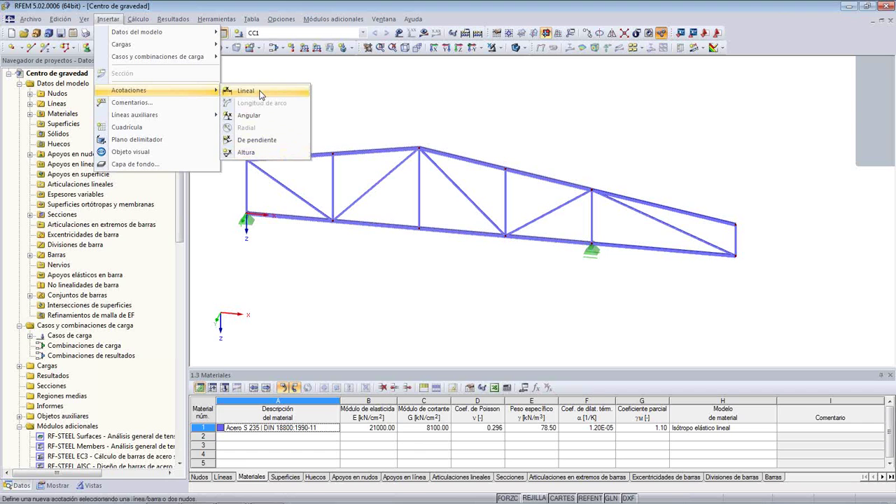
# Step: Dimension the bottom chord's panel lengths along X with a linear dimension chain offset about 1.1 m below the truss
pyautogui.click(260, 94)
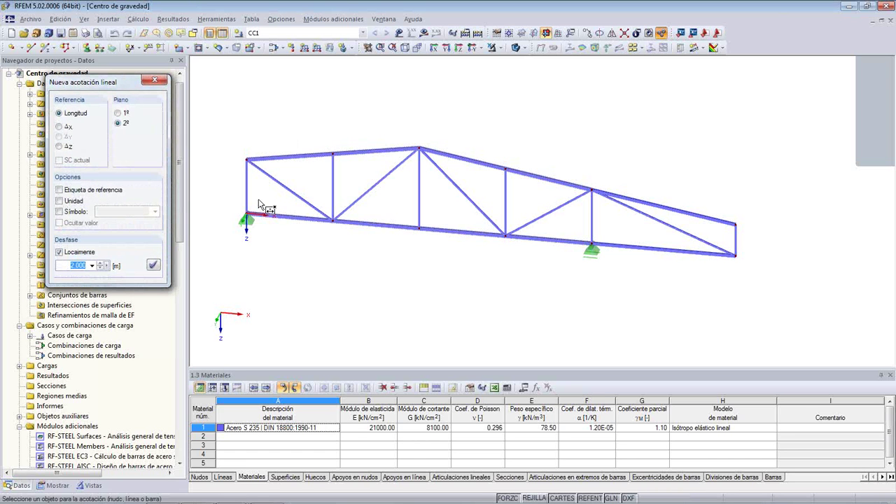
pyautogui.click(293, 218)
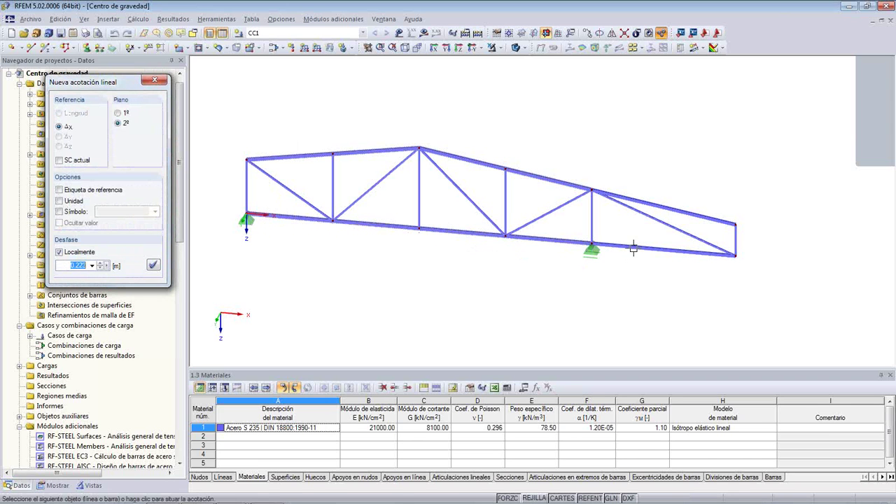
pyautogui.click(630, 275)
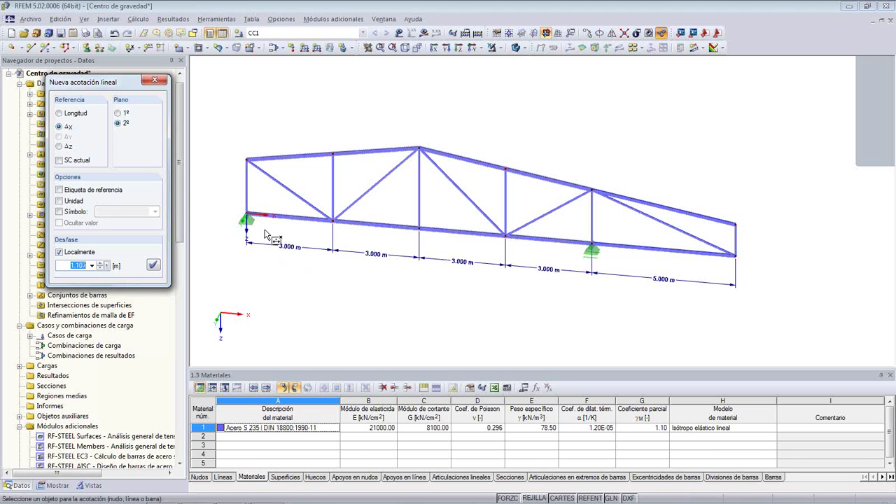
# Step: Switch the model display from solid rendering to wireframe near the pinned end support
pyautogui.scroll(2, 237, 215)
pyautogui.scroll(5, 333, 207)
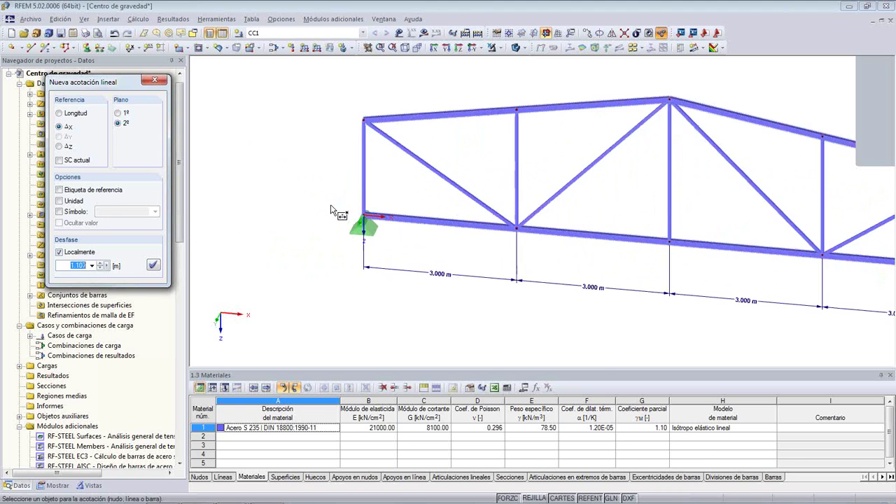
pyautogui.click(515, 48)
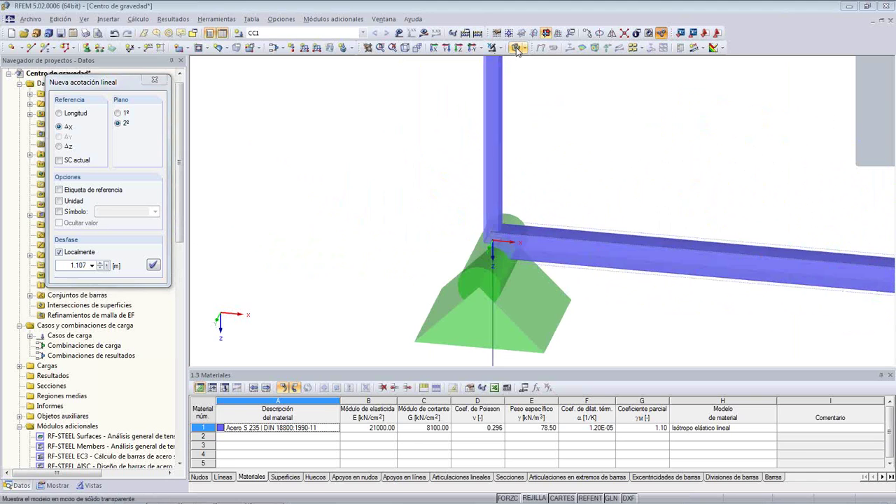
pyautogui.click(492, 239)
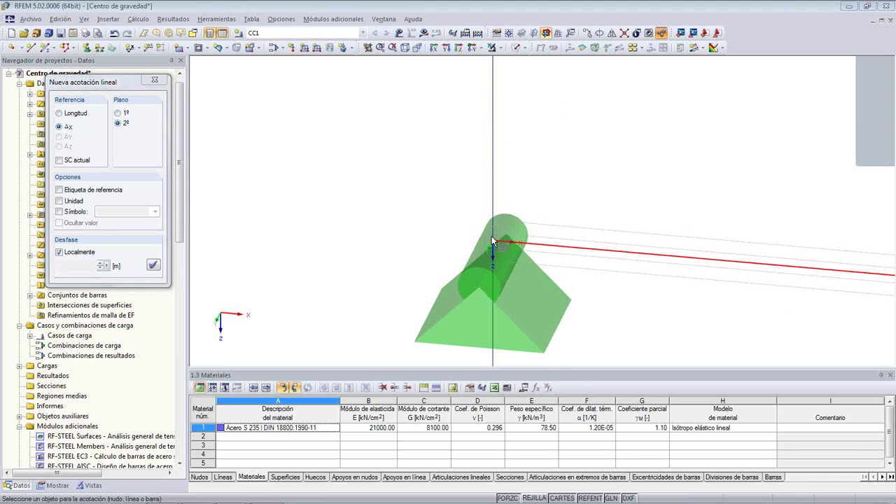
pyautogui.moveTo(420, 100); pyautogui.dragTo(400, 226, button='middle')
pyautogui.scroll(-2, 429, 161)
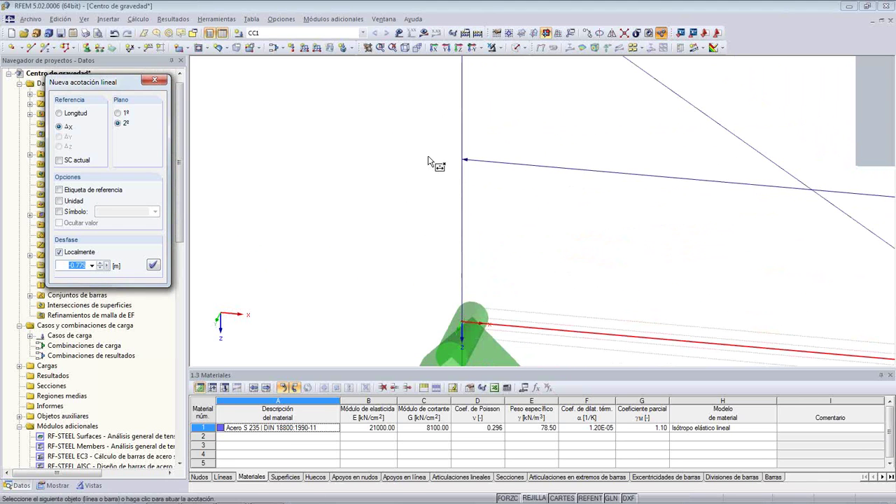
pyautogui.press('Escape')
# Step: Add a vertical linear dimension between the bottom and top nodes of the end post above the pinned support, placed outside the truss
pyautogui.scroll(-5, 437, 280)
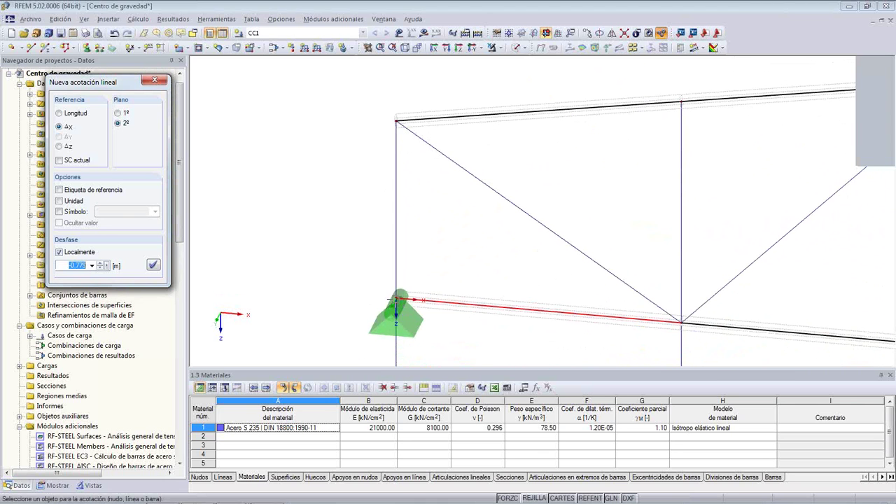
pyautogui.click(395, 300)
pyautogui.click(396, 120)
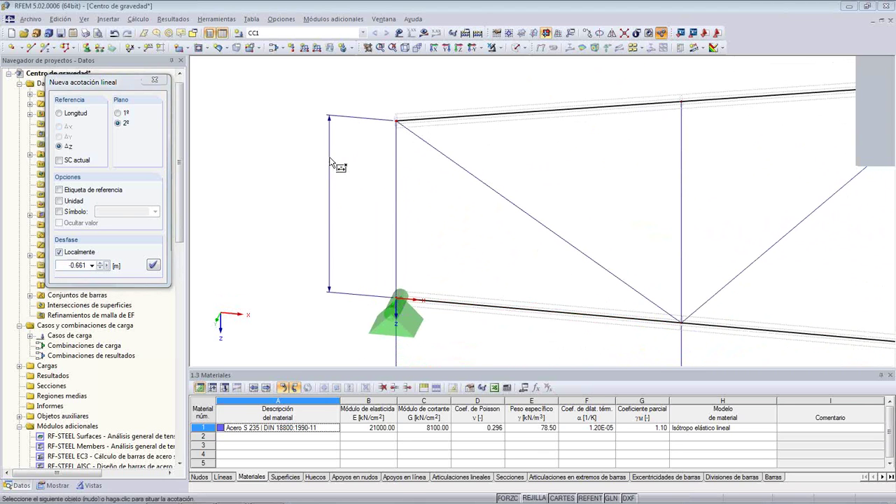
pyautogui.click(320, 201)
pyautogui.press('Escape')
# Step: Add an angular dimension between the first panel's diagonal and the adjacent vertical member, offset about 1.4 m
pyautogui.click(143, 47)
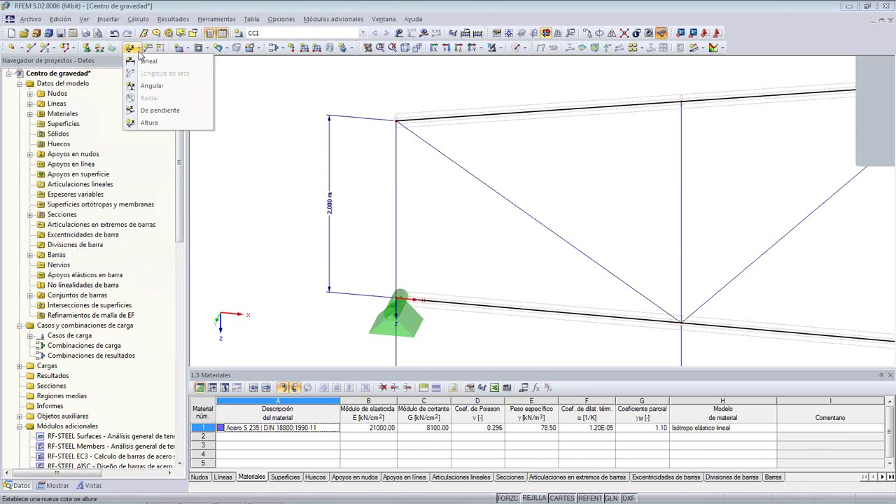
pyautogui.click(168, 110)
pyautogui.click(521, 209)
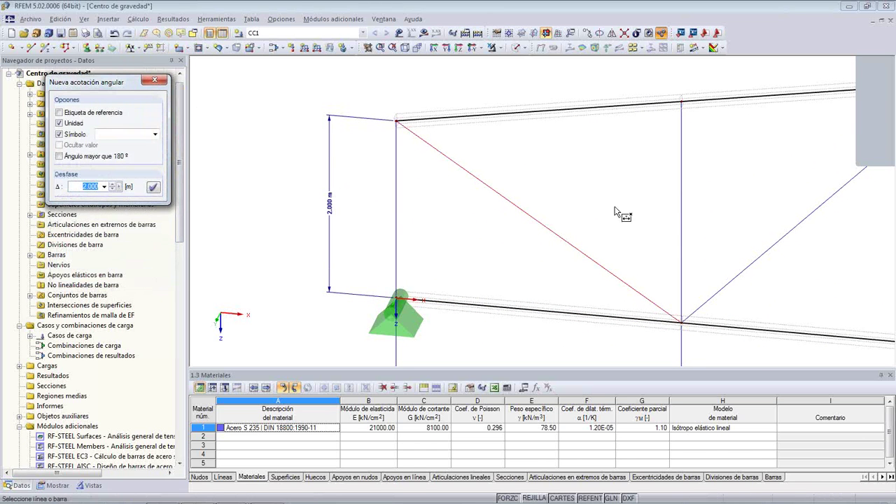
pyautogui.click(682, 209)
pyautogui.click(634, 210)
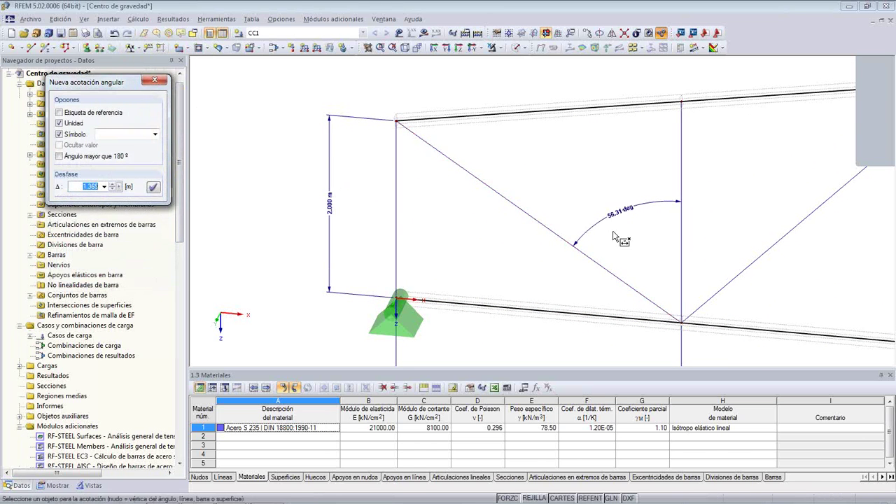
# Step: Turn off the dimension symbol and unit, and dimension the angle between the same vertical and the second panel's diagonal at about 1.6 m offset
pyautogui.click(59, 134)
pyautogui.click(58, 122)
pyautogui.moveTo(633, 168); pyautogui.dragTo(543, 172, button='middle')
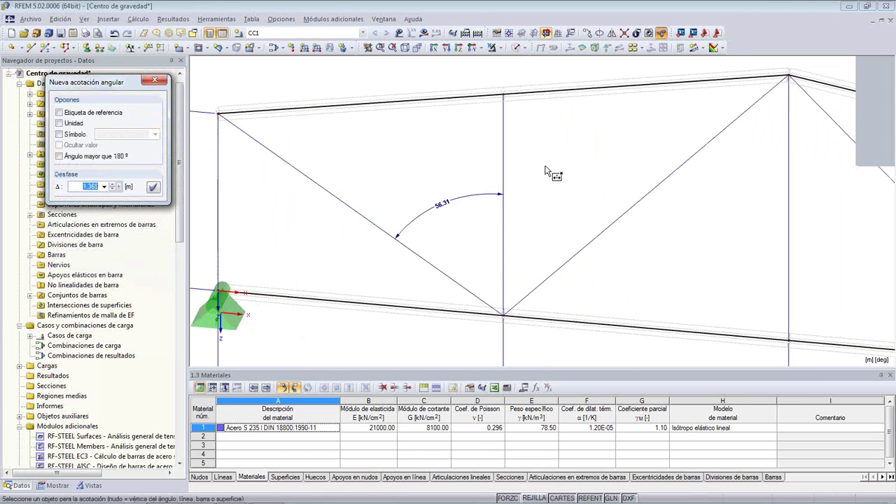
pyautogui.click(503, 175)
pyautogui.click(607, 225)
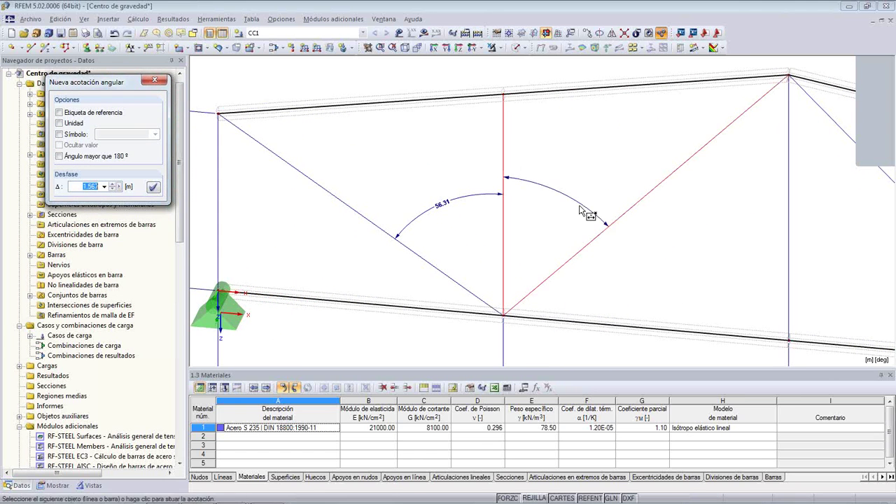
pyautogui.click(556, 168)
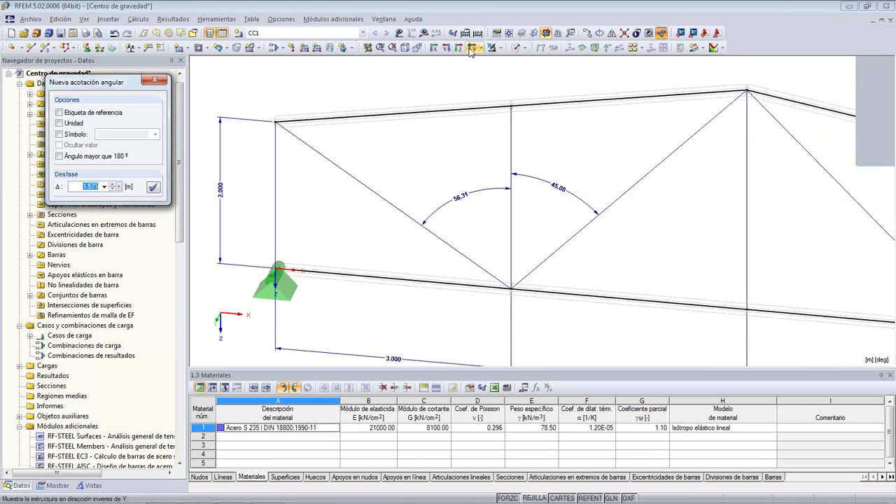
# Step: Restore solid rendering and add an ascending X-Y slope dimension to the fourth panel's top chord member, offset about 4.2 m
pyautogui.click(515, 48)
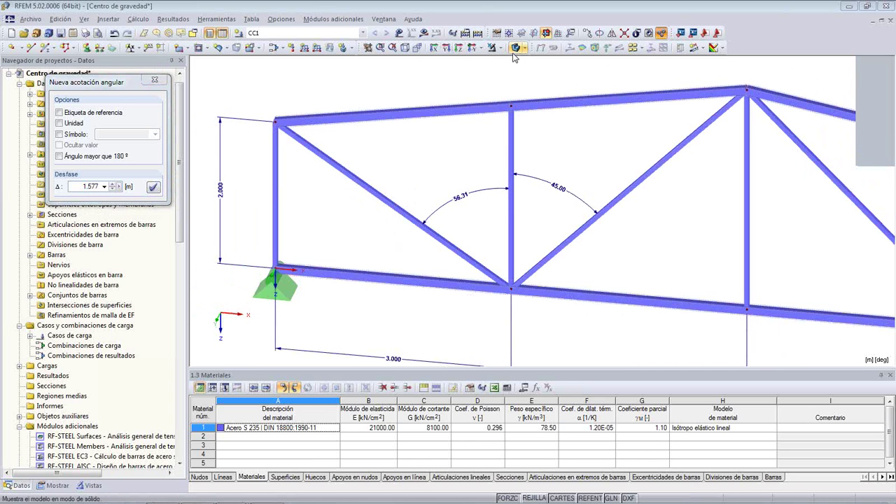
pyautogui.click(155, 80)
pyautogui.click(160, 48)
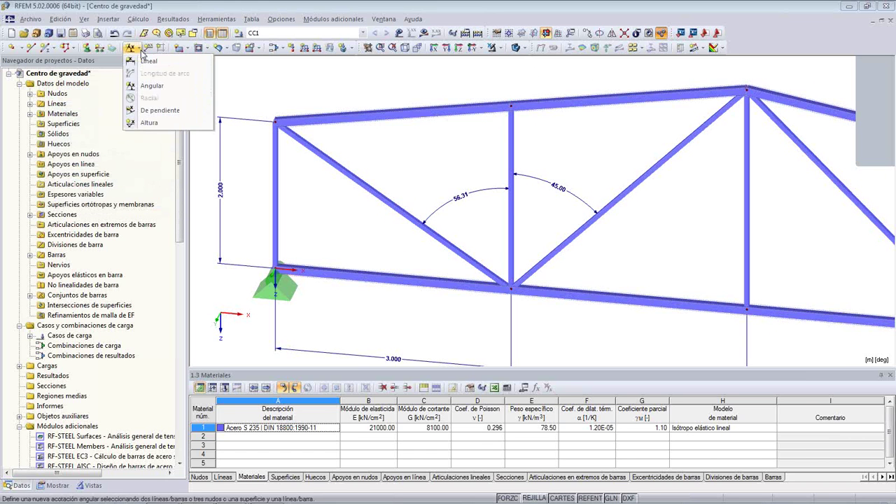
pyautogui.click(151, 110)
pyautogui.scroll(-2, 615, 139)
pyautogui.moveTo(615, 139); pyautogui.dragTo(251, 134, button='middle')
pyautogui.click(692, 171)
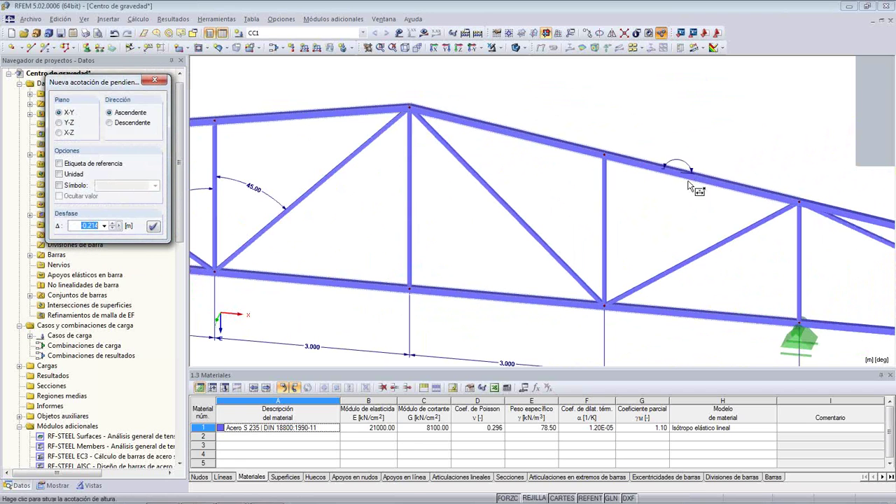
pyautogui.click(654, 212)
pyautogui.scroll(-1, 627, 210)
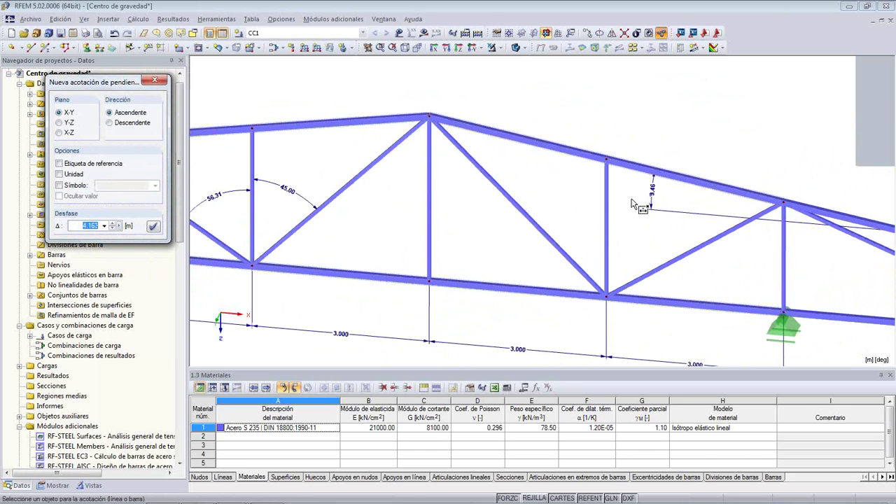
pyautogui.press('Escape')
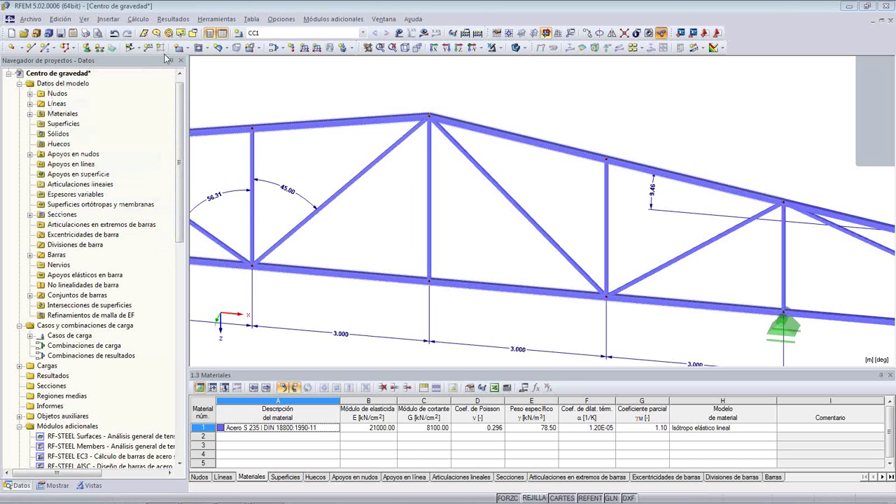
# Step: Add a height dimension at the top node of the truss's free end, offset about 0.57 m outward
pyautogui.click(139, 49)
pyautogui.click(144, 126)
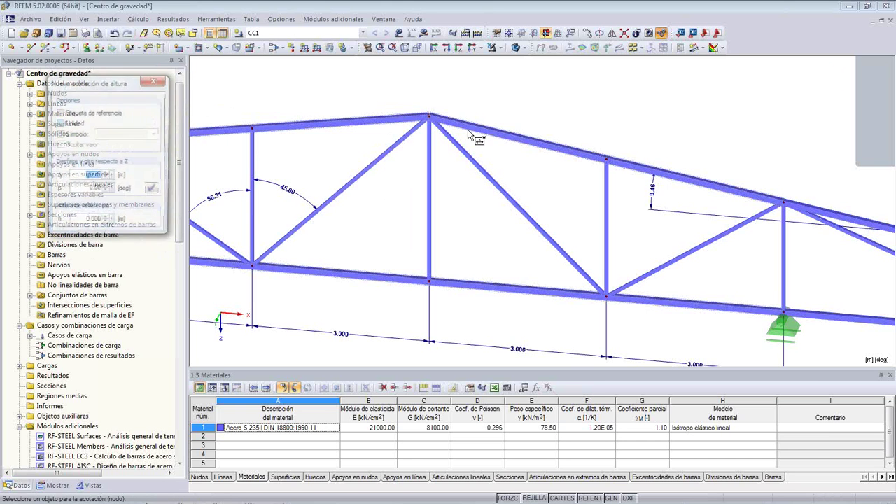
pyautogui.moveTo(742, 125); pyautogui.dragTo(436, 128, button='middle')
pyautogui.moveTo(721, 212); pyautogui.dragTo(615, 181, button='middle')
pyautogui.click(613, 182)
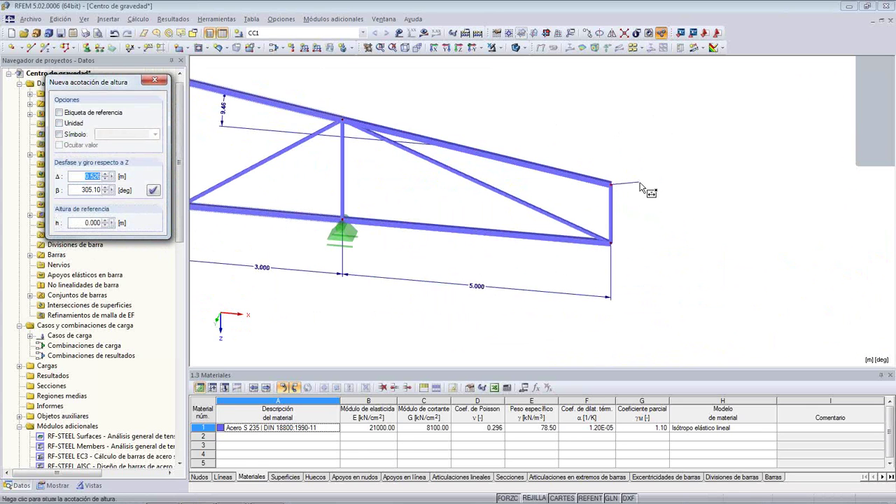
pyautogui.click(642, 184)
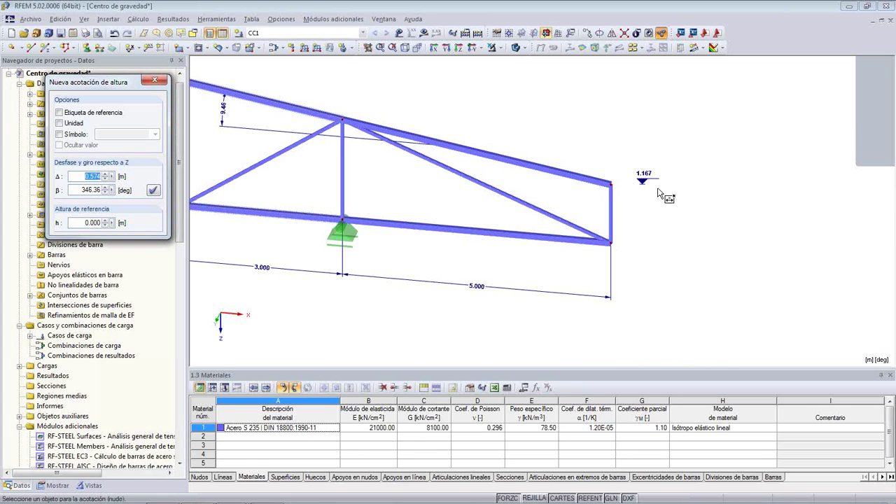
pyautogui.press('Escape')
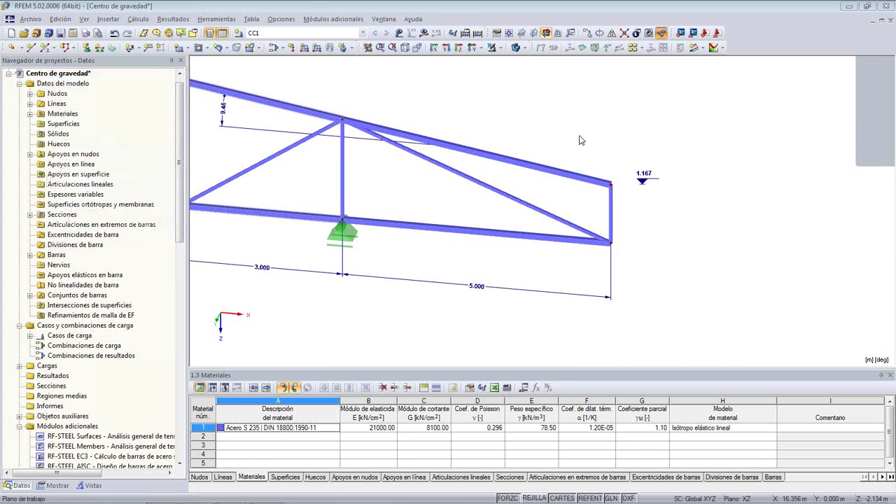
# Step: Set the reference height of the free-end height dimension to 3 m
pyautogui.doubleClick(642, 184)
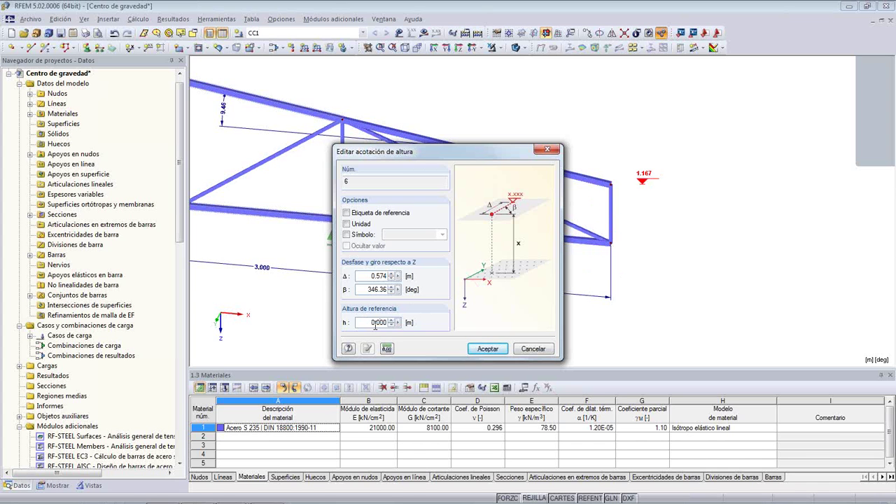
pyautogui.moveTo(368, 323); pyautogui.dragTo(404, 319)
pyautogui.click(392, 320)
pyautogui.click(392, 320)
pyautogui.click(488, 348)
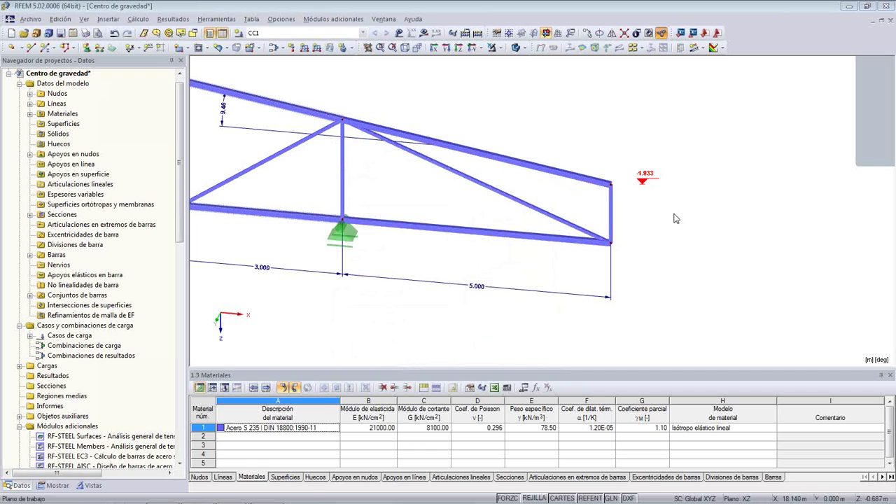
# Step: Set the reference height of the free-end height dimension to -3 m
pyautogui.doubleClick(644, 180)
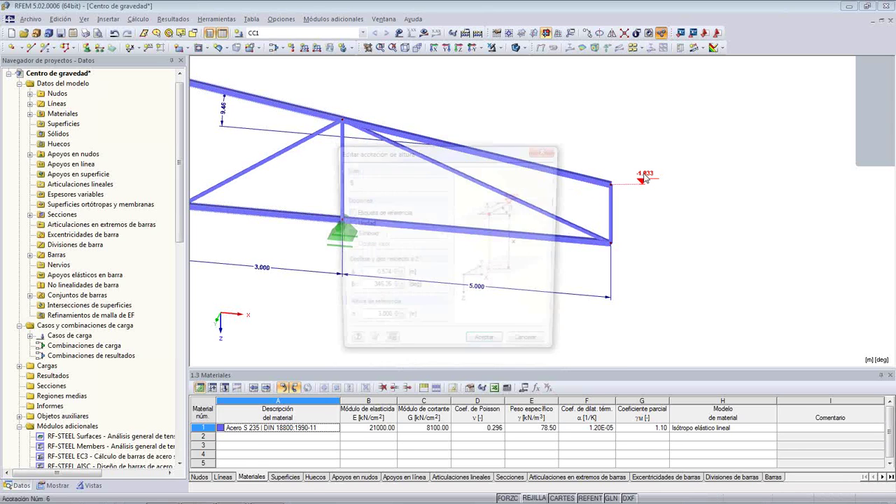
pyautogui.click(391, 325)
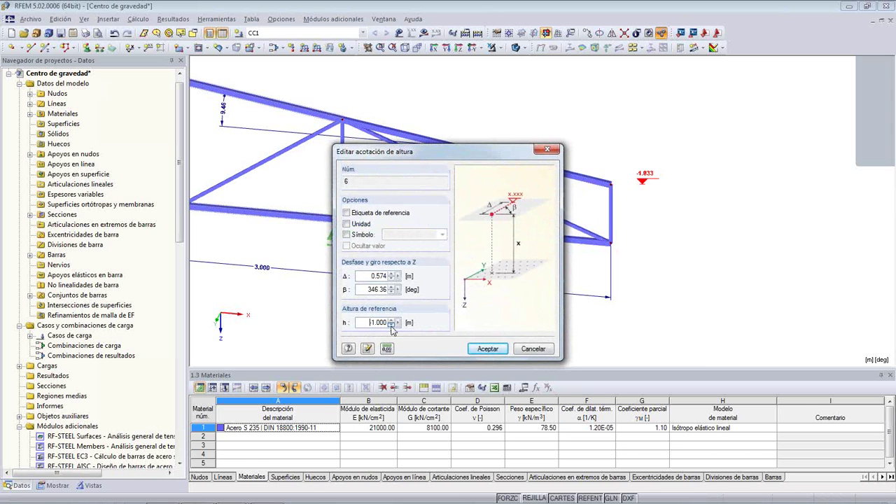
pyautogui.click(485, 348)
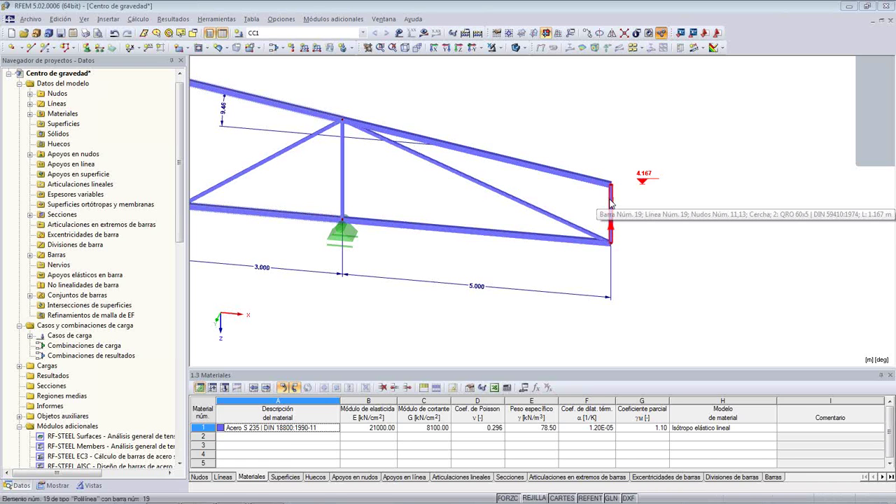
# Step: Hide all dimensions (Acotaciones) through the display settings for guide objects (Objetos guía)
pyautogui.scroll(-5, 466, 186)
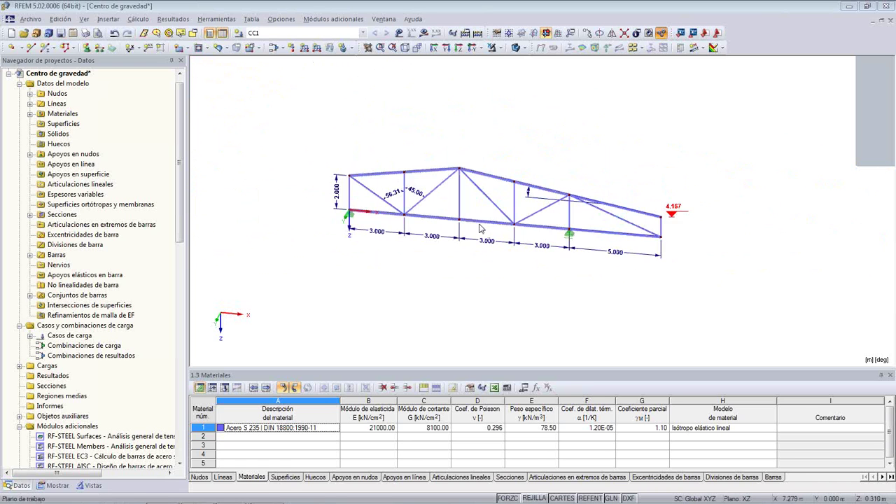
pyautogui.scroll(3, 480, 229)
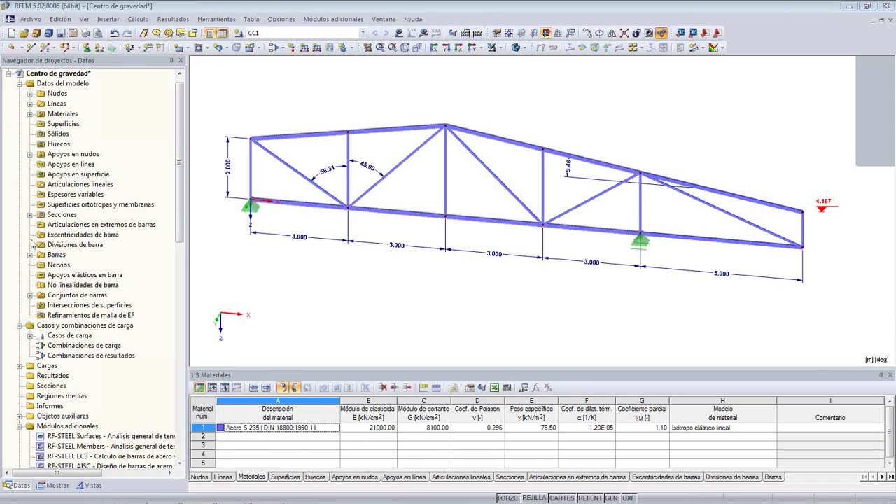
pyautogui.click(54, 485)
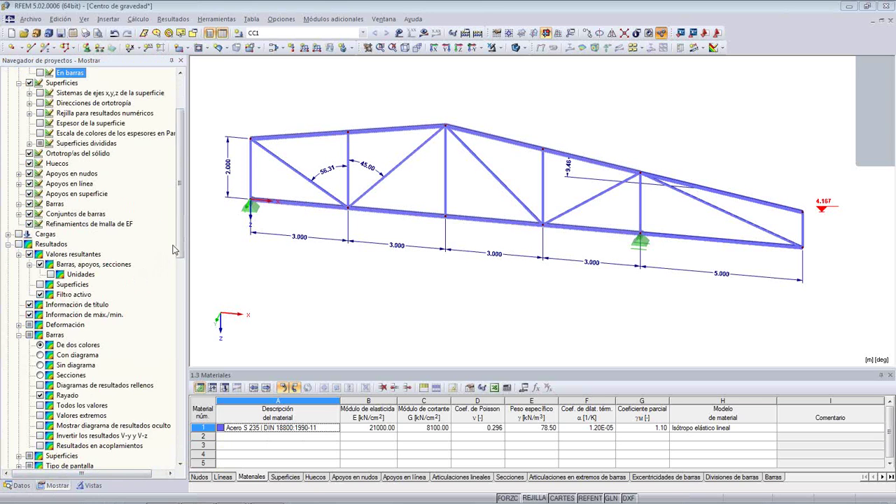
pyautogui.moveTo(179, 250); pyautogui.dragTo(178, 203)
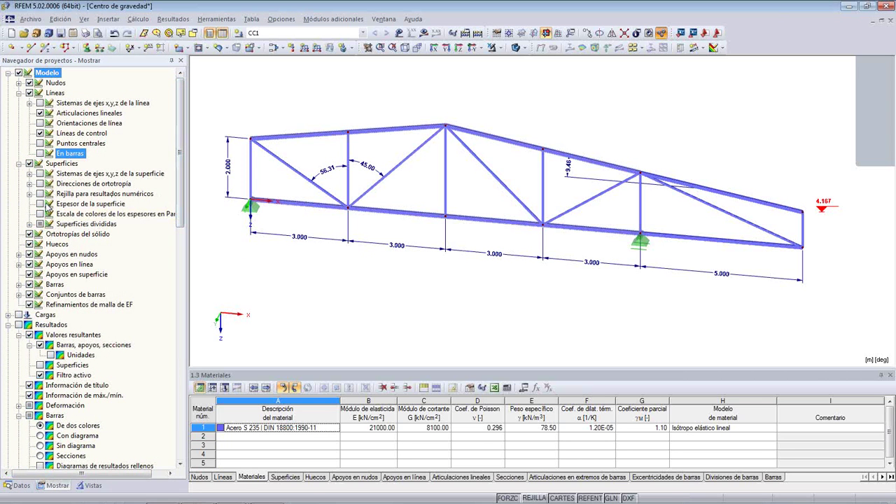
pyautogui.click(8, 325)
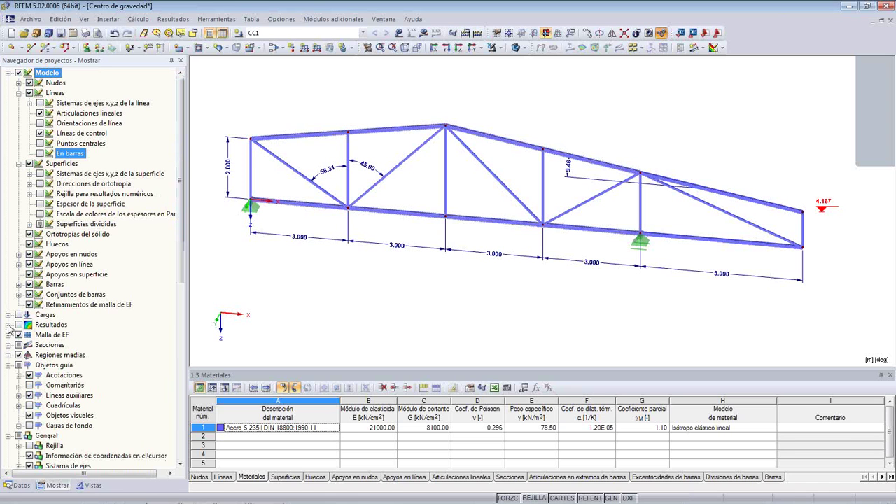
pyautogui.click(38, 366)
pyautogui.click(29, 375)
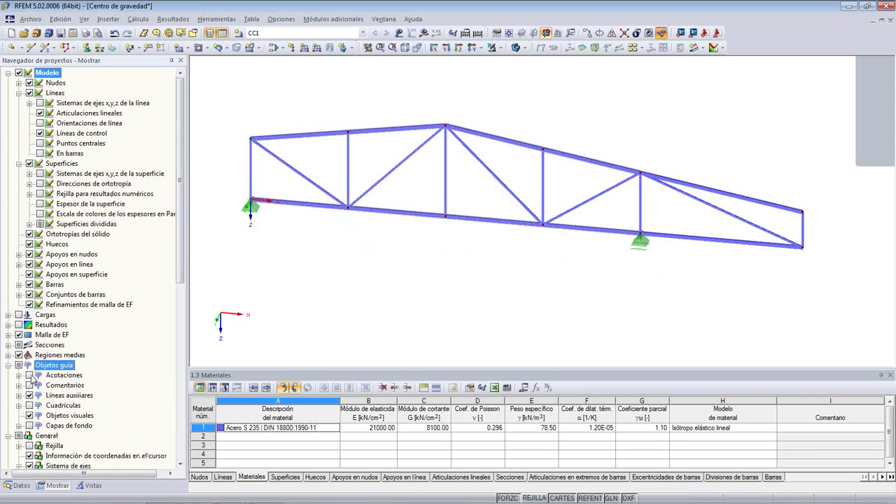
# Step: Show the dimensions (Acotaciones) again and expand their list down to the separately listed dimensions (Por separado)
pyautogui.click(29, 376)
pyautogui.click(29, 376)
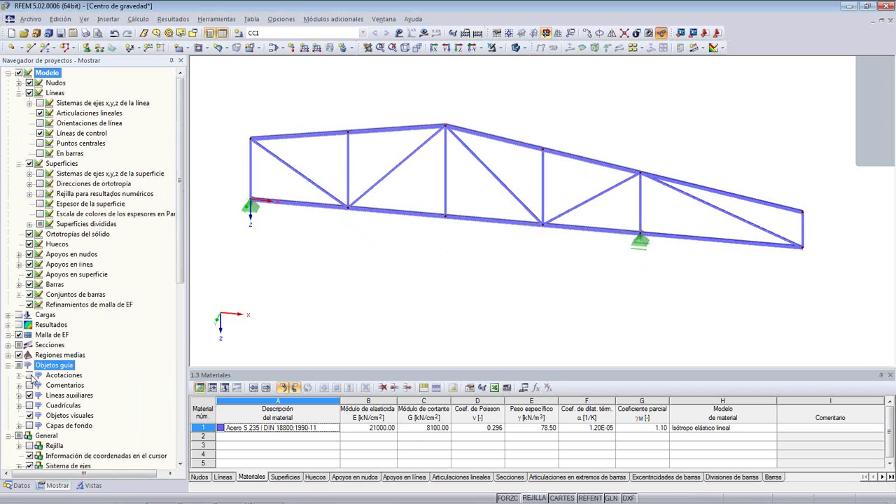
pyautogui.click(29, 376)
pyautogui.click(19, 375)
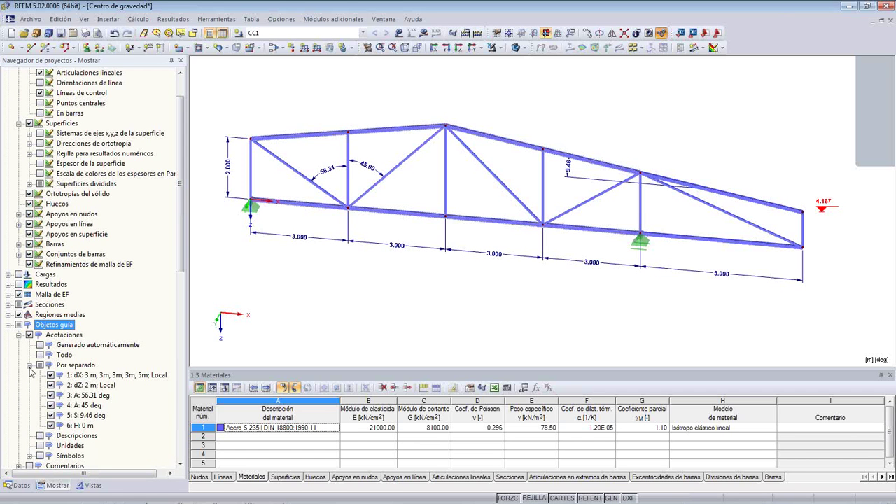
# Step: Hide the horizontal dimension chain, the 2 m vertical dimension and both angular dimensions individually
pyautogui.click(50, 375)
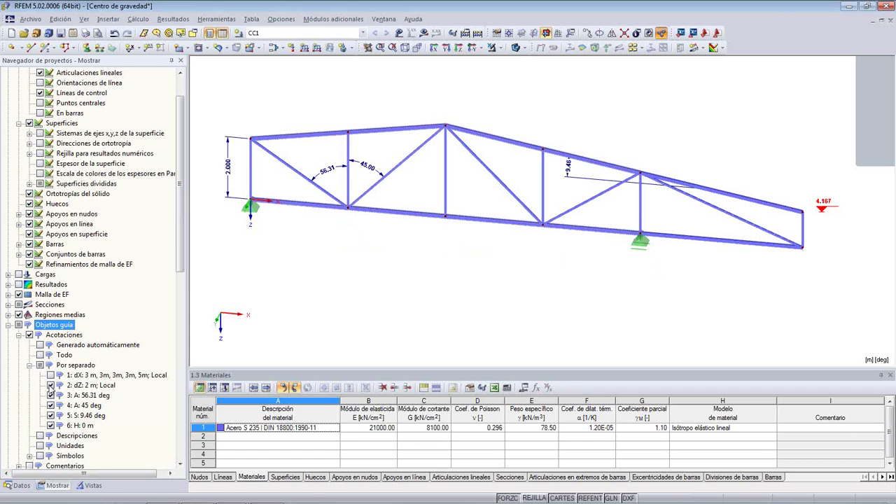
pyautogui.click(51, 385)
pyautogui.click(50, 395)
pyautogui.click(51, 406)
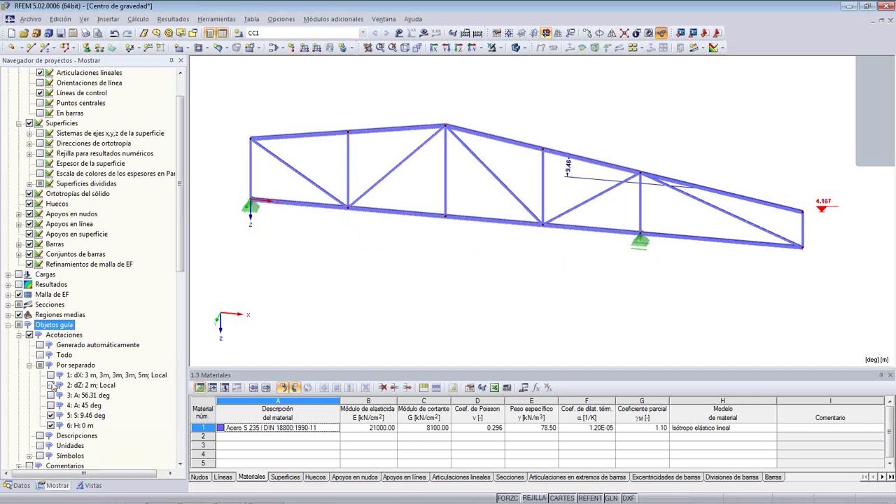
# Step: Show the horizontal chain and the 2 m vertical dimension again, and enable the display of all dimensions (Todo)
pyautogui.click(50, 385)
pyautogui.click(50, 375)
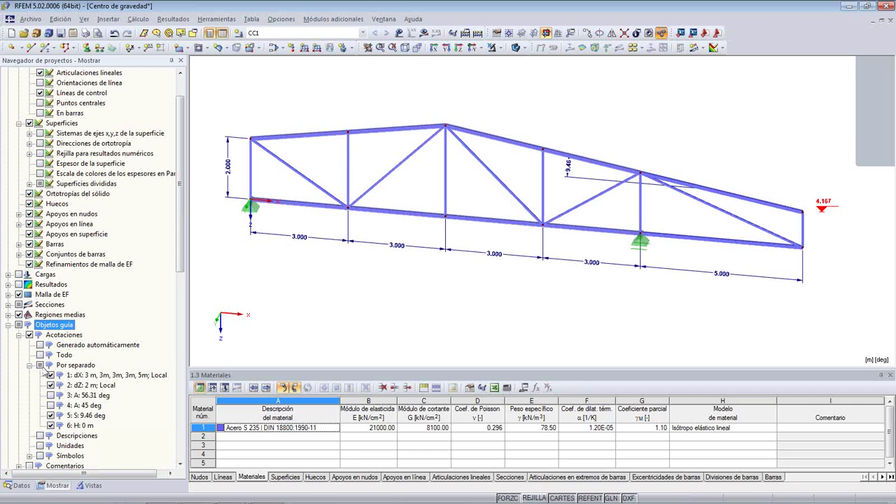
pyautogui.click(40, 355)
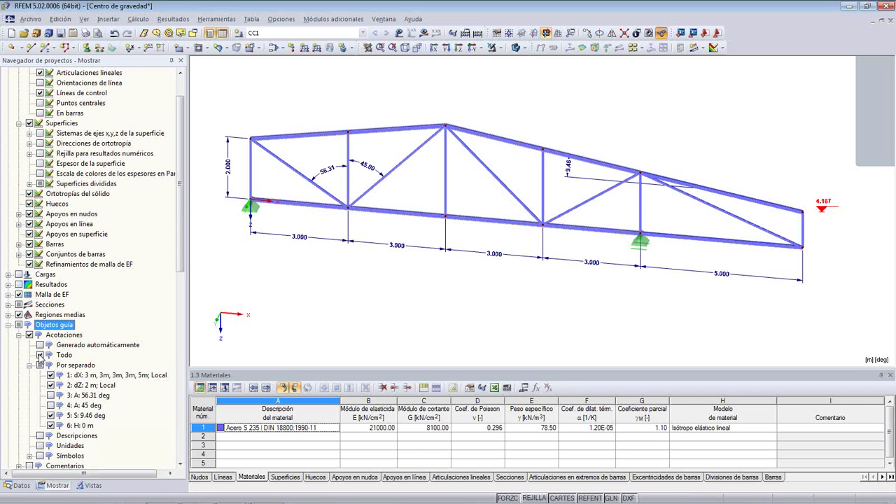
# Step: Add the <alfa> symbol to the 56.31° angular dimension between the first diagonal and the vertical
pyautogui.doubleClick(329, 174)
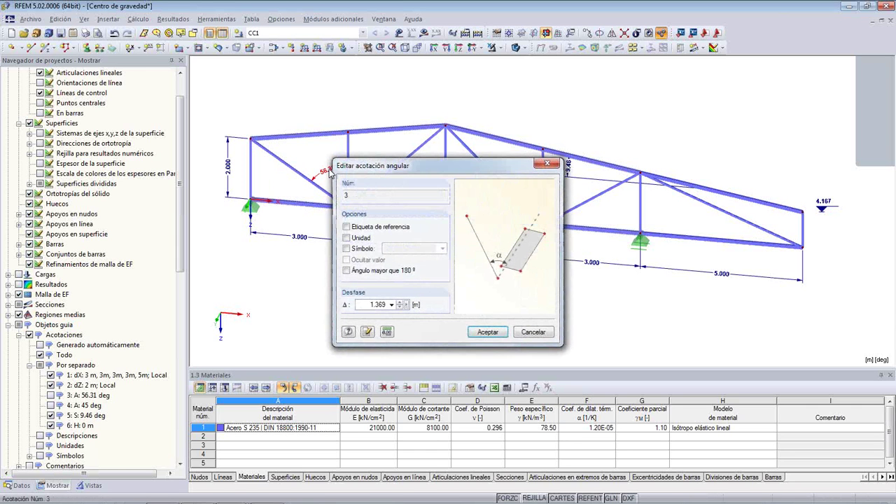
pyautogui.moveTo(372, 168); pyautogui.dragTo(416, 136)
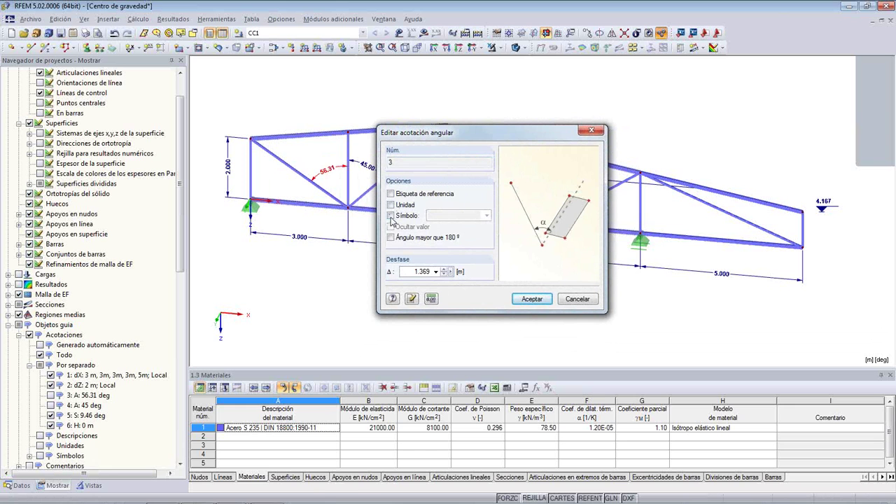
pyautogui.click(390, 216)
pyautogui.click(486, 214)
pyautogui.click(469, 232)
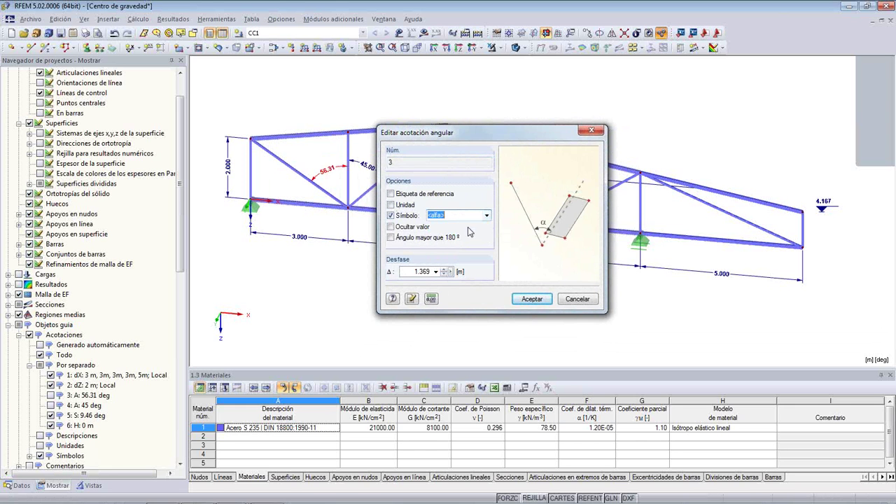
pyautogui.click(532, 299)
pyautogui.scroll(3, 326, 171)
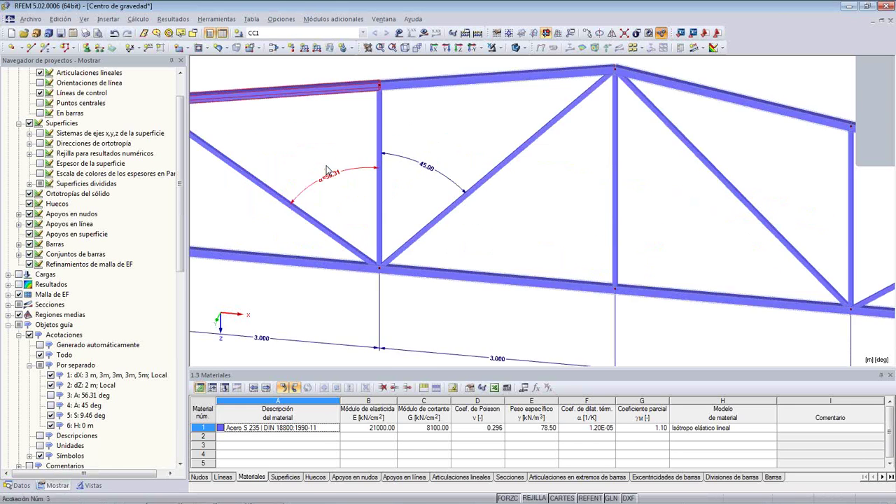
pyautogui.scroll(1, 326, 171)
pyautogui.scroll(-2, 326, 178)
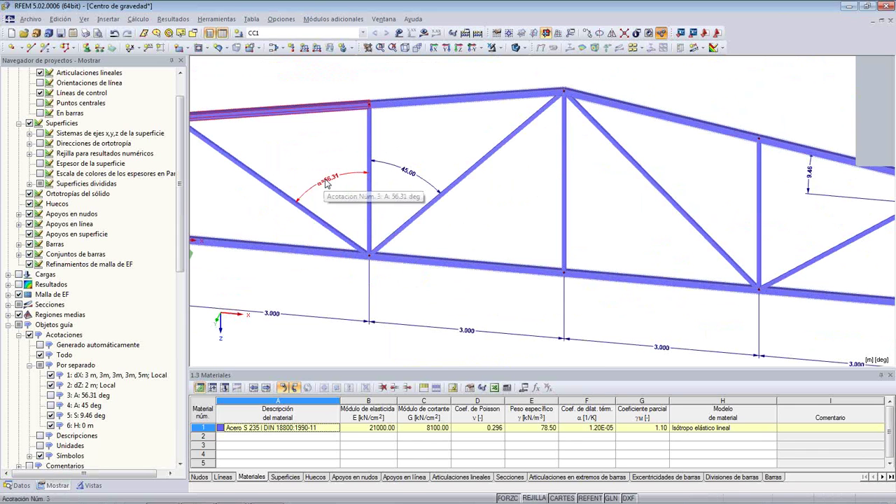
# Step: Set the symbol of the linear dimension chain below the bottom chord to Longitud
pyautogui.doubleClick(325, 318)
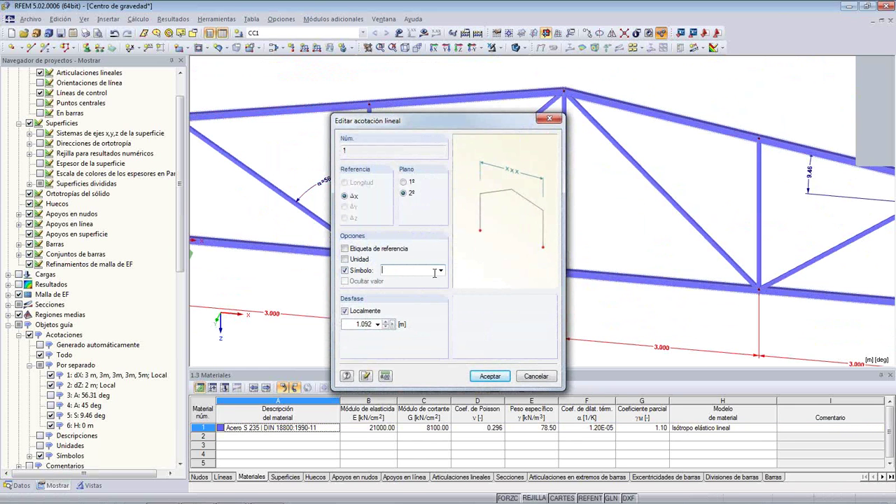
pyautogui.click(440, 271)
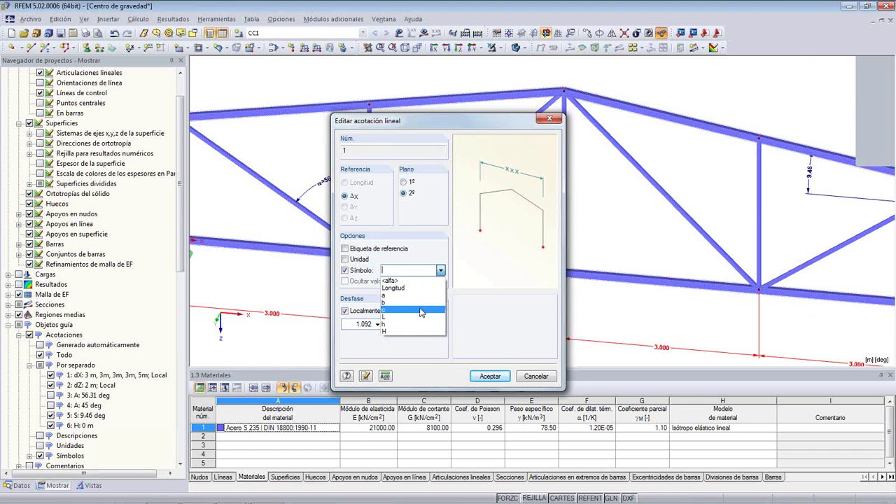
pyautogui.click(419, 270)
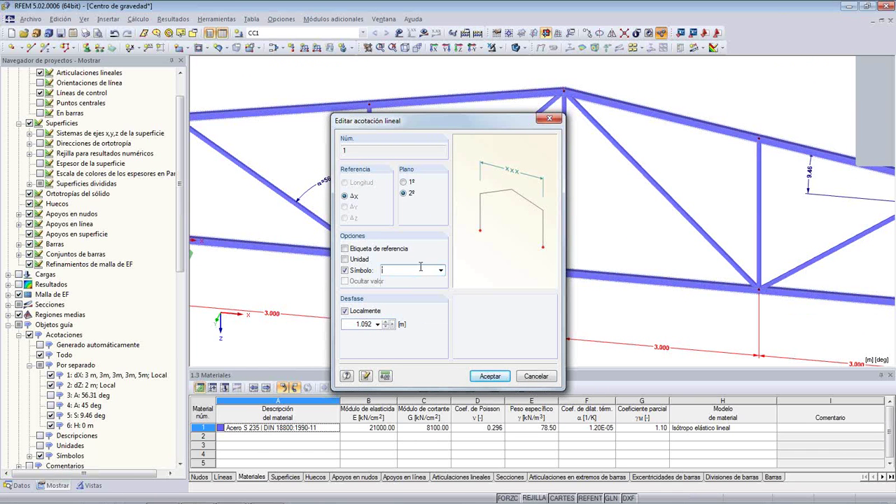
pyautogui.write('Longitud')
pyautogui.click(496, 377)
# Step: Examine the Longitud labels along the whole dimension chain below the truss
pyautogui.moveTo(346, 300); pyautogui.dragTo(358, 256, button='middle')
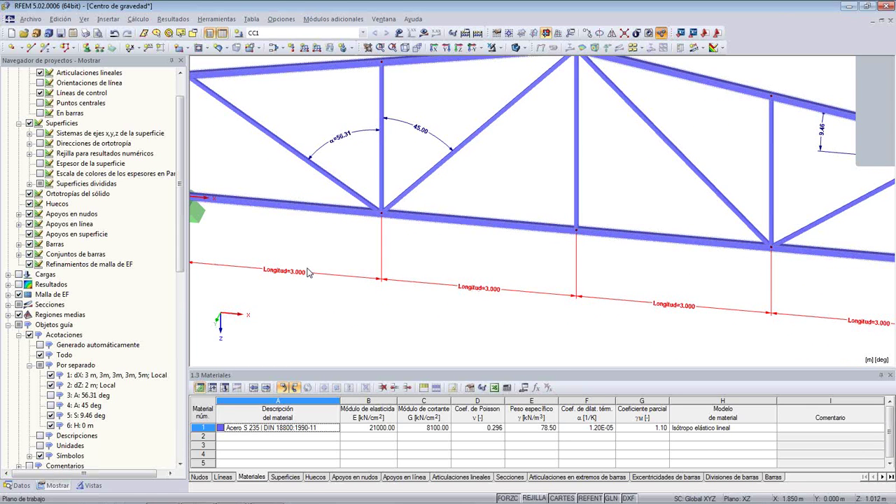
pyautogui.scroll(-2, 683, 322)
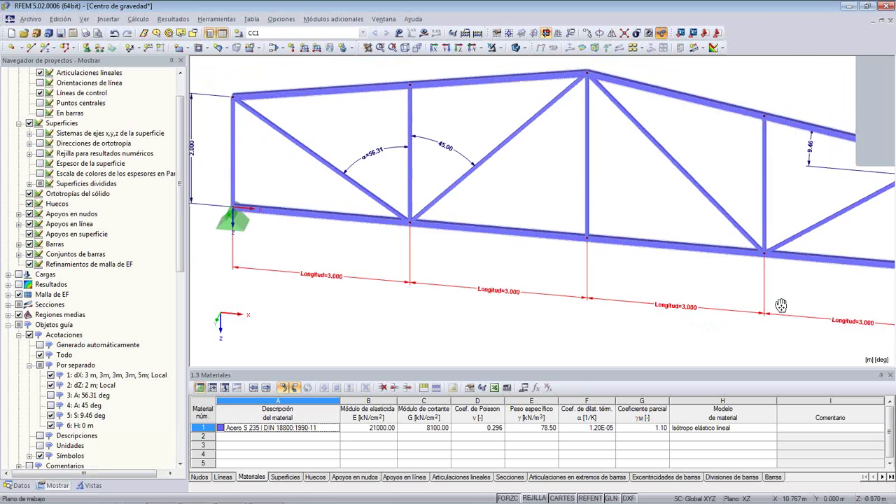
pyautogui.scroll(2, 503, 287)
pyautogui.moveTo(501, 283); pyautogui.dragTo(489, 280, button='middle')
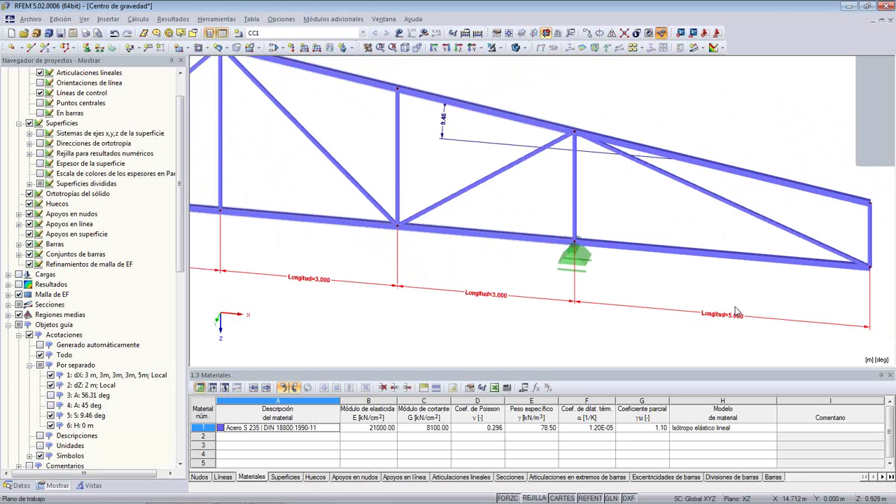
pyautogui.scroll(-3, 736, 312)
pyautogui.scroll(3, 460, 209)
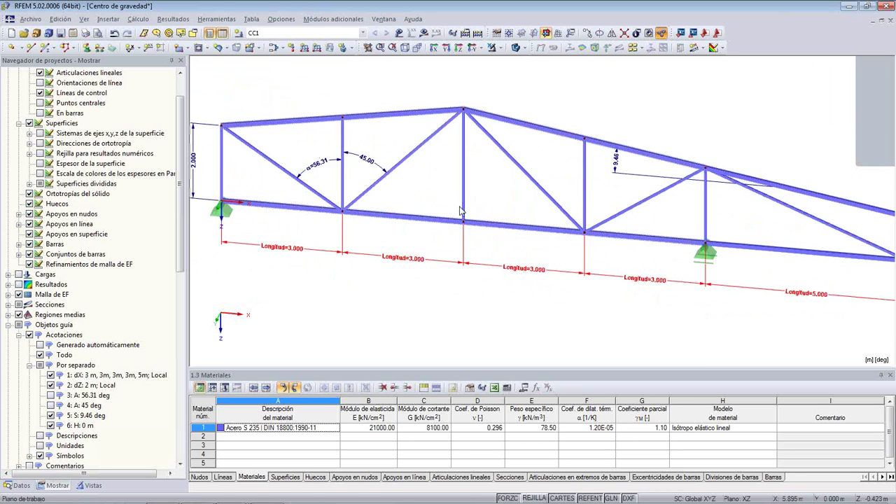
pyautogui.scroll(-3, 460, 210)
pyautogui.scroll(2, 474, 240)
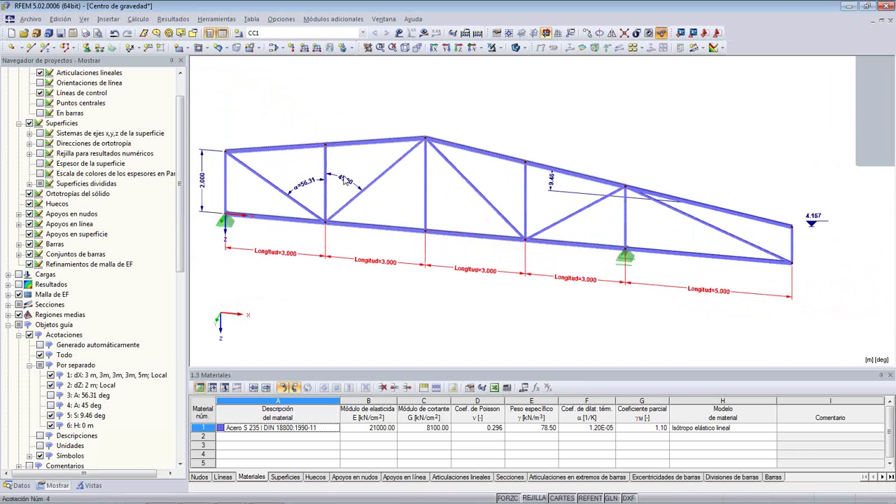
# Step: Measure the angle between the second diagonal and the adjacent first interior vertical bar with Ángulo entre 2 barras
pyautogui.click(217, 19)
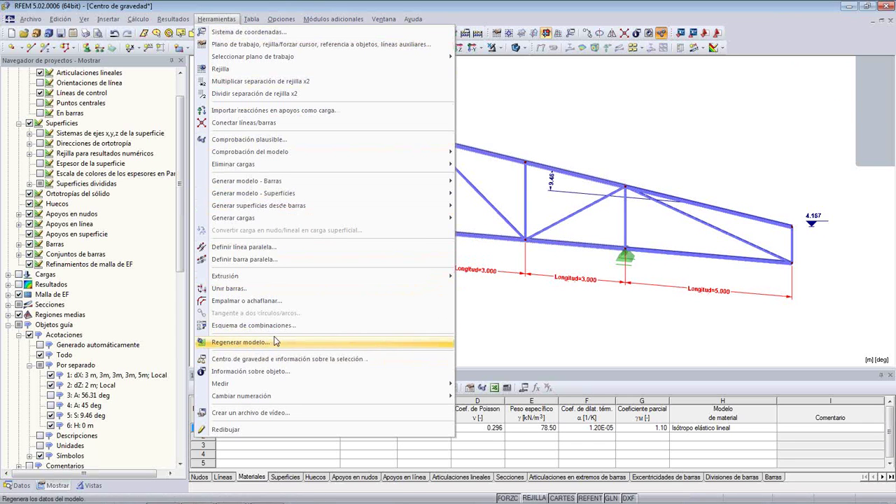
pyautogui.moveTo(304, 386)
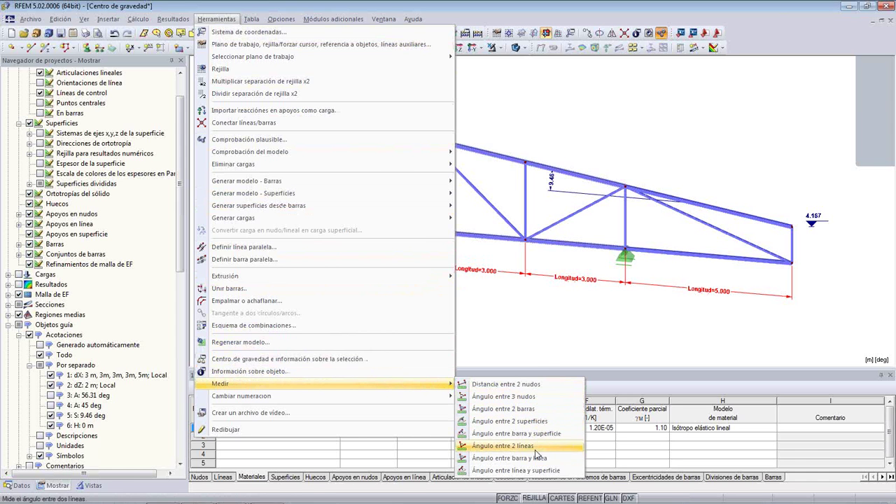
pyautogui.click(542, 414)
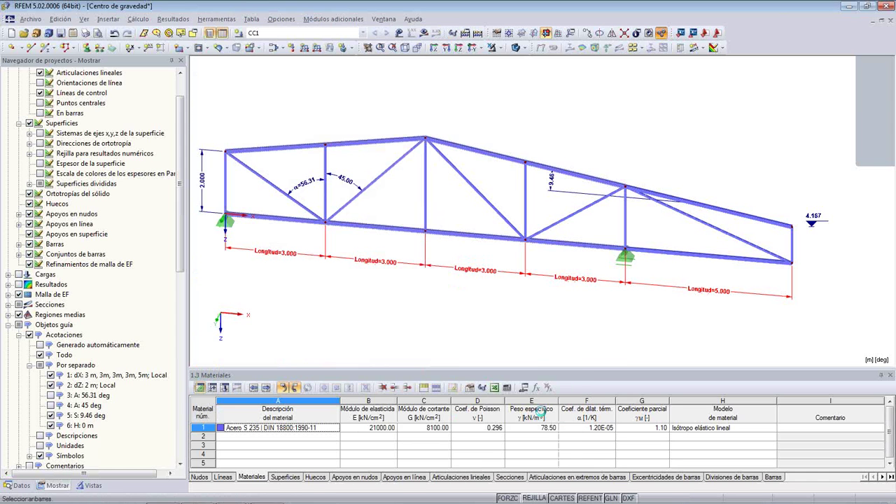
pyautogui.click(374, 180)
pyautogui.click(325, 183)
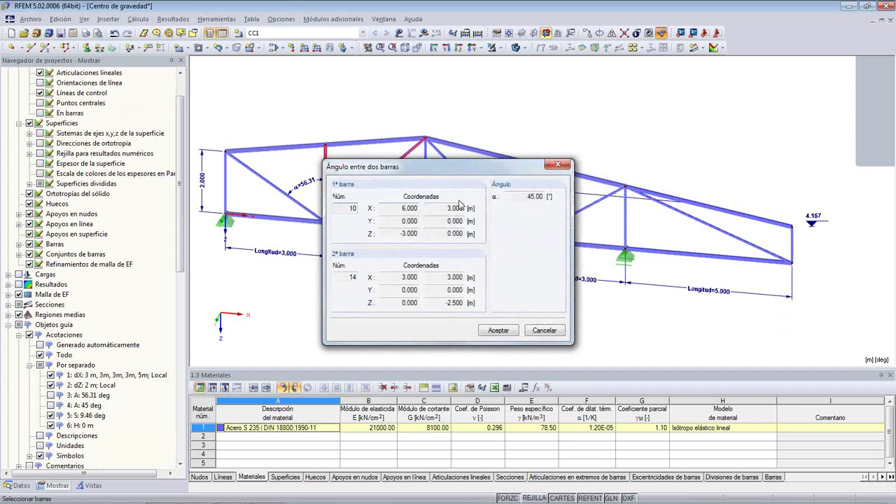
pyautogui.moveTo(459, 170); pyautogui.dragTo(535, 109)
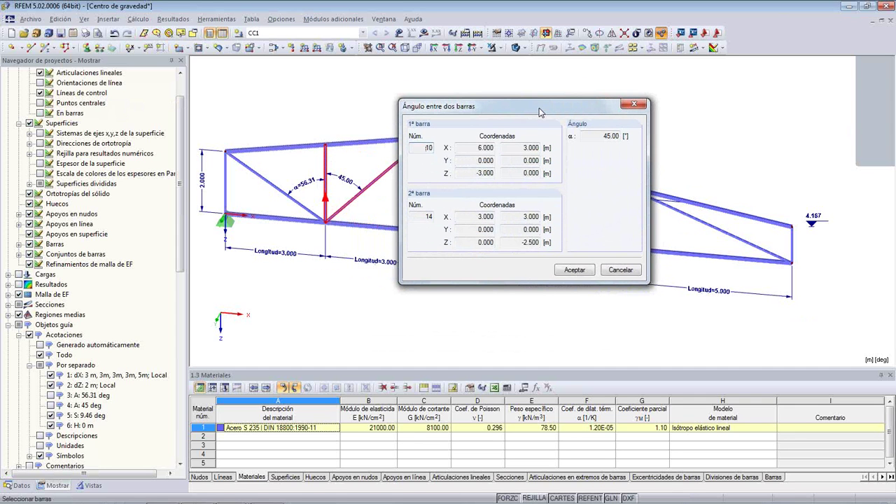
pyautogui.doubleClick(603, 137)
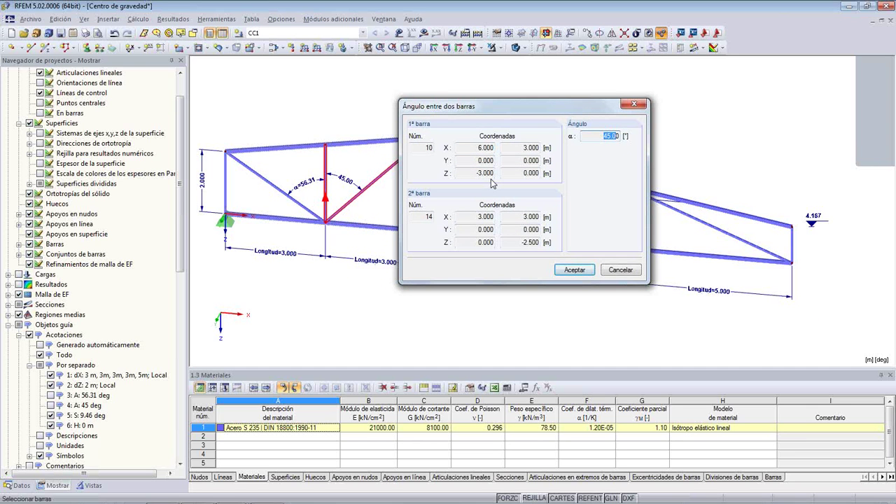
pyautogui.click(619, 270)
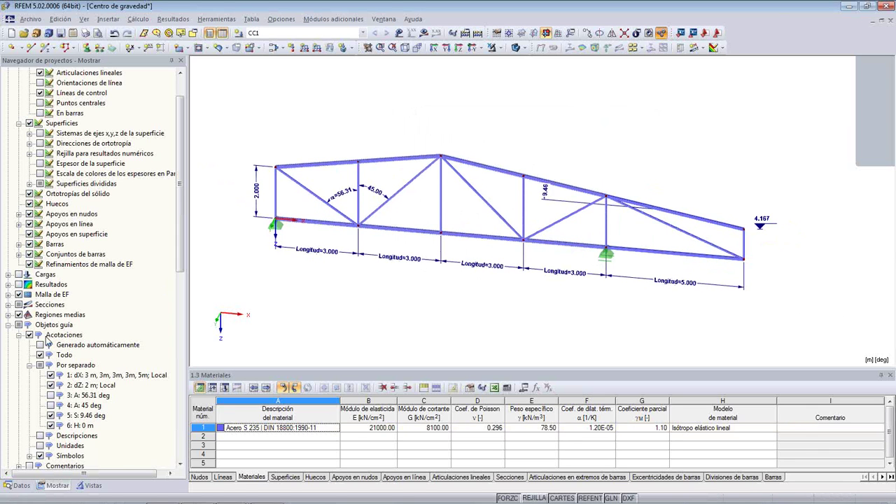
# Step: Hide all dimensions and create a new node at the centre of gravity of the whole truss
pyautogui.click(29, 334)
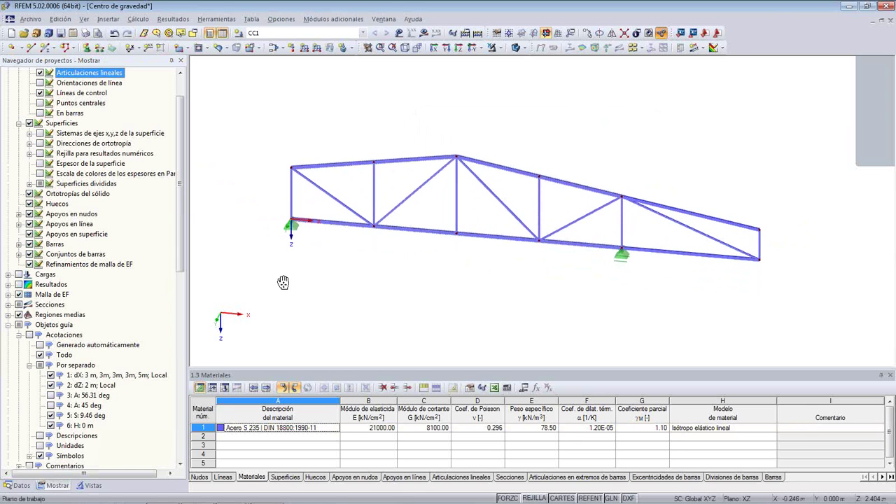
pyautogui.moveTo(270, 282); pyautogui.dragTo(286, 284, button='middle')
pyautogui.moveTo(697, 161); pyautogui.dragTo(232, 323)
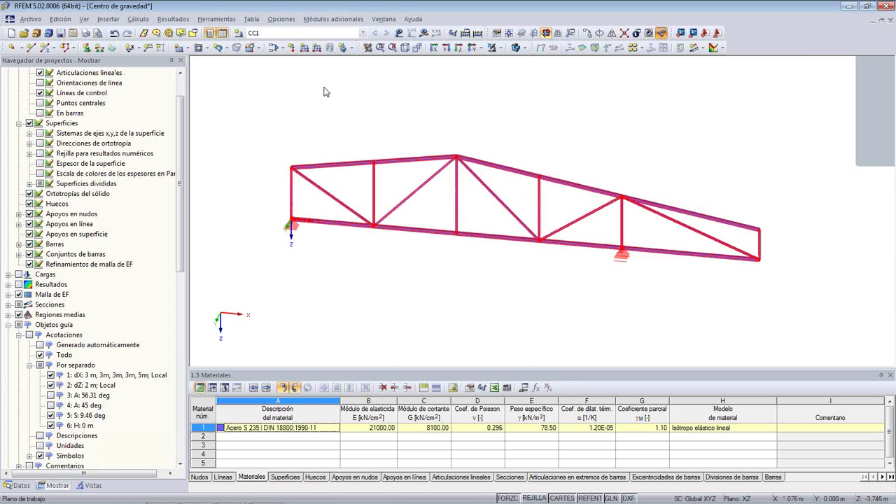
pyautogui.rightClick(348, 166)
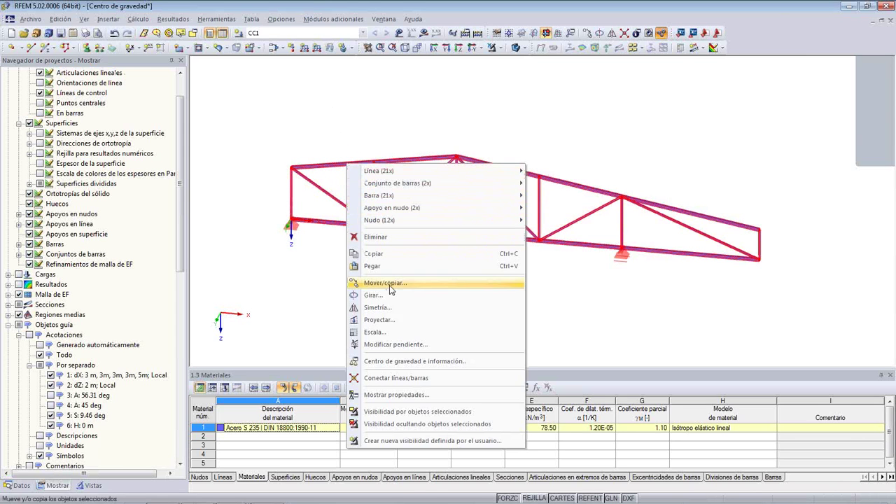
pyautogui.click(479, 364)
pyautogui.moveTo(387, 154); pyautogui.dragTo(282, 105)
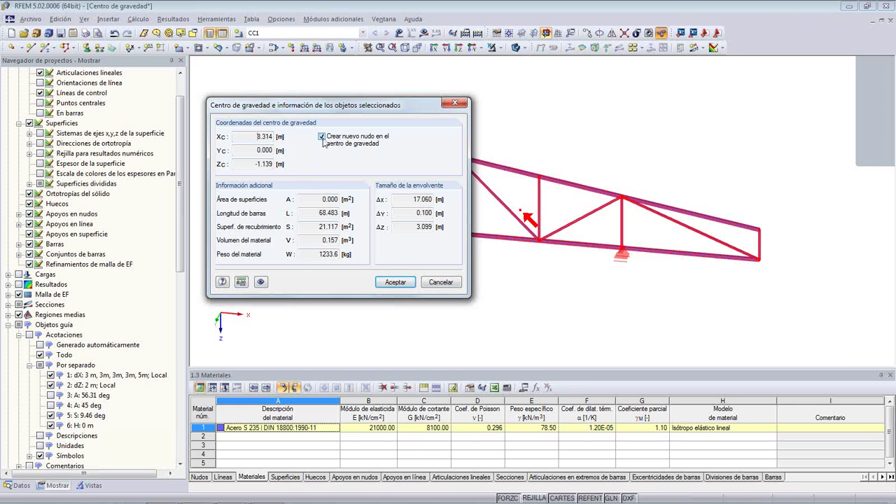
pyautogui.click(394, 281)
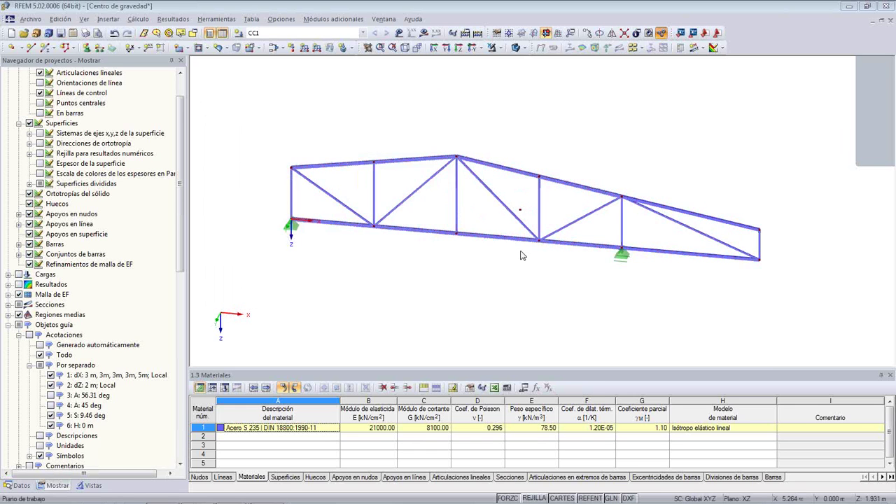
pyautogui.scroll(4, 511, 210)
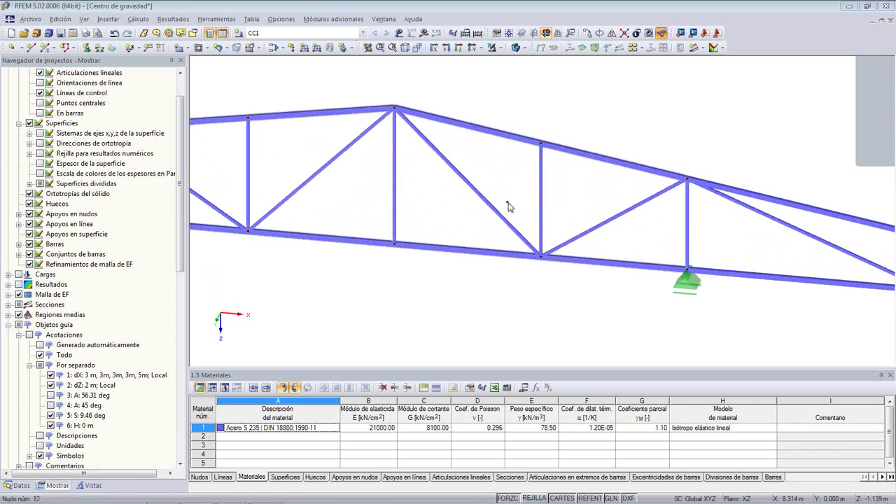
pyautogui.scroll(-4, 510, 210)
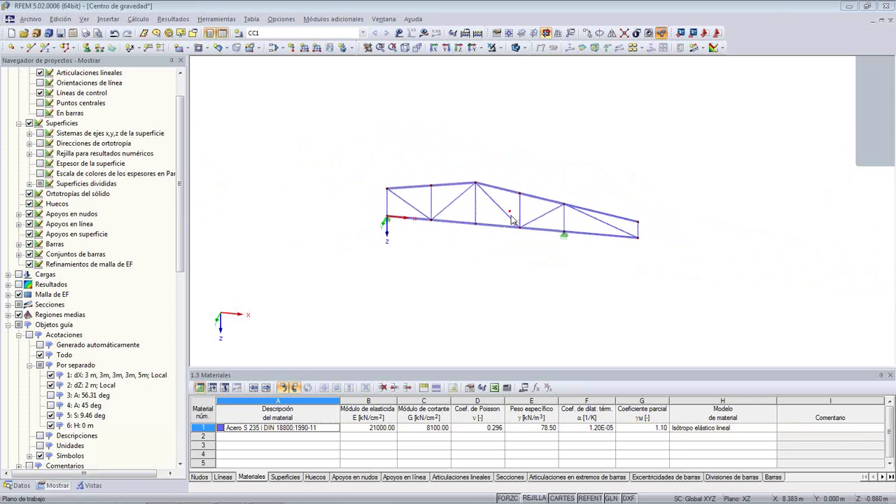
pyautogui.scroll(1, 511, 219)
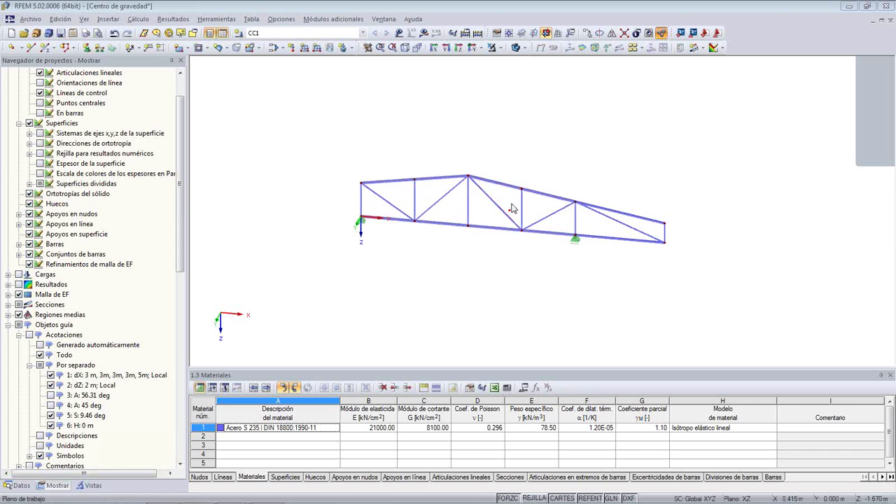
pyautogui.scroll(1, 509, 222)
pyautogui.scroll(1, 508, 222)
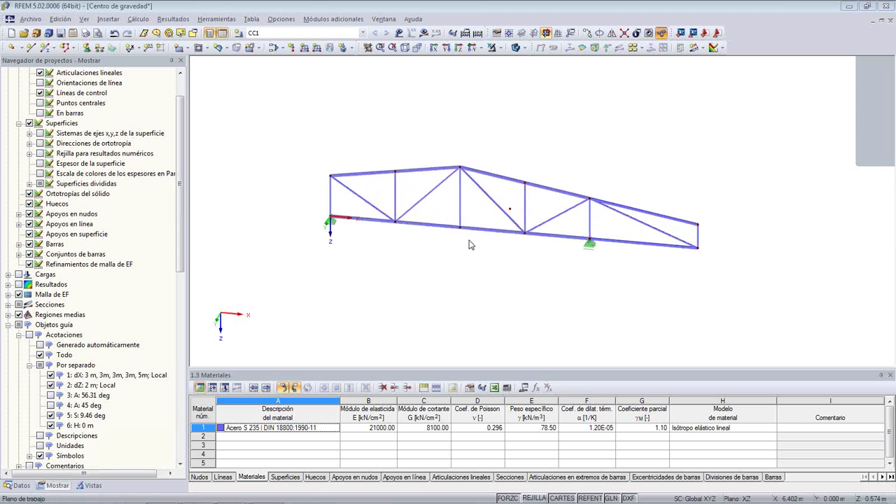
pyautogui.scroll(1, 346, 157)
pyautogui.moveTo(410, 144); pyautogui.dragTo(317, 275)
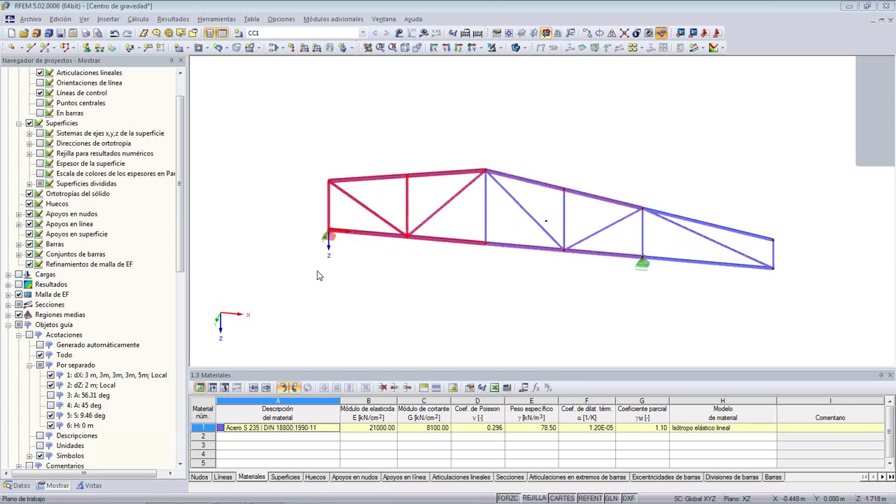
pyautogui.click(319, 275)
pyautogui.moveTo(397, 126); pyautogui.dragTo(306, 281)
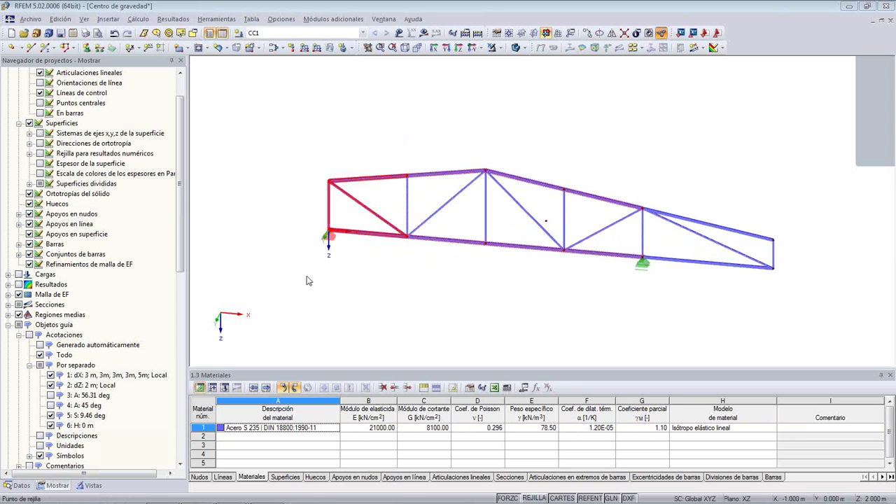
pyautogui.click(311, 279)
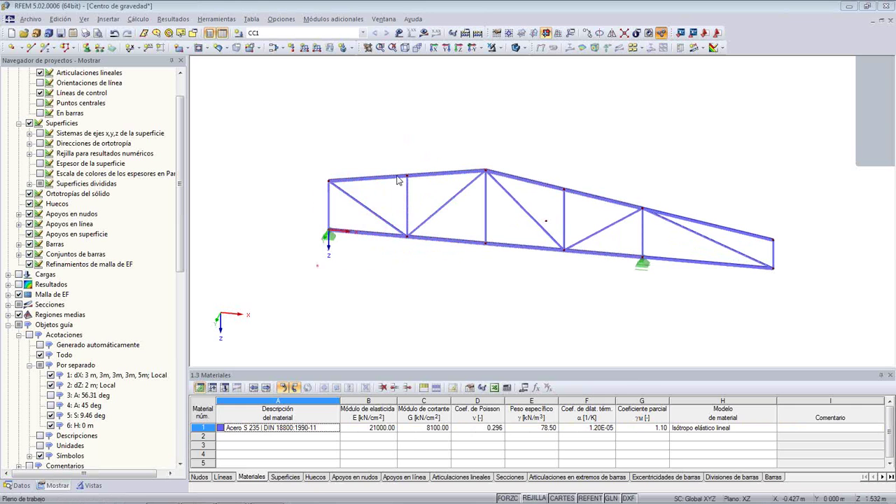
# Step: Select the five bars of the truss's first panel and create a new node at their centre of gravity
pyautogui.moveTo(430, 134); pyautogui.dragTo(316, 265)
pyautogui.scroll(1, 366, 196)
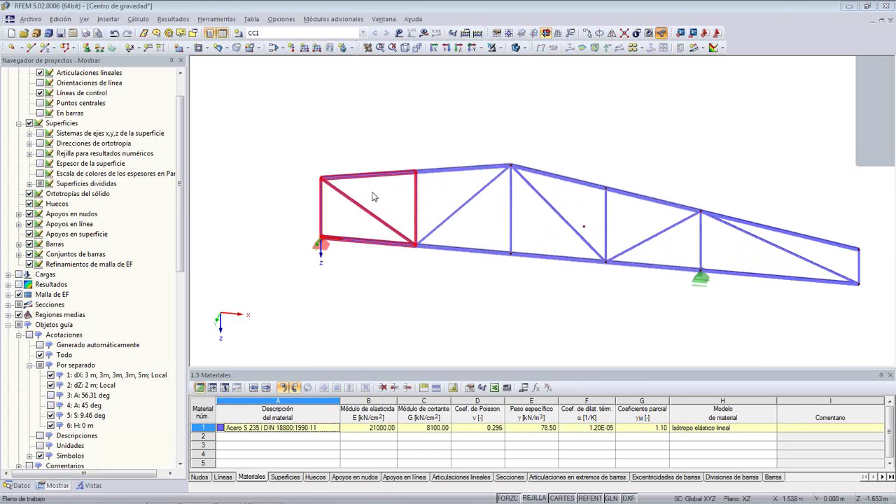
pyautogui.rightClick(373, 196)
pyautogui.rightClick(355, 176)
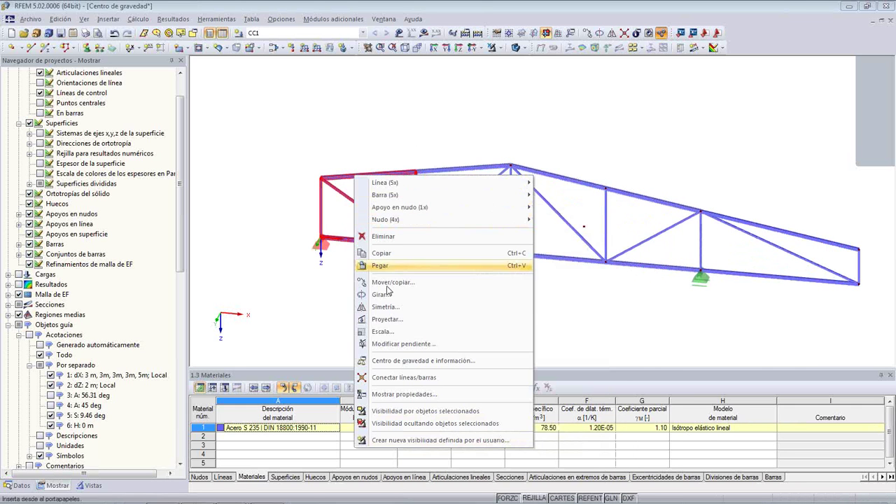
pyautogui.click(409, 360)
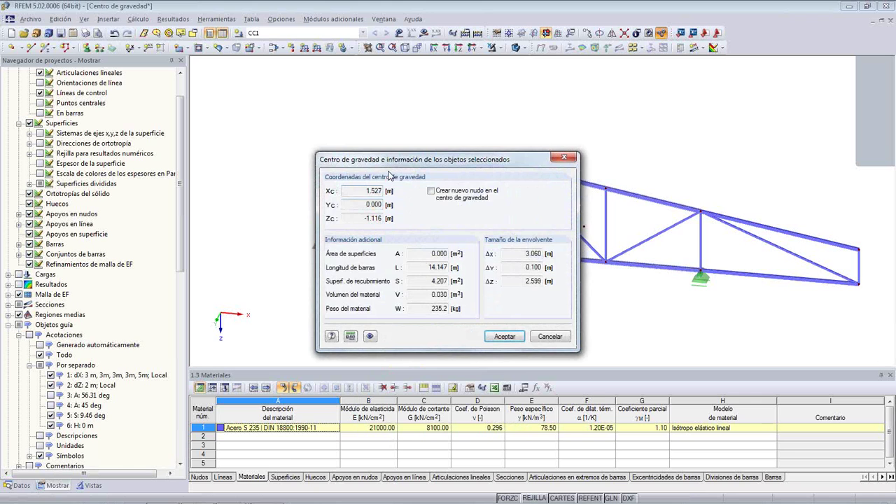
pyautogui.moveTo(398, 160); pyautogui.dragTo(531, 133)
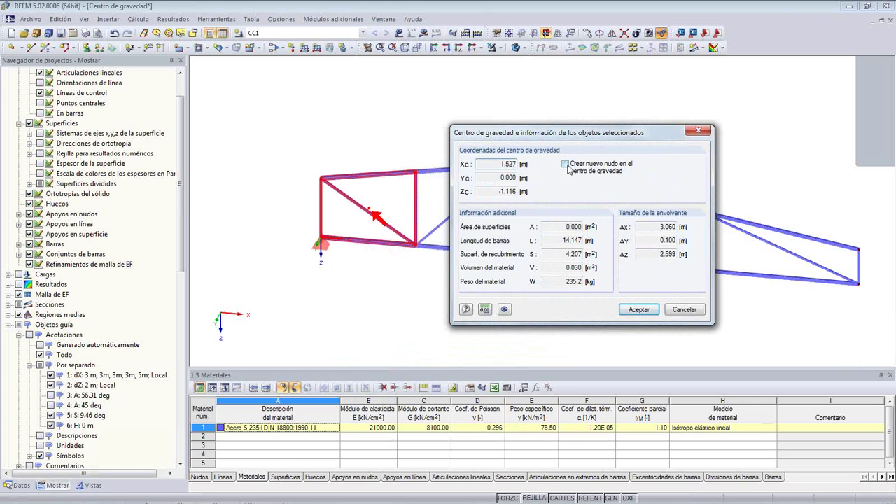
pyautogui.click(638, 309)
pyautogui.scroll(5, 474, 226)
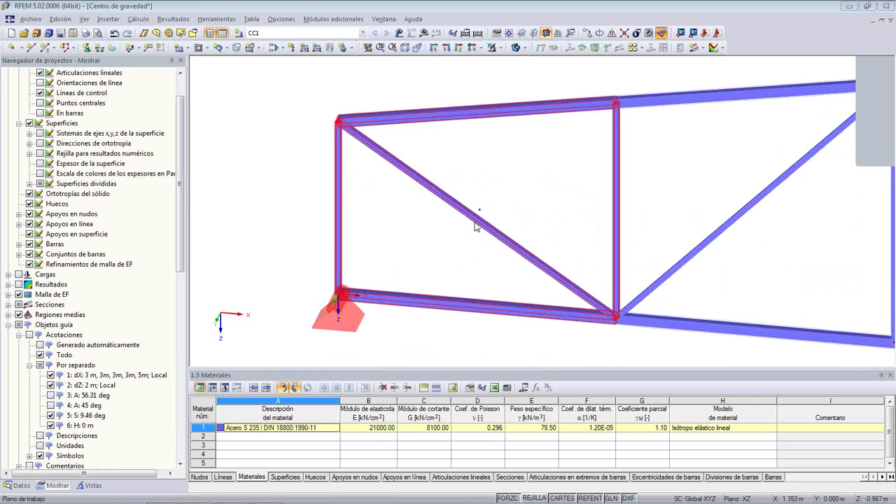
pyautogui.click(477, 211)
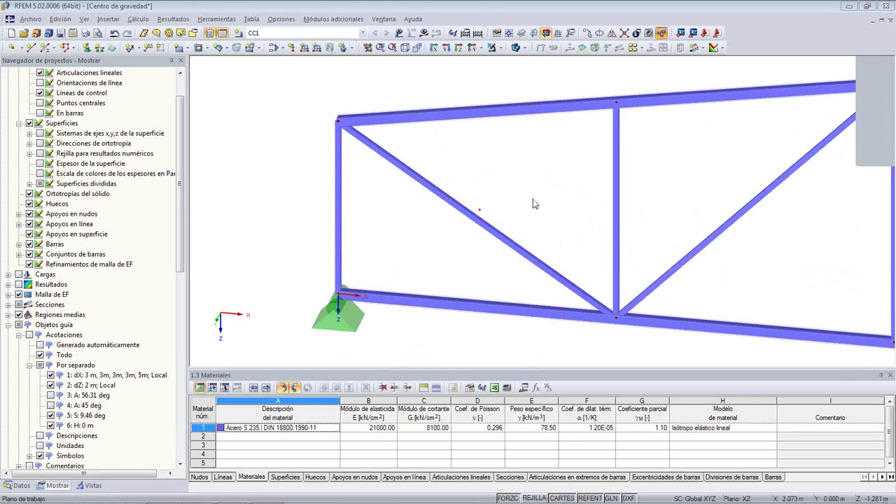
pyautogui.scroll(-4, 533, 204)
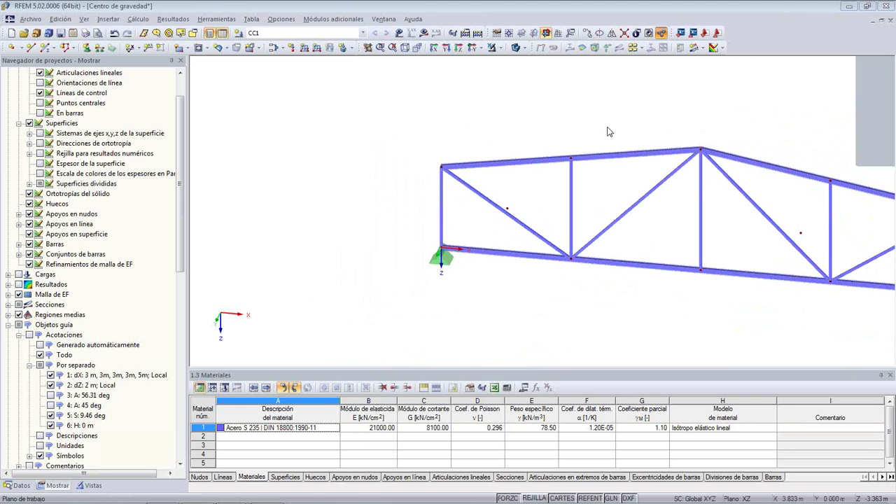
pyautogui.moveTo(599, 122); pyautogui.dragTo(411, 121, button='middle')
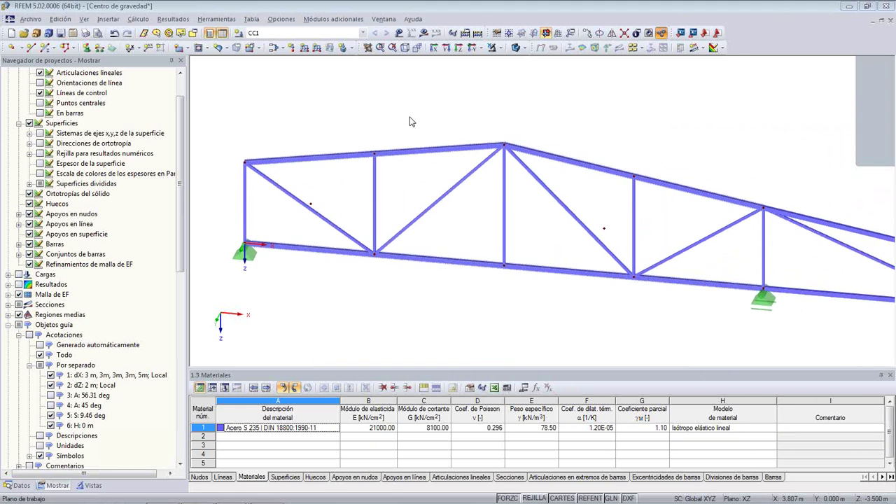
pyautogui.scroll(-2, 415, 140)
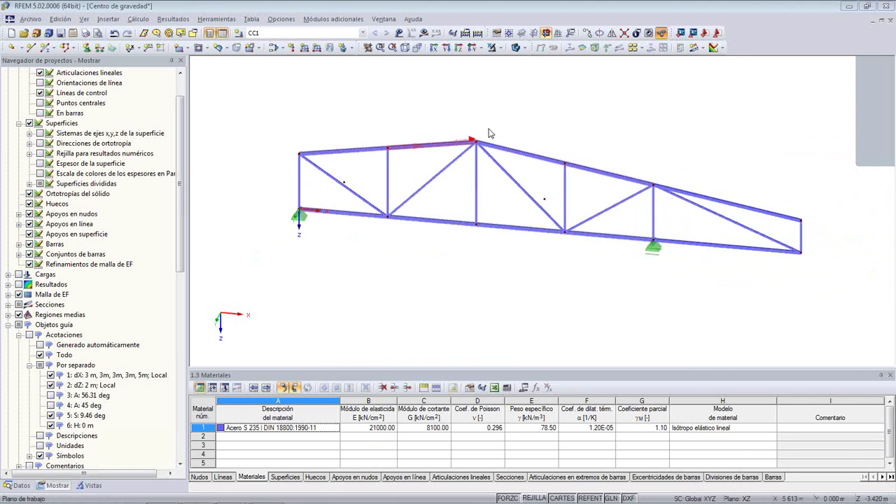
# Step: Close the truss model without saving the changes and open the model Centro de gravedad de superficie
pyautogui.click(889, 25)
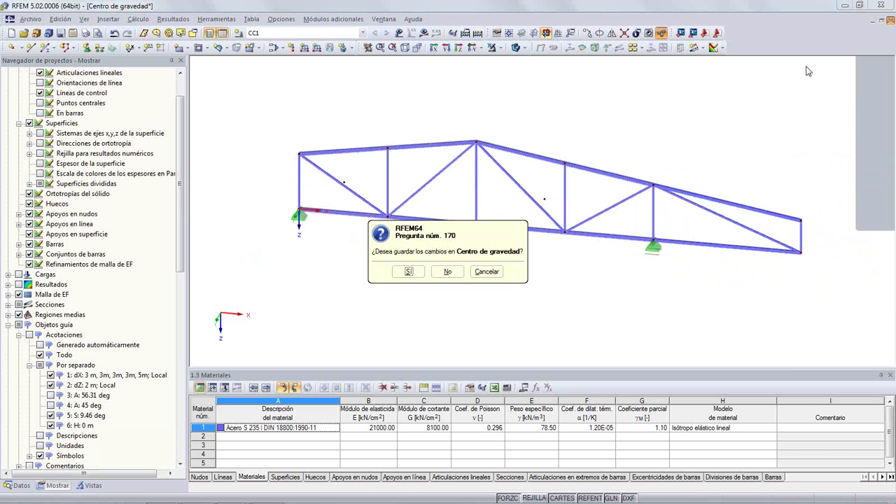
pyautogui.click(453, 269)
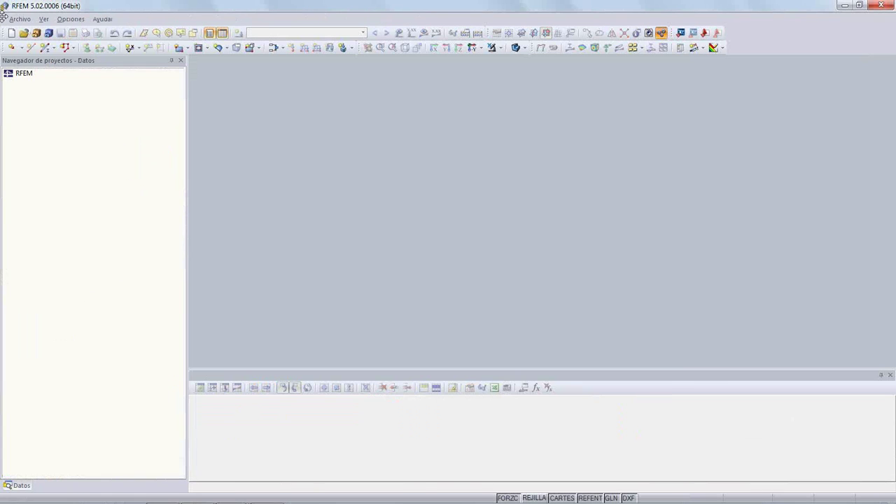
pyautogui.click(17, 20)
pyautogui.click(33, 44)
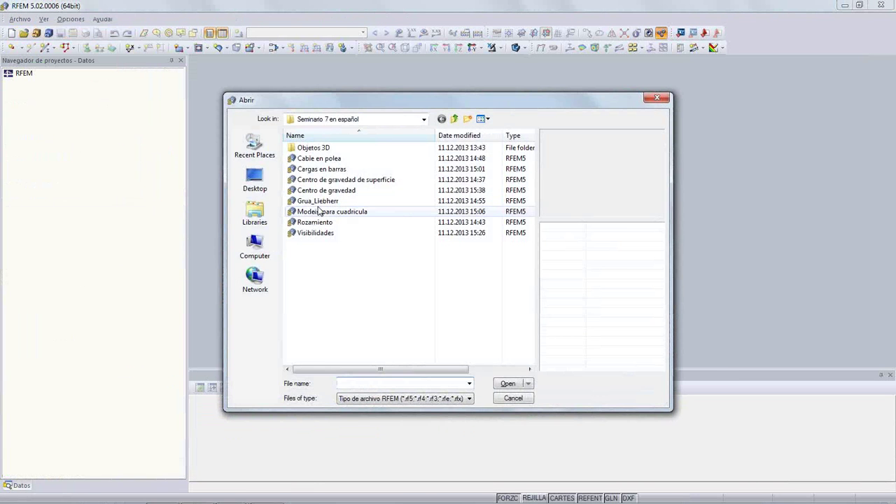
pyautogui.click(348, 181)
pyautogui.click(518, 397)
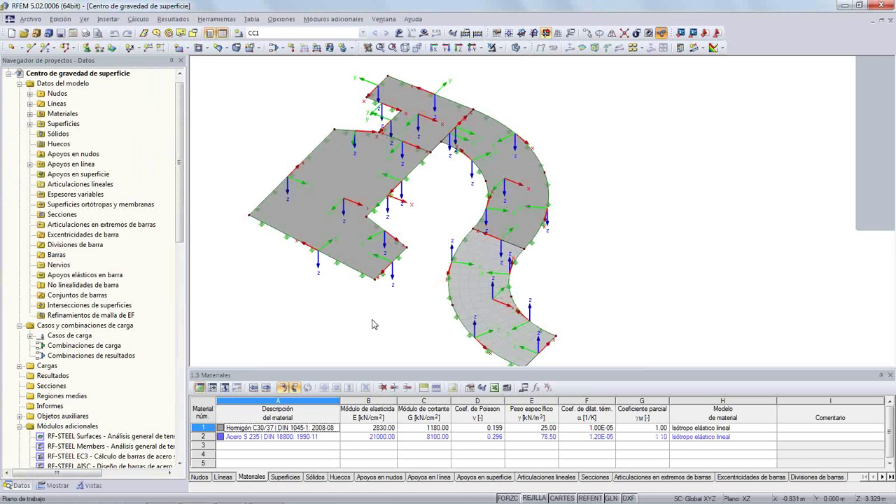
# Step: Examine the centre of gravity and additional information of the lower curved surface, without creating a node
pyautogui.moveTo(372, 324); pyautogui.dragTo(352, 310, button='middle')
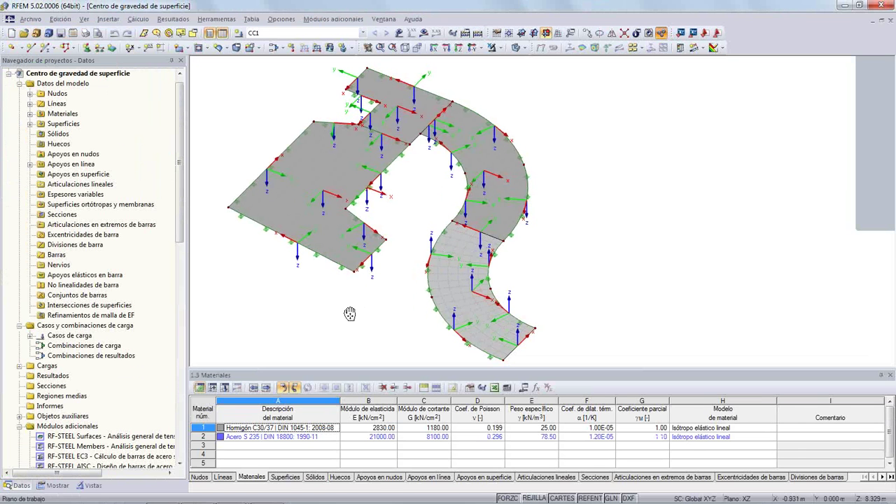
pyautogui.click(316, 225)
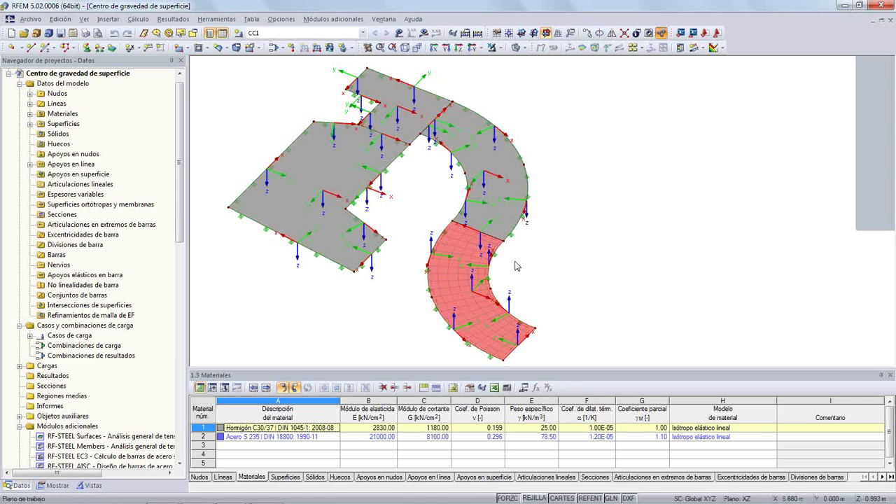
pyautogui.rightClick(462, 254)
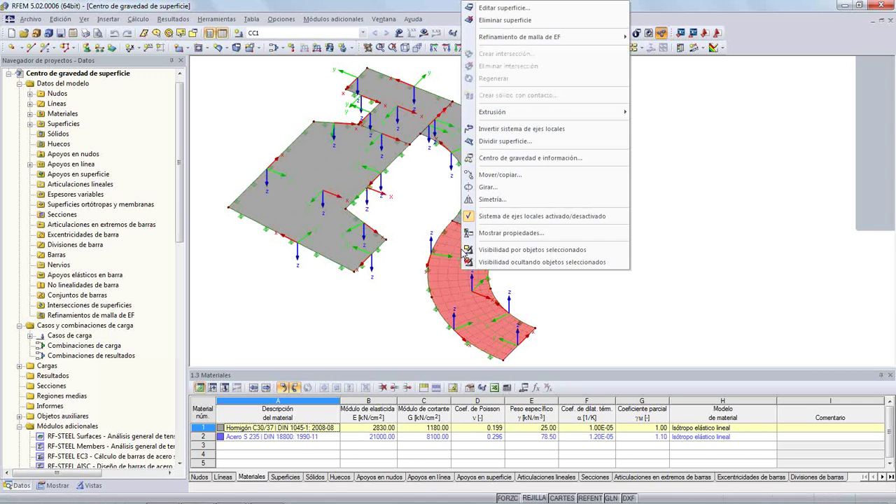
pyautogui.click(592, 158)
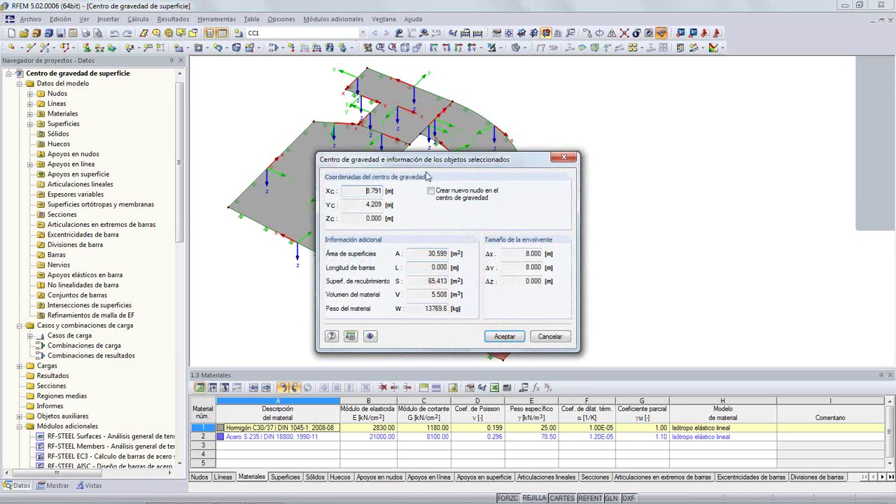
pyautogui.moveTo(564, 140); pyautogui.dragTo(692, 116)
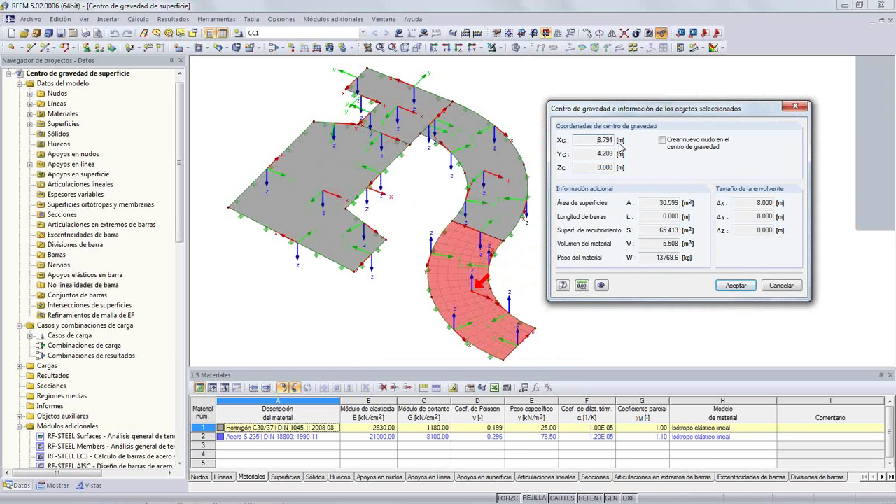
pyautogui.click(781, 286)
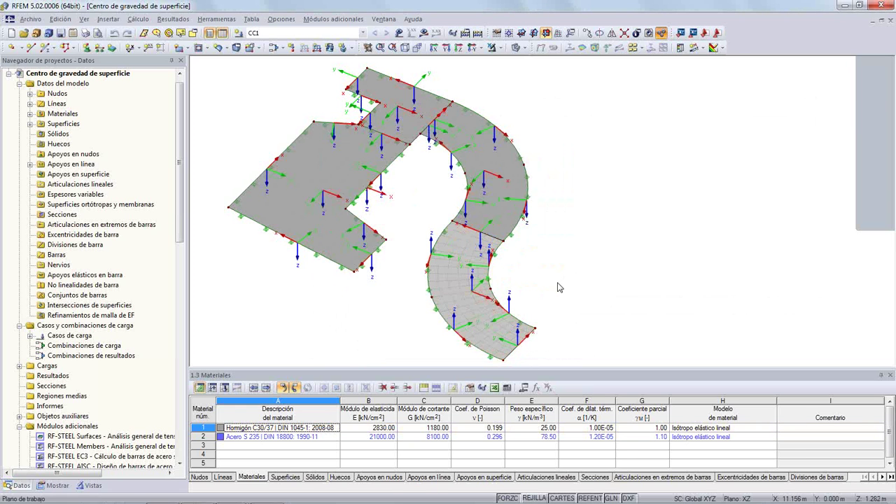
# Step: Toggle the lines' x,y,z axis systems off and back on, and hide the surfaces' x,y,z axis systems
pyautogui.keyDown('ctrl'); pyautogui.moveTo(558, 287); pyautogui.dragTo(598, 247, button='middle'); pyautogui.keyUp('ctrl')
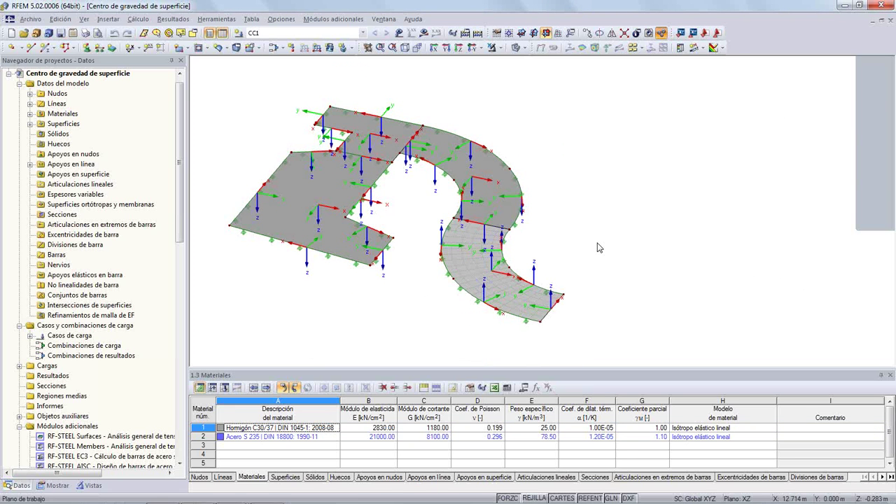
pyautogui.scroll(2, 420, 224)
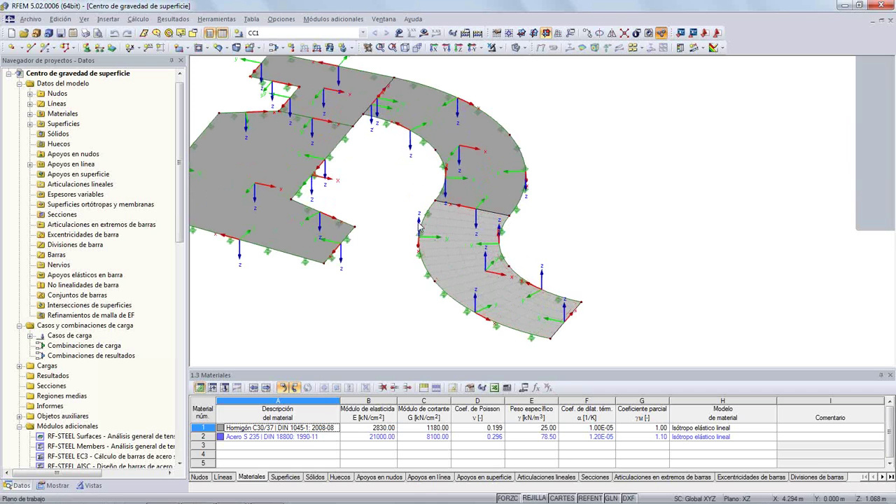
pyautogui.moveTo(406, 231); pyautogui.dragTo(486, 228, button='middle')
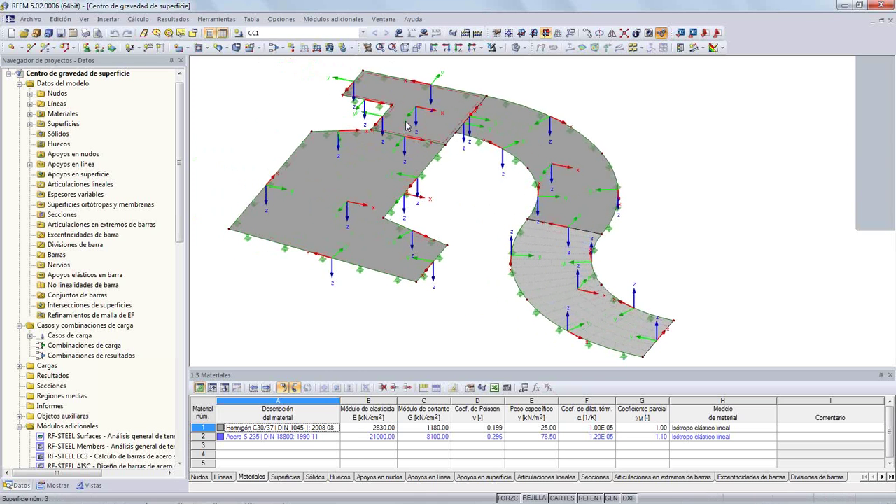
pyautogui.click(40, 488)
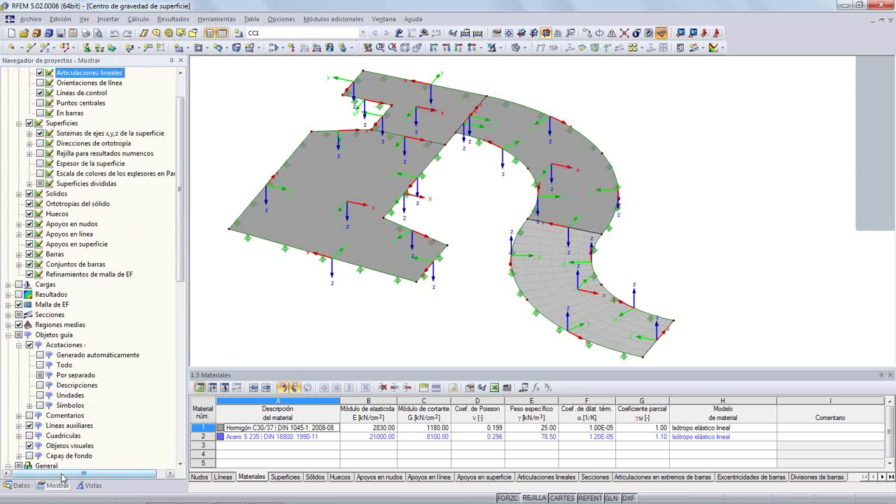
pyautogui.moveTo(181, 263); pyautogui.dragTo(185, 173)
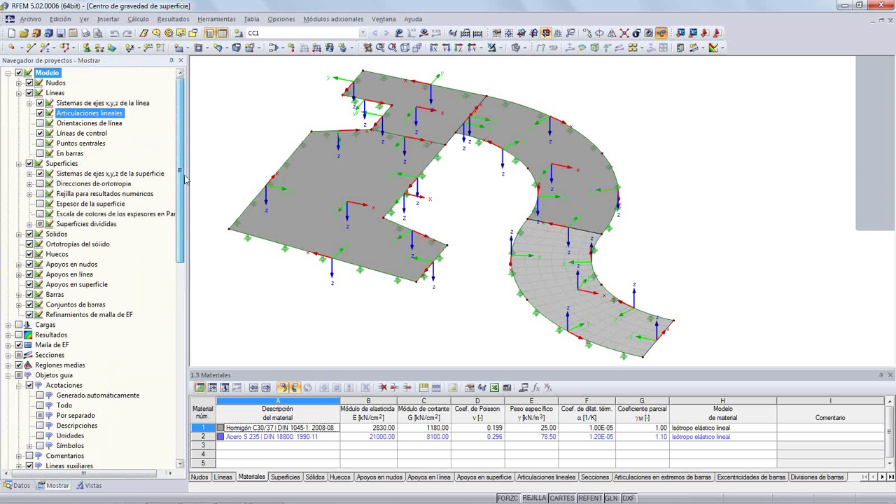
pyautogui.click(19, 94)
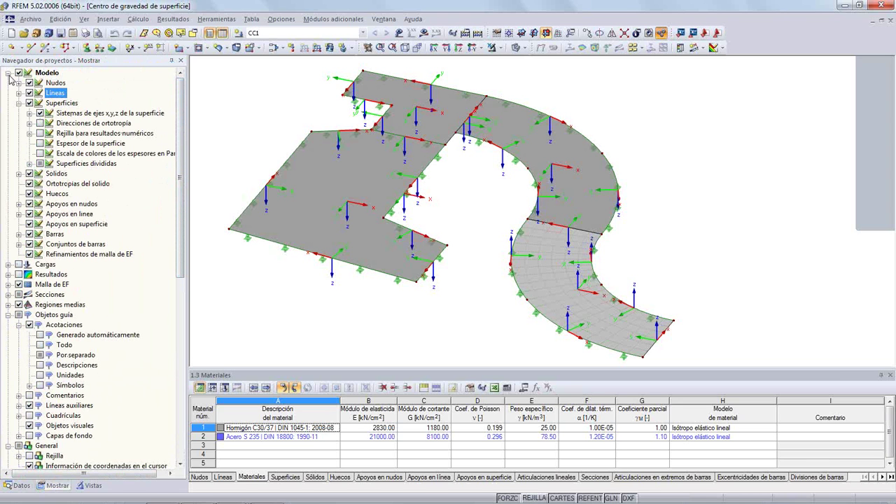
pyautogui.click(19, 93)
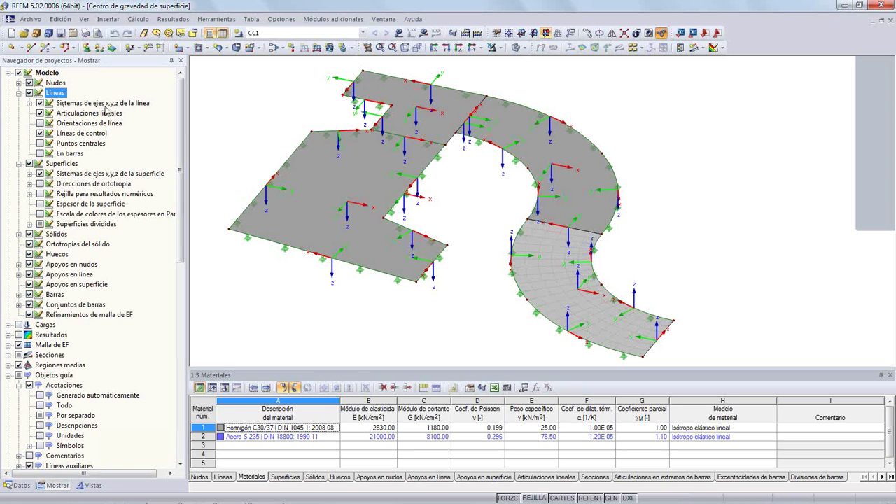
pyautogui.click(40, 103)
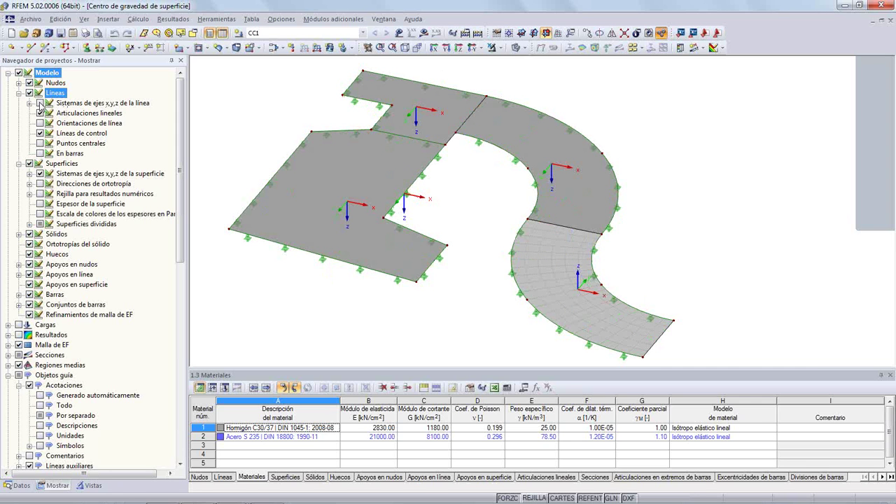
pyautogui.click(40, 103)
pyautogui.click(40, 103)
pyautogui.click(40, 103)
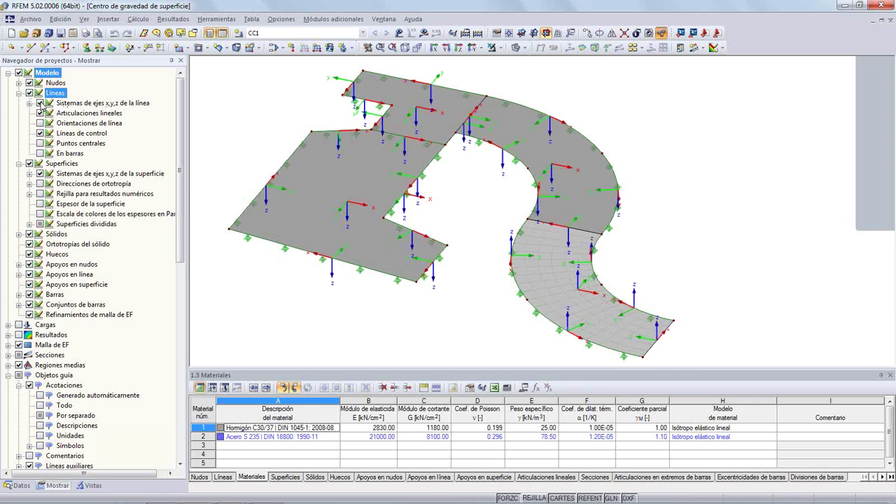
pyautogui.click(40, 174)
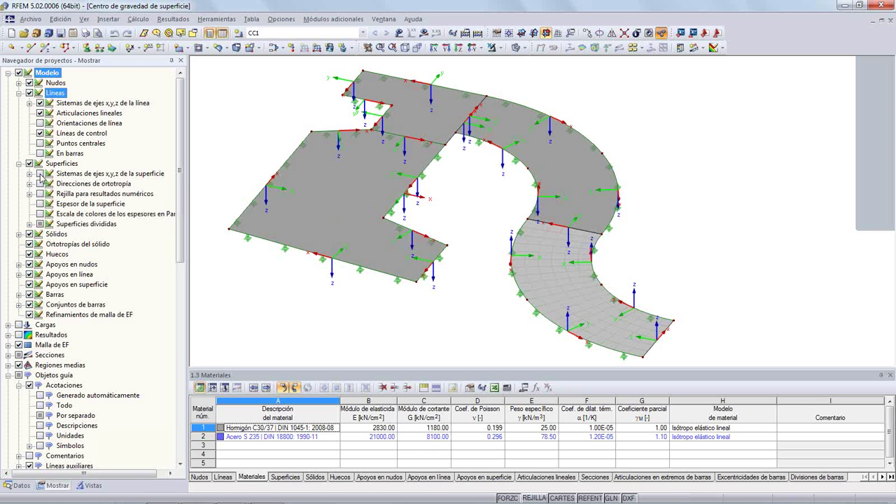
pyautogui.moveTo(216, 160); pyautogui.dragTo(208, 168, button='middle')
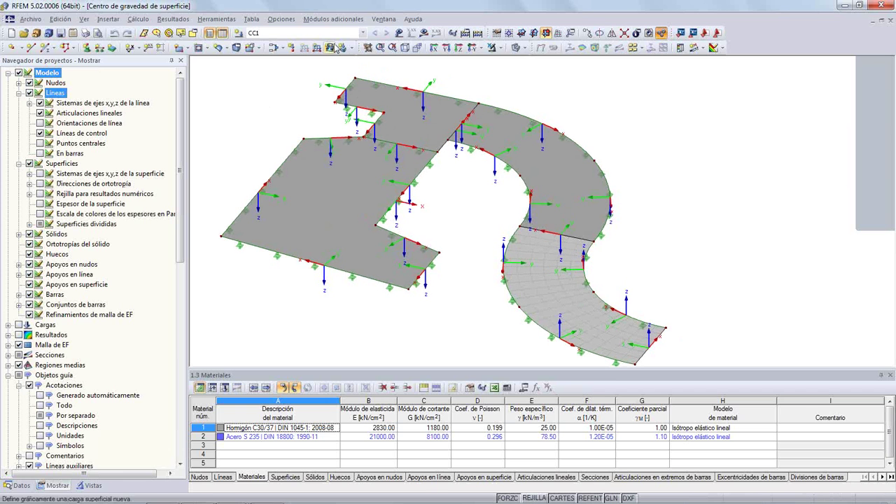
# Step: Calculate load case CC1 and display its results on the surfaces
pyautogui.click(424, 33)
pyautogui.click(426, 280)
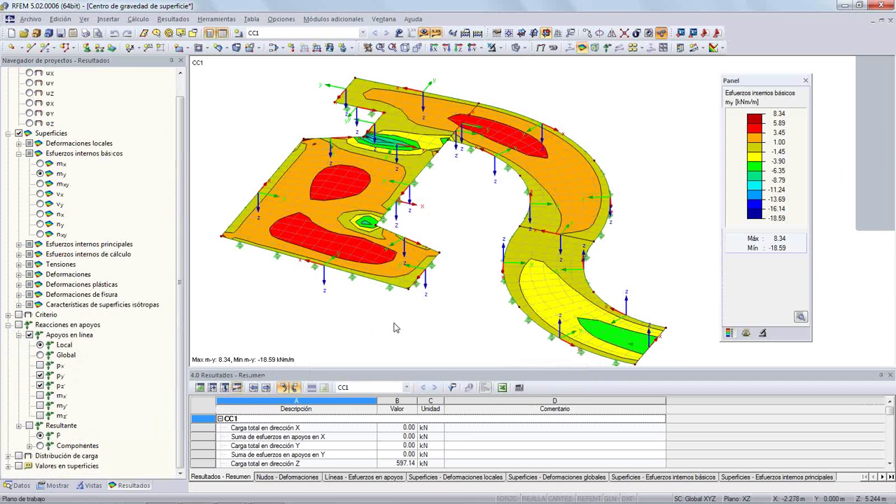
pyautogui.moveTo(439, 327); pyautogui.dragTo(410, 313, button='middle')
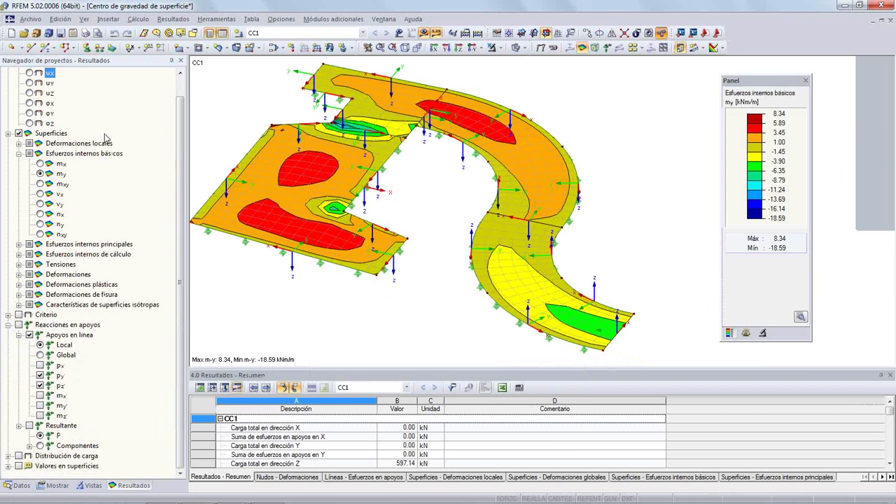
# Step: Display the basic internal force mx on the surfaces and examine its distribution at the edge shared by the two curved surfaces
pyautogui.click(40, 163)
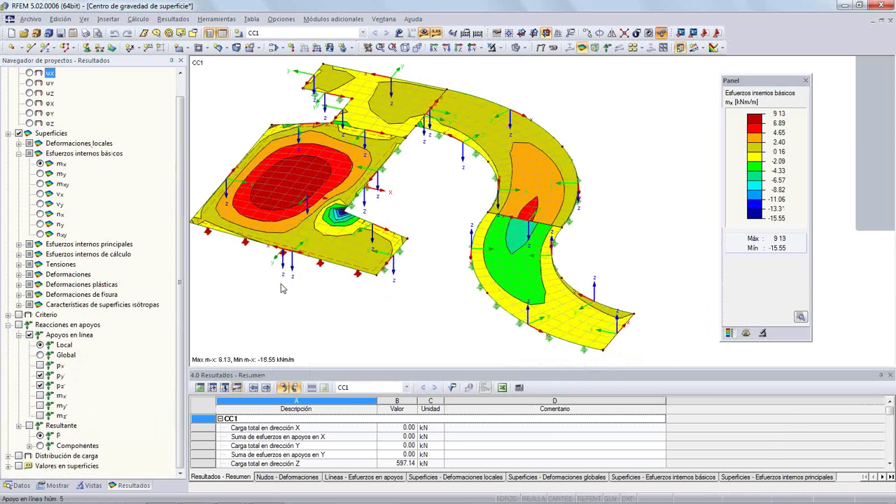
pyautogui.scroll(3, 276, 248)
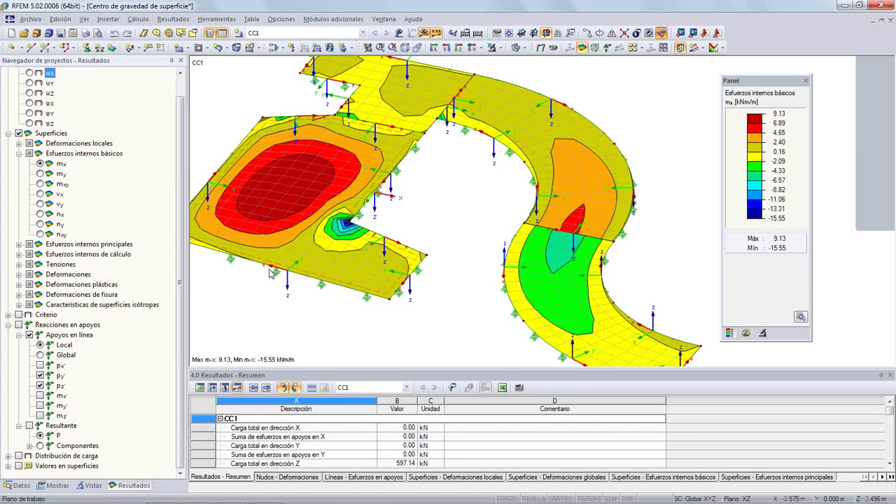
pyautogui.keyDown('ctrl'); pyautogui.moveTo(410, 276); pyautogui.dragTo(453, 307, button='middle'); pyautogui.keyUp('ctrl')
pyautogui.scroll(4, 580, 224)
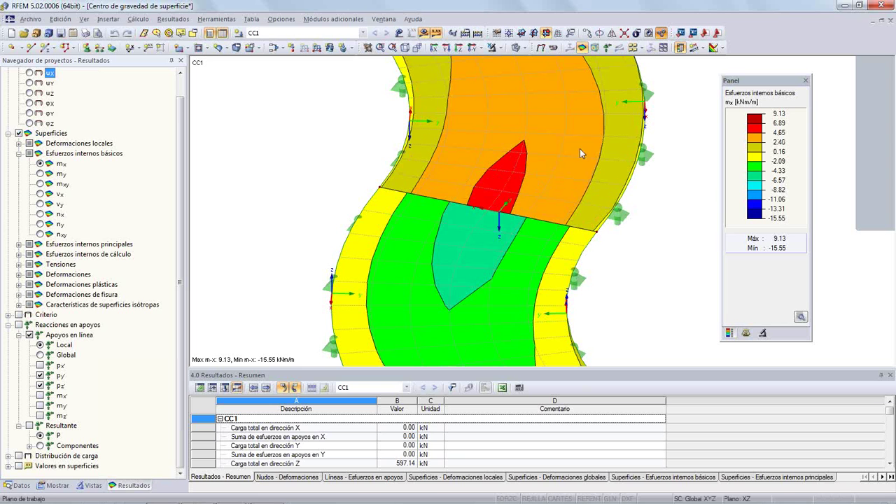
pyautogui.scroll(-3, 461, 227)
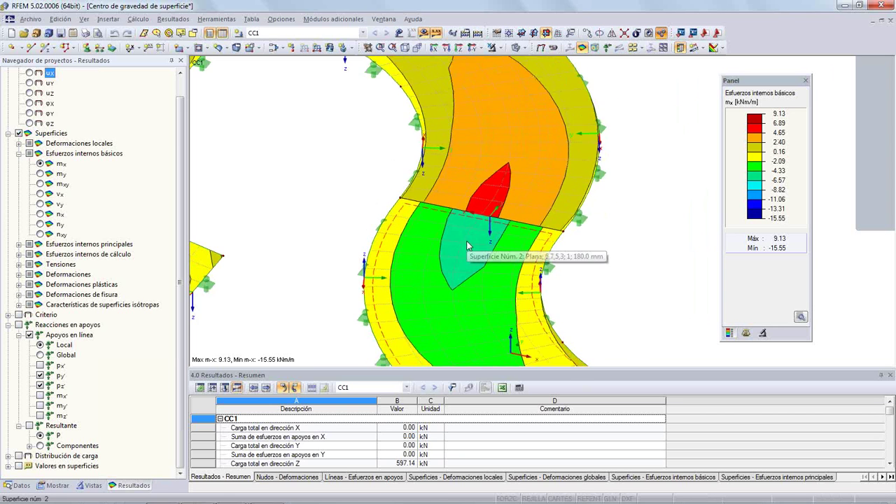
pyautogui.keyDown('ctrl'); pyautogui.moveTo(461, 231); pyautogui.dragTo(408, 269, button='middle'); pyautogui.keyUp('ctrl')
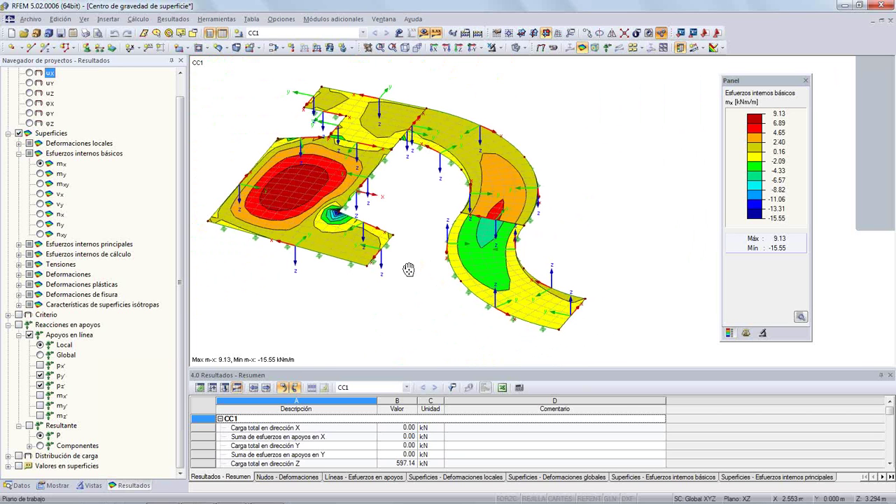
pyautogui.scroll(3, 488, 259)
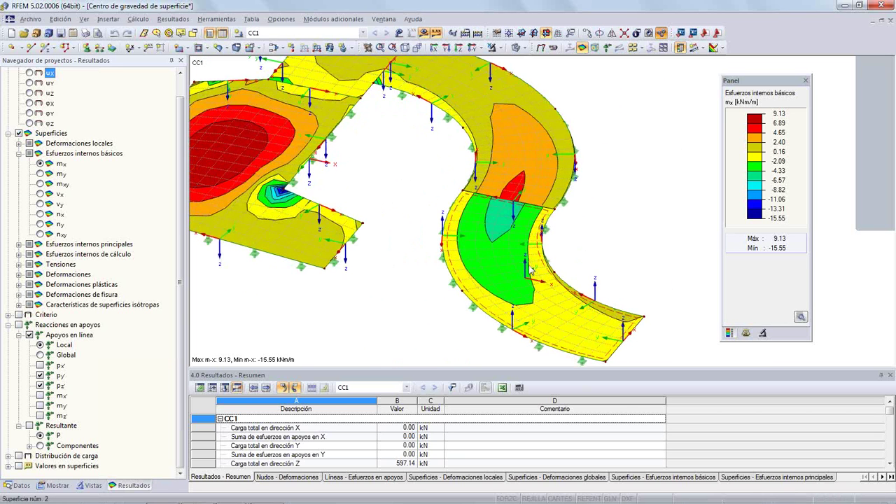
pyautogui.keyDown('ctrl'); pyautogui.moveTo(488, 259); pyautogui.dragTo(536, 150, button='middle'); pyautogui.keyUp('ctrl')
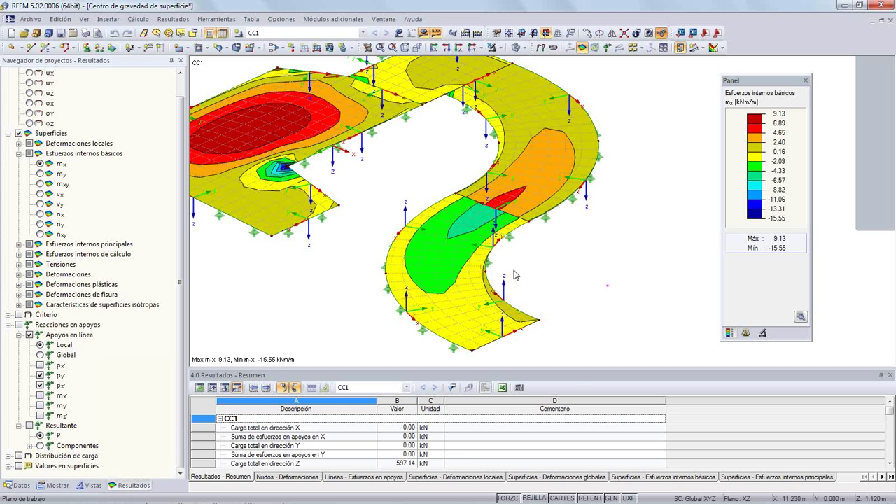
# Step: Reverse the local axis system of the lower curved surface, accepting the deletion of the results
pyautogui.click(437, 265)
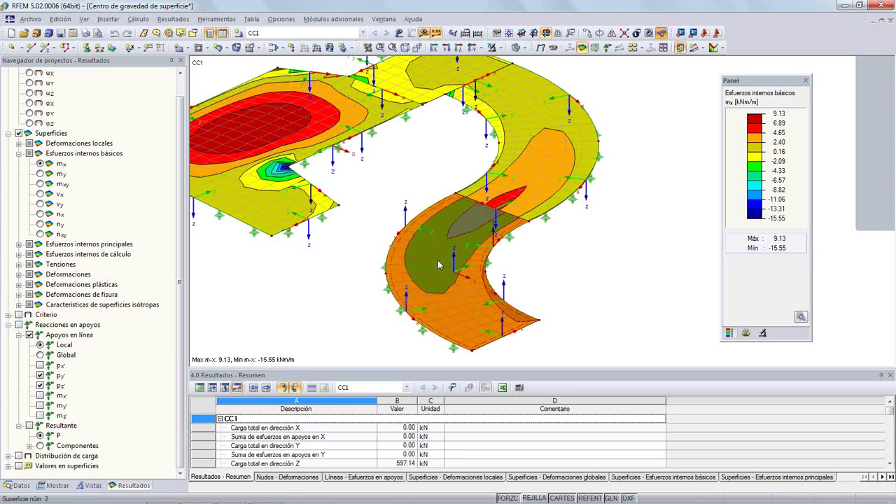
pyautogui.rightClick(438, 266)
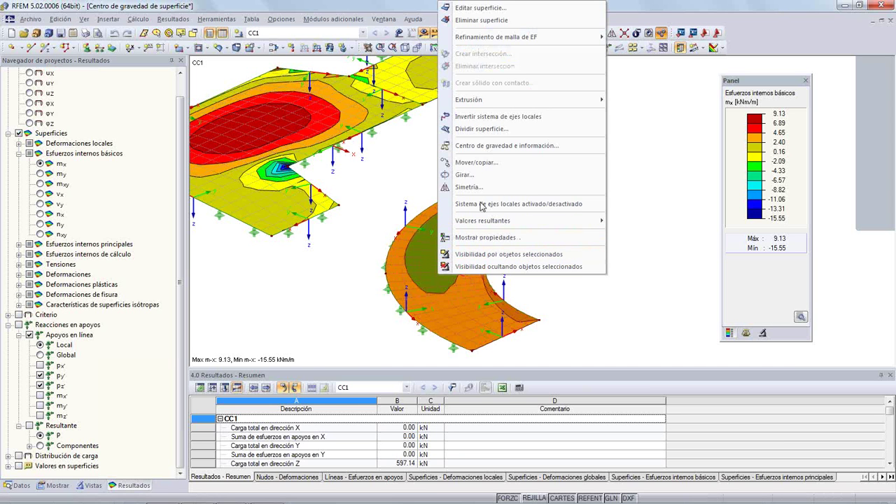
pyautogui.click(522, 116)
pyautogui.click(427, 282)
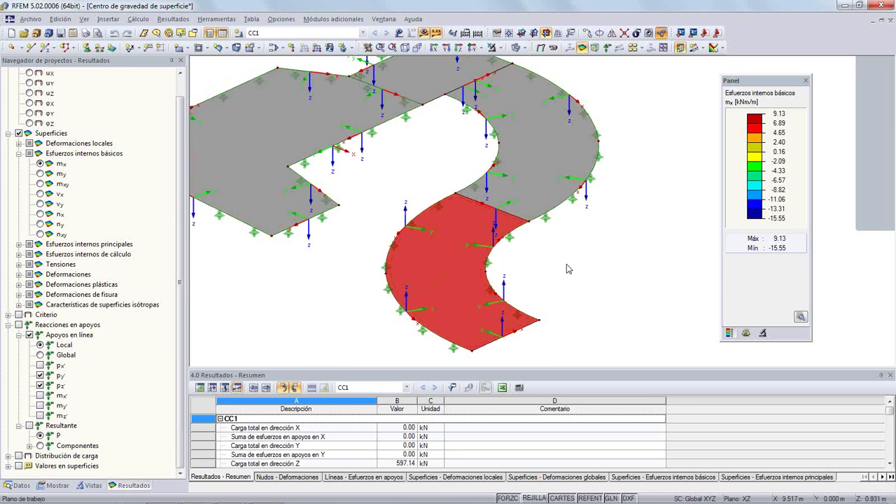
pyautogui.scroll(2, 564, 271)
pyautogui.moveTo(564, 271); pyautogui.dragTo(584, 234, button='middle')
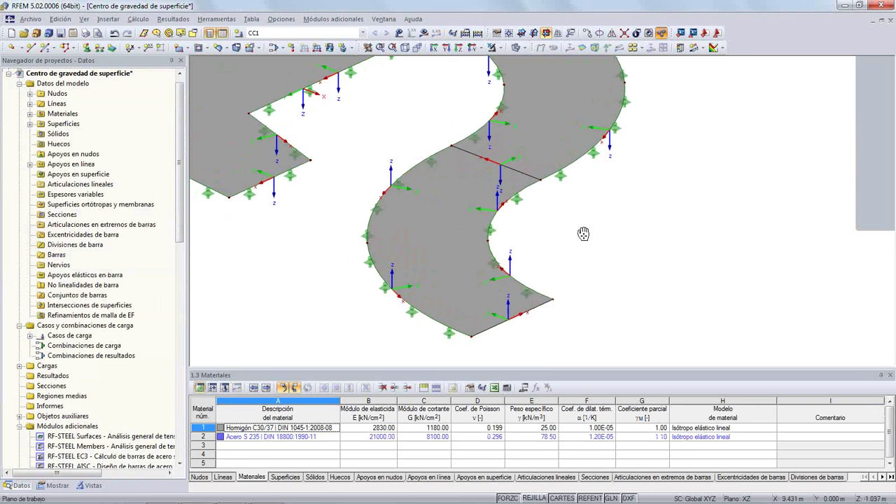
pyautogui.click(441, 232)
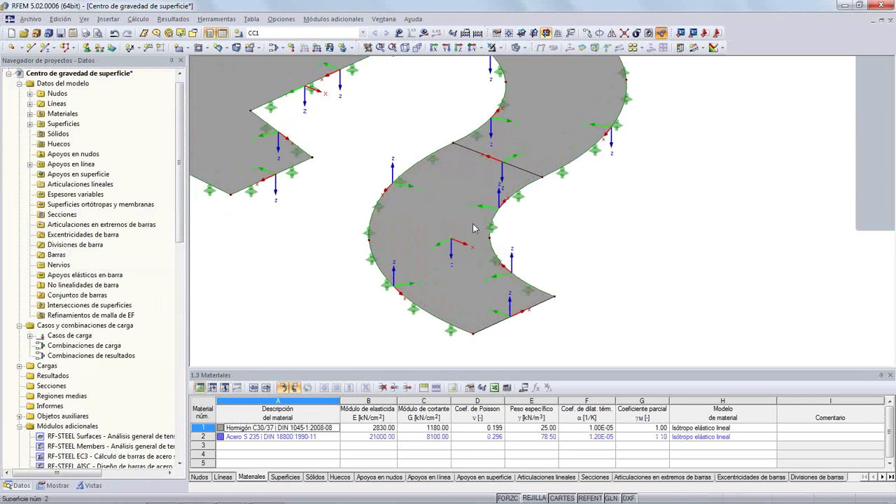
# Step: Reverse the orientation of line 5, the inner arc edge of the lower curved surface
pyautogui.scroll(-3, 559, 245)
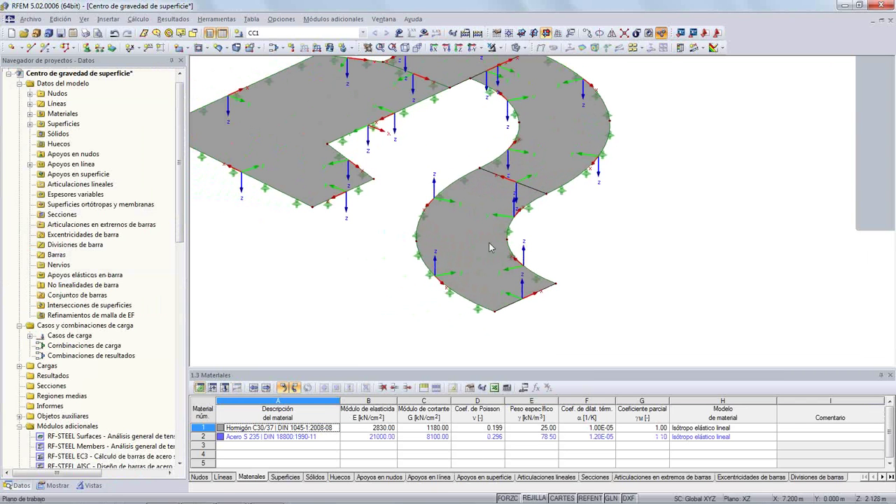
pyautogui.scroll(2, 468, 231)
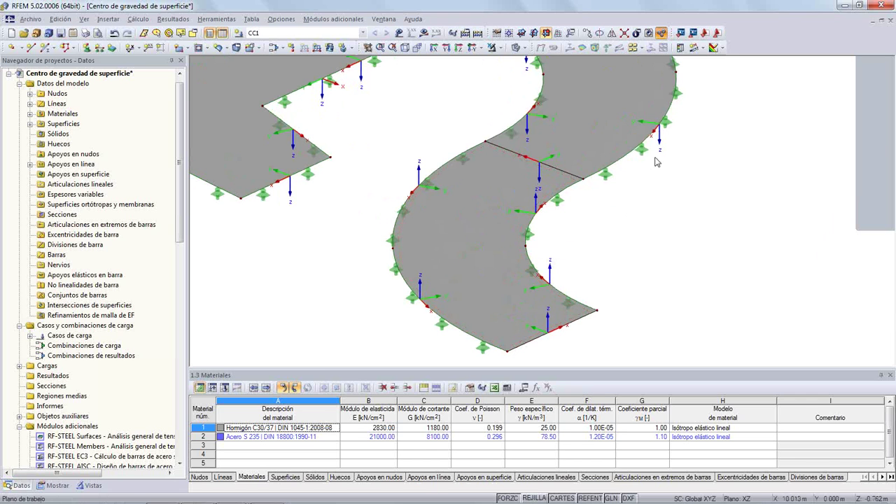
pyautogui.scroll(4, 538, 239)
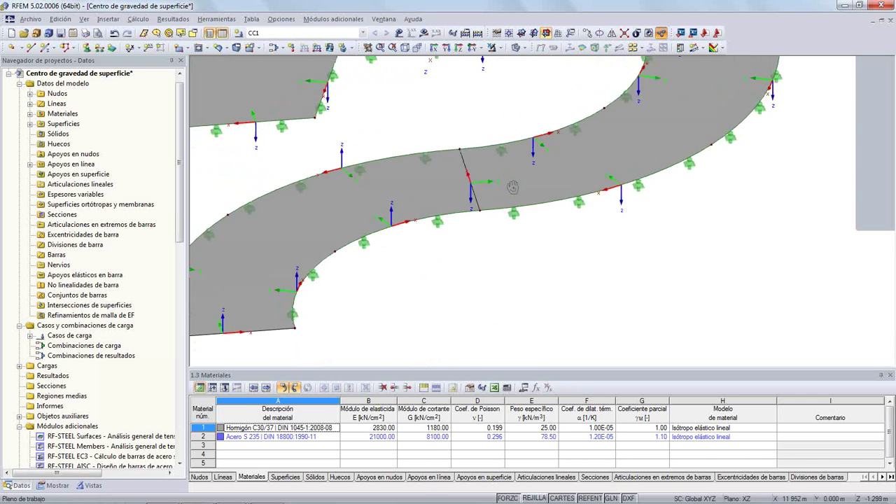
pyautogui.scroll(-2, 536, 240)
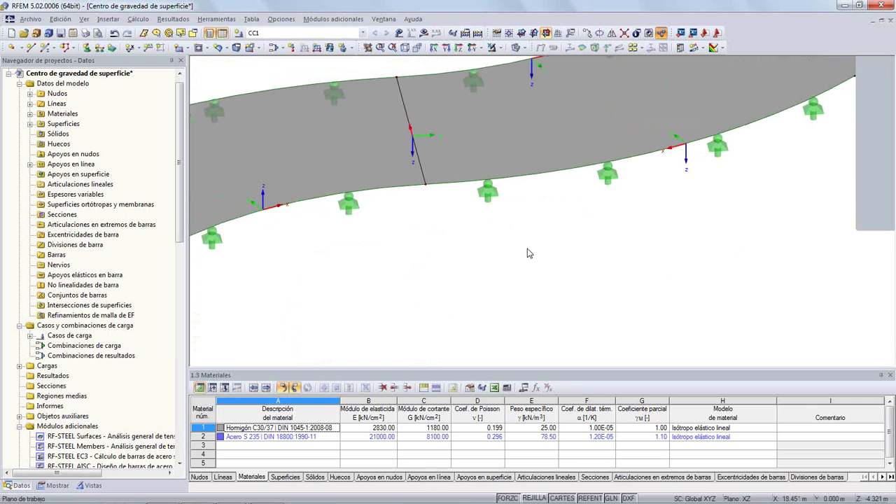
pyautogui.scroll(-2, 526, 251)
pyautogui.moveTo(478, 277); pyautogui.dragTo(647, 158, button='middle')
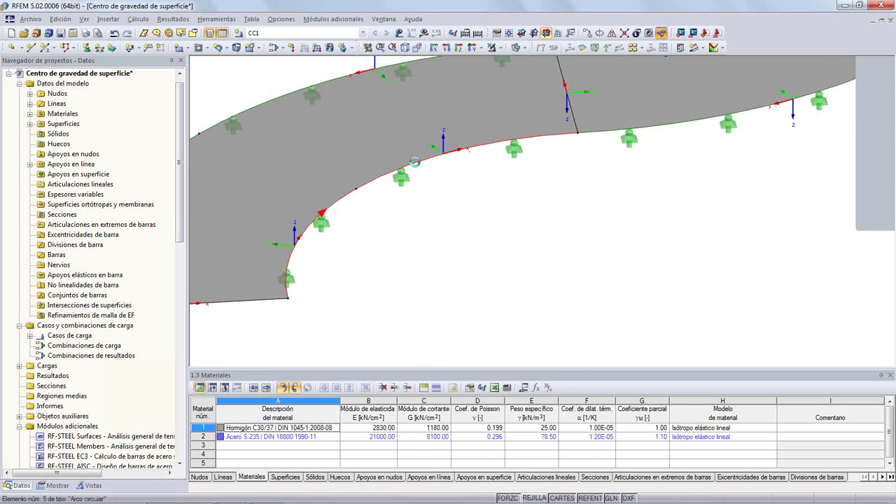
pyautogui.rightClick(417, 167)
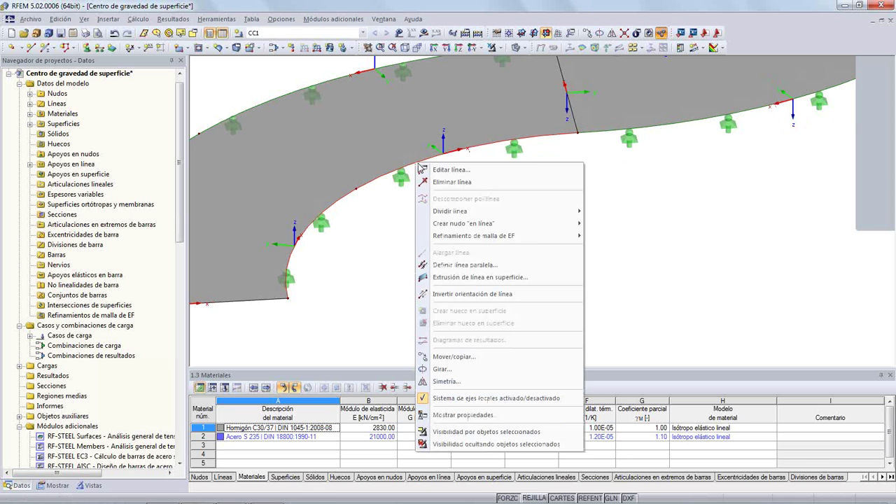
pyautogui.click(473, 297)
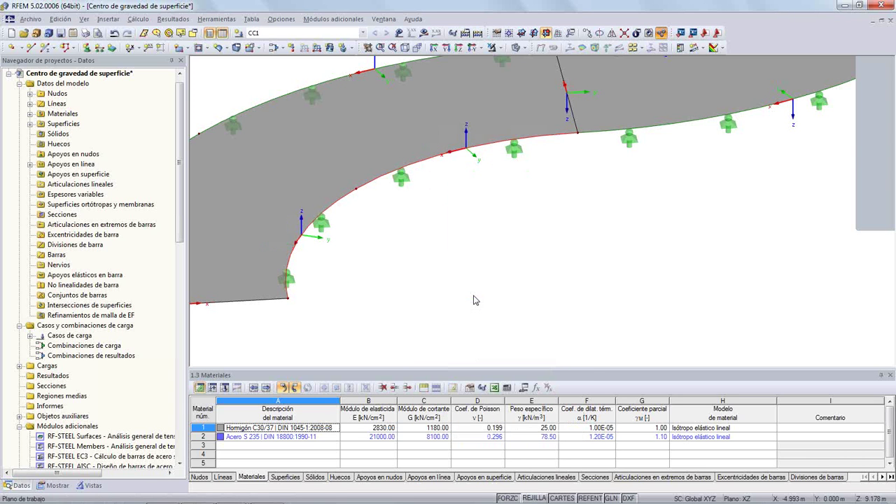
pyautogui.click(457, 212)
# Step: Reverse the orientation of line 6, the outer arc edge of the lower curved surface
pyautogui.moveTo(363, 161); pyautogui.dragTo(374, 279, button='middle')
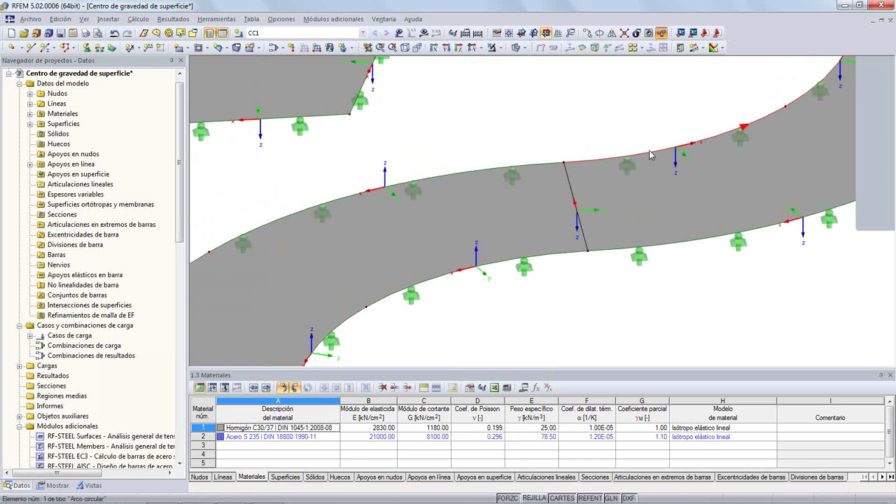
pyautogui.rightClick(332, 203)
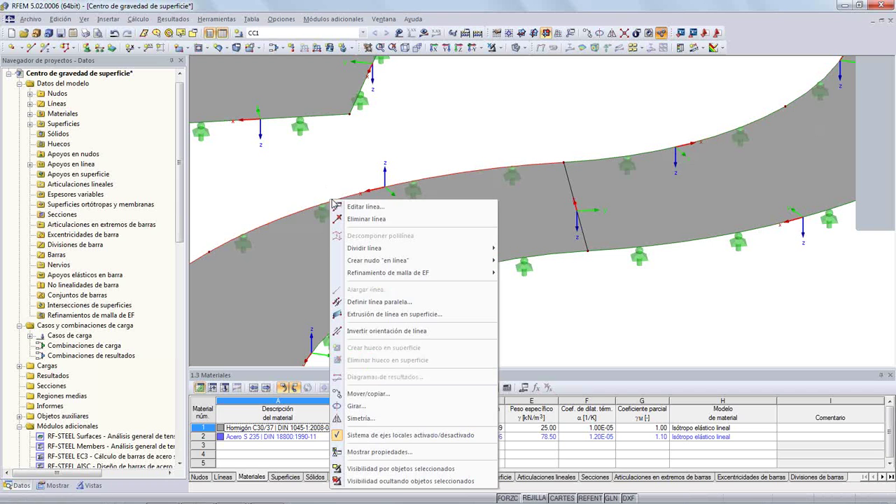
pyautogui.click(375, 331)
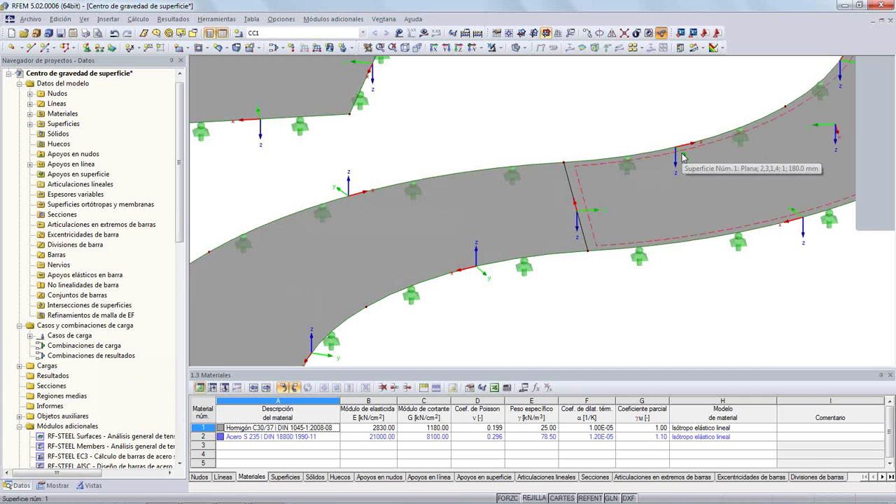
# Step: Set the rotation angle β of line 6, the outer arc edge, to 0.00°
pyautogui.doubleClick(305, 213)
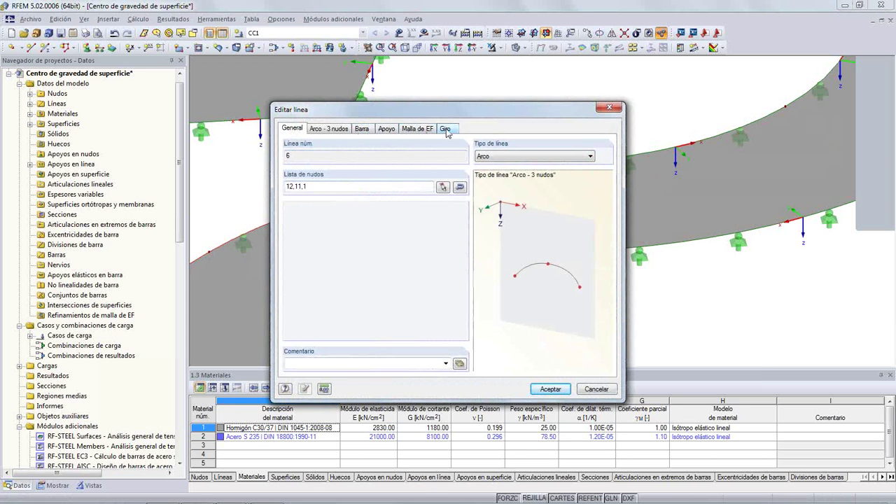
pyautogui.click(446, 131)
pyautogui.moveTo(451, 112); pyautogui.dragTo(388, 268)
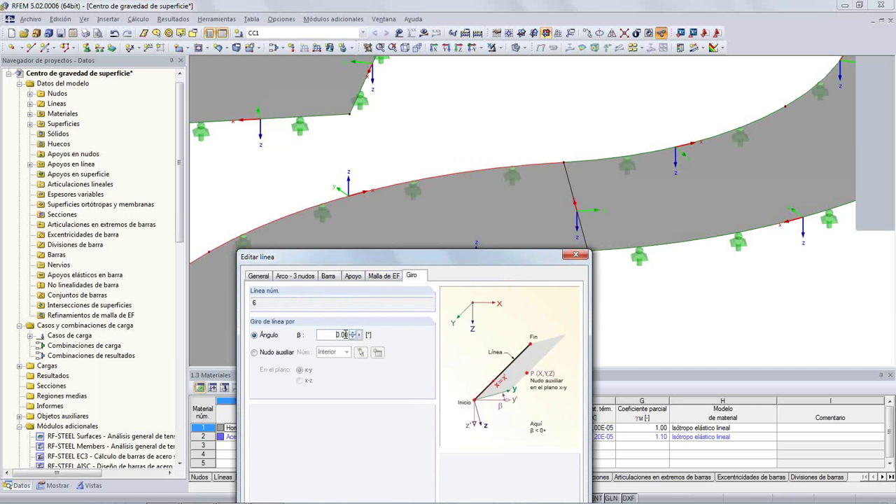
pyautogui.moveTo(368, 257); pyautogui.dragTo(376, 53)
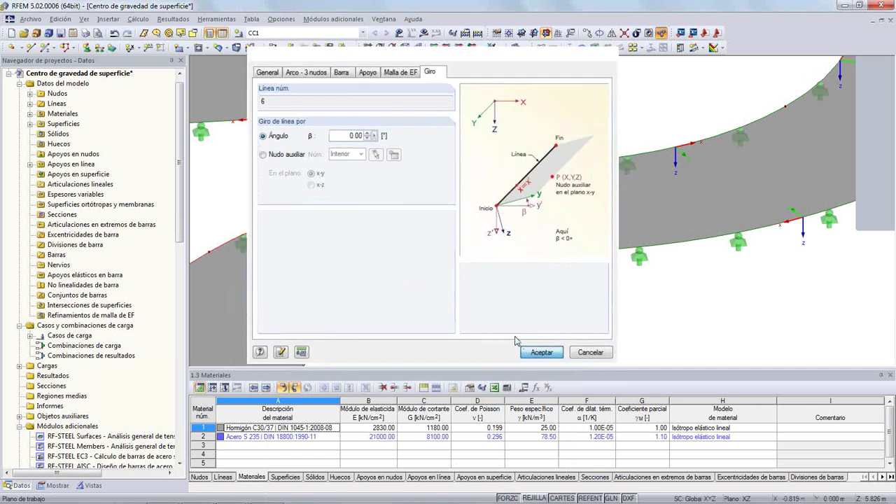
pyautogui.click(532, 351)
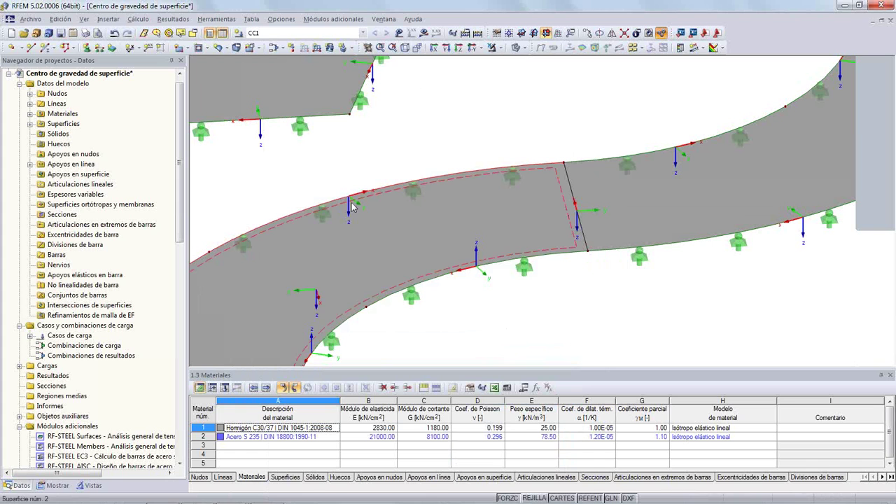
# Step: Set the rotation angle β of line 5, the inner arc edge, to 0.00°
pyautogui.doubleClick(441, 281)
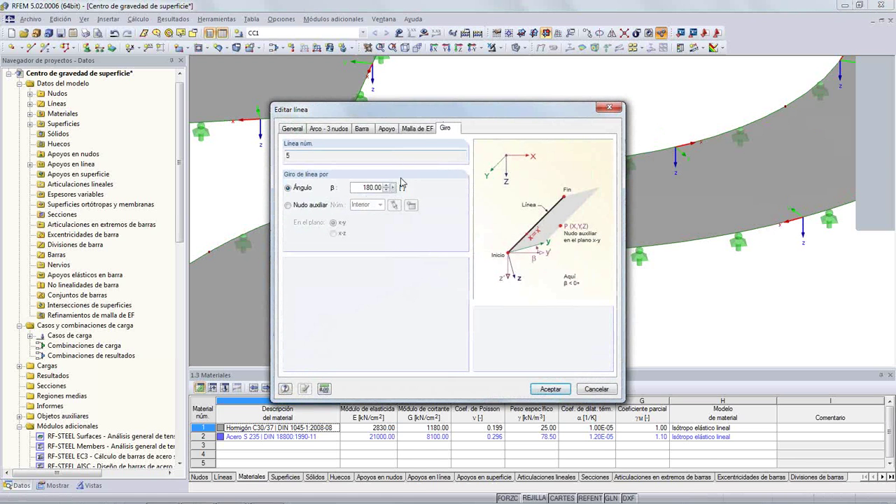
pyautogui.click(386, 190)
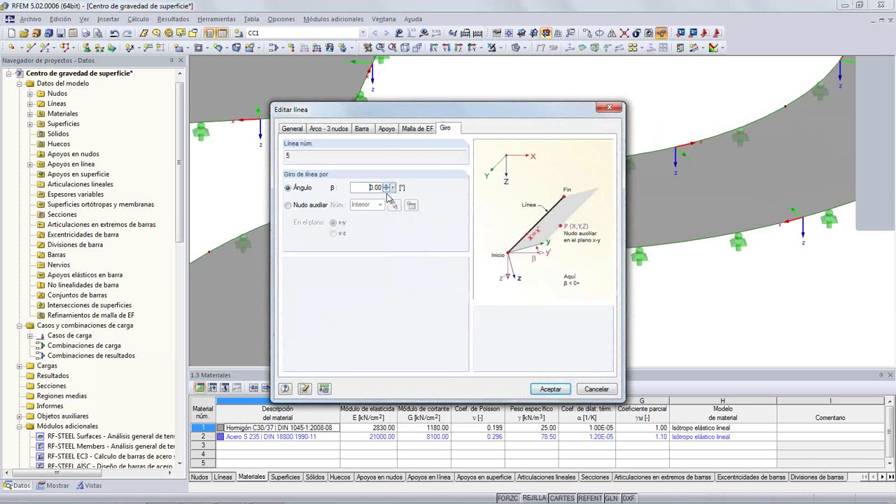
pyautogui.click(549, 388)
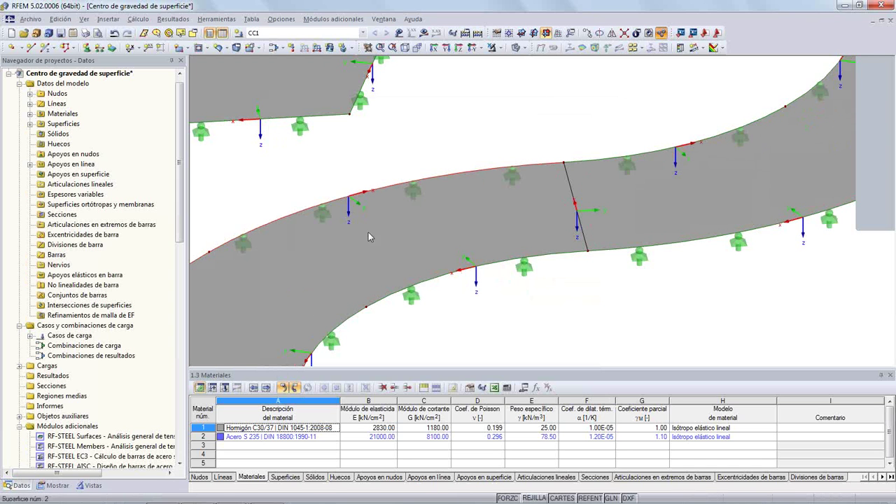
# Step: Recalculate load case CC1 and examine the mx distribution across the edge shared by the two curved surfaces
pyautogui.scroll(-4, 371, 279)
pyautogui.keyDown('ctrl'); pyautogui.moveTo(373, 325); pyautogui.dragTo(579, 292, button='middle'); pyautogui.keyUp('ctrl')
pyautogui.scroll(-1, 424, 299)
pyautogui.keyDown('ctrl'); pyautogui.moveTo(424, 303); pyautogui.dragTo(413, 235, button='middle'); pyautogui.keyUp('ctrl')
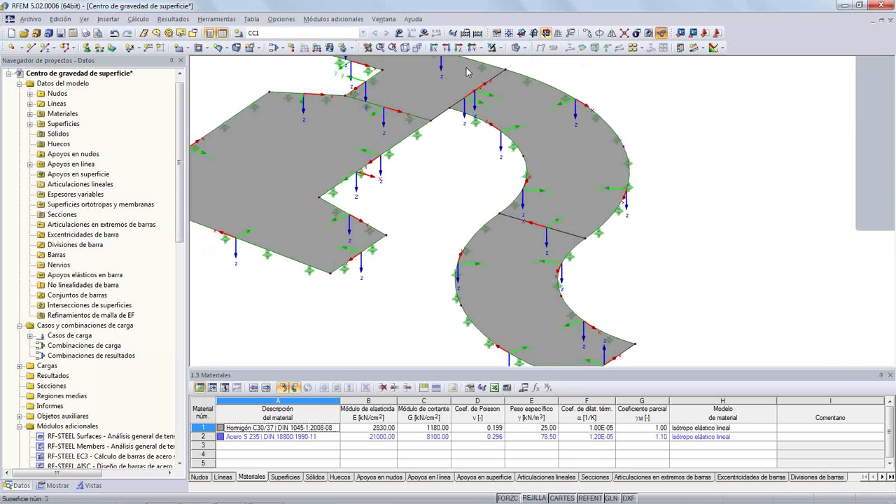
pyautogui.click(424, 34)
pyautogui.click(427, 277)
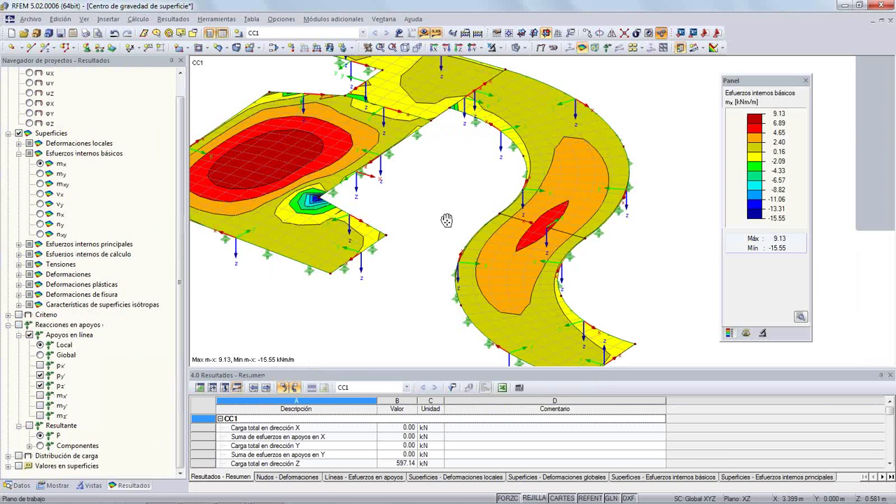
pyautogui.moveTo(447, 221); pyautogui.dragTo(428, 220, button='middle')
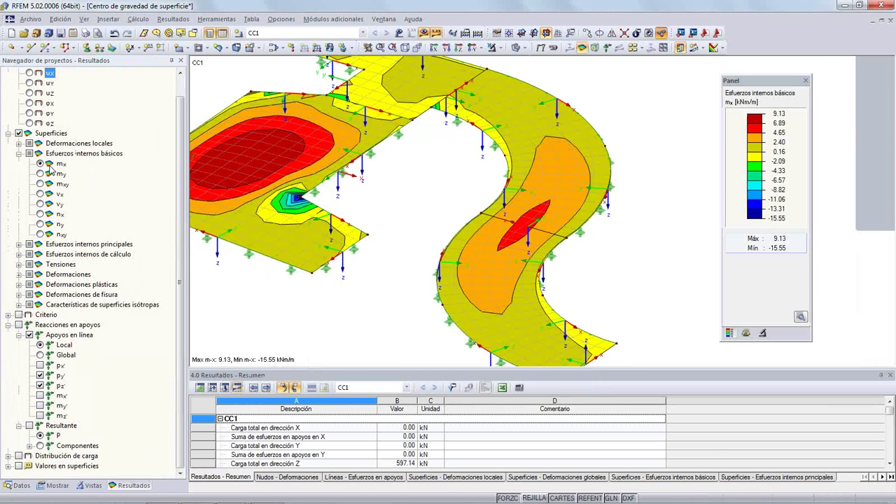
pyautogui.scroll(1, 519, 233)
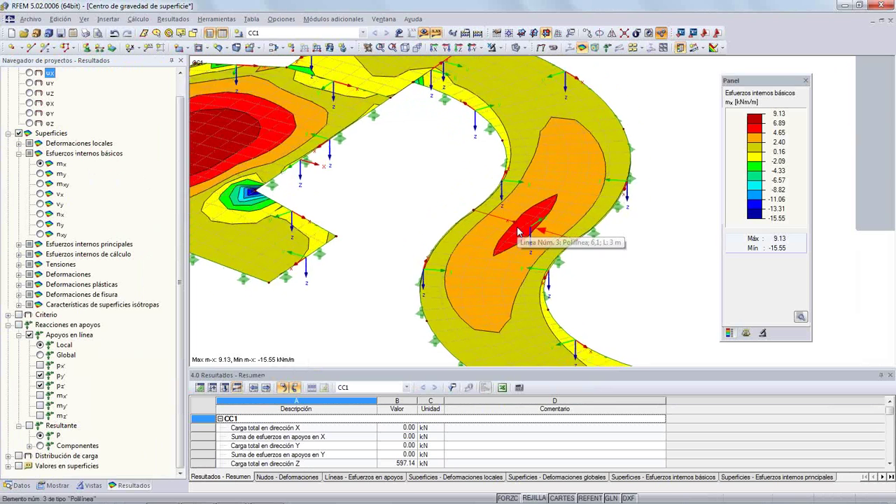
pyautogui.scroll(2, 519, 233)
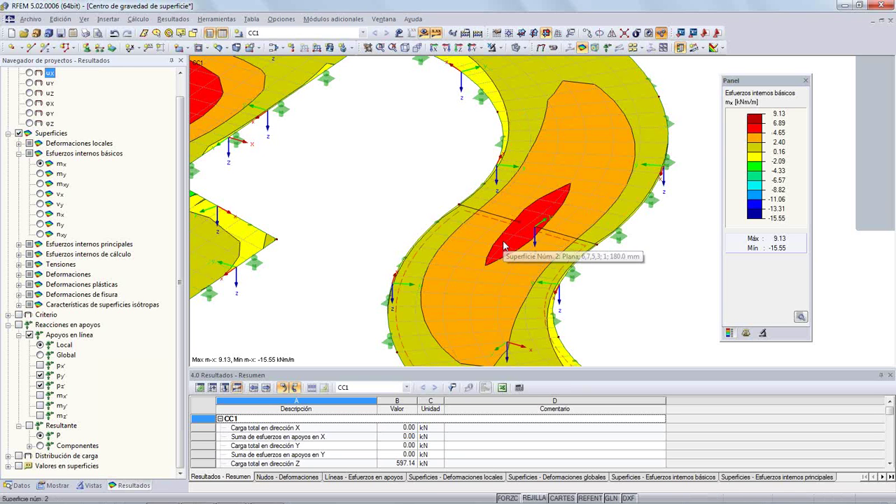
pyautogui.scroll(-2, 362, 295)
pyautogui.moveTo(346, 247); pyautogui.dragTo(332, 107, button='middle')
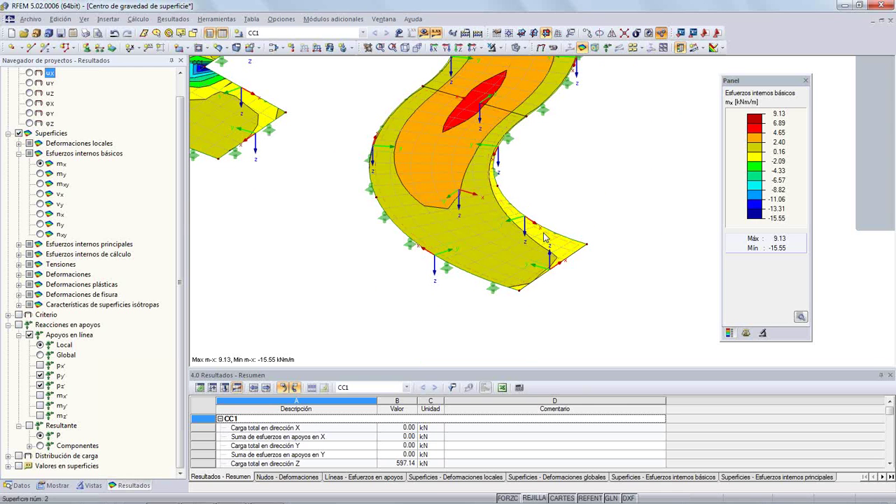
# Step: Display the basic internal forces my and examine their distribution across the edge shared by the two curved surfaces
pyautogui.click(40, 173)
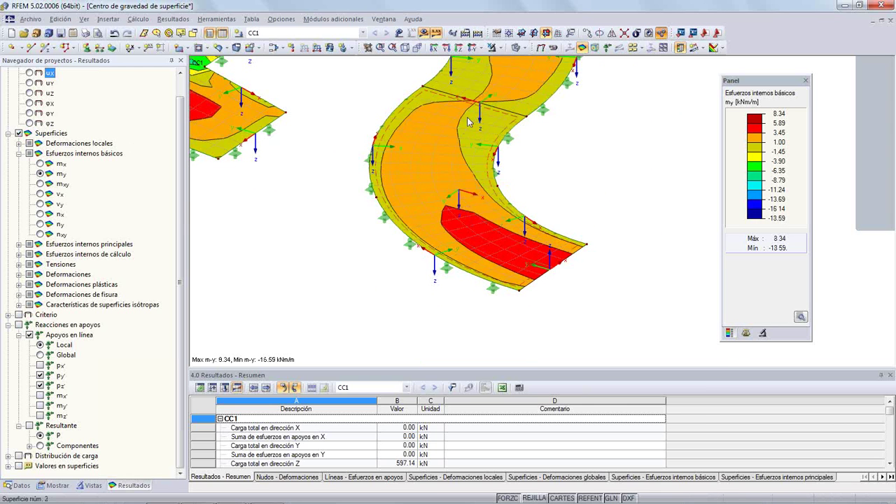
pyautogui.moveTo(613, 144); pyautogui.dragTo(556, 201, button='middle')
pyautogui.scroll(-1, 558, 262)
pyautogui.scroll(-1, 539, 232)
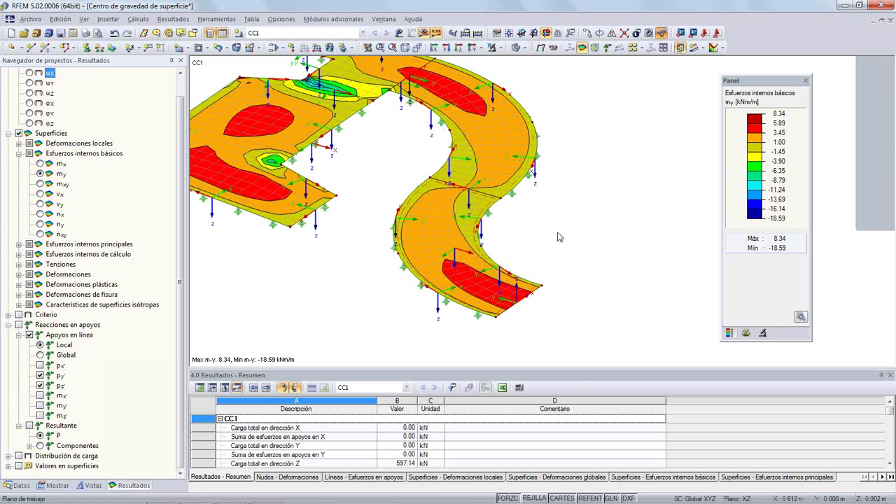
# Step: Set the input axes of surface 2, the lower curved surface, with x parallel to line 5
pyautogui.doubleClick(442, 224)
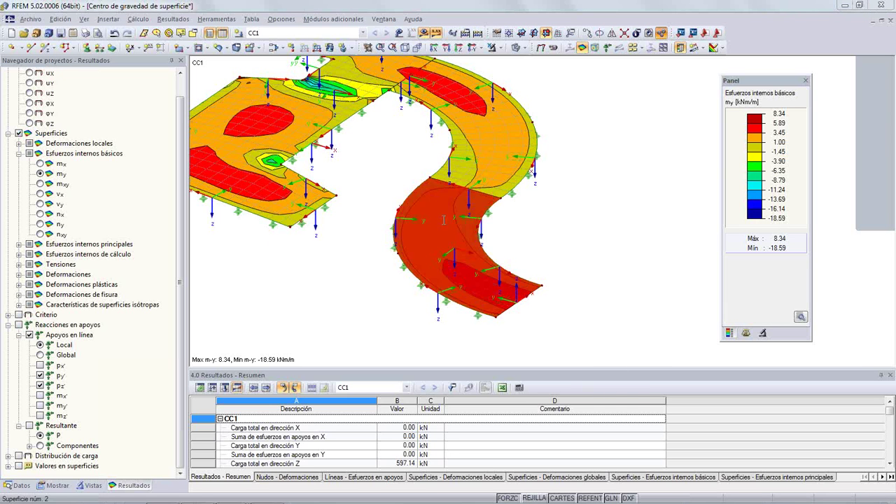
pyautogui.click(489, 131)
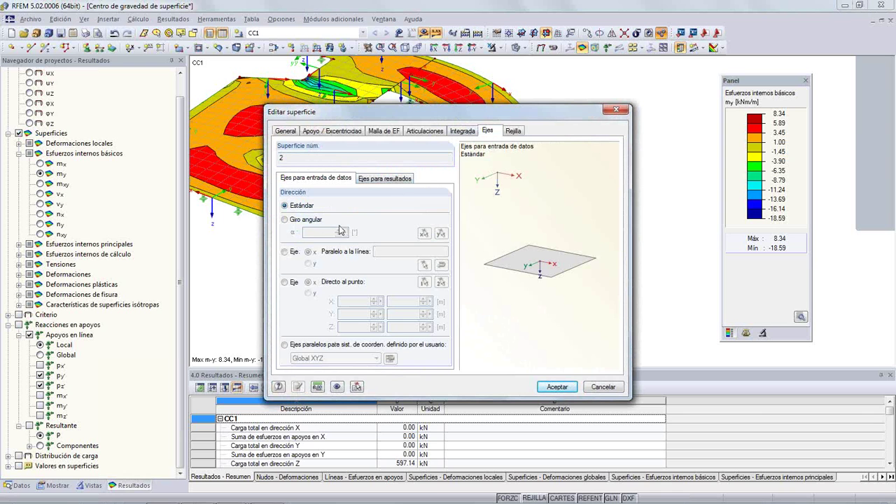
pyautogui.click(284, 251)
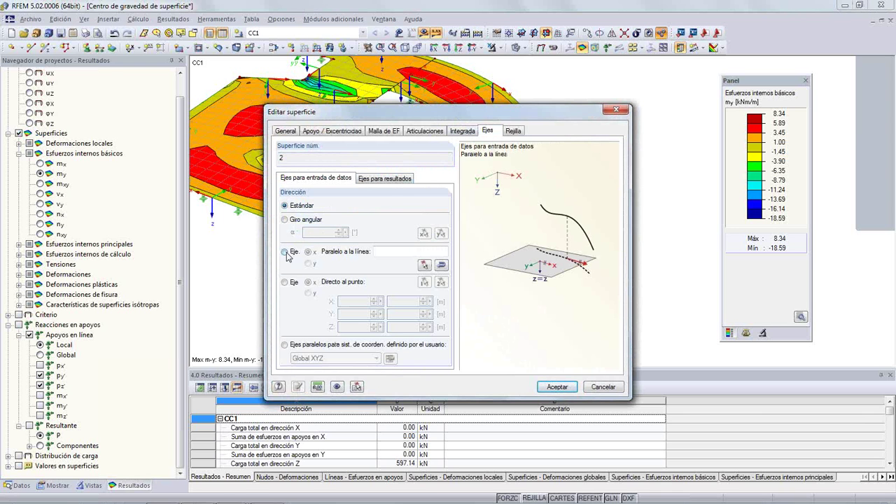
pyautogui.click(424, 265)
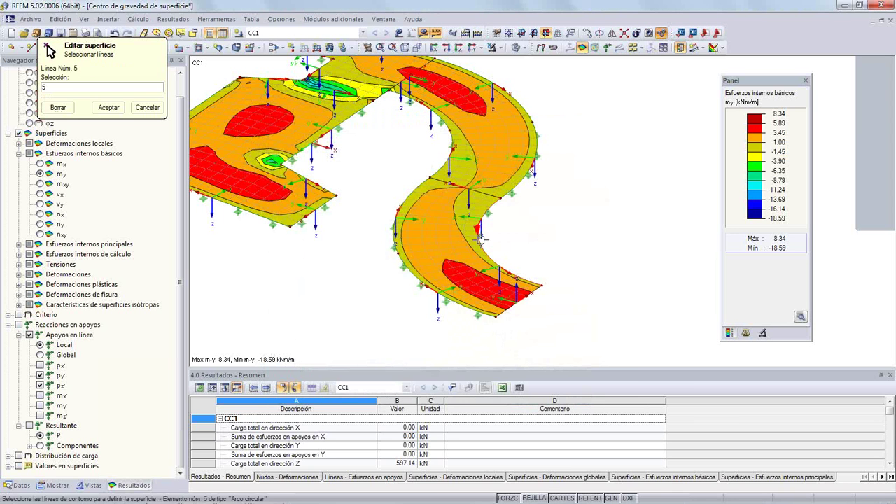
pyautogui.click(108, 107)
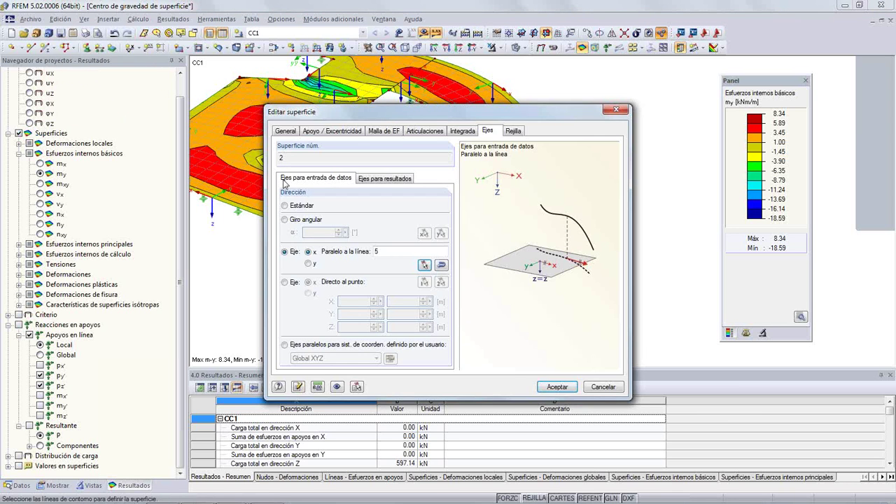
pyautogui.click(543, 383)
pyautogui.click(434, 281)
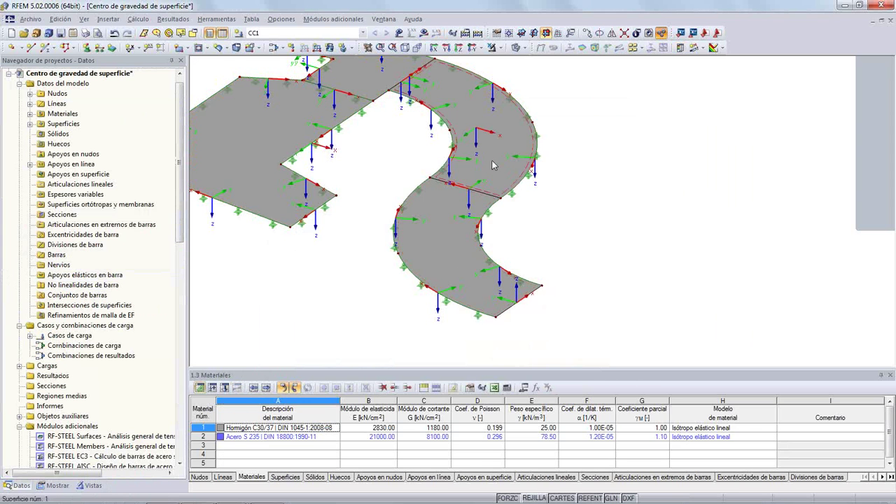
# Step: Set the input axes of surface 1, the upper curved surface, with x parallel to line 2
pyautogui.doubleClick(489, 167)
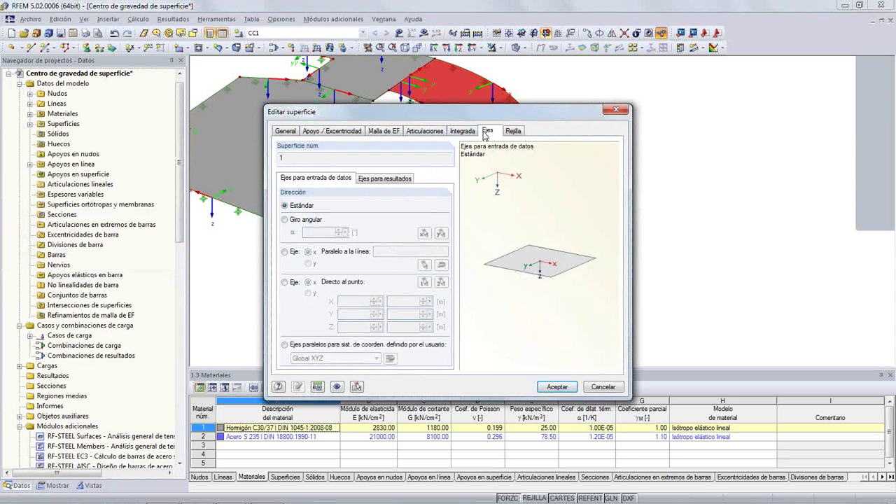
pyautogui.click(284, 252)
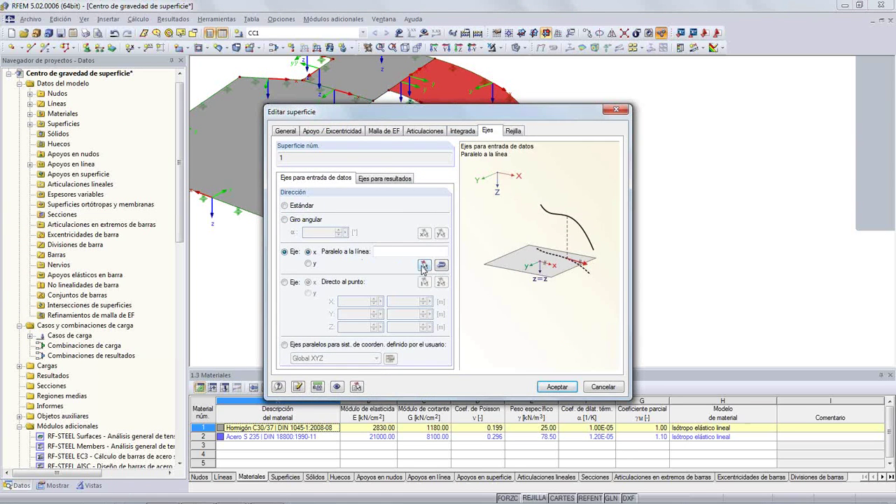
pyautogui.click(423, 265)
pyautogui.click(525, 181)
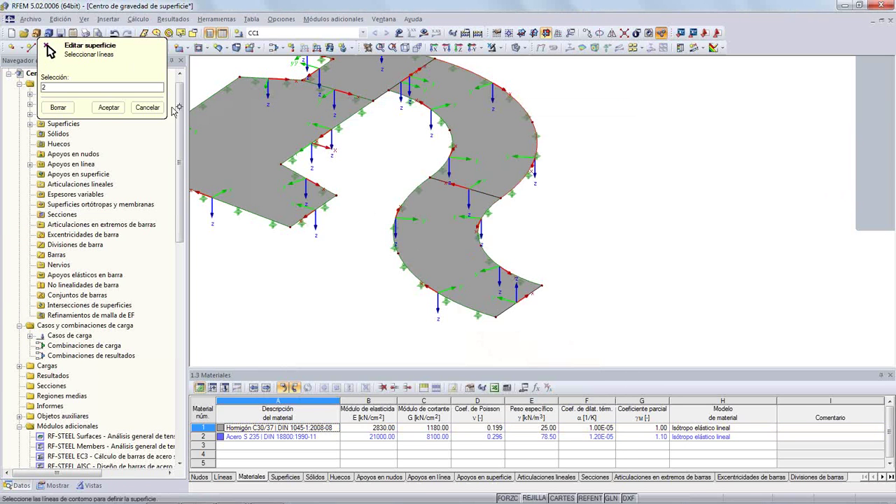
pyautogui.click(108, 107)
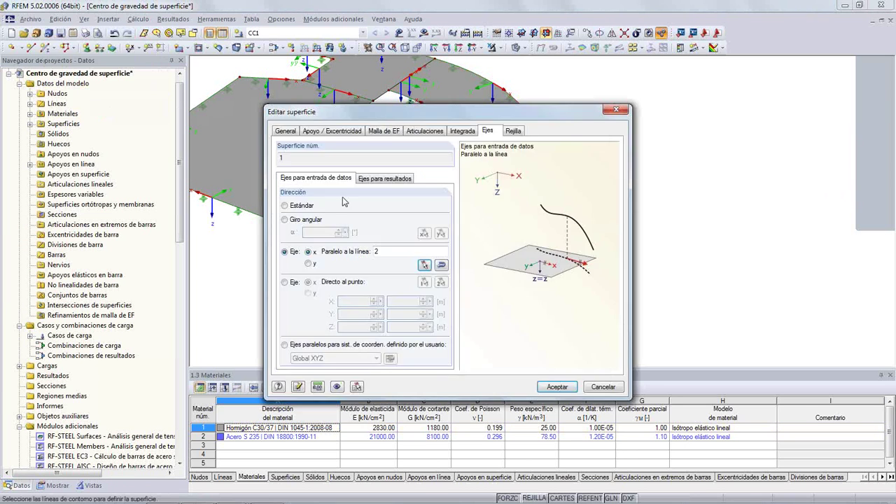
pyautogui.click(557, 387)
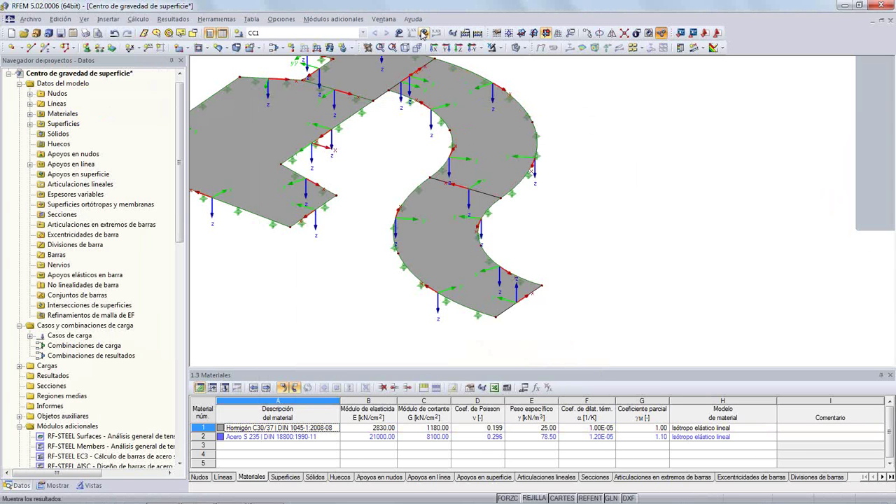
# Step: Recalculate load case CC1 and examine the my distribution along both curved surfaces
pyautogui.click(138, 19)
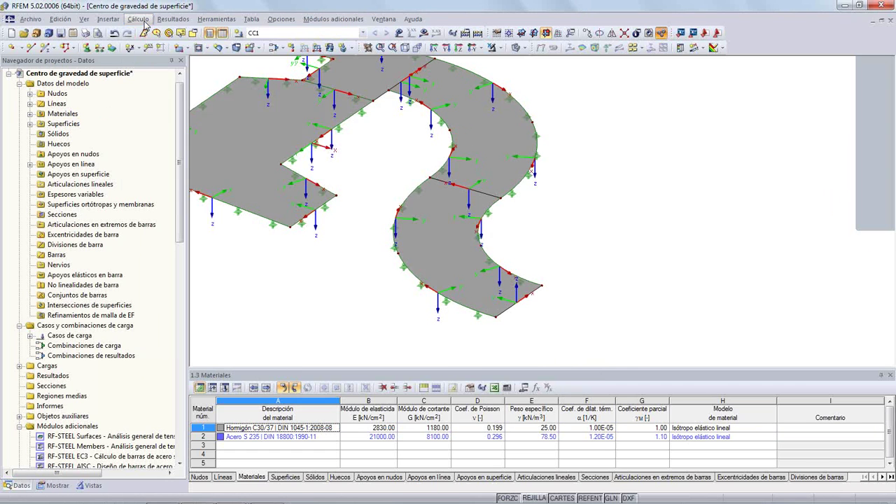
pyautogui.click(154, 70)
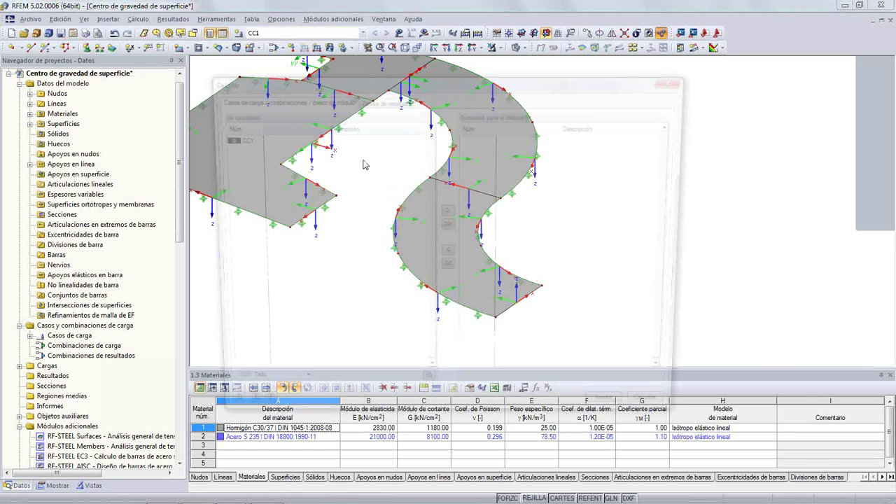
pyautogui.click(448, 214)
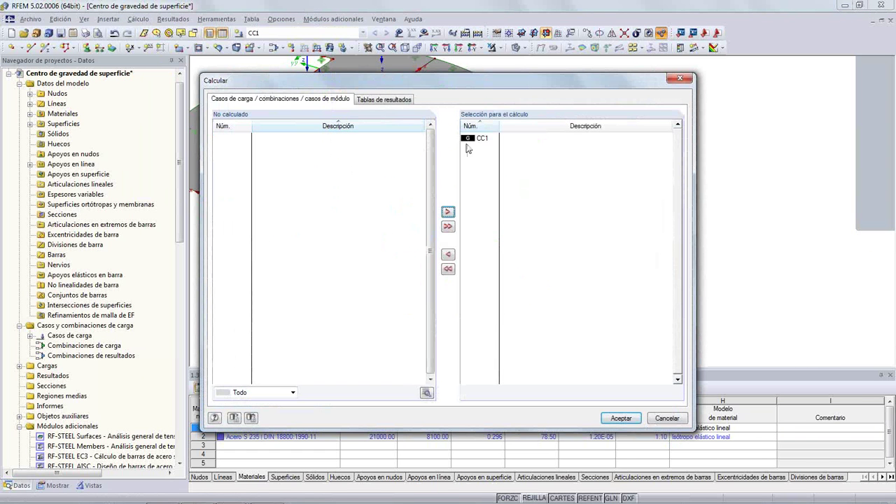
pyautogui.click(620, 418)
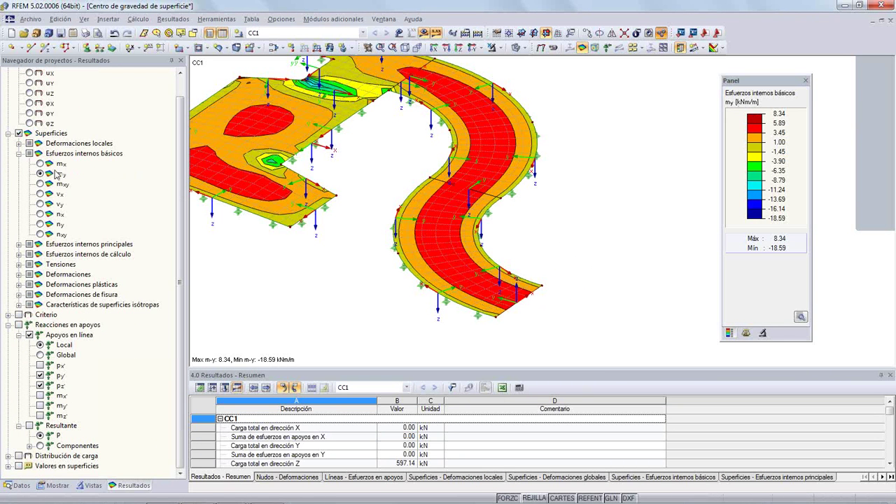
pyautogui.moveTo(231, 203); pyautogui.dragTo(254, 210, button='middle')
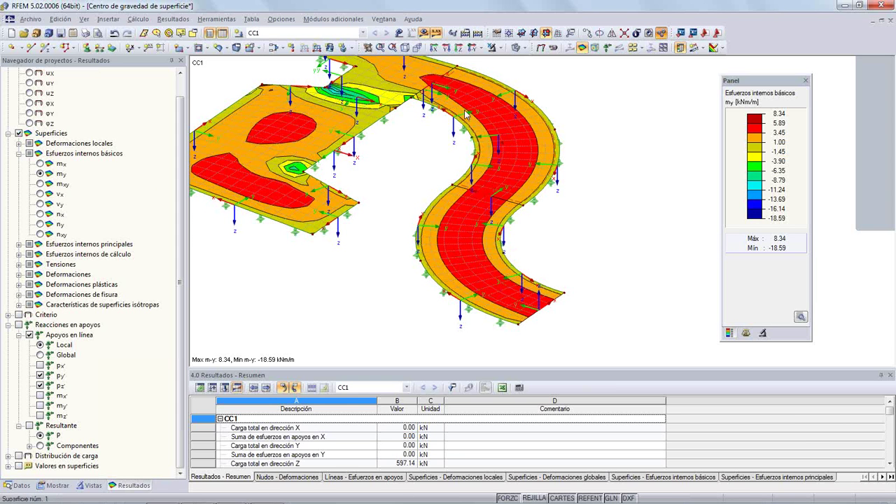
pyautogui.moveTo(465, 114)
pyautogui.scroll(3, 479, 254)
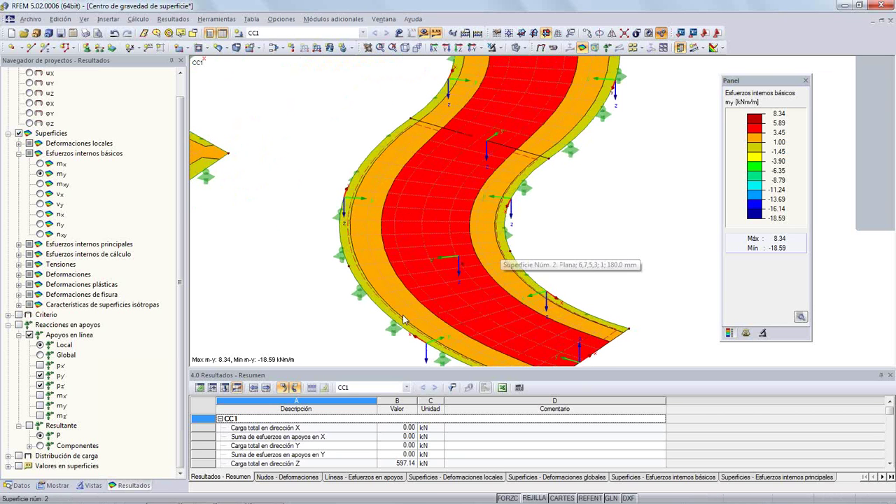
# Step: Set the reference system of line support type 1 to the local line axes x,y,z and inspect the supports along the curved edges
pyautogui.doubleClick(357, 297)
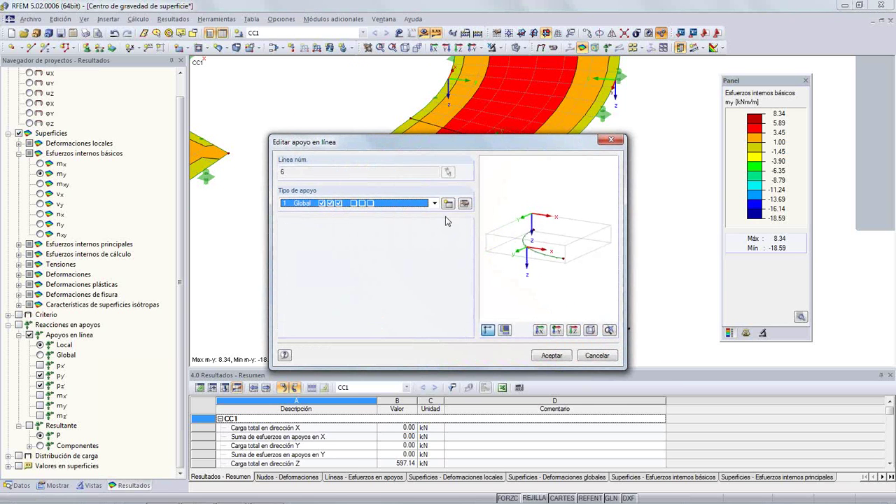
pyautogui.click(463, 204)
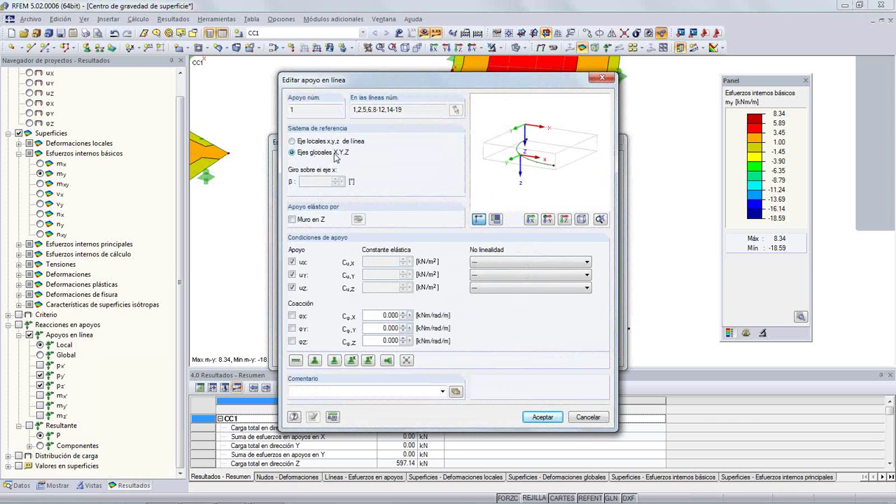
pyautogui.click(292, 142)
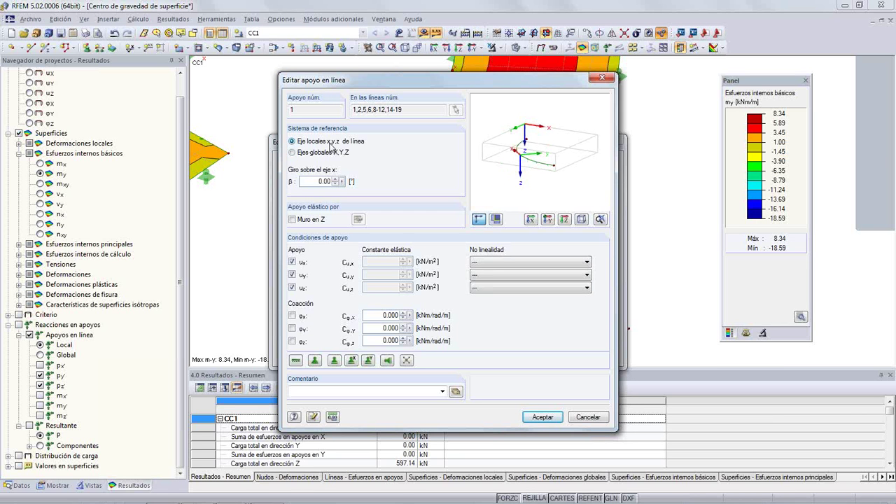
pyautogui.click(538, 418)
pyautogui.click(429, 282)
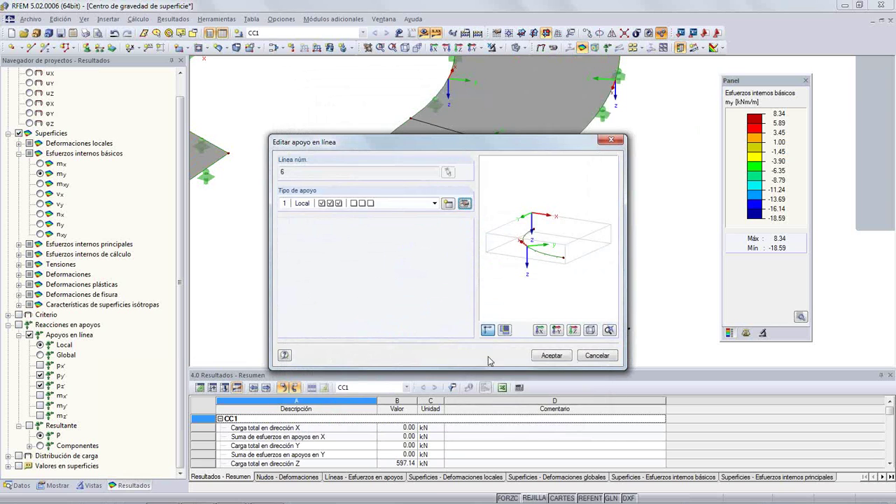
pyautogui.click(551, 355)
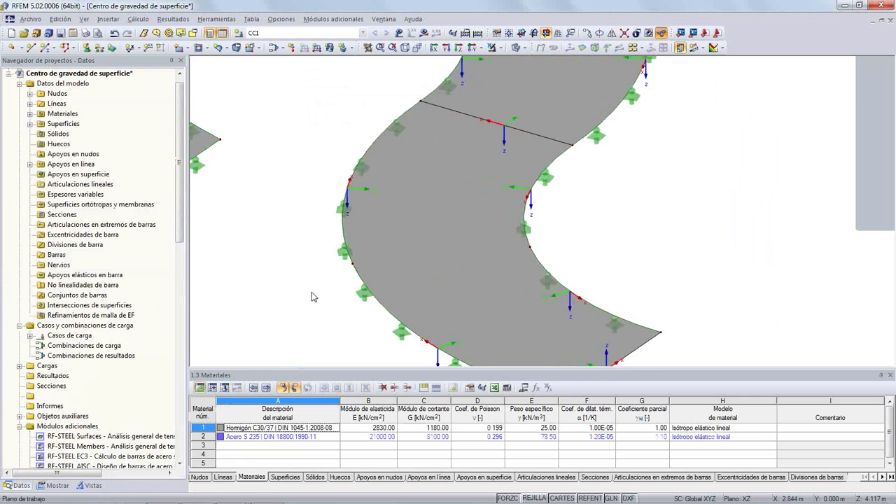
pyautogui.moveTo(314, 296); pyautogui.dragTo(300, 206, button='middle')
pyautogui.scroll(-1, 350, 205)
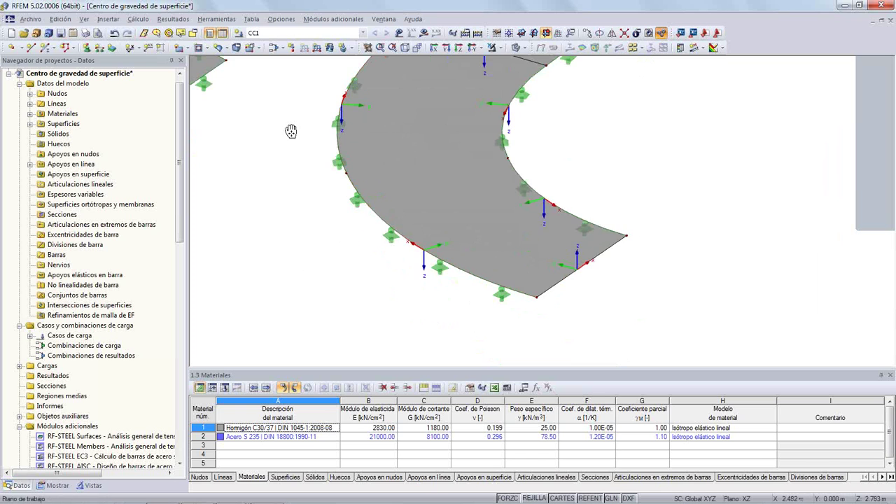
pyautogui.moveTo(289, 131); pyautogui.dragTo(307, 212, button='middle')
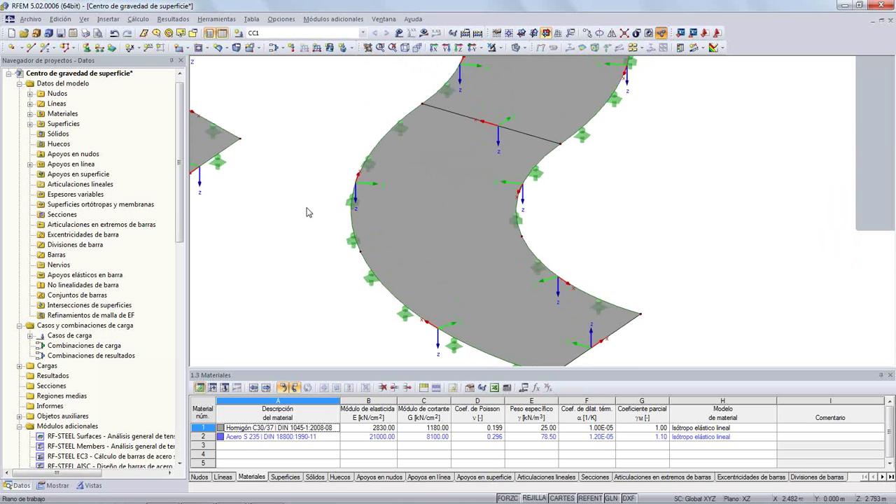
pyautogui.scroll(-4, 306, 212)
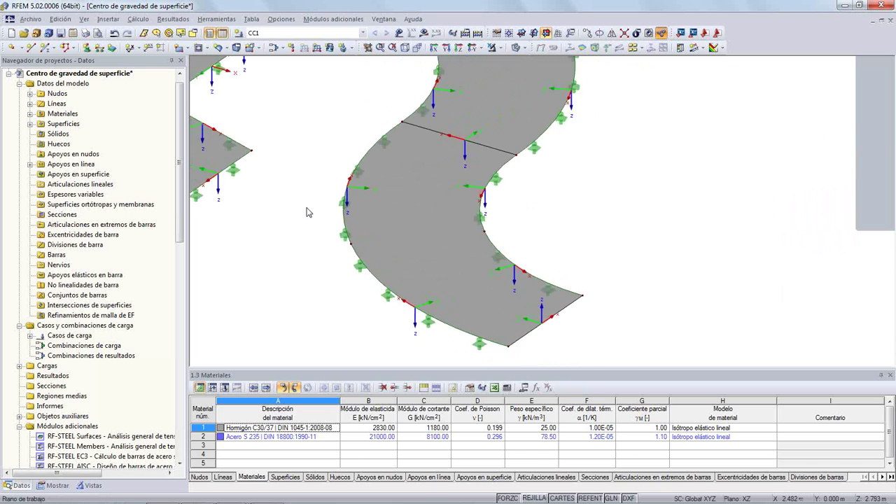
pyautogui.moveTo(320, 189); pyautogui.dragTo(457, 229, button='middle')
pyautogui.scroll(-1, 468, 234)
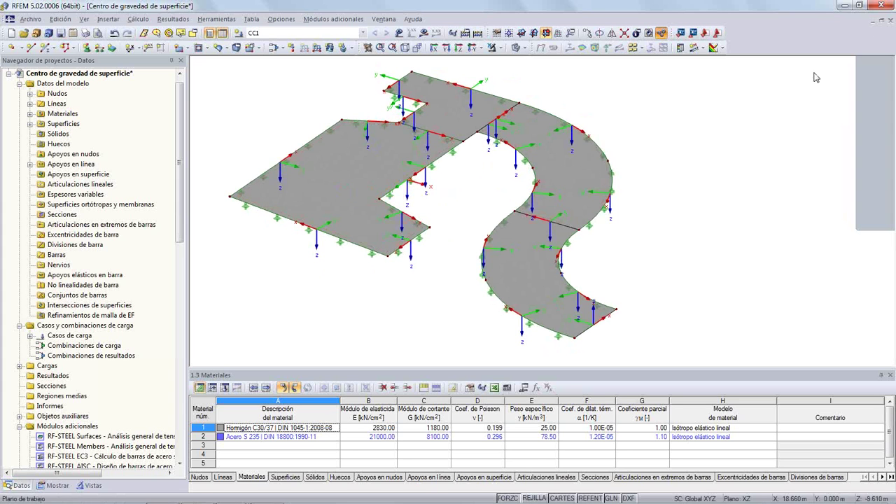
# Step: Close the current model and open the model Rozamiento from the folder Seminario 7 en español
pyautogui.click(890, 22)
pyautogui.click(452, 275)
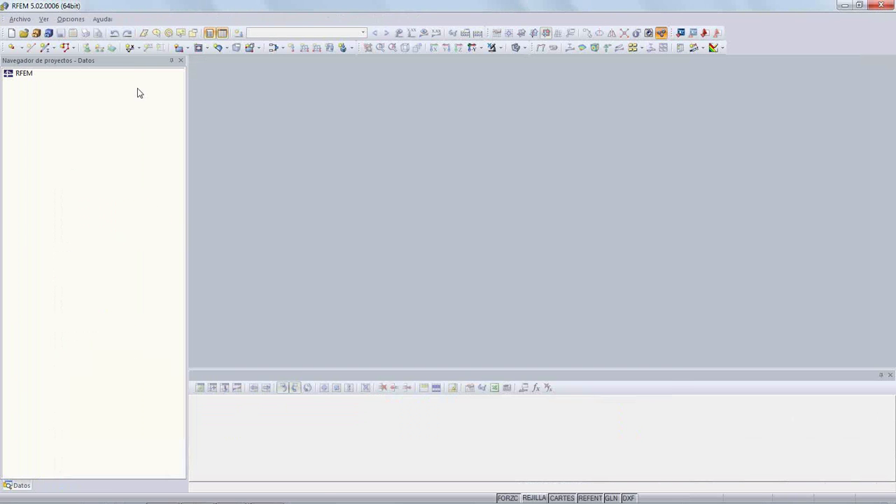
pyautogui.click(19, 19)
pyautogui.click(31, 44)
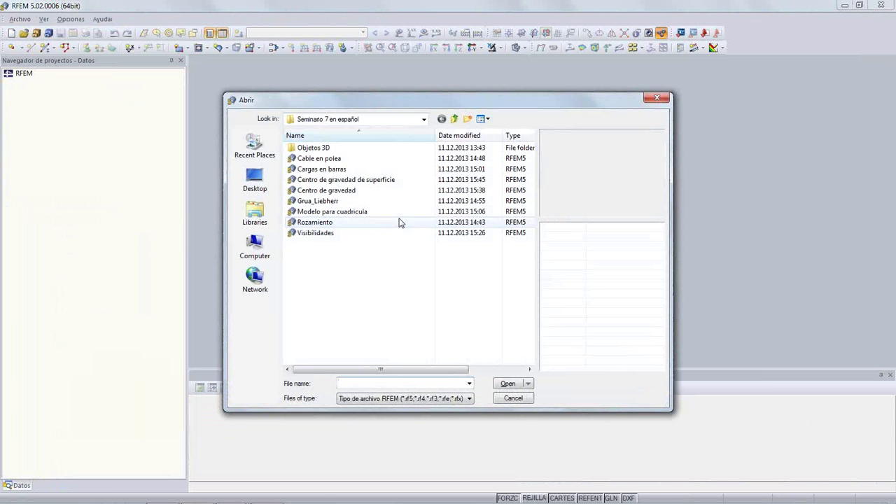
pyautogui.click(341, 222)
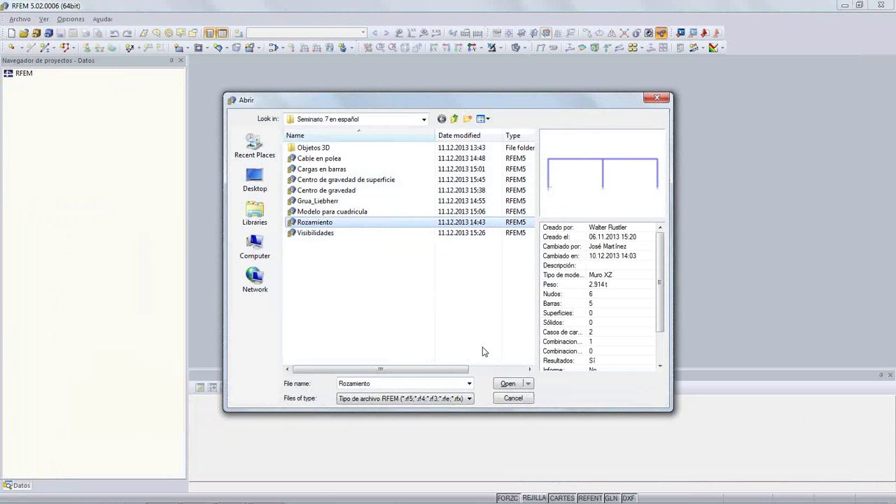
pyautogui.click(505, 384)
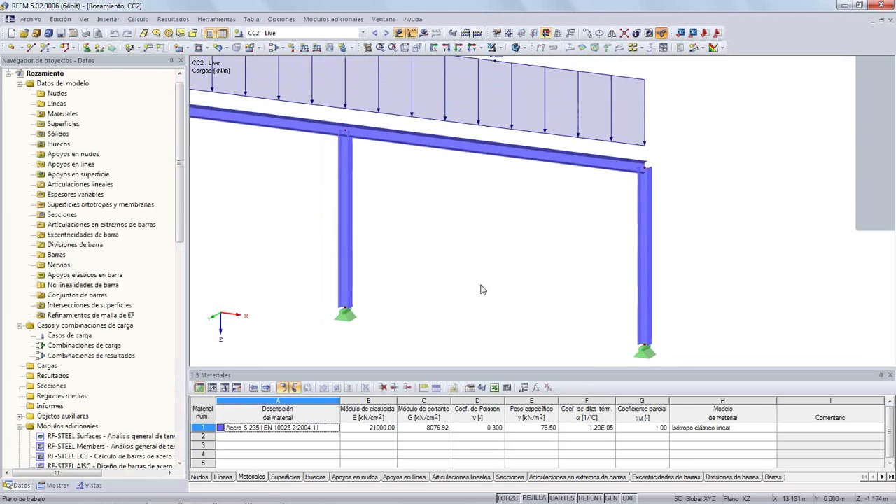
# Step: Review the loads on the frame for load cases CC1 and CC2 and load combination CO1
pyautogui.click(374, 33)
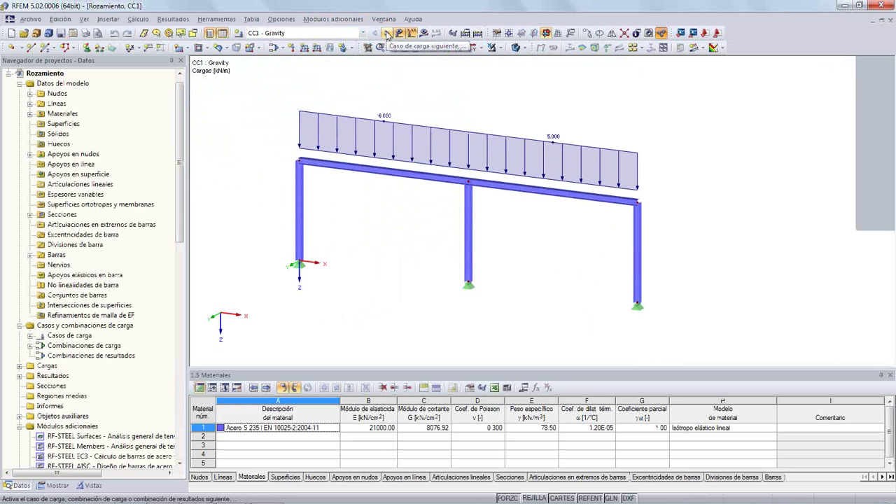
pyautogui.click(386, 34)
pyautogui.click(386, 33)
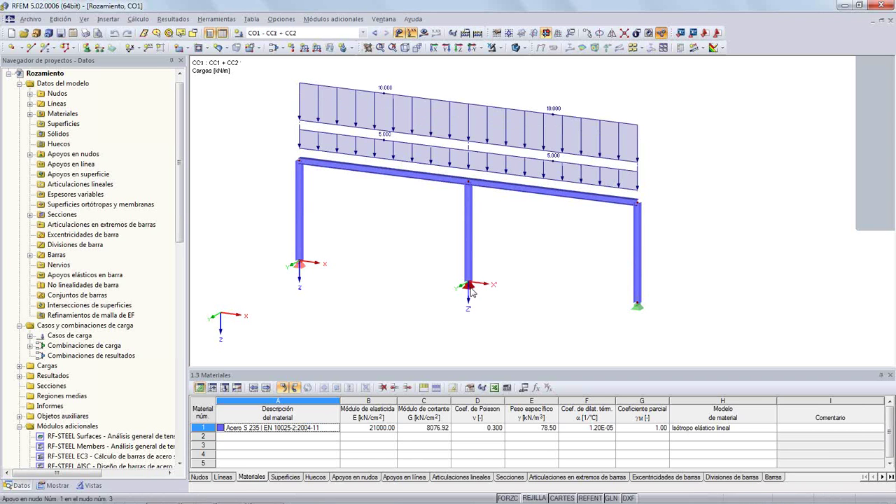
# Step: Create nodal support type 2 for the support at node 5, with nonlinearity Fricción PZ' for uX'
pyautogui.rightClick(636, 314)
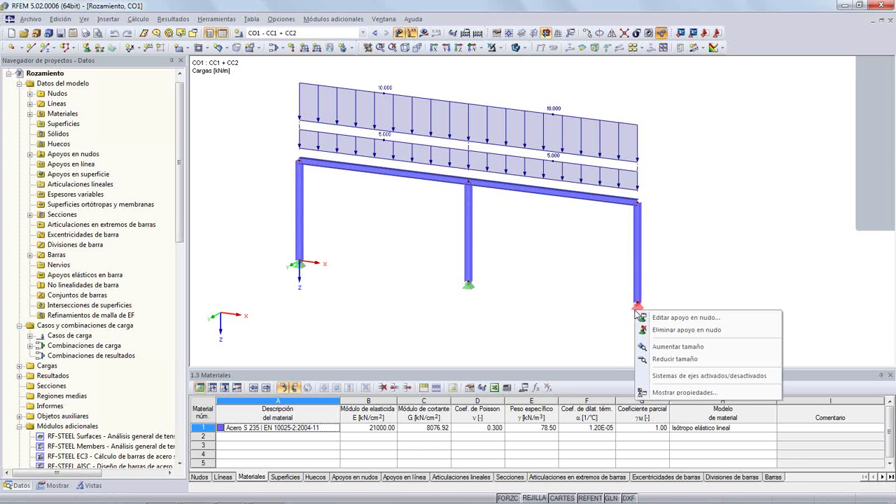
pyautogui.click(606, 300)
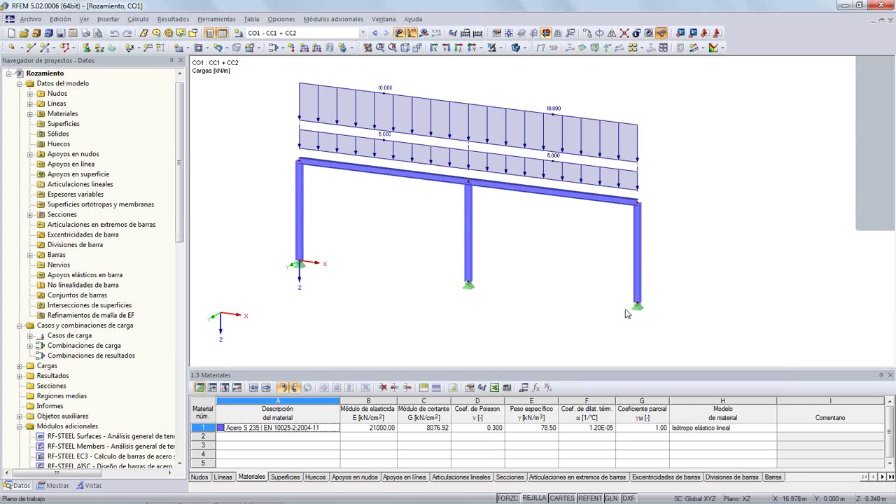
pyautogui.click(87, 48)
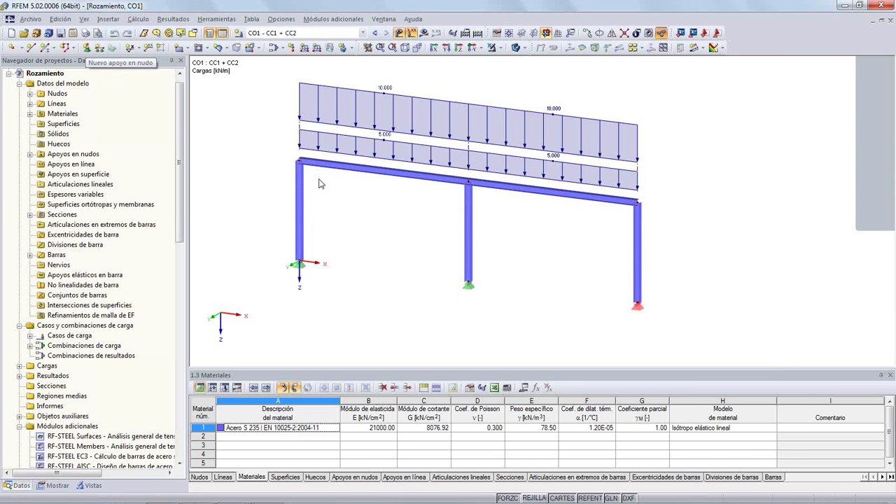
pyautogui.doubleClick(636, 312)
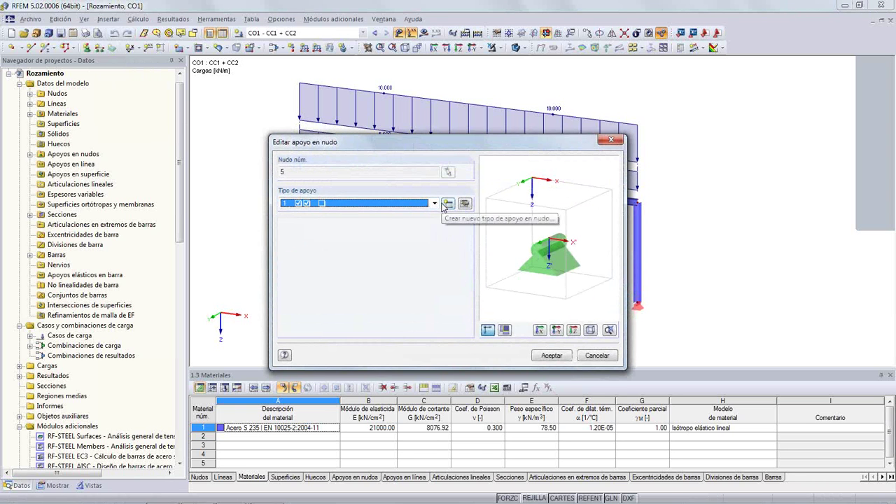
pyautogui.click(448, 204)
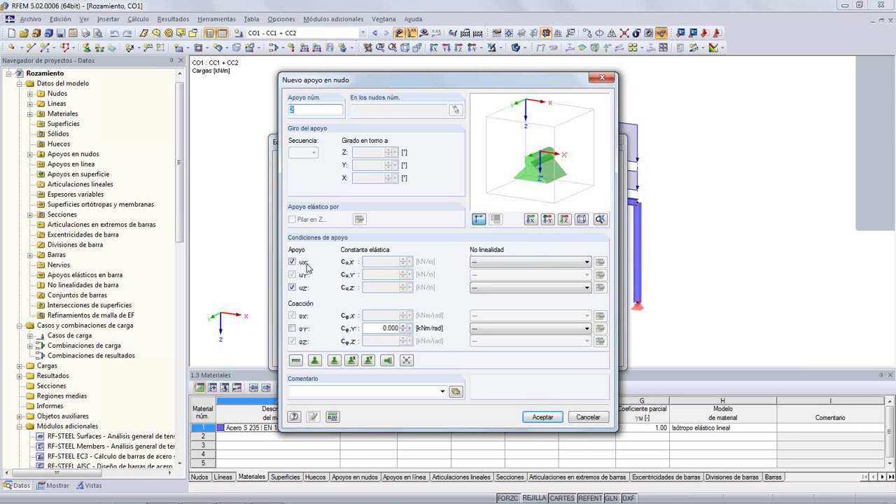
pyautogui.click(581, 263)
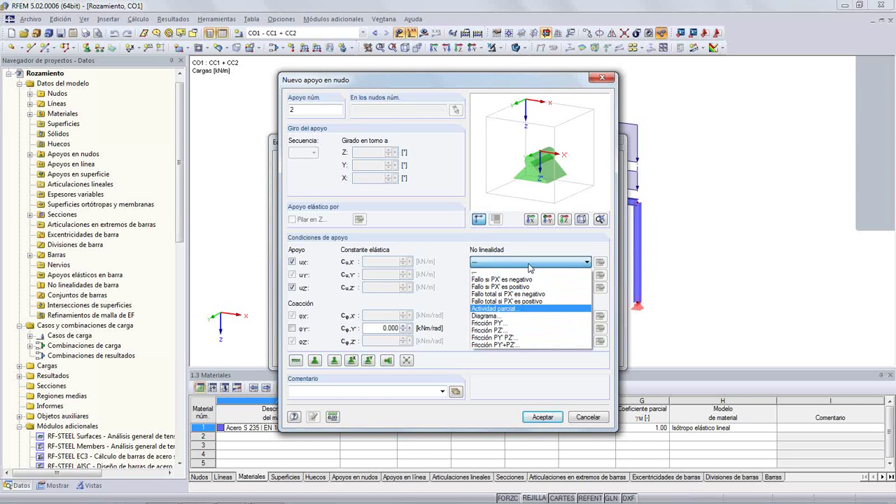
pyautogui.click(520, 331)
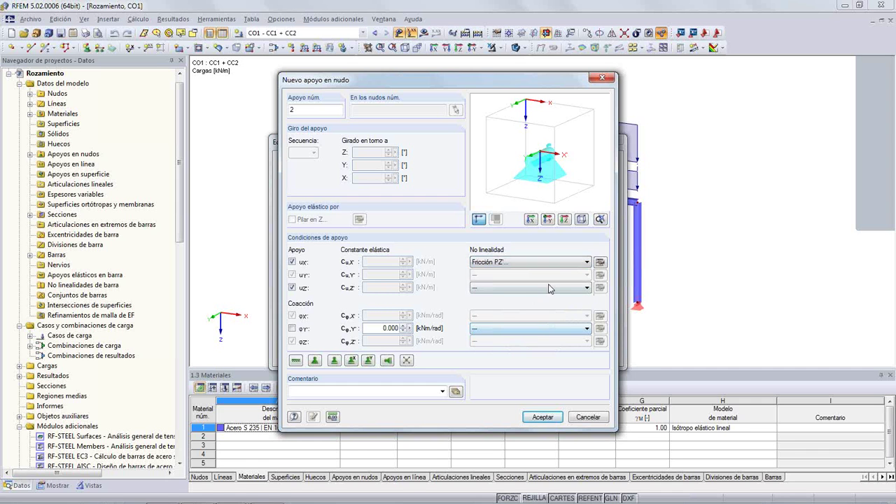
# Step: Set the friction coefficient μx to 0.10 and assign the new support type to node 5
pyautogui.click(599, 264)
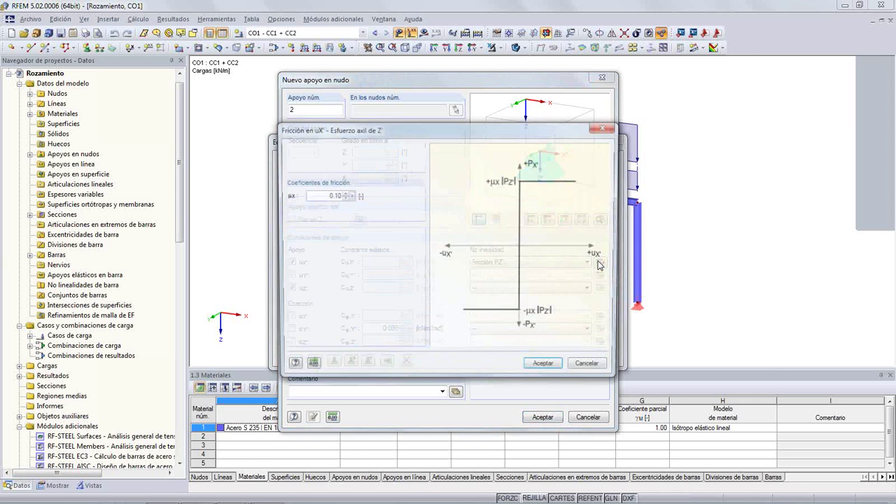
pyautogui.click(343, 193)
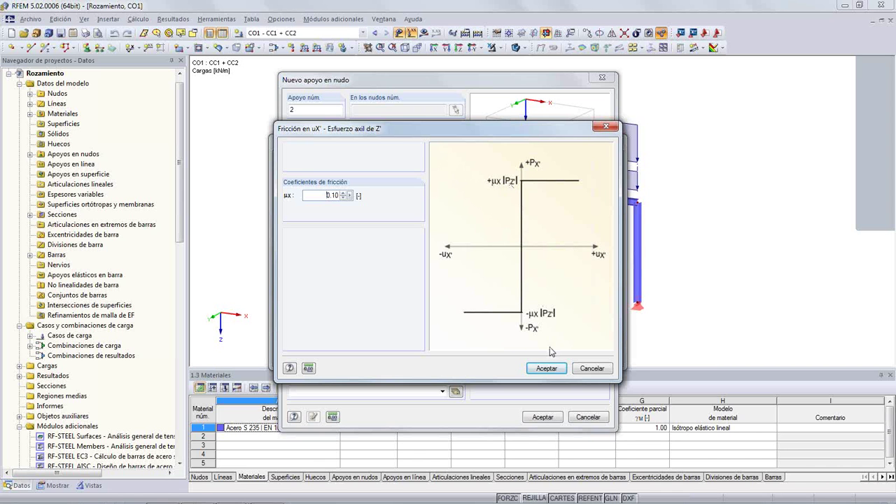
pyautogui.click(547, 368)
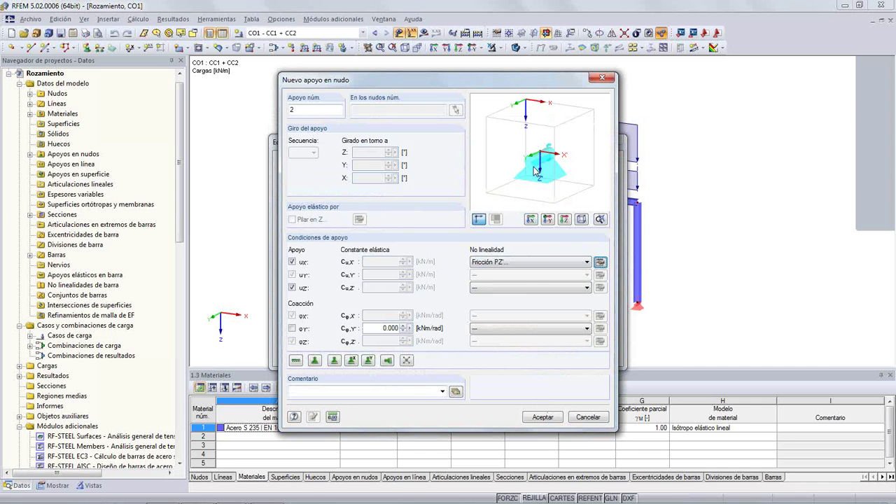
pyautogui.click(543, 417)
pyautogui.click(540, 354)
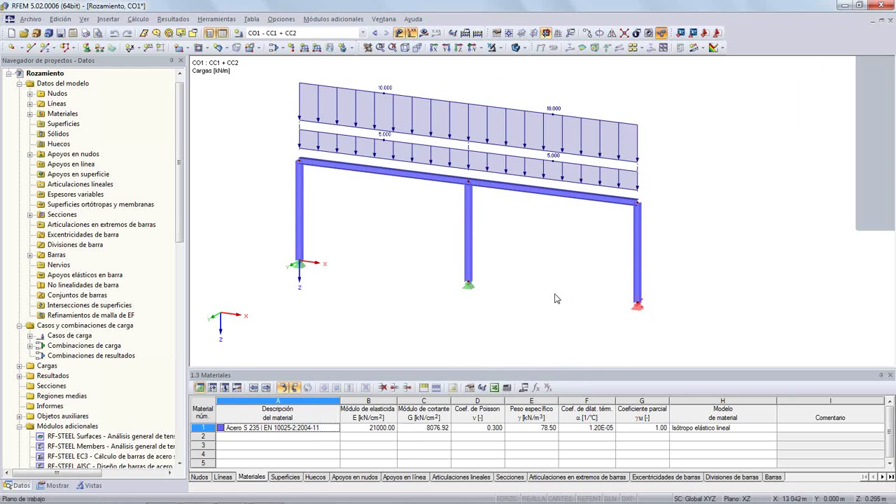
# Step: Calculate load combination CO1 and examine the deformation and support reactions at the friction support on node 5
pyautogui.scroll(5, 468, 287)
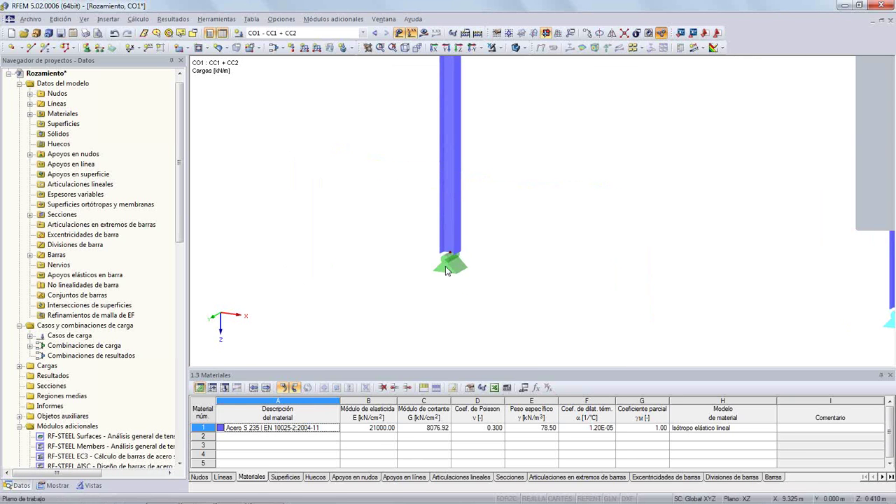
pyautogui.moveTo(772, 299); pyautogui.dragTo(631, 253, button='middle')
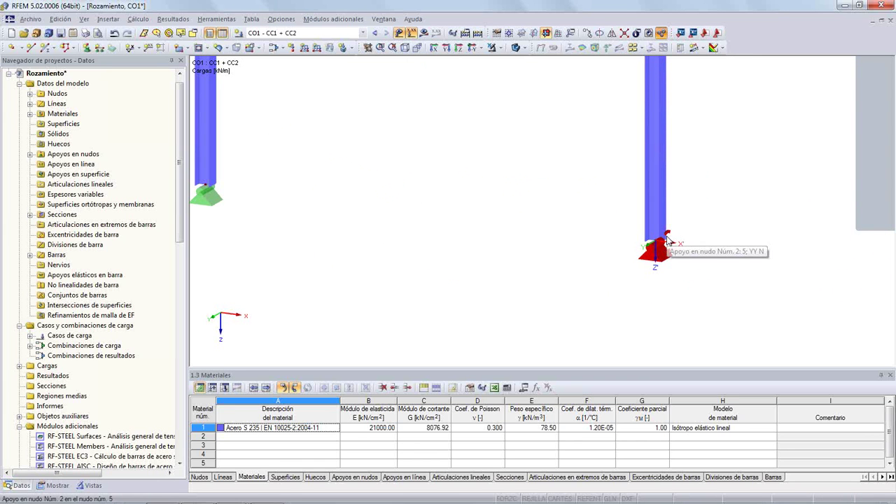
pyautogui.keyDown('ctrl'); pyautogui.moveTo(560, 287); pyautogui.dragTo(433, 240, button='middle'); pyautogui.keyUp('ctrl')
pyautogui.scroll(-3, 432, 240)
pyautogui.moveTo(448, 179); pyautogui.dragTo(470, 212, button='middle')
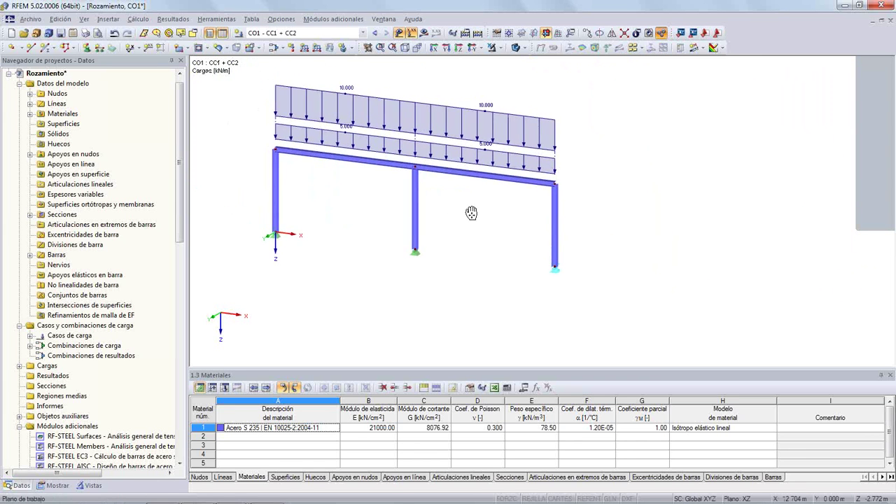
pyautogui.click(423, 33)
pyautogui.click(427, 278)
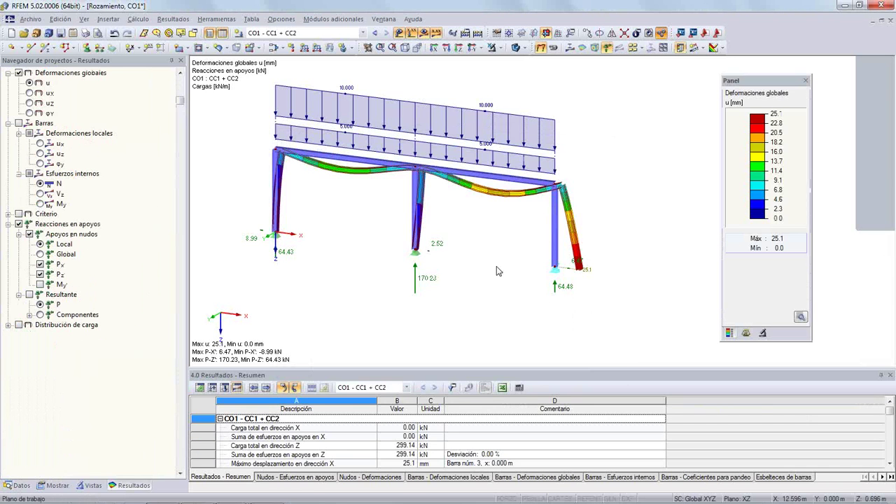
pyautogui.scroll(1, 539, 270)
pyautogui.scroll(5, 536, 270)
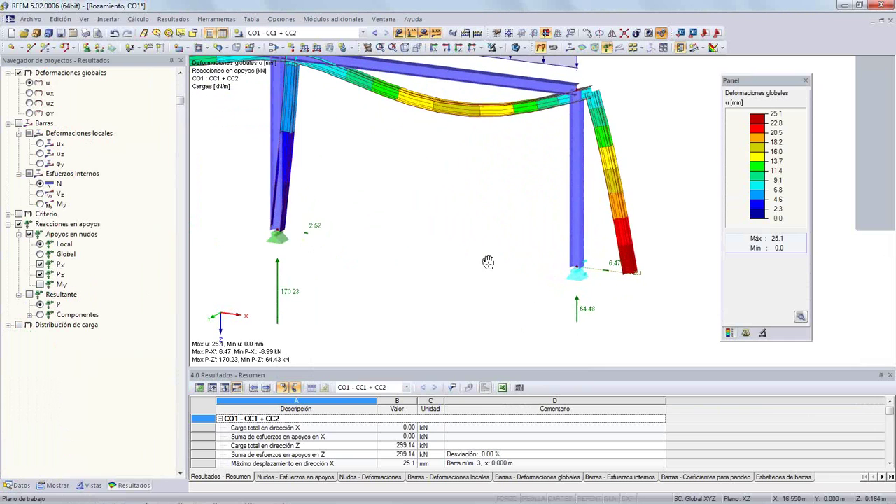
pyautogui.moveTo(434, 255); pyautogui.dragTo(412, 270, button='middle')
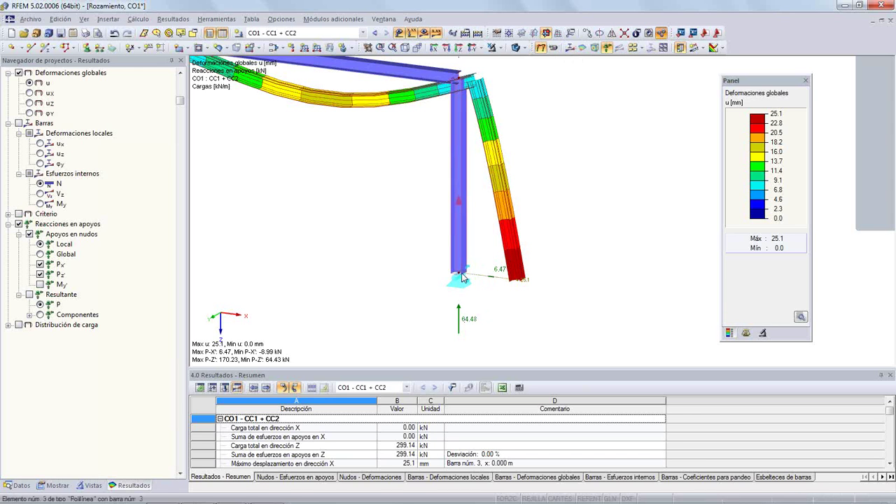
pyautogui.moveTo(340, 244); pyautogui.dragTo(530, 110, button='middle')
pyautogui.click(554, 47)
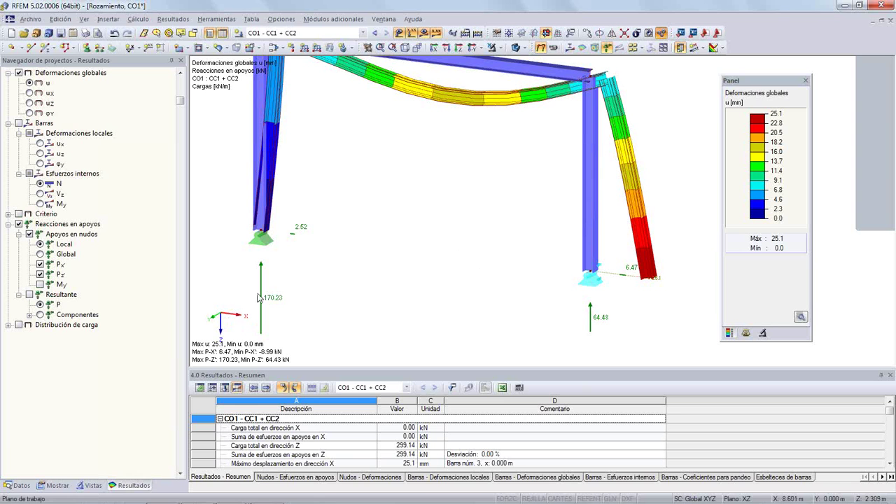
# Step: Switch to load case CC2 - Live and calculate its results
pyautogui.click(362, 32)
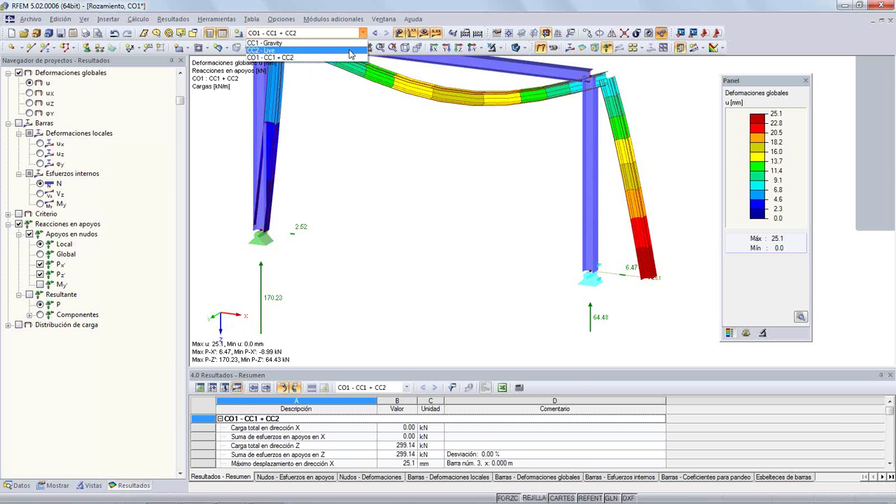
pyautogui.click(349, 51)
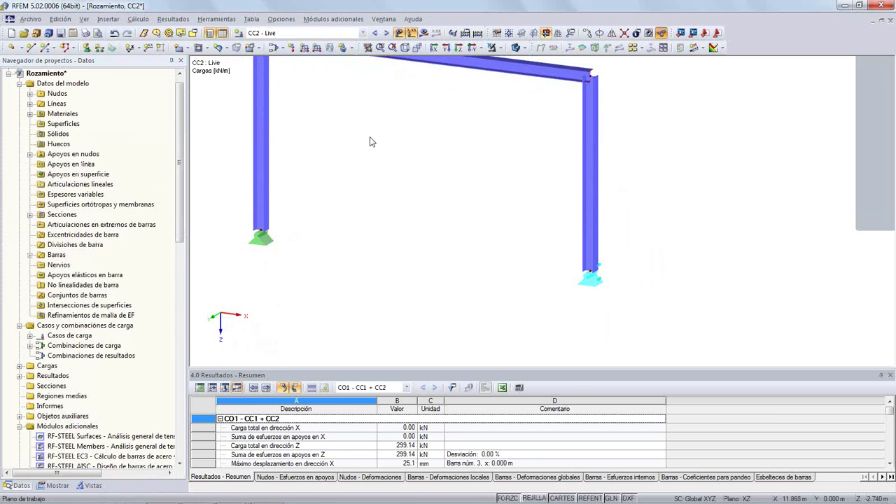
pyautogui.click(423, 33)
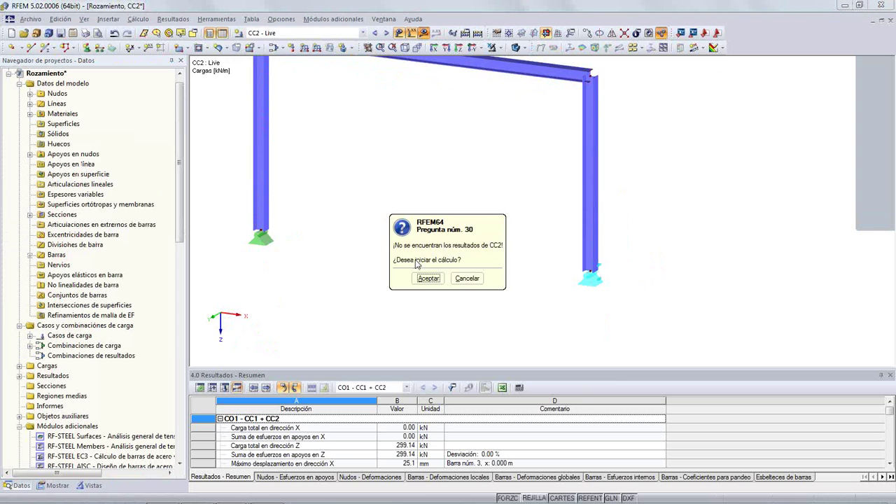
pyautogui.click(422, 278)
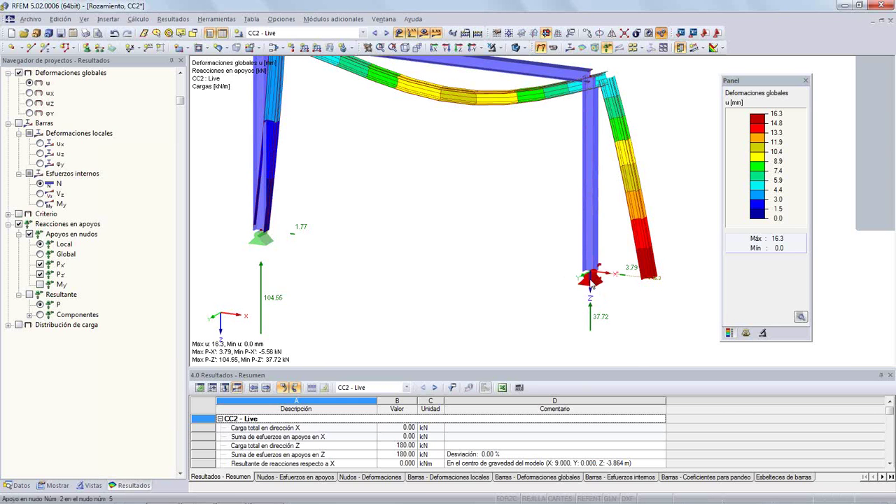
# Step: Edit support type 2 at node 5, try nonlinearity Fricción PY' PZ' for uX' and review its friction diagram
pyautogui.doubleClick(590, 278)
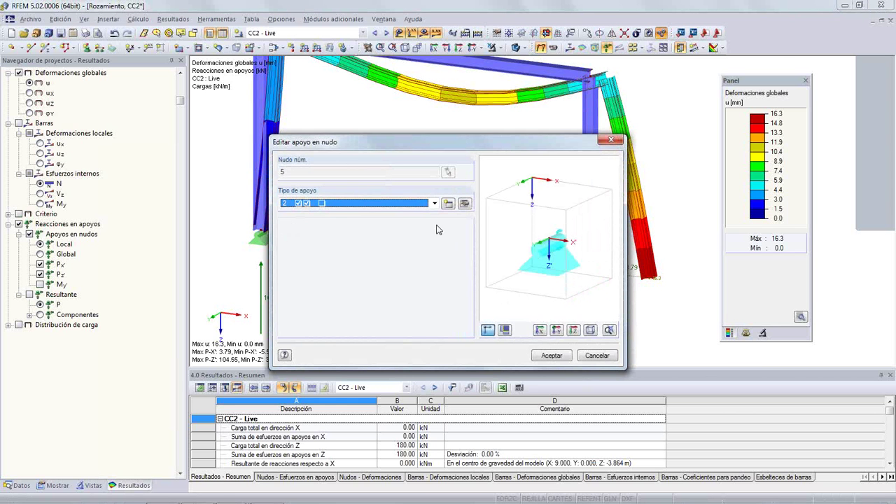
pyautogui.click(464, 205)
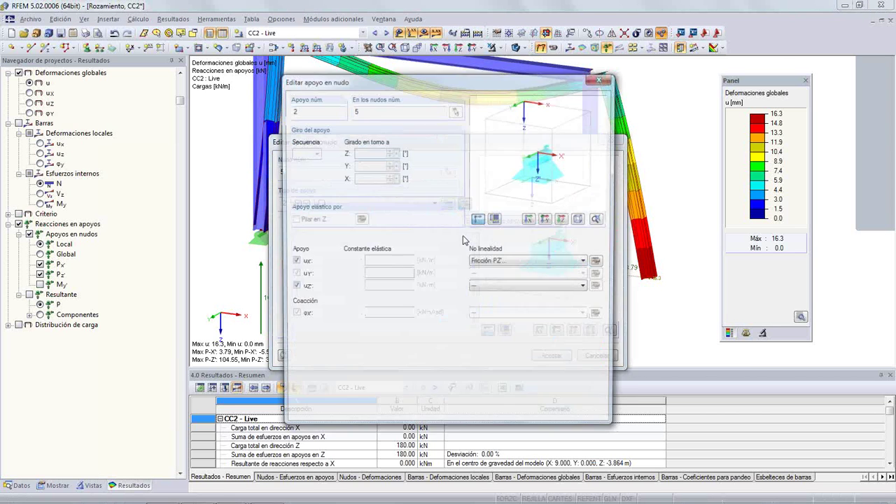
pyautogui.click(518, 263)
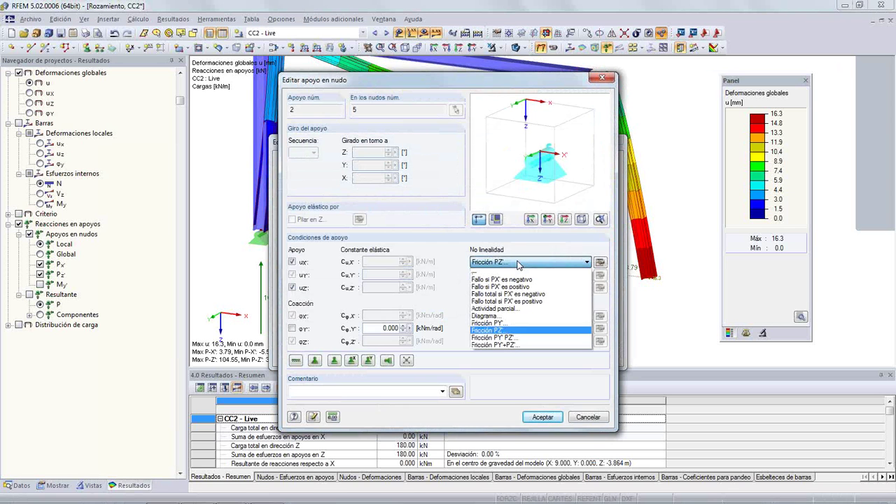
pyautogui.click(519, 338)
pyautogui.click(600, 262)
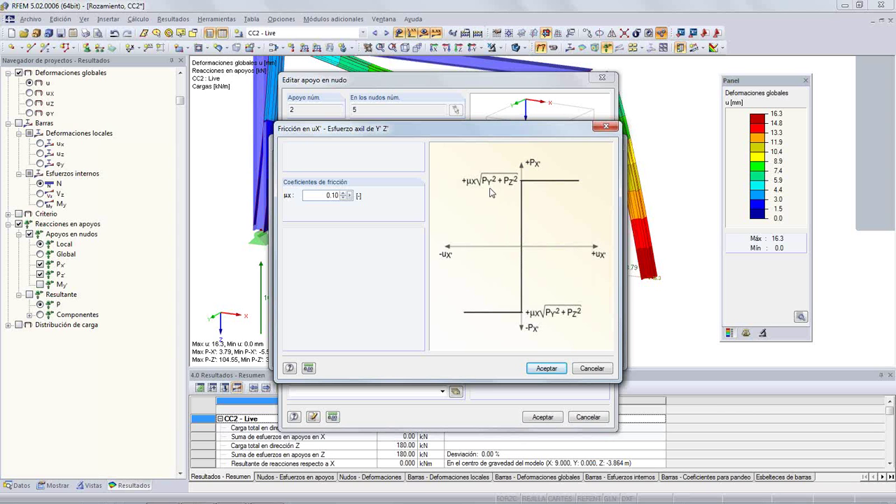
pyautogui.click(572, 368)
# Step: Try nonlinearity Fricción PY'+PZ' for uX' and review its two friction coefficients
pyautogui.click(566, 262)
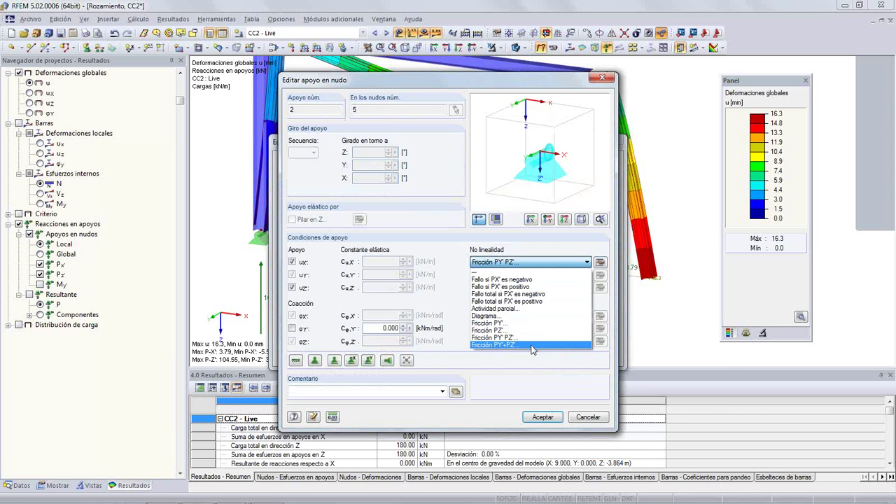
pyautogui.click(535, 347)
pyautogui.click(600, 264)
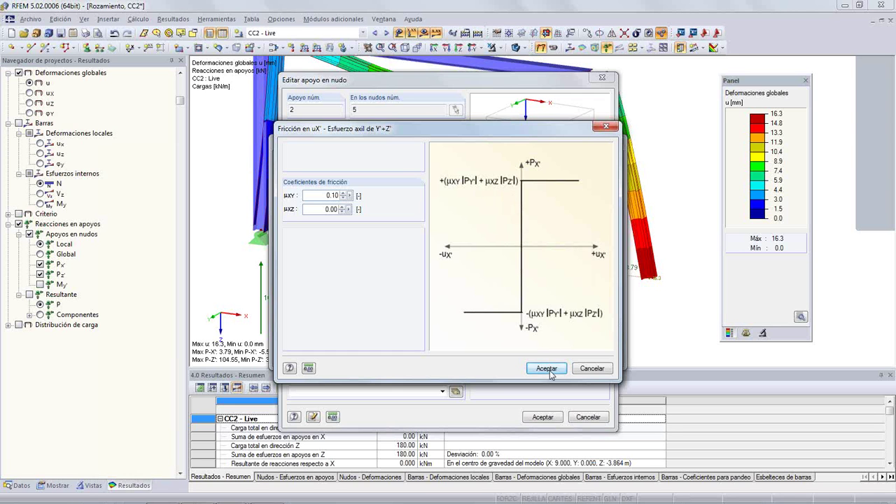
pyautogui.click(592, 368)
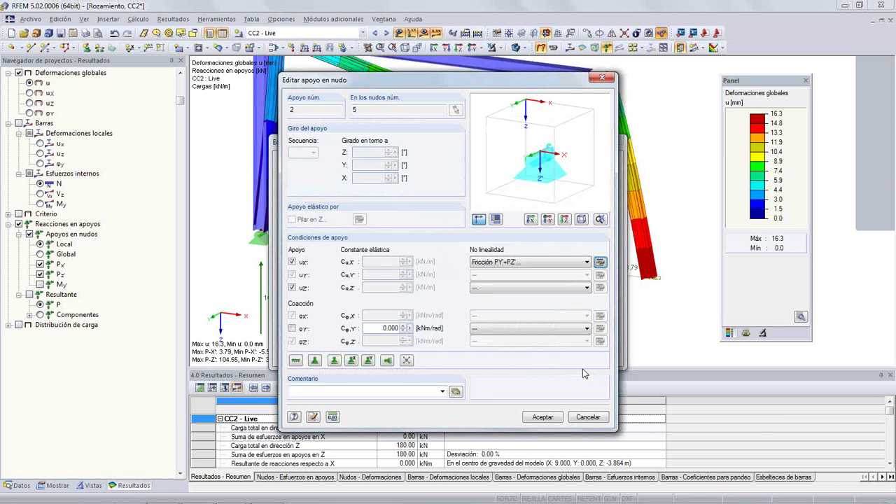
# Step: Set the uX' nonlinearity of support type 2 to Diagrama and give the positive zone three stages
pyautogui.click(586, 261)
pyautogui.click(548, 316)
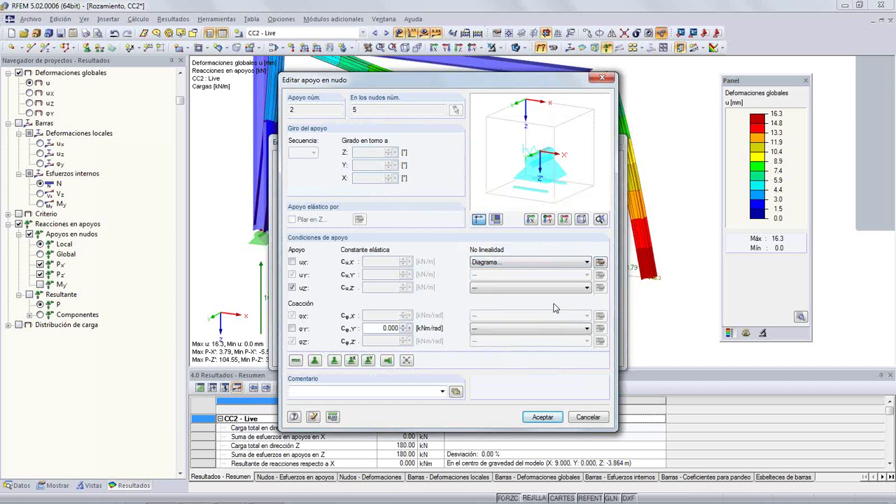
pyautogui.click(600, 262)
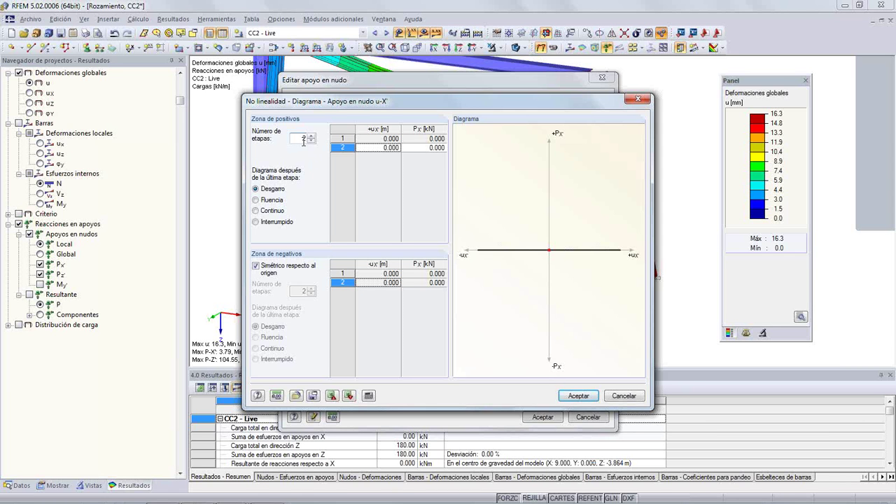
pyautogui.click(311, 137)
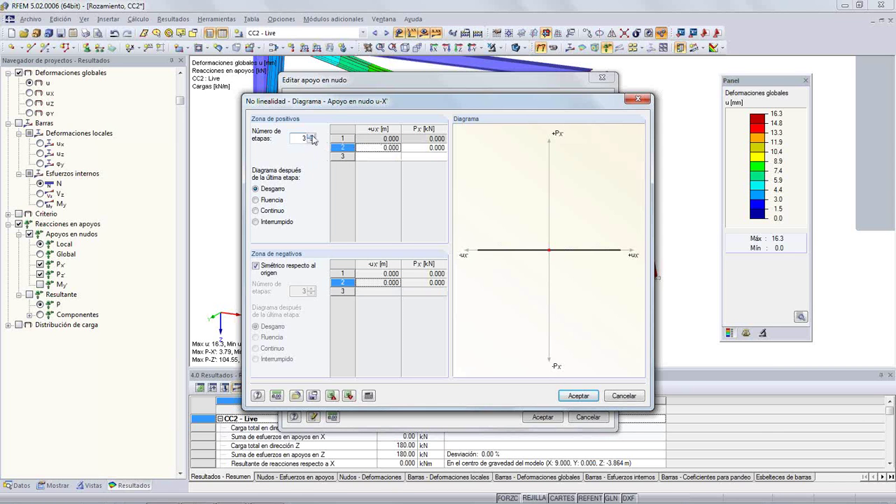
# Step: Set stage 2 of the positive zone to a displacement of 0.100 m and a force of 10 kN
pyautogui.click(389, 148)
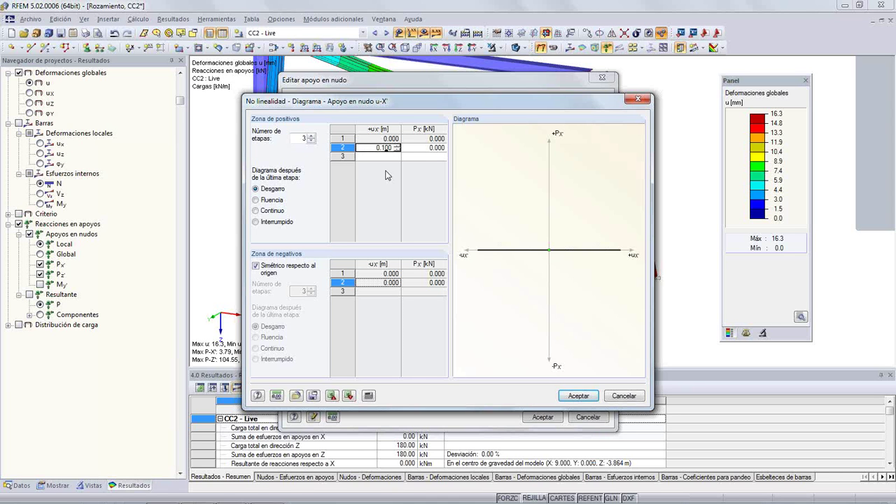
pyautogui.press('Tab')
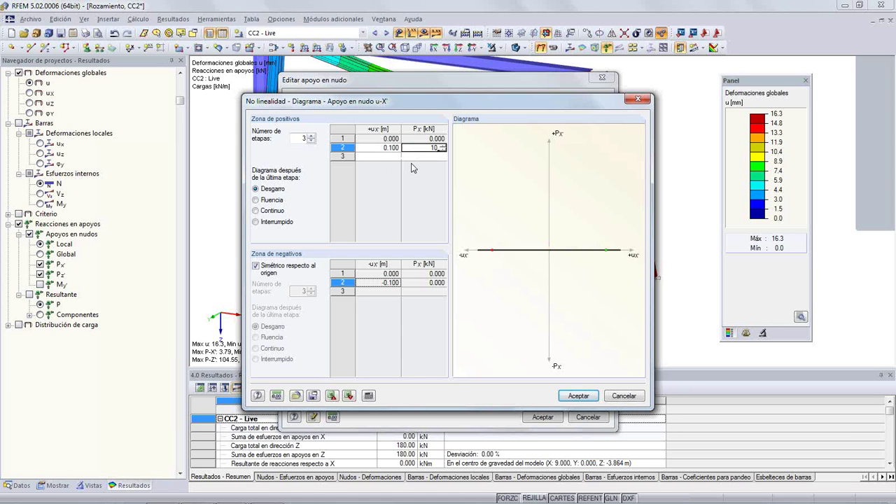
pyautogui.write('10')
# Step: Set stage 3 of the positive zone to a displacement of 0.200 m and a force of 13 kN
pyautogui.click(389, 157)
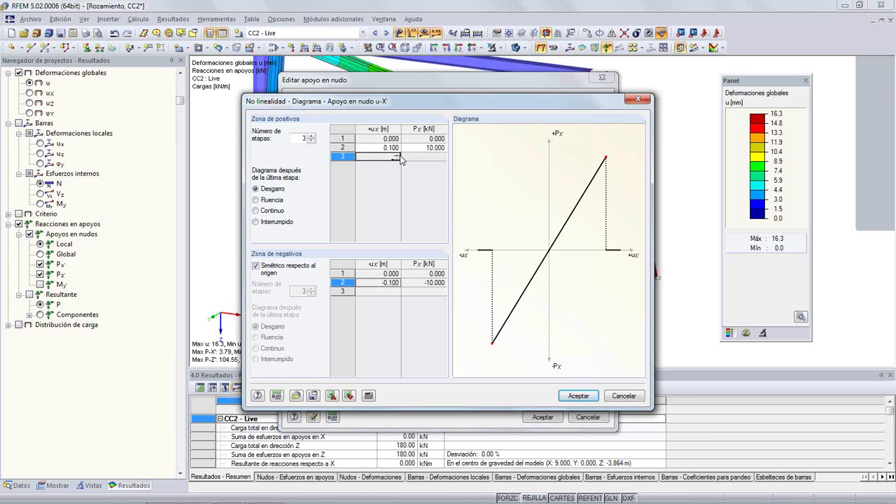
pyautogui.click(397, 155)
pyautogui.click(397, 154)
pyautogui.click(396, 158)
pyautogui.click(397, 158)
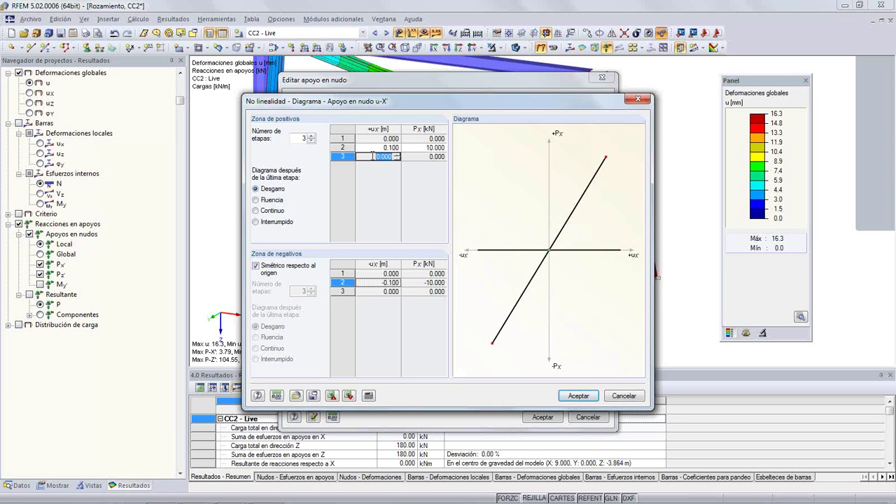
pyautogui.click(383, 158)
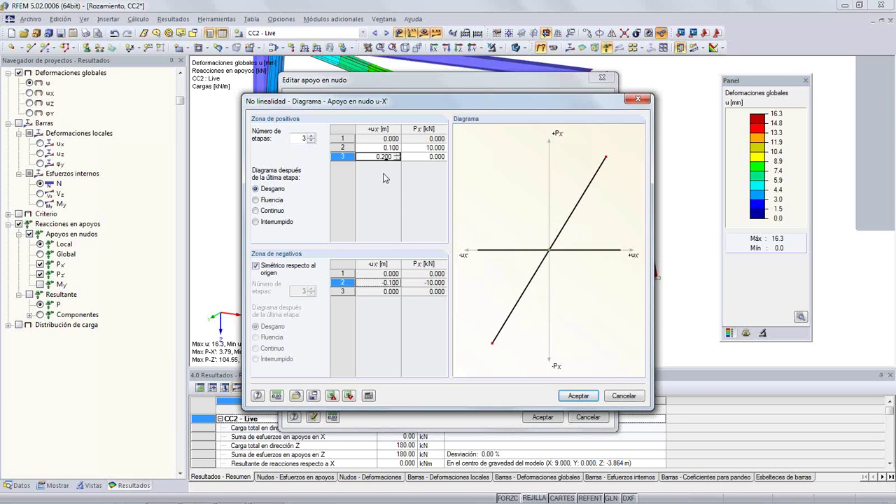
pyautogui.click(418, 156)
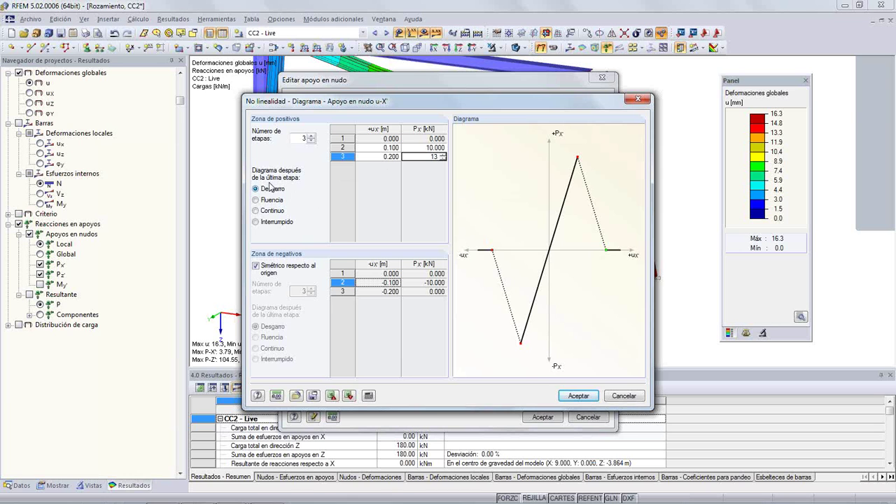
# Step: Try Fluencia, Continuo and Interrumpido as the diagram behaviour after the last stage, and return to Desgarro
pyautogui.click(257, 200)
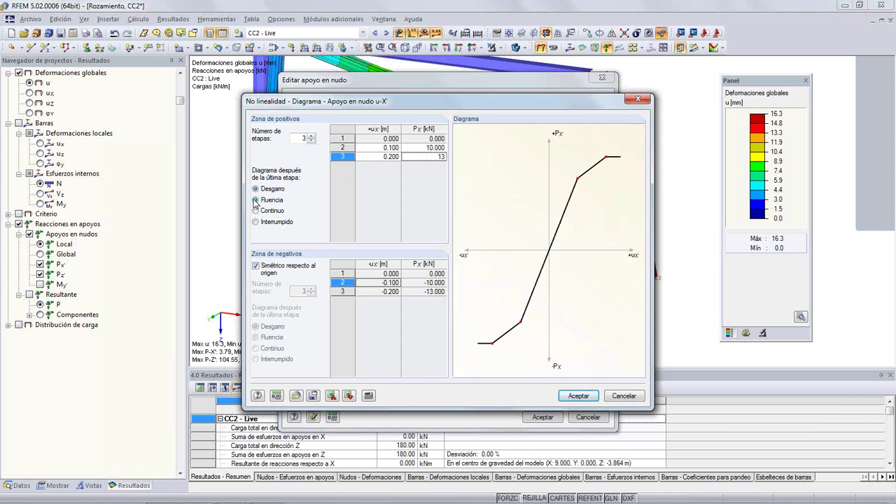
pyautogui.click(256, 211)
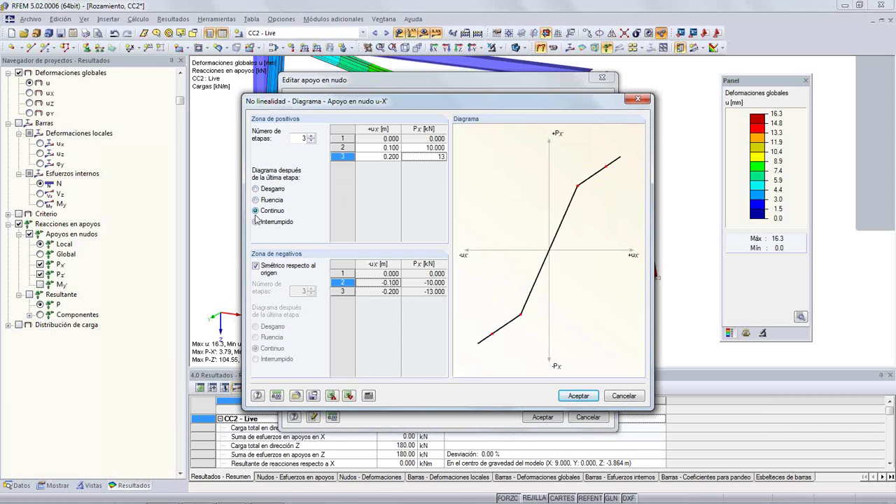
pyautogui.click(256, 222)
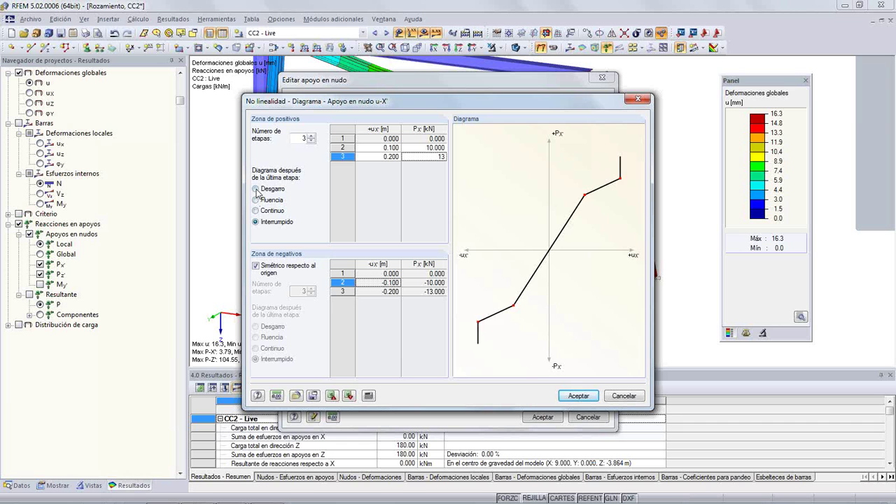
pyautogui.click(256, 189)
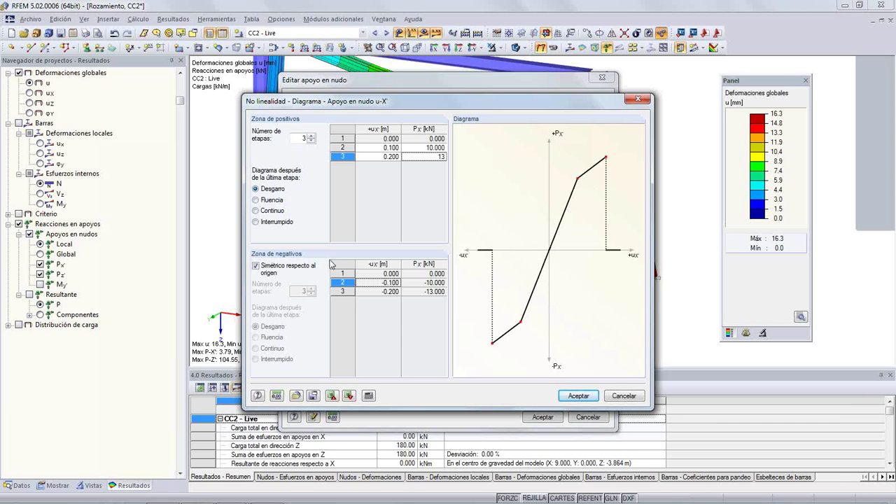
# Step: Try the negative zone without symmetry about the origin, and restore the symmetry
pyautogui.click(256, 266)
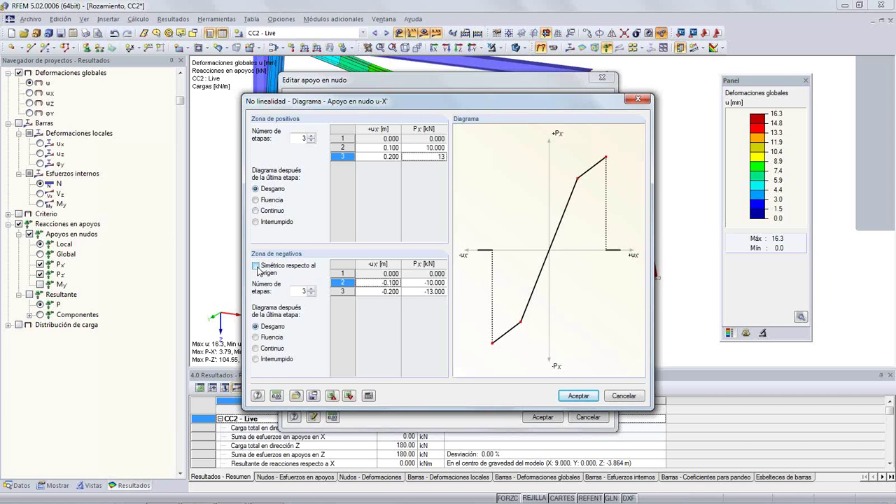
pyautogui.click(256, 266)
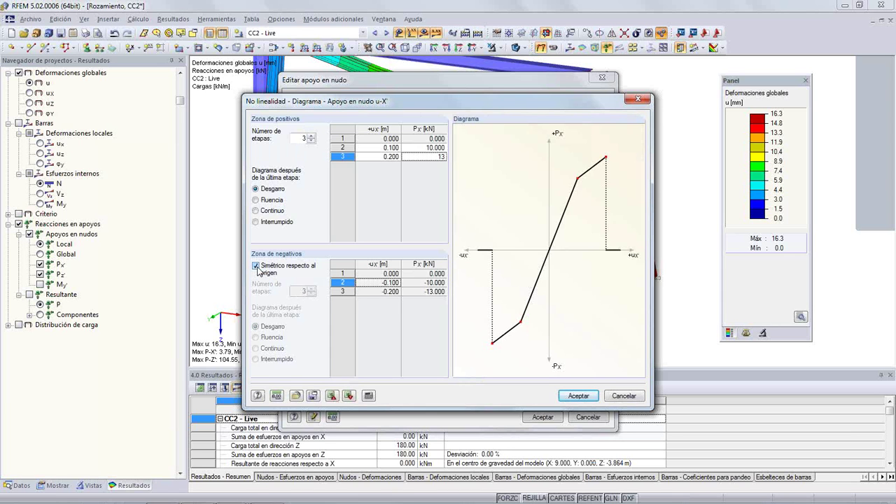
pyautogui.click(256, 266)
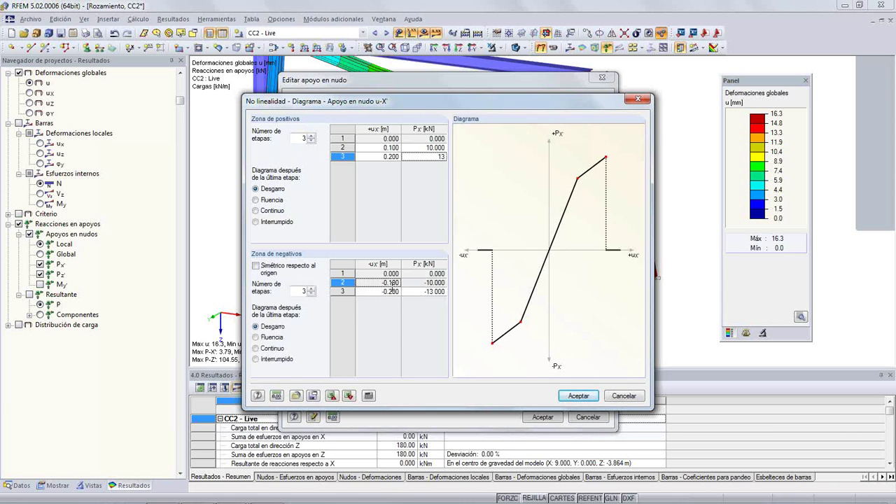
pyautogui.click(271, 273)
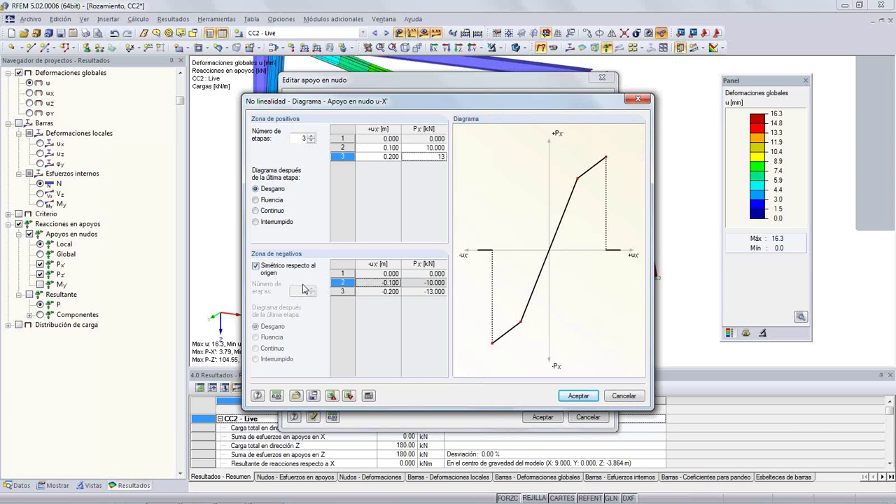
# Step: Discard the uX' diagram, review the available nonlinearity types and cancel editing of support type 2
pyautogui.click(617, 397)
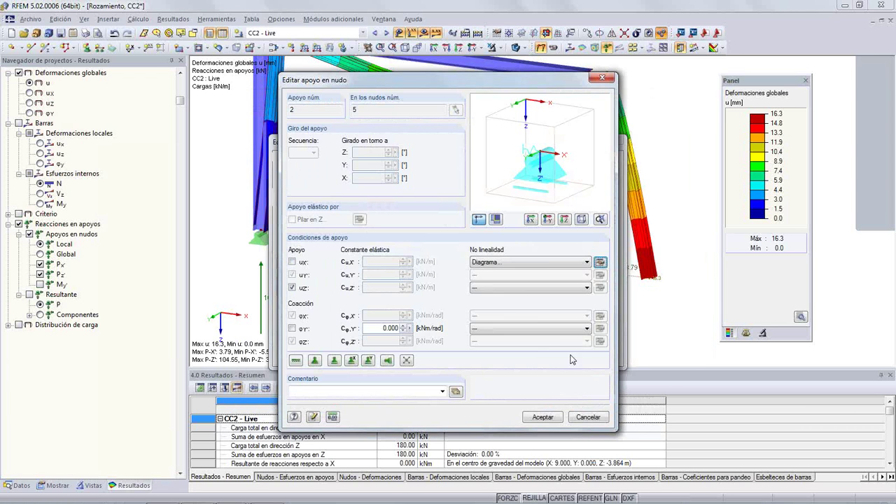
pyautogui.click(537, 266)
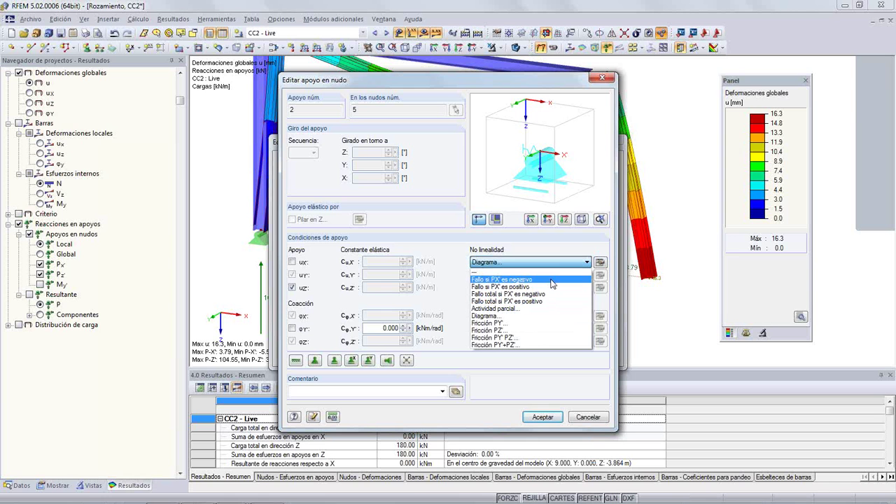
pyautogui.click(558, 249)
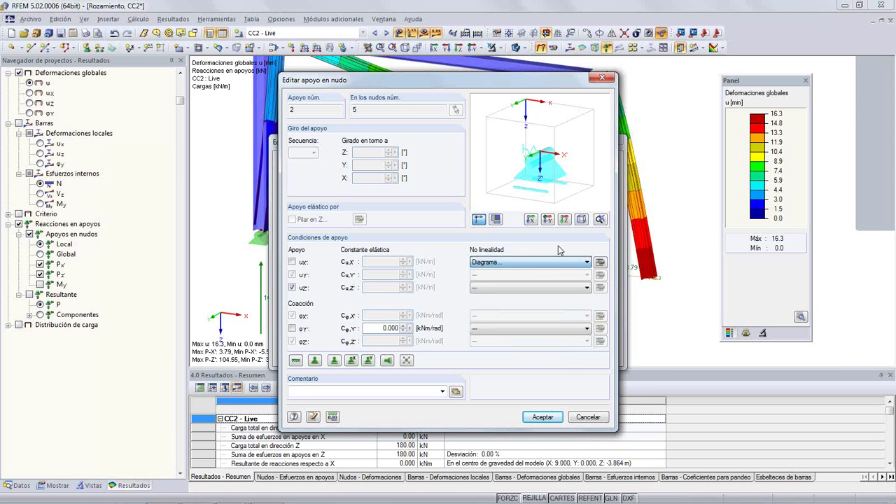
pyautogui.click(588, 418)
pyautogui.click(592, 358)
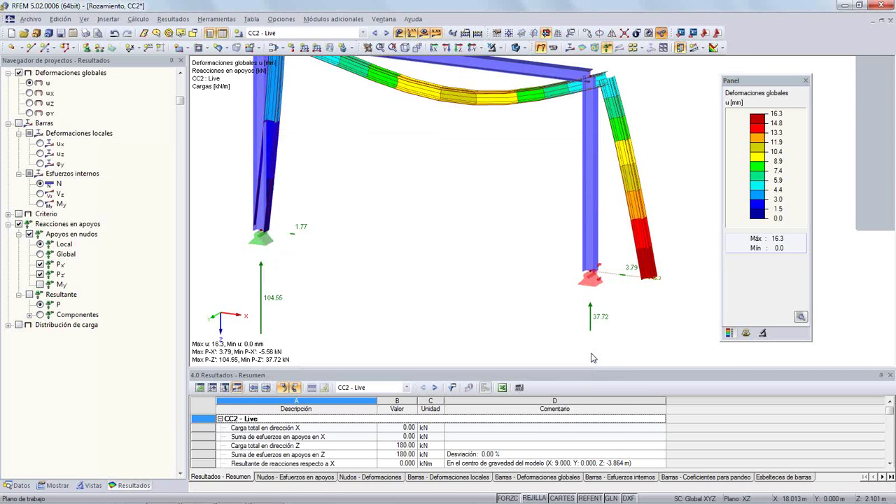
# Step: View the whole deformed frame and close the Rozamiento model without saving the changes
pyautogui.keyDown('ctrl'); pyautogui.moveTo(464, 296); pyautogui.dragTo(494, 267, button='middle'); pyautogui.keyUp('ctrl')
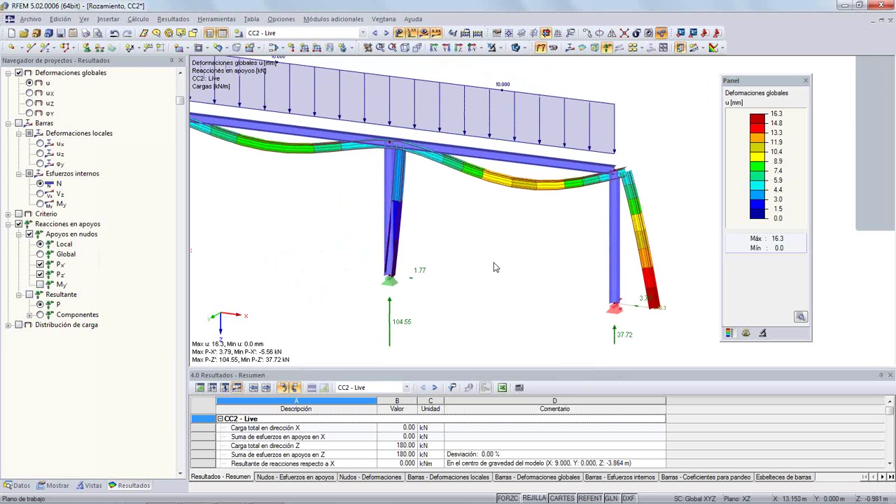
pyautogui.scroll(-2, 493, 267)
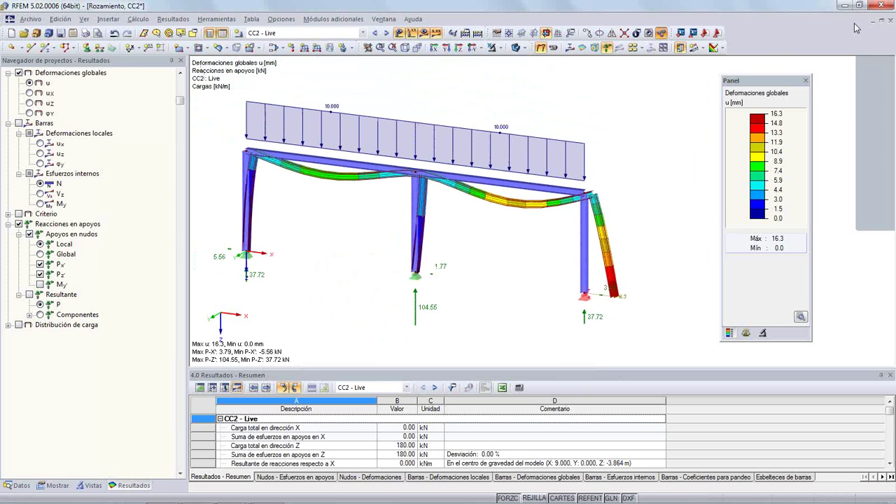
pyautogui.click(888, 22)
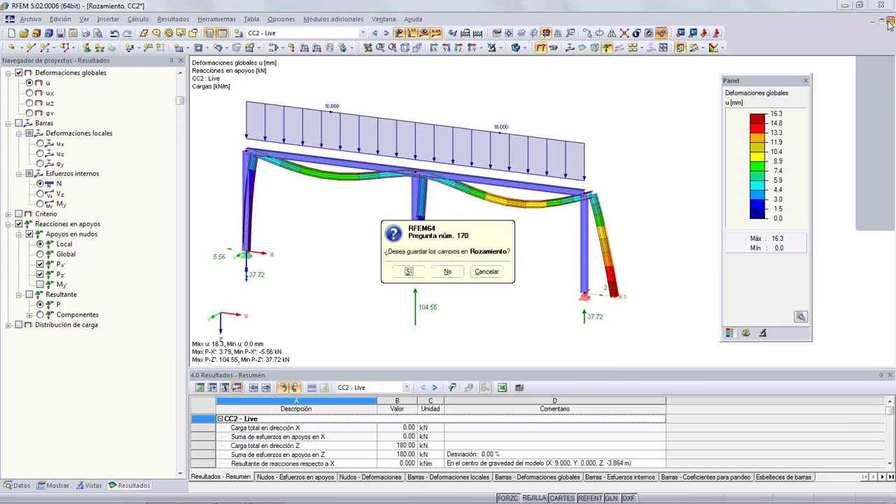
pyautogui.click(448, 271)
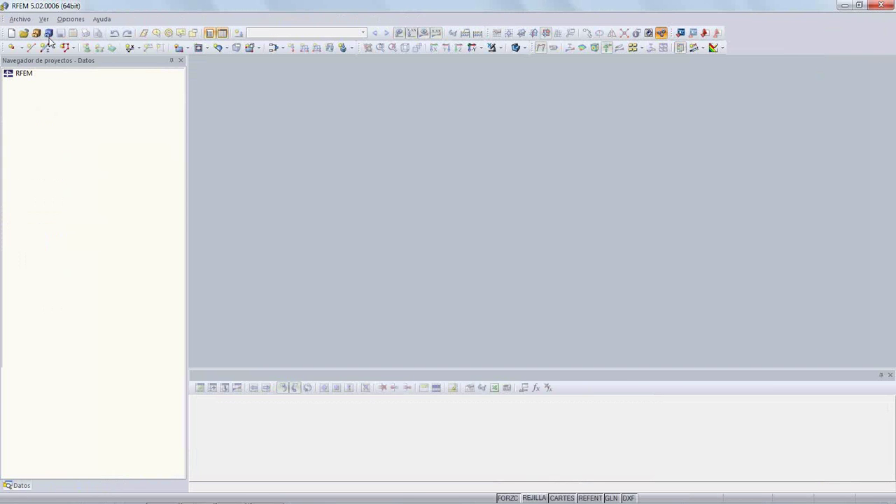
# Step: Open the Cable en polea model from the Seminario 7 en español folder
pyautogui.click(22, 19)
pyautogui.click(33, 44)
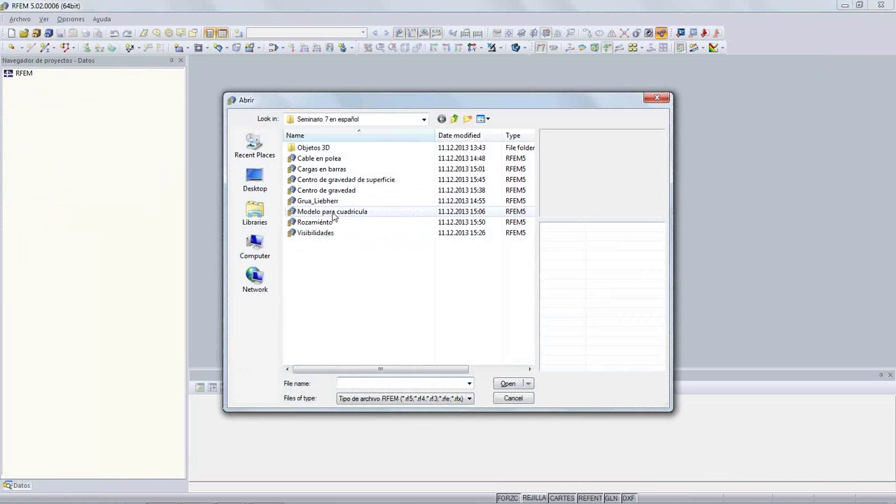
pyautogui.click(339, 159)
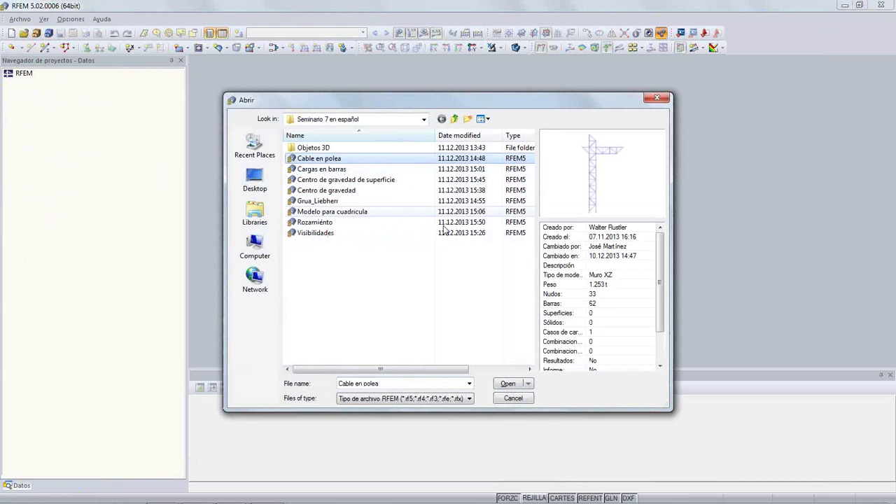
pyautogui.click(504, 384)
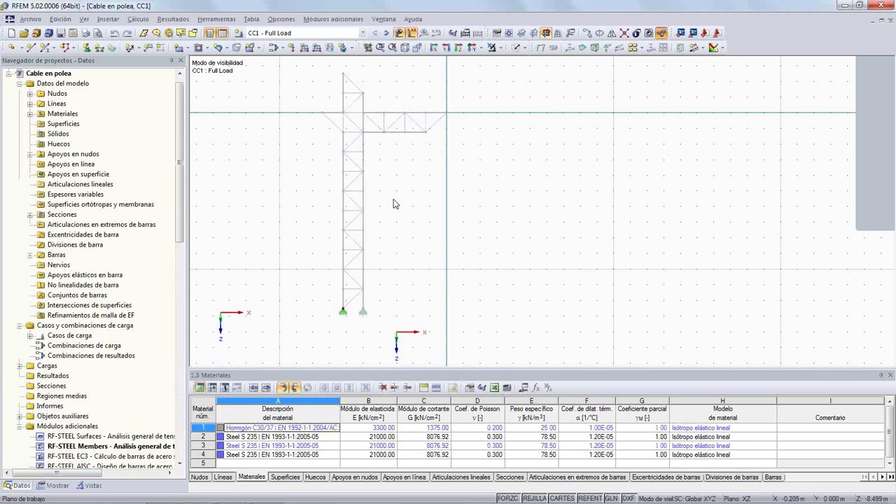
# Step: Show the crane's members in solid rendering and cancel the visibility mode so all objects are active
pyautogui.moveTo(410, 188)
pyautogui.keyDown('ctrl'); pyautogui.mouseDown(button='middle')
pyautogui.moveTo(410, 179)
pyautogui.moveTo(411, 202)
pyautogui.moveTo(420, 184)
pyautogui.moveTo(419, 205)
pyautogui.moveTo(421, 185)
pyautogui.mouseUp(button='middle'); pyautogui.keyUp('ctrl')
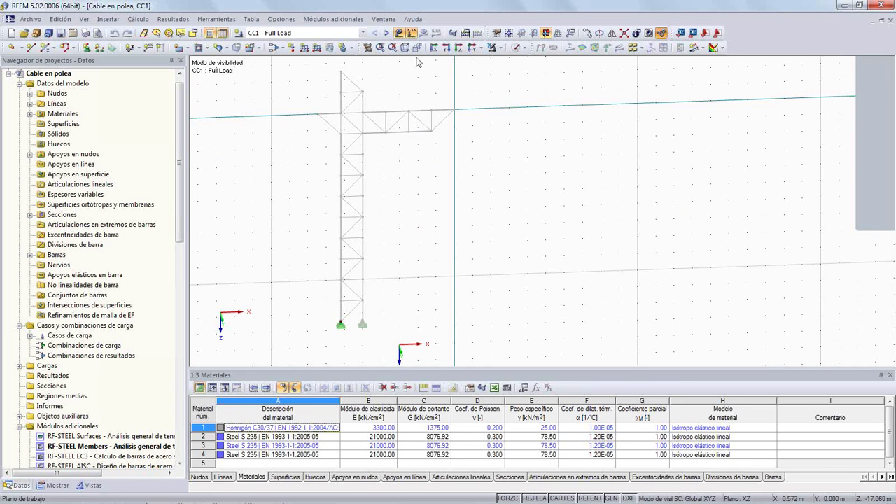
pyautogui.click(480, 50)
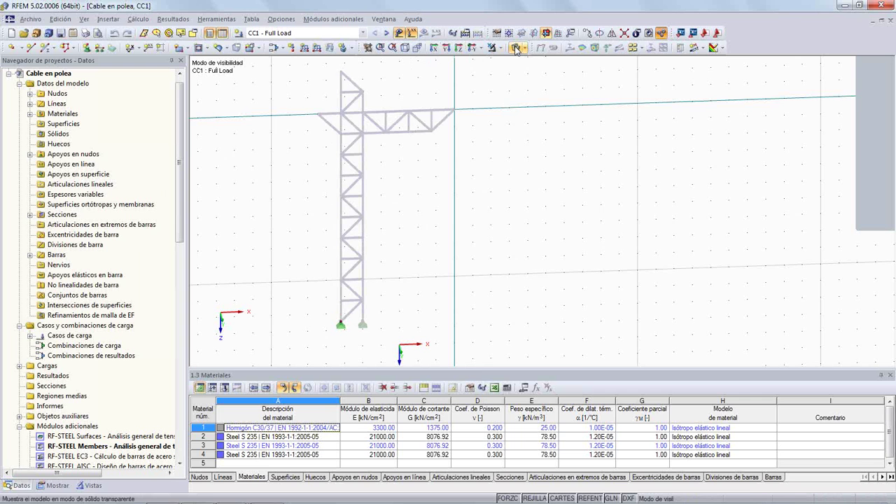
pyautogui.keyDown('ctrl'); pyautogui.moveTo(471, 162); pyautogui.dragTo(479, 133, button='middle'); pyautogui.keyUp('ctrl')
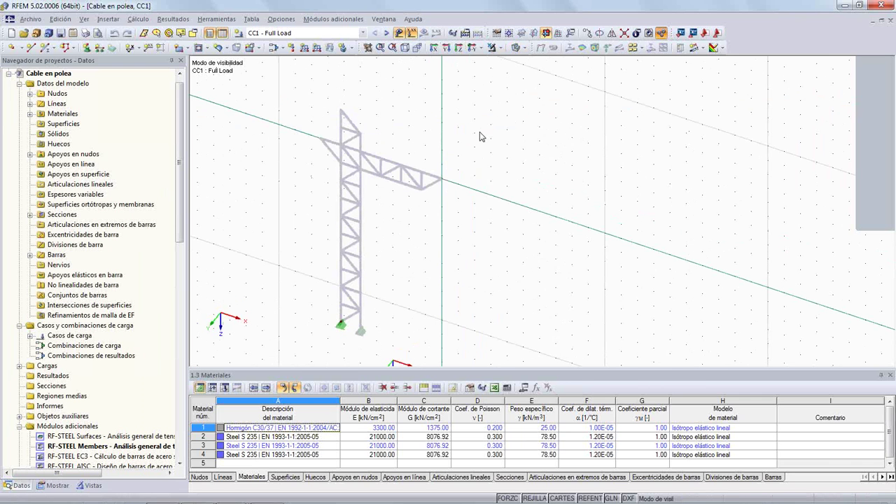
pyautogui.rightClick(480, 133)
pyautogui.click(454, 136)
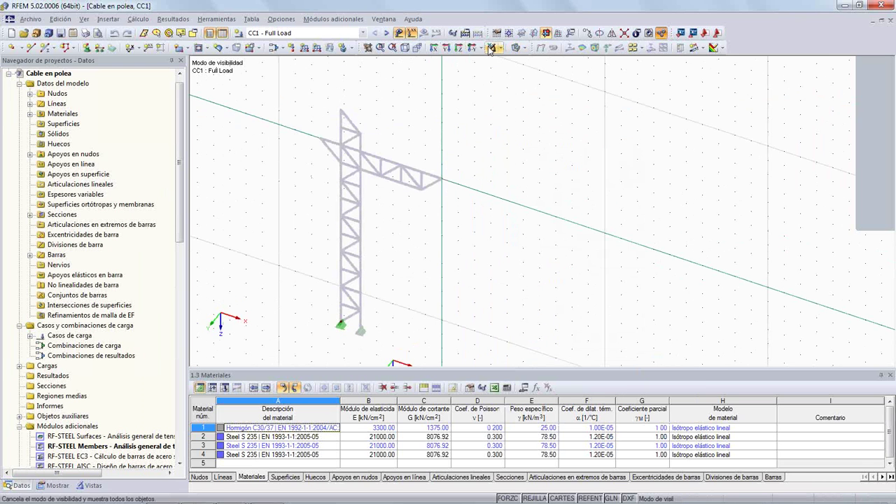
pyautogui.click(489, 49)
pyautogui.keyDown('ctrl'); pyautogui.moveTo(393, 253); pyautogui.dragTo(450, 224, button='middle'); pyautogui.keyUp('ctrl')
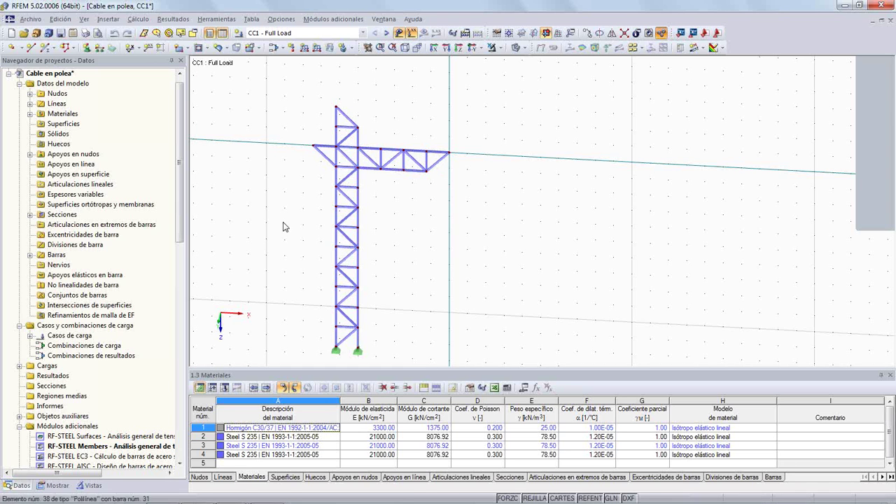
pyautogui.moveTo(286, 226); pyautogui.dragTo(286, 196, button='middle')
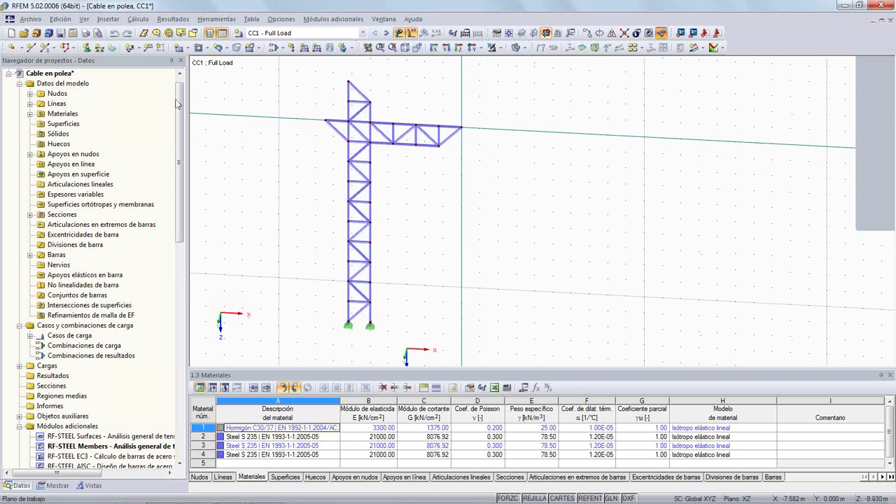
# Step: In wireframe display, draw a polyline from the left mast foot via the rear tip, mast top and jib tip to a point 4 m below it
pyautogui.click(69, 47)
pyautogui.click(82, 62)
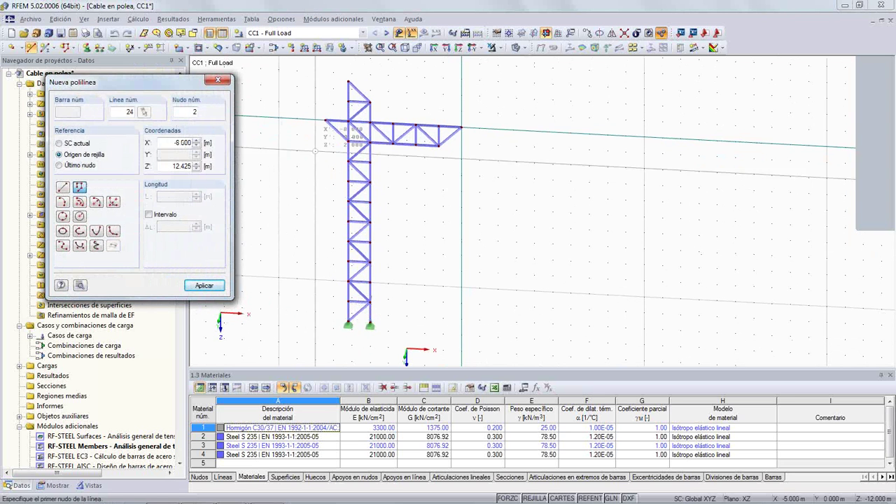
pyautogui.click(515, 48)
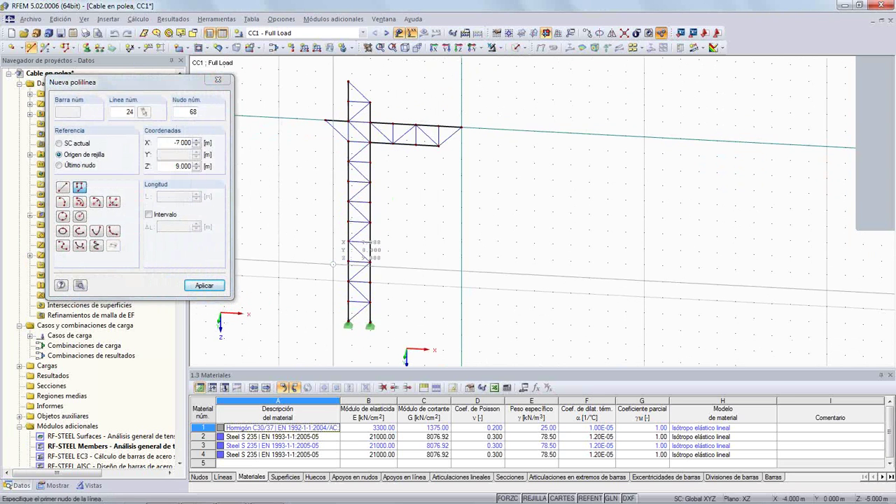
pyautogui.scroll(2, 314, 271)
pyautogui.moveTo(324, 232); pyautogui.dragTo(313, 247, button='middle')
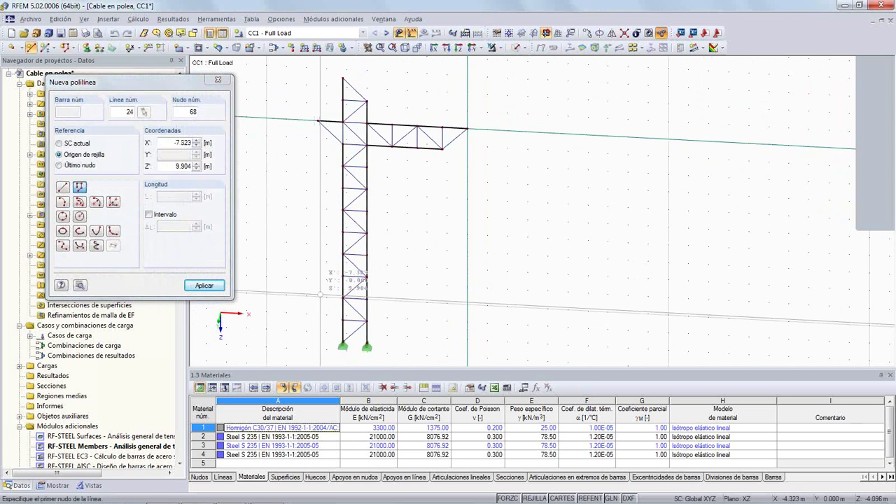
pyautogui.scroll(-1, 316, 273)
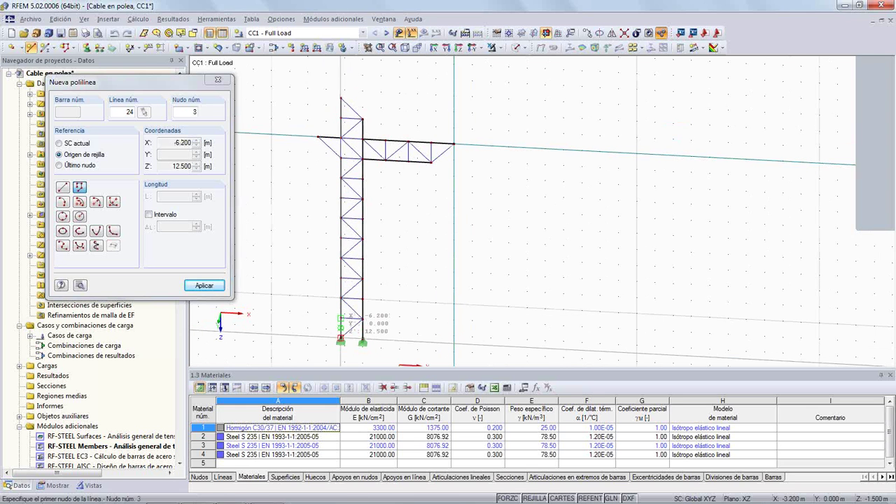
pyautogui.click(341, 340)
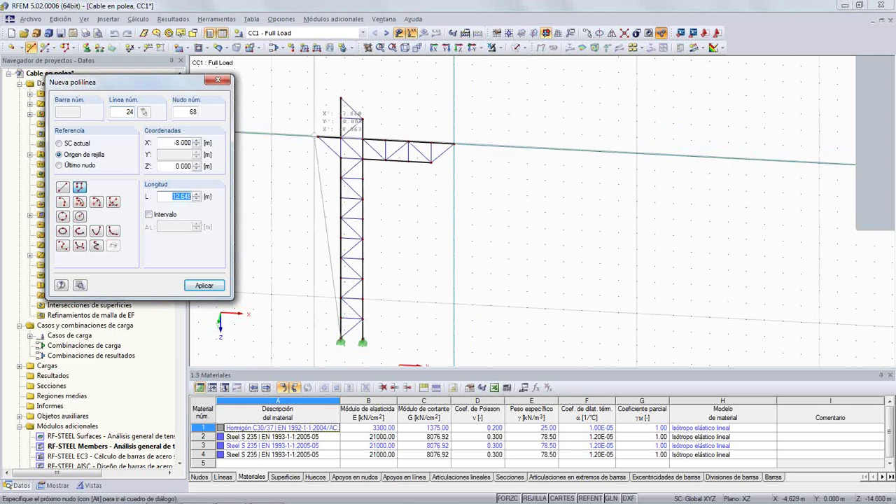
pyautogui.click(317, 136)
pyautogui.click(341, 97)
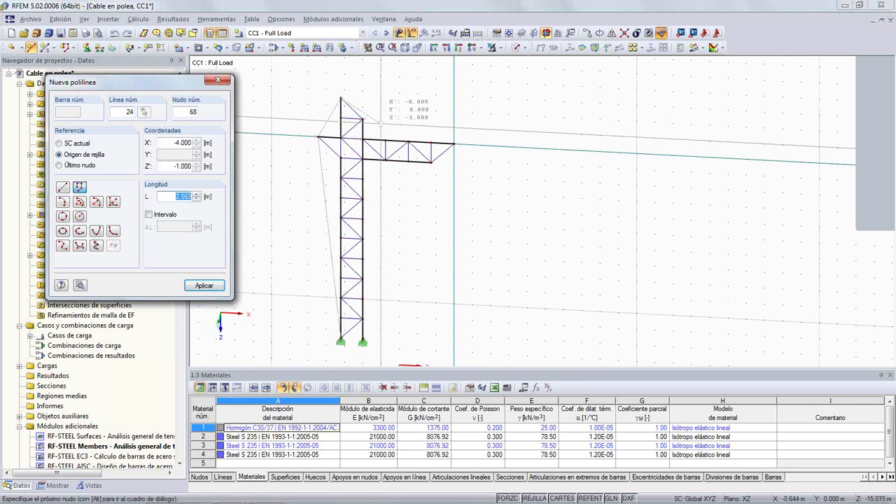
pyautogui.click(454, 143)
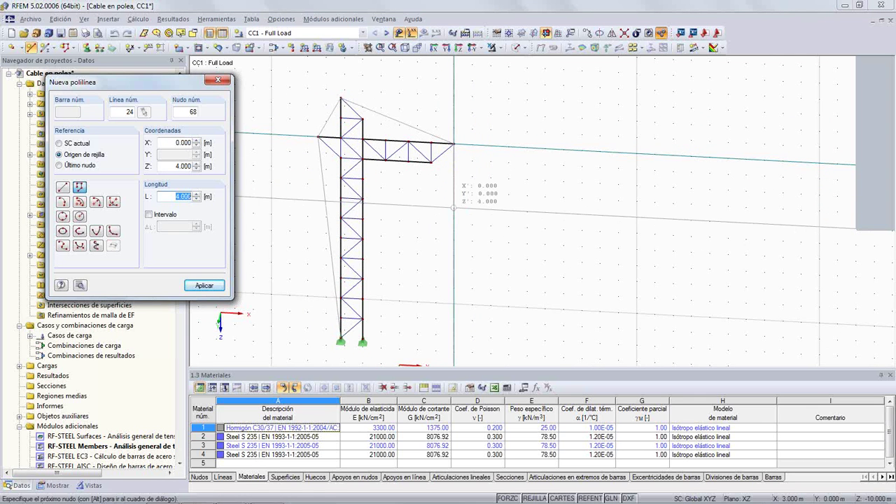
pyautogui.doubleClick(454, 207)
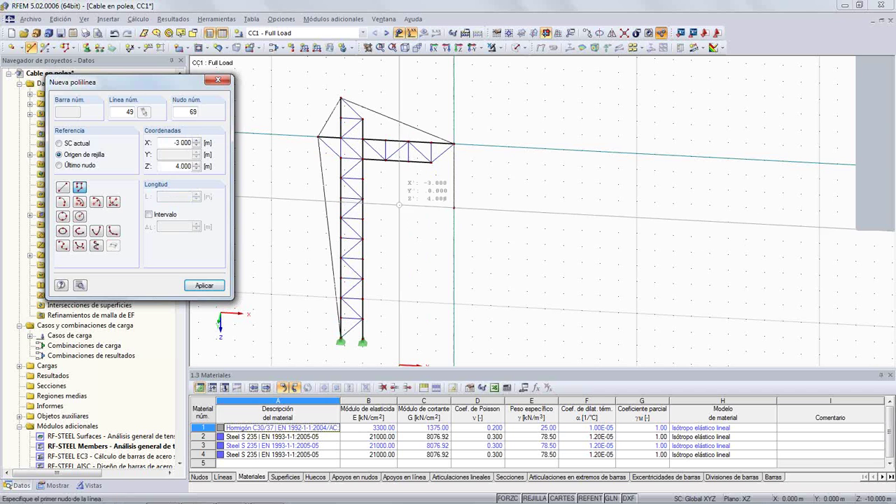
pyautogui.press('Escape')
pyautogui.moveTo(268, 203); pyautogui.dragTo(239, 203, button='middle')
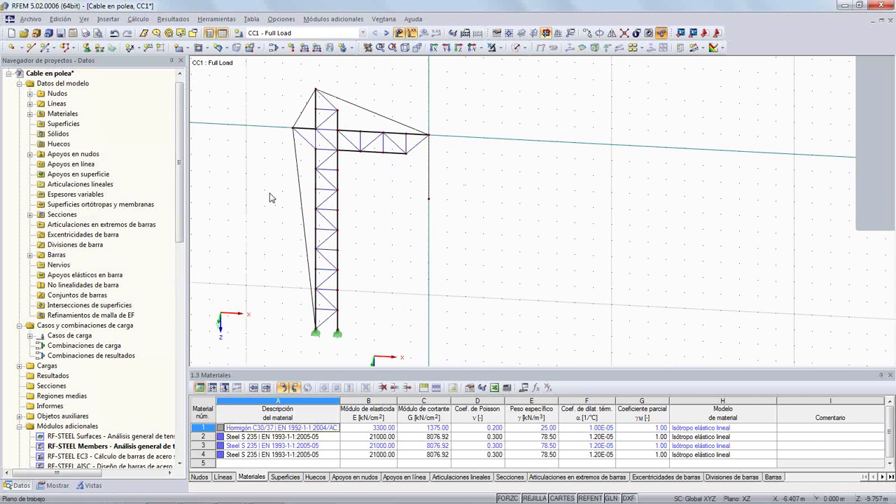
# Step: Assign a member to the new polyline with cross-section 2 RD 40 in Steel S 235 and member type Cable en poleas
pyautogui.doubleClick(299, 189)
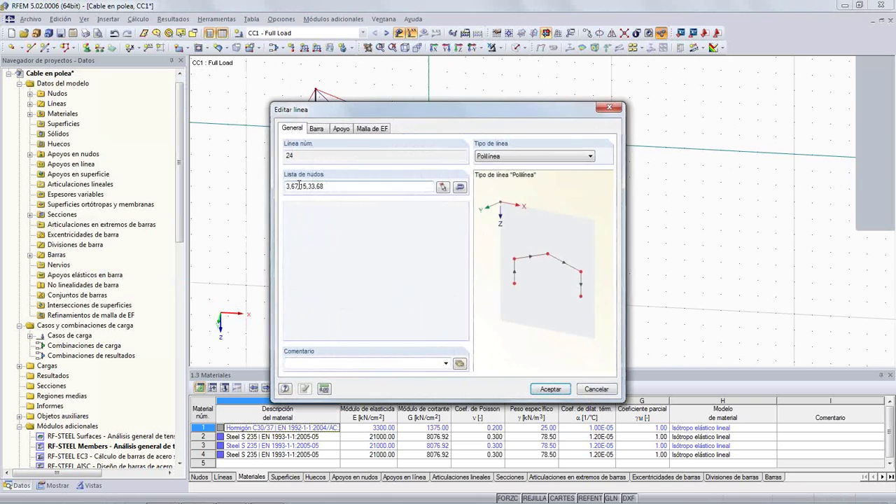
pyautogui.click(316, 128)
pyautogui.click(288, 187)
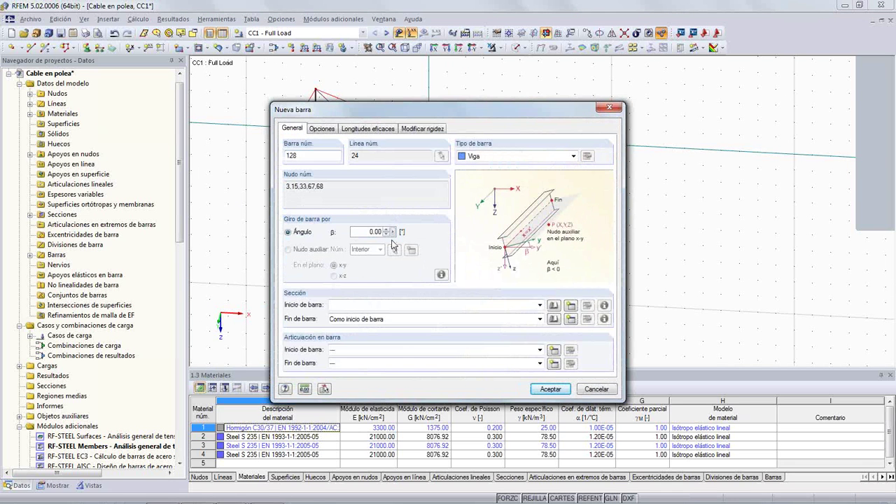
pyautogui.click(497, 308)
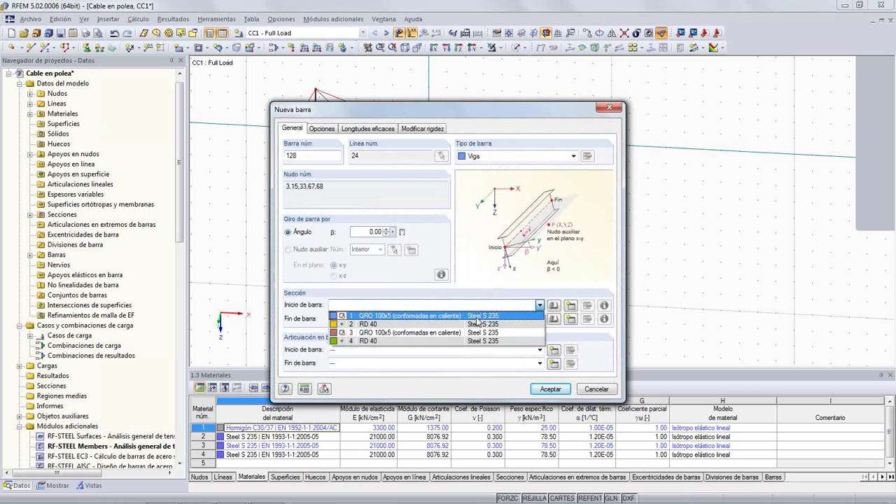
pyautogui.click(476, 324)
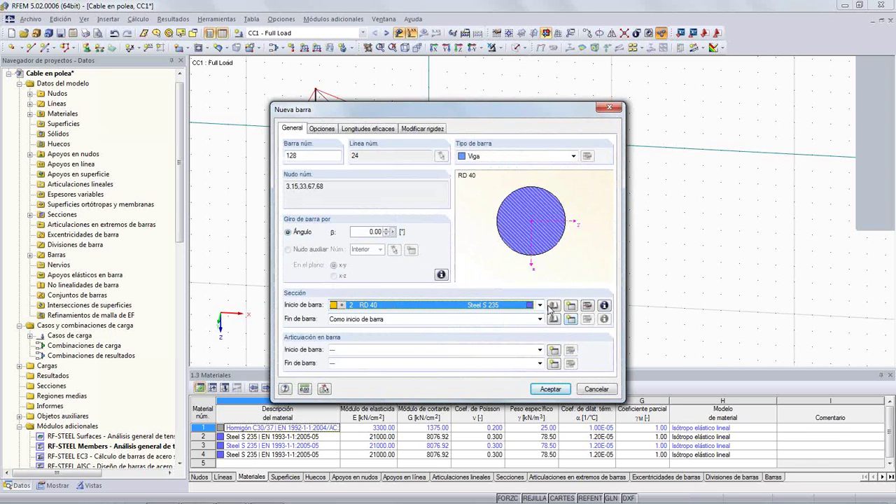
pyautogui.click(489, 157)
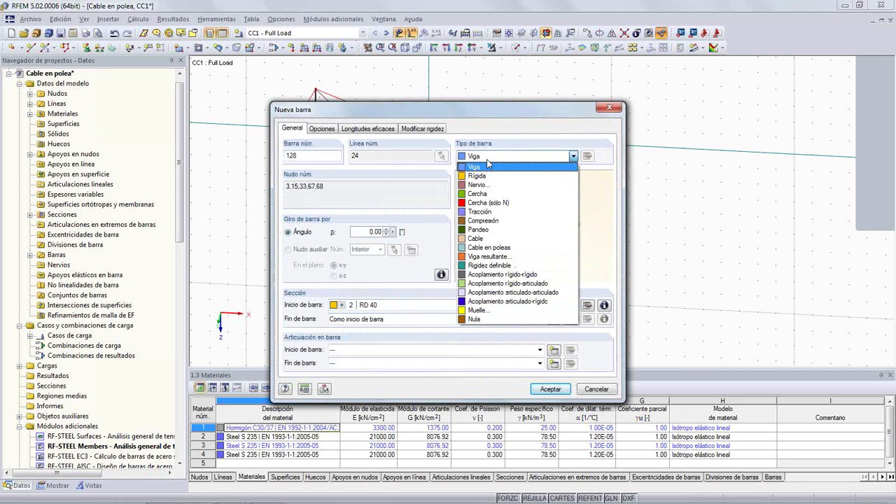
pyautogui.click(527, 248)
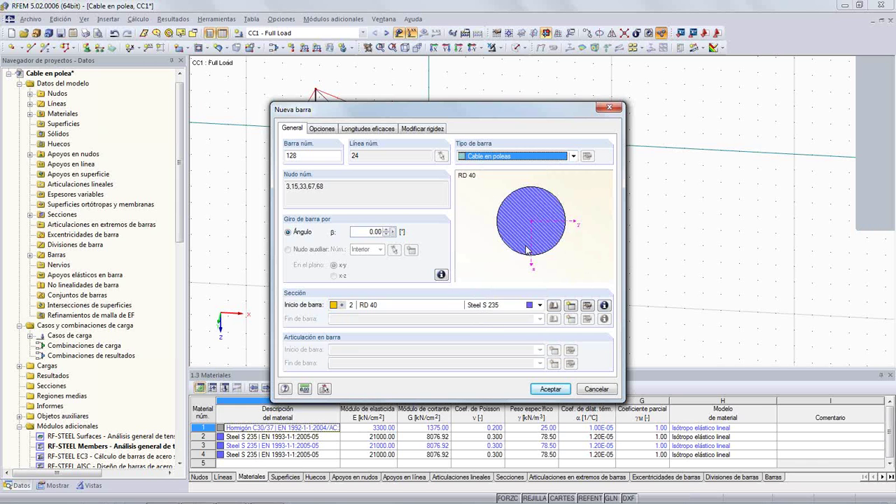
pyautogui.click(536, 389)
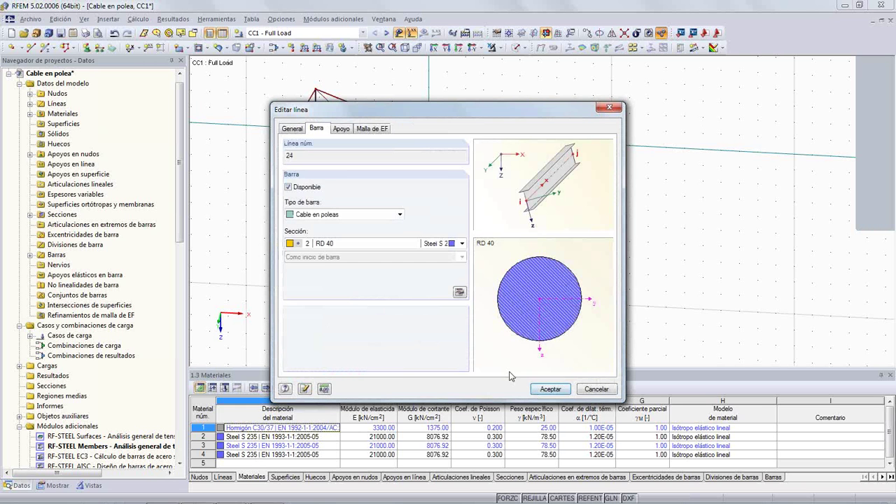
pyautogui.click(544, 389)
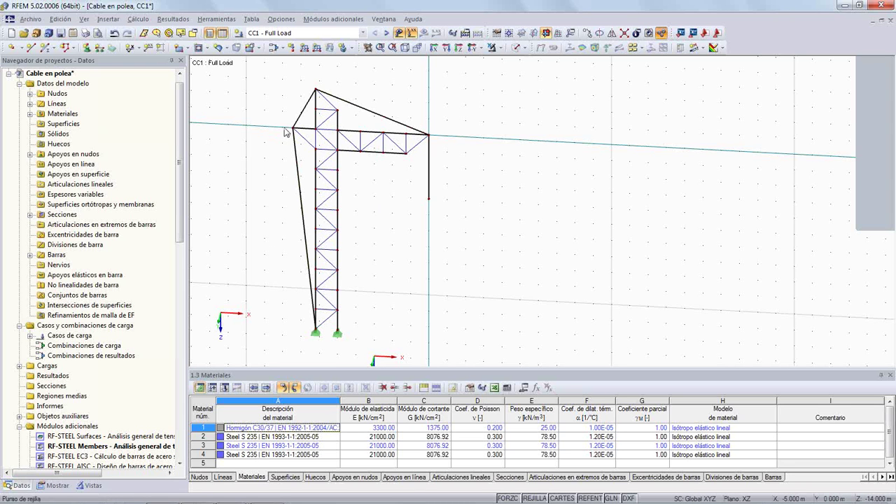
pyautogui.click(317, 96)
pyautogui.moveTo(431, 185)
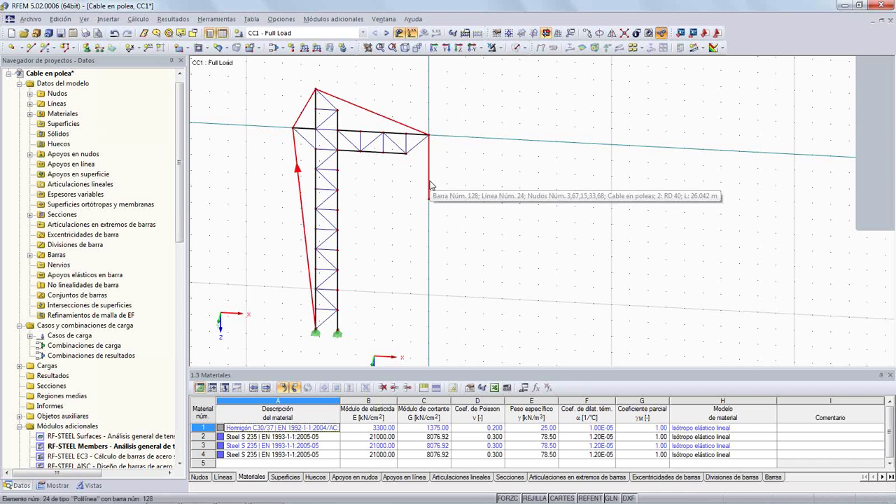
# Step: Apply a nodal load with Pz of 100 kN at the cable's free end below the jib
pyautogui.click(290, 47)
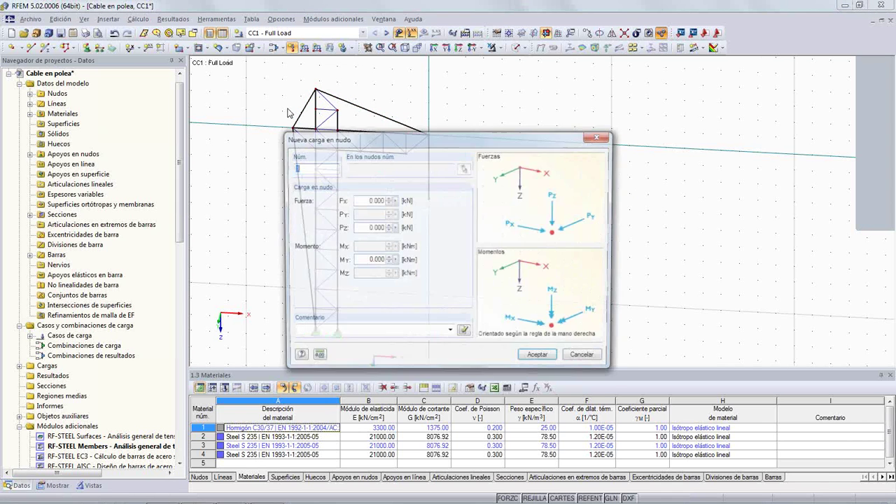
pyautogui.click(374, 228)
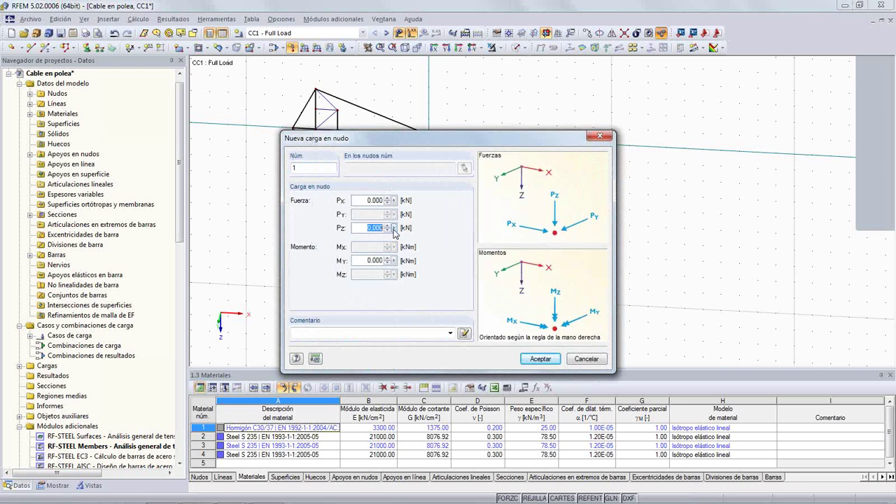
pyautogui.write('100')
pyautogui.click(540, 359)
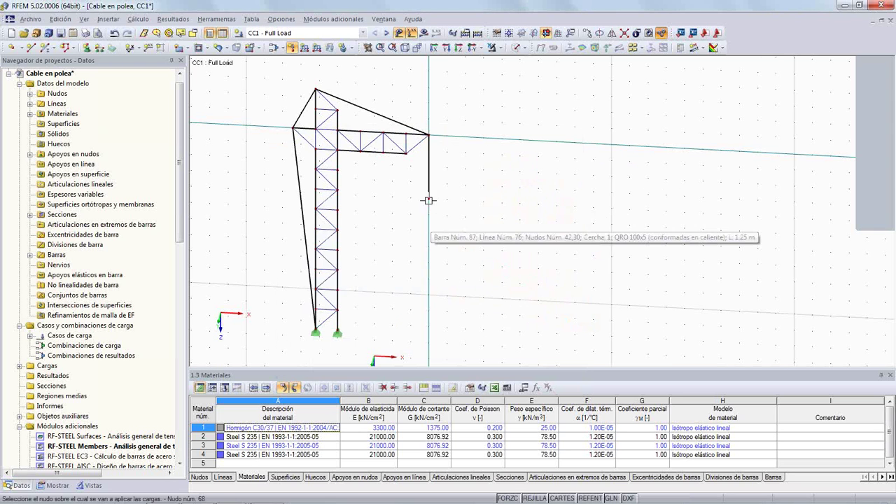
pyautogui.click(428, 198)
pyautogui.scroll(3, 408, 191)
pyautogui.scroll(-2, 406, 194)
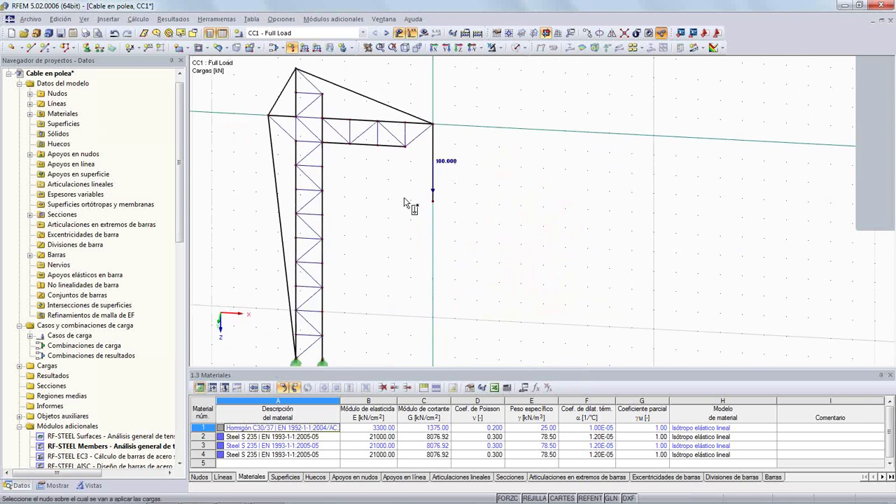
pyautogui.press('Escape')
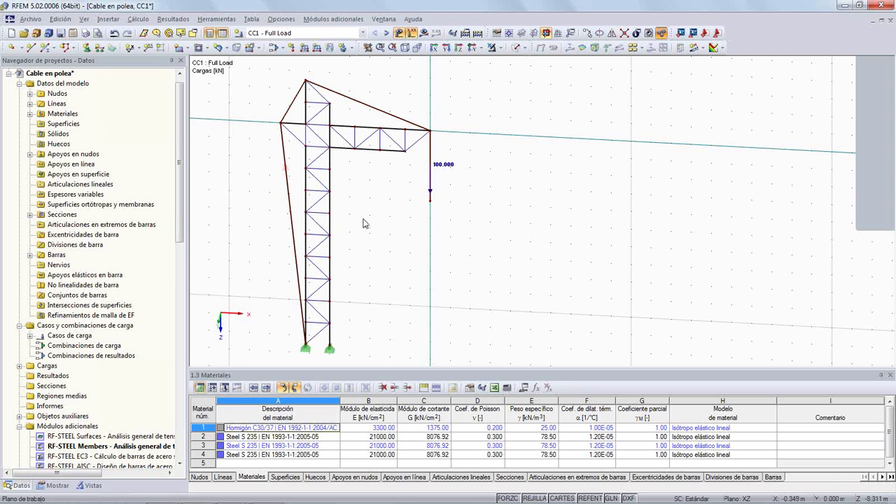
# Step: Copy the entire crane with its cable and load, offset by 20 m in the X direction
pyautogui.scroll(-2, 364, 220)
pyautogui.moveTo(464, 72); pyautogui.dragTo(256, 343)
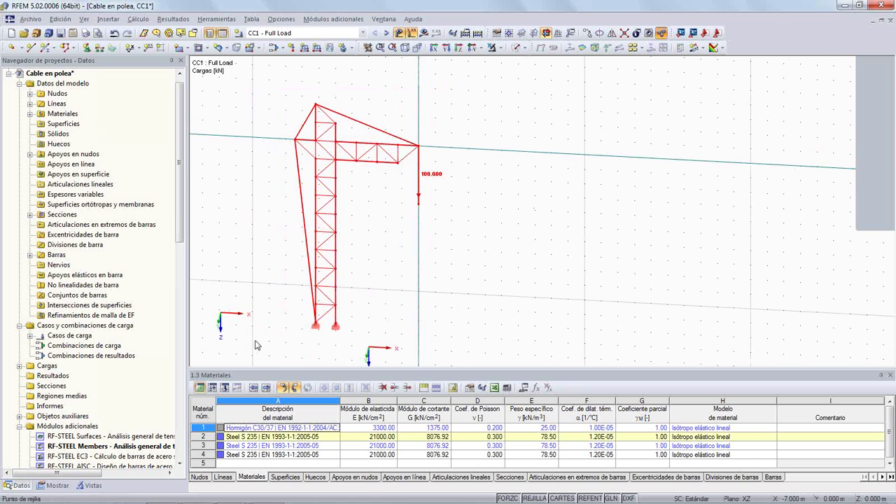
pyautogui.hotkey('ctrl', 'v')
pyautogui.write('20')
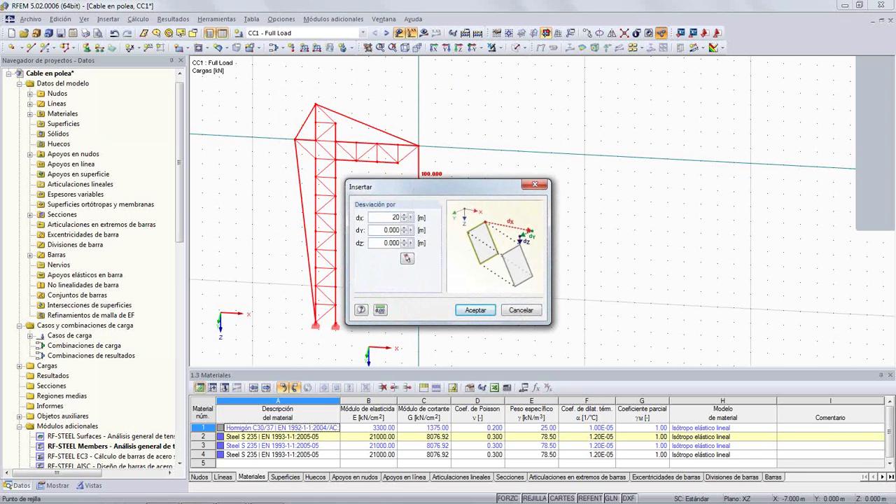
pyautogui.click(470, 311)
pyautogui.moveTo(476, 282); pyautogui.dragTo(399, 274, button='middle')
# Step: Change the member type of the copied crane's pulley cable to Cable
pyautogui.click(496, 220)
pyautogui.click(554, 198)
pyautogui.doubleClick(554, 199)
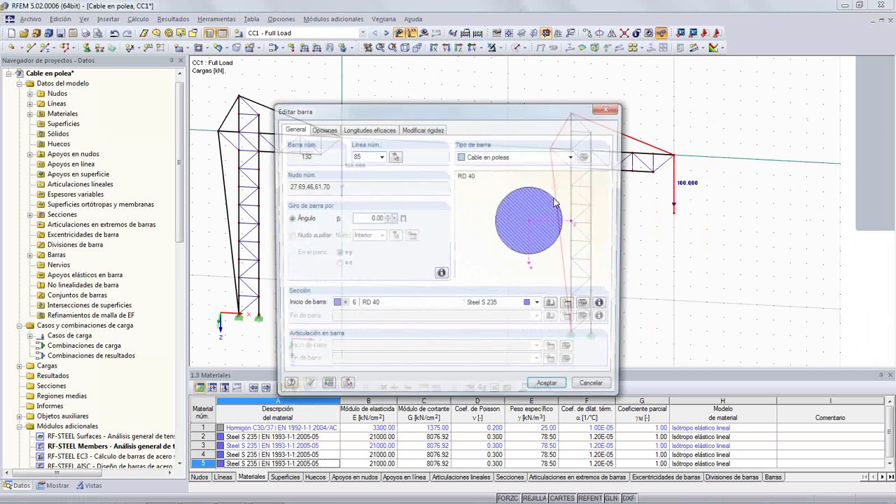
pyautogui.click(531, 160)
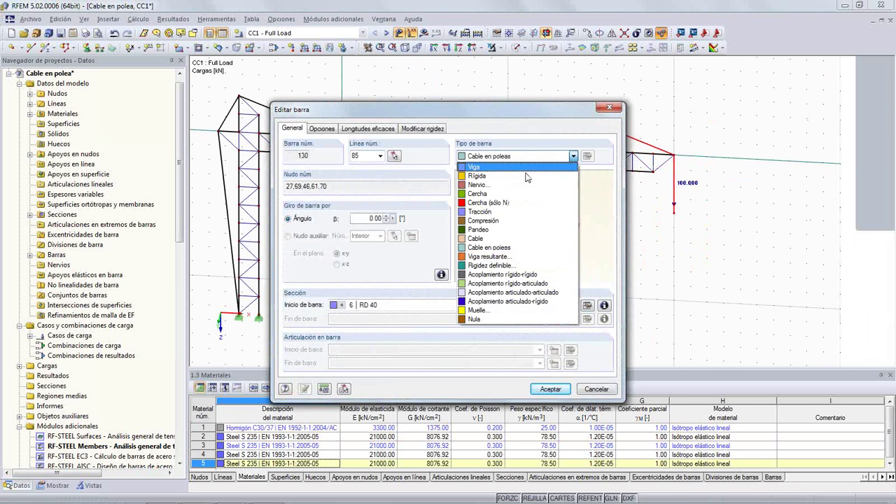
pyautogui.click(522, 238)
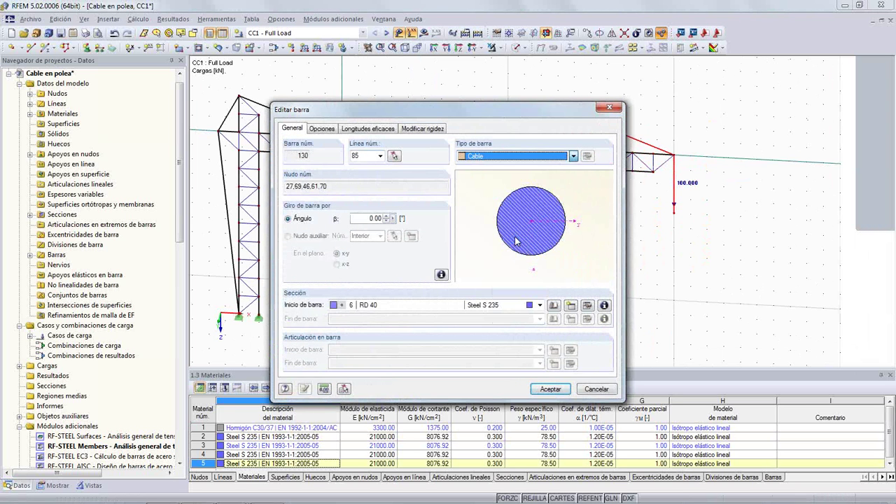
pyautogui.click(545, 389)
pyautogui.moveTo(404, 253); pyautogui.dragTo(455, 248, button='middle')
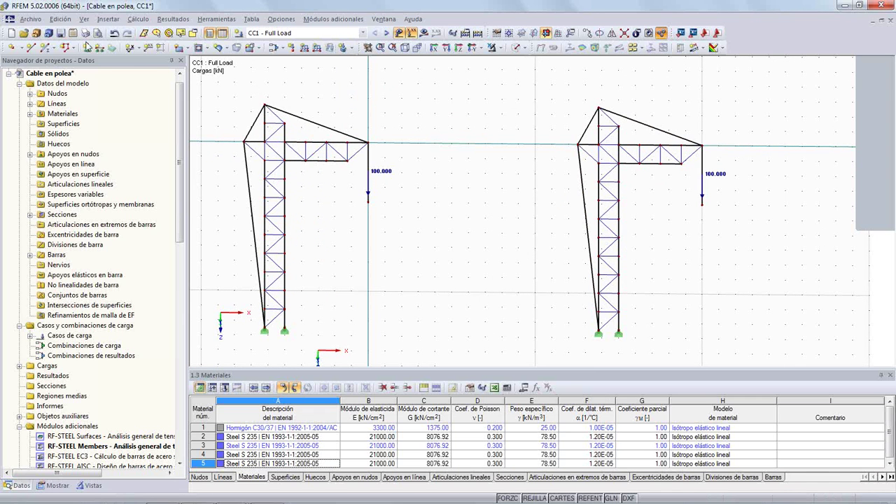
# Step: Calculate the whole model and view the axial force N diagrams of both cranes
pyautogui.click(138, 23)
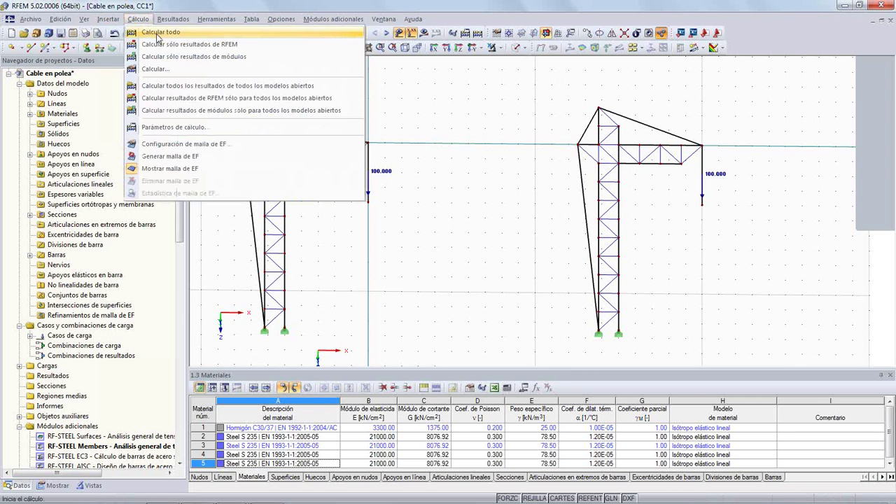
pyautogui.click(156, 32)
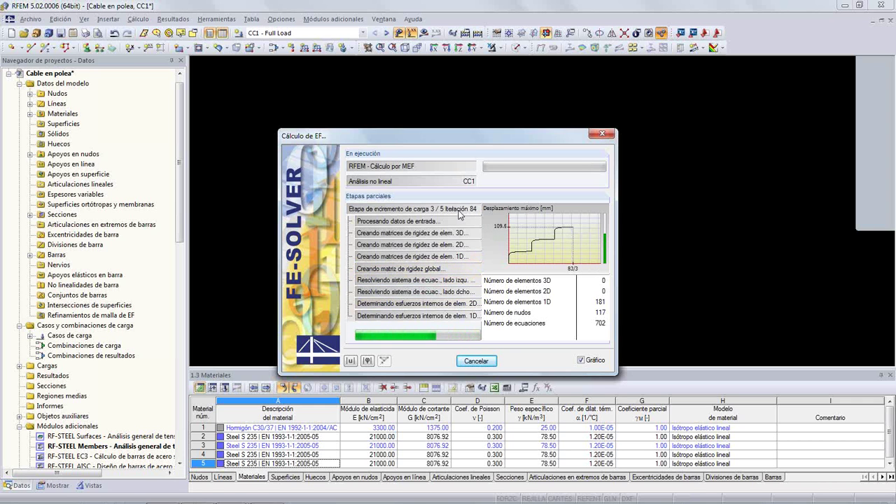
pyautogui.moveTo(425, 140); pyautogui.dragTo(412, 108)
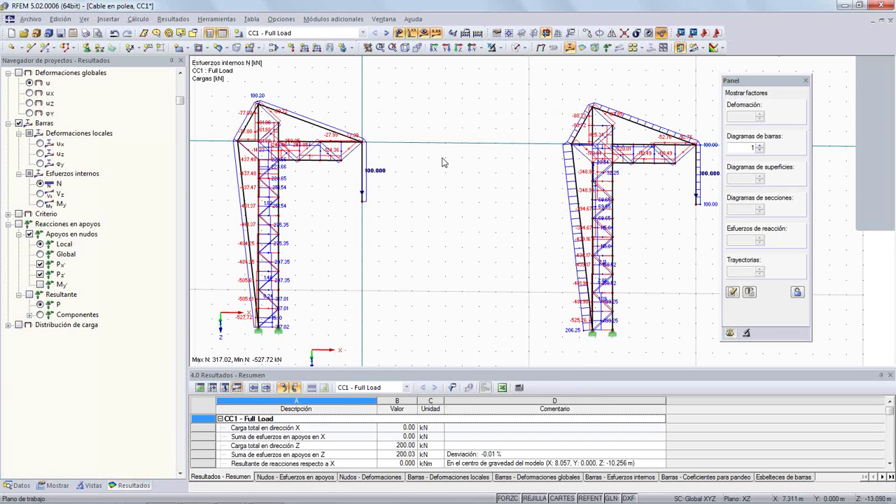
pyautogui.click(746, 333)
pyautogui.click(729, 334)
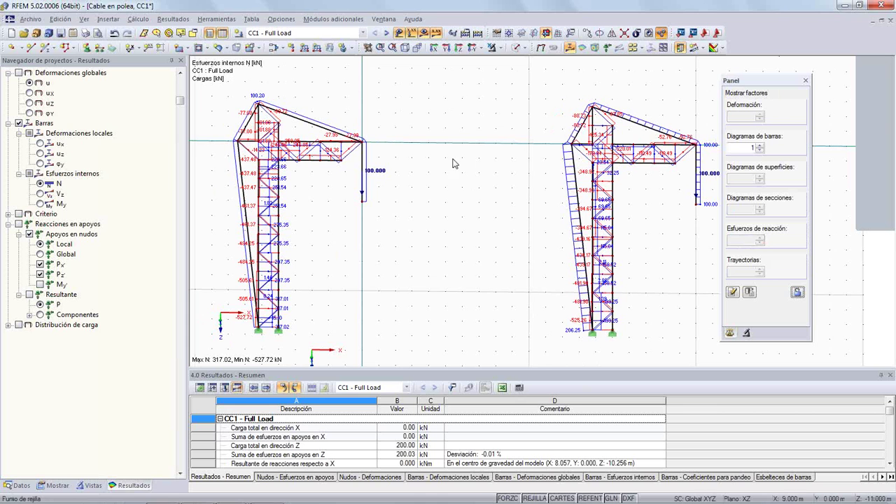
# Step: Display the global deformations u of both cranes and animate them
pyautogui.click(541, 48)
pyautogui.moveTo(475, 137); pyautogui.dragTo(456, 135, button='middle')
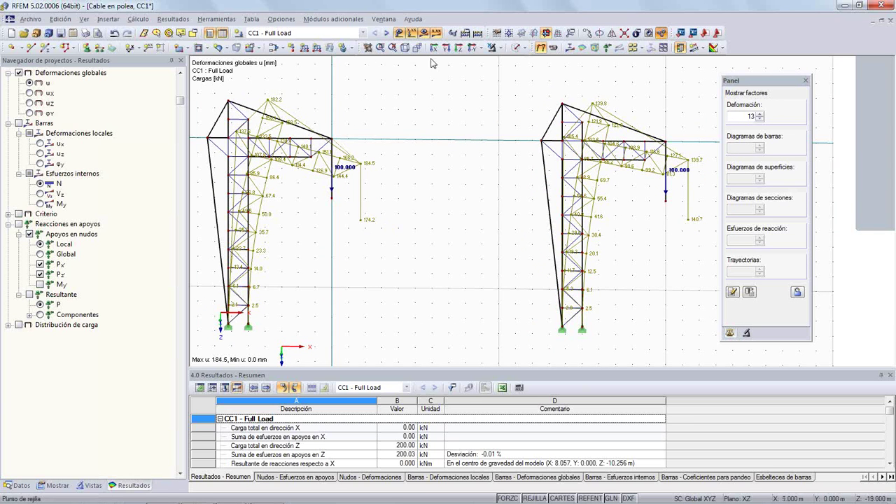
pyautogui.click(553, 47)
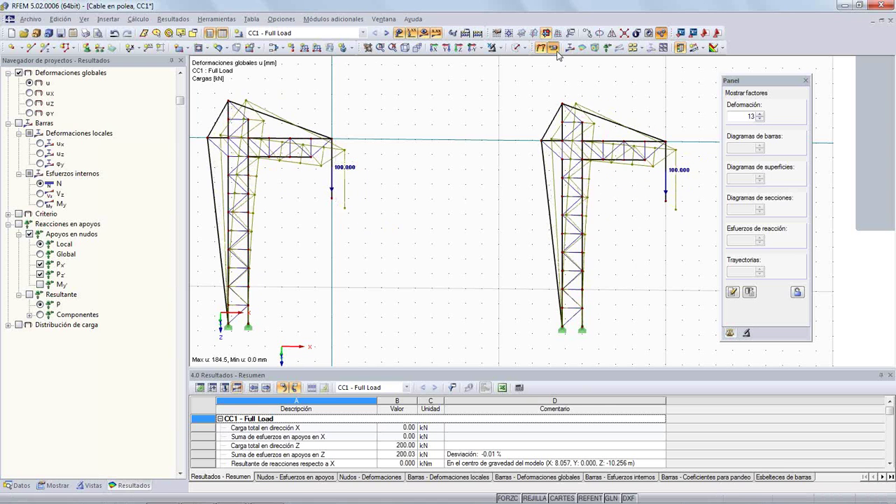
# Step: Stop the deformation animation and limit the visible members to the generated member types Cable and Cable en poleas
pyautogui.click(553, 48)
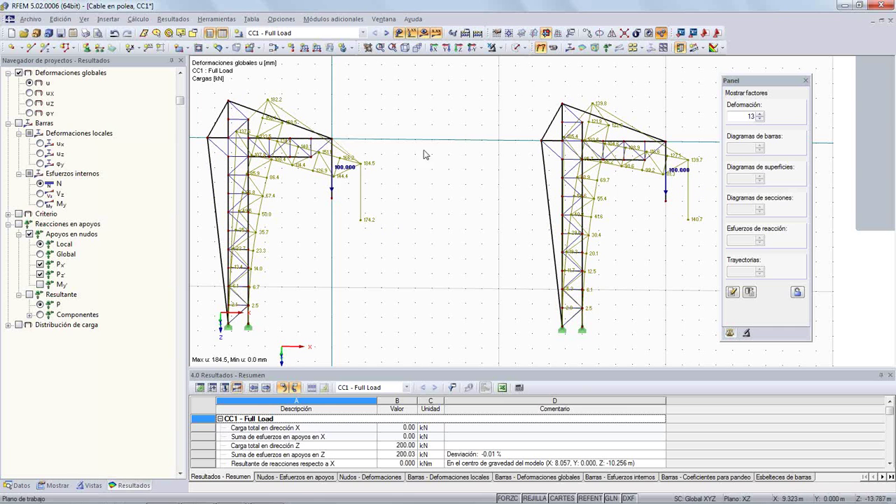
pyautogui.click(89, 485)
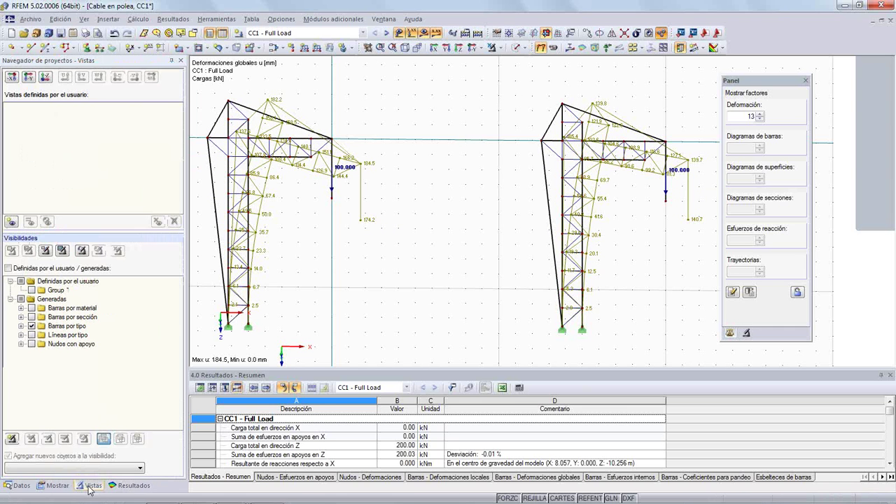
pyautogui.click(21, 326)
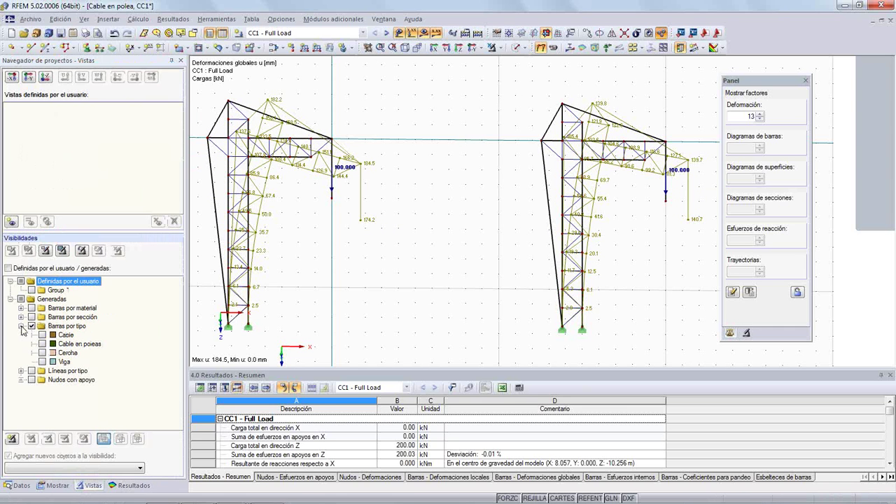
pyautogui.click(41, 335)
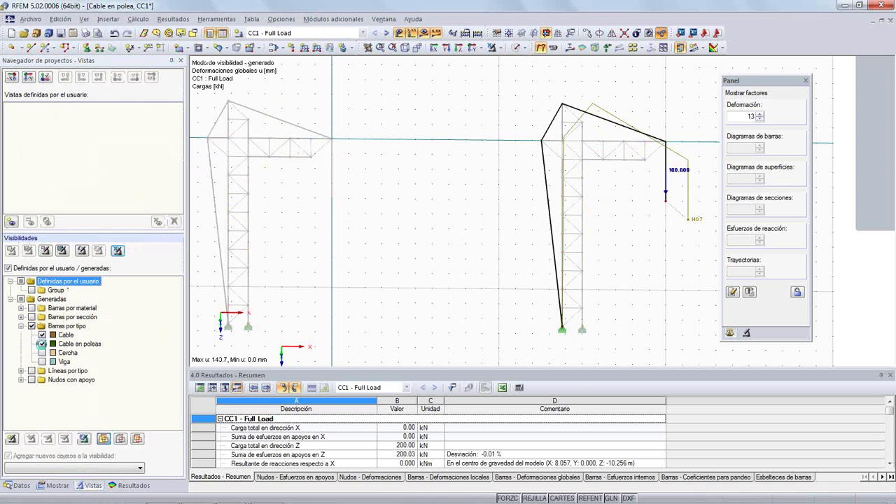
pyautogui.click(42, 344)
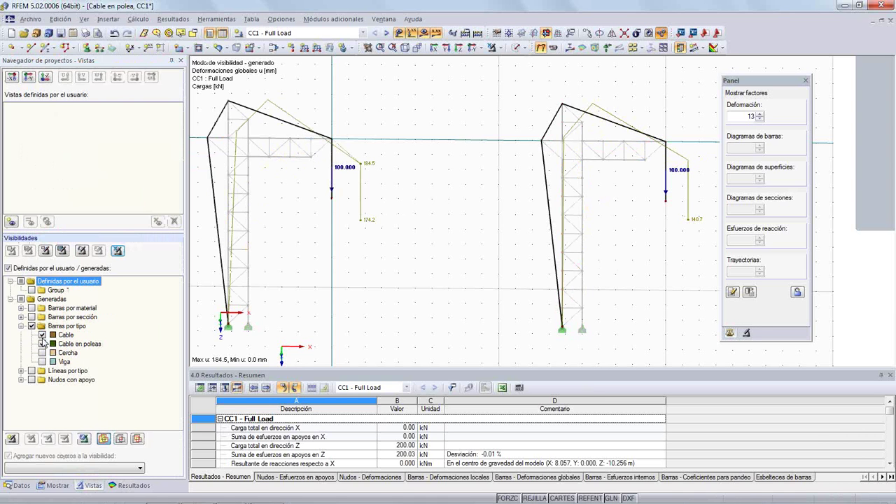
pyautogui.click(42, 336)
pyautogui.click(42, 335)
pyautogui.click(42, 344)
pyautogui.click(42, 344)
pyautogui.click(42, 344)
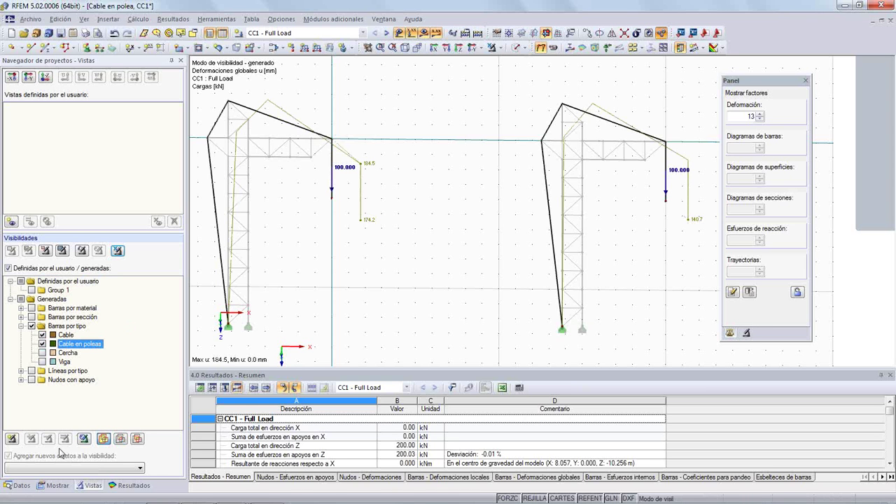
# Step: Display the internal forces N for the visible cables and compare the diagrams of the pulley cable and the ordinary cable
pyautogui.click(130, 485)
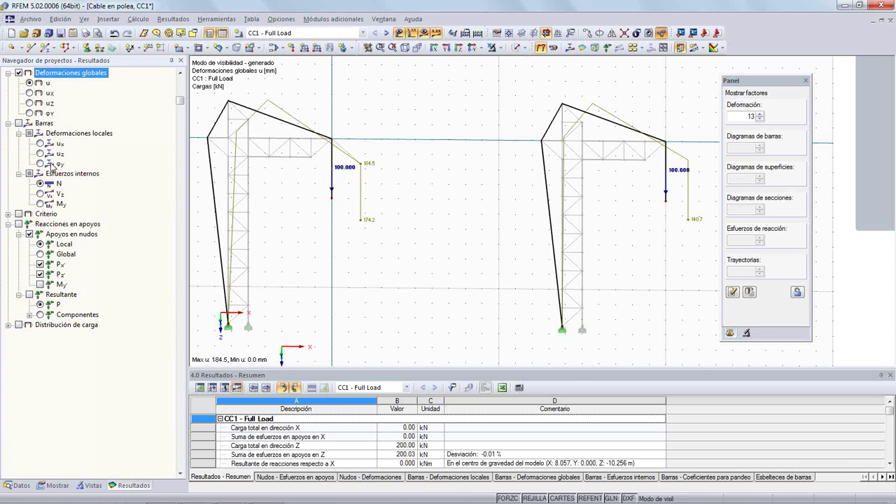
pyautogui.click(46, 186)
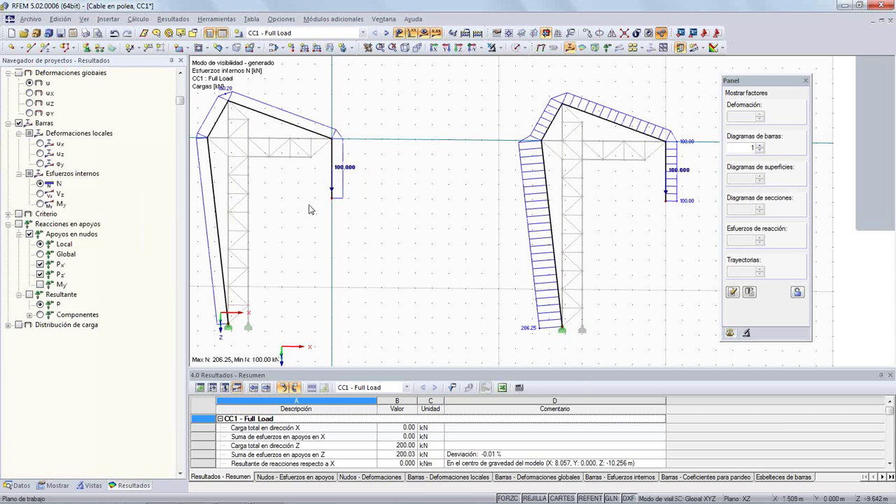
pyautogui.moveTo(310, 205); pyautogui.dragTo(342, 217, button='middle')
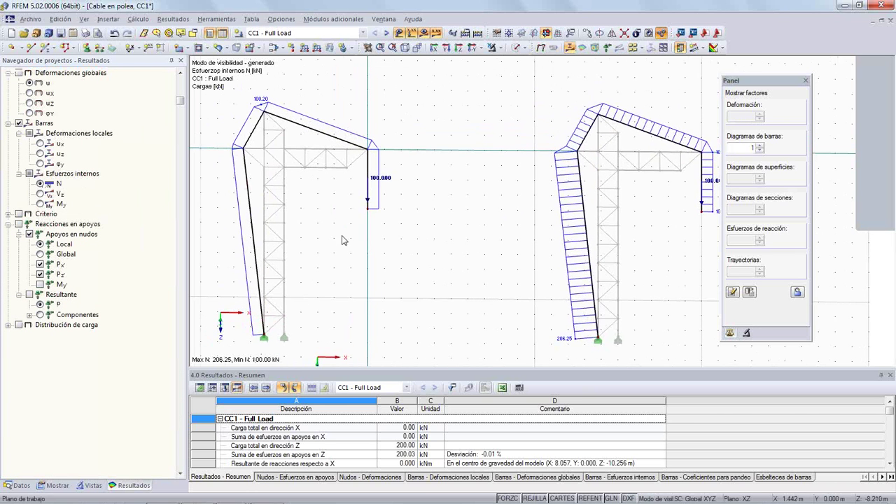
pyautogui.scroll(-3, 347, 241)
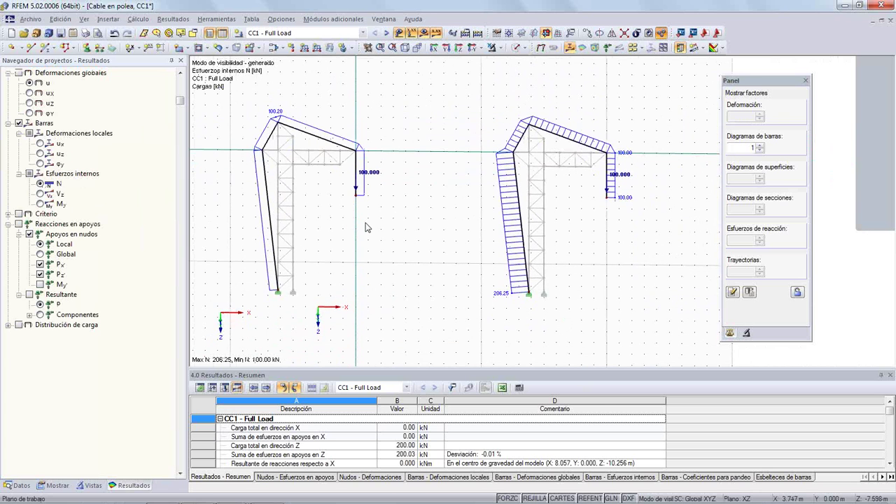
pyautogui.scroll(2, 366, 221)
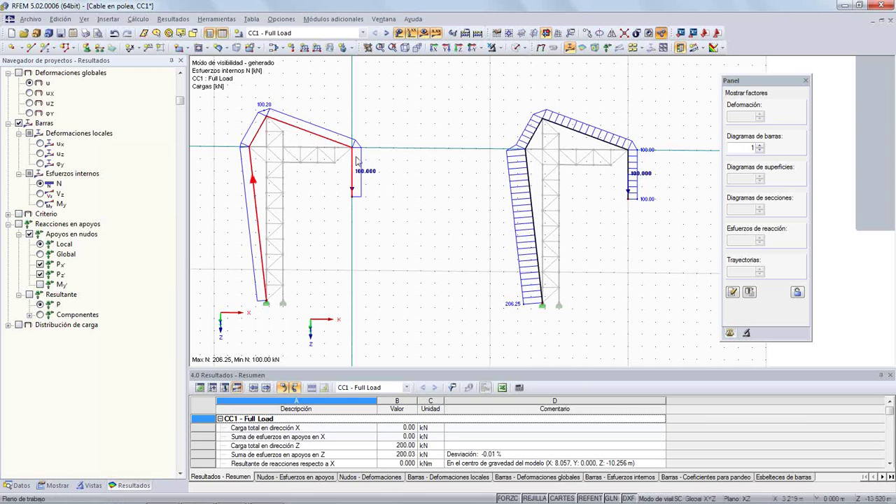
pyautogui.moveTo(368, 180)
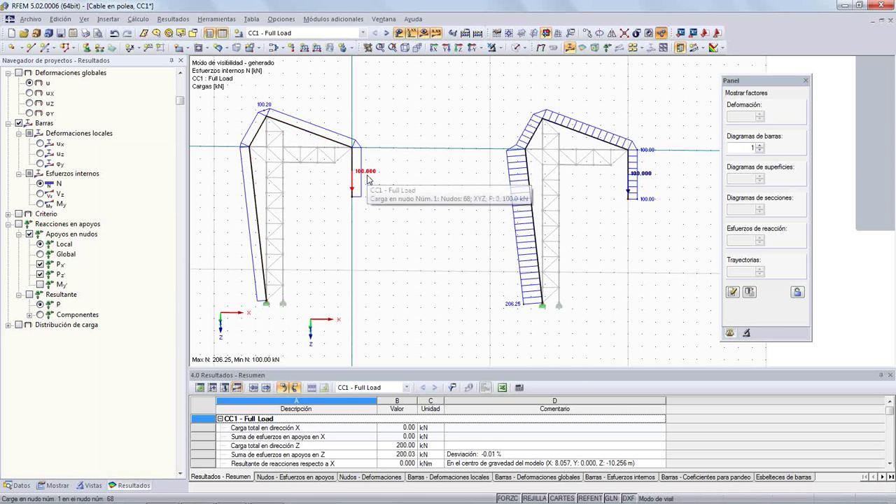
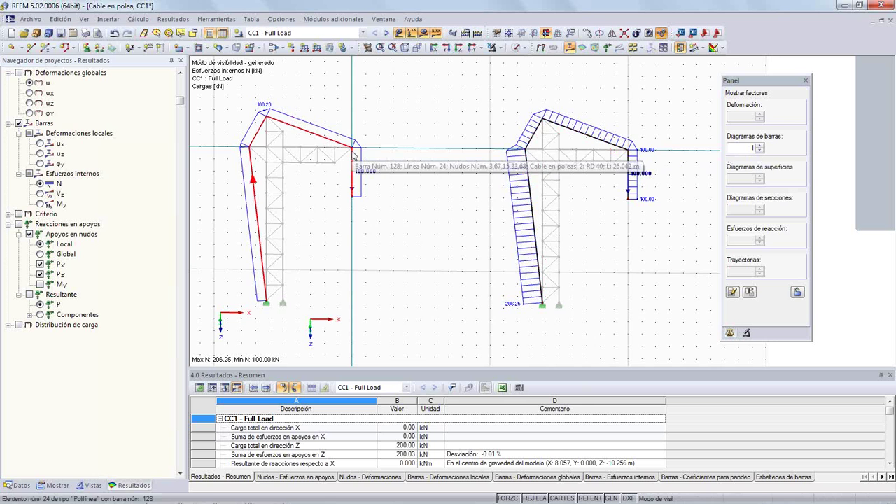
pyautogui.scroll(-2, 455, 147)
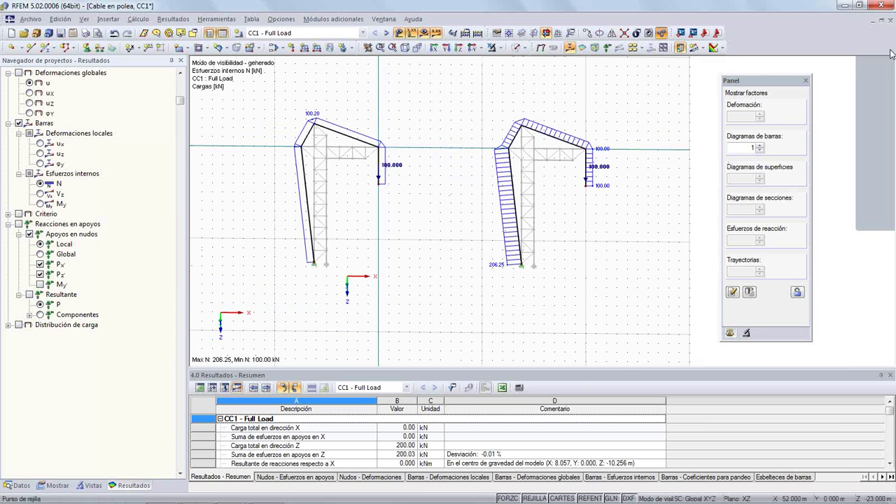
# Step: Close the Cable en polea model without saving the changes
pyautogui.click(888, 22)
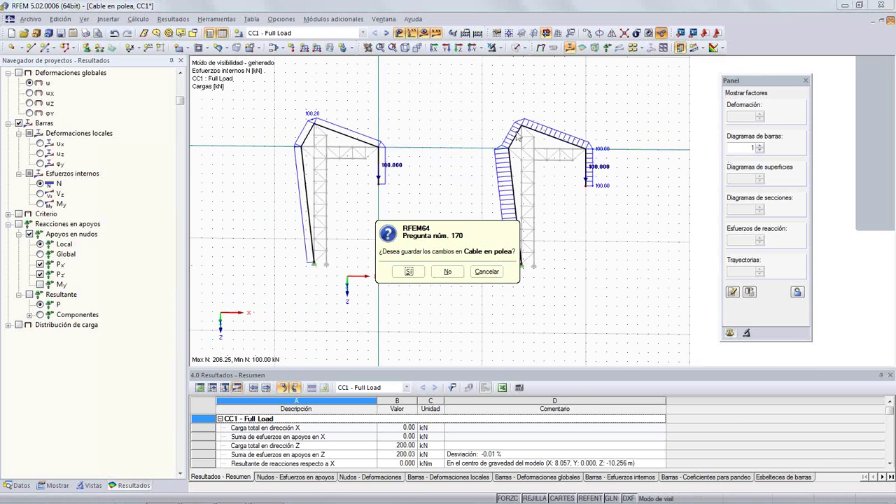
pyautogui.click(448, 272)
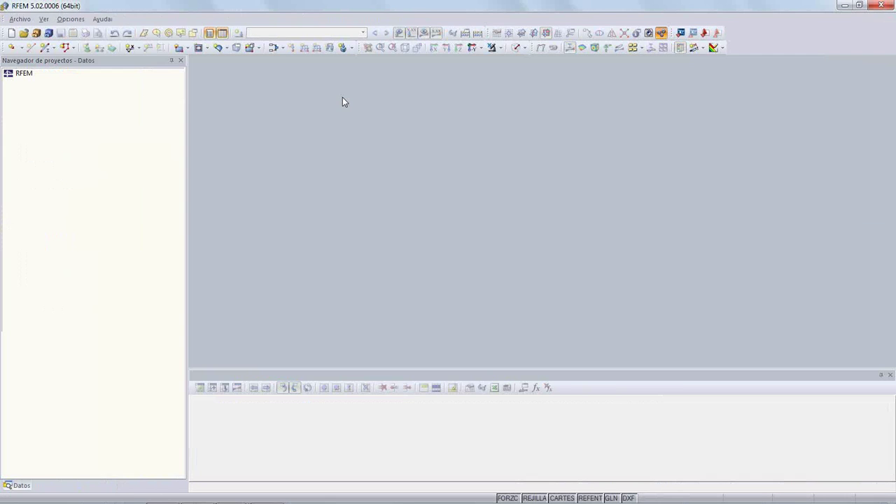
# Step: Open the model file Grua_Liebherr from the Seminario 7 en español folder
pyautogui.click(29, 20)
pyautogui.click(33, 44)
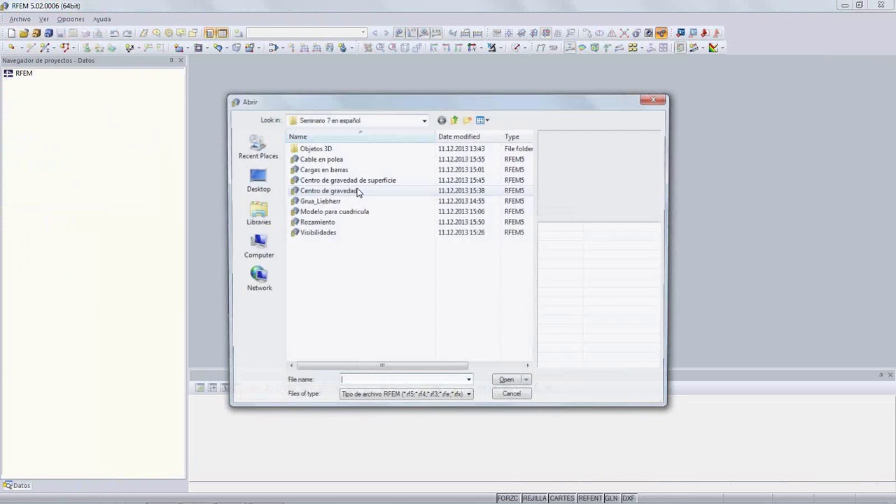
pyautogui.click(340, 202)
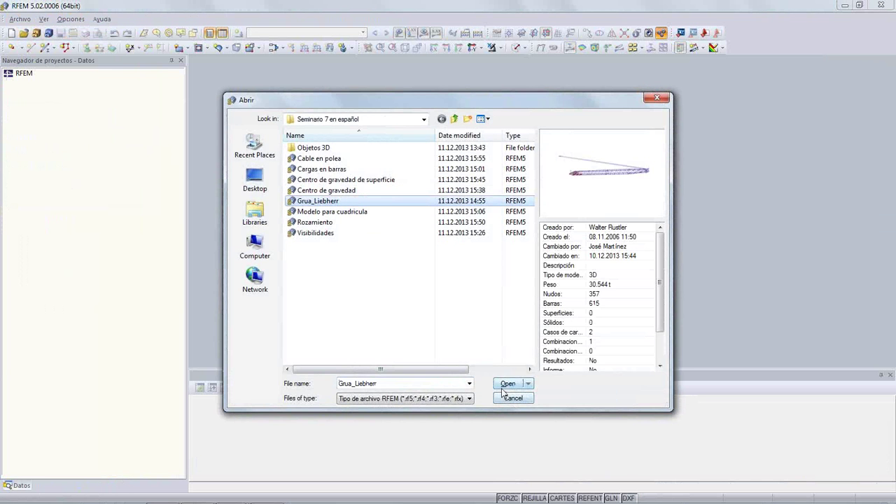
pyautogui.click(505, 386)
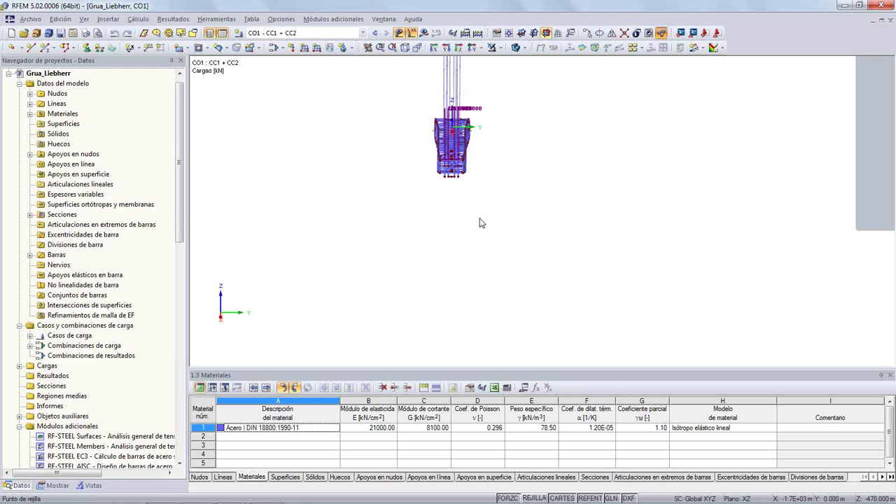
# Step: Make load case CC2 - Rotation the current load case for the crane model
pyautogui.moveTo(332, 160); pyautogui.dragTo(521, 282, button='middle')
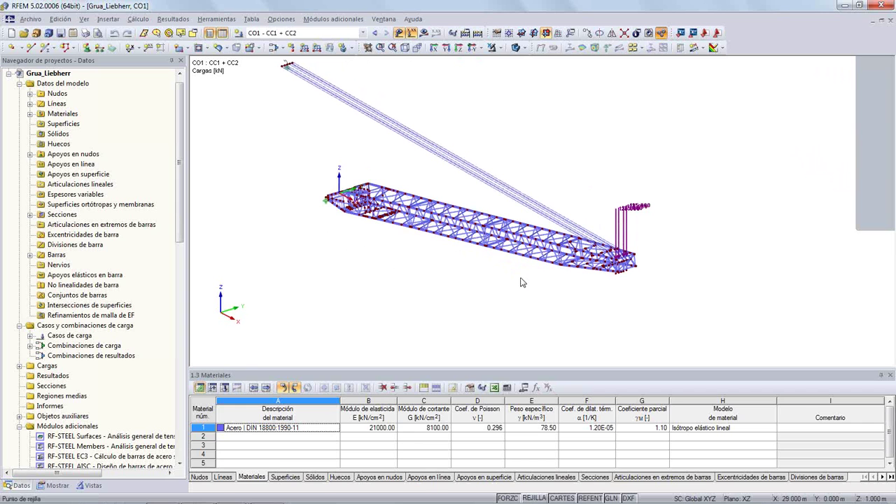
pyautogui.scroll(1, 443, 264)
pyautogui.moveTo(438, 282); pyautogui.dragTo(462, 318, button='middle')
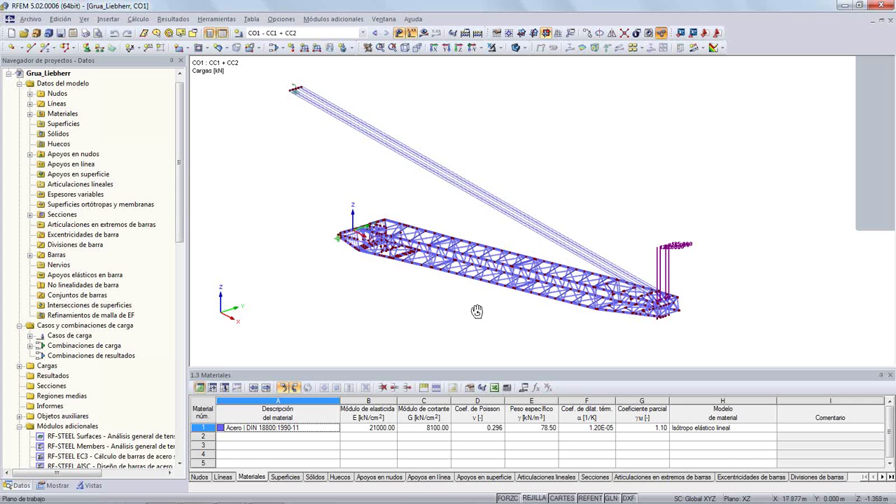
pyautogui.moveTo(477, 311); pyautogui.dragTo(488, 341, button='middle')
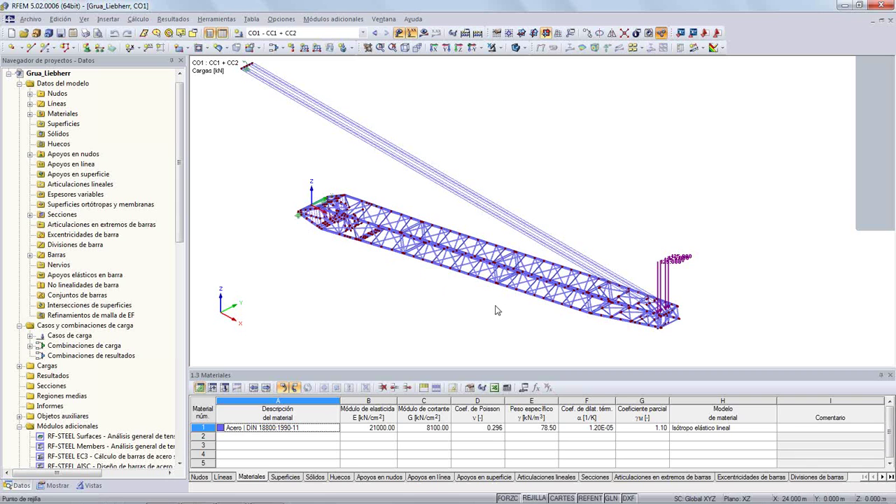
pyautogui.moveTo(495, 310); pyautogui.dragTo(477, 308, button='middle')
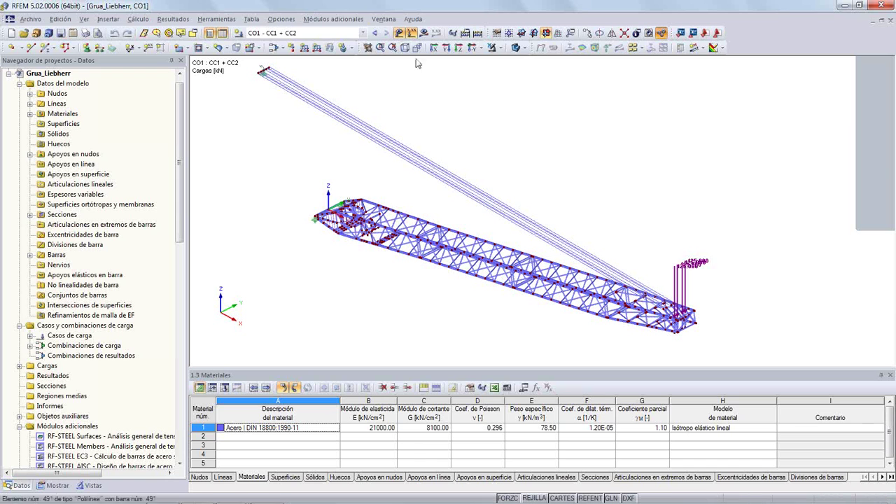
pyautogui.click(362, 32)
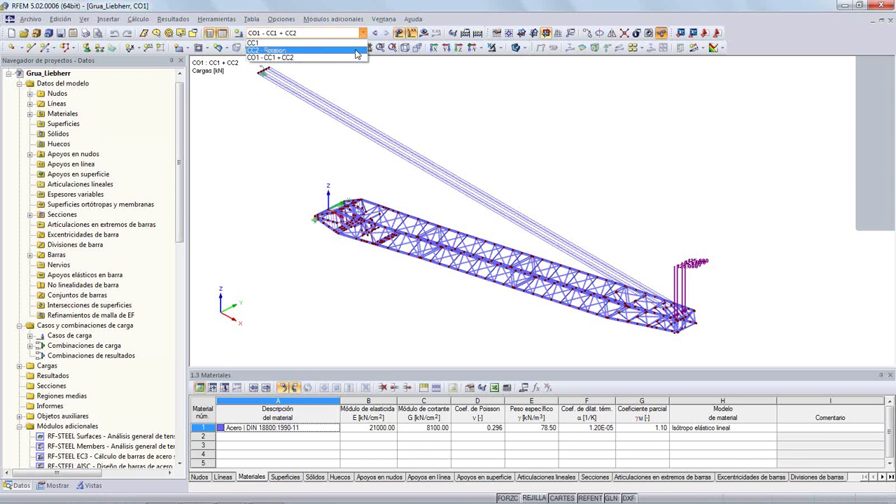
pyautogui.click(308, 50)
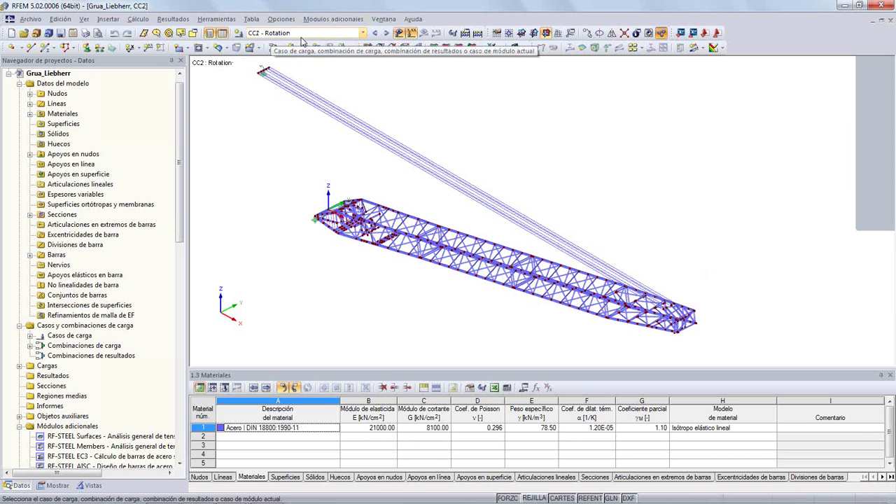
# Step: Start generating loads from motion, applied to all members with the rotation axis parallel to +Z
pyautogui.click(208, 21)
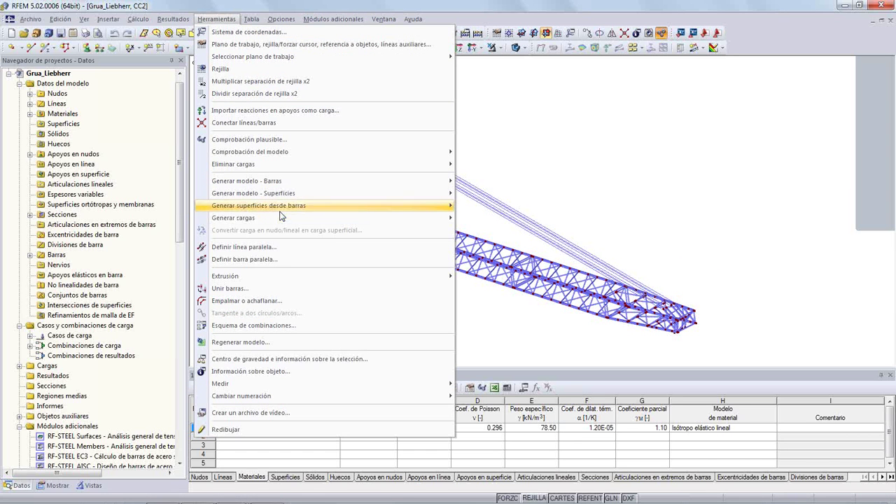
pyautogui.moveTo(341, 218)
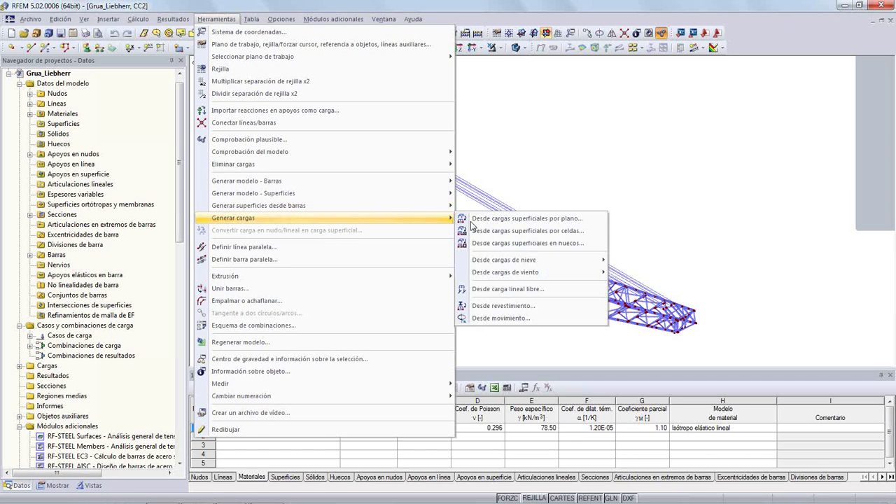
pyautogui.click(570, 318)
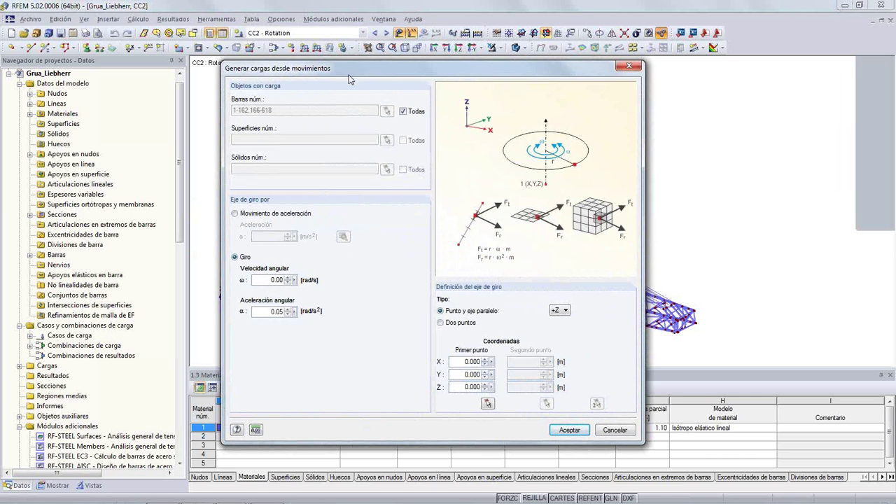
pyautogui.click(403, 111)
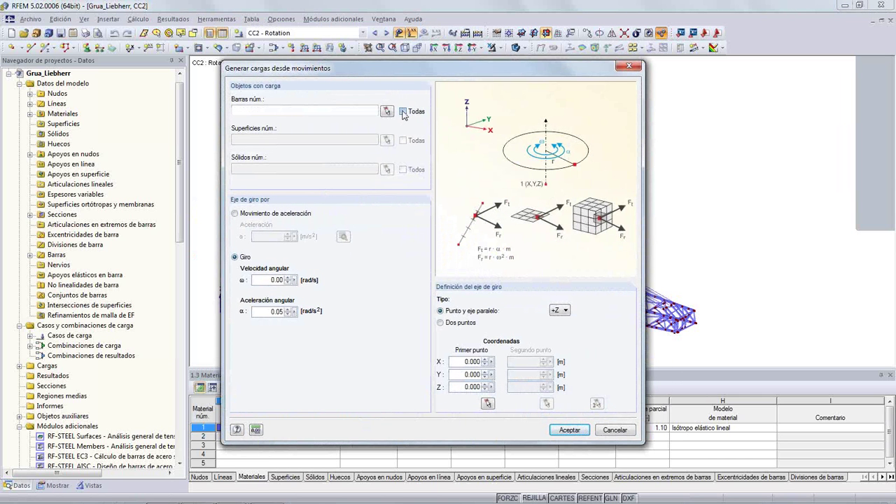
pyautogui.click(402, 111)
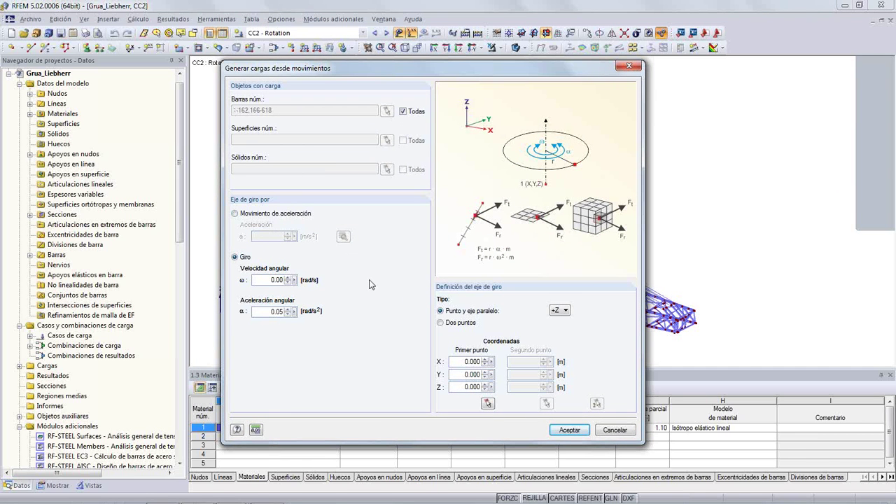
pyautogui.click(564, 312)
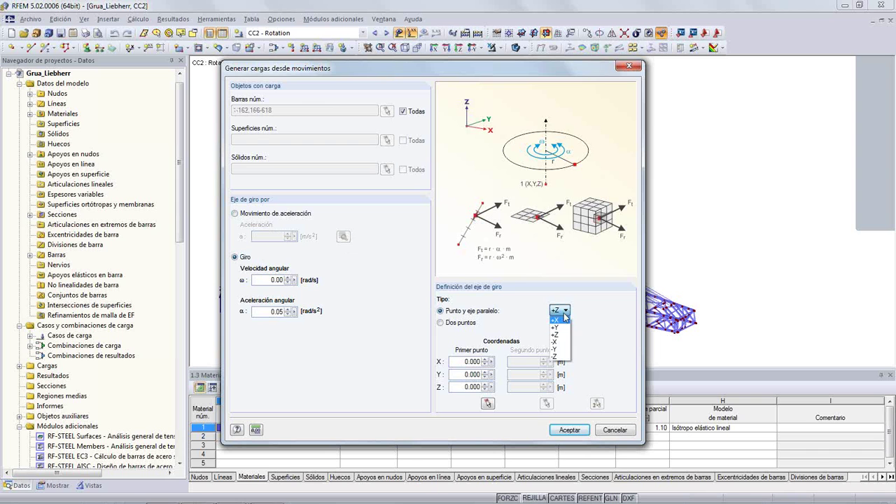
pyautogui.click(564, 312)
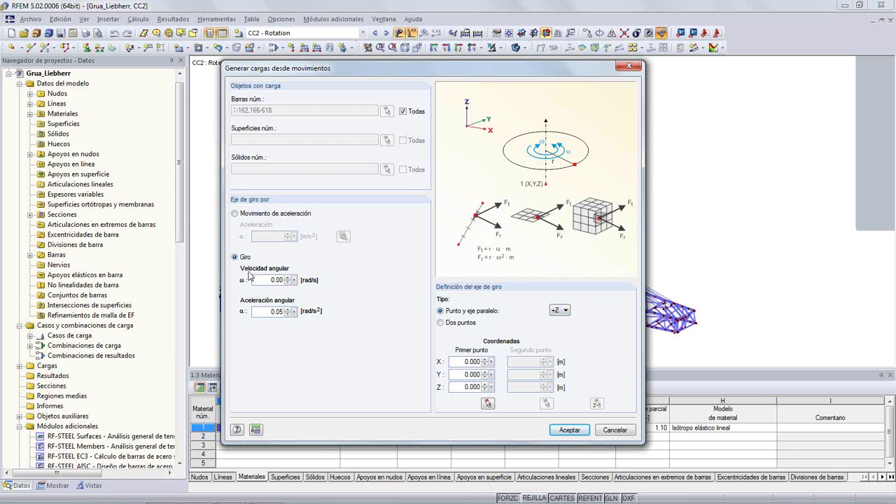
# Step: Define the motion as a rotation with an angular acceleration of 0.50 rad/s² and generate the load
pyautogui.click(235, 213)
pyautogui.click(235, 257)
pyautogui.moveTo(267, 311); pyautogui.dragTo(291, 316)
pyautogui.click(288, 313)
pyautogui.moveTo(271, 311); pyautogui.dragTo(294, 313)
pyautogui.write('0')
pyautogui.click(567, 431)
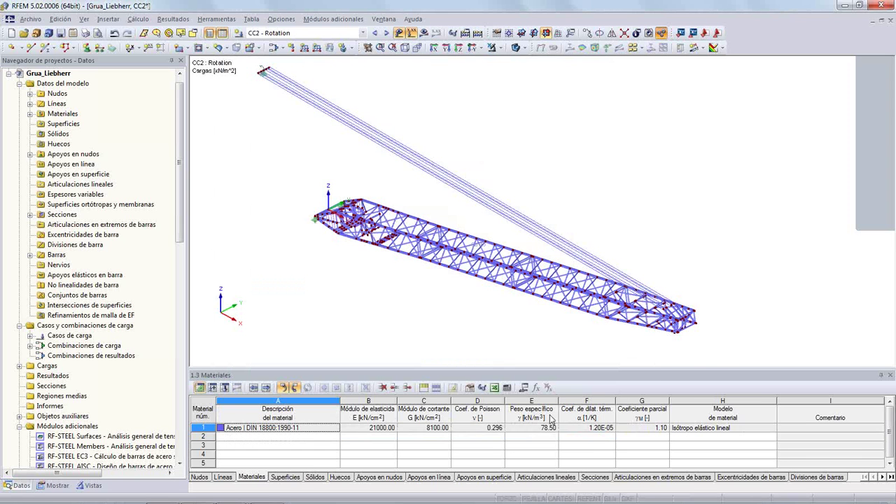
# Step: Edit the generated rotation load on the crane and set its angular acceleration to 0.05 rad/s²
pyautogui.scroll(5, 473, 245)
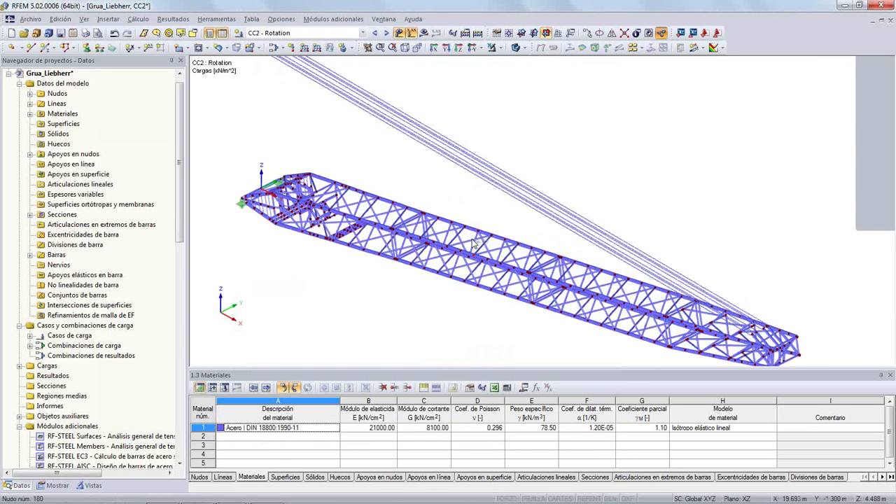
pyautogui.scroll(1, 502, 259)
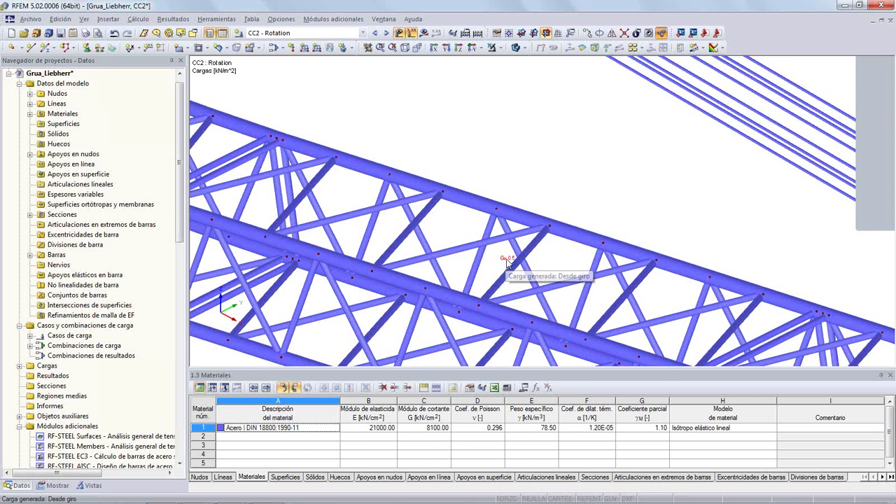
pyautogui.scroll(1, 507, 261)
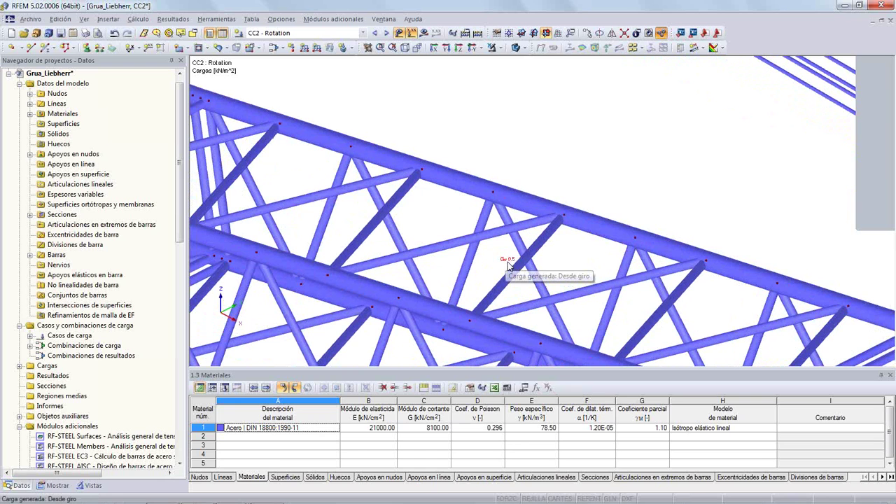
pyautogui.doubleClick(507, 262)
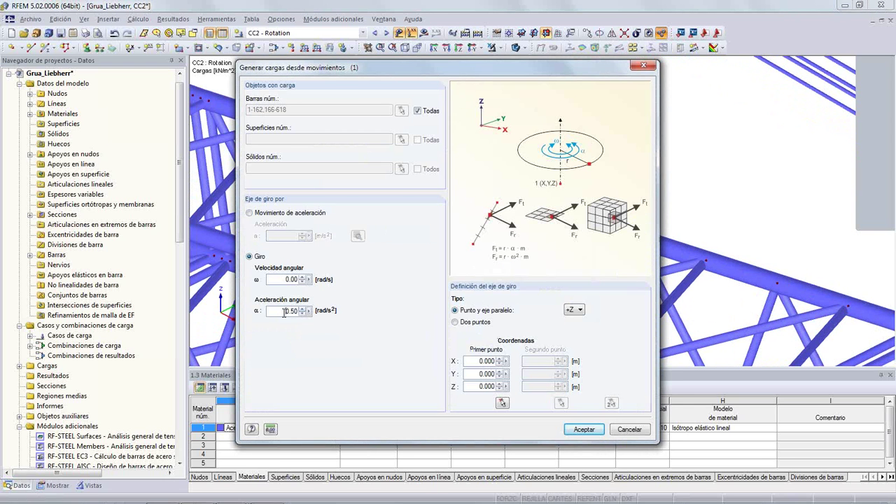
pyautogui.doubleClick(288, 311)
pyautogui.write('0.0')
pyautogui.click(583, 429)
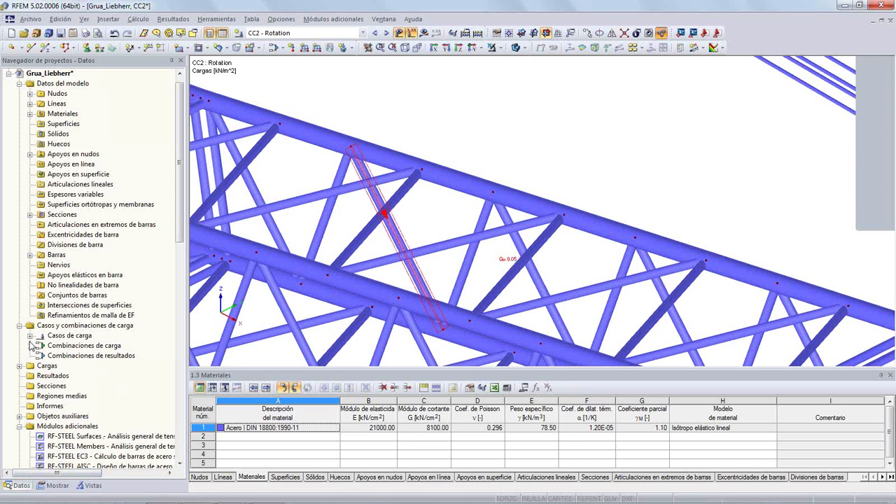
# Step: Find the generated rotation load among the CC2 loads in the project data and review its parameters without changing them
pyautogui.click(31, 335)
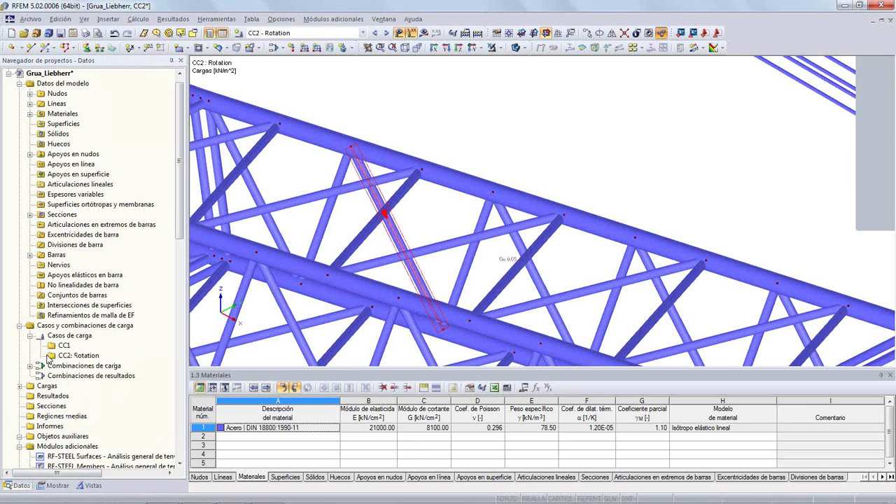
pyautogui.click(19, 387)
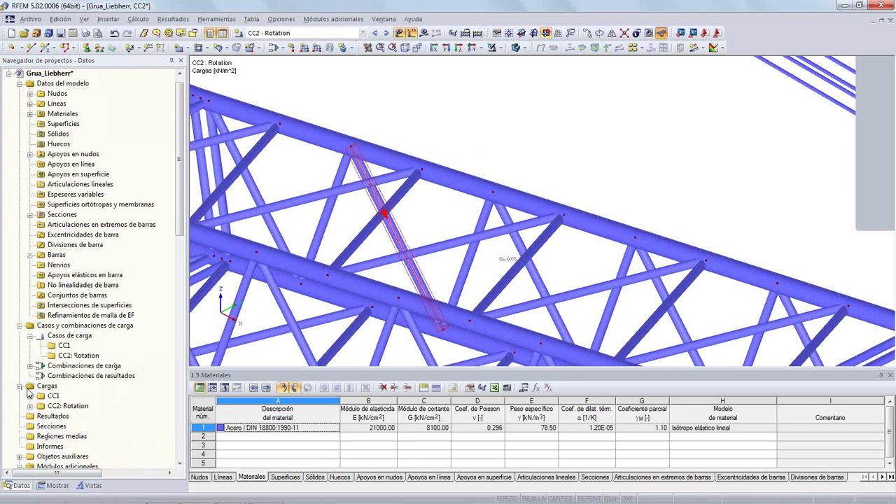
pyautogui.click(31, 406)
pyautogui.click(74, 456)
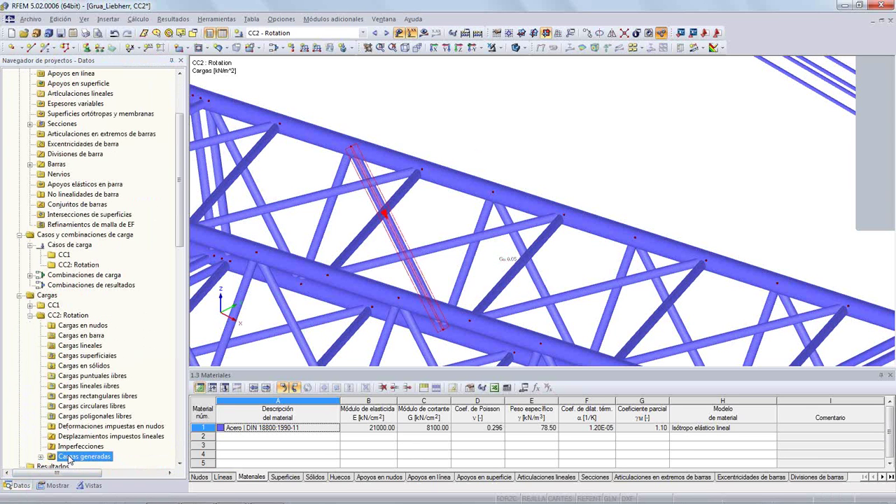
pyautogui.click(41, 456)
pyautogui.click(83, 456)
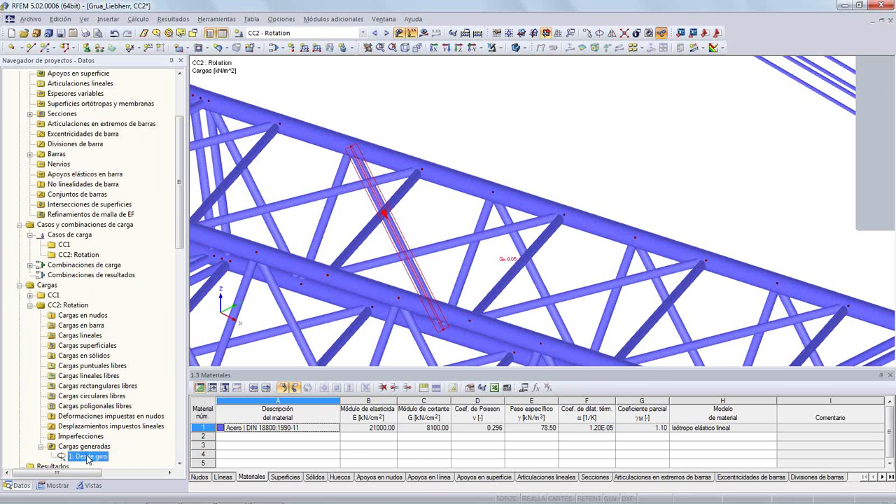
pyautogui.doubleClick(93, 457)
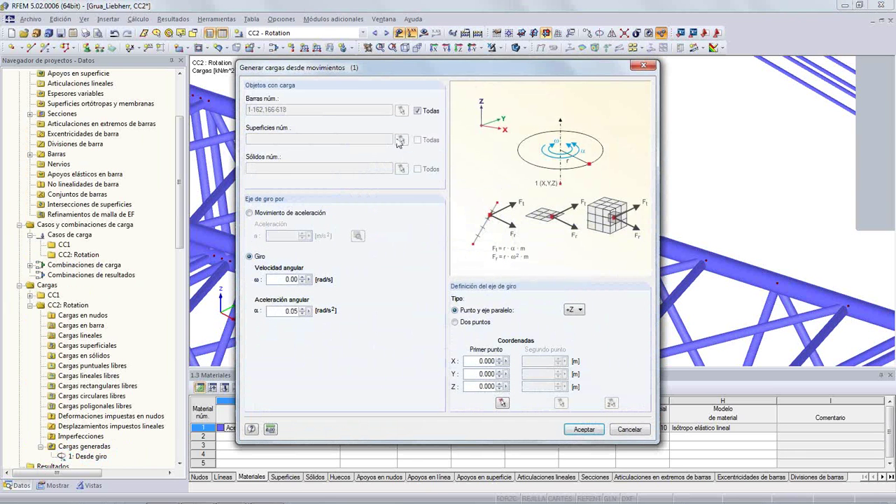
pyautogui.click(628, 430)
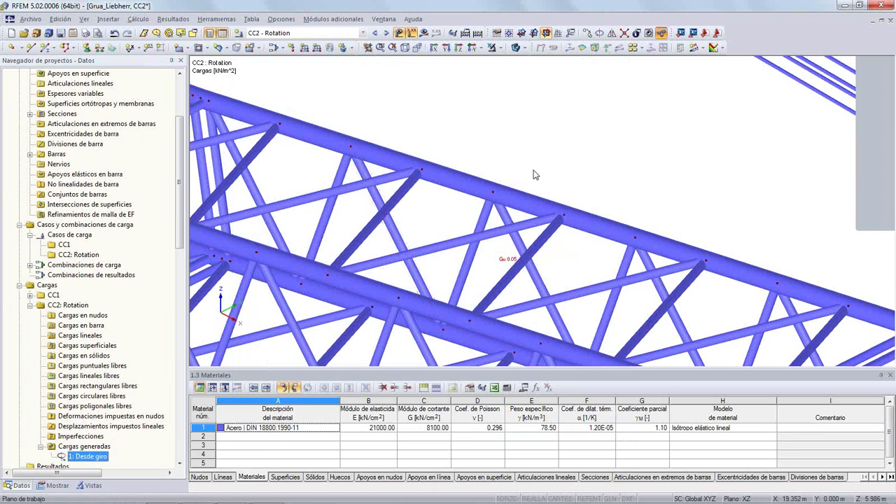
# Step: Calculate load case CC2 - Rotation and acknowledge the displacement and rotation limit warnings to show its results
pyautogui.scroll(-5, 532, 210)
pyautogui.scroll(-6, 530, 230)
pyautogui.scroll(1, 530, 228)
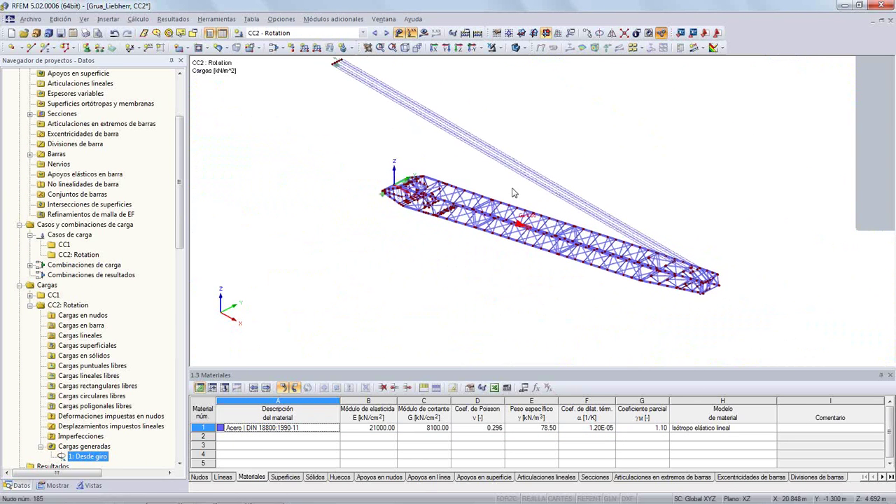
pyautogui.scroll(1, 485, 175)
pyautogui.moveTo(483, 176); pyautogui.dragTo(464, 206, button='middle')
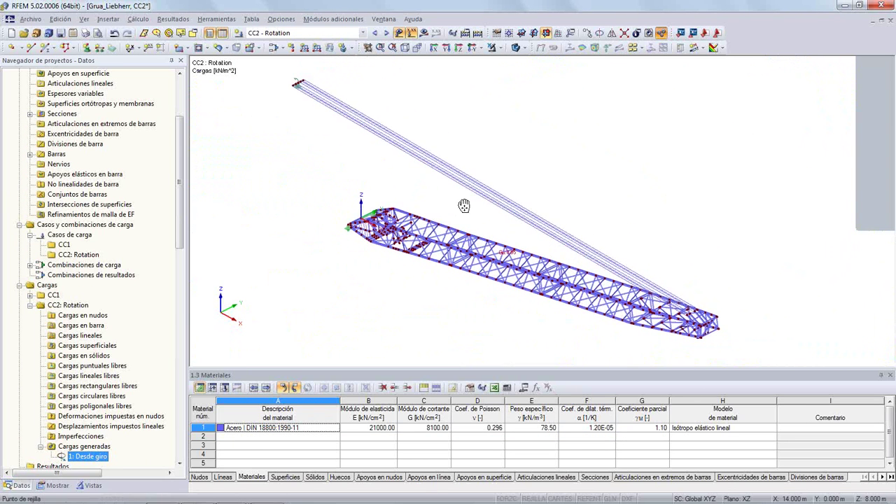
pyautogui.click(423, 33)
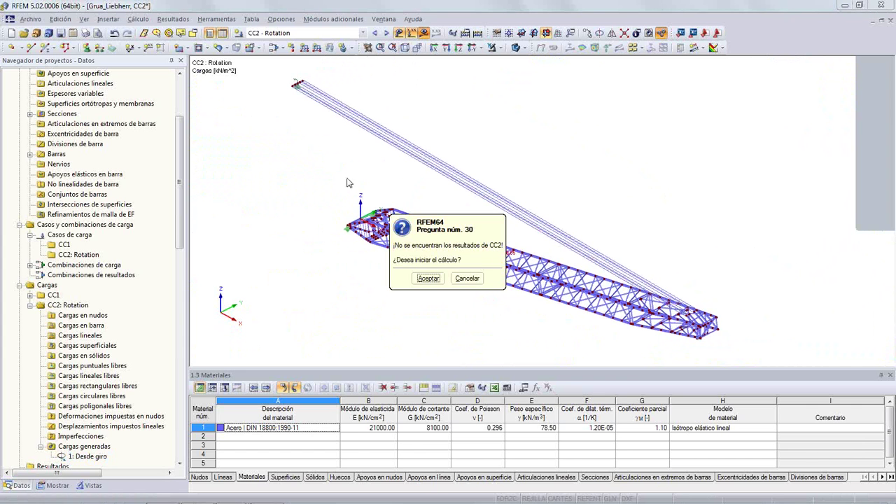
pyautogui.click(428, 278)
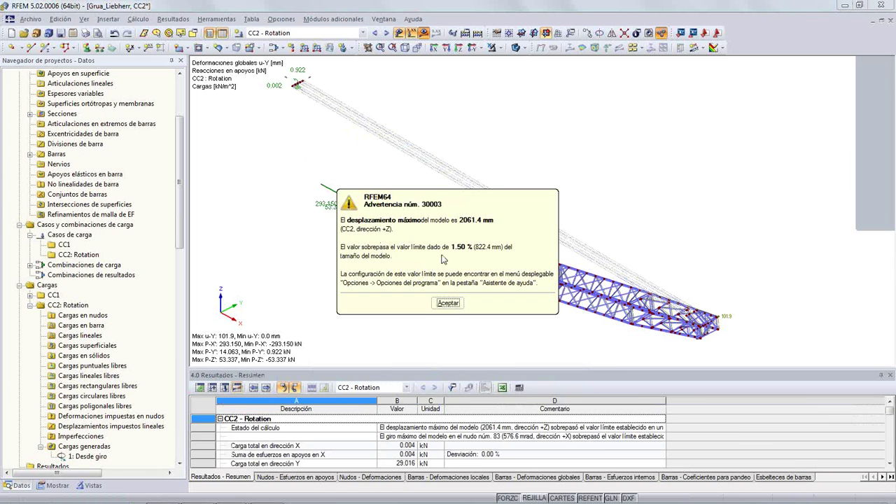
pyautogui.click(448, 303)
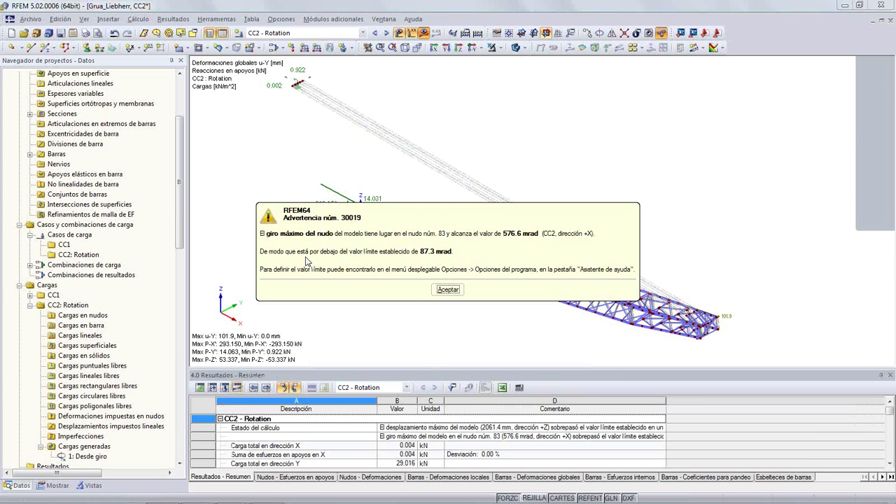
pyautogui.click(448, 289)
# Step: Examine the support reactions at the supported end of the crane's lattice boom
pyautogui.moveTo(441, 287); pyautogui.dragTo(404, 282, button='middle')
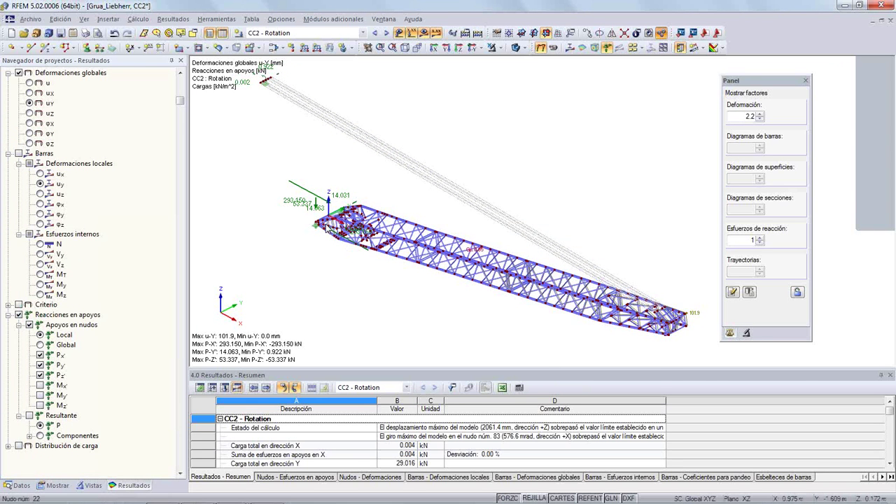
pyautogui.scroll(2, 326, 230)
pyautogui.scroll(3, 308, 210)
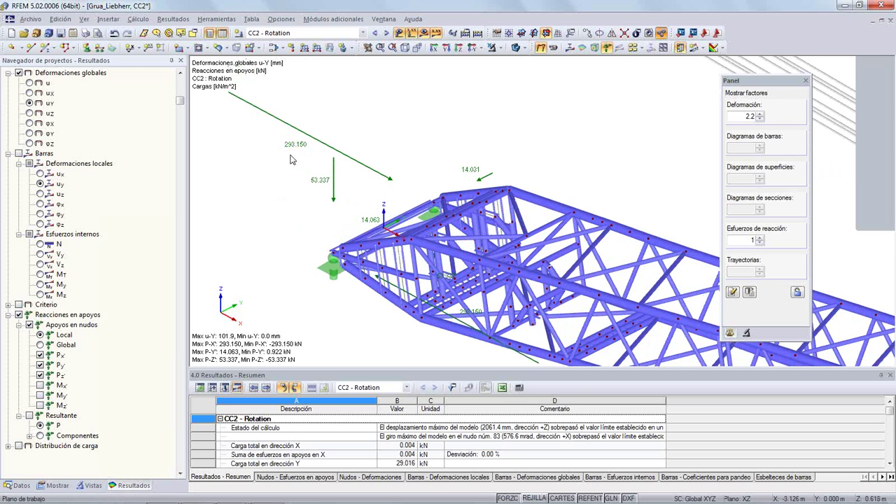
# Step: Display the total global deformation u for CC2 and examine the whole crane's deformed shape from several directions
pyautogui.click(29, 83)
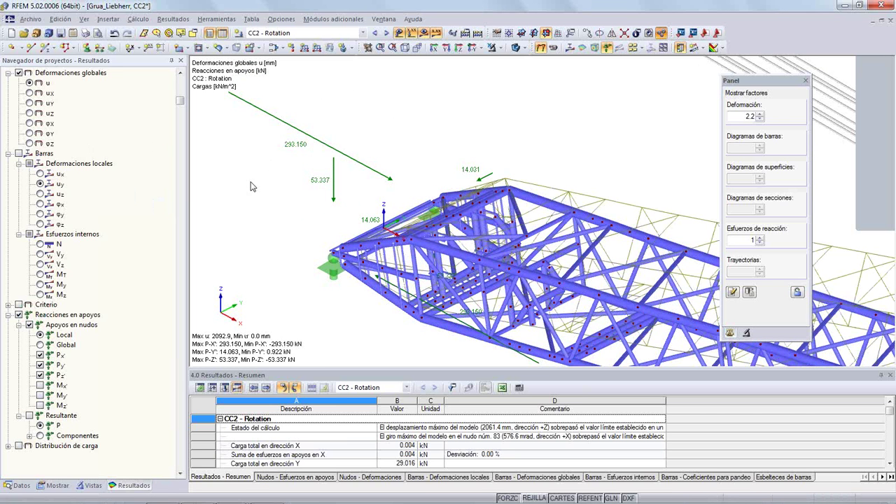
pyautogui.scroll(-5, 447, 263)
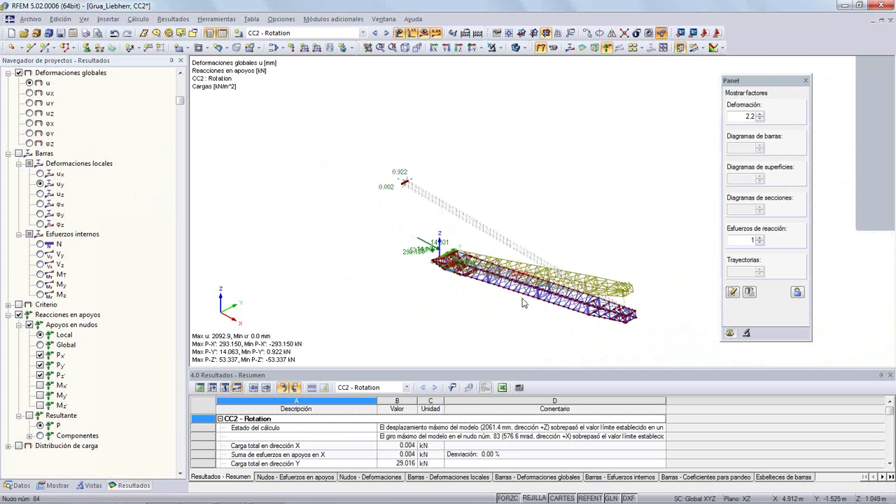
pyautogui.keyDown('ctrl'); pyautogui.moveTo(598, 338); pyautogui.dragTo(488, 297, button='middle'); pyautogui.keyUp('ctrl')
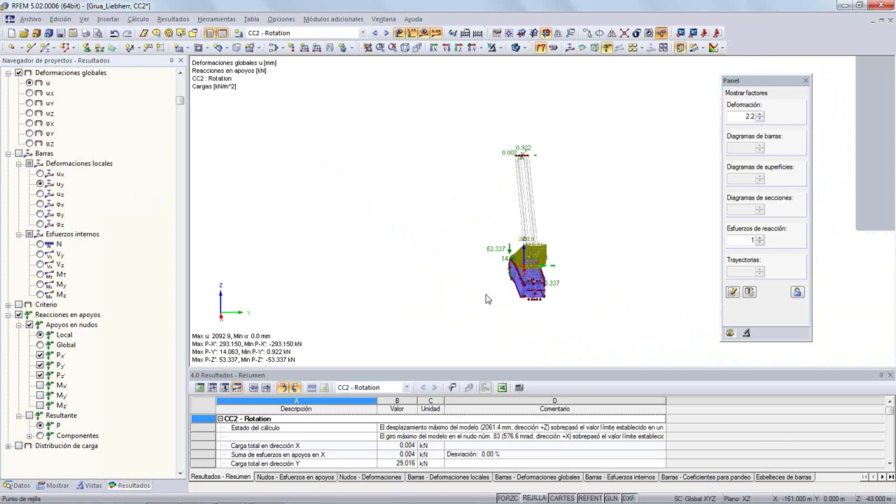
pyautogui.keyDown('ctrl'); pyautogui.moveTo(488, 299); pyautogui.dragTo(536, 306, button='middle'); pyautogui.keyUp('ctrl')
pyautogui.click(552, 49)
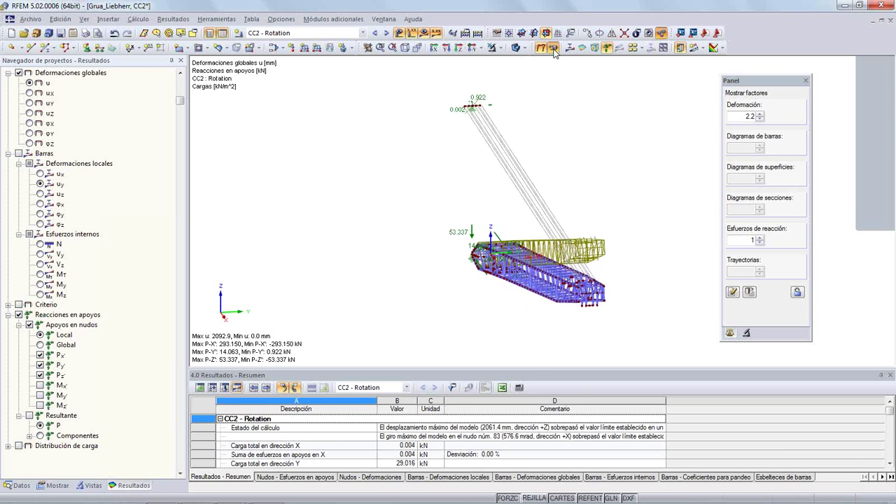
# Step: Show only the global deformation in Y for CC2 and raise the deformation display factor to 70.4
pyautogui.click(29, 103)
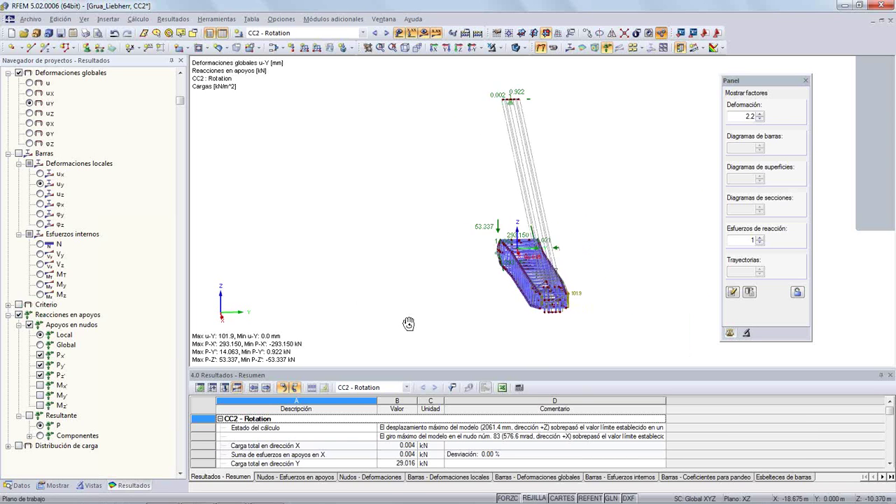
pyautogui.click(760, 115)
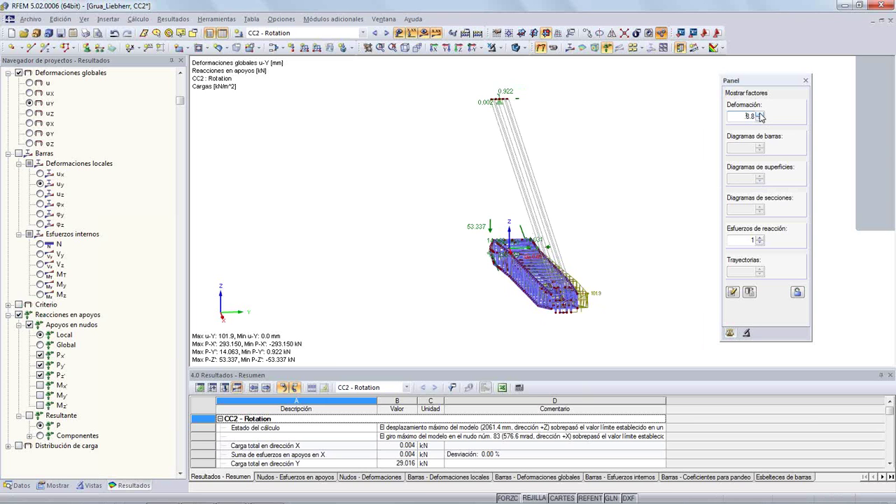
pyautogui.click(760, 114)
pyautogui.click(760, 115)
pyautogui.click(760, 114)
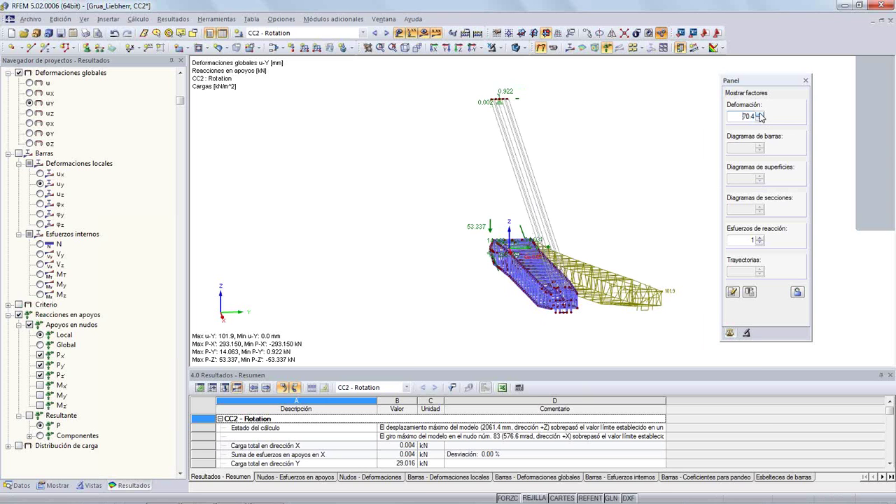
pyautogui.moveTo(651, 226); pyautogui.dragTo(610, 220, button='middle')
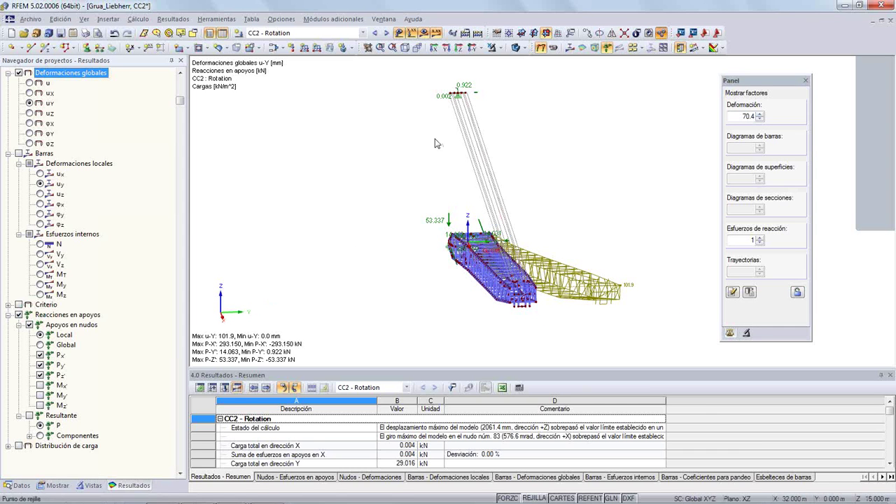
pyautogui.click(552, 49)
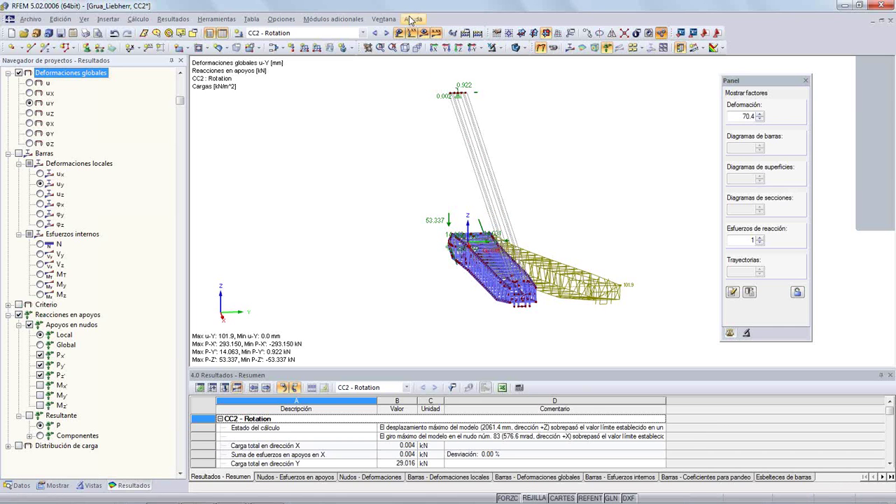
# Step: Switch to load case CC1, calculate its missing results and acknowledge the displacement and rotation limit warnings
pyautogui.click(362, 33)
pyautogui.click(358, 44)
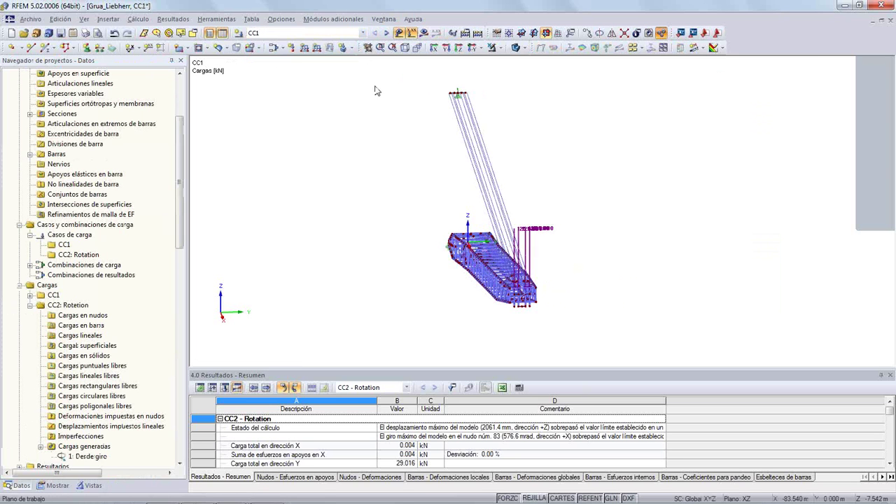
pyautogui.moveTo(431, 198); pyautogui.dragTo(390, 195, button='middle')
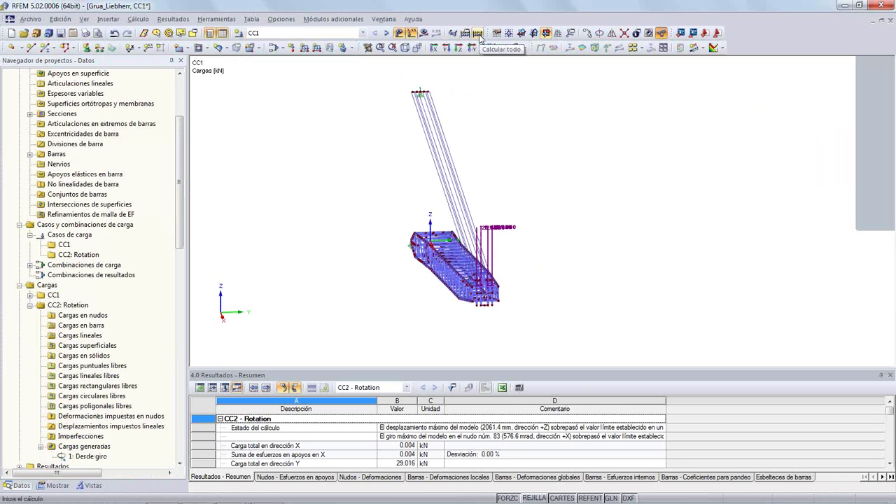
pyautogui.click(423, 33)
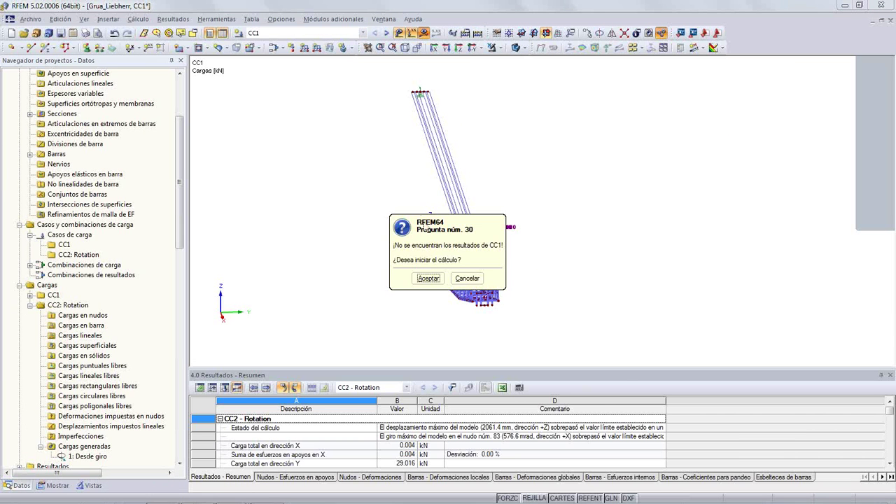
pyautogui.click(427, 278)
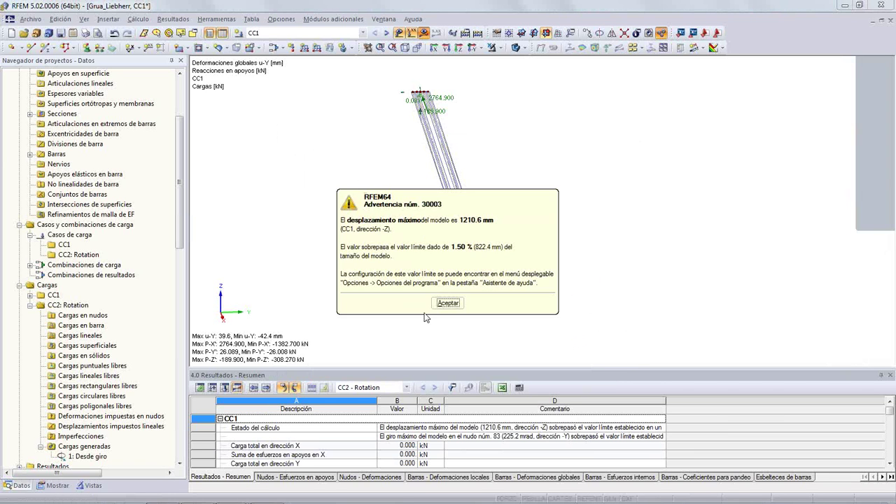
pyautogui.click(448, 302)
pyautogui.click(447, 297)
# Step: Display the total global deformation u of the crane under CC1
pyautogui.moveTo(382, 282); pyautogui.dragTo(371, 285, button='middle')
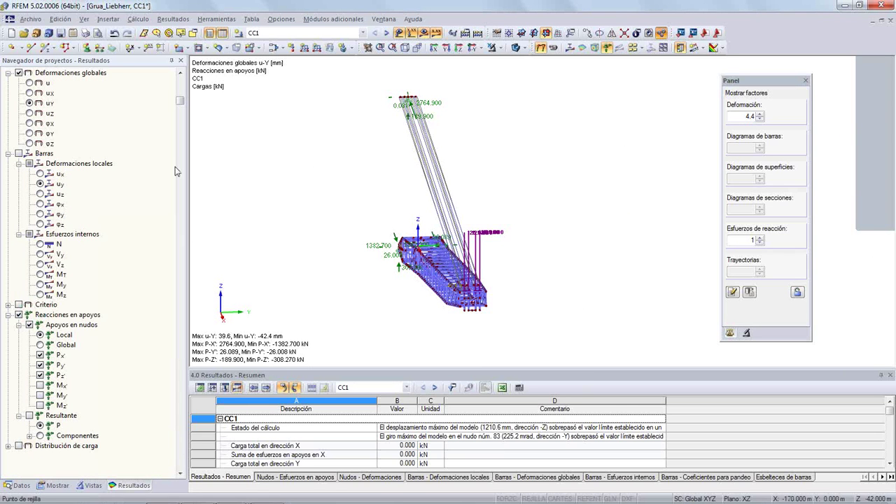
pyautogui.click(29, 82)
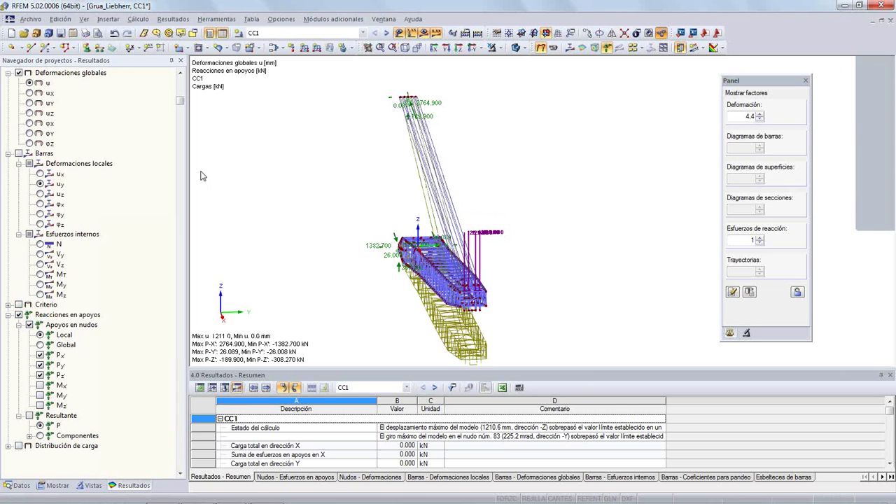
pyautogui.moveTo(382, 282); pyautogui.dragTo(350, 259, button='middle')
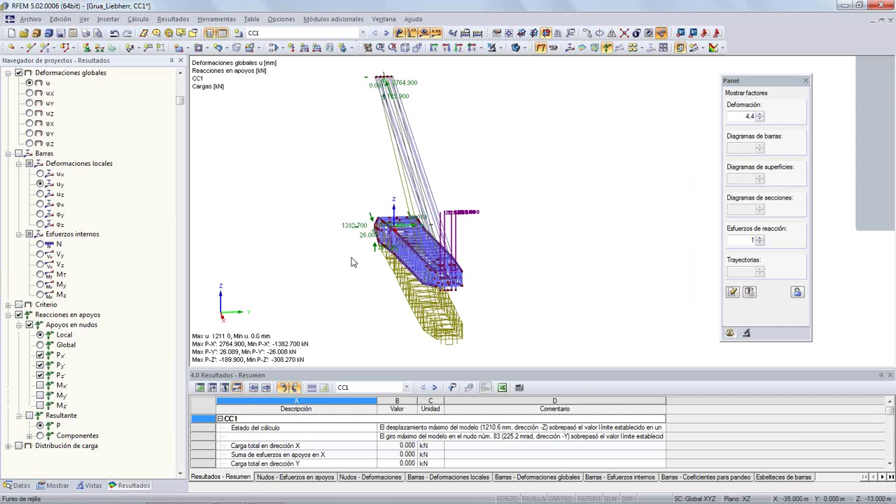
# Step: Switch to load combination CO1 - CC1 + CC2, calculate it and acknowledge the limit warnings
pyautogui.click(361, 33)
pyautogui.click(335, 63)
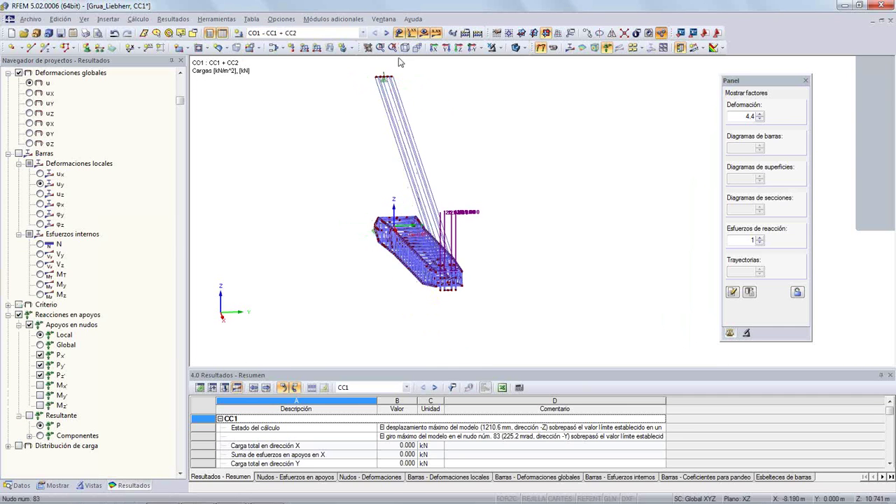
pyautogui.click(436, 33)
pyautogui.click(427, 278)
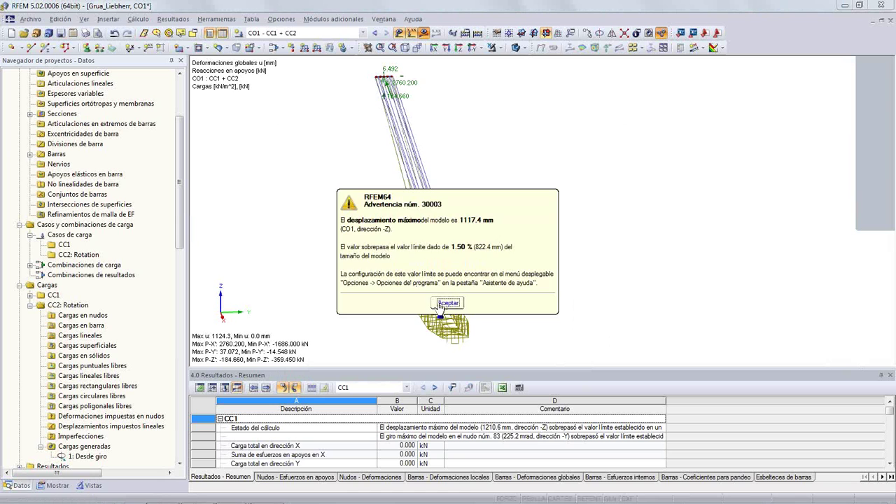
pyautogui.click(445, 306)
pyautogui.click(448, 290)
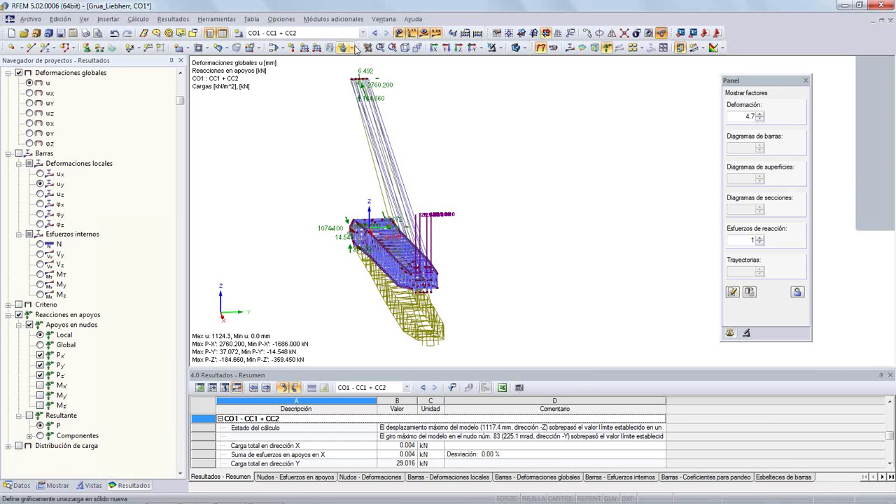
# Step: Compare the CO1 global deformations in X and Y, and return to the total deformation u
pyautogui.click(30, 93)
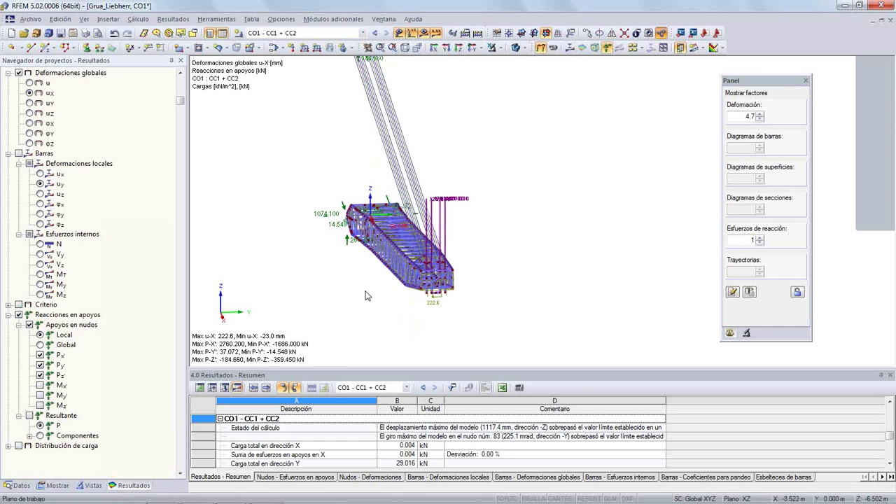
pyautogui.click(29, 103)
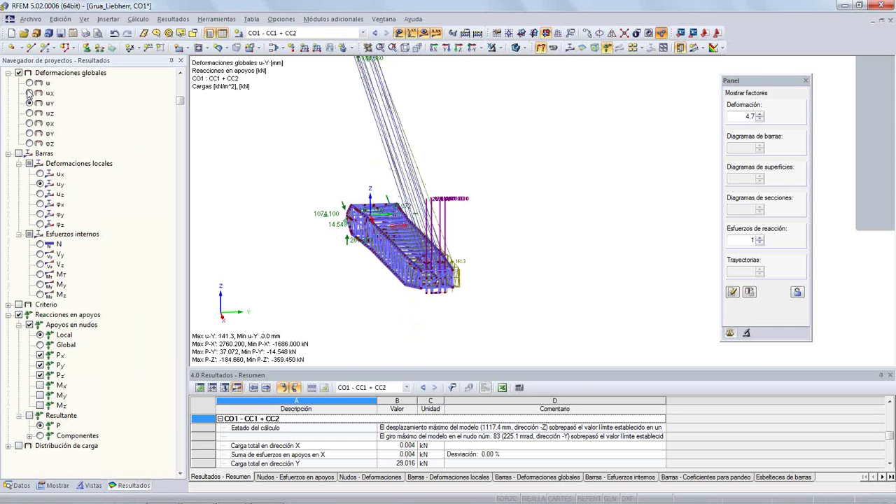
pyautogui.click(29, 83)
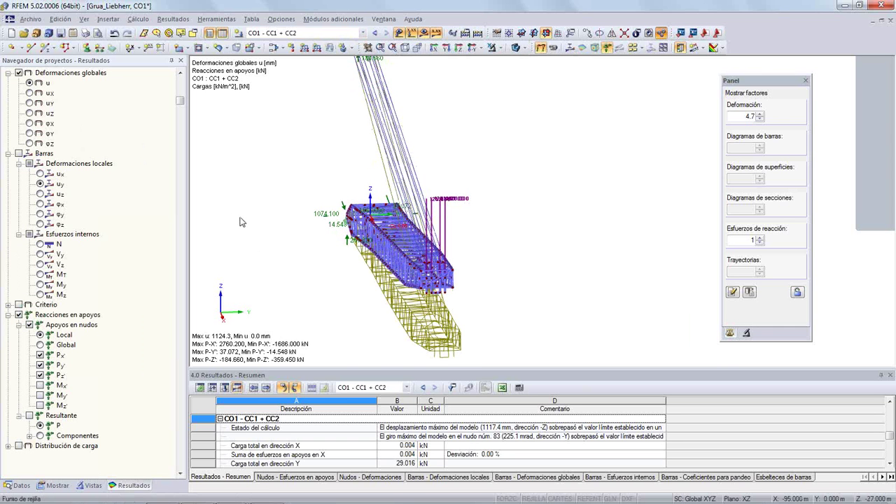
# Step: Set the deformation display factor to 9.4 and examine the crane's deformed shape under CO1 from the front and side
pyautogui.click(760, 115)
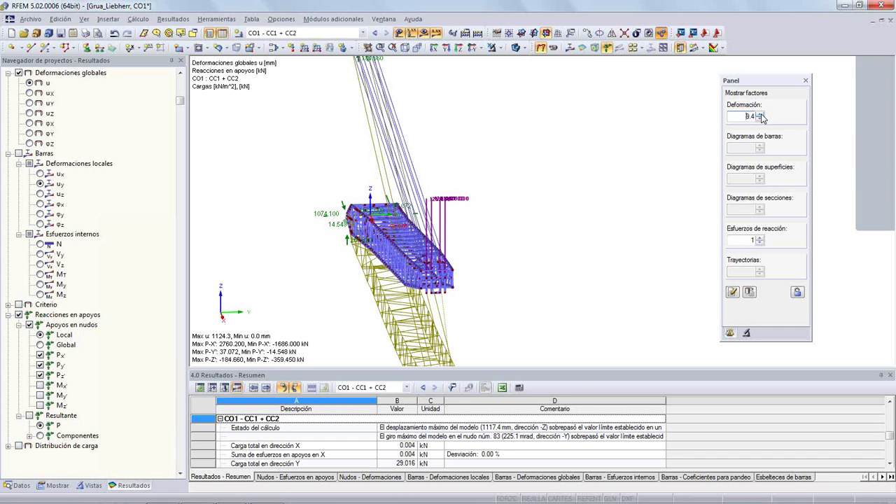
pyautogui.moveTo(562, 240); pyautogui.dragTo(534, 195, button='middle')
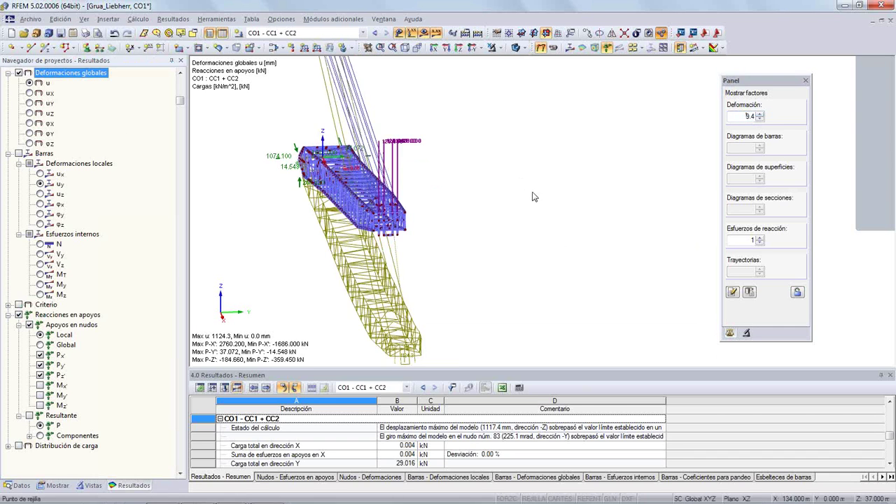
pyautogui.keyDown('ctrl'); pyautogui.moveTo(544, 228); pyautogui.dragTo(545, 201, button='middle'); pyautogui.keyUp('ctrl')
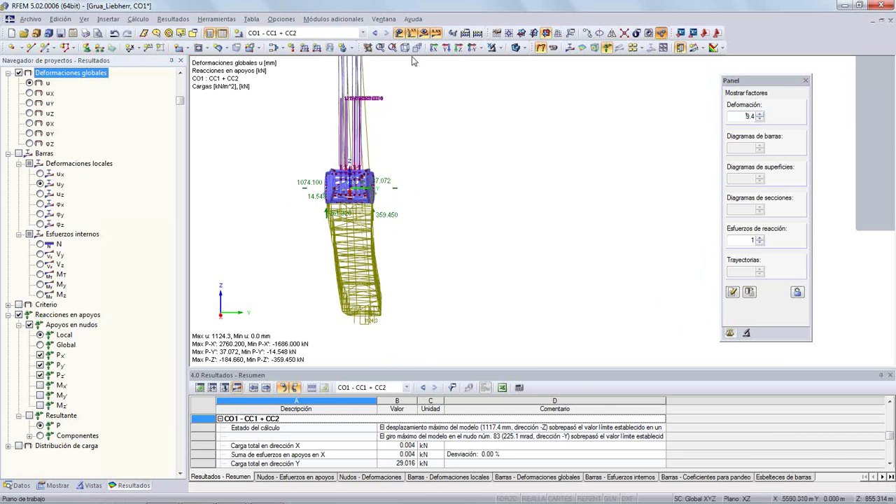
pyautogui.click(553, 48)
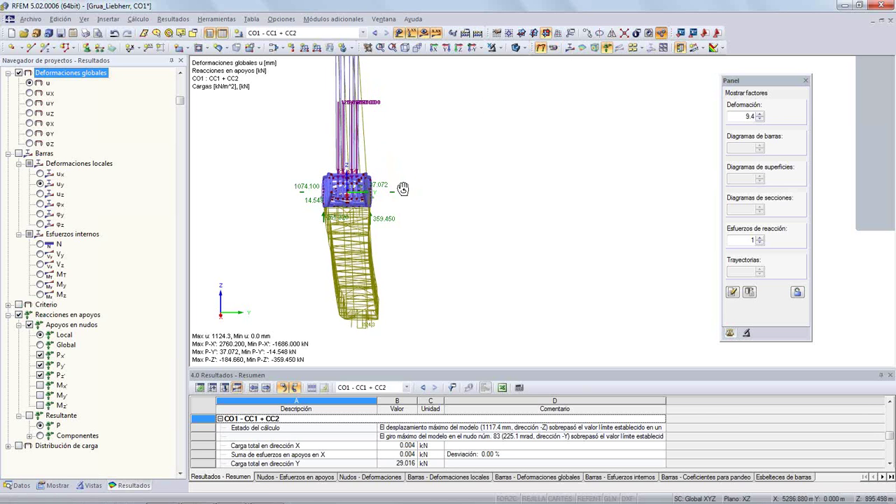
pyautogui.scroll(-1, 537, 265)
pyautogui.moveTo(556, 212); pyautogui.dragTo(587, 278, button='middle')
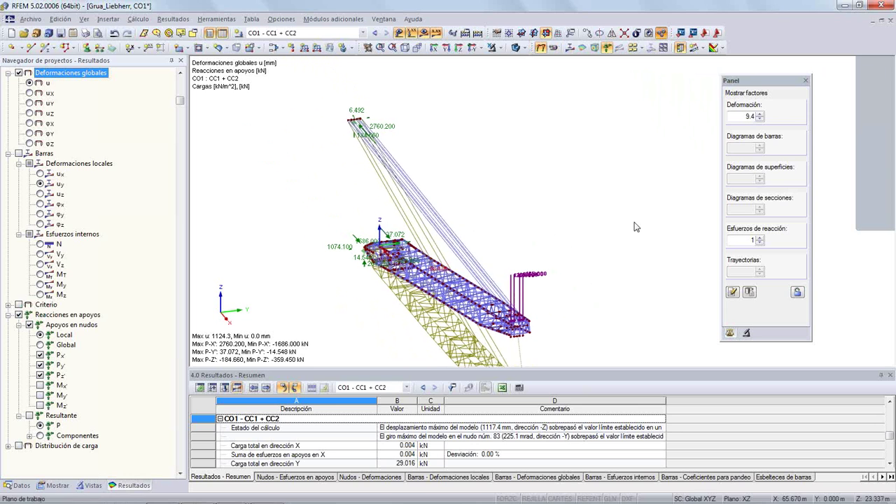
# Step: Close the Grua_Liebherr model without saving its changes and open the model Cargas en barras
pyautogui.click(889, 21)
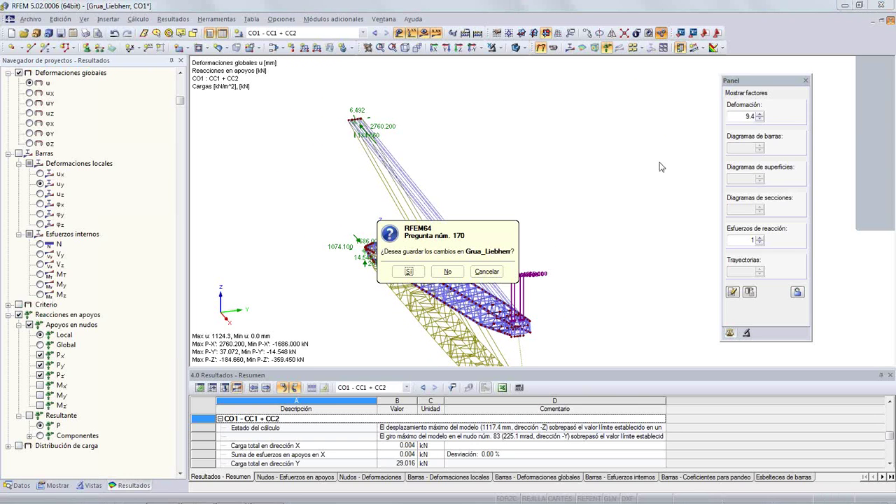
pyautogui.click(446, 273)
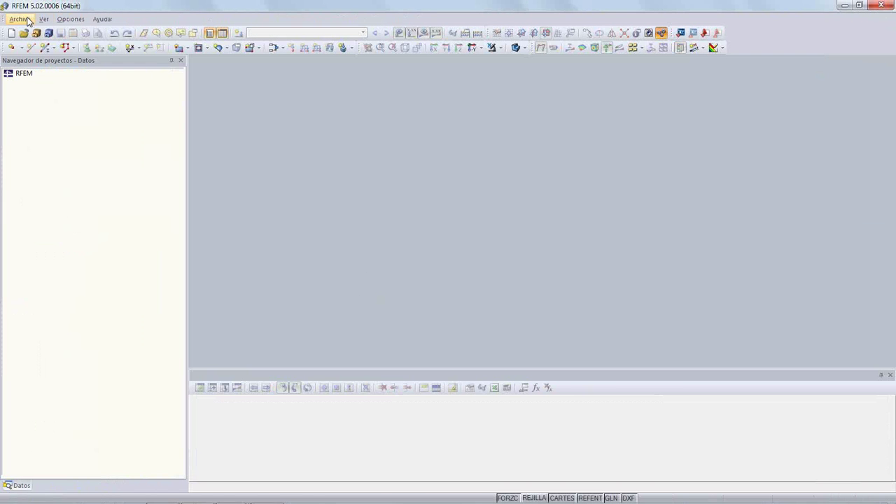
pyautogui.click(27, 21)
pyautogui.click(32, 41)
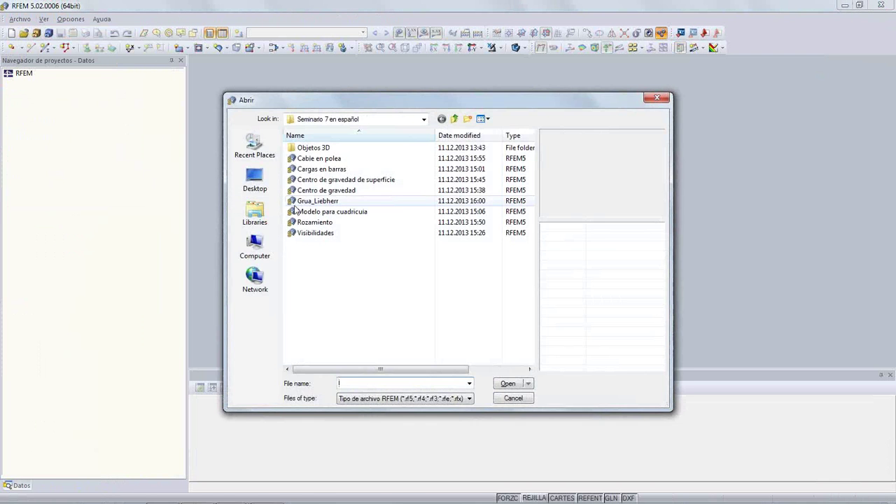
pyautogui.click(316, 169)
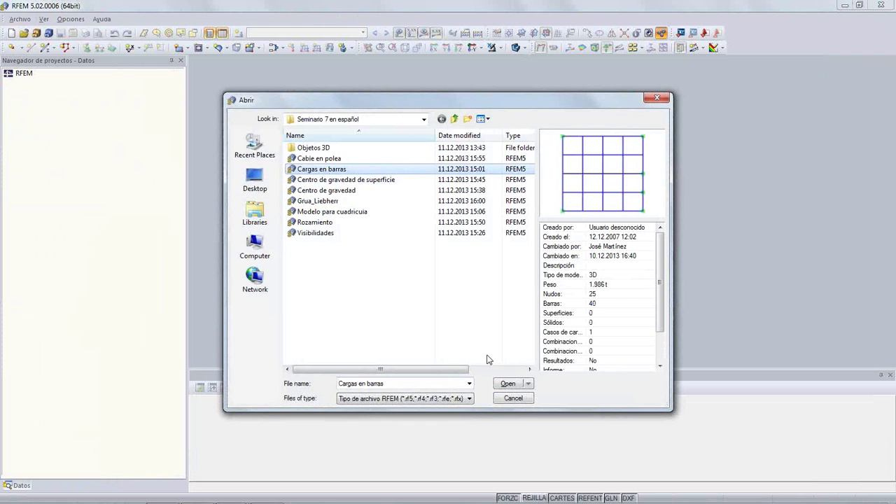
pyautogui.click(508, 386)
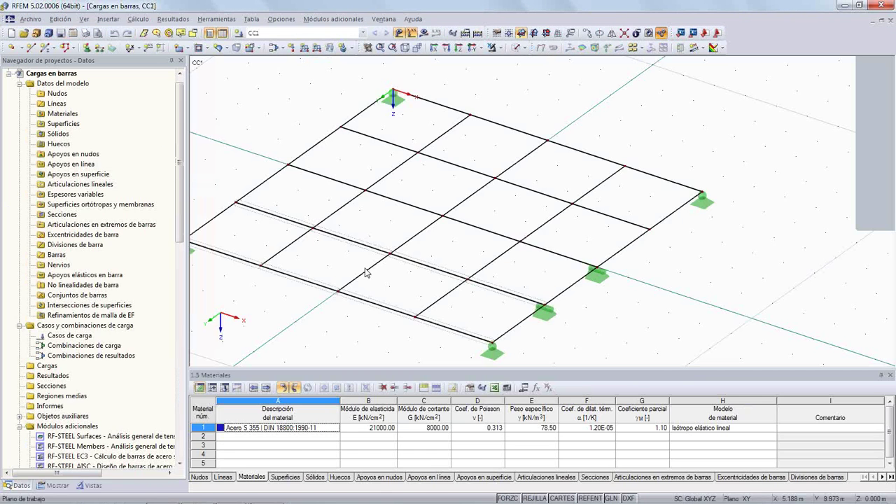
# Step: Bring the whole beam grid into view and display its members as a rendered solid model
pyautogui.moveTo(335, 246); pyautogui.dragTo(366, 254, button='middle')
pyautogui.scroll(-2, 378, 272)
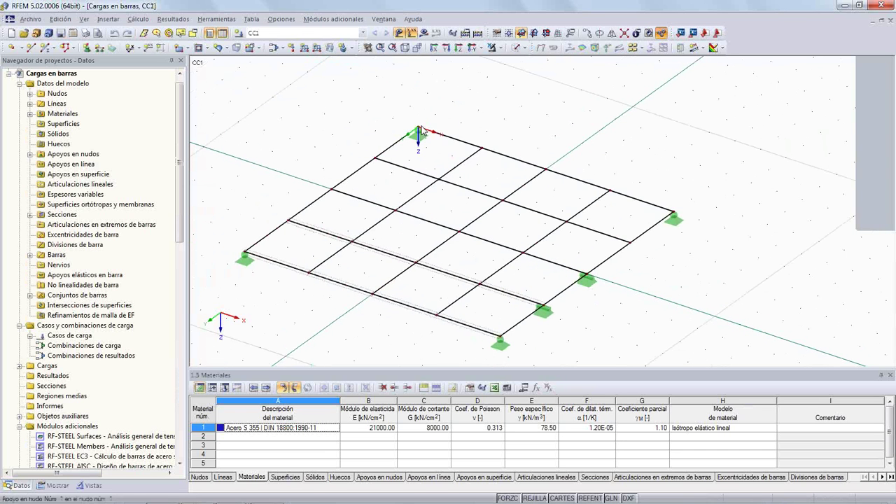
pyautogui.click(515, 48)
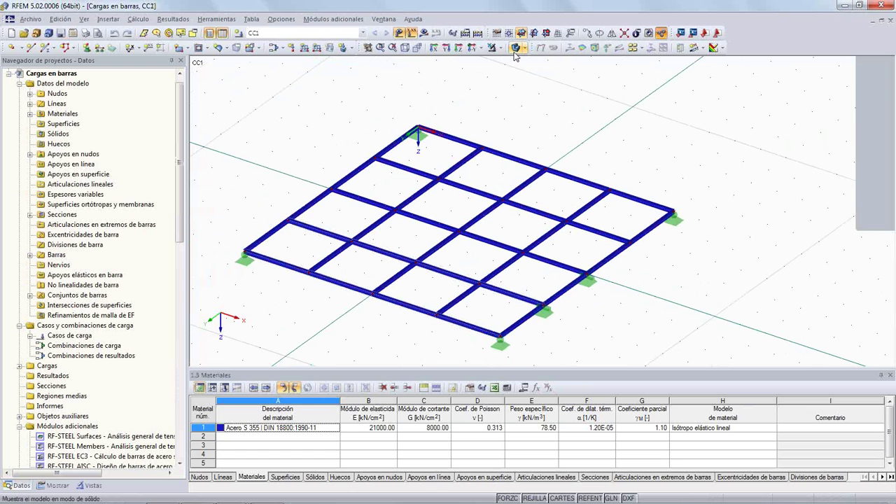
pyautogui.click(515, 47)
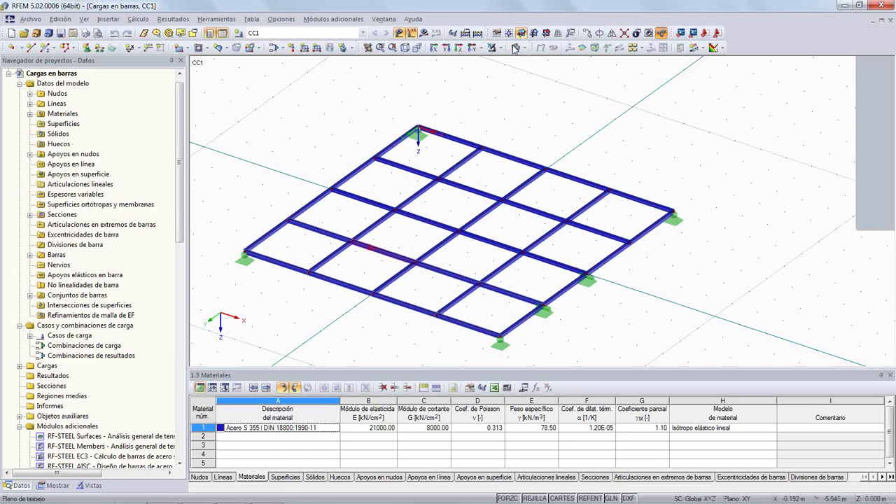
# Step: Display the beam grid as a wireframe and select the first member of the middle beam for loading
pyautogui.click(515, 48)
pyautogui.scroll(3, 371, 247)
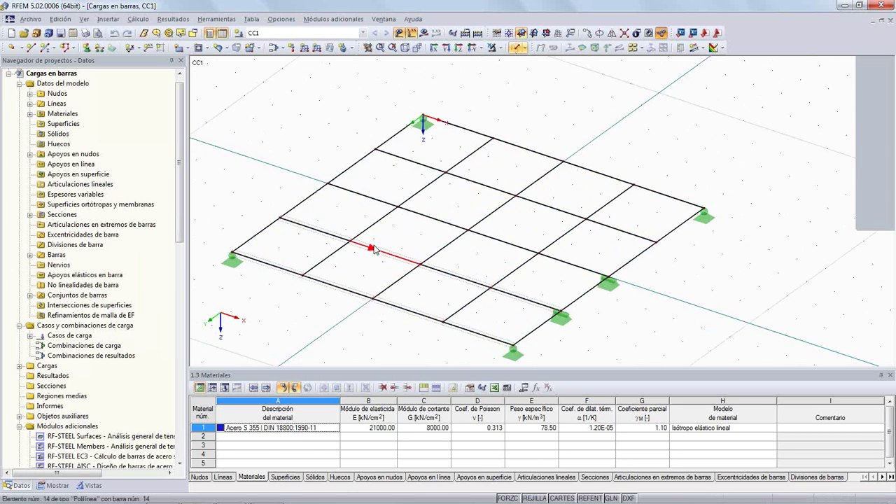
pyautogui.click(374, 190)
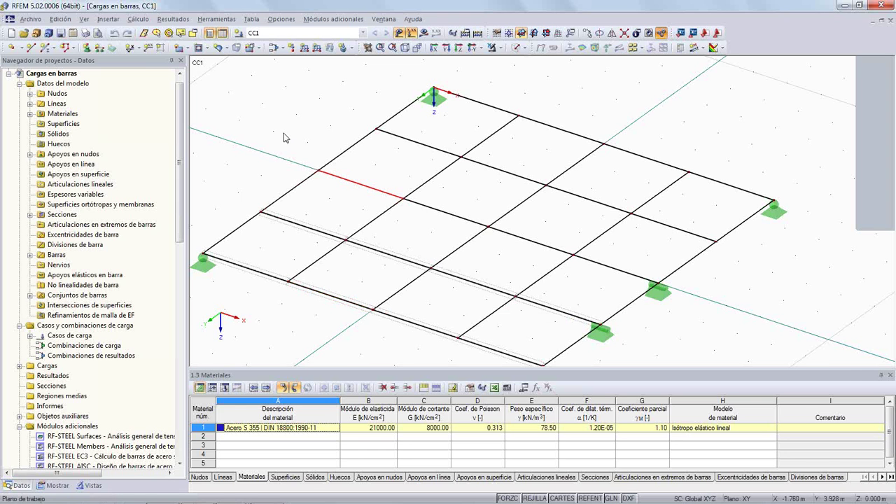
pyautogui.moveTo(280, 136); pyautogui.dragTo(300, 128, button='middle')
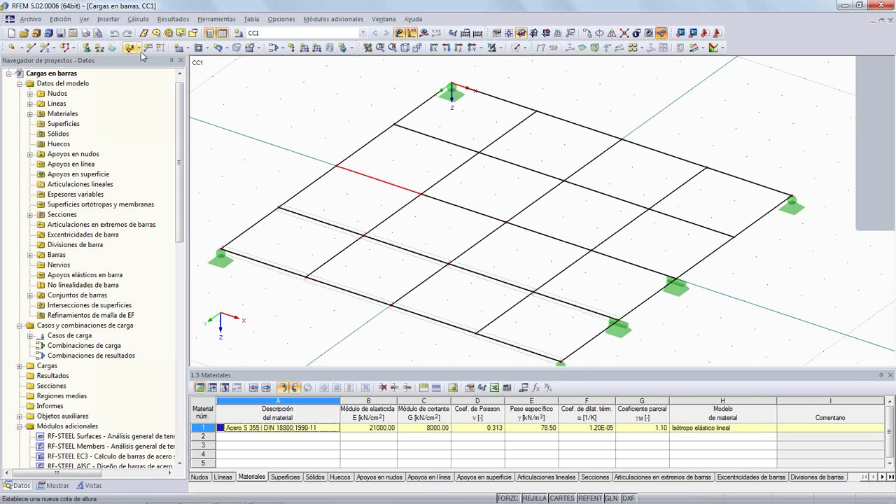
# Step: Apply a trapezoidal force load in global ZL, from 2 to 8 kN/m over the total member length, to the selected member 9
pyautogui.click(305, 51)
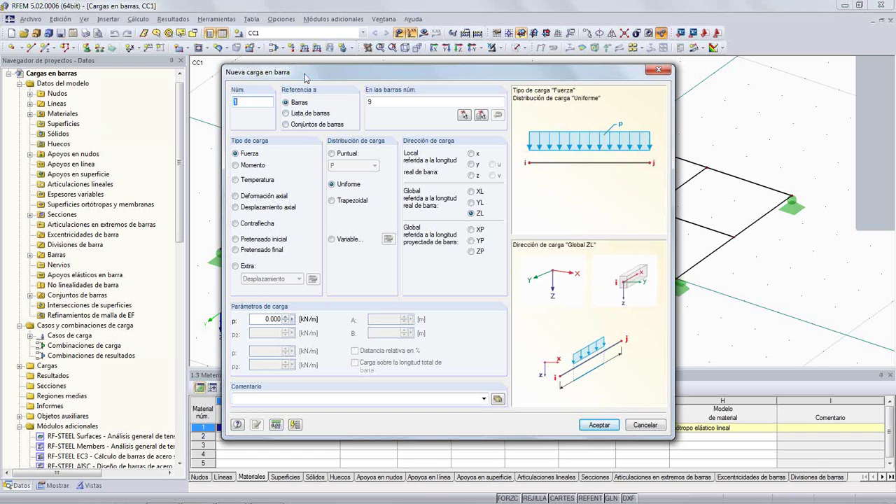
pyautogui.moveTo(311, 77); pyautogui.dragTo(322, 106)
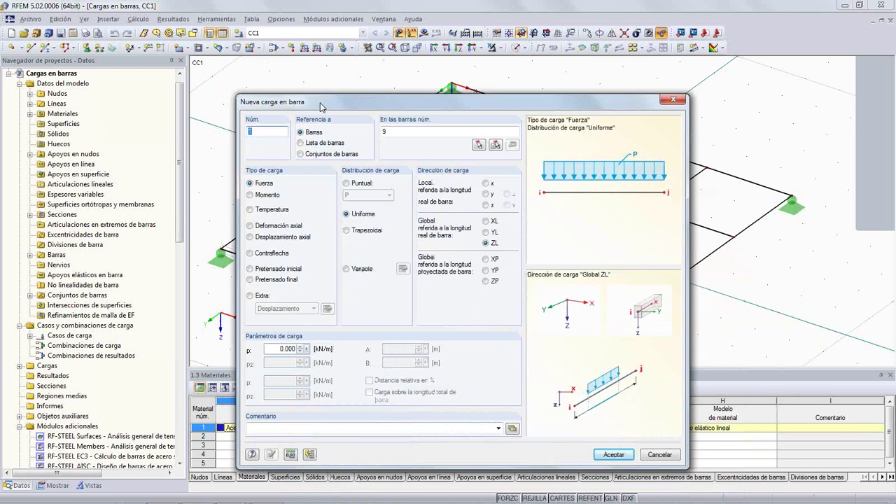
pyautogui.click(347, 231)
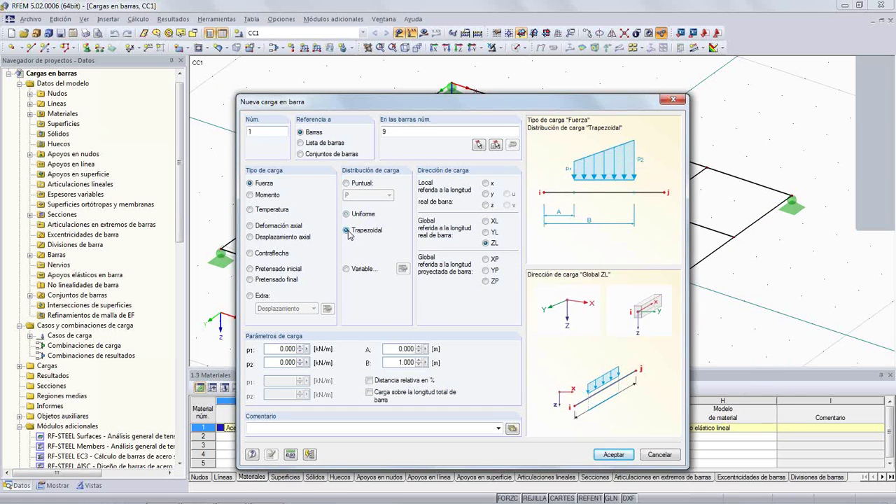
pyautogui.click(272, 348)
pyautogui.write('2')
pyautogui.press('Tab')
pyautogui.click(369, 393)
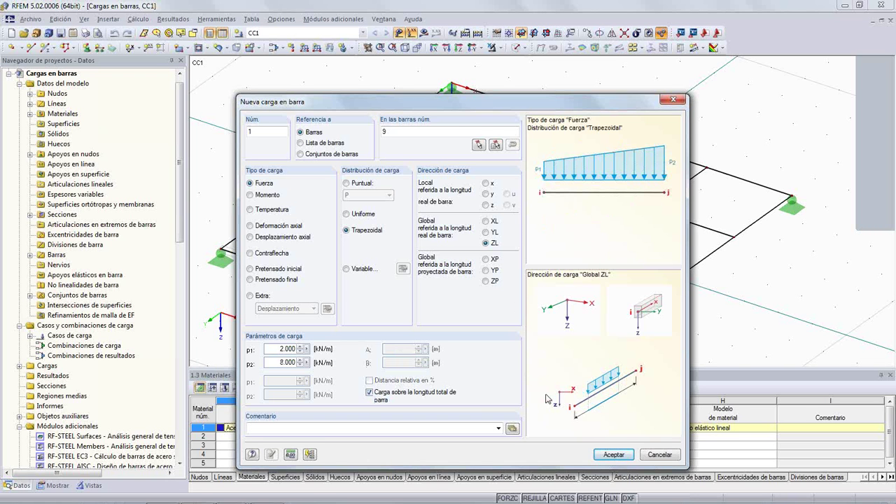
pyautogui.click(602, 452)
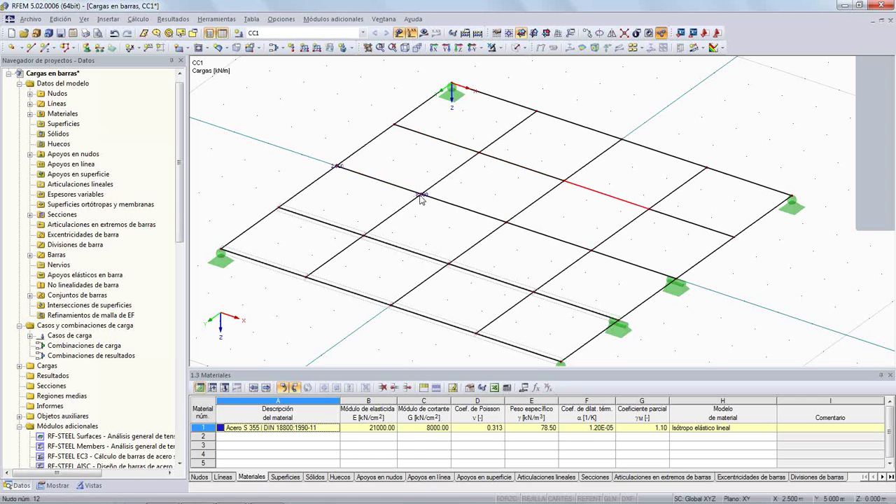
# Step: Undo the load on member 9 and apply the same 2 to 8 kN/m trapezoidal load individually to members 5 to 8 of the second beam
pyautogui.click(113, 35)
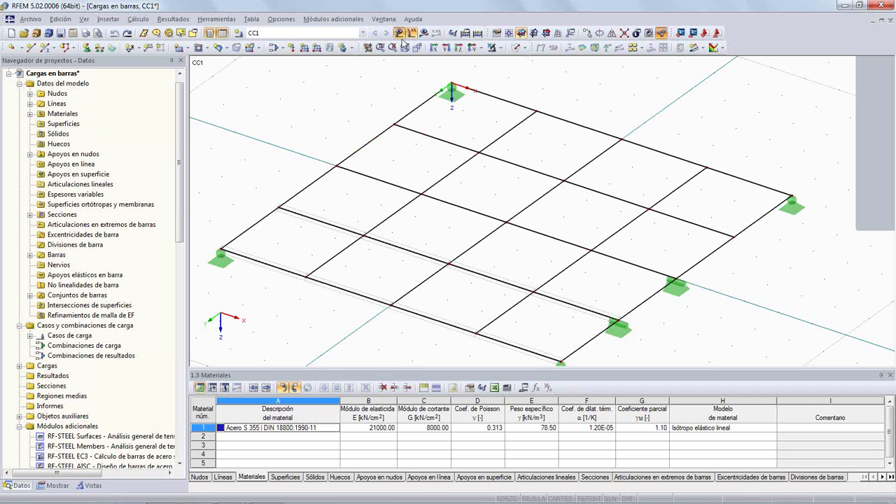
pyautogui.click(304, 48)
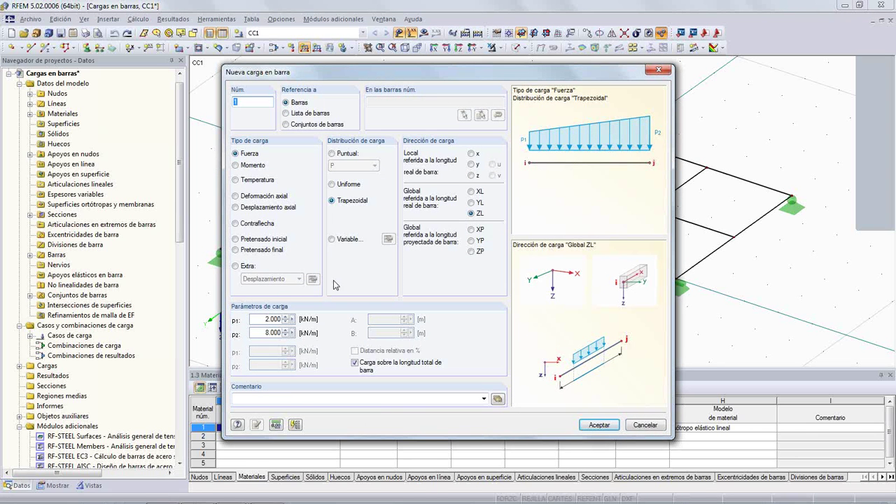
pyautogui.click(470, 214)
pyautogui.click(598, 425)
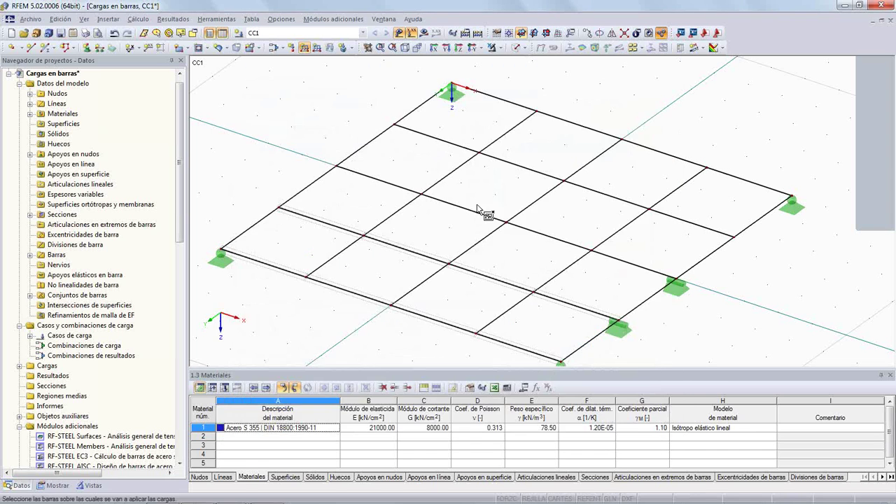
pyautogui.click(452, 146)
pyautogui.click(523, 166)
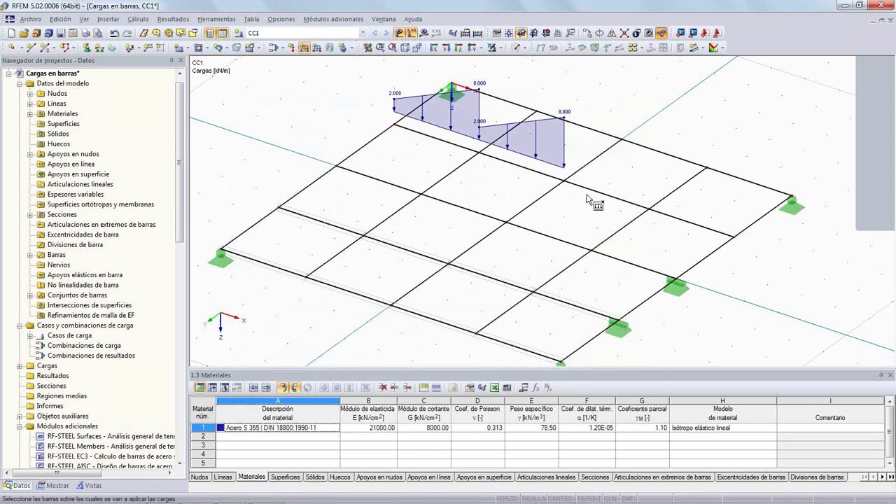
pyautogui.click(596, 194)
pyautogui.click(677, 218)
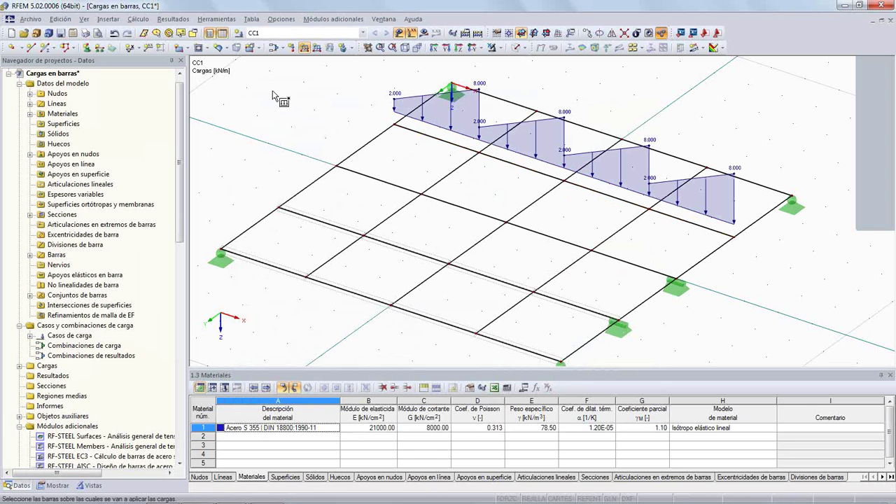
pyautogui.press('Escape')
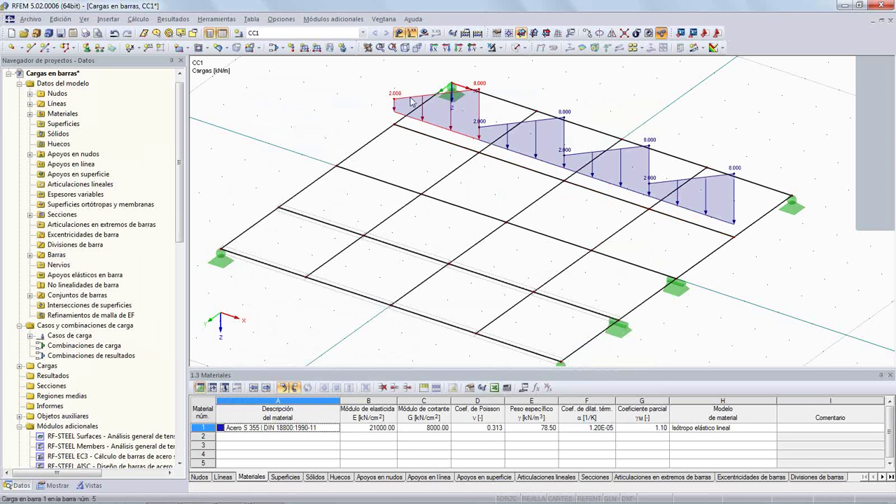
# Step: Apply the 2 to 8 kN/m trapezoidal load as one list-of-members load across members 1 to 4 of the far edge beam
pyautogui.scroll(3, 371, 98)
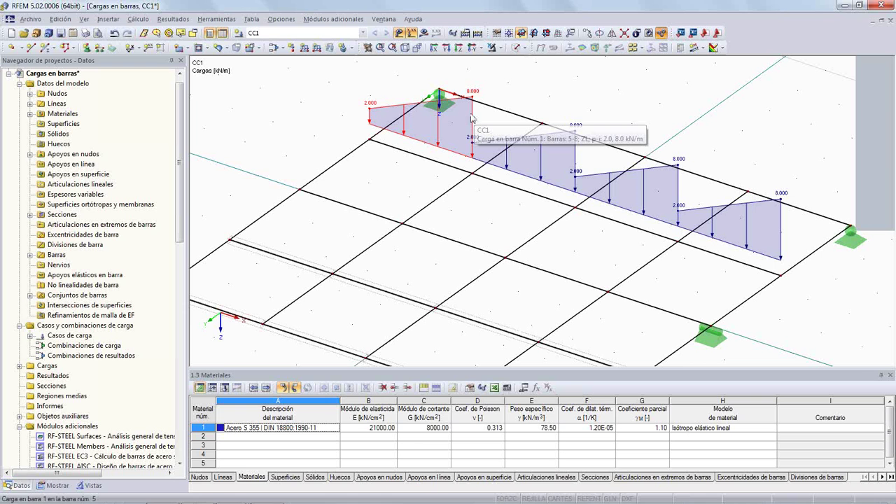
pyautogui.click(304, 49)
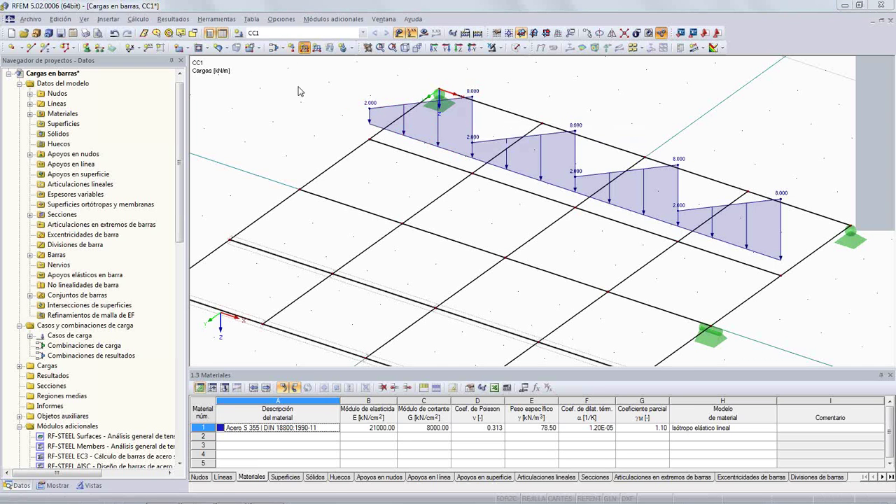
pyautogui.click(287, 114)
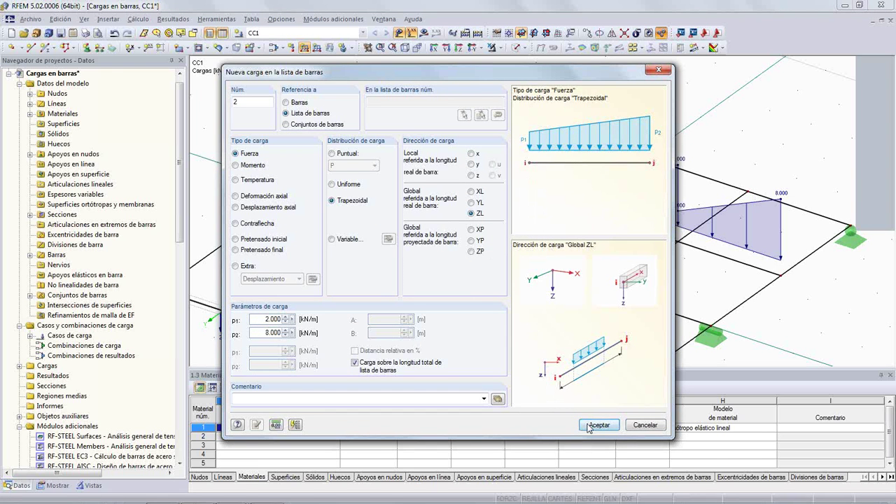
pyautogui.click(596, 425)
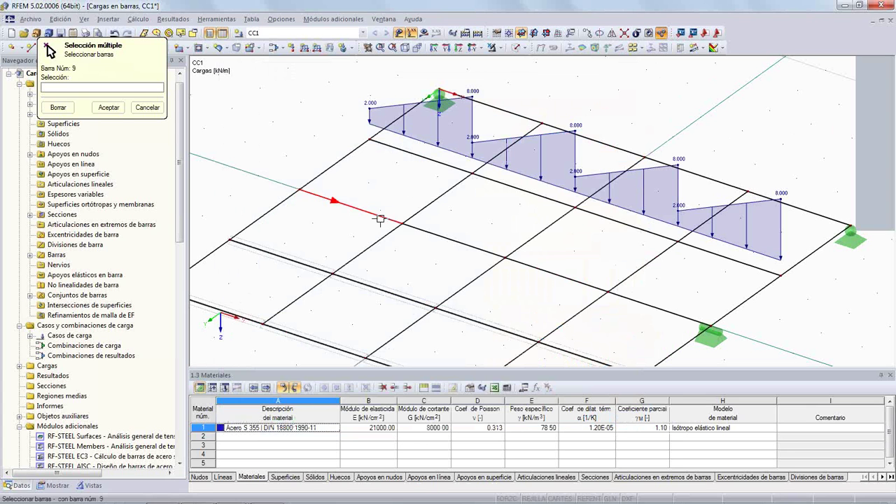
pyautogui.click(498, 106)
pyautogui.click(604, 144)
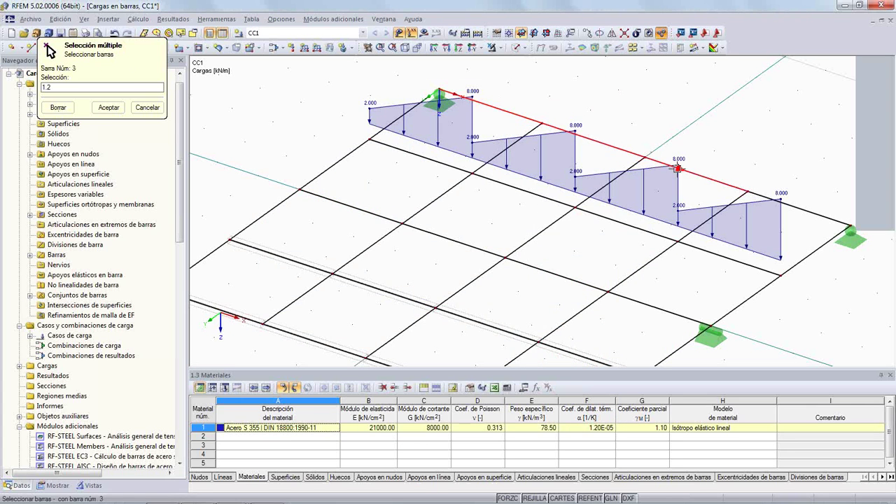
pyautogui.click(700, 176)
pyautogui.click(798, 208)
pyautogui.click(109, 107)
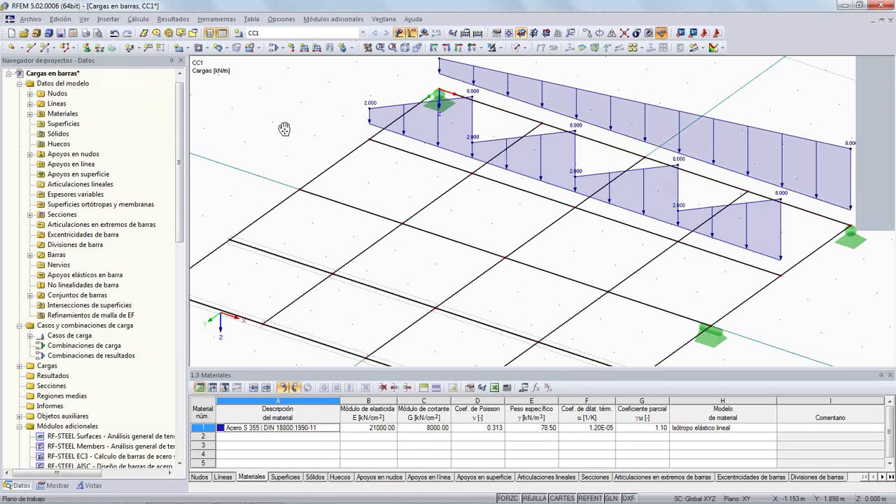
# Step: Apply the 2 to 8 kN/m trapezoidal load with reference to sets of members, choosing member set 1 on the fourth beam
pyautogui.moveTo(330, 112); pyautogui.dragTo(248, 147, button='middle')
pyautogui.scroll(-1, 249, 147)
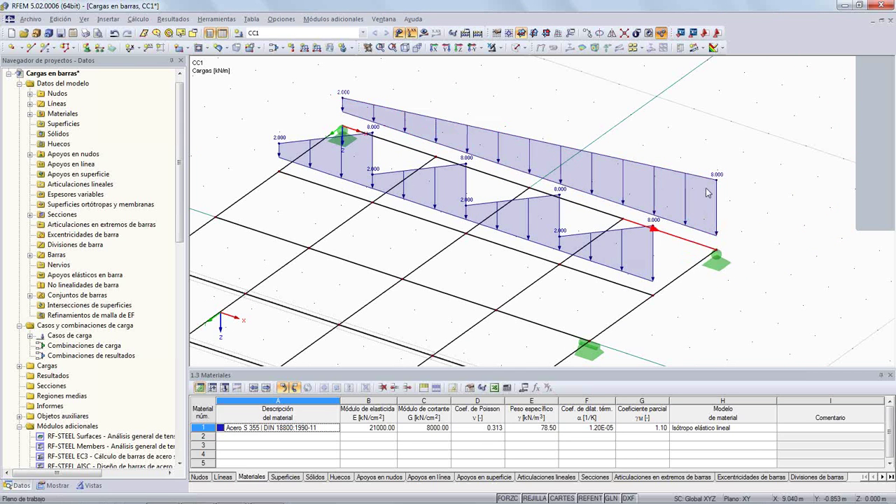
pyautogui.scroll(-2, 640, 145)
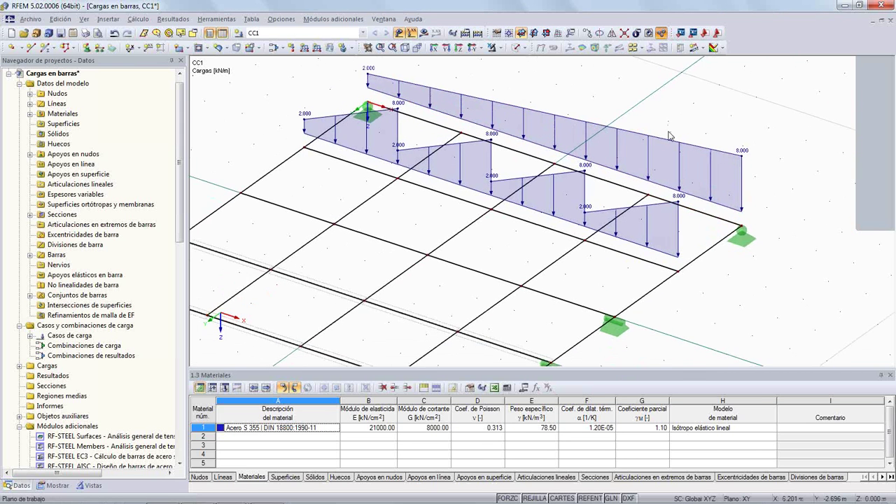
pyautogui.scroll(-2, 425, 107)
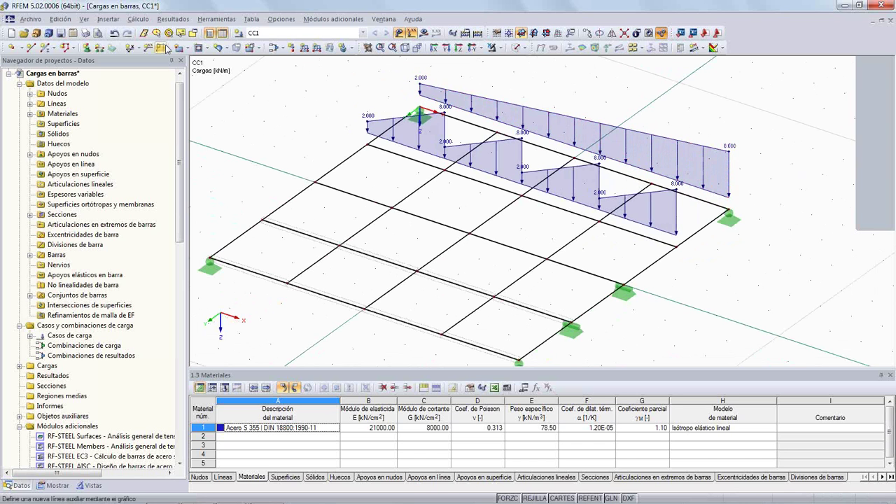
pyautogui.click(308, 50)
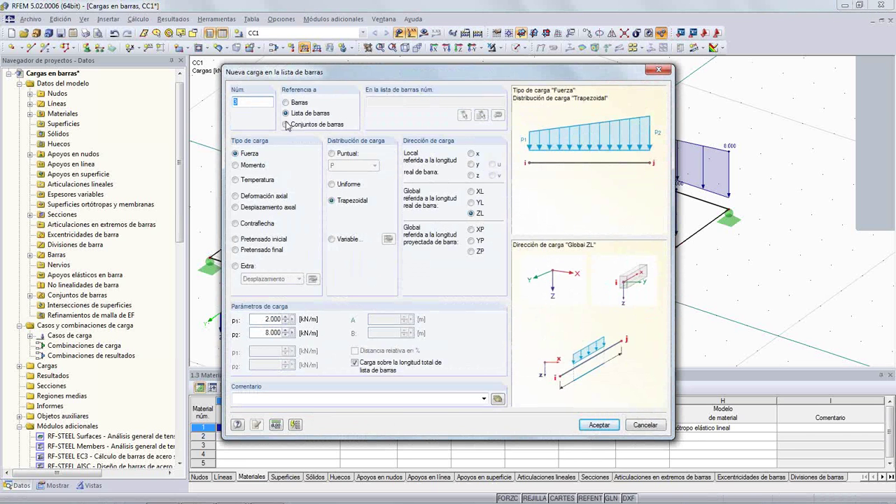
pyautogui.click(285, 124)
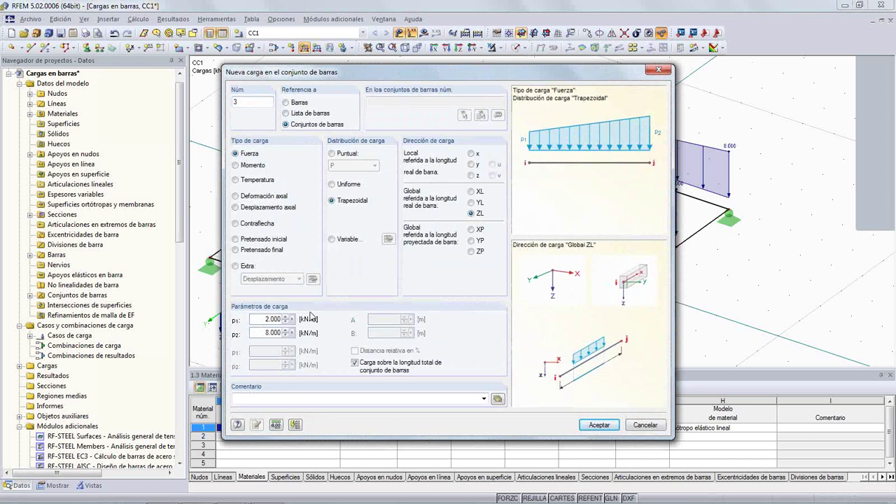
pyautogui.click(596, 424)
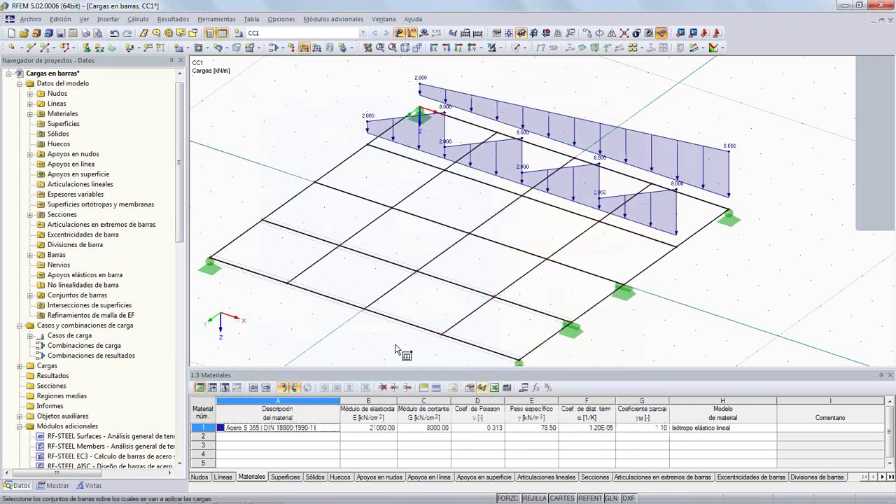
pyautogui.click(373, 254)
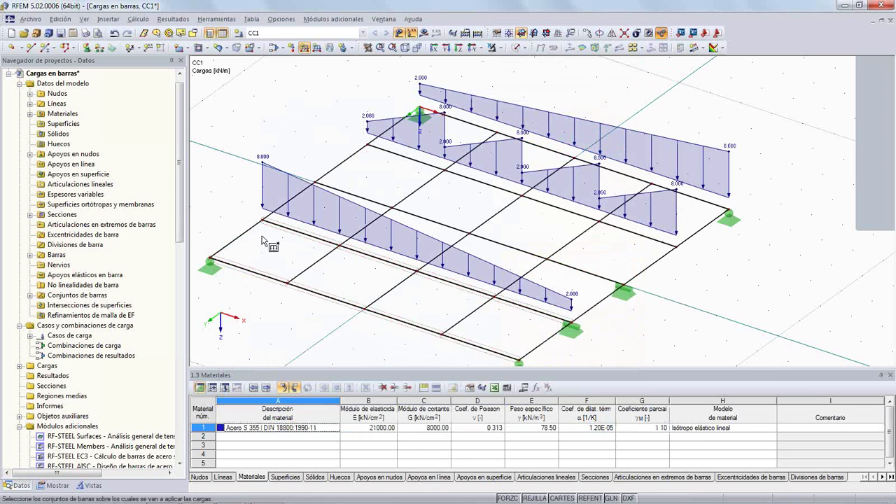
# Step: Invert the orientation of member set 1 and clear the selection
pyautogui.rightClick(370, 263)
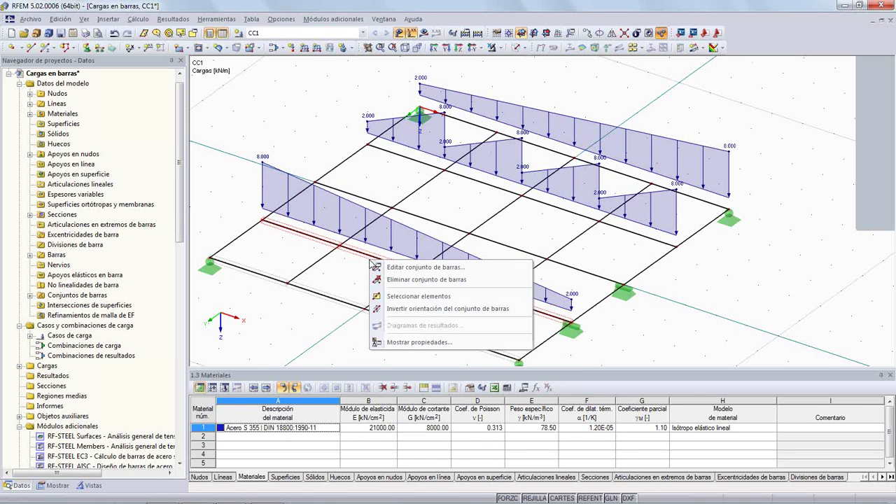
pyautogui.click(396, 309)
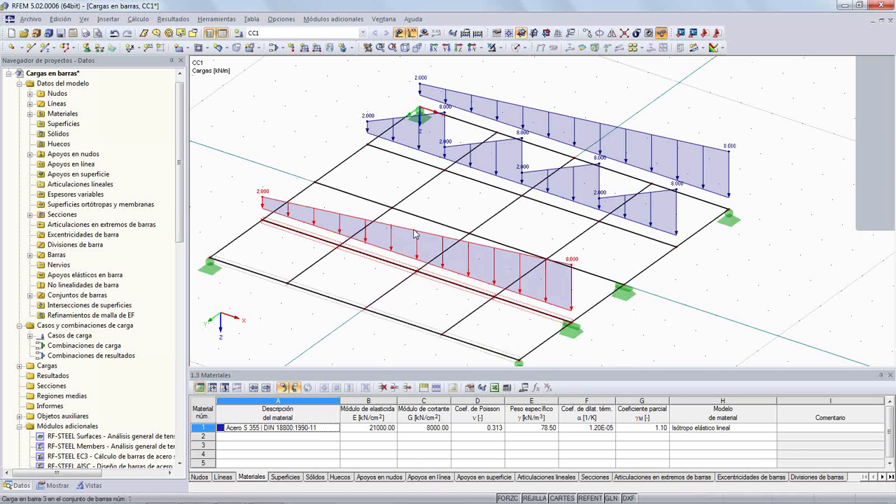
pyautogui.click(289, 129)
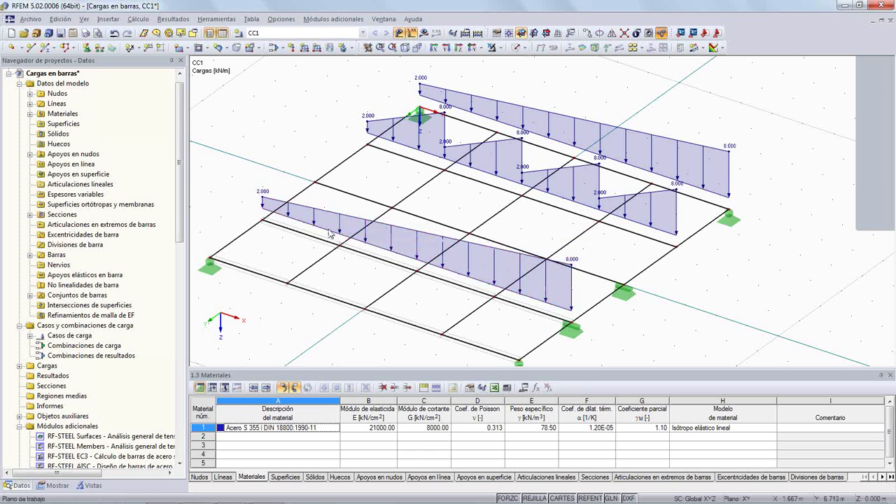
# Step: Move the middle node of the loaded member set 1 out of the beam's straight line to test how its load adapts
pyautogui.moveTo(305, 252); pyautogui.dragTo(268, 235, button='middle')
pyautogui.moveTo(343, 254); pyautogui.dragTo(399, 241, button='middle')
pyautogui.scroll(1, 385, 247)
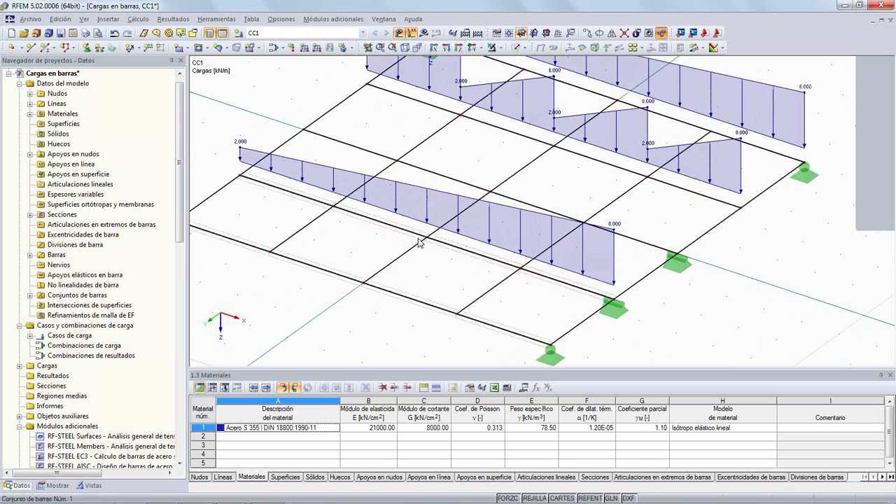
pyautogui.click(375, 236)
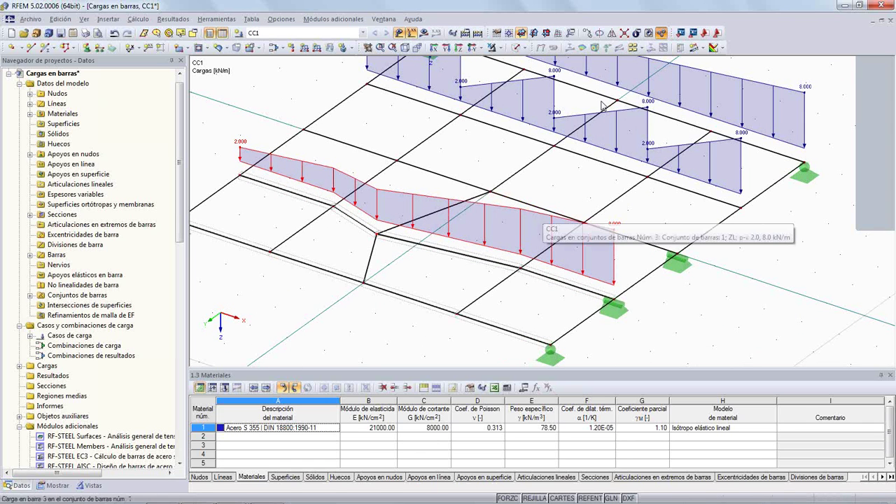
# Step: Move the middle node of the far edge beam and the first intermediate node of the second beam out of line, leaving node 8 unedited
pyautogui.moveTo(618, 103); pyautogui.dragTo(581, 105)
pyautogui.moveTo(586, 107); pyautogui.dragTo(580, 118, button='middle')
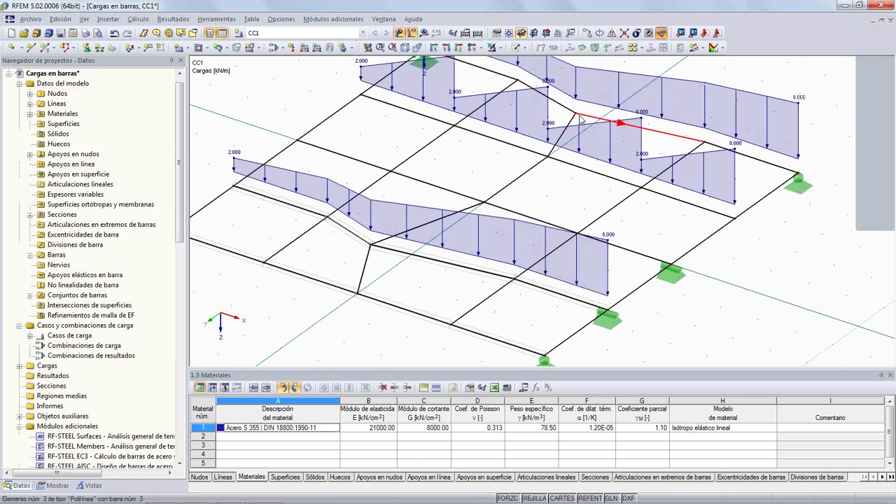
pyautogui.doubleClick(535, 161)
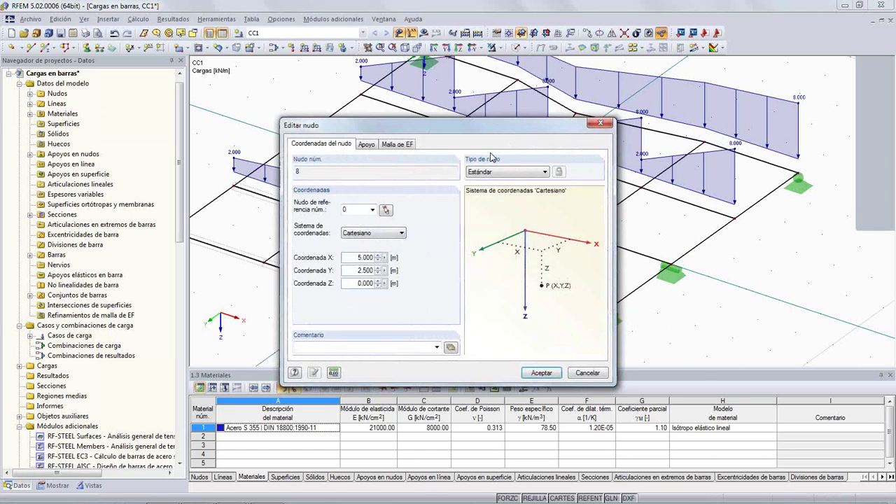
pyautogui.click(579, 371)
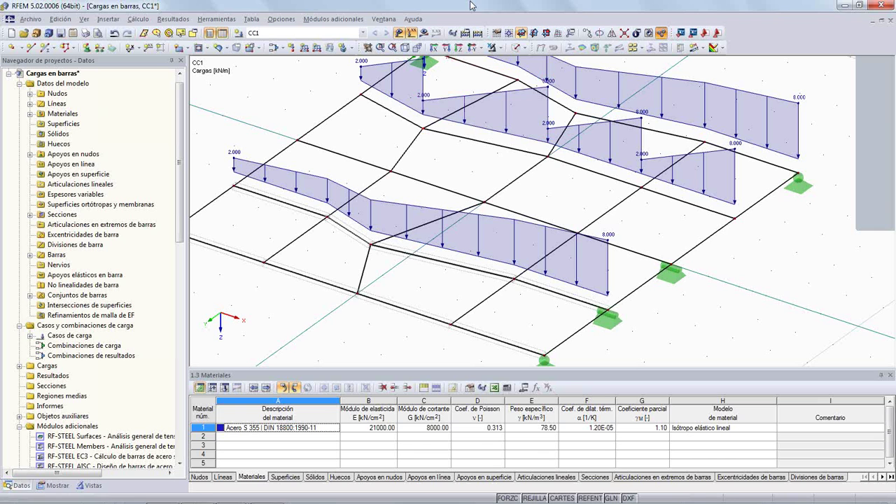
# Step: Create load case CC2 with the description 2 and the action category Sobrecarga de uso
pyautogui.moveTo(298, 85); pyautogui.dragTo(325, 108, button='middle')
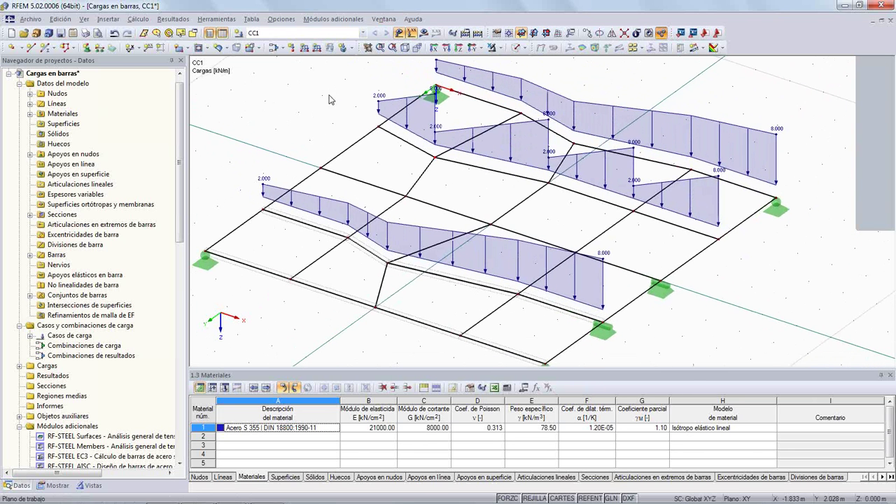
pyautogui.click(238, 34)
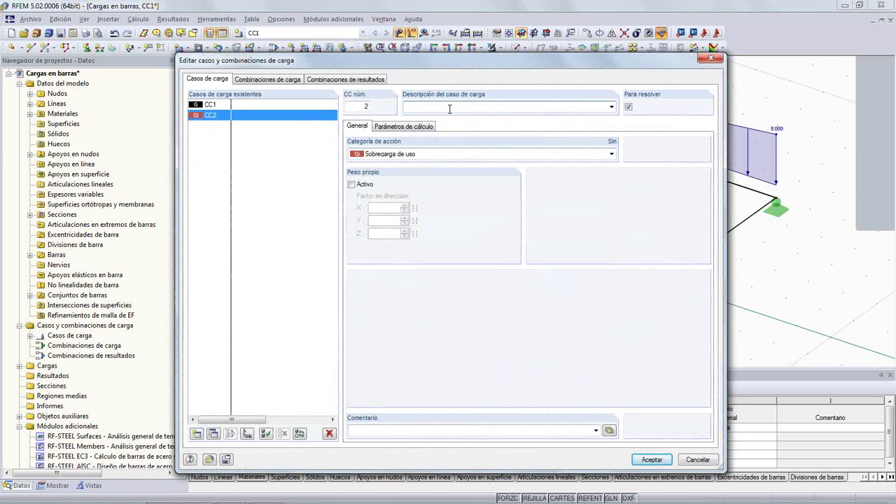
pyautogui.click(638, 461)
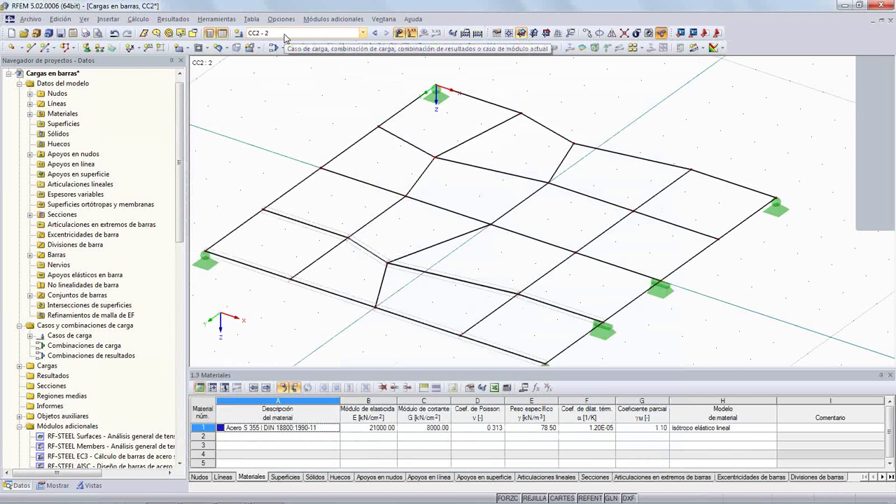
# Step: Set up load generation from a free line load in direction ZL, with magnitude 3 kN/m at node A and 8 kN/m at node B
pyautogui.click(230, 21)
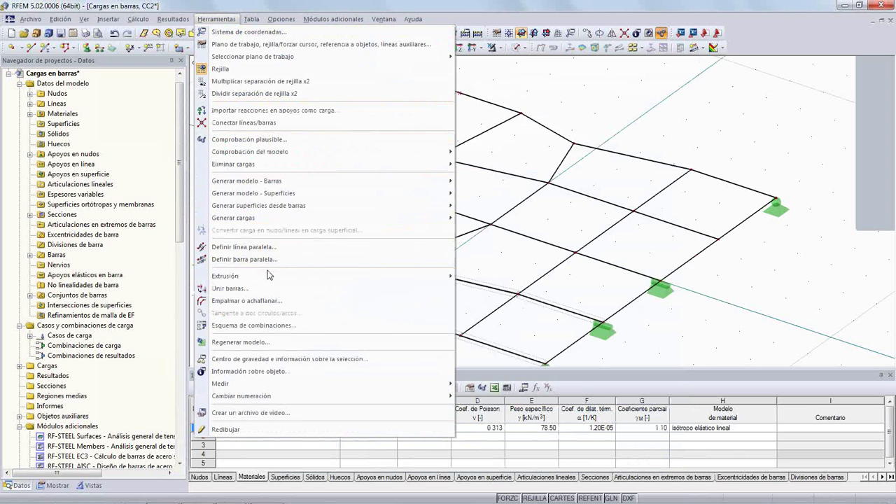
pyautogui.moveTo(441, 219)
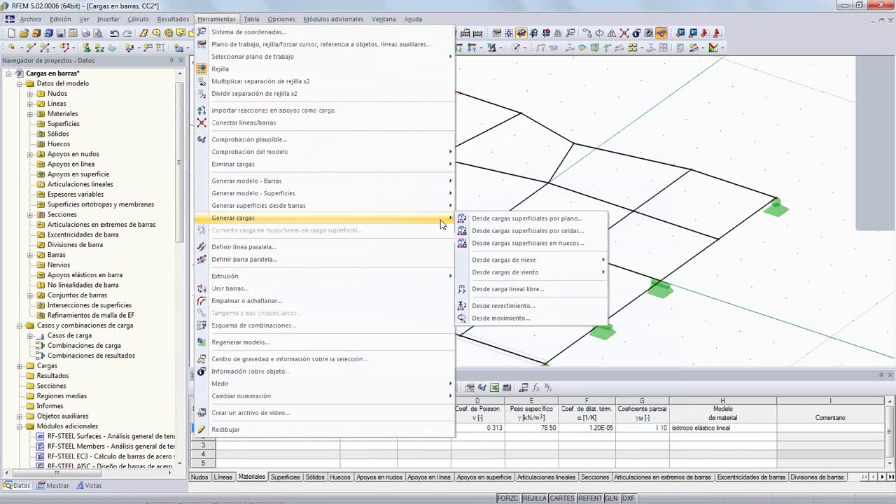
pyautogui.click(539, 289)
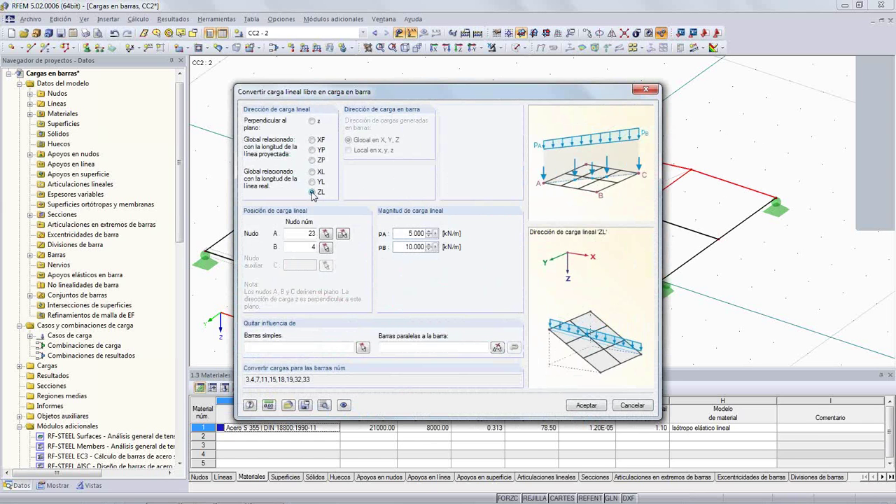
pyautogui.doubleClick(414, 233)
pyautogui.write('3')
pyautogui.press('Tab')
pyautogui.write('8')
# Step: Run the free line load from the middle node of the front edge beam to the far edge beam's third intermediate node and generate it
pyautogui.click(343, 233)
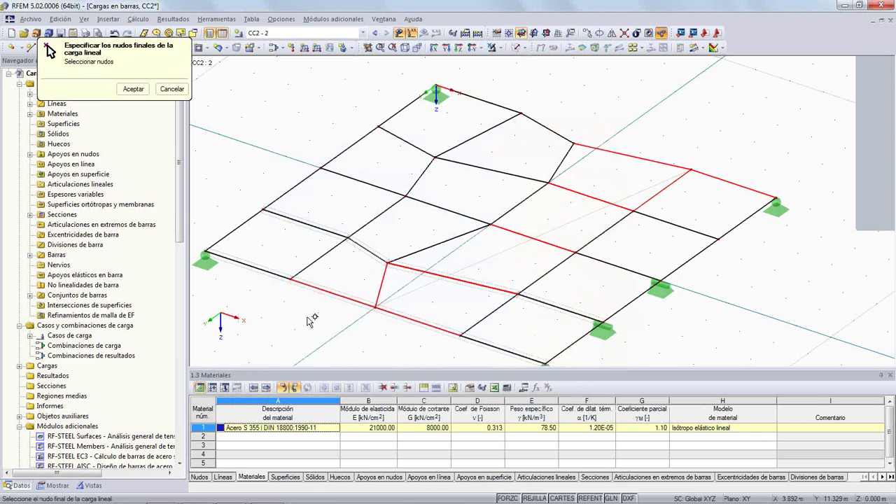
pyautogui.click(378, 307)
pyautogui.click(691, 170)
pyautogui.click(586, 406)
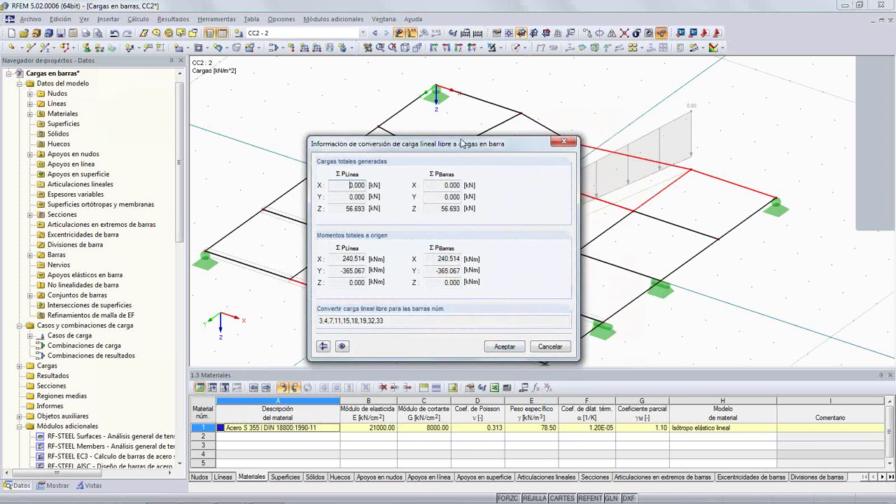
pyautogui.moveTo(460, 144); pyautogui.dragTo(329, 99)
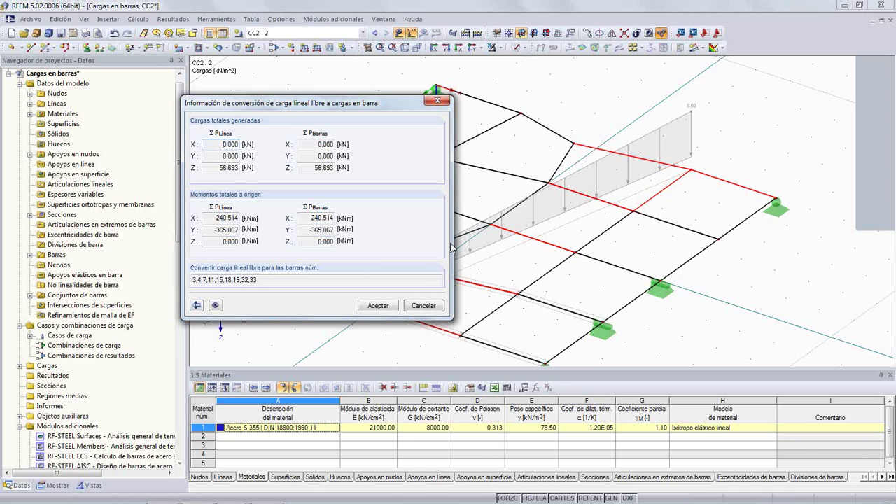
pyautogui.click(377, 305)
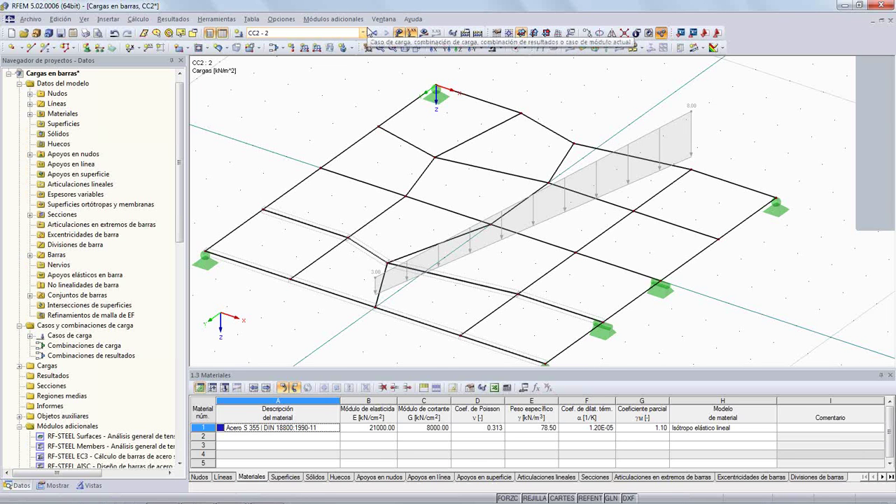
# Step: Calculate load case CC2 and play the animation of the global deformations
pyautogui.click(423, 32)
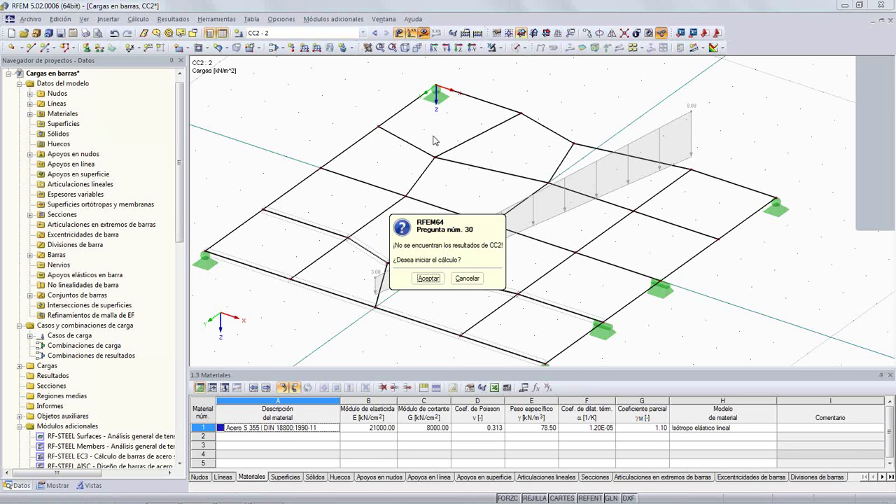
pyautogui.click(426, 279)
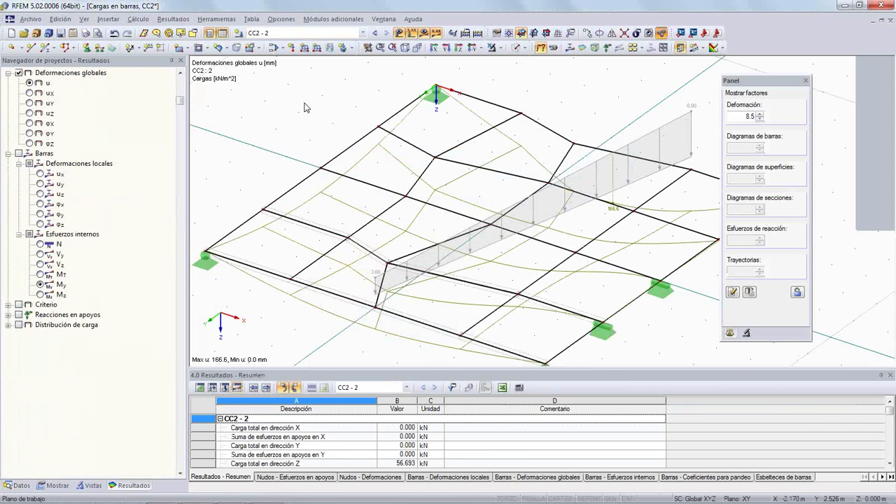
pyautogui.moveTo(505, 265); pyautogui.dragTo(450, 251, button='middle')
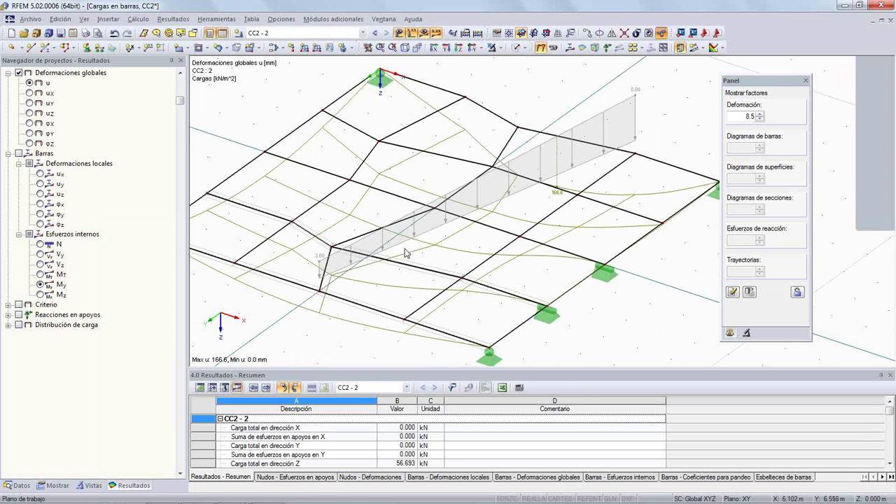
pyautogui.click(552, 47)
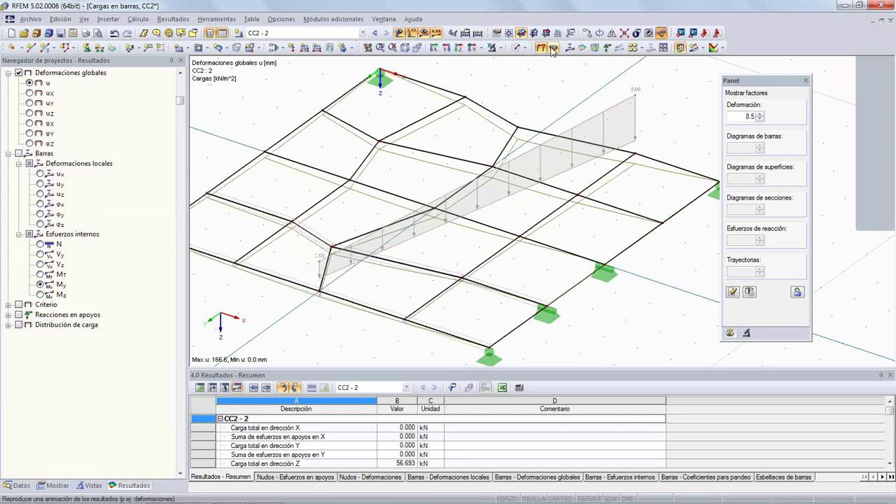
pyautogui.click(552, 49)
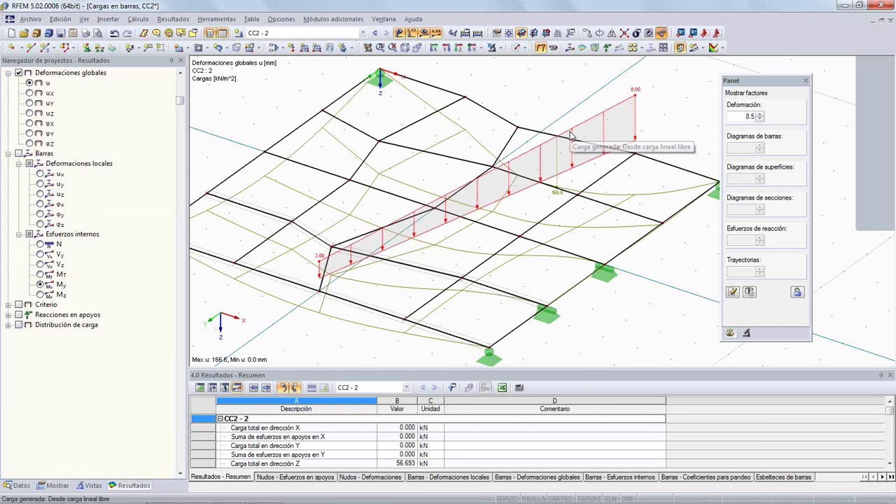
# Step: Close the Cargas en barras model without saving and open the model Modelo para cuadricula
pyautogui.click(890, 21)
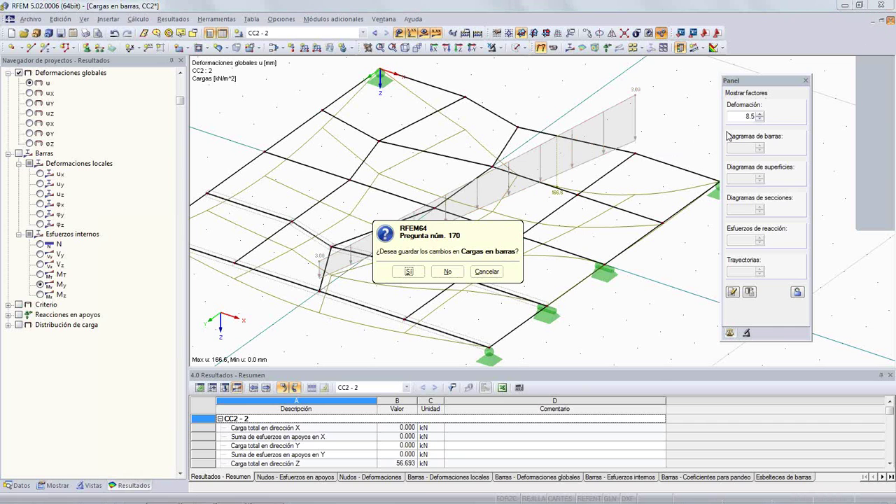
pyautogui.click(455, 272)
pyautogui.click(19, 19)
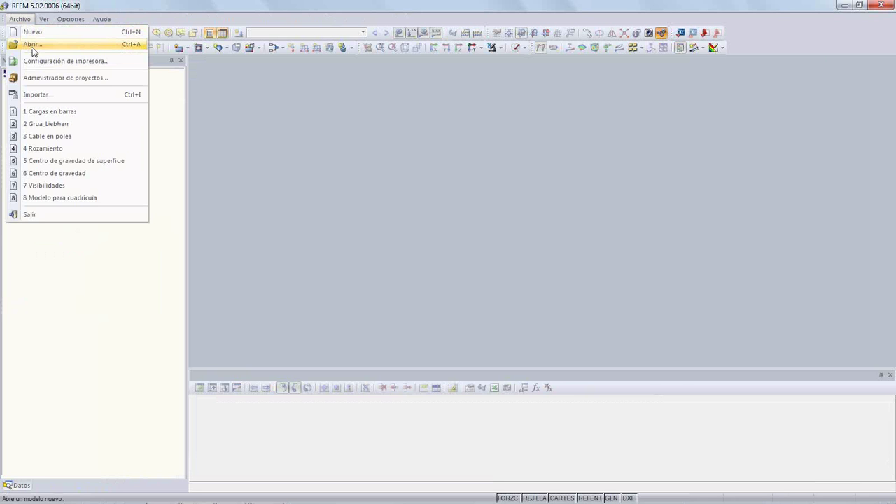
pyautogui.click(32, 46)
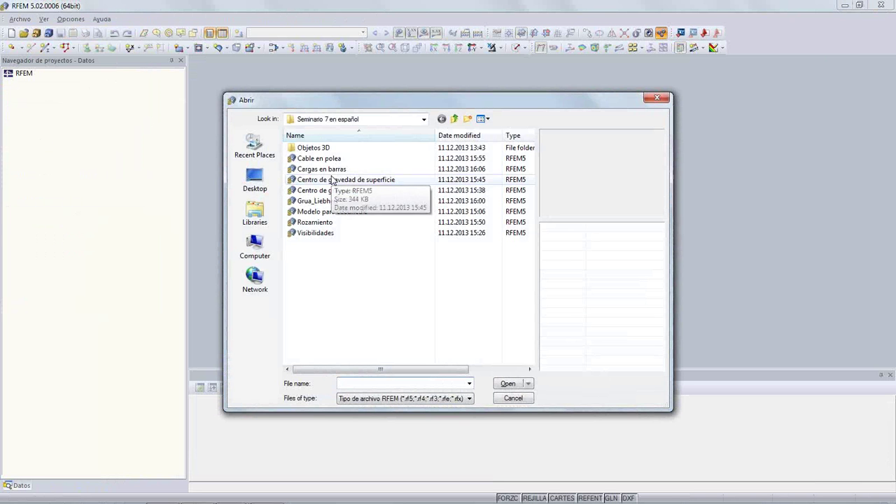
pyautogui.click(358, 213)
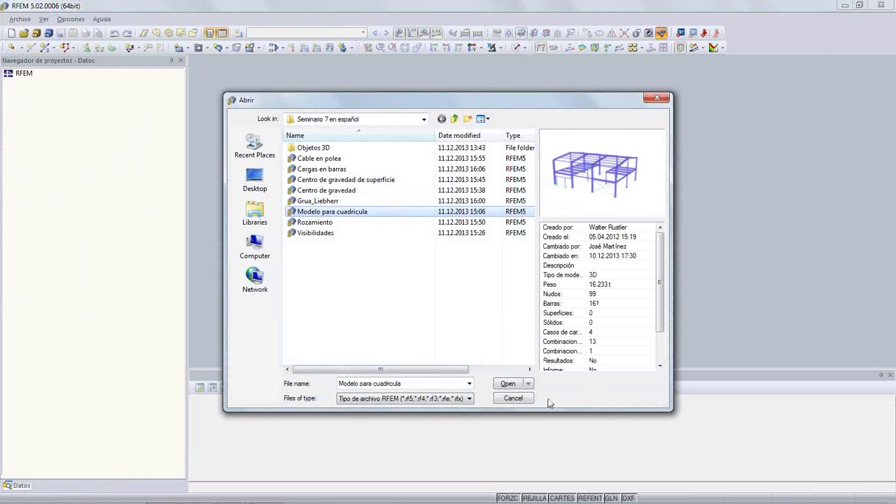
pyautogui.click(508, 384)
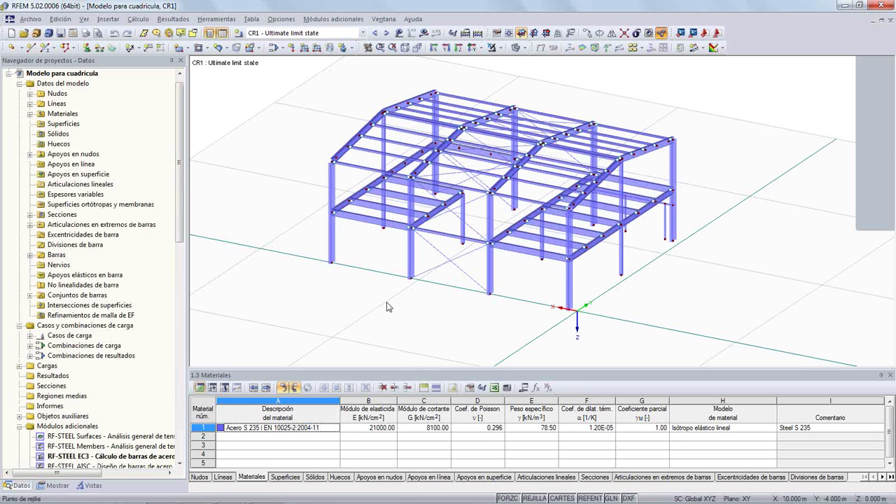
# Step: Display the hall model as wireframe and start a new Cuadrícula among the auxiliary objects
pyautogui.keyDown('ctrl'); pyautogui.moveTo(386, 306); pyautogui.dragTo(592, 253, button='middle'); pyautogui.keyUp('ctrl')
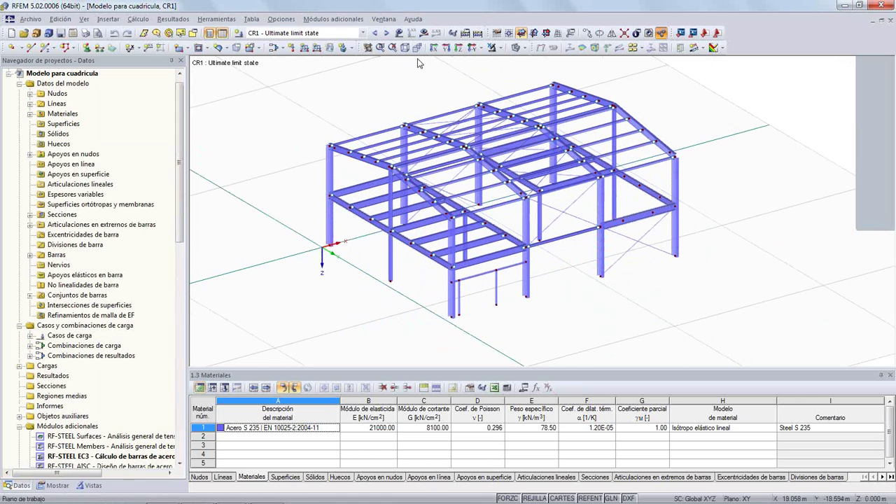
pyautogui.click(517, 48)
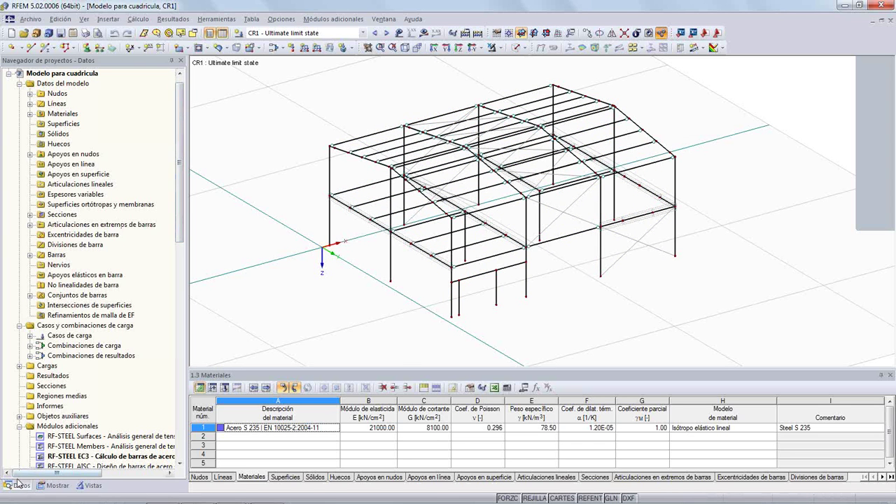
pyautogui.scroll(-3, 105, 280)
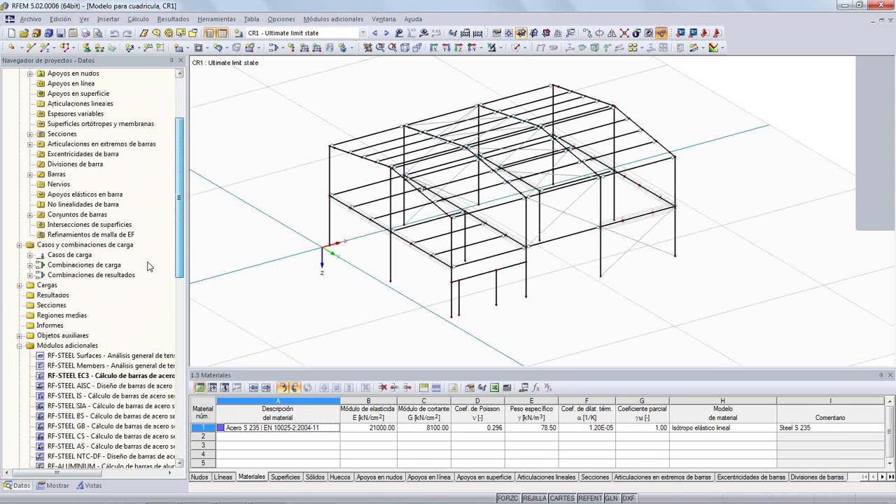
pyautogui.click(20, 347)
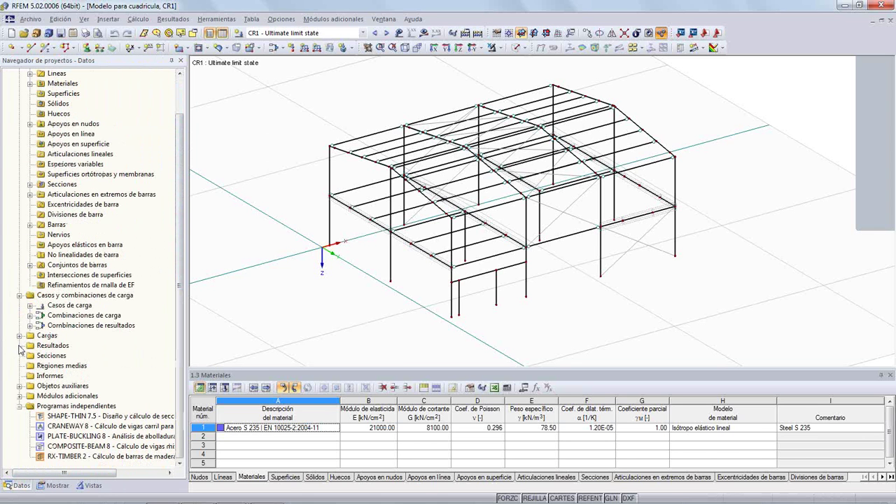
pyautogui.click(20, 386)
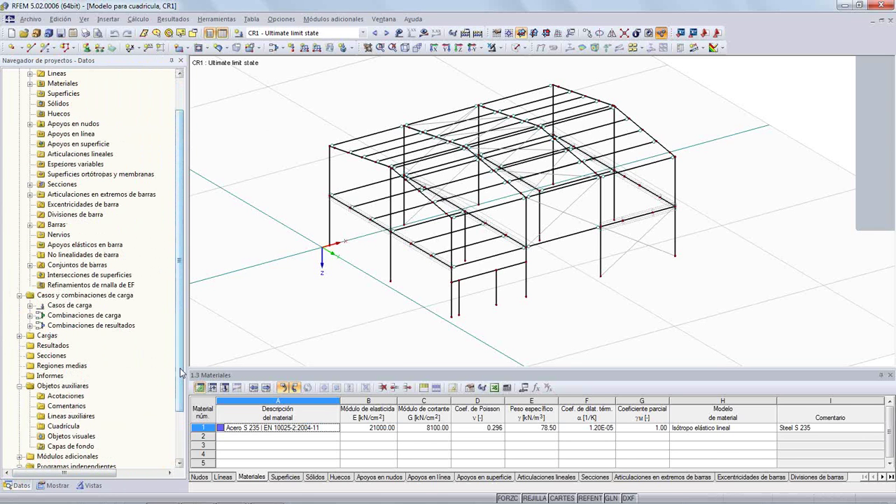
pyautogui.moveTo(182, 374); pyautogui.dragTo(149, 405)
pyautogui.click(70, 386)
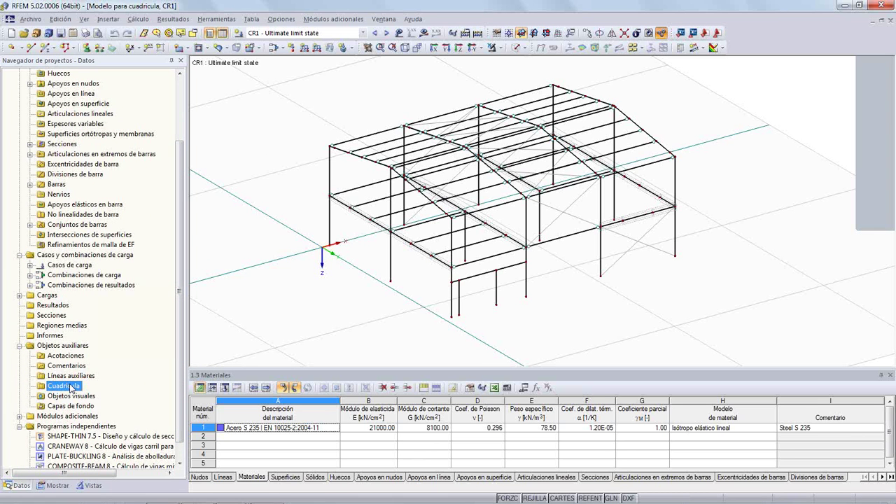
pyautogui.rightClick(70, 386)
pyautogui.click(101, 405)
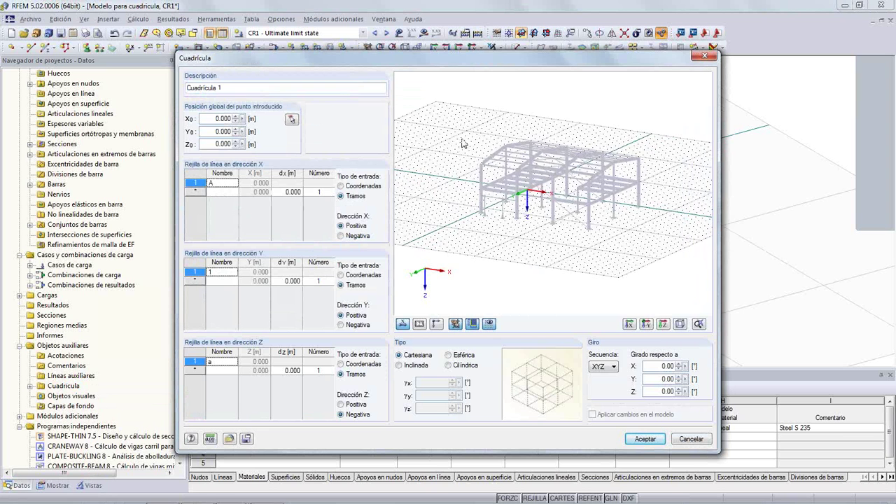
# Step: Place the grid's origin at the base node of the corner column nearest the global origin, at X 0.500 m
pyautogui.moveTo(480, 155); pyautogui.dragTo(428, 137, button='middle')
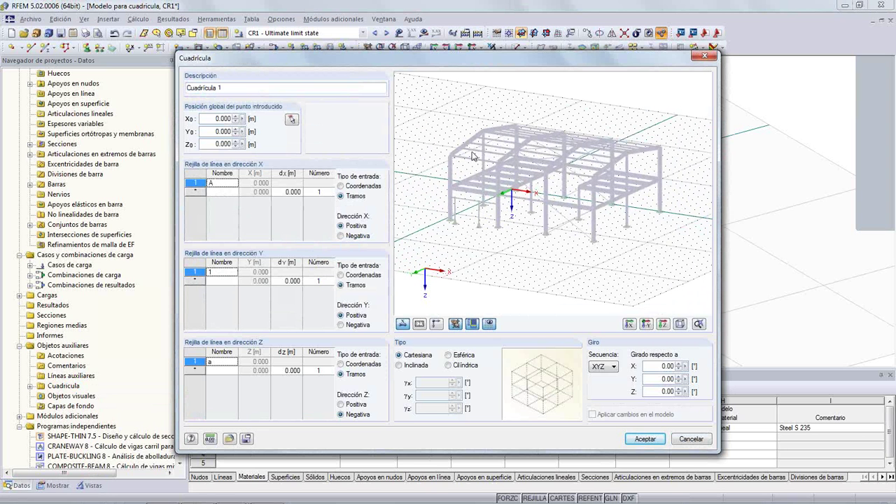
pyautogui.click(291, 121)
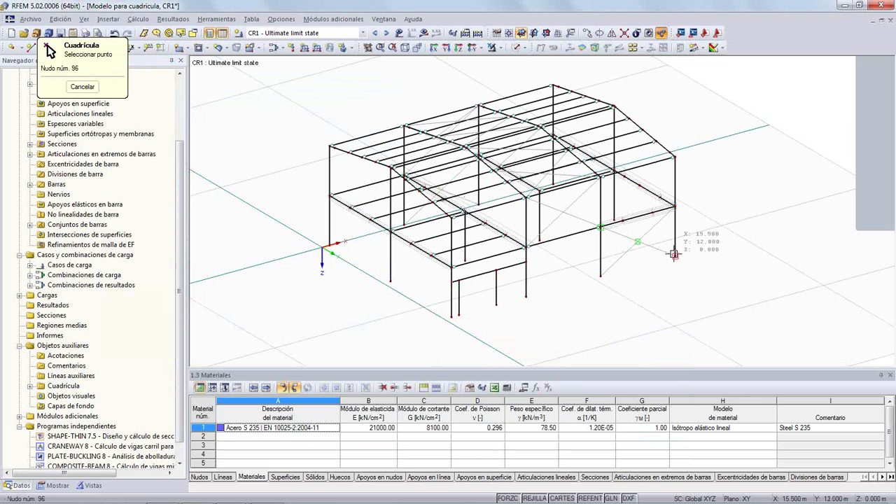
pyautogui.click(330, 244)
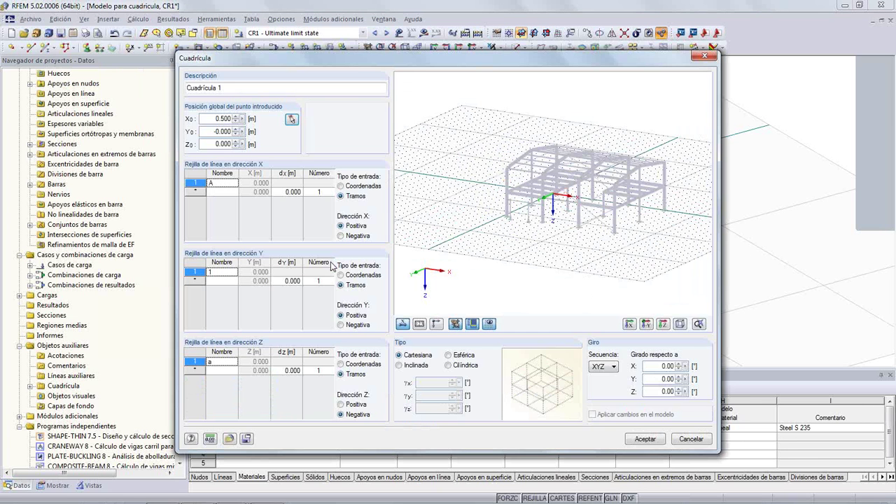
# Step: Define the grid lines in the X direction as 3 spans of 5 m each
pyautogui.click(317, 192)
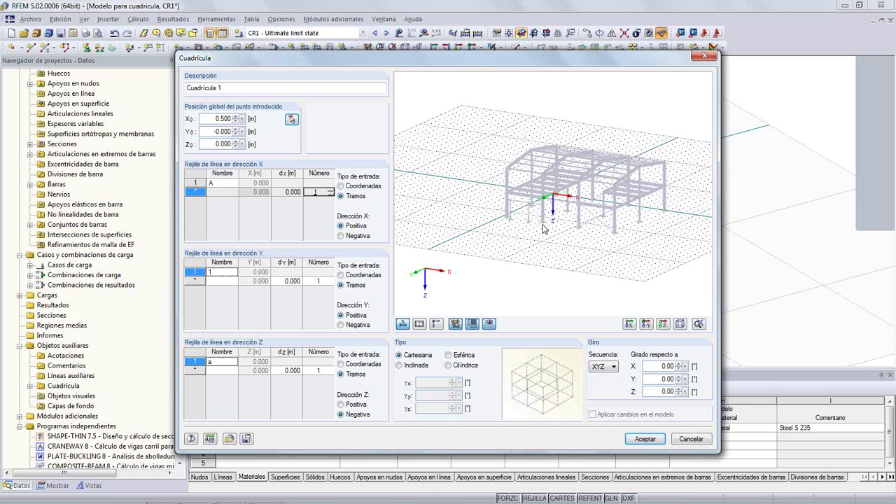
pyautogui.click(330, 190)
pyautogui.click(330, 189)
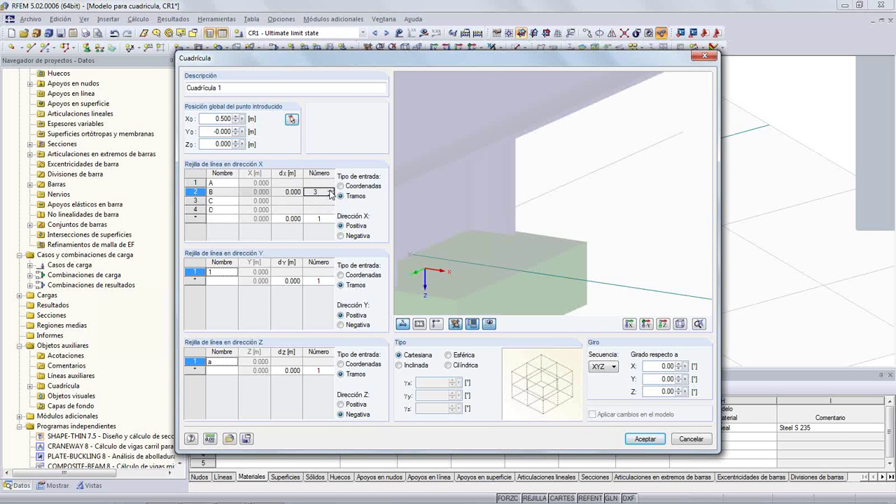
pyautogui.click(286, 192)
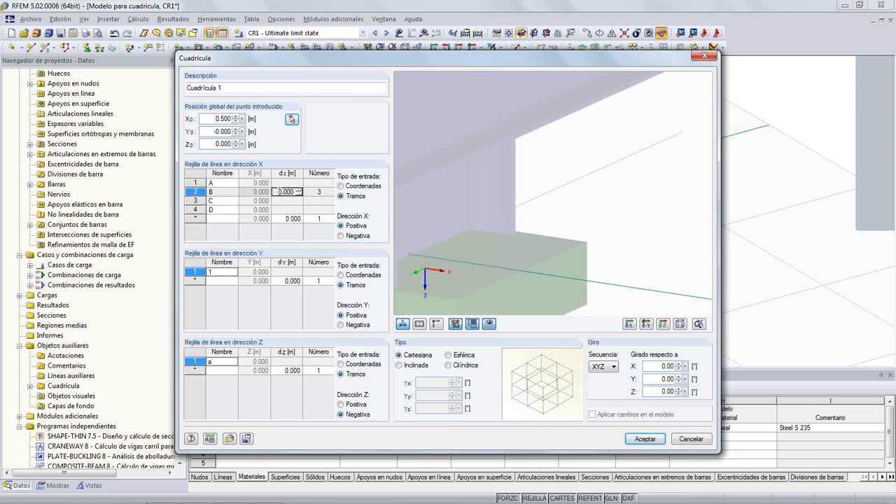
pyautogui.click(299, 190)
pyautogui.click(299, 190)
pyautogui.click(299, 190)
pyautogui.click(299, 190)
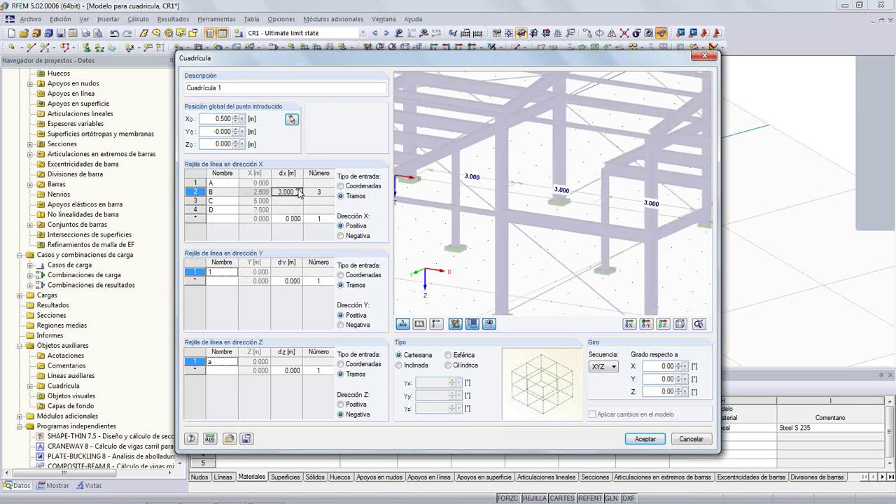
pyautogui.click(298, 190)
pyautogui.click(299, 189)
pyautogui.moveTo(477, 236); pyautogui.dragTo(494, 245, button='middle')
pyautogui.scroll(-1, 478, 215)
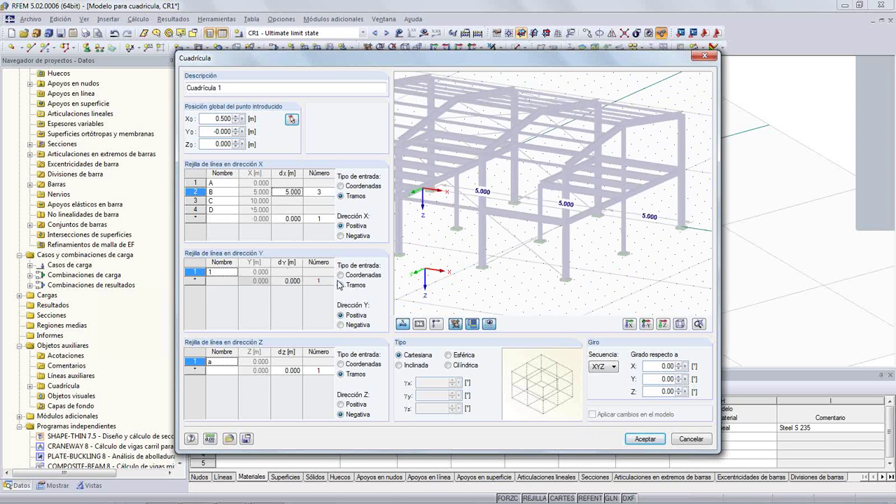
# Step: Define the grid lines in the Y direction as 2 spans of 6 m each
pyautogui.click(316, 280)
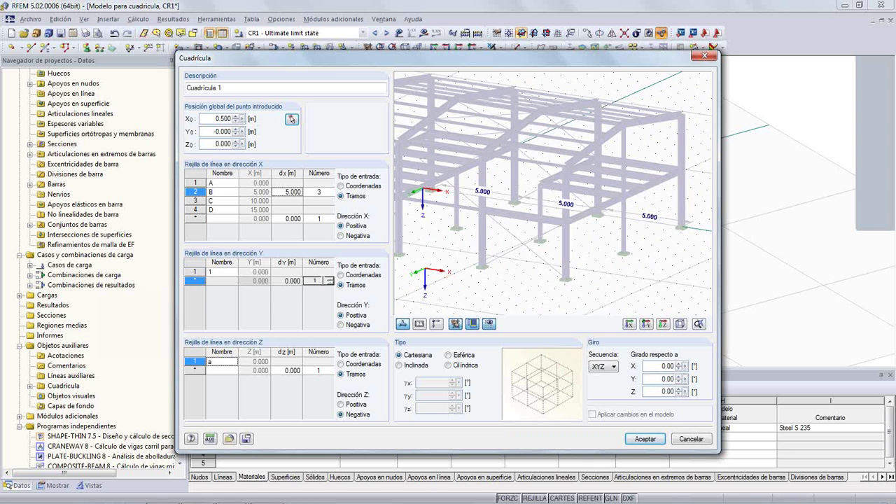
pyautogui.write('2')
pyautogui.click(294, 281)
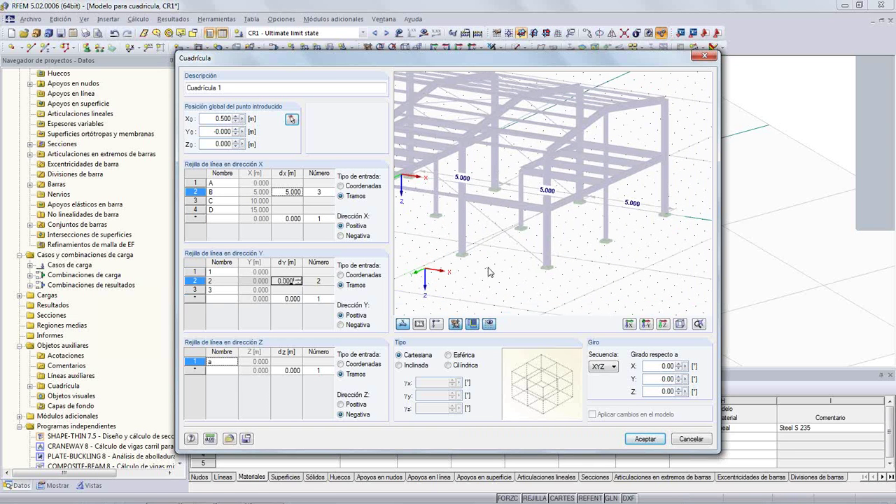
pyautogui.write('4.5')
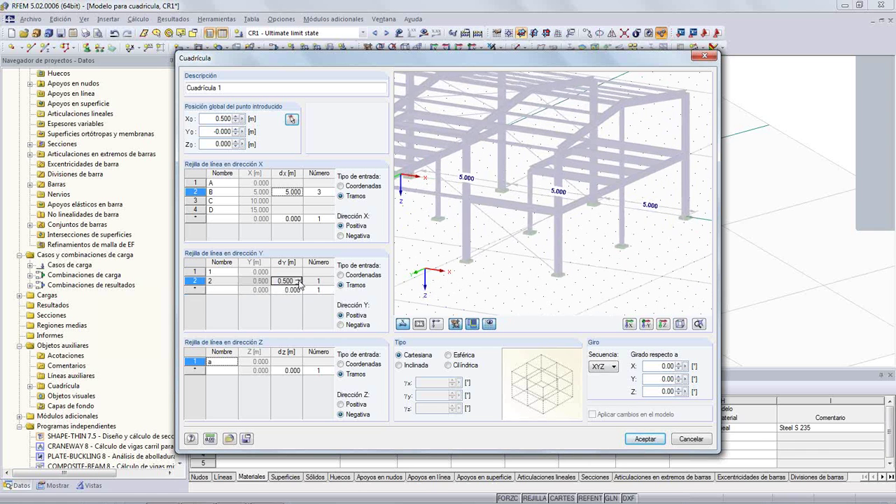
pyautogui.click(298, 279)
pyautogui.click(298, 278)
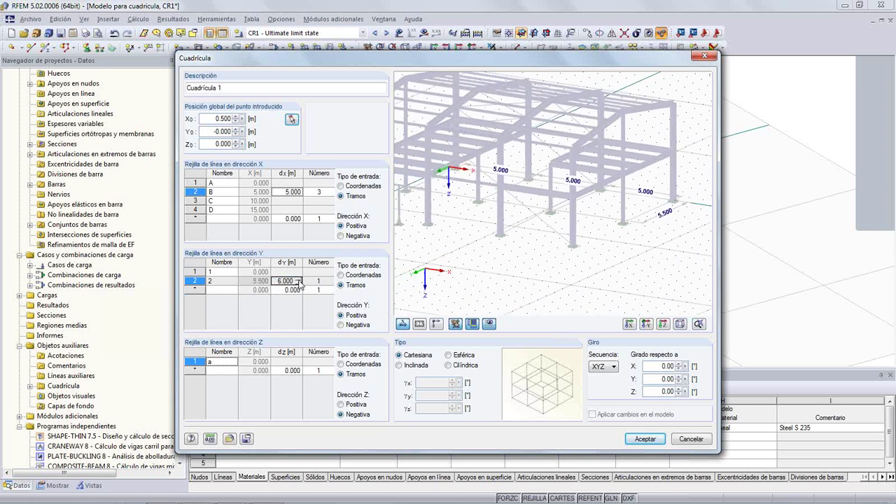
pyautogui.click(299, 278)
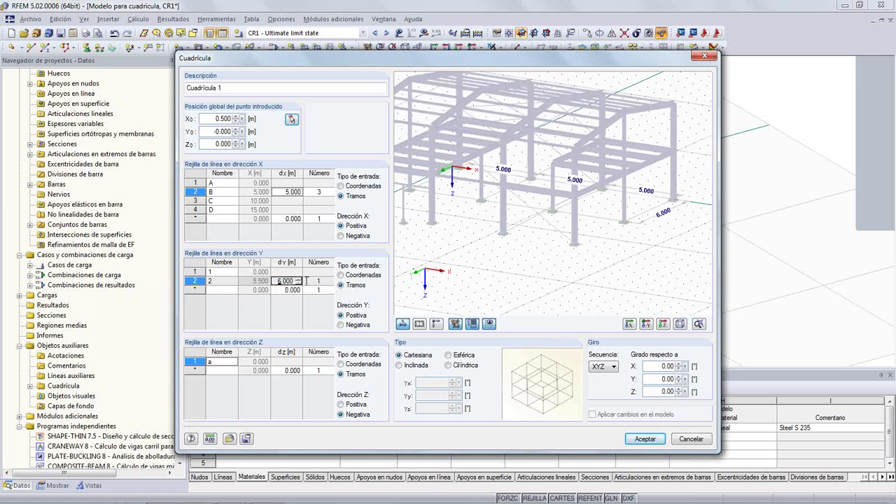
pyautogui.click(323, 280)
pyautogui.write('2')
pyautogui.press('Return')
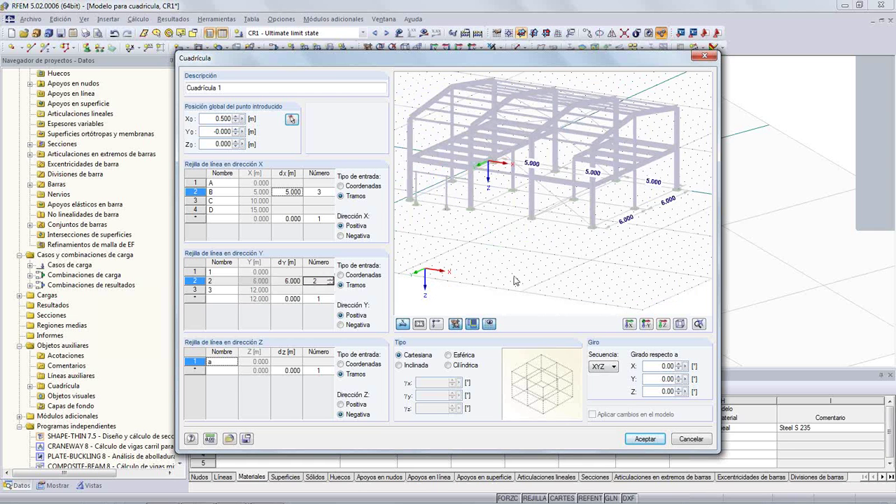
pyautogui.moveTo(589, 251); pyautogui.dragTo(599, 263, button='middle')
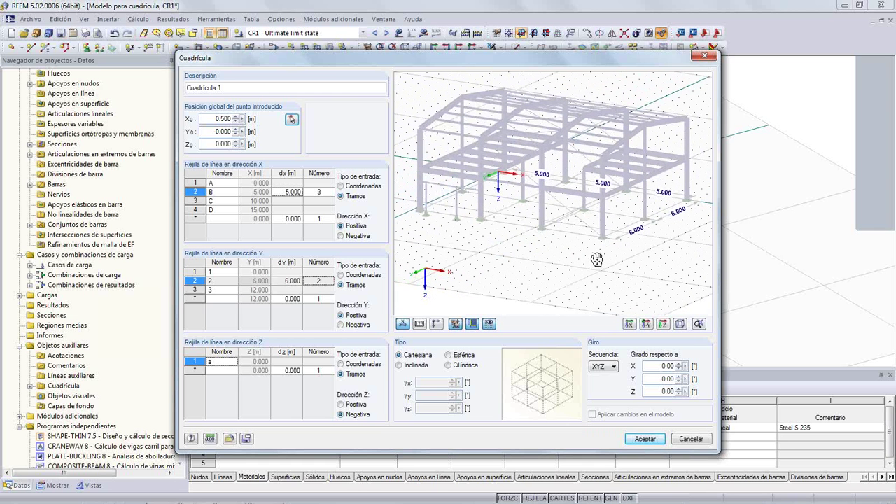
pyautogui.click(327, 279)
# Step: Define the grid lines in the Z direction as 2 spans of 3 m each
pyautogui.click(318, 370)
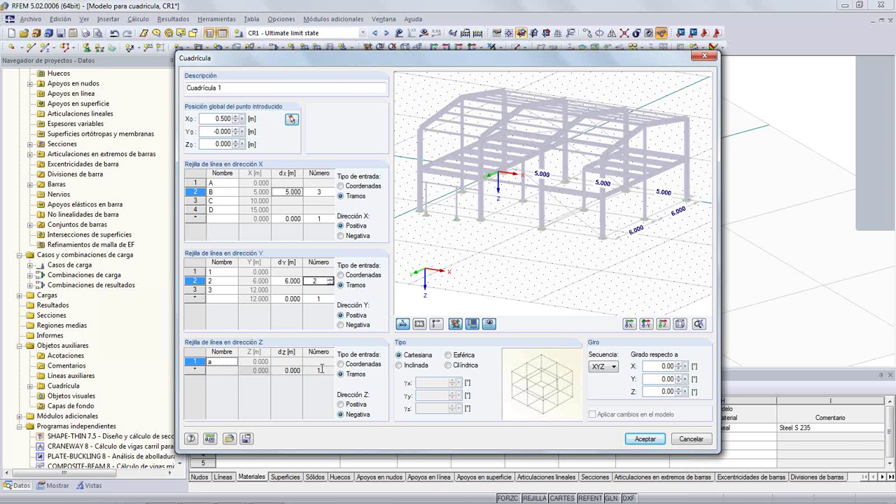
pyautogui.write('2')
pyautogui.click(296, 370)
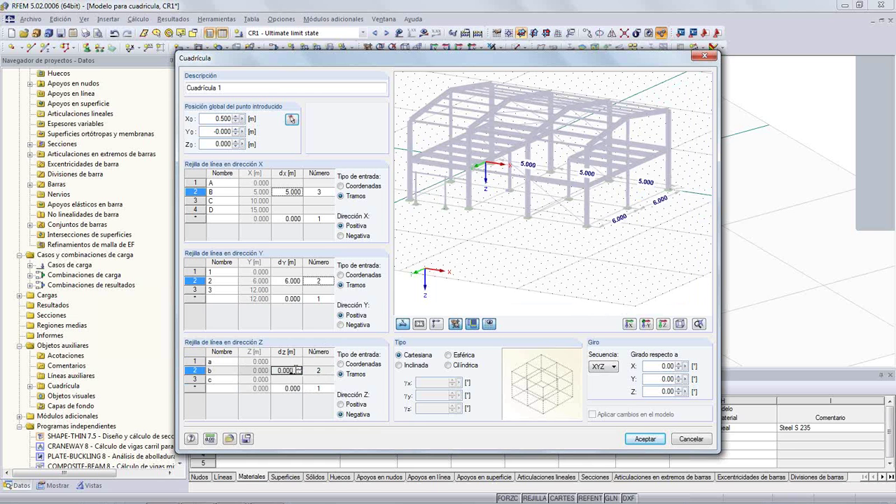
pyautogui.click(299, 369)
pyautogui.click(300, 369)
pyautogui.click(299, 369)
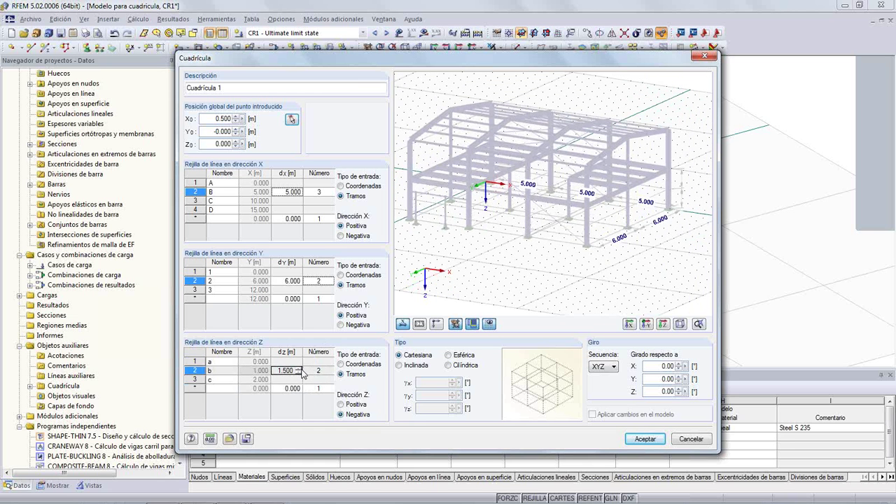
pyautogui.click(299, 369)
pyautogui.click(299, 369)
pyautogui.click(299, 369)
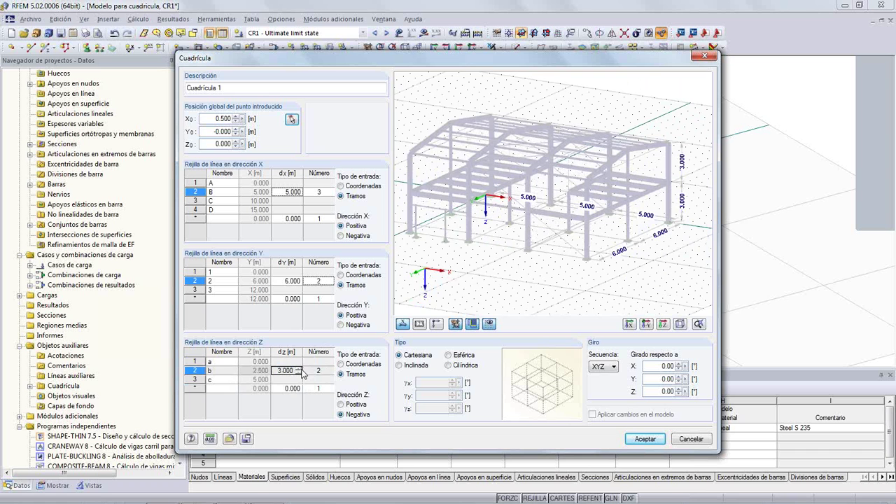
pyautogui.scroll(5, 618, 206)
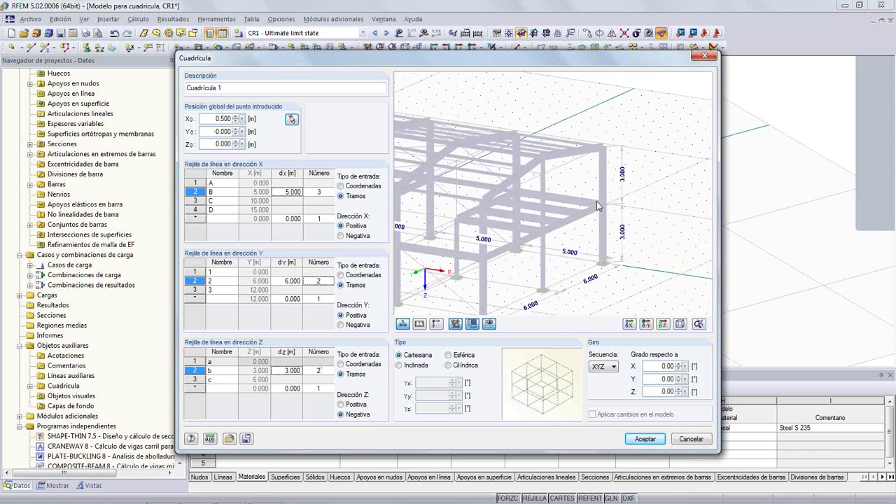
pyautogui.scroll(-5, 592, 212)
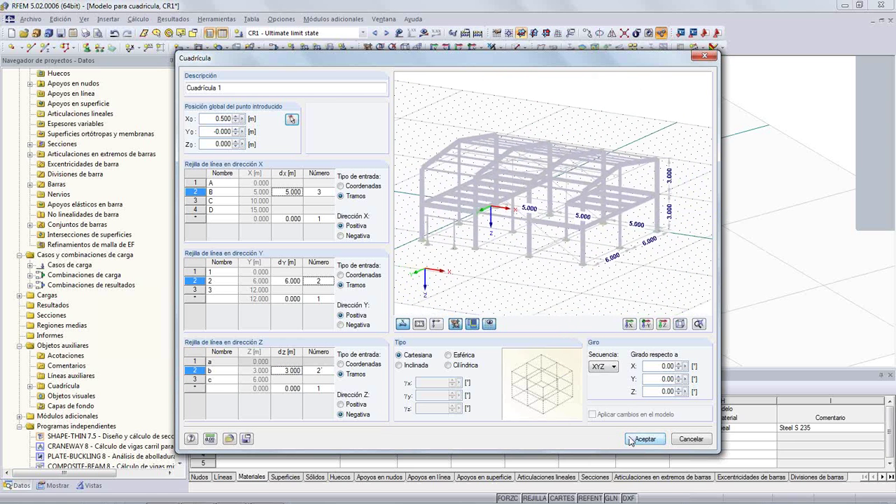
# Step: Turn on the grid line descriptions and insert the completed grid into the hall model
pyautogui.click(421, 326)
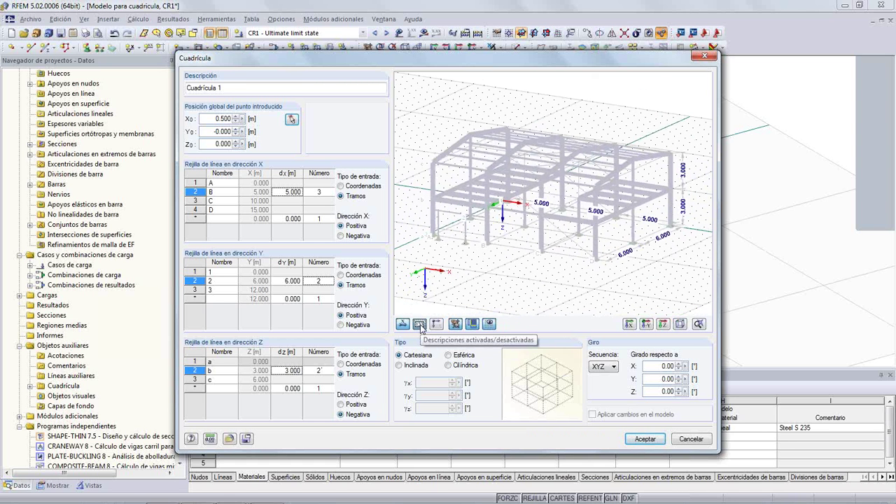
pyautogui.moveTo(482, 276); pyautogui.dragTo(475, 276, button='middle')
pyautogui.click(629, 438)
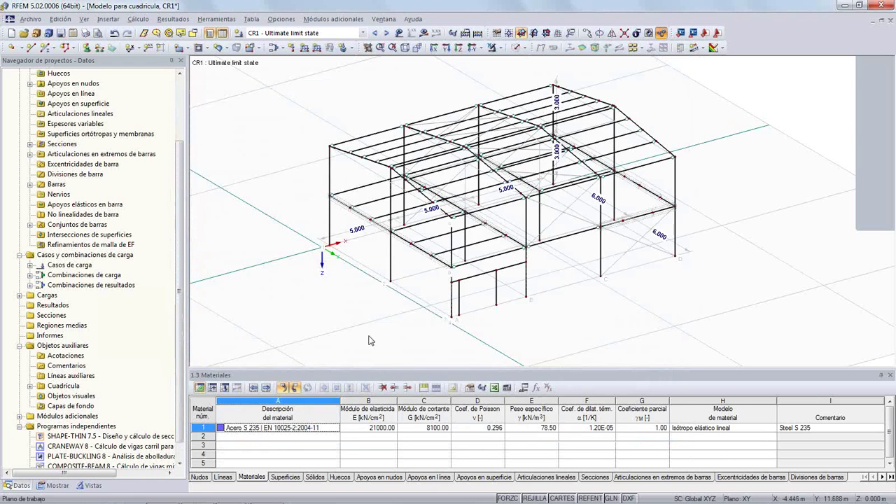
pyautogui.keyDown('ctrl'); pyautogui.moveTo(371, 340); pyautogui.dragTo(392, 267, button='middle'); pyautogui.keyUp('ctrl')
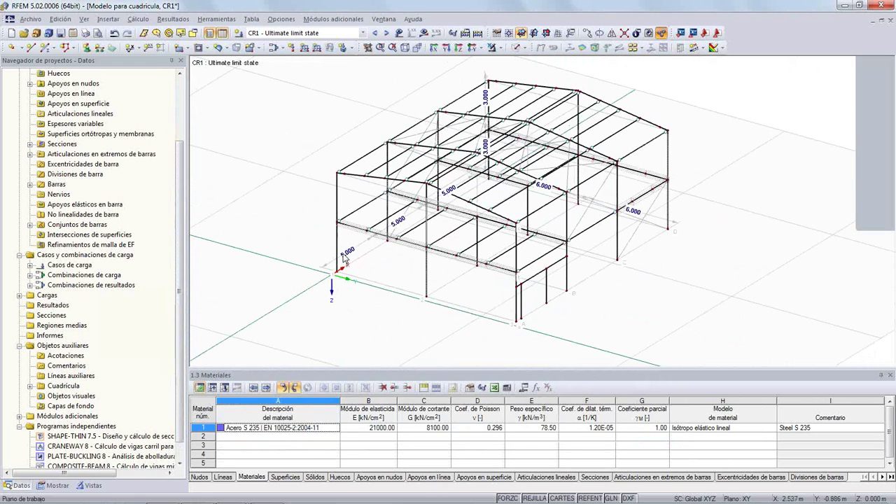
pyautogui.scroll(2, 344, 255)
pyautogui.scroll(-2, 470, 317)
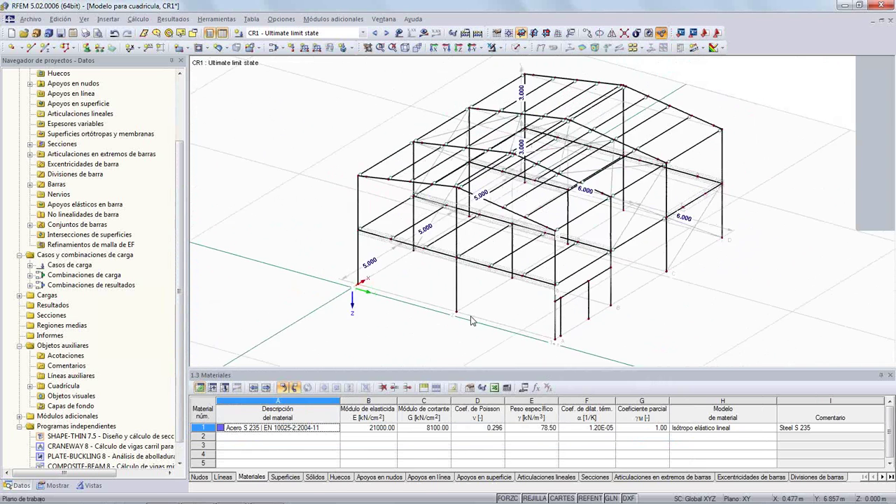
pyautogui.keyDown('ctrl'); pyautogui.moveTo(477, 351); pyautogui.dragTo(458, 339, button='middle'); pyautogui.keyUp('ctrl')
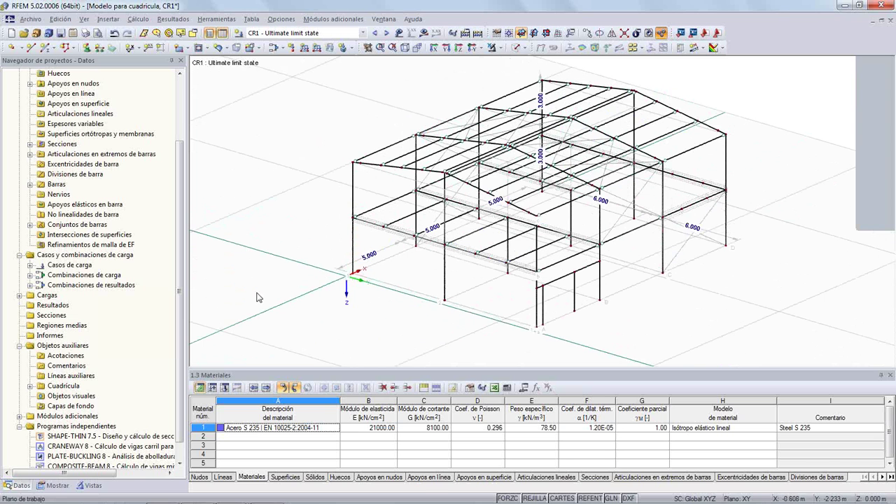
# Step: Hide the Cuadrículas guide objects in the display settings, show them again and return to the project data
pyautogui.click(59, 484)
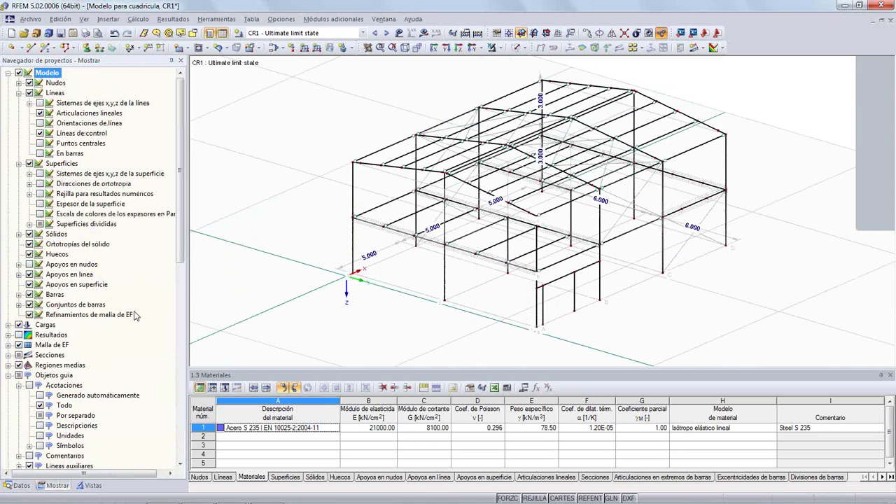
pyautogui.moveTo(179, 242); pyautogui.dragTo(179, 286)
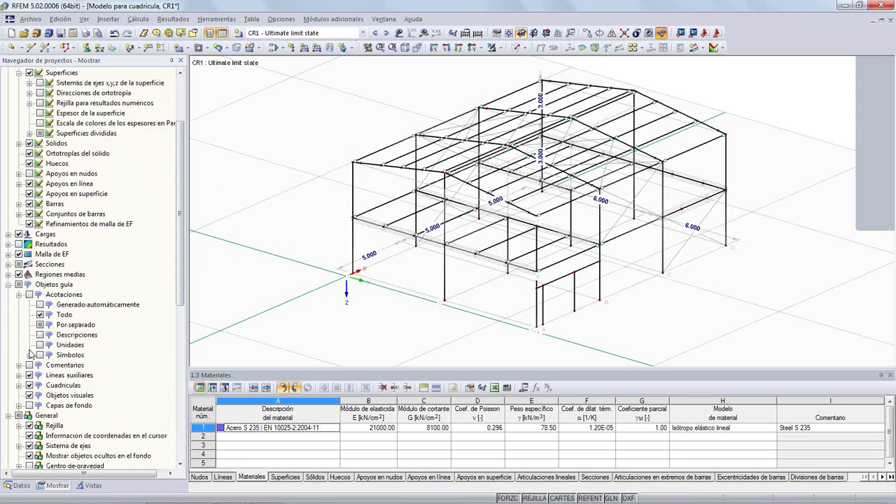
pyautogui.click(20, 295)
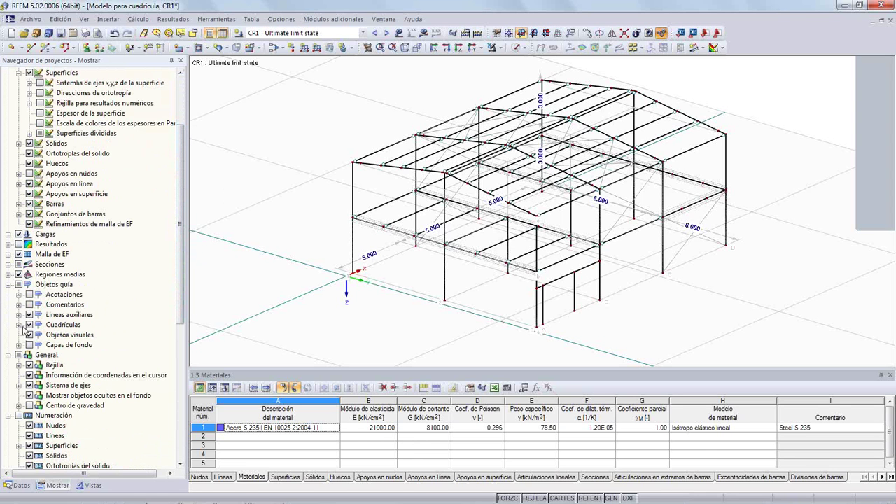
pyautogui.click(28, 326)
pyautogui.click(29, 326)
pyautogui.click(17, 486)
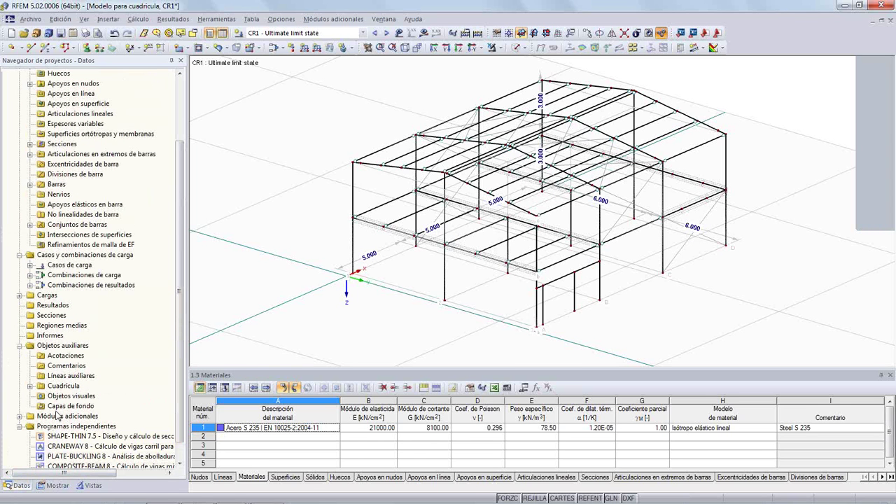
# Step: Set the X spacing of Cuadrícula 1 to 6 m and apply the changes to the model
pyautogui.doubleClick(62, 387)
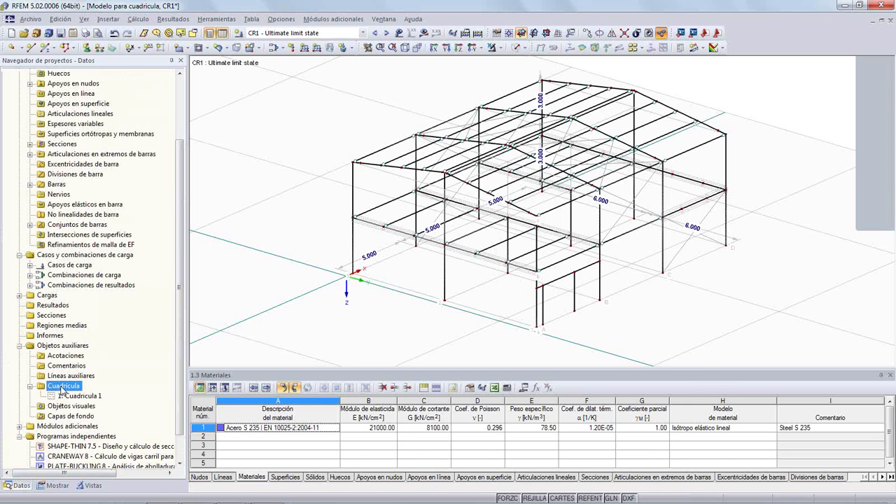
pyautogui.click(79, 396)
pyautogui.doubleClick(79, 396)
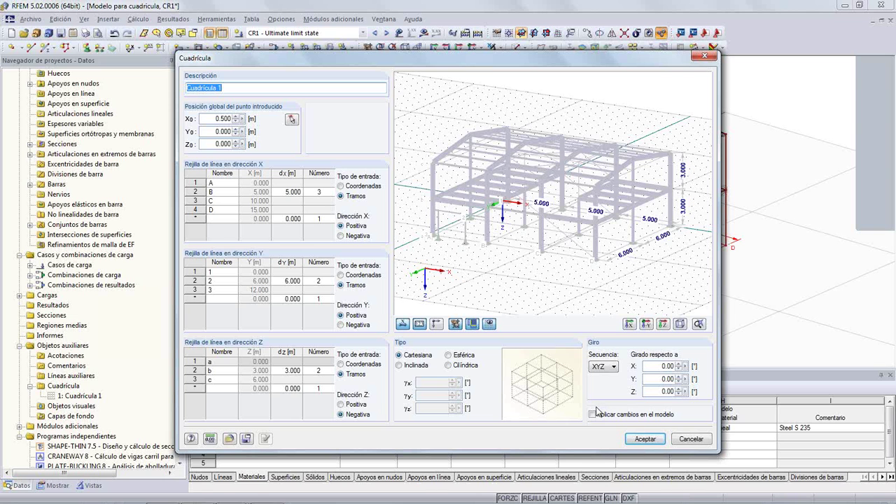
pyautogui.click(301, 203)
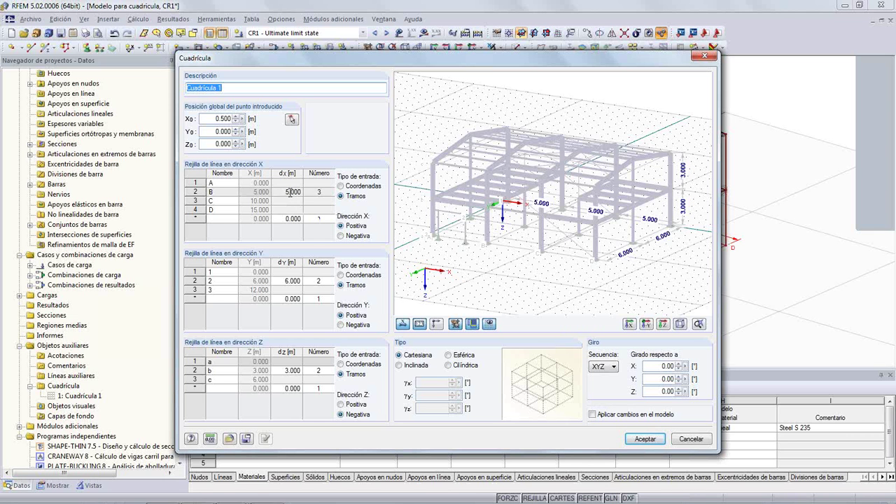
pyautogui.click(288, 192)
pyautogui.click(298, 189)
pyautogui.click(298, 189)
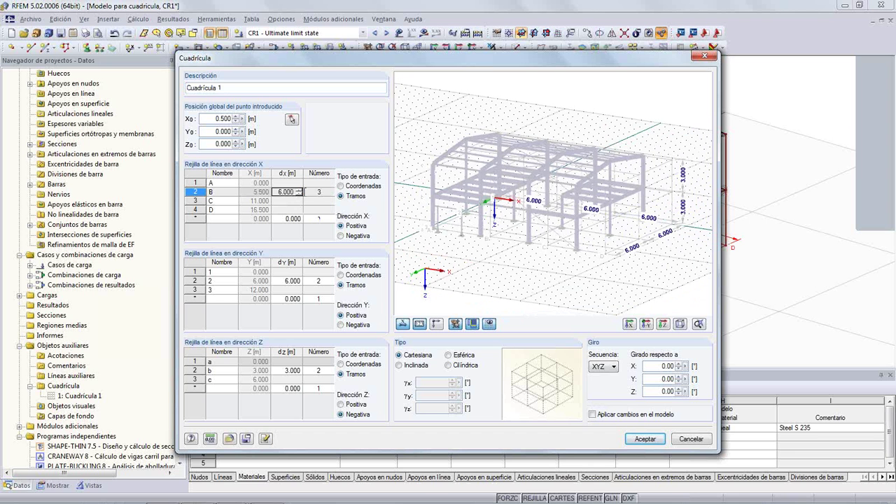
pyautogui.click(592, 414)
pyautogui.click(645, 439)
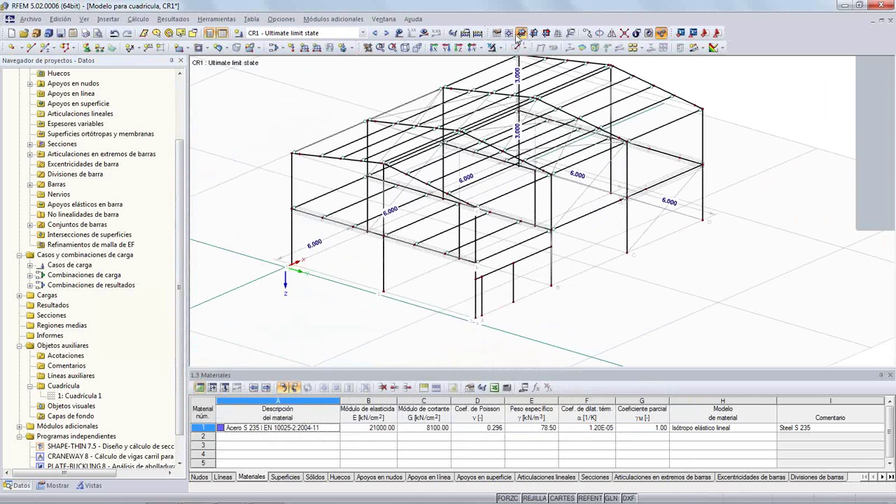
# Step: Display the hall model as solid members and view it from the opposite side
pyautogui.click(516, 47)
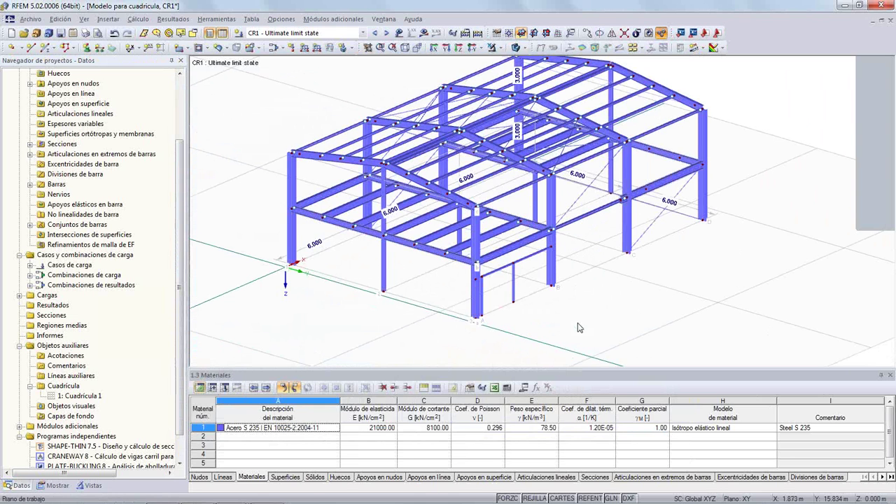
pyautogui.keyDown('ctrl'); pyautogui.moveTo(660, 308); pyautogui.dragTo(286, 308, button='middle'); pyautogui.keyUp('ctrl')
pyautogui.keyDown('ctrl'); pyautogui.moveTo(761, 317); pyautogui.dragTo(426, 316, button='middle'); pyautogui.keyUp('ctrl')
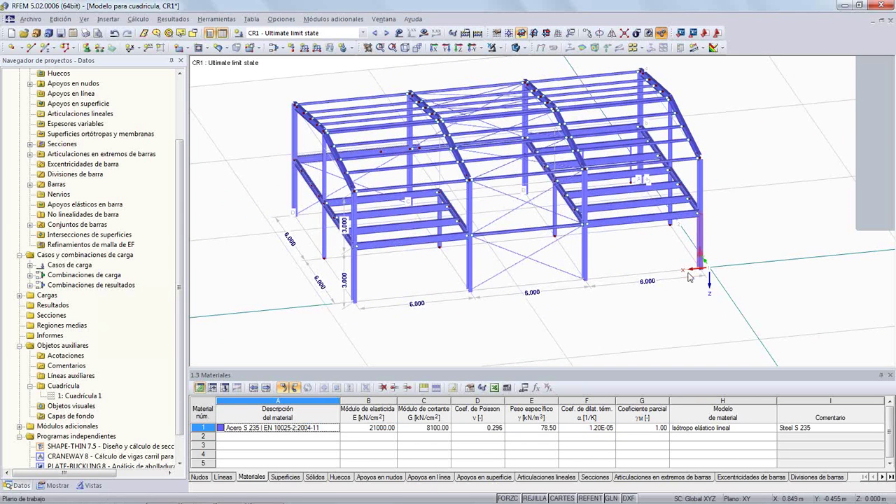
# Step: Undo the grid spacing change in the X direction and redo it to compare both states
pyautogui.click(115, 34)
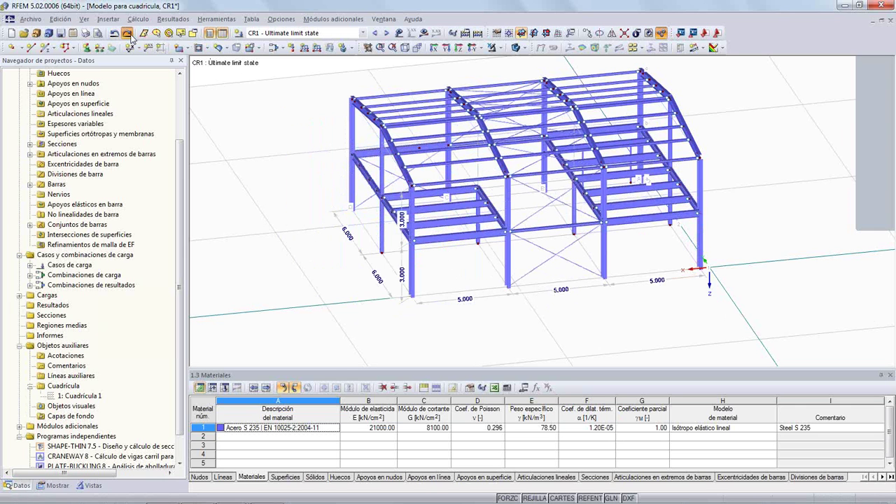
pyautogui.click(126, 33)
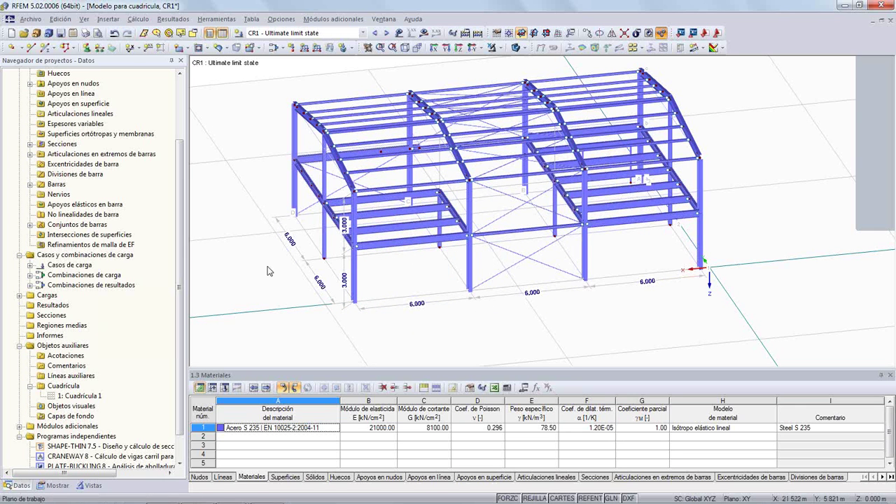
pyautogui.keyDown('ctrl'); pyautogui.moveTo(266, 270); pyautogui.dragTo(279, 233, button='middle'); pyautogui.keyUp('ctrl')
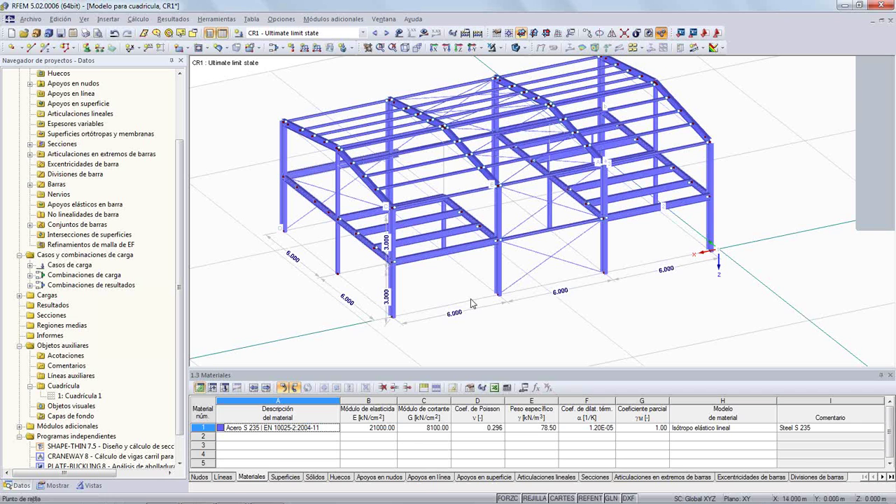
# Step: Close the model Modelo para cuadricula without saving the changes
pyautogui.moveTo(453, 285); pyautogui.dragTo(455, 299, button='middle')
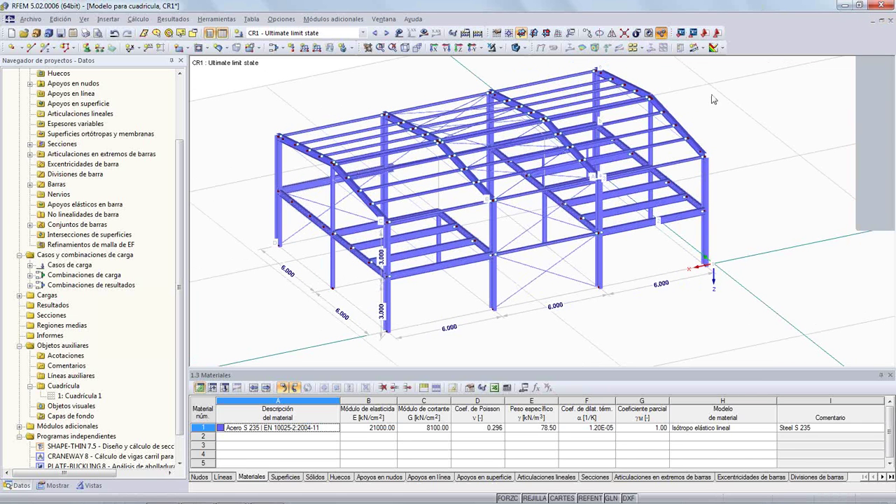
pyautogui.click(883, 20)
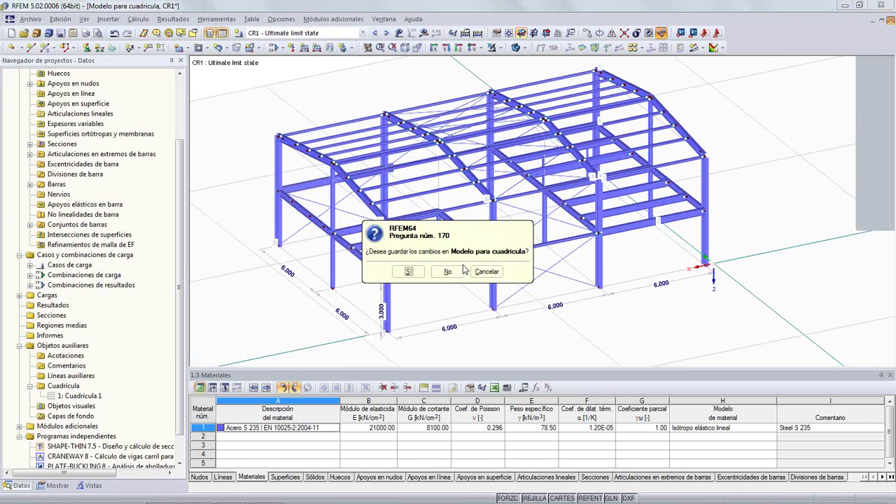
pyautogui.click(451, 272)
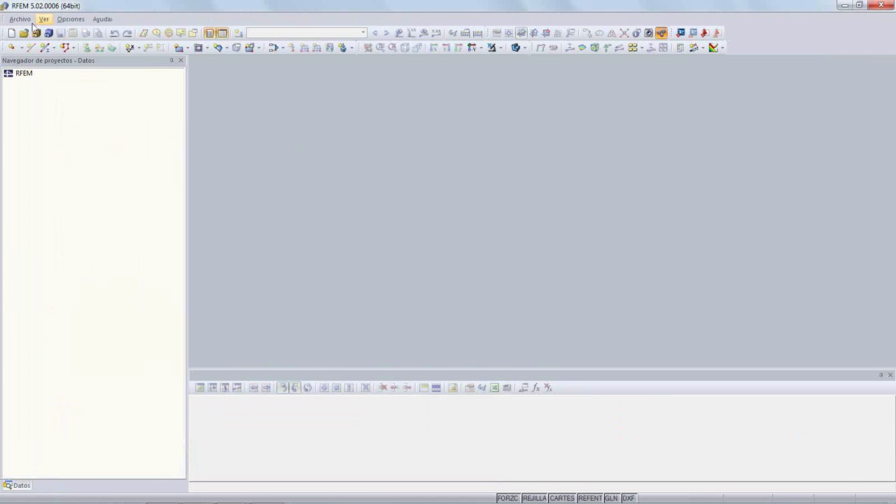
# Step: Open the RFEM model Visibilidades from the Seminario 7 en español folder
pyautogui.click(20, 19)
pyautogui.click(40, 51)
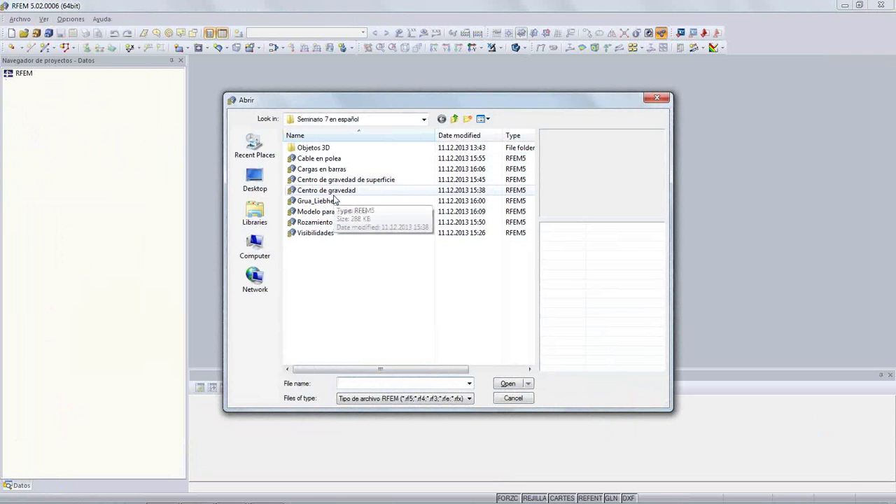
pyautogui.click(321, 233)
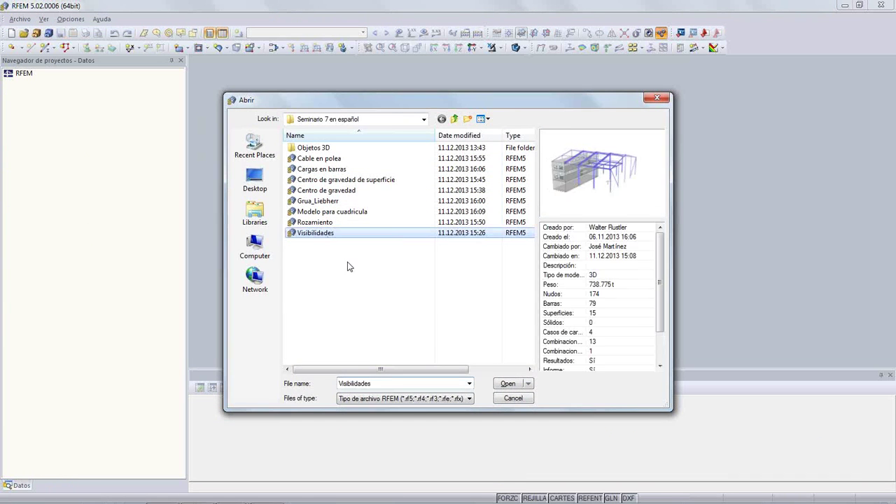
pyautogui.click(507, 384)
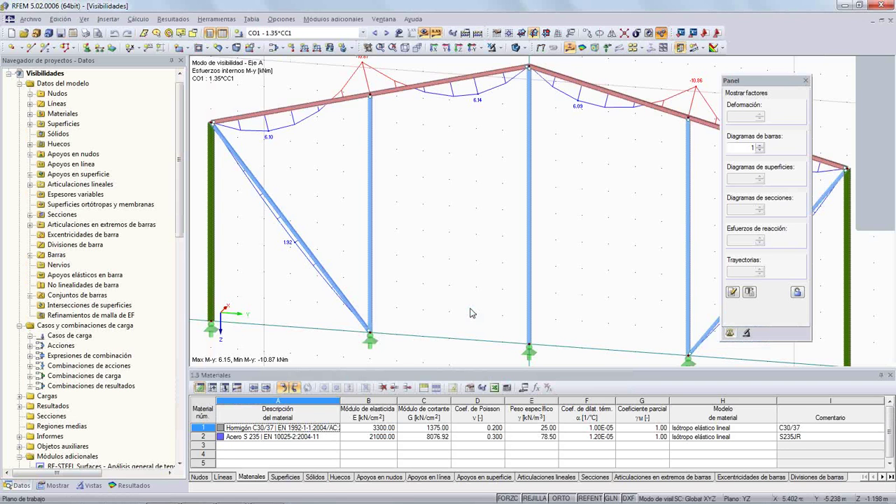
# Step: Cancel the Eje A visibility mode to show the whole building and turn off the member result diagrams
pyautogui.scroll(-3, 471, 312)
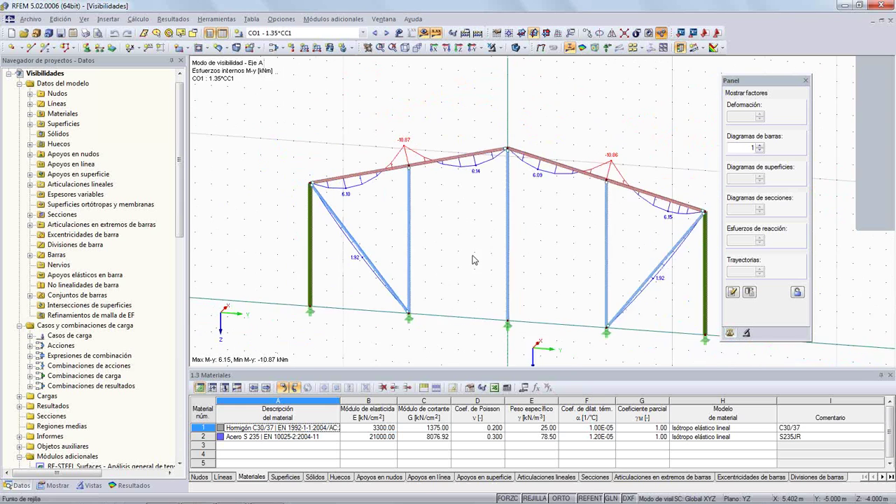
pyautogui.moveTo(480, 256); pyautogui.dragTo(442, 224, button='middle')
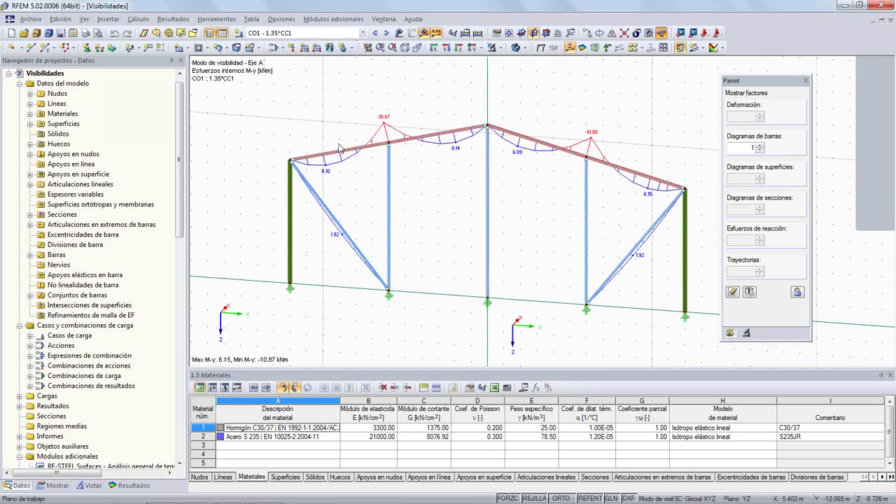
pyautogui.click(492, 47)
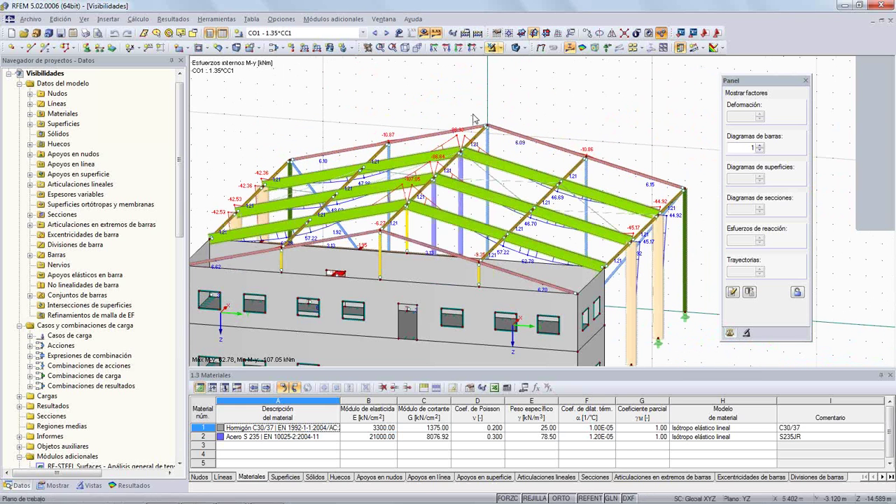
pyautogui.scroll(-4, 459, 229)
pyautogui.click(570, 48)
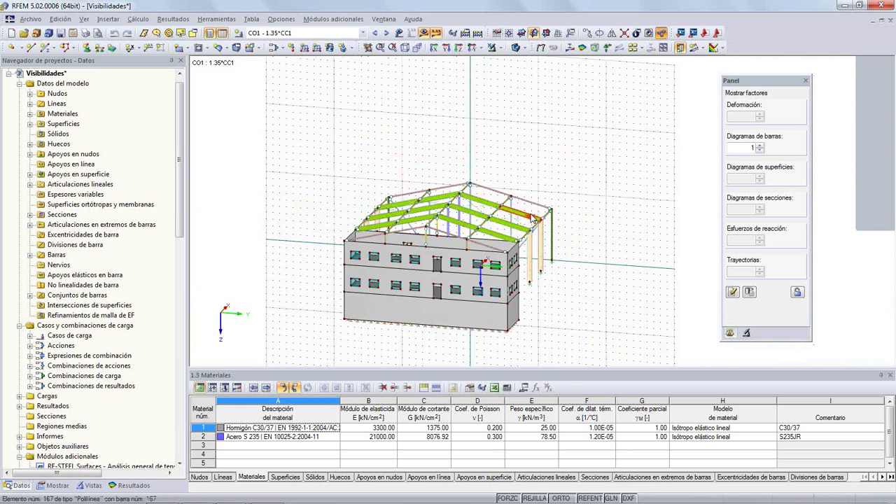
pyautogui.moveTo(550, 180); pyautogui.dragTo(570, 149, button='middle')
pyautogui.keyDown('ctrl'); pyautogui.moveTo(602, 176); pyautogui.dragTo(320, 267, button='middle'); pyautogui.keyUp('ctrl')
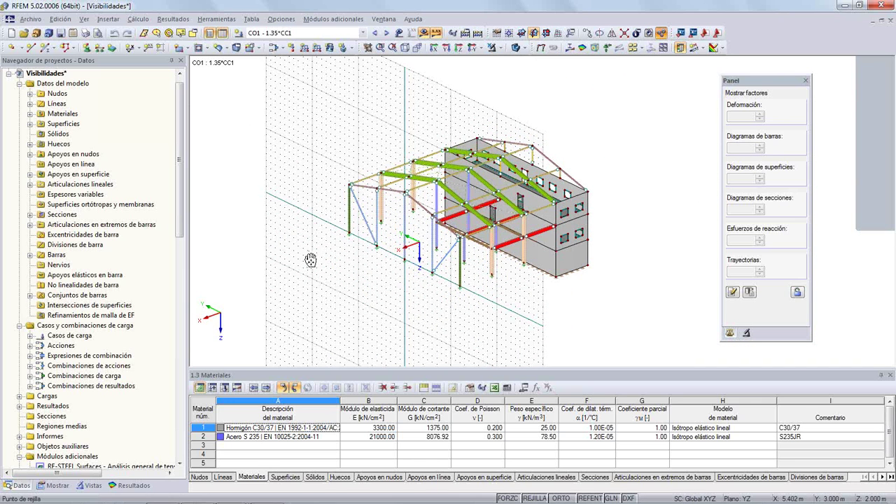
# Step: Deactivate the user-defined visibility Eje A in the views navigator
pyautogui.click(89, 485)
pyautogui.scroll(-2, 175, 346)
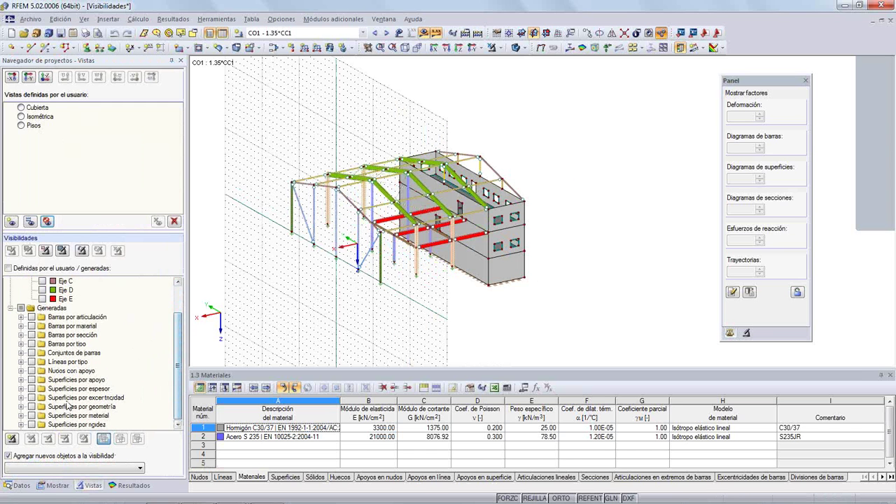
pyautogui.scroll(2, 302, 293)
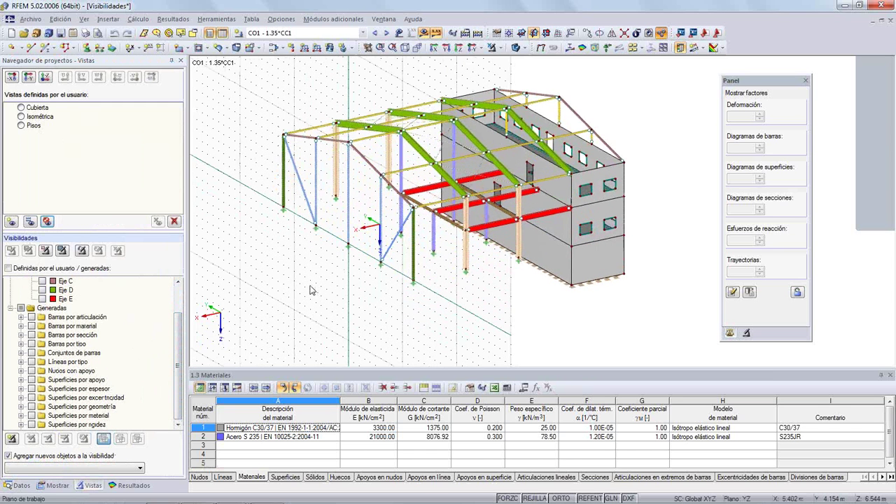
pyautogui.moveTo(302, 293); pyautogui.dragTo(297, 306, button='middle')
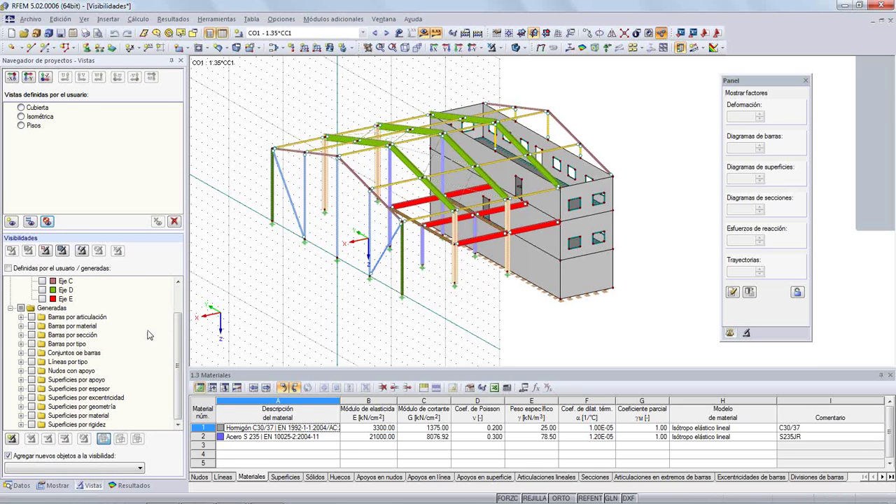
pyautogui.moveTo(179, 322); pyautogui.dragTo(180, 294)
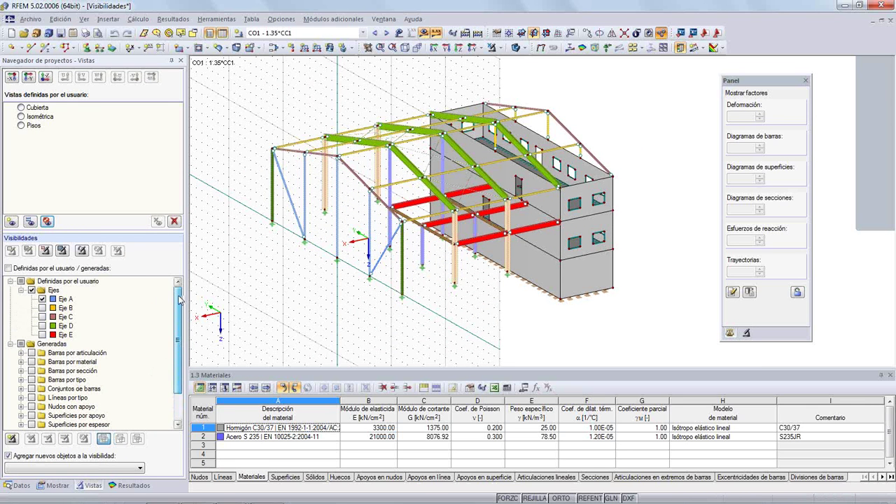
pyautogui.click(42, 298)
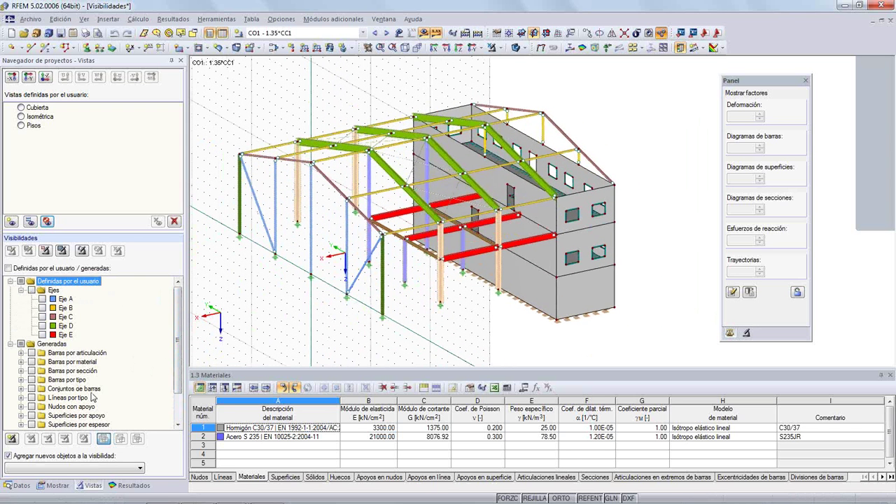
# Step: Colour the model graphics according to material
pyautogui.rightClick(229, 90)
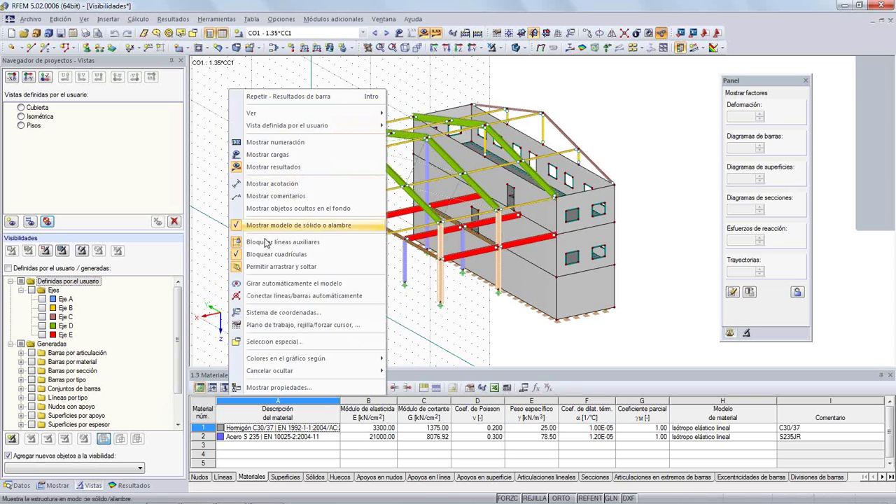
pyautogui.moveTo(312, 364)
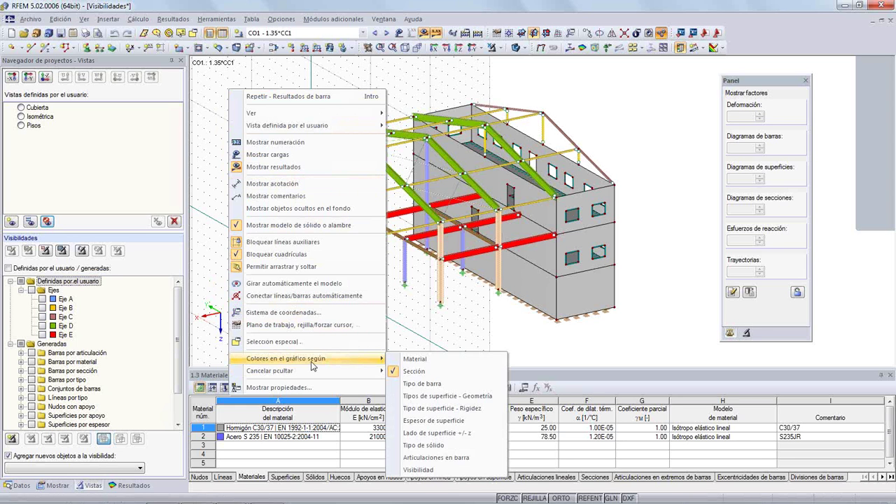
pyautogui.click(413, 359)
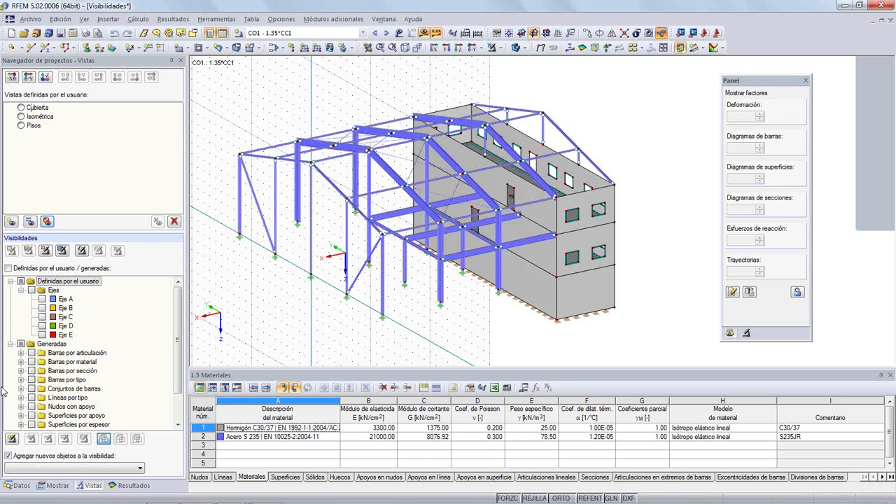
# Step: Recall the user-defined views Cubierta, Isométrica and Pisos one after another, and return to Cubierta
pyautogui.click(96, 488)
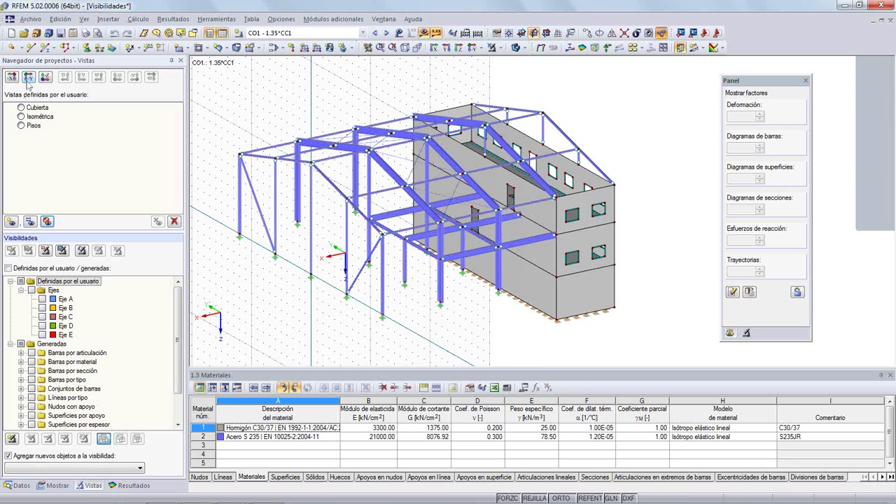
pyautogui.click(33, 110)
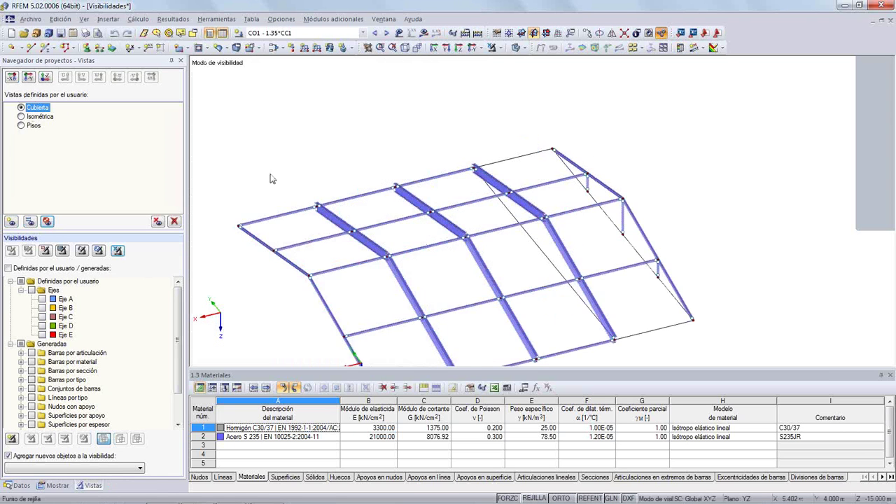
pyautogui.click(21, 117)
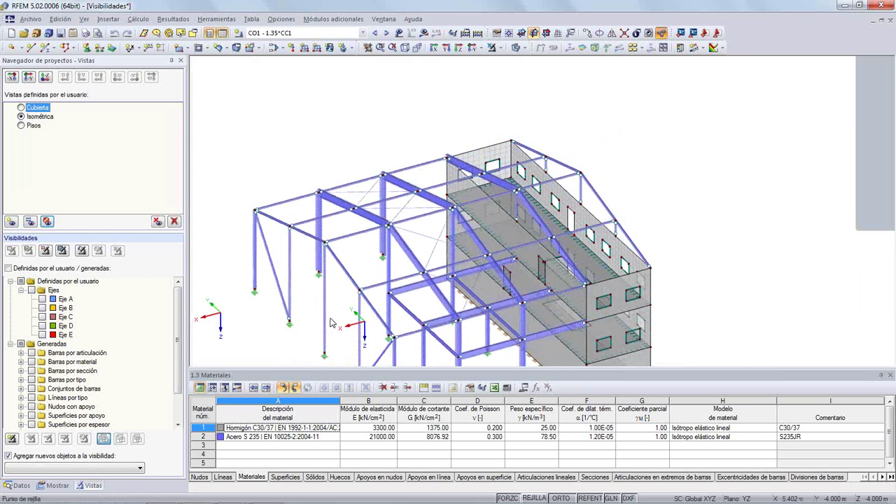
pyautogui.click(21, 125)
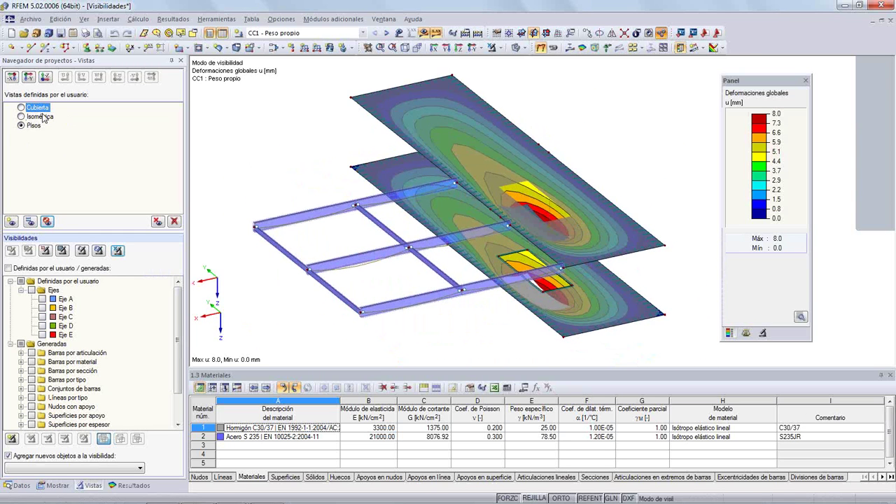
pyautogui.click(21, 107)
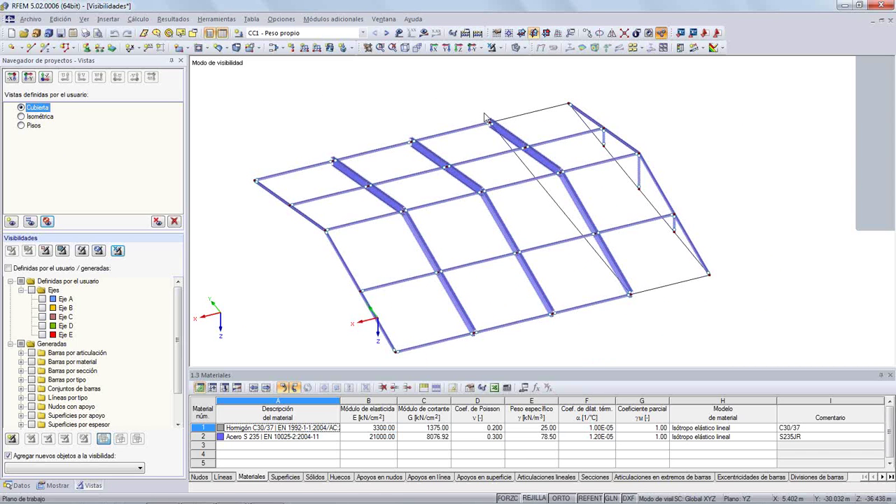
# Step: Restore the whole model, select the lowest floor slab with the opening, and isolate it as a visibility
pyautogui.click(492, 49)
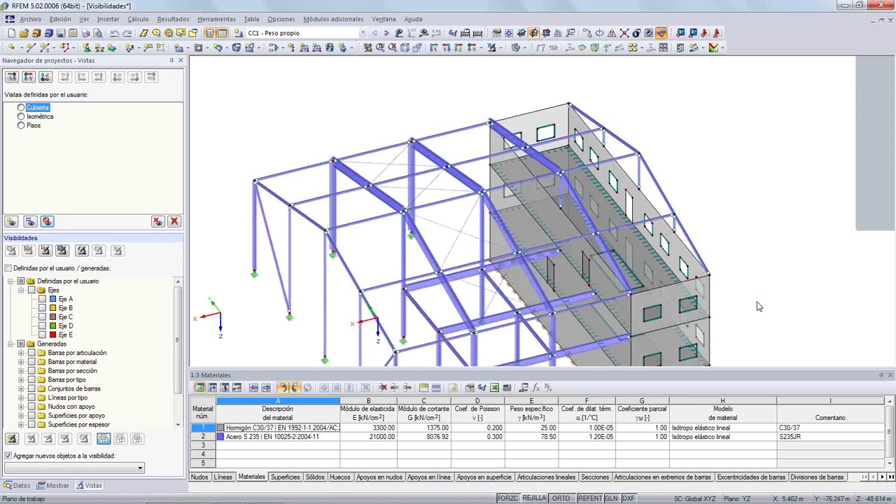
pyautogui.keyDown('ctrl'); pyautogui.moveTo(819, 324); pyautogui.dragTo(592, 207, button='middle'); pyautogui.keyUp('ctrl')
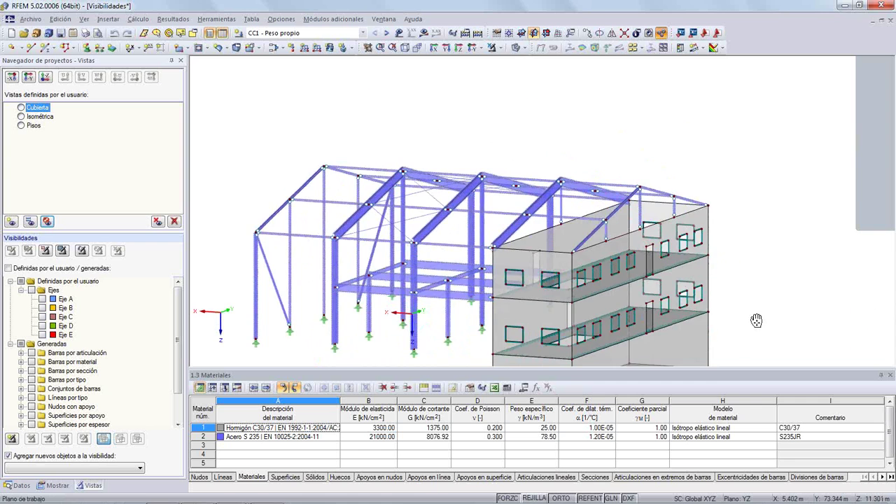
pyautogui.moveTo(756, 321); pyautogui.dragTo(512, 181, button='middle')
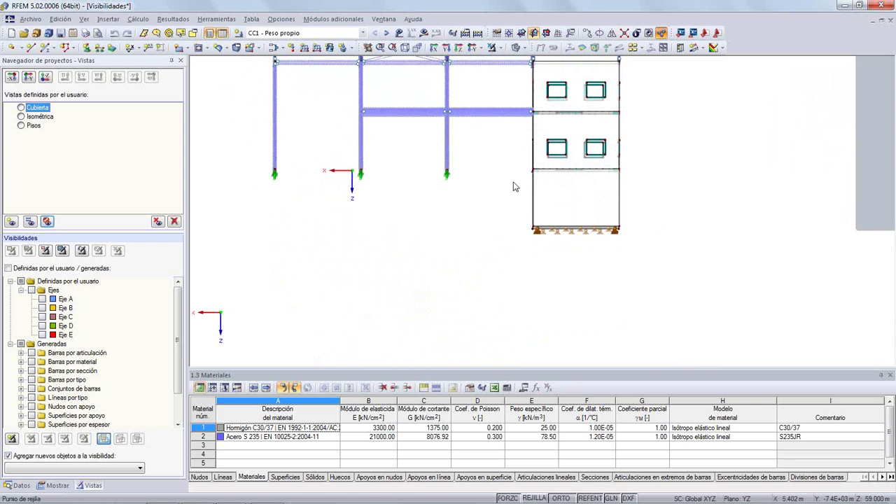
pyautogui.click(630, 171)
pyautogui.keyDown('ctrl'); pyautogui.moveTo(664, 154); pyautogui.dragTo(644, 176, button='middle'); pyautogui.keyUp('ctrl')
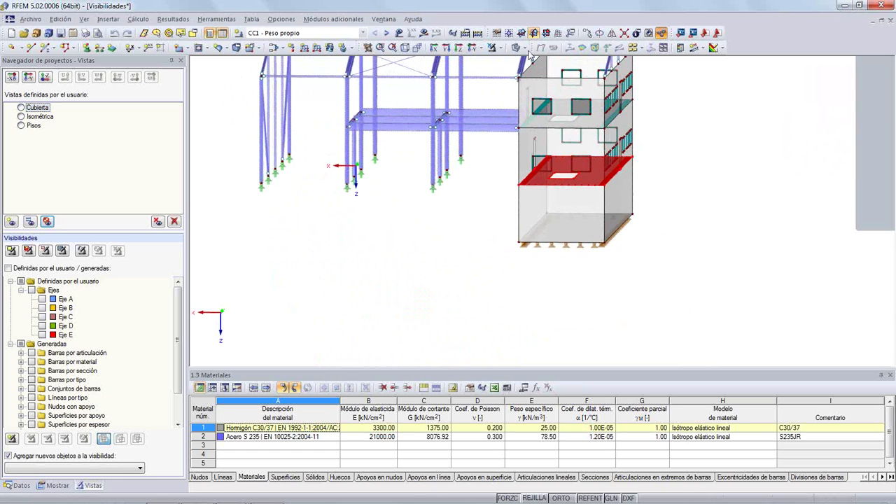
pyautogui.click(500, 48)
pyautogui.click(518, 61)
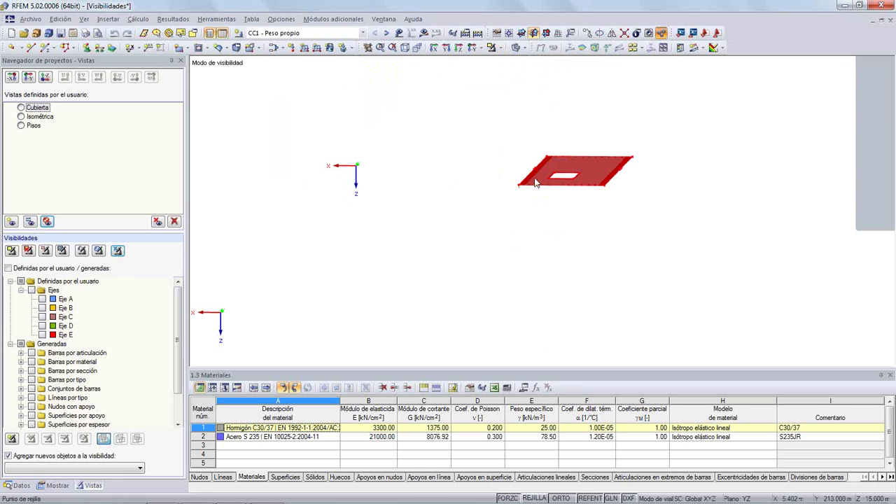
# Step: Switch the isolated slab to wireframe display and show its results for load case CC1 - Peso propio
pyautogui.keyDown('ctrl'); pyautogui.moveTo(598, 106); pyautogui.dragTo(424, 146, button='middle'); pyautogui.keyUp('ctrl')
pyautogui.click(447, 146)
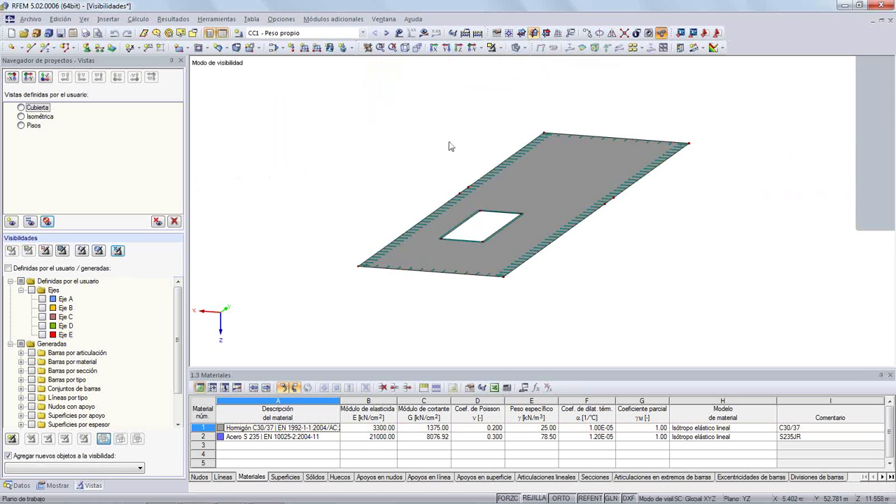
pyautogui.click(515, 48)
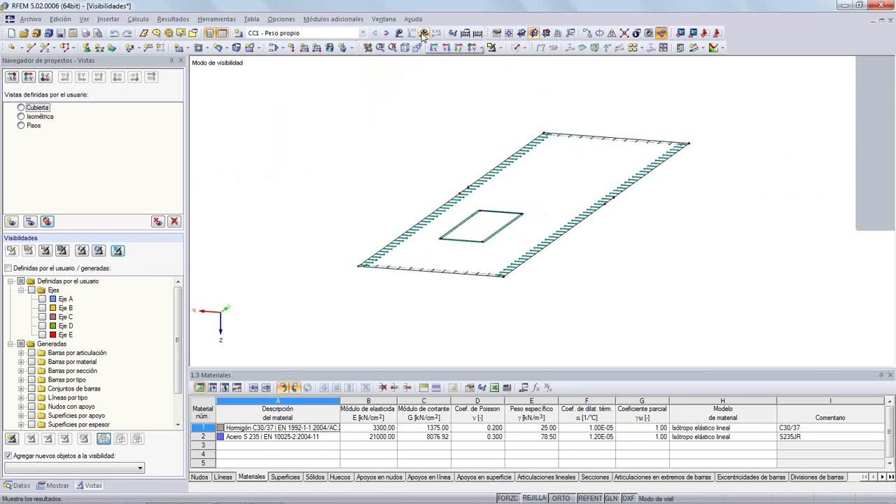
pyautogui.click(424, 33)
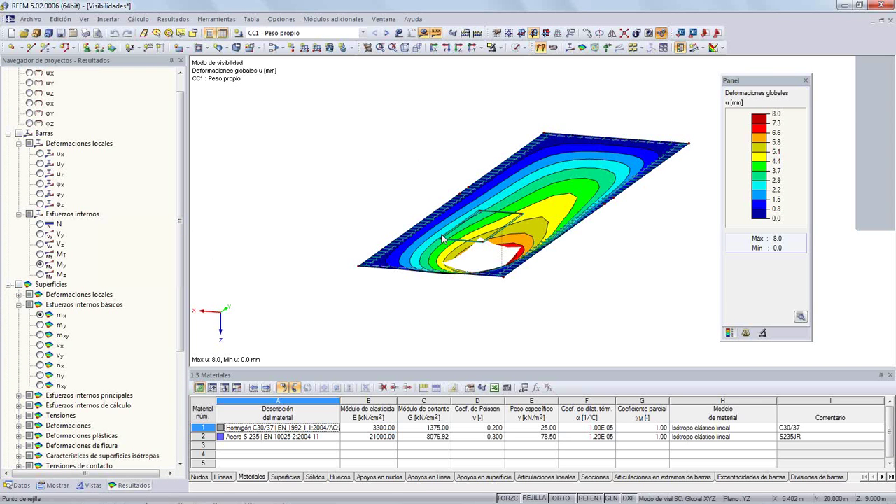
pyautogui.moveTo(453, 168); pyautogui.dragTo(523, 265, button='middle')
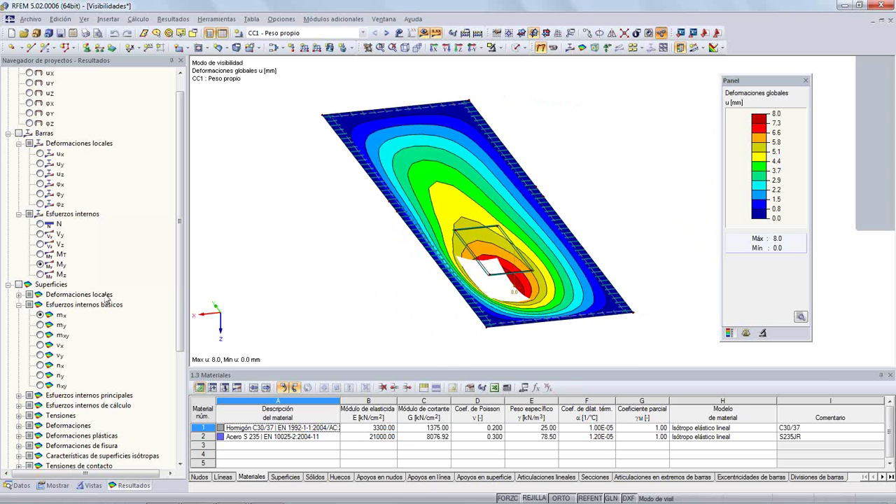
# Step: Save the current display as a user-defined view named Planta baja, and recall it after switching to another saved view
pyautogui.click(89, 484)
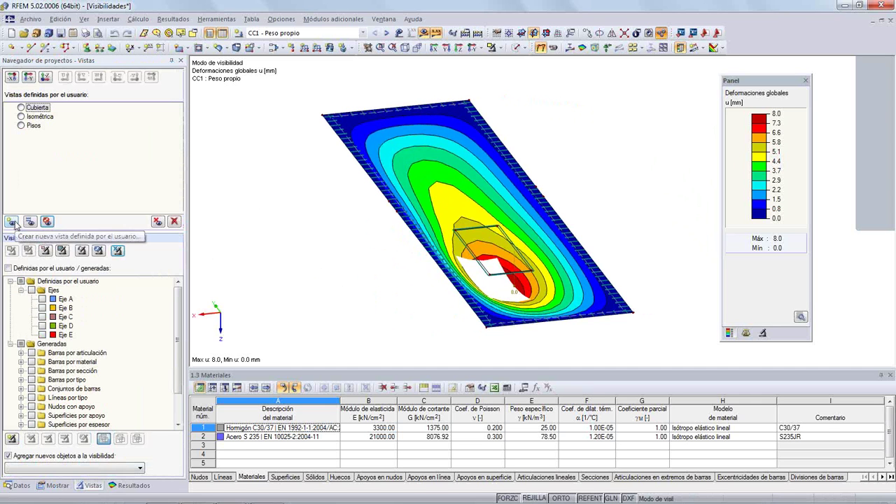
pyautogui.click(12, 221)
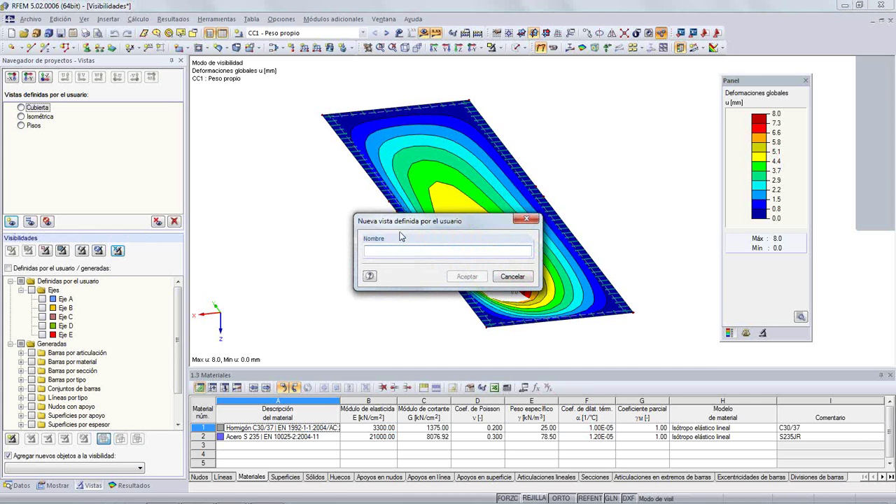
pyautogui.write('Planta baja')
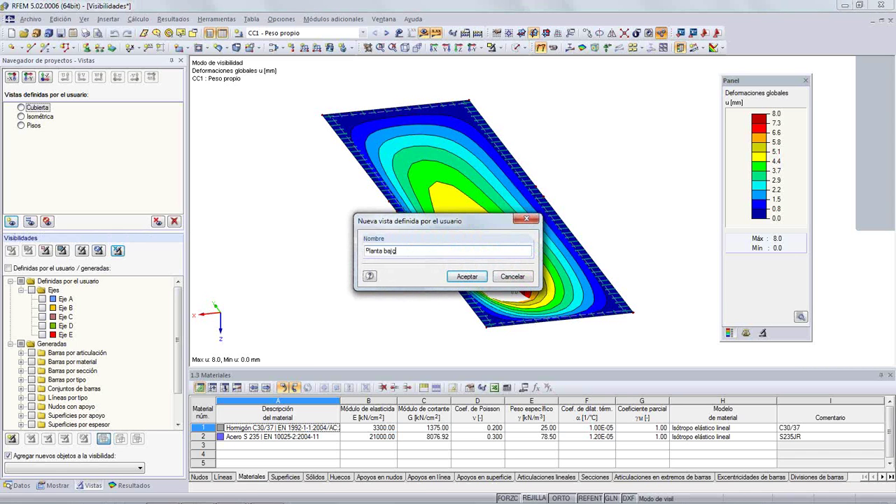
pyautogui.press('Return')
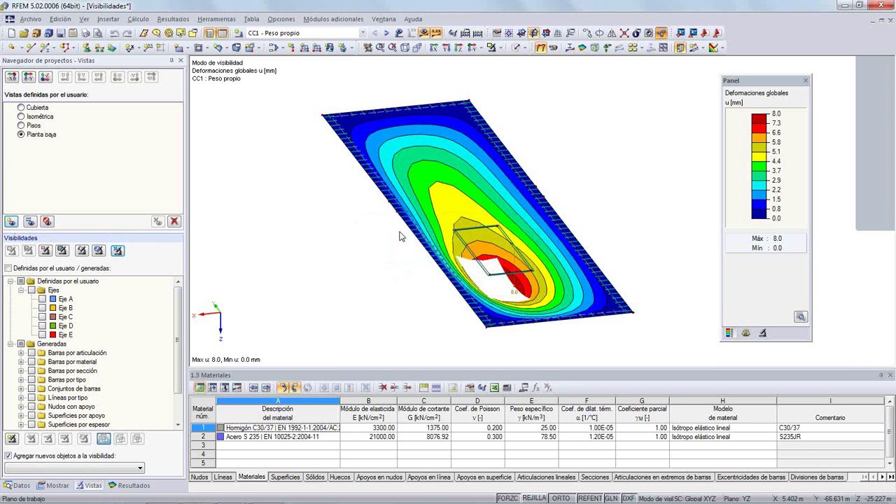
pyautogui.click(21, 125)
pyautogui.click(21, 134)
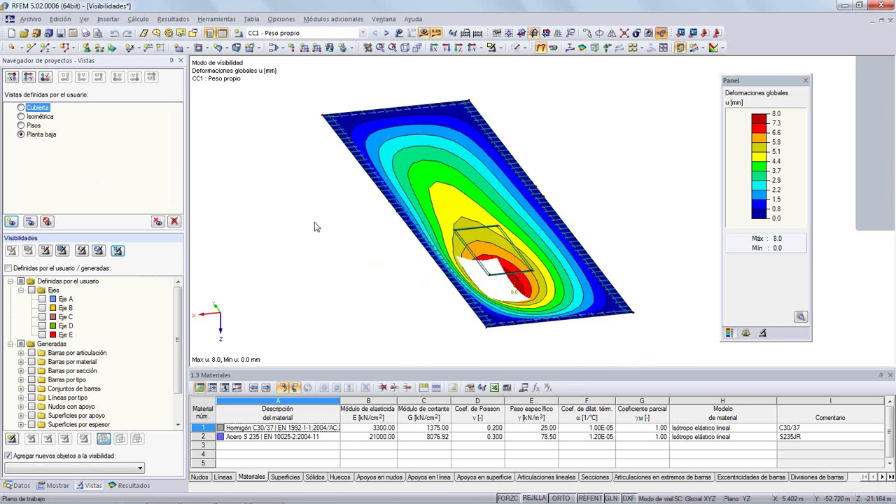
# Step: Redefine the user-defined view Planta baja with the slab seen in plan along Z, and reset to it after rotating the model
pyautogui.keyDown('ctrl'); pyautogui.moveTo(354, 245); pyautogui.dragTo(301, 241, button='middle'); pyautogui.keyUp('ctrl')
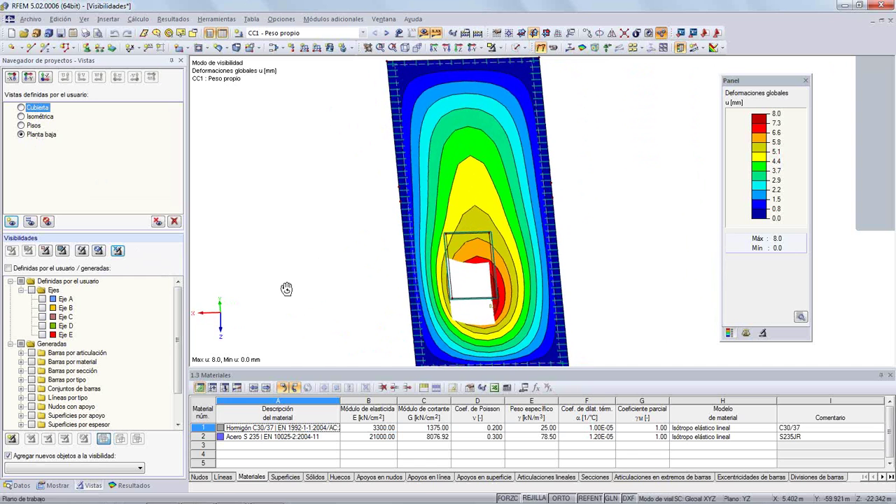
pyautogui.click(458, 49)
pyautogui.scroll(2, 502, 184)
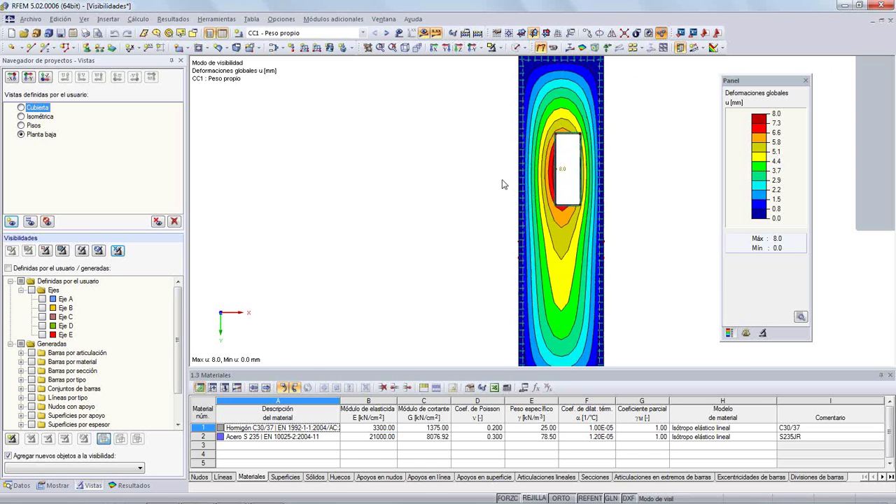
pyautogui.scroll(-1, 501, 184)
pyautogui.moveTo(491, 186); pyautogui.dragTo(415, 184, button='middle')
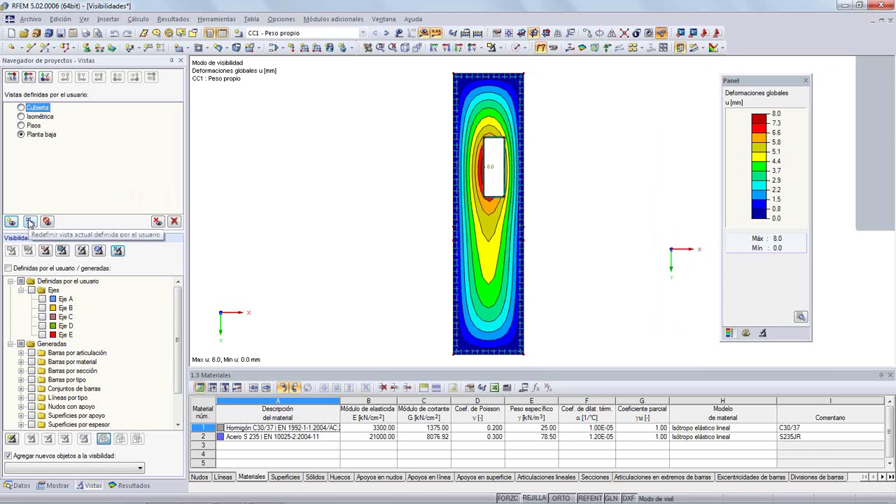
pyautogui.click(30, 222)
pyautogui.keyDown('ctrl'); pyautogui.moveTo(608, 236); pyautogui.dragTo(447, 228, button='middle'); pyautogui.keyUp('ctrl')
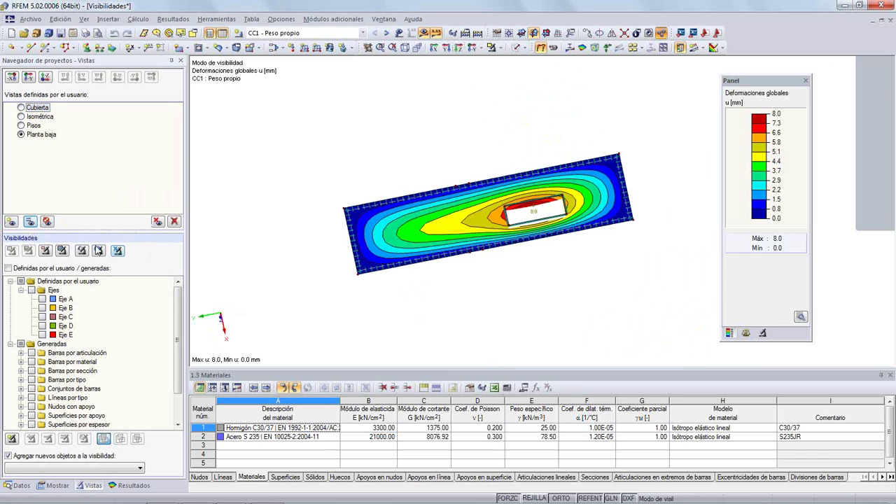
pyautogui.click(49, 222)
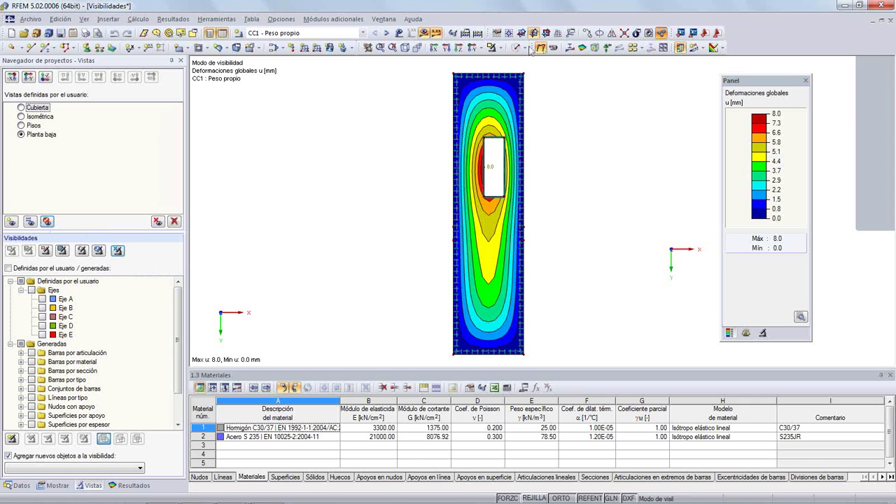
# Step: Cancel the visibility mode and show the whole structure in an isometric view with solid rendering
pyautogui.click(499, 49)
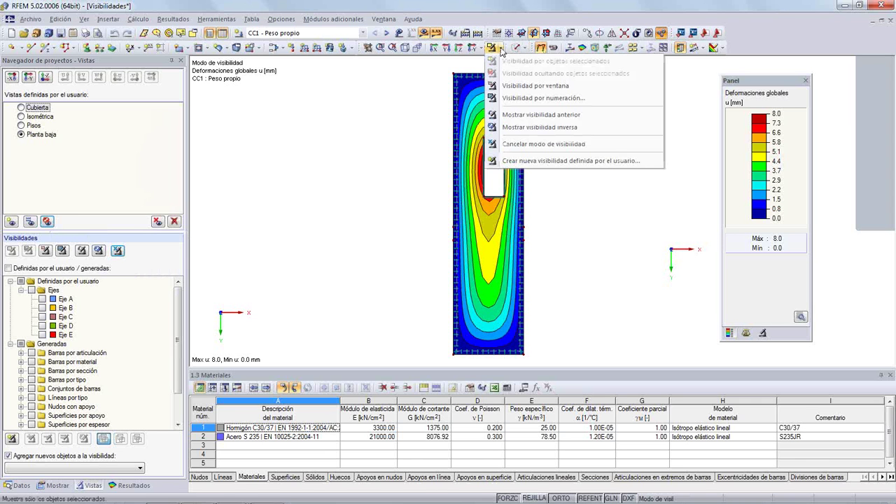
pyautogui.click(543, 143)
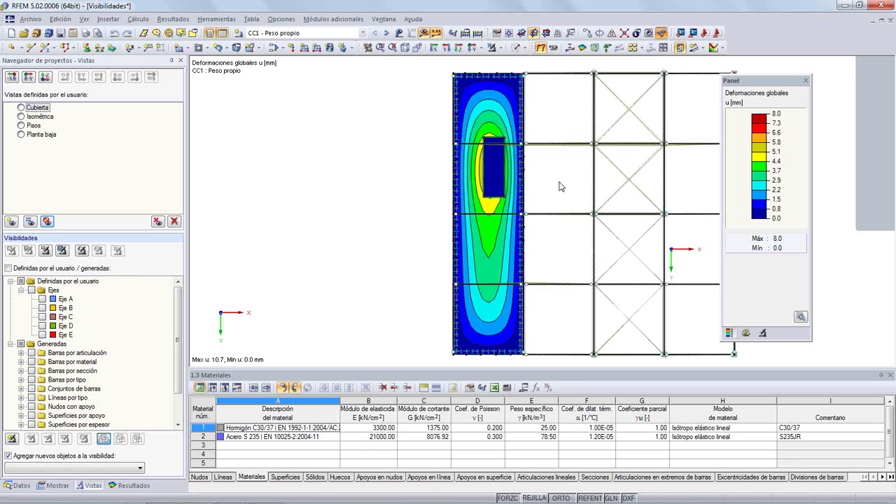
pyautogui.scroll(-3, 560, 187)
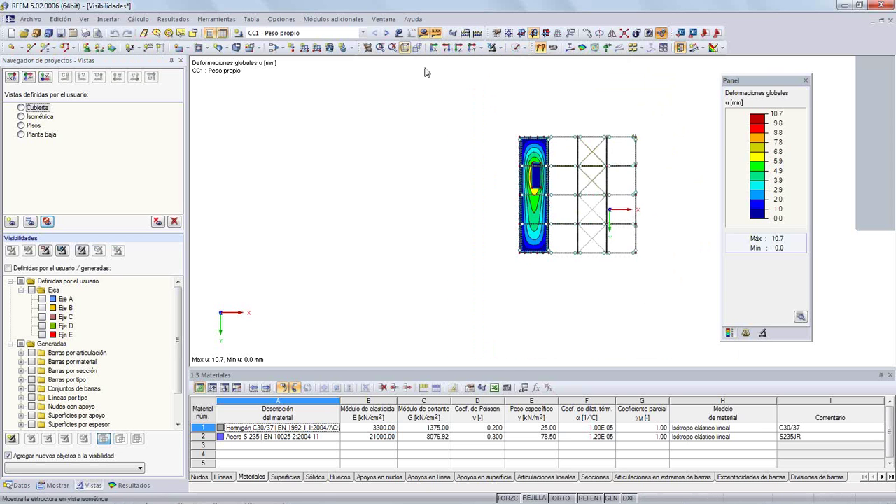
pyautogui.keyDown('ctrl'); pyautogui.moveTo(650, 335); pyautogui.dragTo(410, 250, button='middle'); pyautogui.keyUp('ctrl')
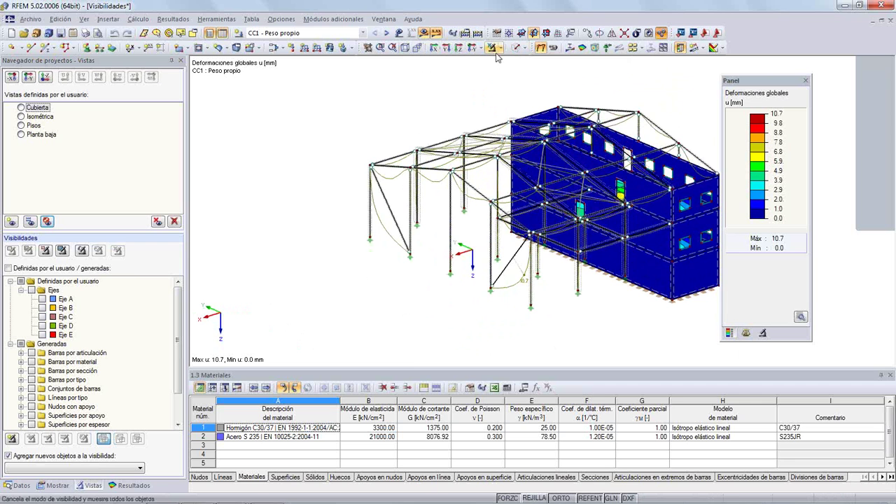
pyautogui.click(518, 48)
pyautogui.moveTo(435, 121); pyautogui.dragTo(334, 124, button='middle')
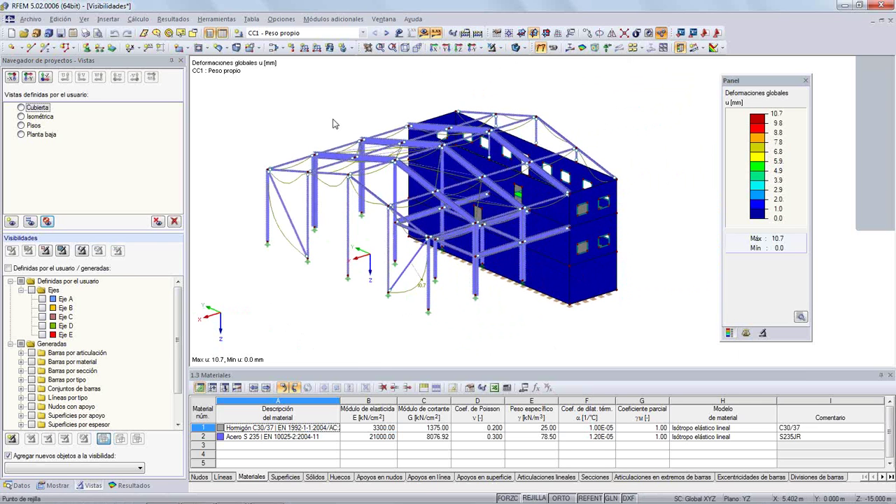
# Step: Show internal forces and loads for load case CC2 - Nieve, and recall the user-defined view Planta baja
pyautogui.click(583, 48)
pyautogui.keyDown('ctrl'); pyautogui.moveTo(638, 126); pyautogui.dragTo(645, 149, button='middle'); pyautogui.keyUp('ctrl')
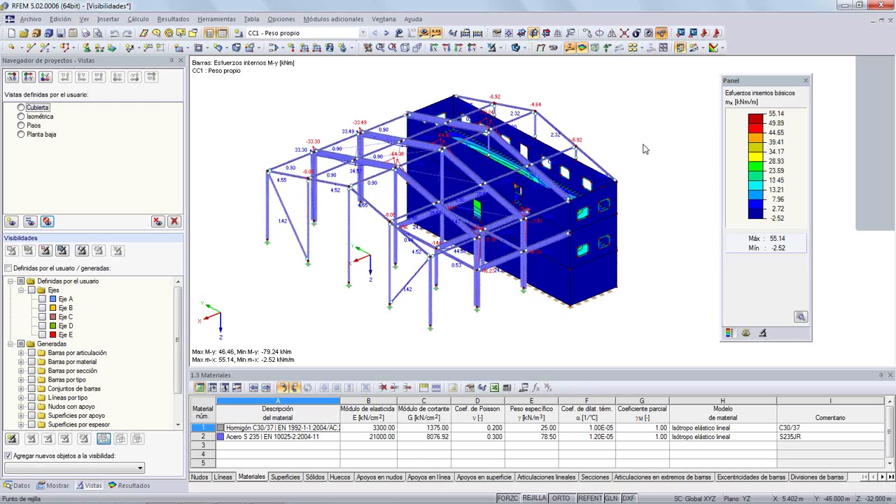
pyautogui.click(399, 32)
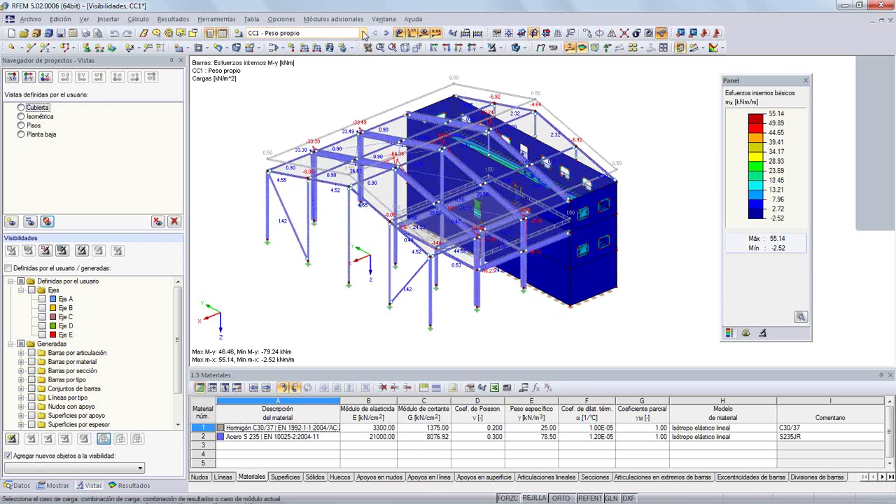
pyautogui.click(363, 33)
pyautogui.click(336, 43)
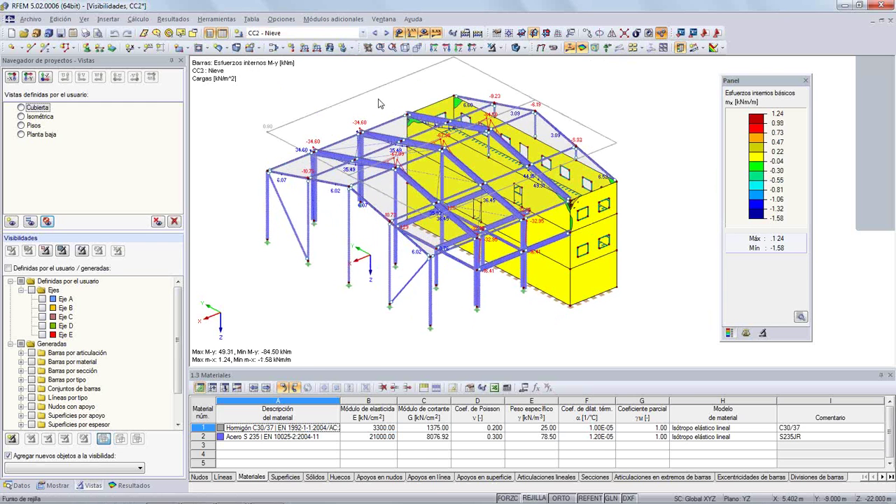
pyautogui.click(21, 135)
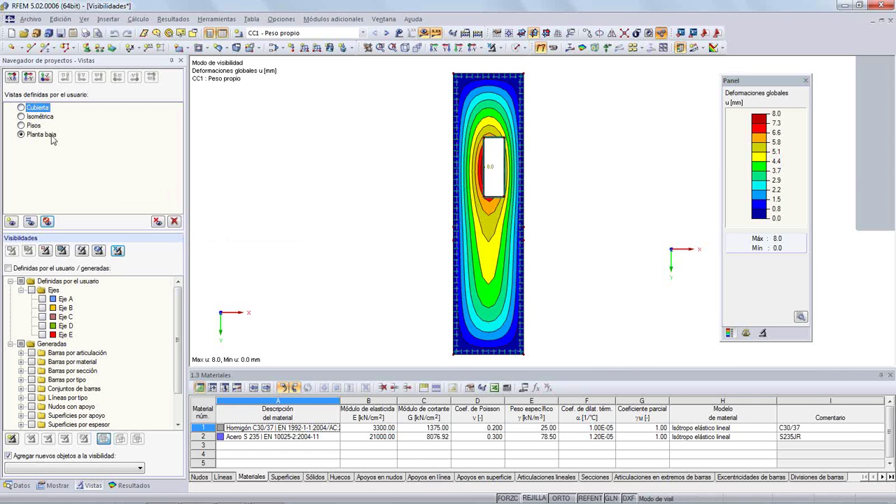
# Step: Delete the user-defined view Cubierta
pyautogui.click(28, 126)
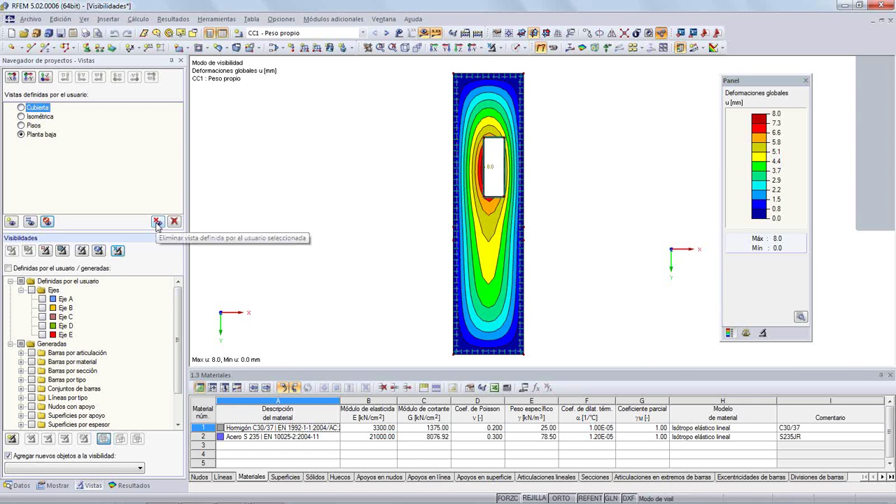
pyautogui.click(157, 222)
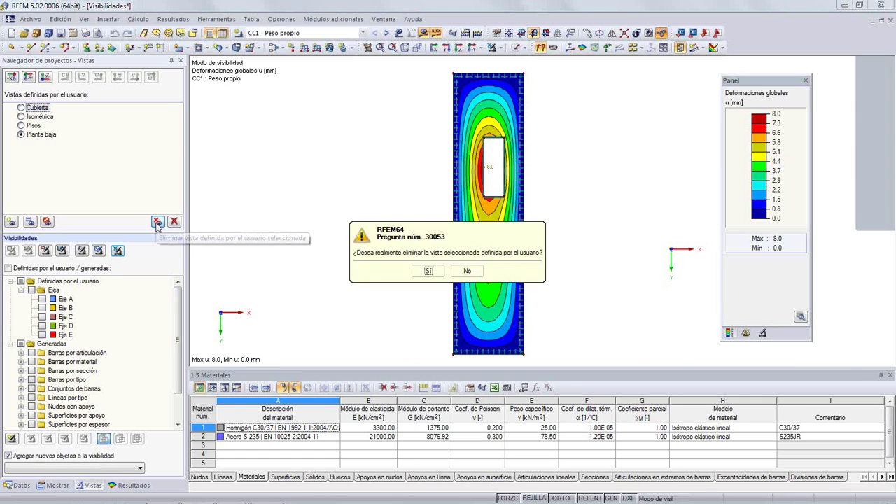
pyautogui.click(424, 271)
pyautogui.click(40, 107)
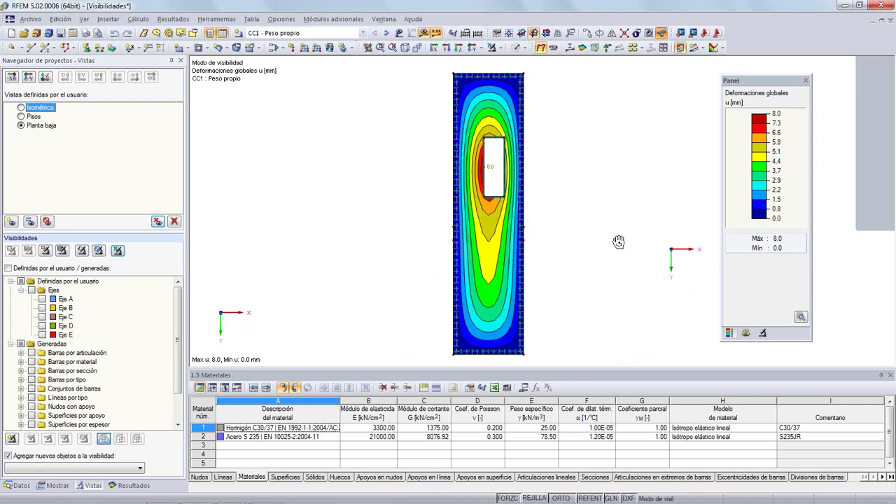
# Step: Activate all user-defined visibilities in the Ejes group, Eje A to Eje E
pyautogui.keyDown('ctrl'); pyautogui.moveTo(448, 236); pyautogui.dragTo(483, 210, button='middle'); pyautogui.keyUp('ctrl')
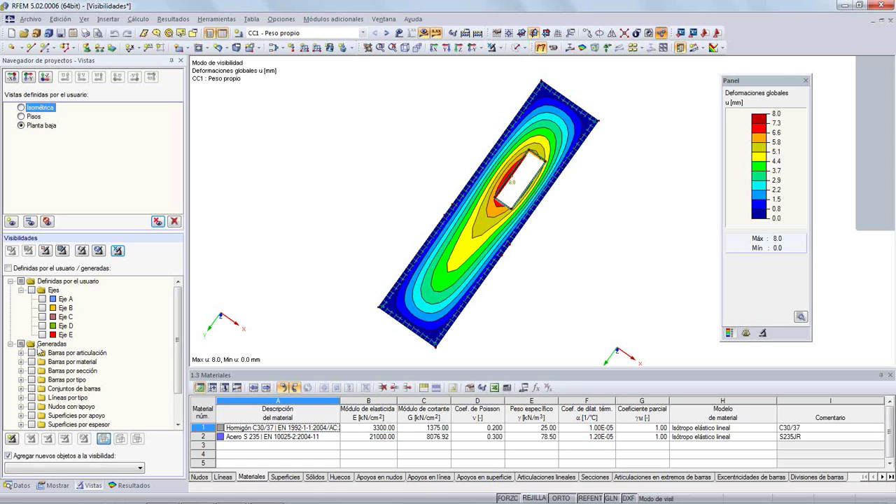
pyautogui.scroll(-2, 178, 340)
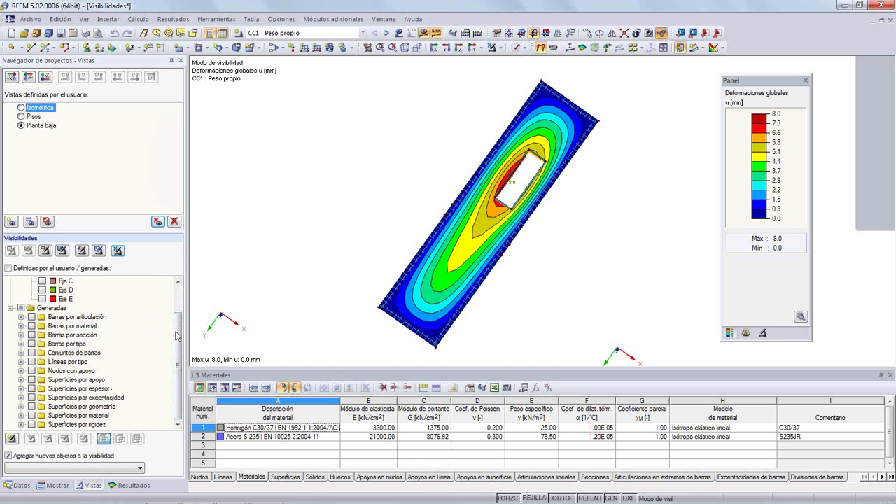
pyautogui.scroll(2, 177, 333)
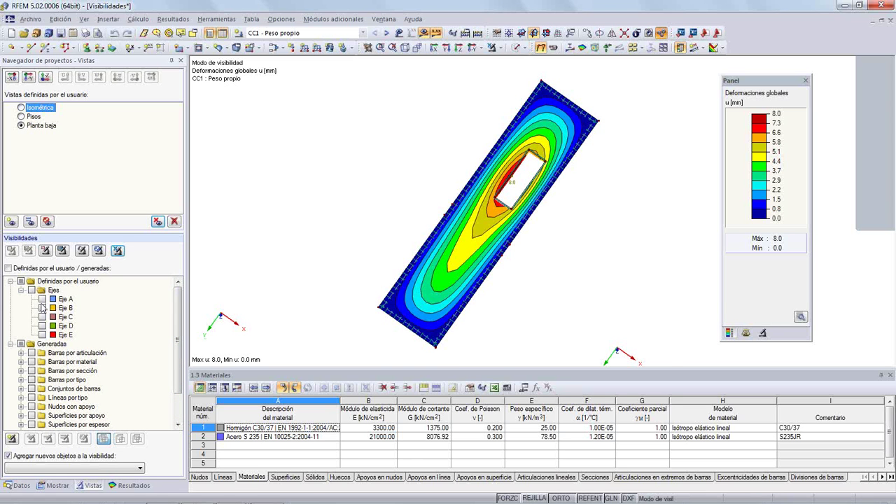
pyautogui.click(31, 289)
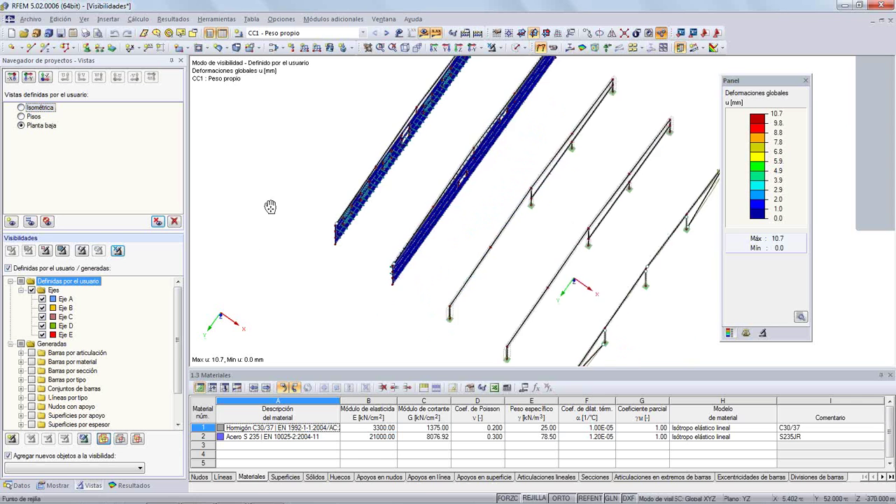
pyautogui.scroll(-1, 304, 263)
pyautogui.keyDown('ctrl'); pyautogui.moveTo(465, 275); pyautogui.dragTo(204, 187, button='middle'); pyautogui.keyUp('ctrl')
# Step: Hide the visibilities Eje E, Eje D, Eje C and Eje B one after another, and show them all again
pyautogui.click(42, 334)
pyautogui.click(42, 325)
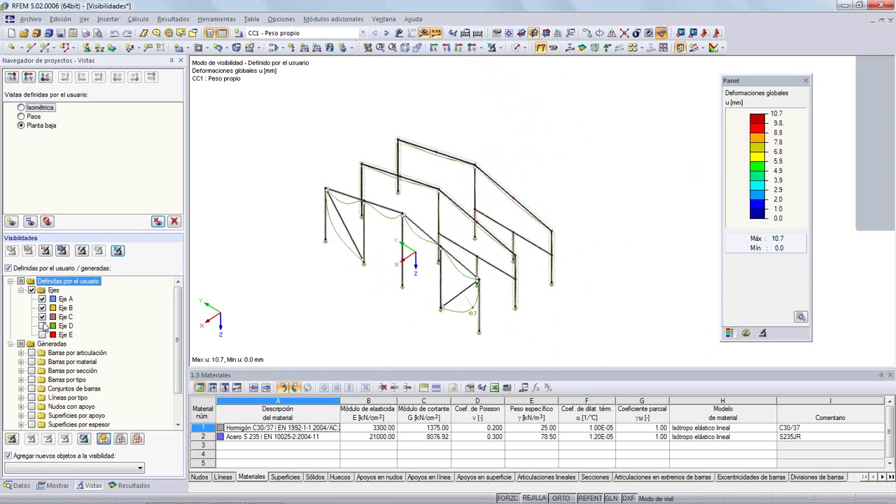
pyautogui.click(42, 317)
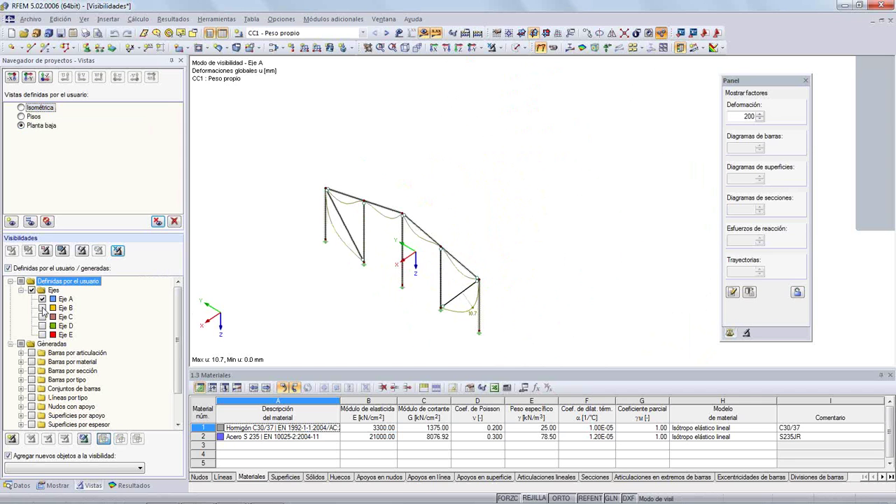
pyautogui.click(42, 316)
pyautogui.click(42, 325)
pyautogui.click(42, 335)
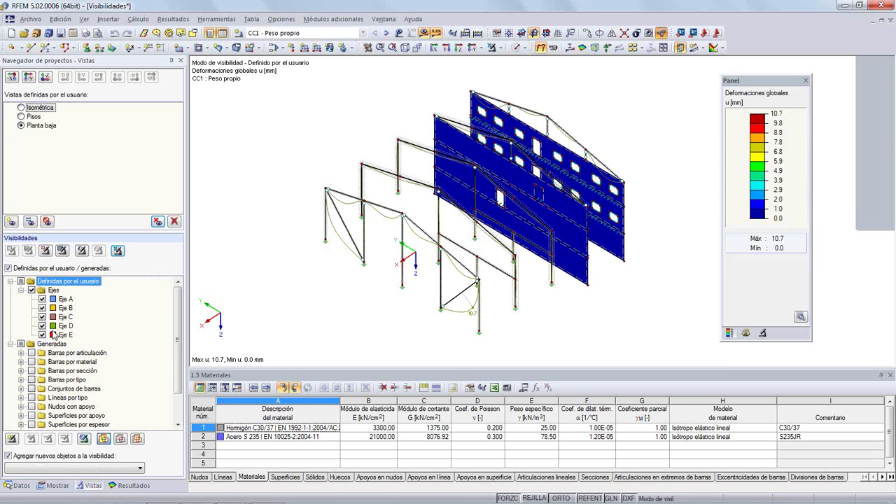
# Step: Cancel the visibility mode to restore the whole model and turn off the results display
pyautogui.click(490, 48)
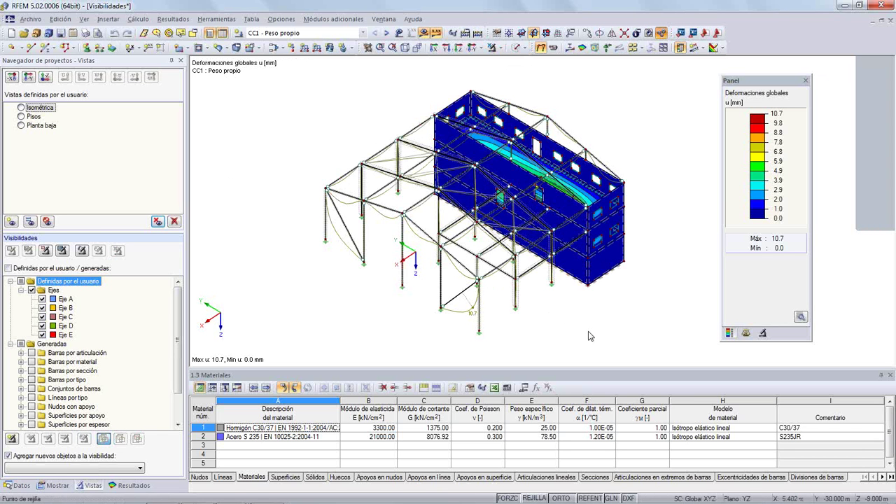
pyautogui.keyDown('ctrl'); pyautogui.moveTo(585, 336); pyautogui.dragTo(483, 203, button='middle'); pyautogui.keyUp('ctrl')
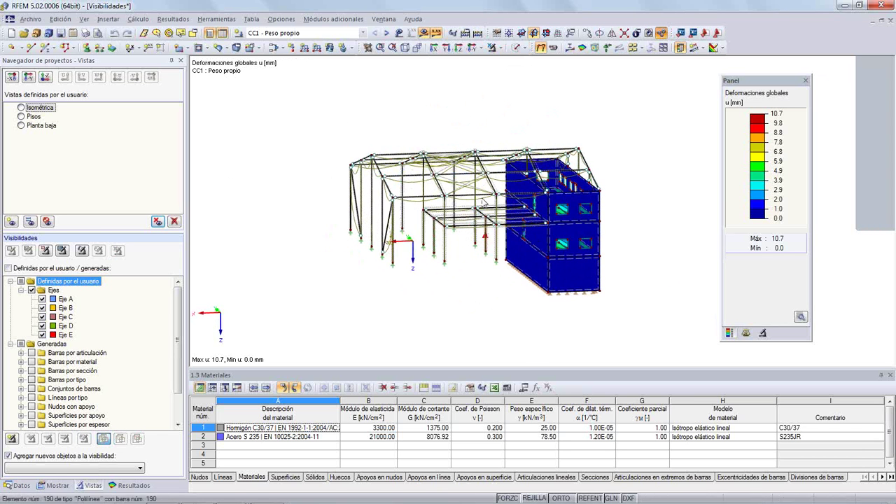
pyautogui.click(423, 32)
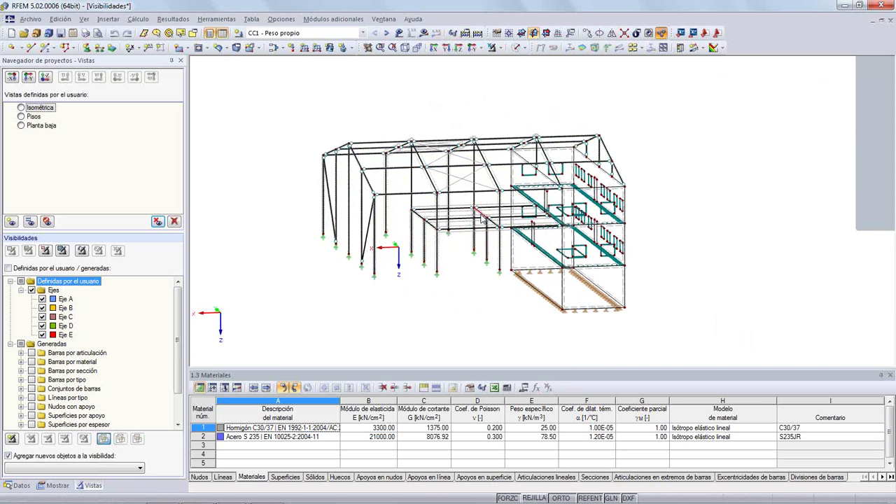
# Step: Select all intermediate-floor beams in the two bays next to the concrete building, viewing the model from the side
pyautogui.scroll(5, 486, 301)
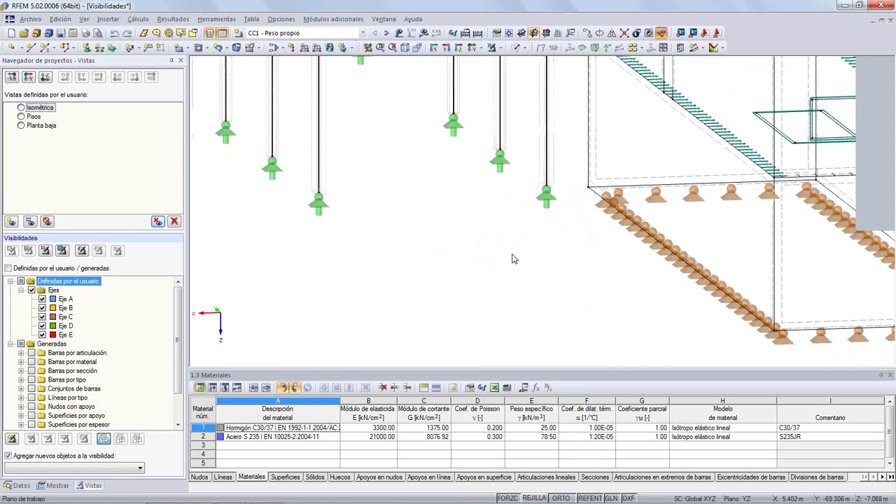
pyautogui.scroll(-9, 486, 257)
pyautogui.scroll(1, 469, 252)
pyautogui.keyDown('shift'); pyautogui.moveTo(468, 253); pyautogui.dragTo(468, 199, button='middle'); pyautogui.keyUp('shift')
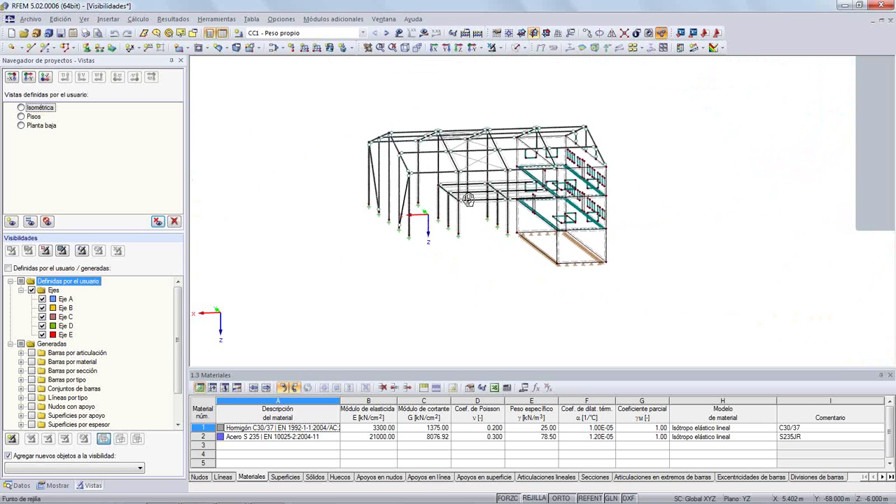
pyautogui.scroll(5, 466, 256)
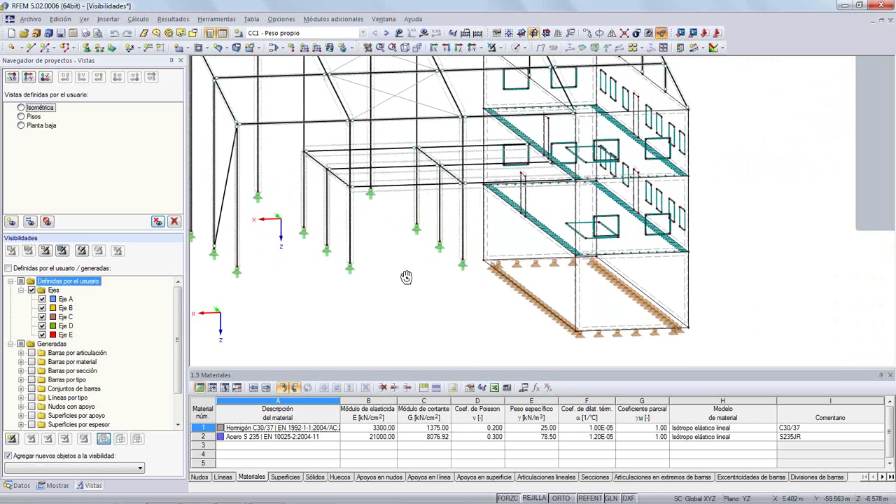
pyautogui.keyDown('ctrl'); pyautogui.moveTo(406, 278); pyautogui.dragTo(349, 234, button='middle'); pyautogui.keyUp('ctrl')
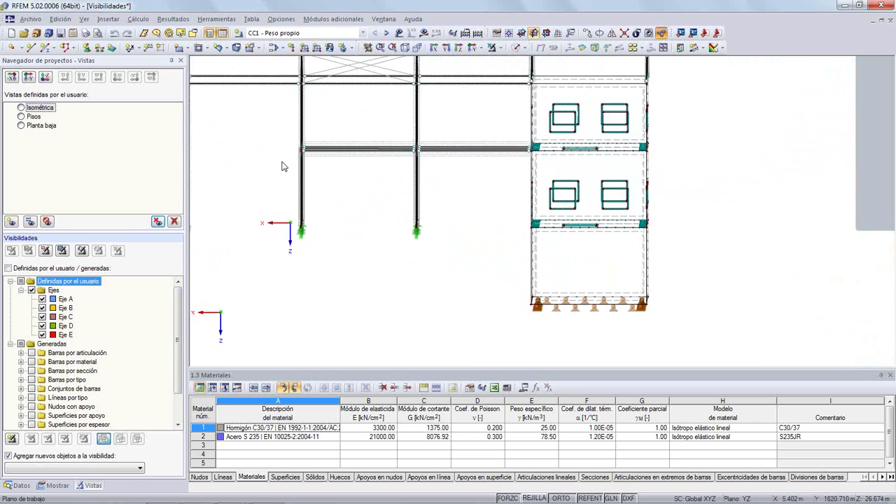
pyautogui.moveTo(280, 163); pyautogui.dragTo(450, 138)
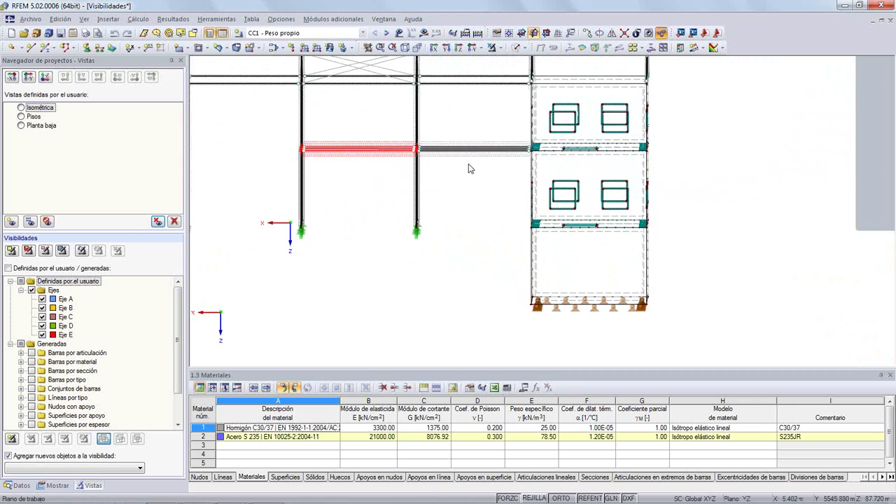
pyautogui.moveTo(489, 163); pyautogui.dragTo(448, 138)
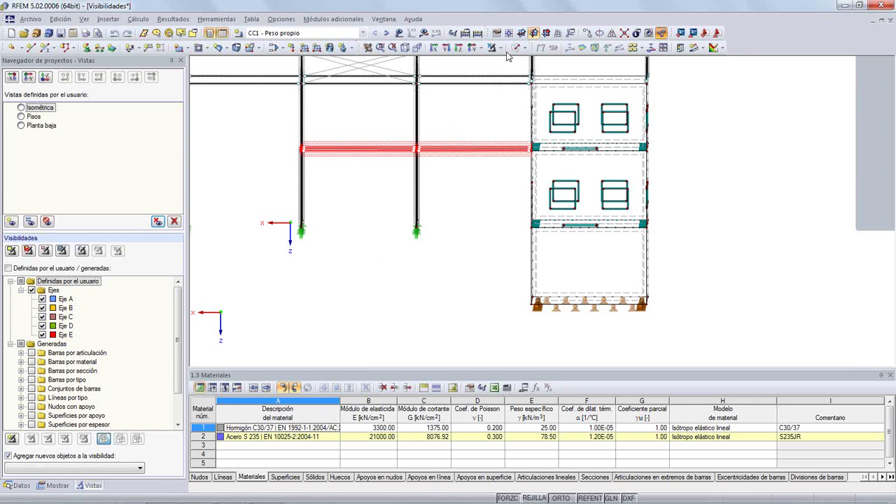
# Step: Start a new user-defined visibility from the selected beams and create the group Niveles for it
pyautogui.rightClick(469, 151)
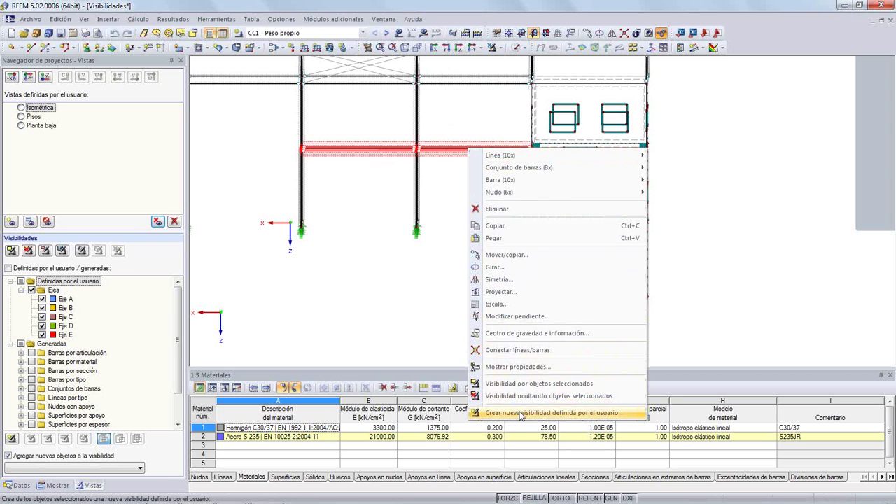
pyautogui.click(521, 414)
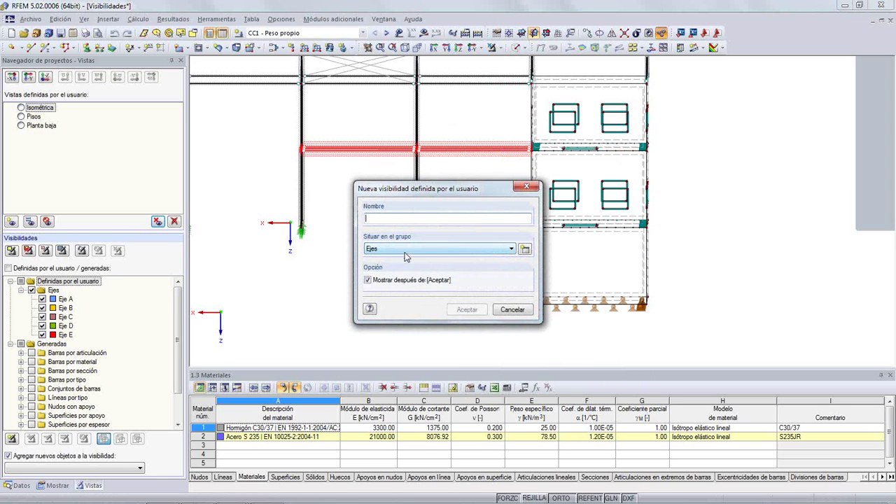
pyautogui.click(525, 249)
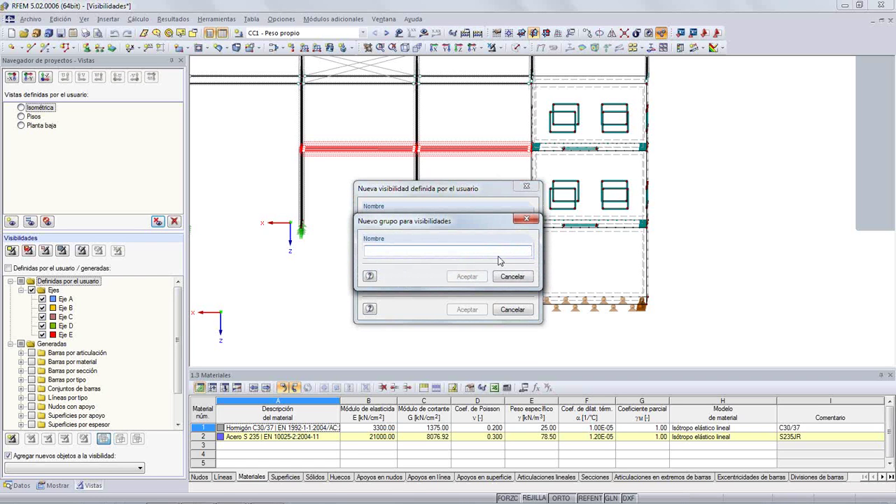
pyautogui.write('Niveles')
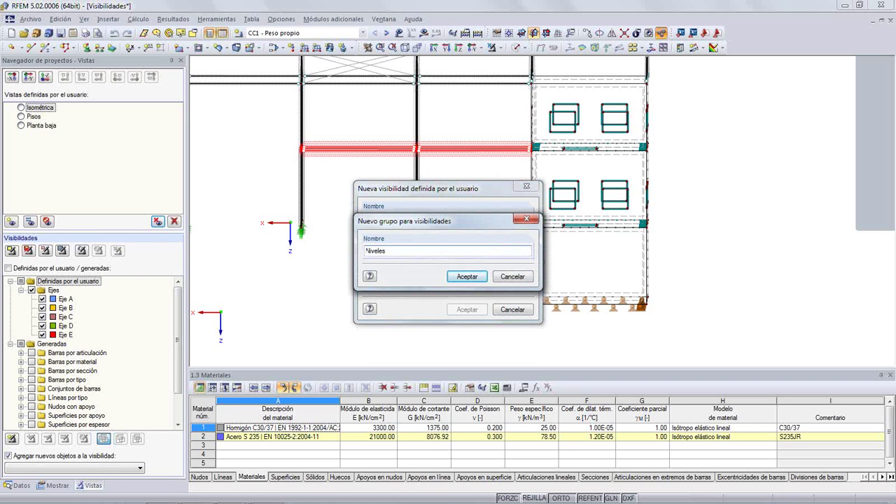
pyautogui.press('Return')
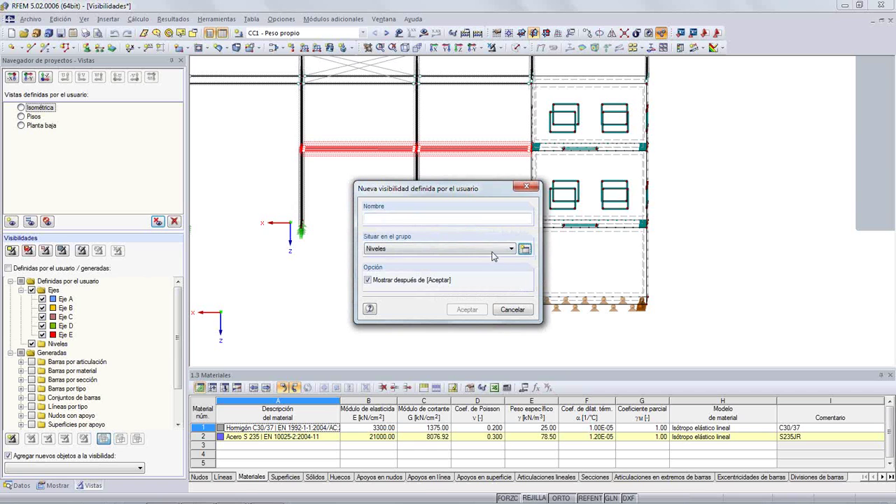
# Step: Name the new visibility Nivel 1 and create it in the Niveles group
pyautogui.click(479, 219)
pyautogui.write('Niv')
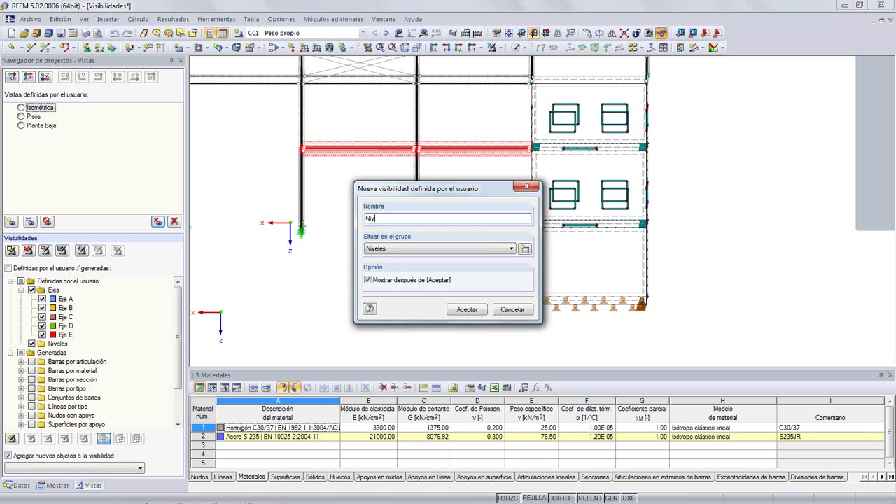
pyautogui.write('el 1')
pyautogui.press('Return')
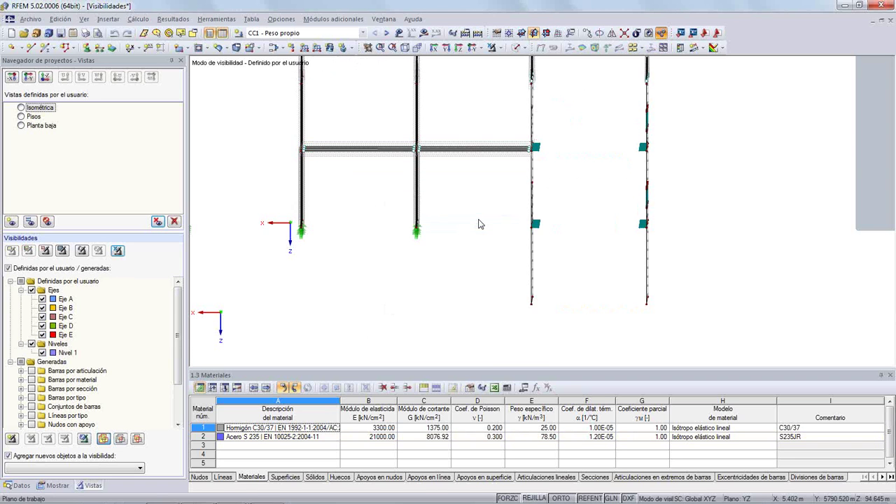
# Step: Hide the visibilities Eje A to Eje E so only Nivel 1 remains, and display it as an isometric solid model
pyautogui.scroll(-3, 458, 243)
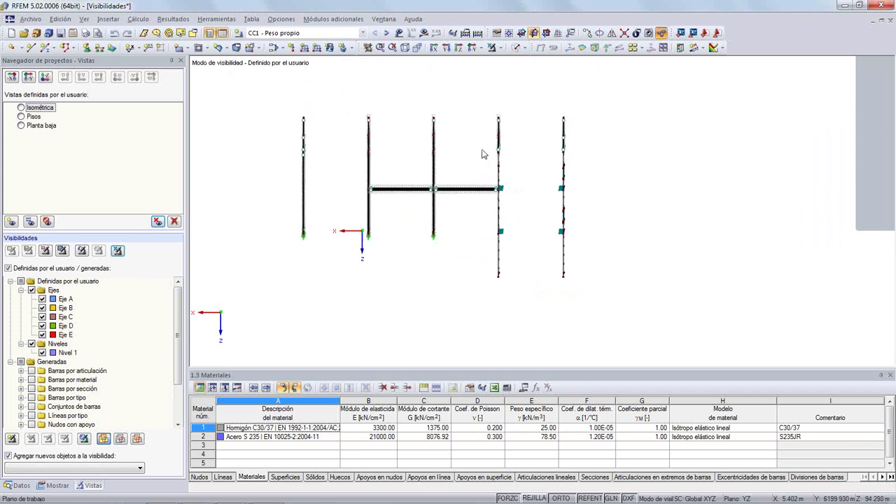
pyautogui.click(42, 299)
pyautogui.click(42, 308)
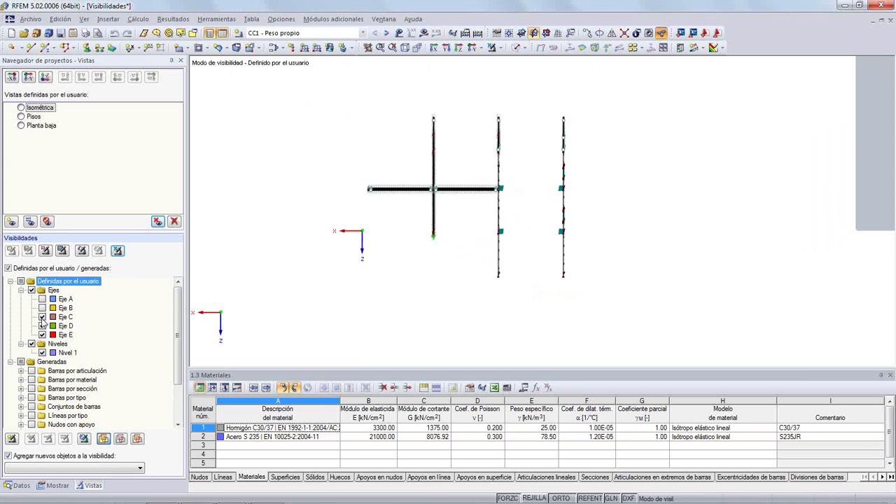
pyautogui.click(42, 317)
pyautogui.click(42, 326)
pyautogui.click(42, 334)
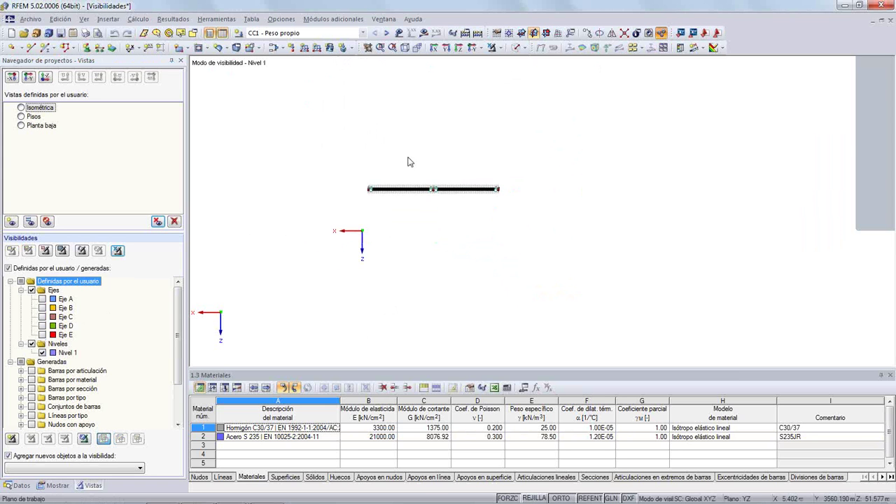
pyautogui.click(515, 47)
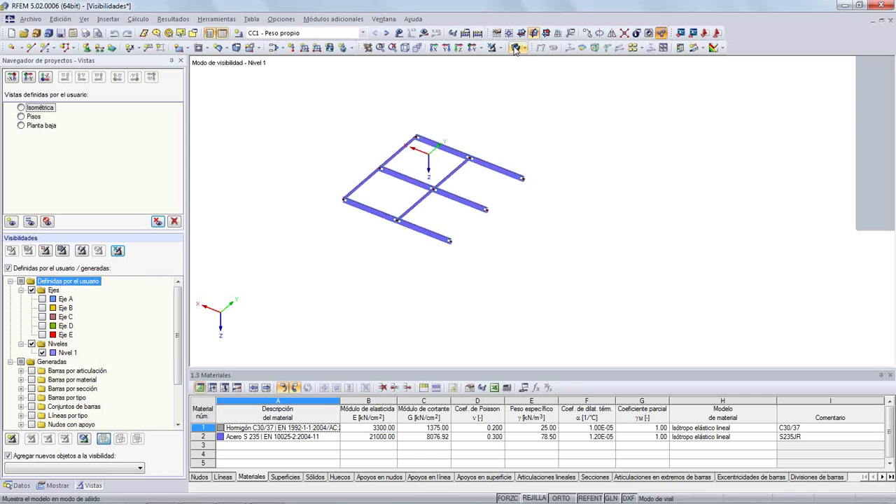
pyautogui.scroll(2, 405, 179)
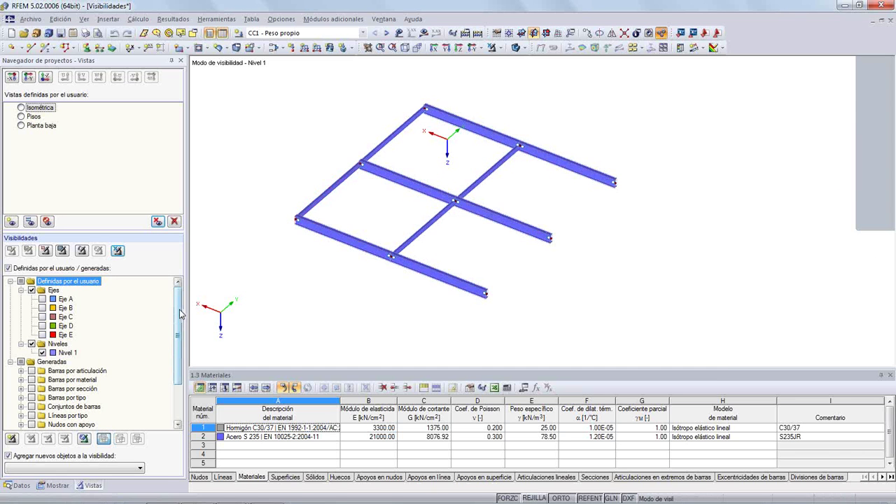
# Step: Show the visibilities Eje A and Eje B together with Nivel 1
pyautogui.click(104, 439)
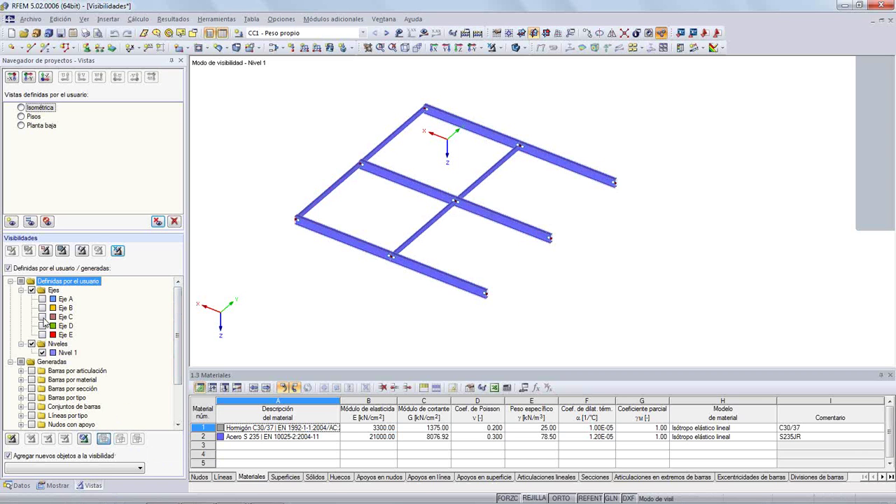
pyautogui.click(41, 299)
pyautogui.click(42, 308)
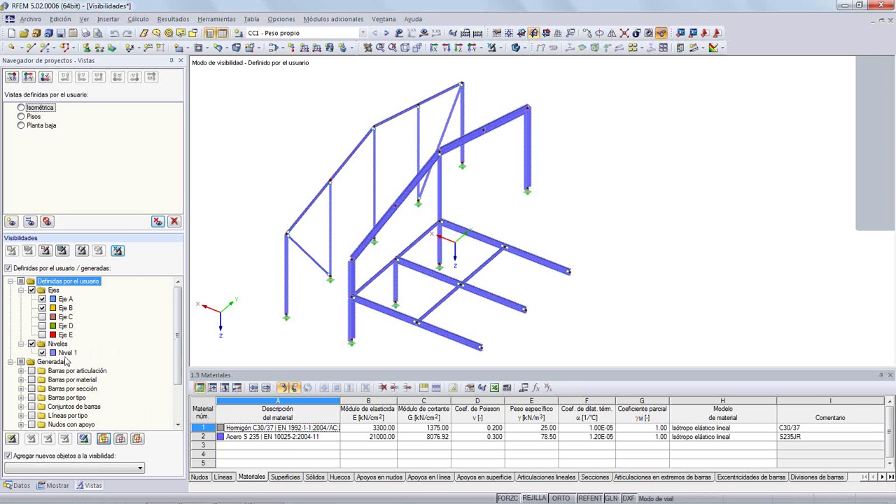
# Step: Display only the intersection of the Ejes and Niveles groups, and return to the combined display of the active visibilities
pyautogui.click(137, 439)
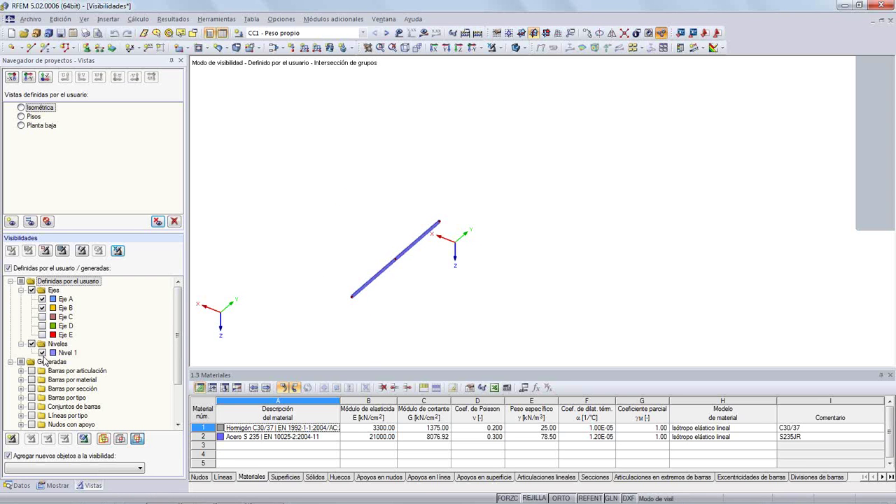
pyautogui.click(103, 438)
pyautogui.moveTo(222, 316)
pyautogui.mouseDown(button='middle')
pyautogui.moveTo(218, 278)
pyautogui.moveTo(217, 307)
pyautogui.mouseUp(button='middle')
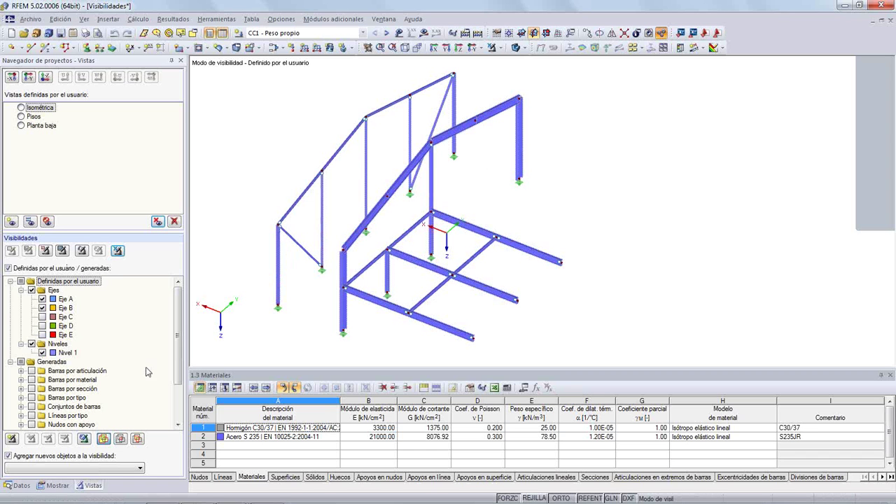
# Step: Add the generated visibilities by cross-section 5 - IPE 500, 4 - IPE 600 and 6 - HEA 240 to the display
pyautogui.moveTo(179, 356); pyautogui.dragTo(179, 398)
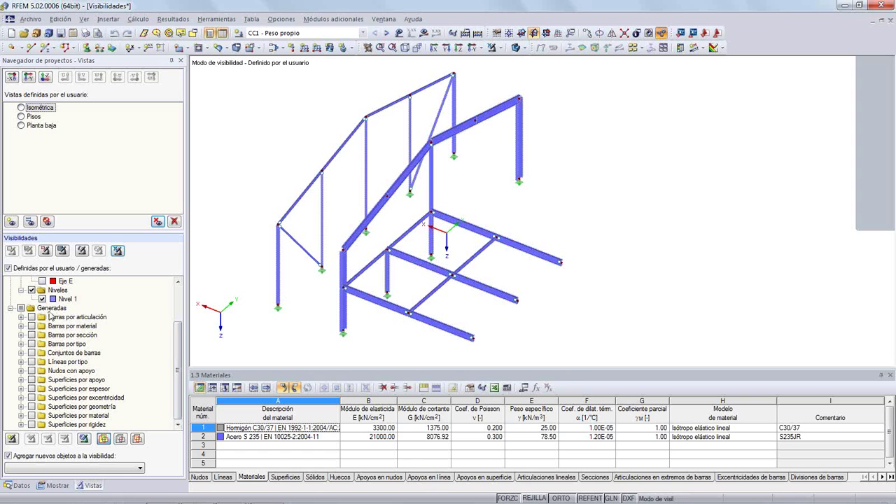
pyautogui.click(21, 335)
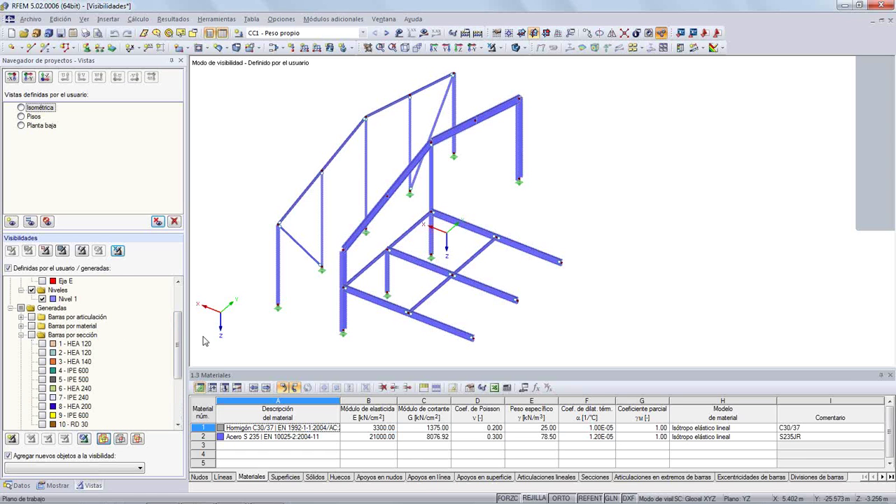
pyautogui.scroll(-2, 112, 358)
pyautogui.click(42, 344)
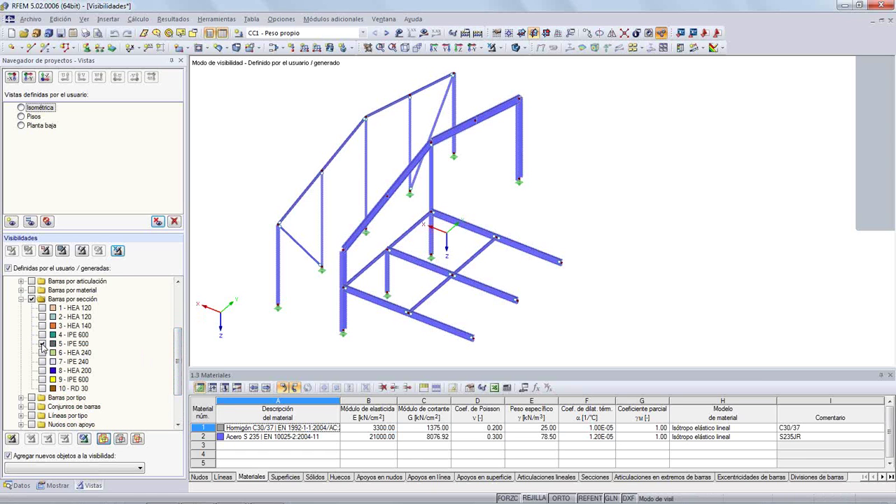
pyautogui.click(42, 334)
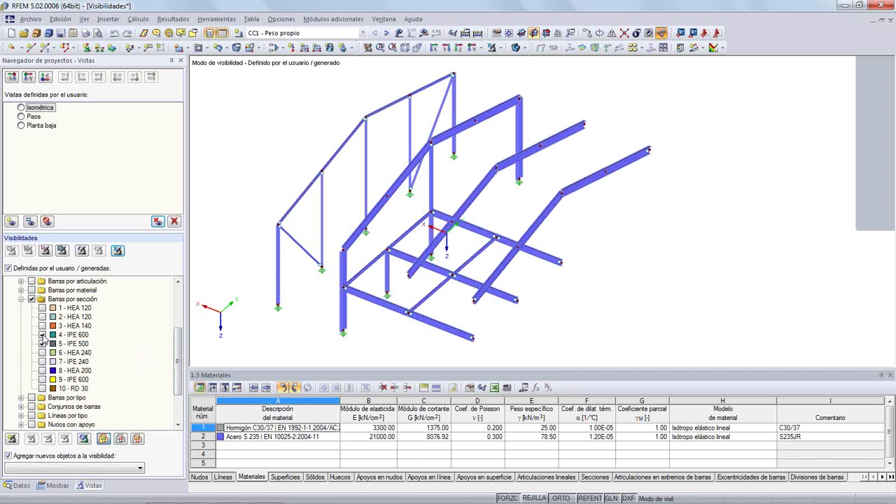
pyautogui.click(42, 352)
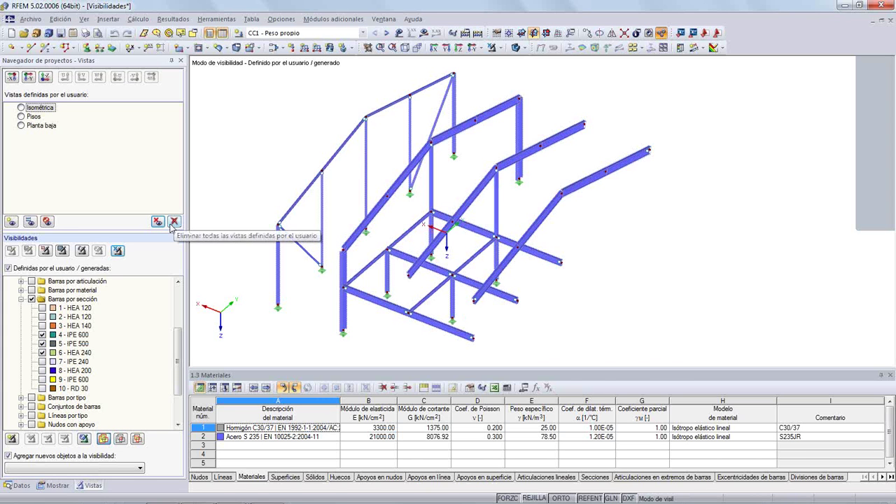
# Step: Cancel the visibility mode to show the whole model
pyautogui.click(118, 251)
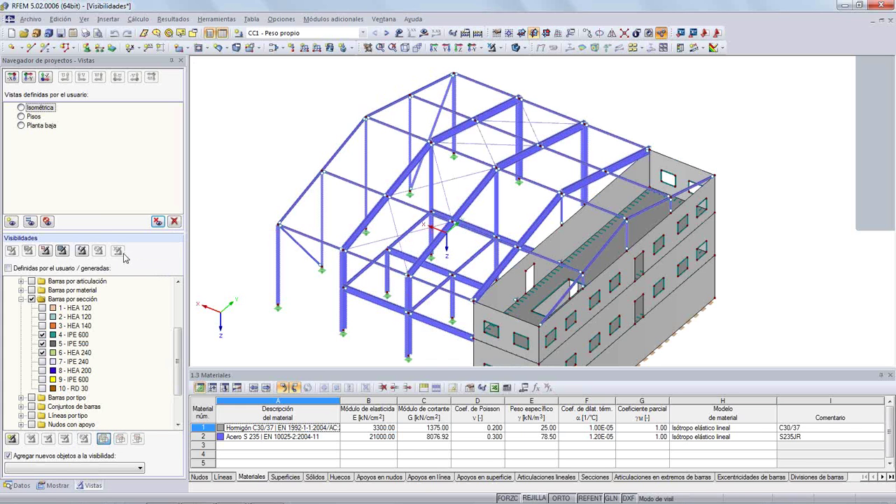
pyautogui.moveTo(244, 215); pyautogui.dragTo(226, 185, button='middle')
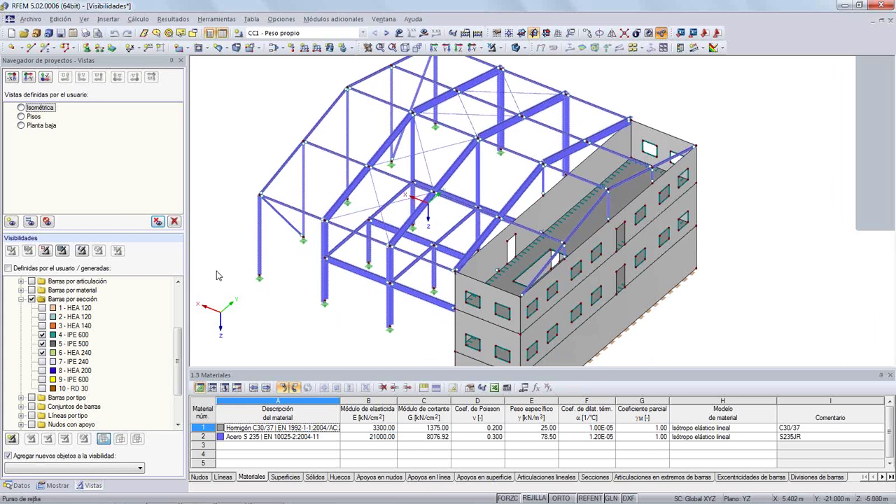
pyautogui.scroll(-2, 228, 277)
pyautogui.moveTo(227, 280); pyautogui.dragTo(226, 213, button='middle')
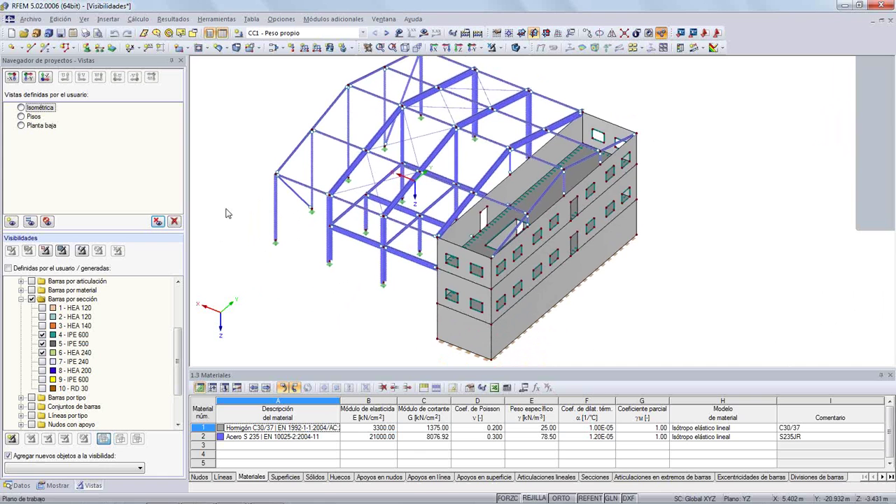
# Step: Colour the model graphics according to member type (Tipo de barra)
pyautogui.rightClick(217, 105)
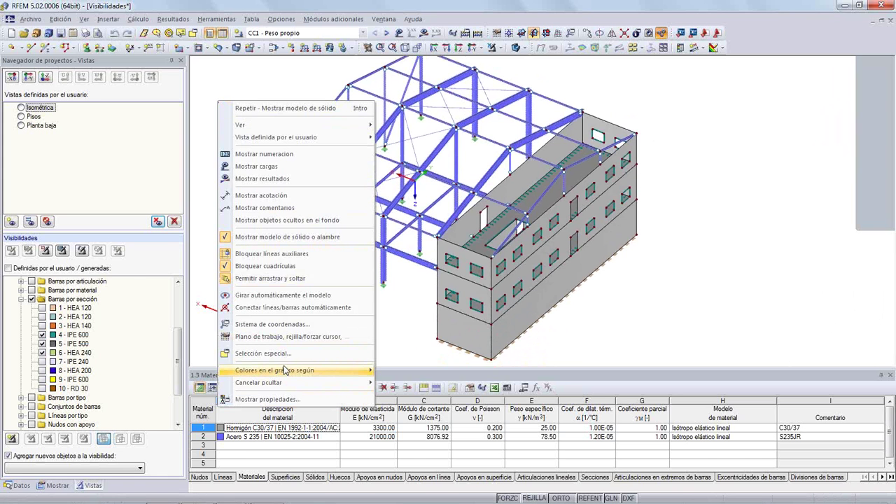
pyautogui.moveTo(285, 370)
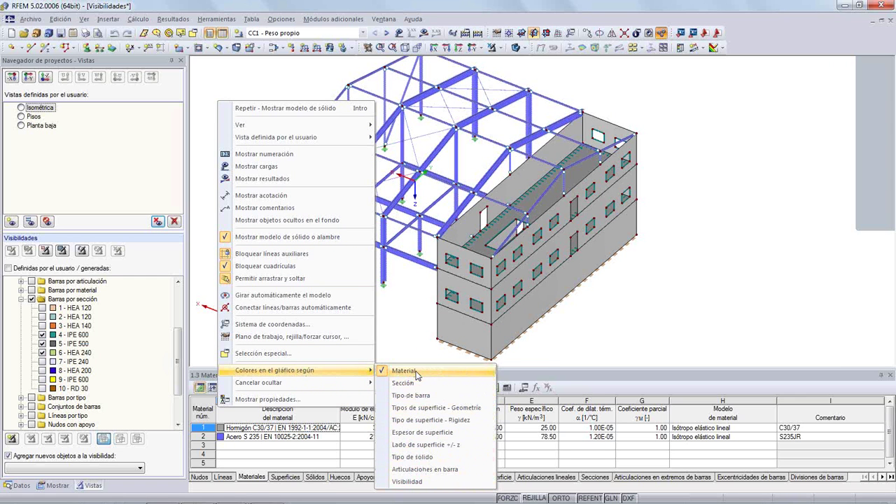
pyautogui.click(441, 396)
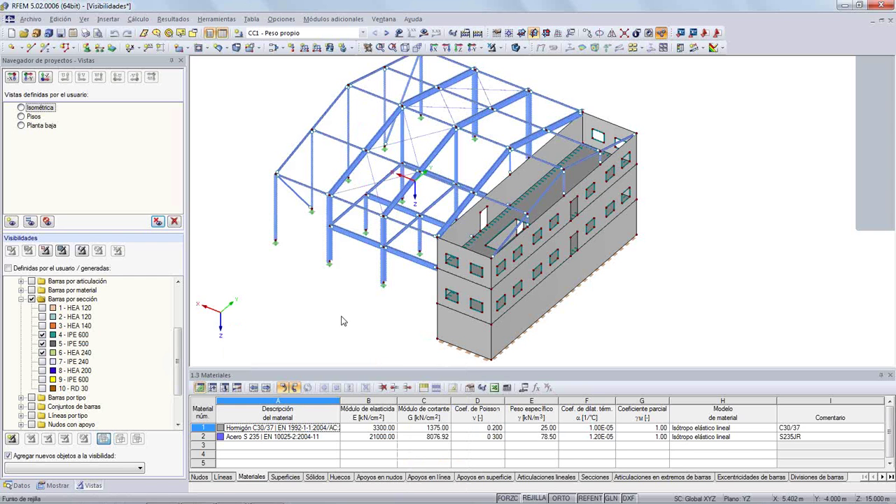
pyautogui.moveTo(342, 320); pyautogui.dragTo(315, 326, button='middle')
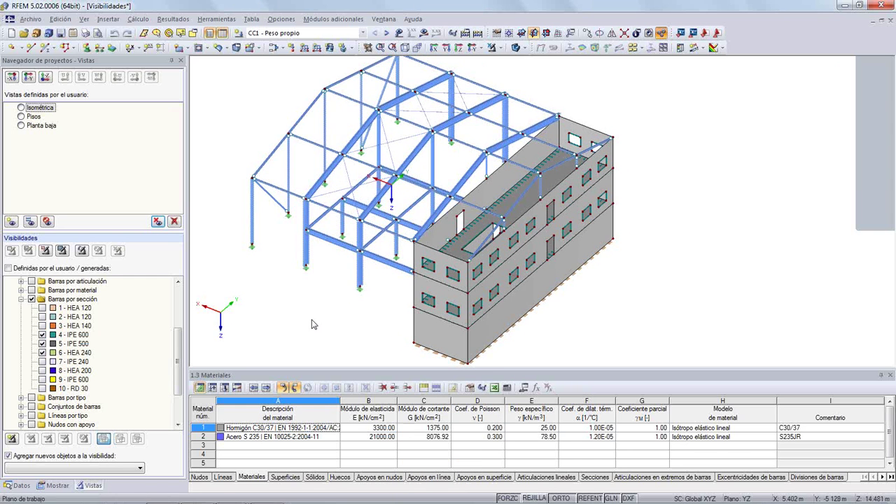
# Step: Colour the model graphics according to cross-section (Sección)
pyautogui.rightClick(226, 130)
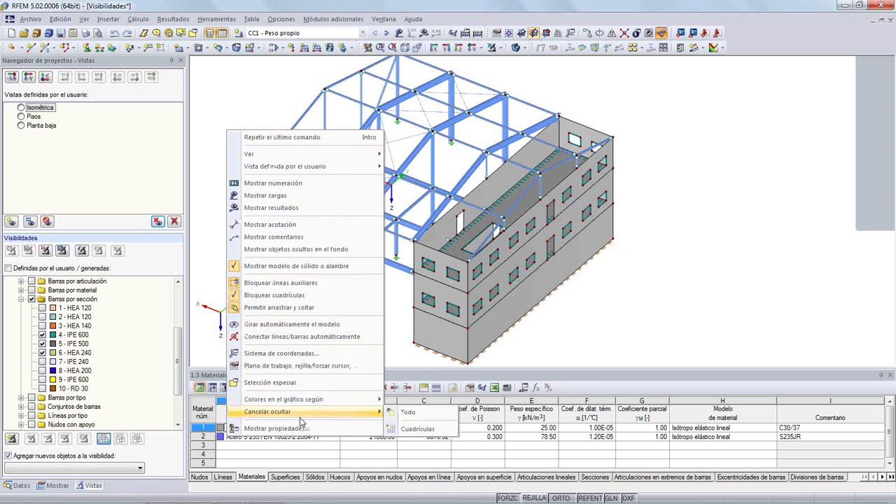
pyautogui.click(217, 85)
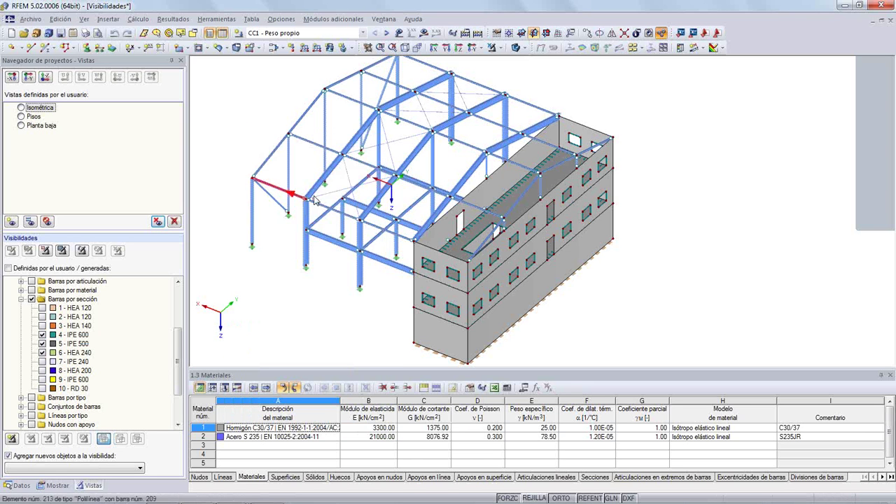
pyautogui.rightClick(226, 105)
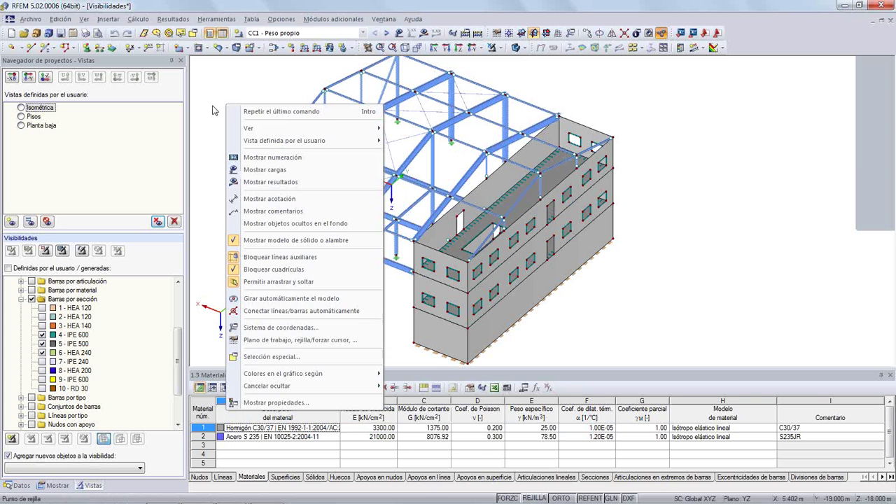
pyautogui.moveTo(363, 376)
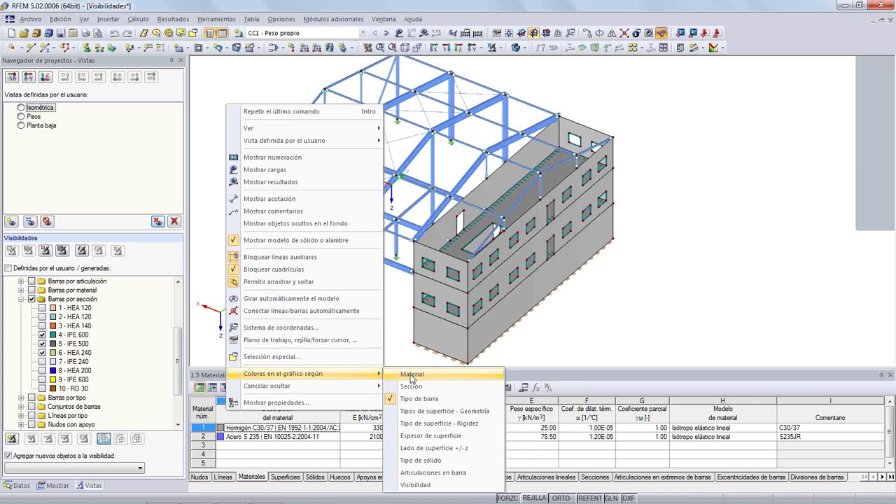
pyautogui.click(412, 386)
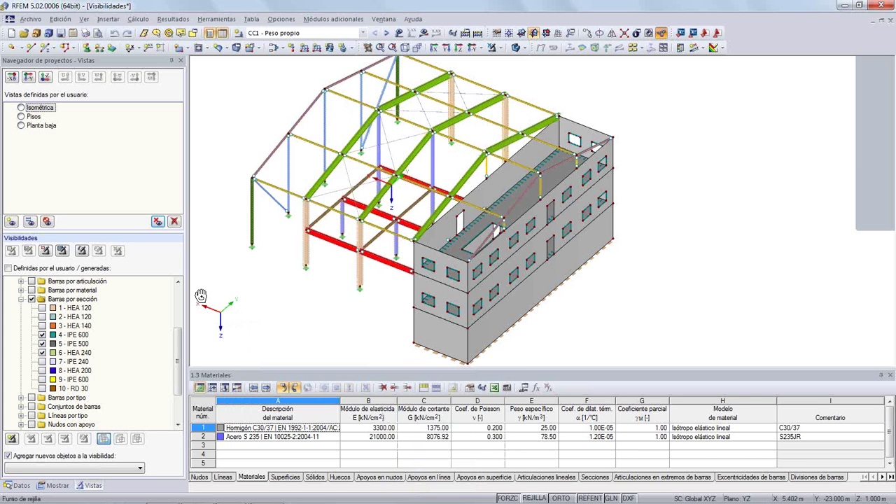
# Step: Display the 1.13 Secciones table and resize it so all defined cross-sections and the whole model can be seen together
pyautogui.keyDown('ctrl'); pyautogui.moveTo(226, 303); pyautogui.dragTo(390, 267, button='middle'); pyautogui.keyUp('ctrl')
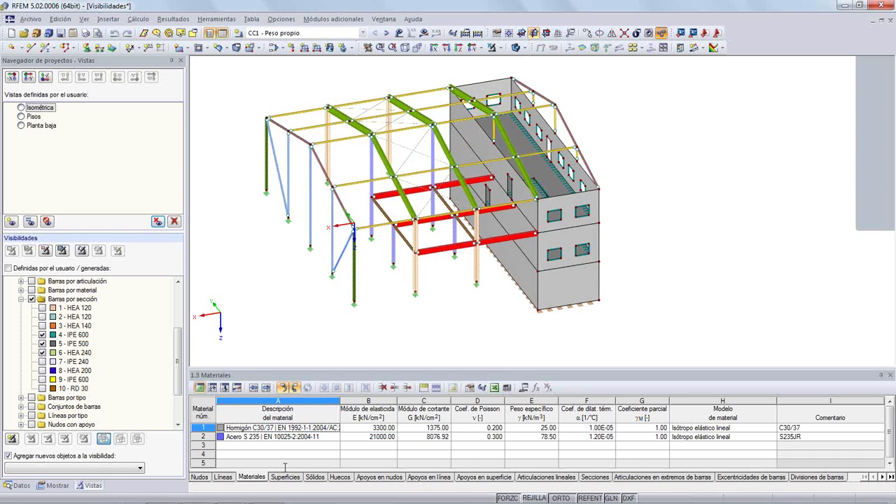
pyautogui.click(601, 476)
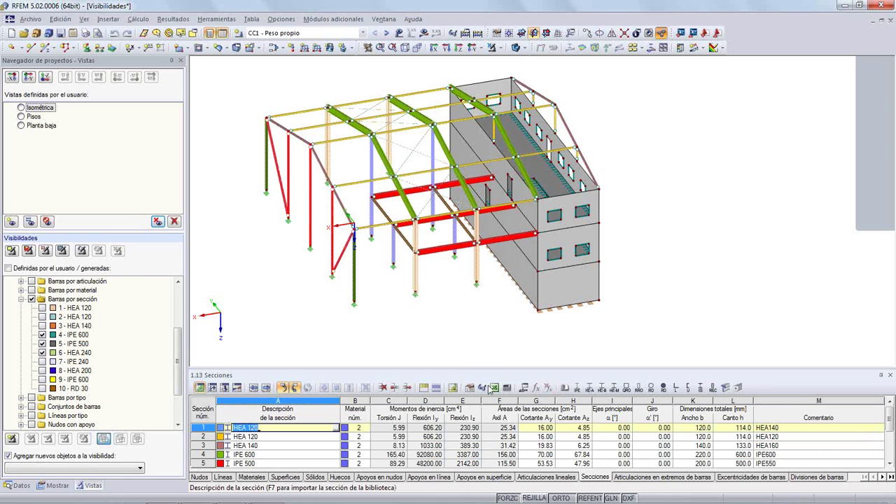
pyautogui.moveTo(490, 369); pyautogui.dragTo(496, 251)
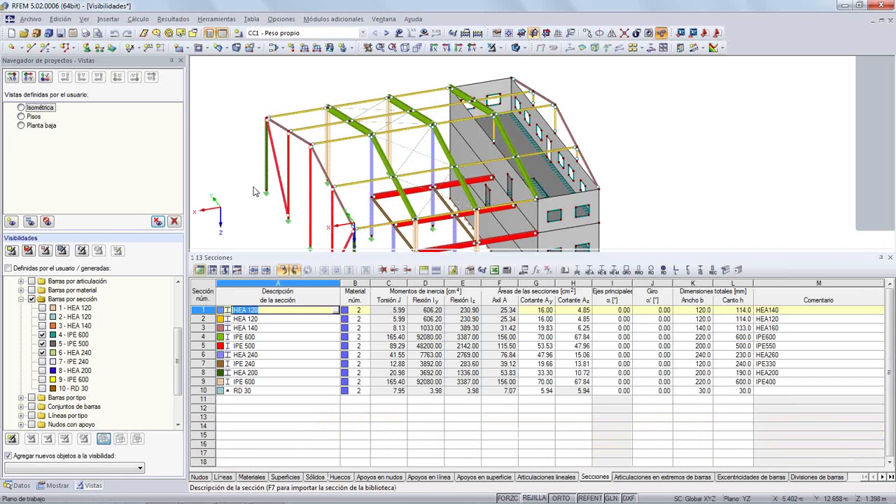
pyautogui.scroll(-3, 250, 199)
pyautogui.moveTo(241, 193); pyautogui.dragTo(262, 144, button='middle')
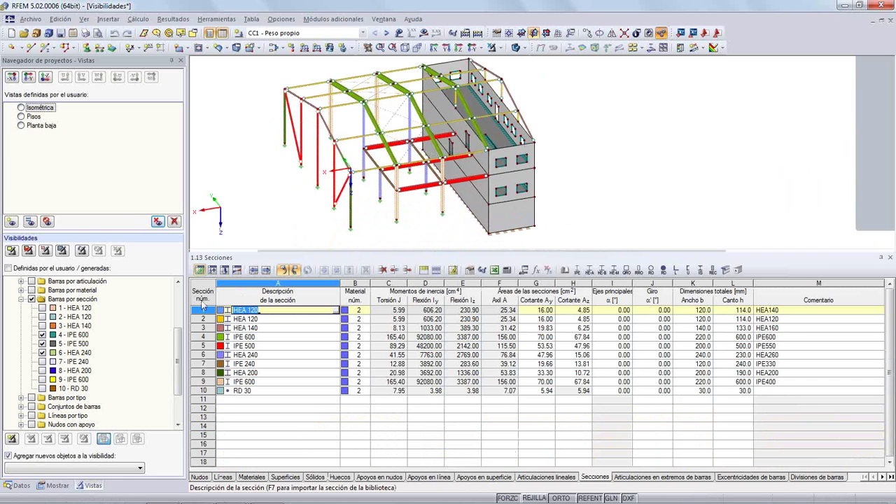
pyautogui.moveTo(267, 251)
pyautogui.mouseDown()
pyautogui.moveTo(253, 321)
pyautogui.moveTo(257, 301)
pyautogui.mouseUp()
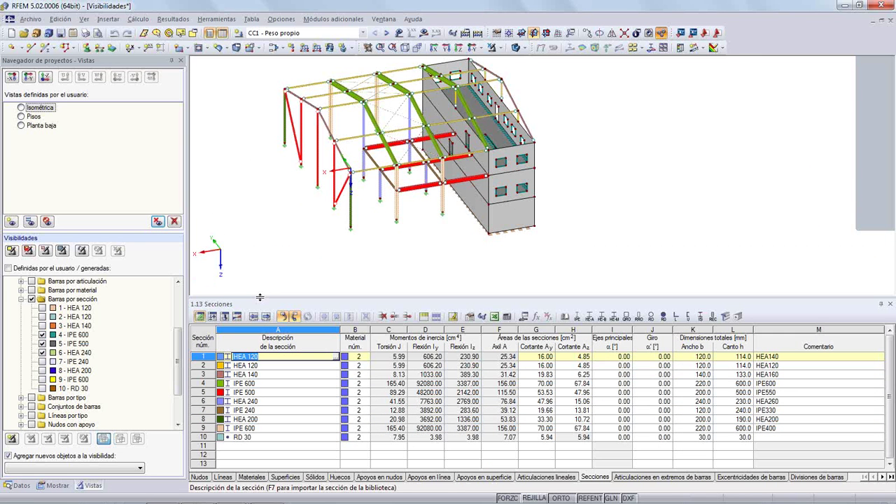
# Step: Go through the cross-section rows from 2 - HEA 120 to 10 - RD 30 to examine which members of the model use each section
pyautogui.click(256, 365)
pyautogui.click(256, 374)
pyautogui.click(255, 384)
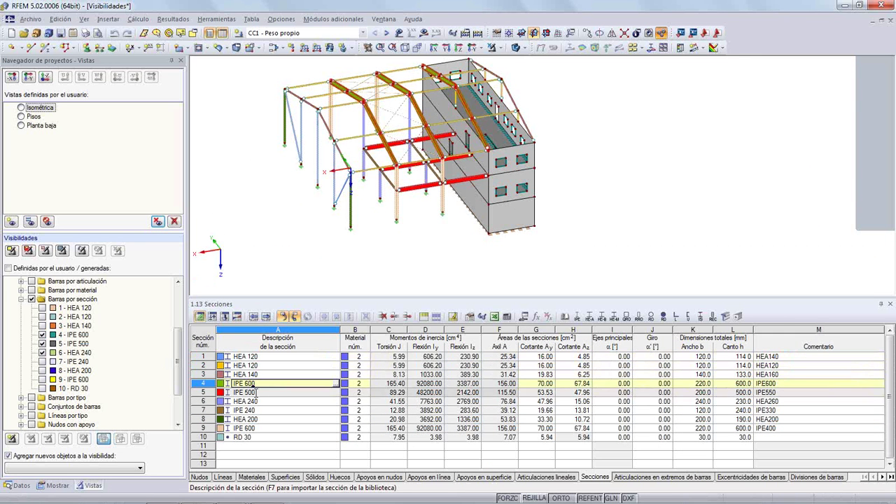
pyautogui.click(256, 391)
pyautogui.click(256, 401)
pyautogui.click(256, 410)
pyautogui.click(256, 418)
pyautogui.click(256, 428)
pyautogui.click(256, 437)
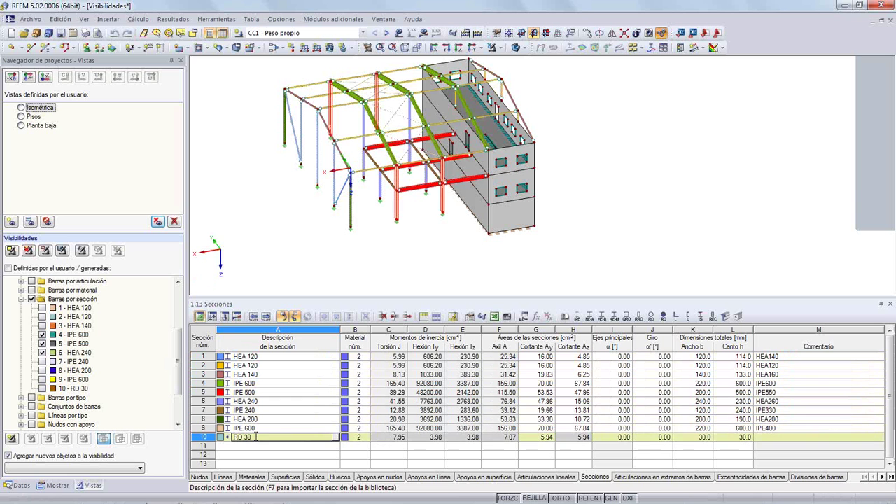
pyautogui.click(259, 410)
pyautogui.click(261, 401)
pyautogui.click(263, 392)
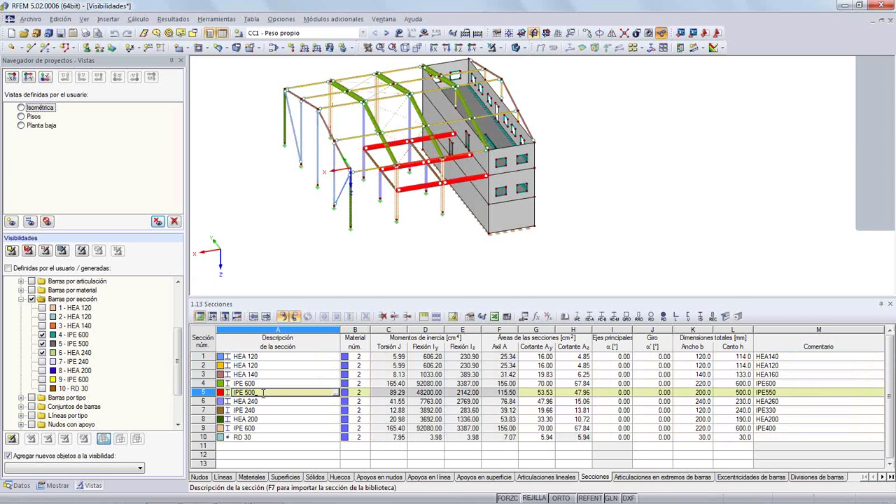
pyautogui.click(265, 401)
pyautogui.click(268, 410)
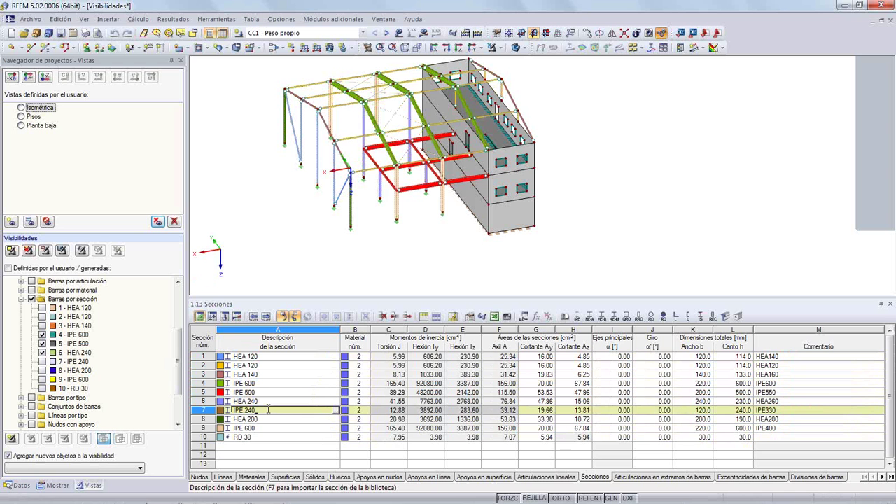
# Step: Open the display properties and show the colour settings of objects by cross-section (Secciones)
pyautogui.rightClick(277, 219)
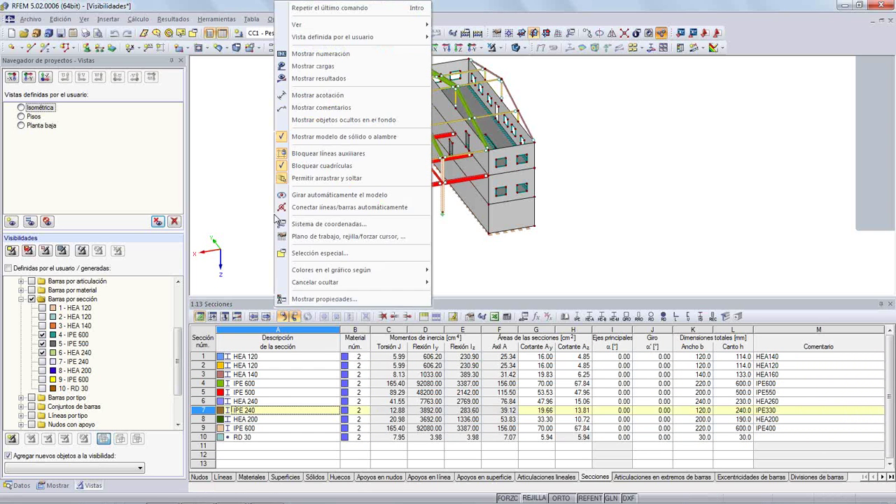
pyautogui.click(316, 298)
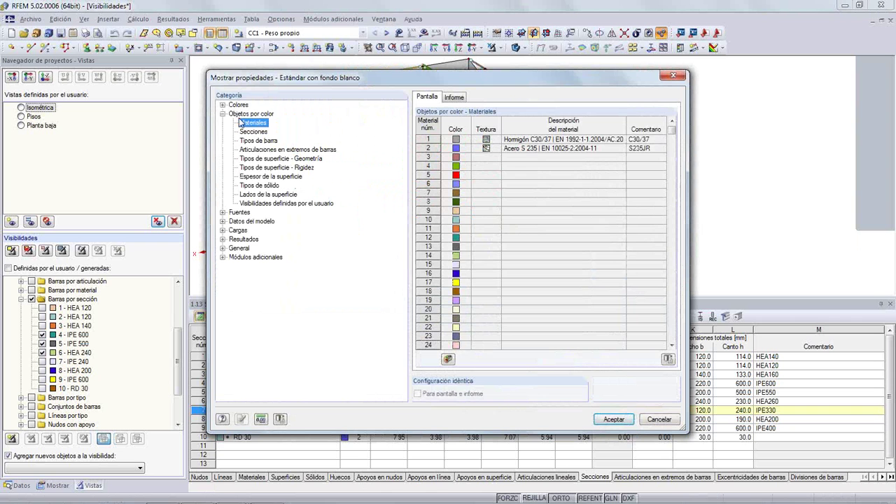
pyautogui.click(252, 132)
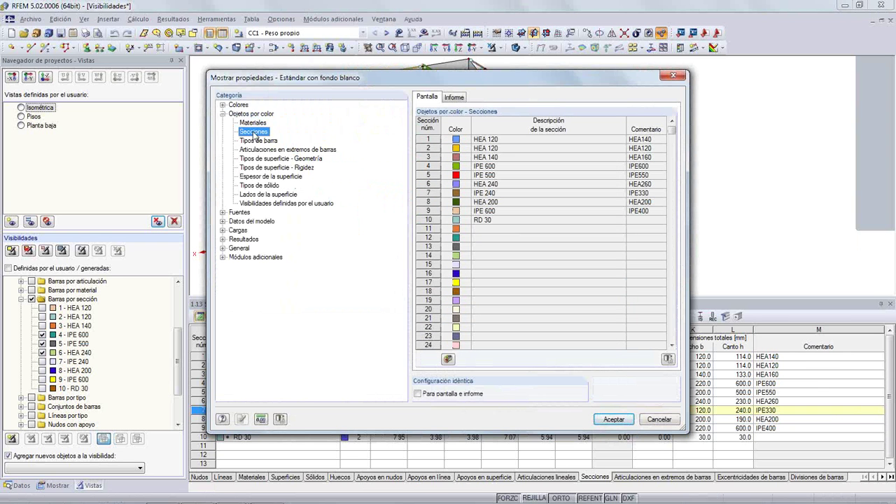
# Step: Change the display colour of section 5, IPE 500, to orange and apply the display properties
pyautogui.click(488, 176)
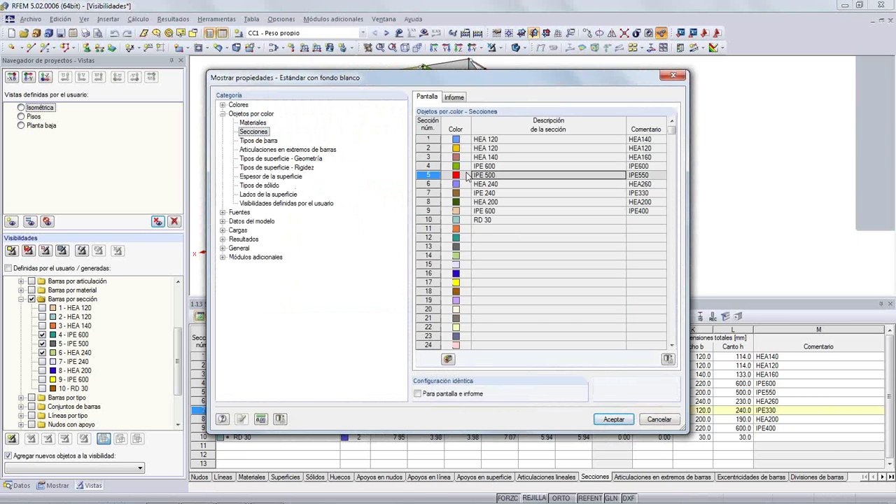
pyautogui.doubleClick(462, 175)
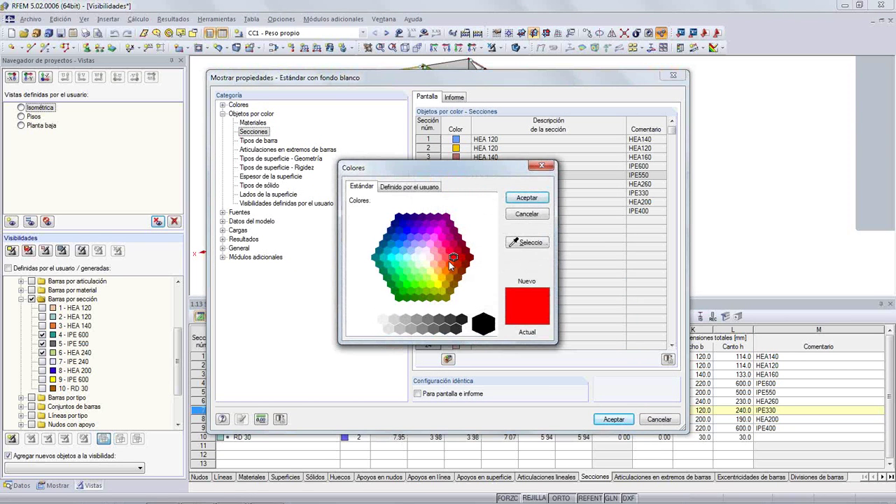
pyautogui.click(451, 270)
pyautogui.click(526, 198)
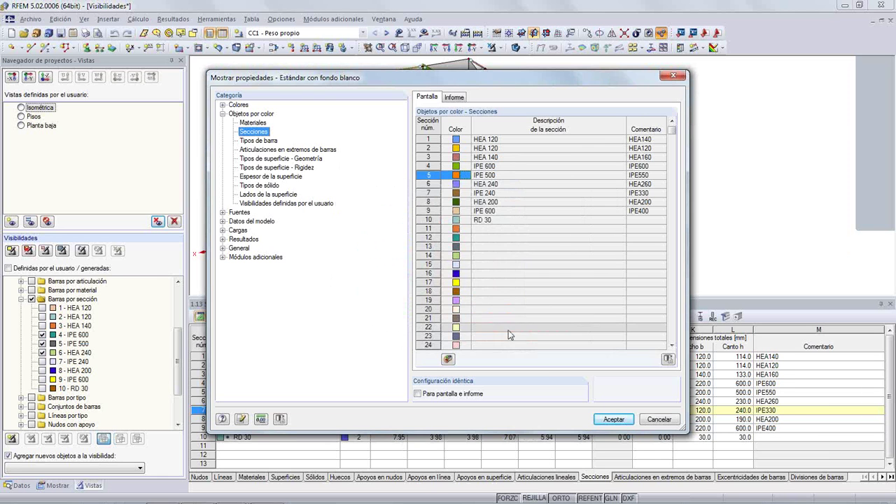
pyautogui.click(613, 419)
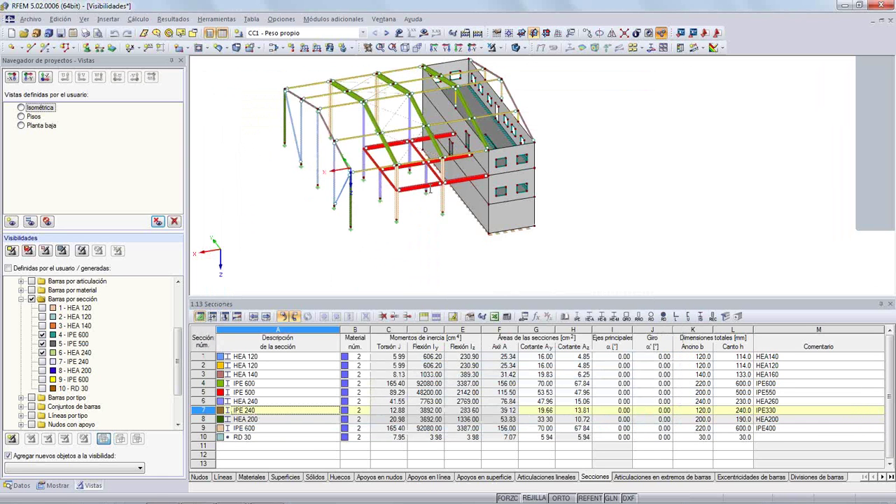
pyautogui.scroll(2, 428, 189)
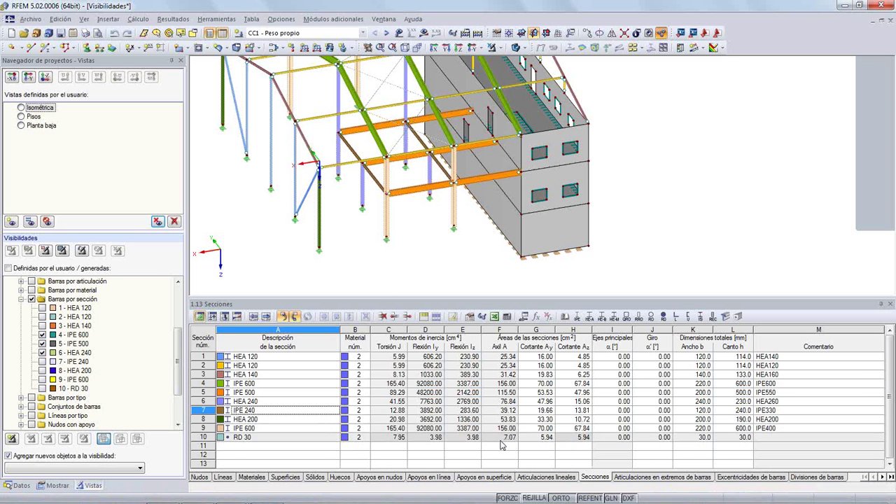
# Step: Examine which parts of the model use Hormigón C30/37 and which use Acero S 235 in the materials table
pyautogui.click(252, 477)
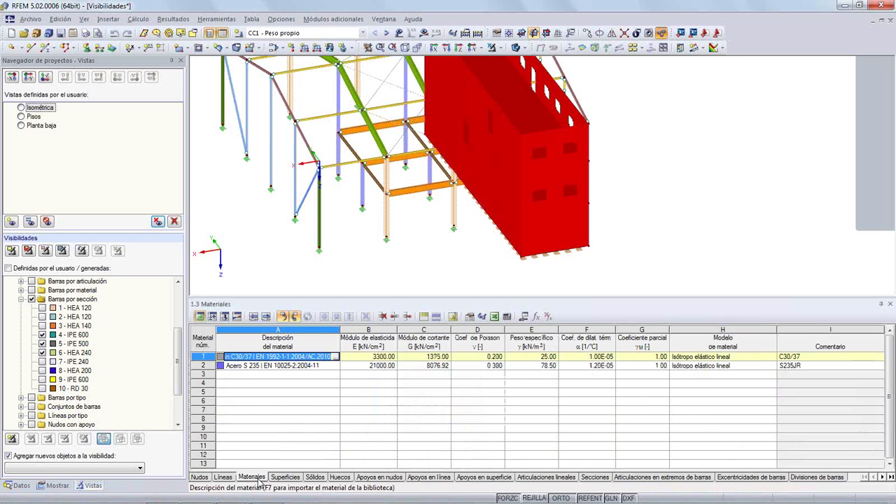
pyautogui.click(264, 366)
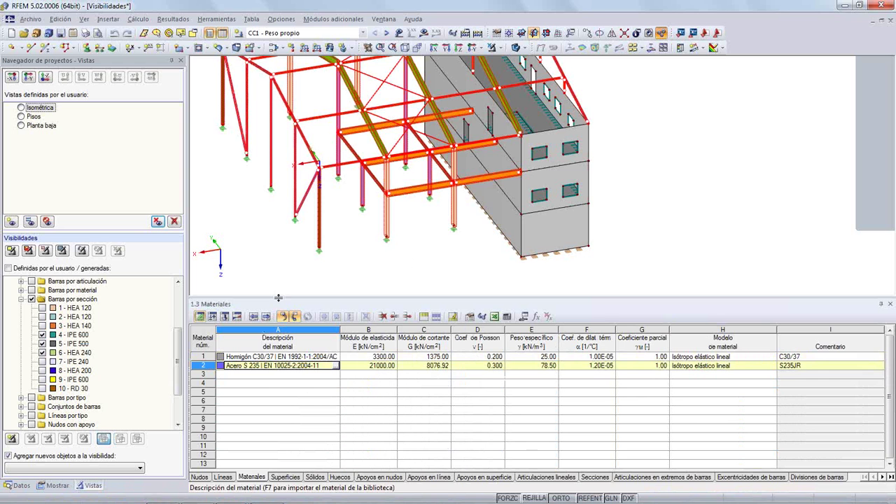
pyautogui.moveTo(298, 273); pyautogui.dragTo(359, 279, button='middle')
pyautogui.click(245, 357)
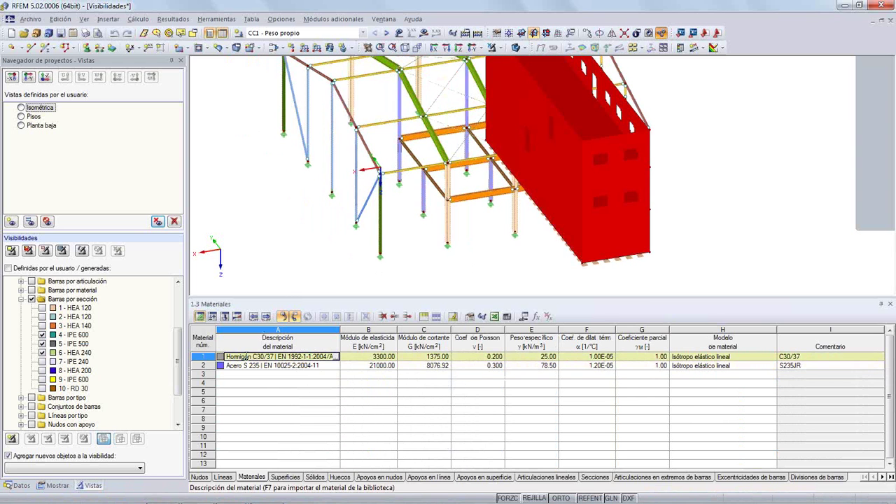
pyautogui.click(241, 365)
pyautogui.click(241, 356)
pyautogui.click(238, 366)
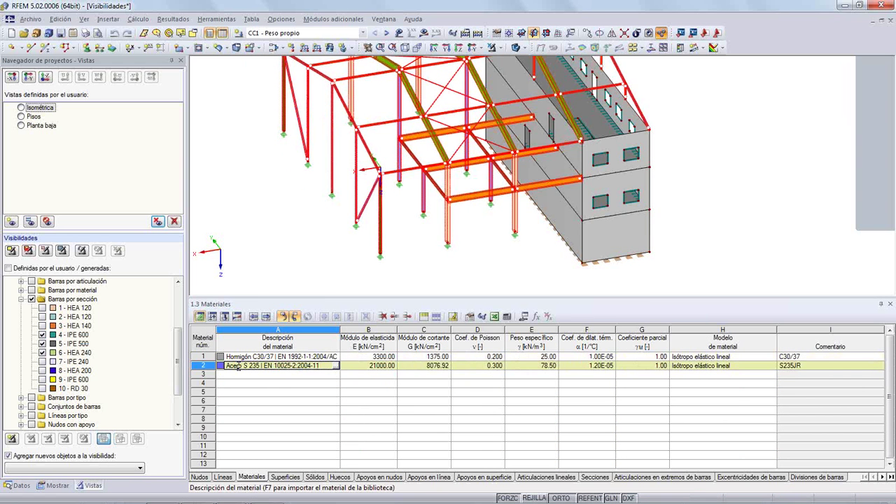
# Step: Open the colour and texture settings of material 1, Hormigón C30/37, from the display properties
pyautogui.rightClick(274, 459)
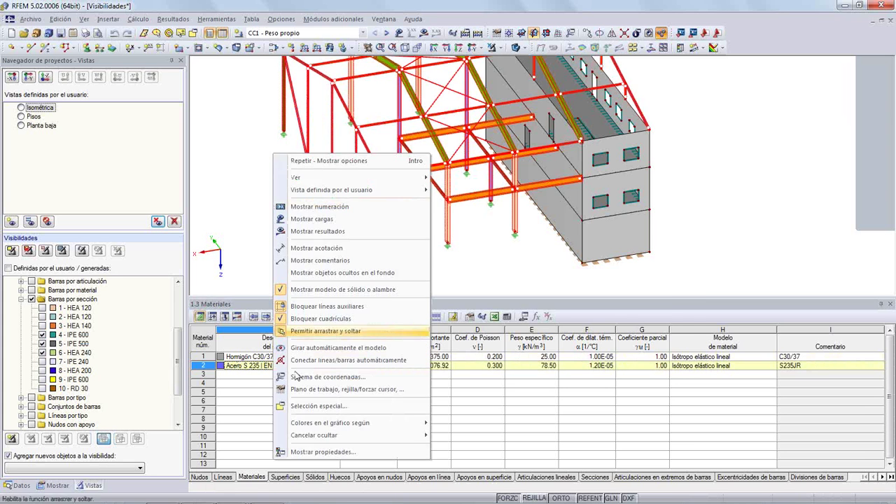
pyautogui.click(318, 452)
pyautogui.click(253, 123)
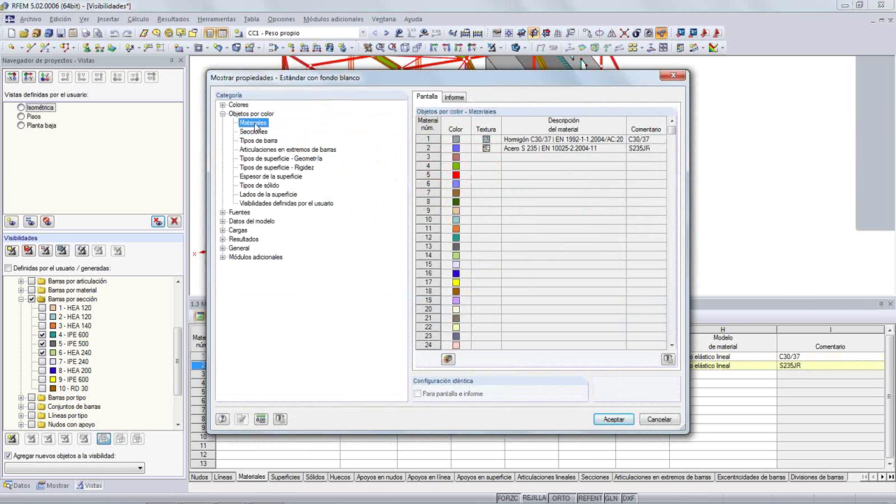
pyautogui.click(492, 140)
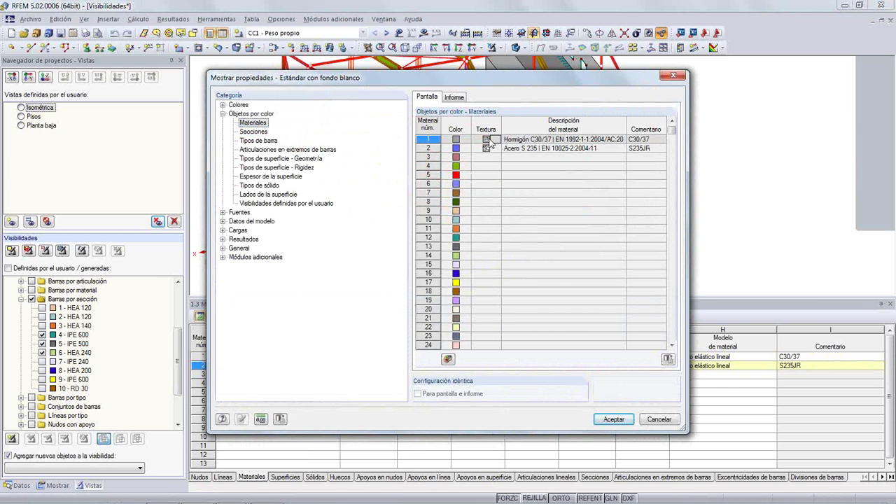
pyautogui.click(489, 140)
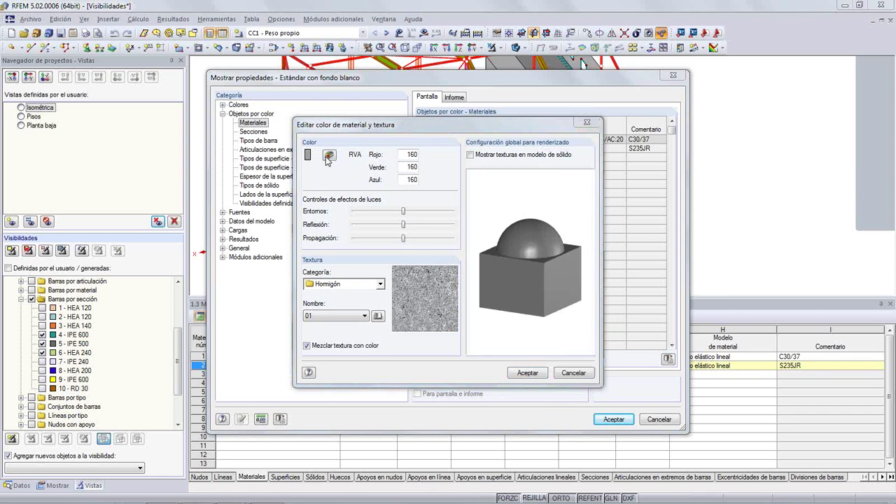
pyautogui.click(328, 155)
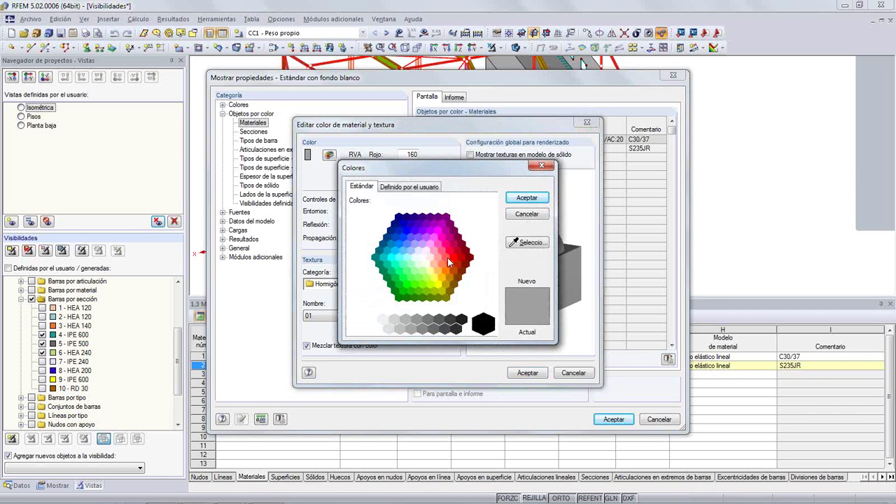
pyautogui.click(419, 238)
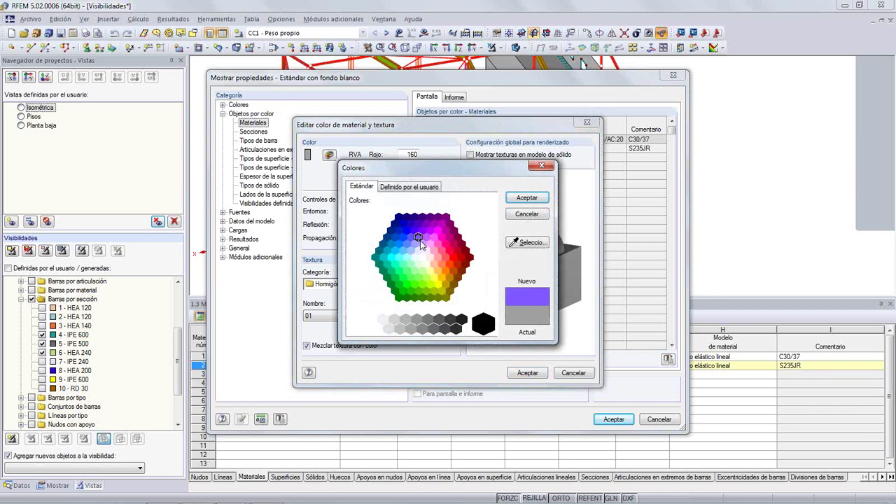
pyautogui.click(526, 215)
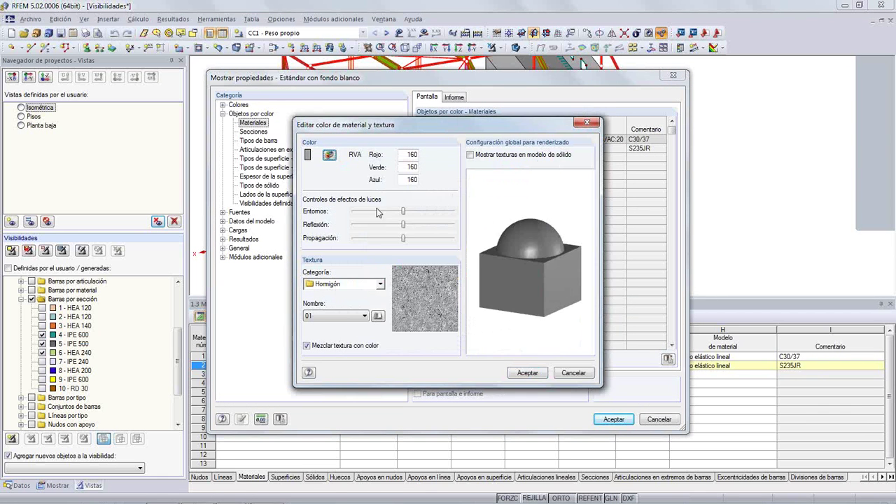
# Step: Try Hormigón texture 20 for the concrete material, and return to texture 01
pyautogui.click(364, 317)
pyautogui.click(336, 235)
pyautogui.click(365, 316)
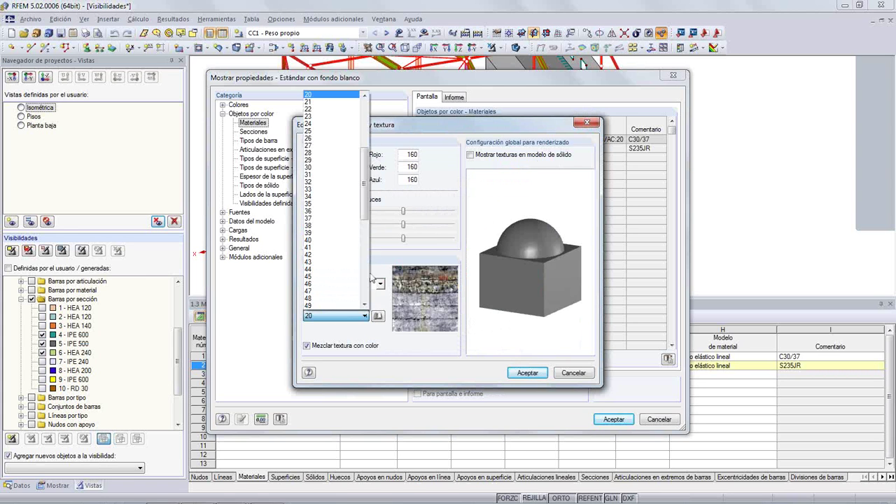
pyautogui.scroll(5, 333, 203)
pyautogui.click(329, 95)
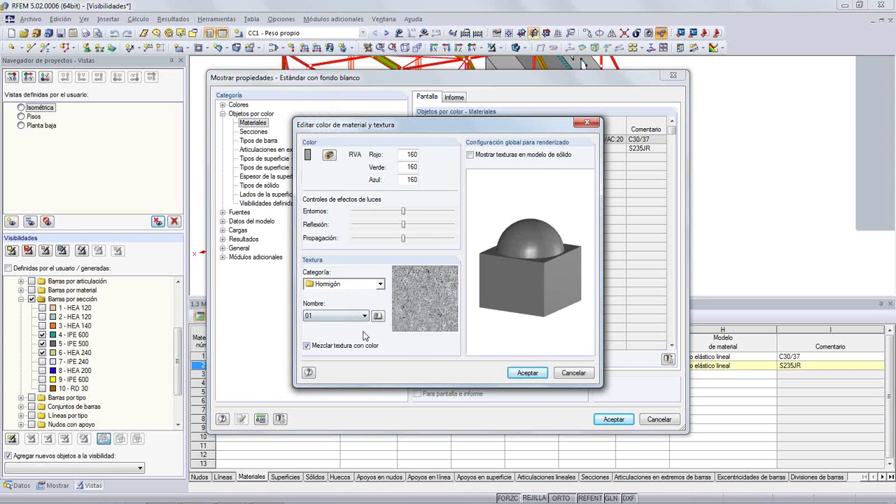
# Step: Enable textures in the solid model and turn off blending texture with colour for the concrete, applying the changes
pyautogui.click(470, 155)
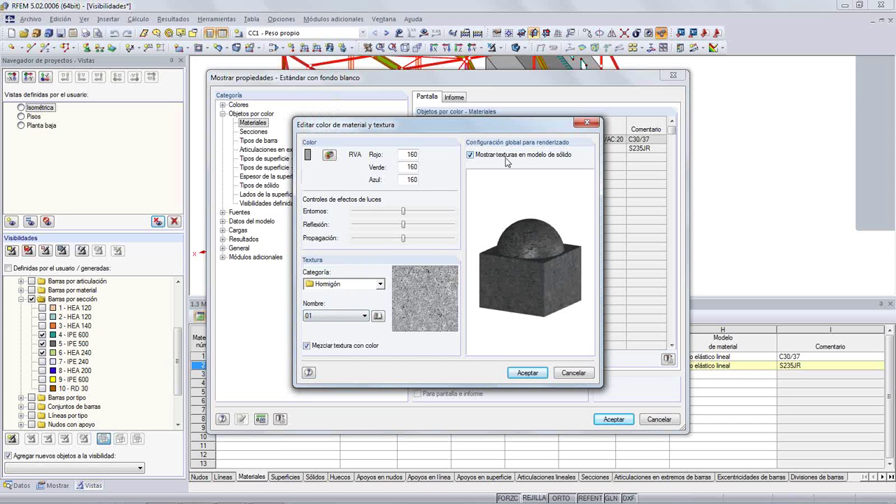
pyautogui.click(307, 346)
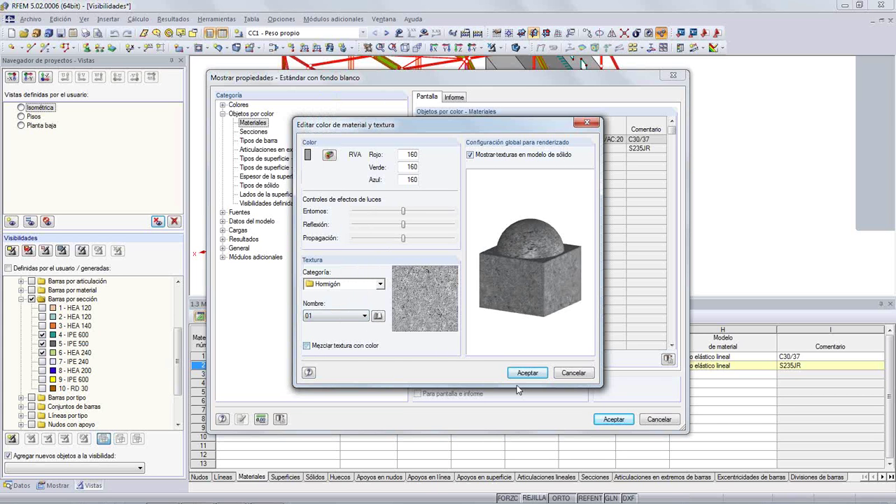
pyautogui.click(526, 373)
pyautogui.click(614, 419)
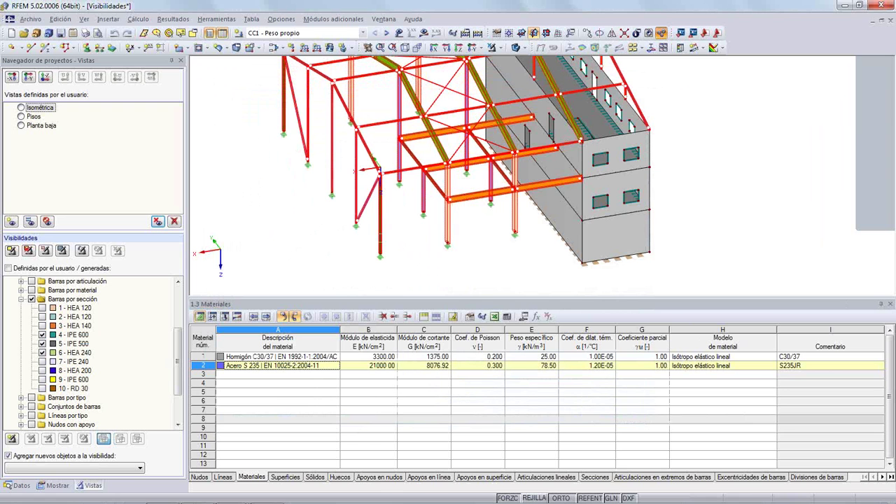
pyautogui.scroll(5, 627, 210)
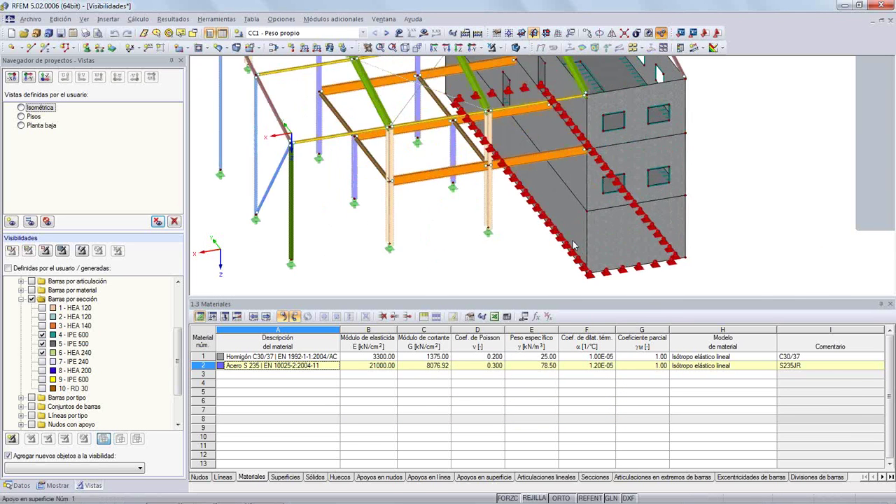
pyautogui.scroll(2, 660, 196)
pyautogui.scroll(-2, 455, 170)
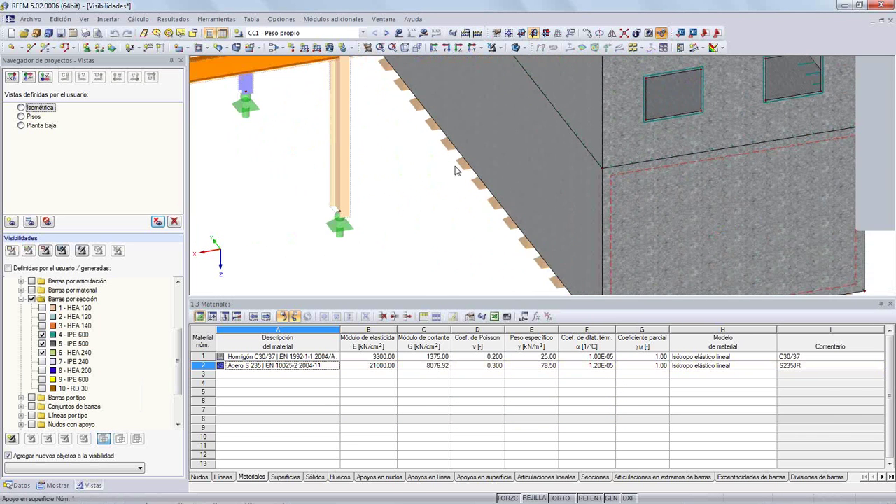
pyautogui.scroll(5, 340, 143)
pyautogui.scroll(-3, 339, 144)
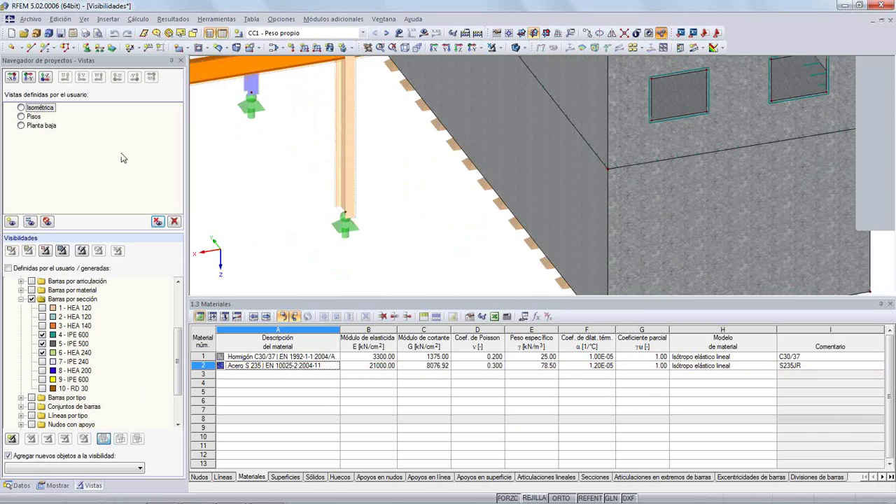
# Step: Edit material 2, Acero S 235, from the model data and open its colour and texture settings
pyautogui.click(27, 485)
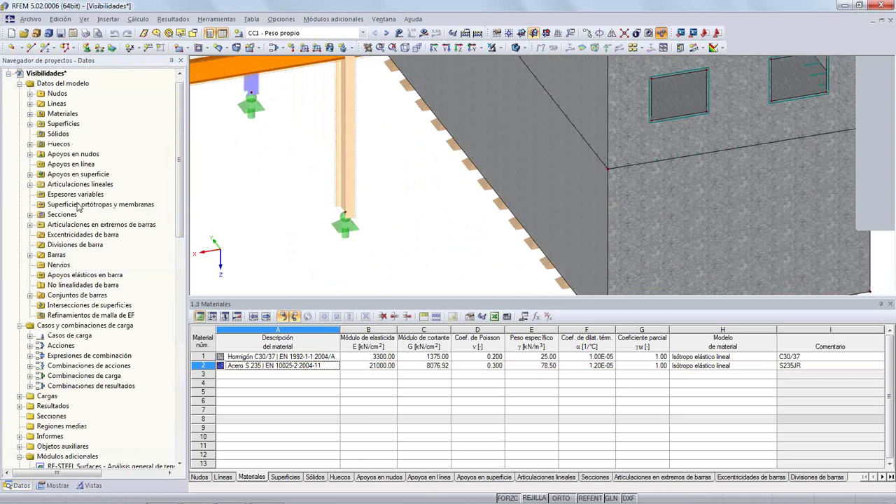
pyautogui.click(30, 114)
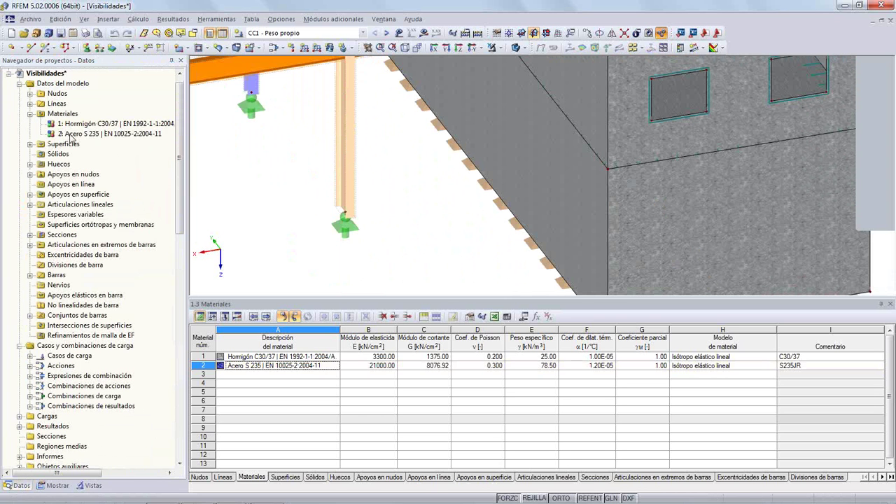
pyautogui.click(70, 133)
pyautogui.rightClick(73, 133)
pyautogui.click(91, 139)
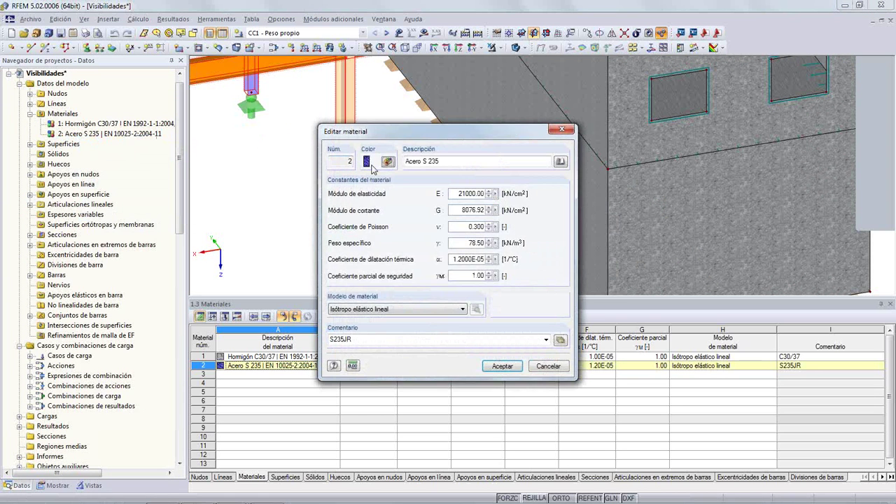
pyautogui.click(343, 152)
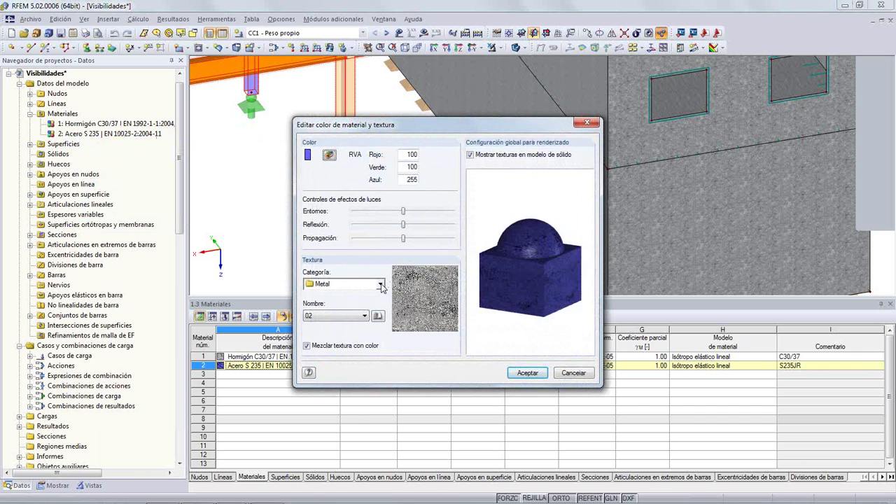
# Step: Turn off blending texture with colour for the steel, assign Metal texture 05 and apply the material changes
pyautogui.click(307, 345)
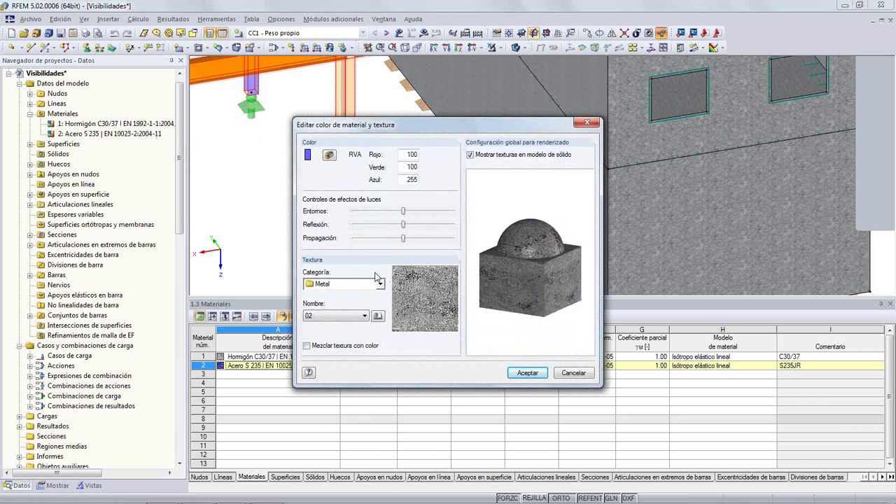
pyautogui.click(365, 316)
pyautogui.click(329, 122)
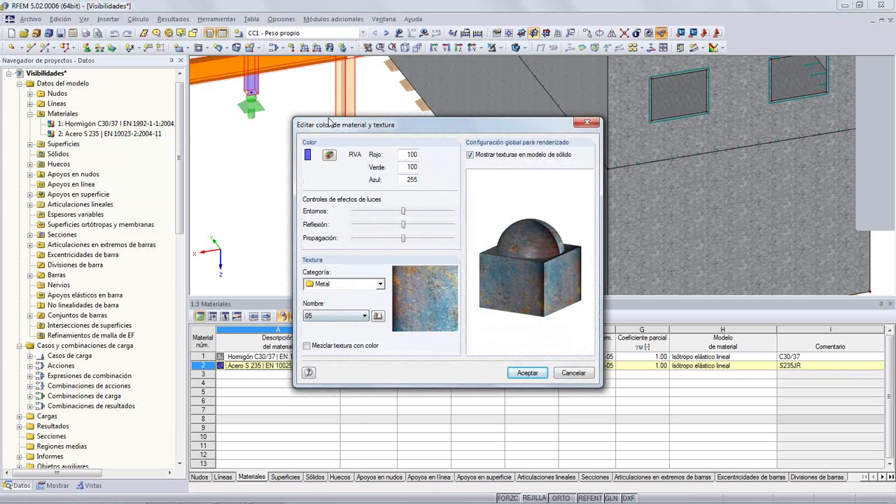
pyautogui.click(525, 373)
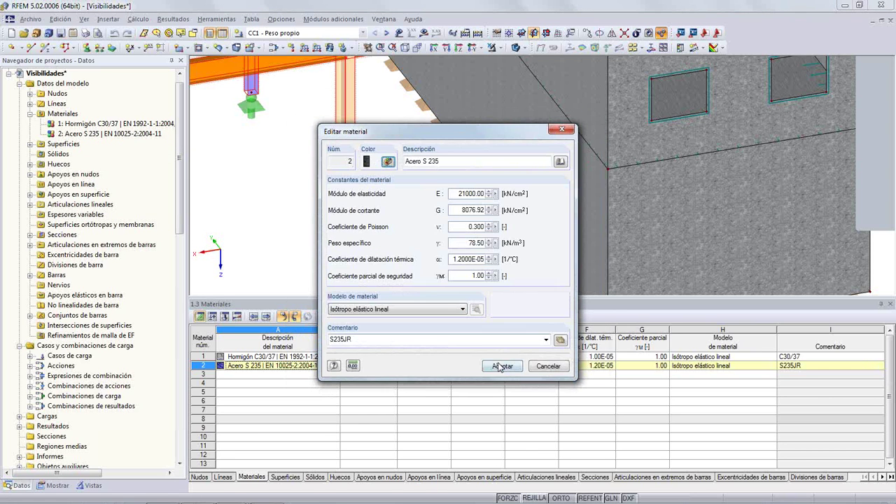
pyautogui.click(501, 366)
# Step: Colour the model graphic by material instead of by section and inspect the textured steel members
pyautogui.scroll(-3, 308, 212)
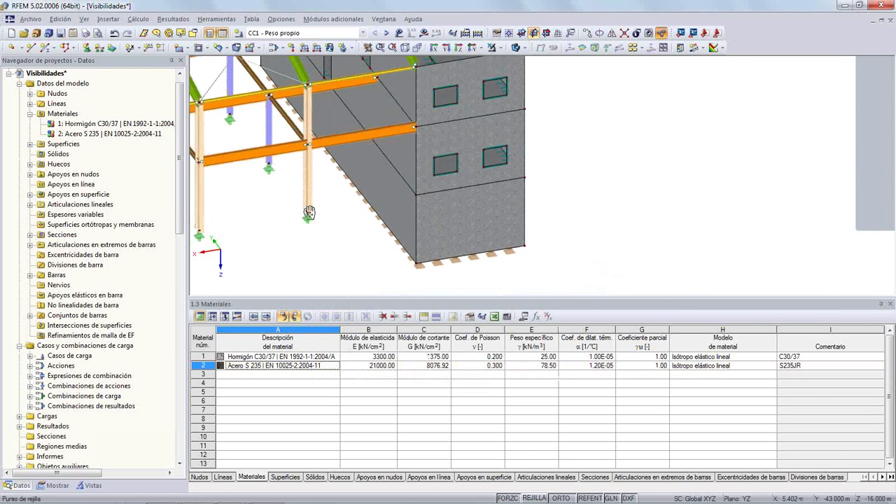
pyautogui.scroll(8, 418, 250)
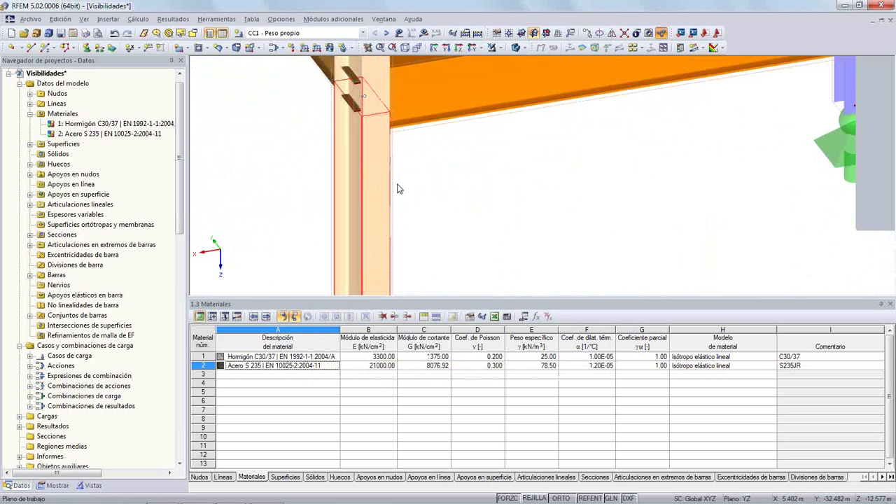
pyautogui.scroll(3, 386, 164)
pyautogui.scroll(-6, 453, 175)
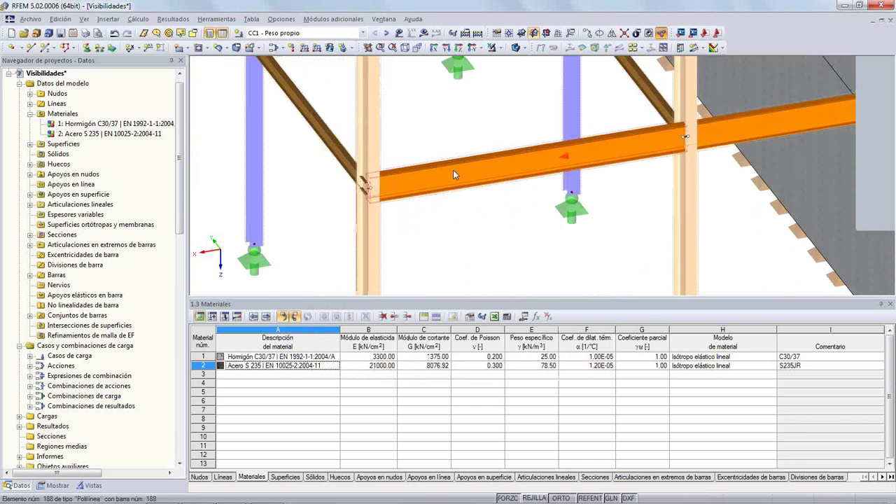
pyautogui.rightClick(439, 118)
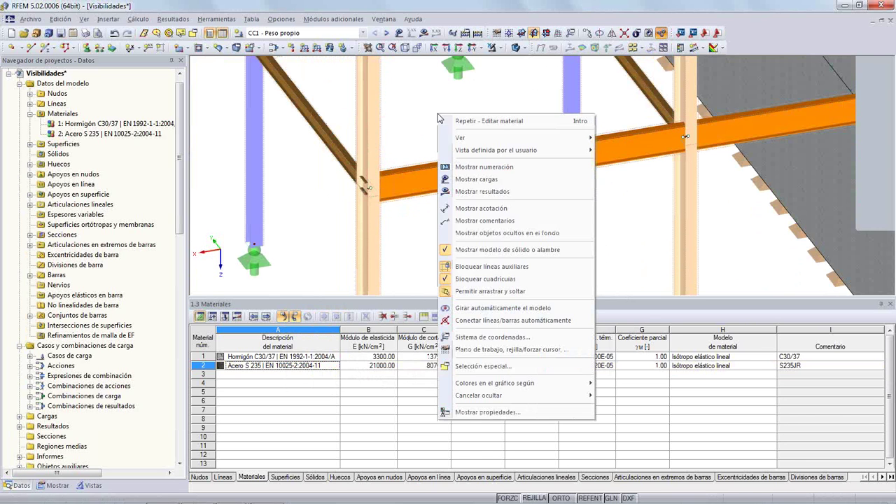
pyautogui.moveTo(483, 386)
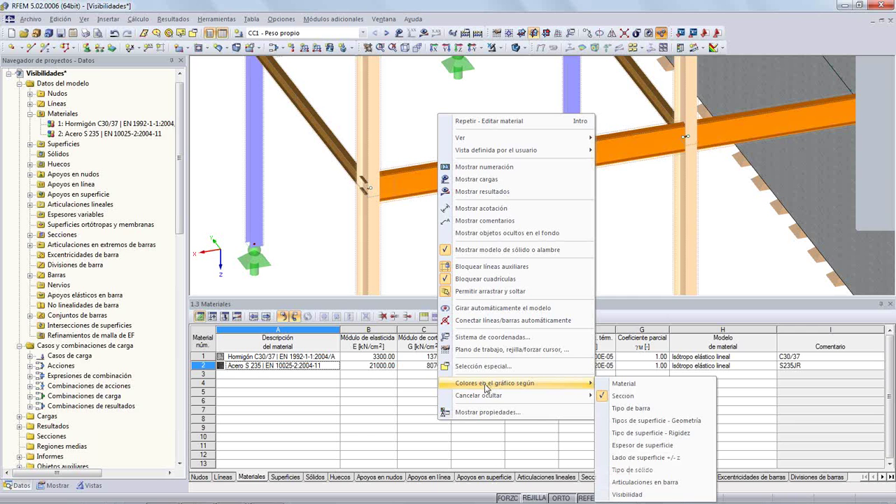
pyautogui.click(619, 384)
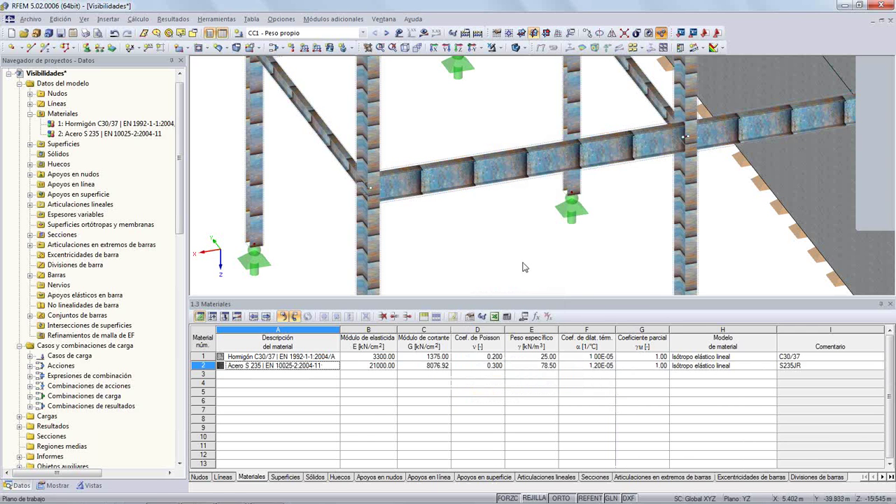
pyautogui.scroll(-6, 483, 256)
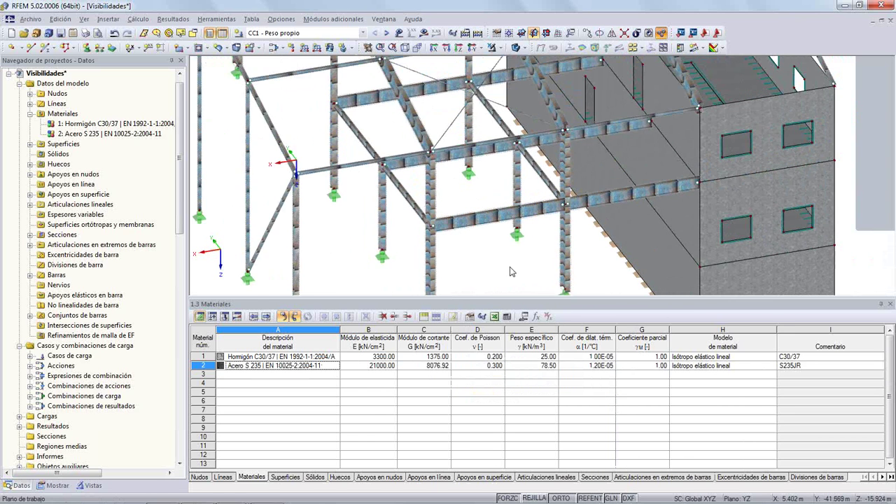
pyautogui.scroll(5, 486, 234)
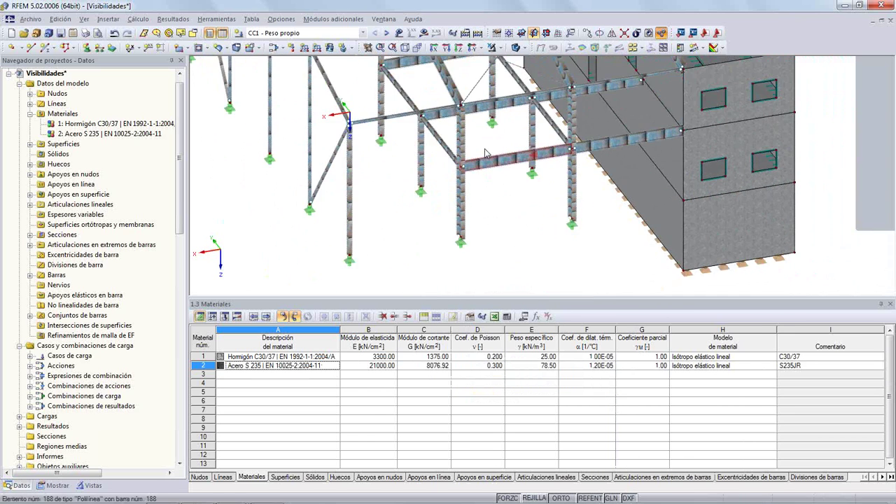
pyautogui.scroll(1, 487, 184)
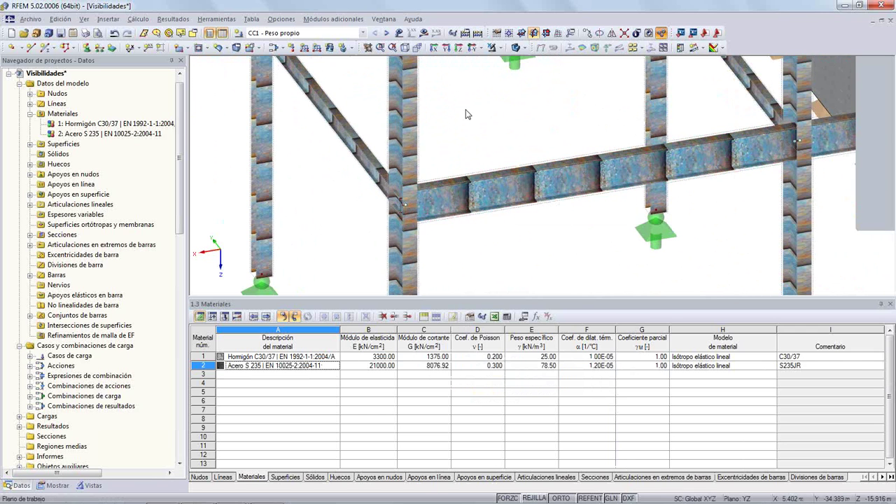
# Step: Reopen the colour and texture settings of material 2, Acero S 235, and assign it Metal texture 02
pyautogui.doubleClick(73, 134)
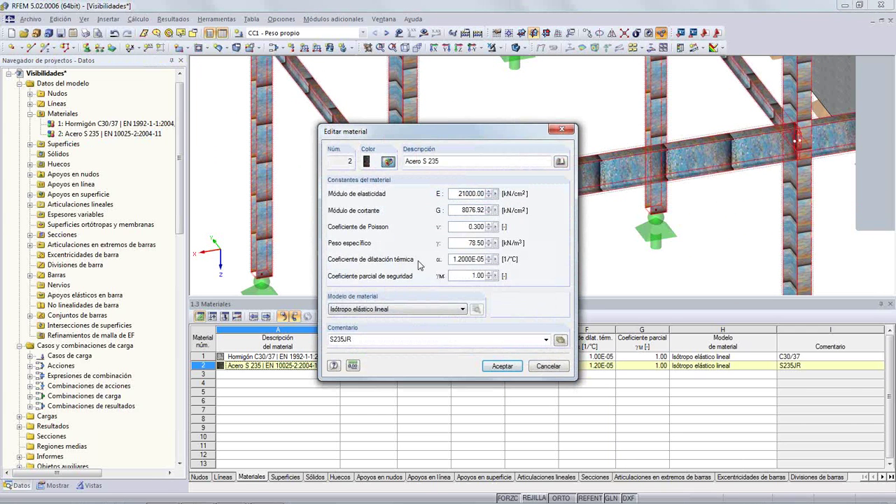
pyautogui.click(387, 162)
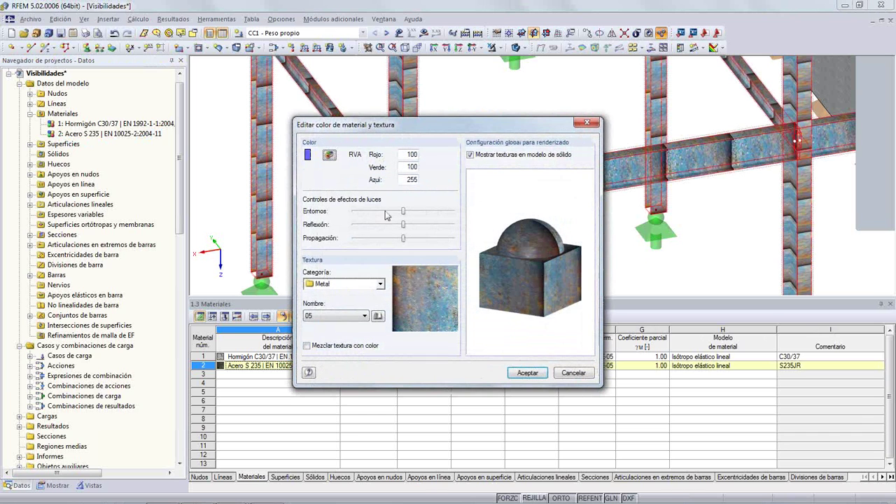
pyautogui.click(363, 316)
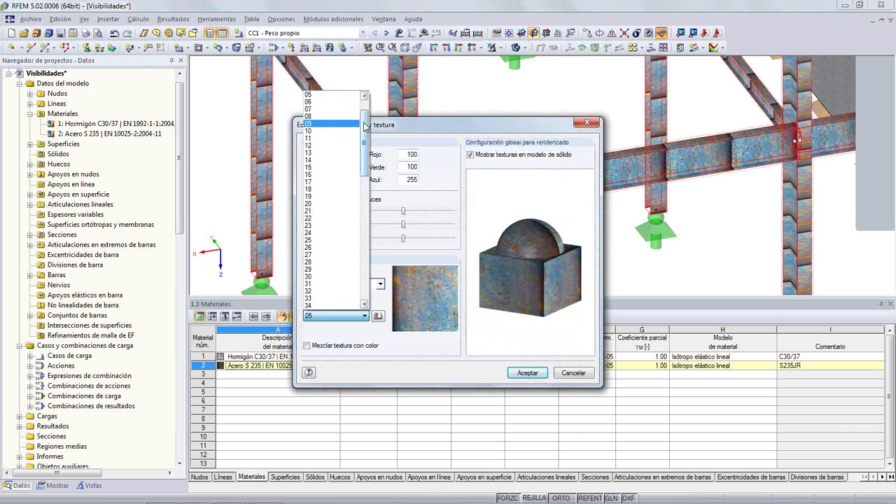
pyautogui.scroll(2, 364, 126)
pyautogui.click(329, 102)
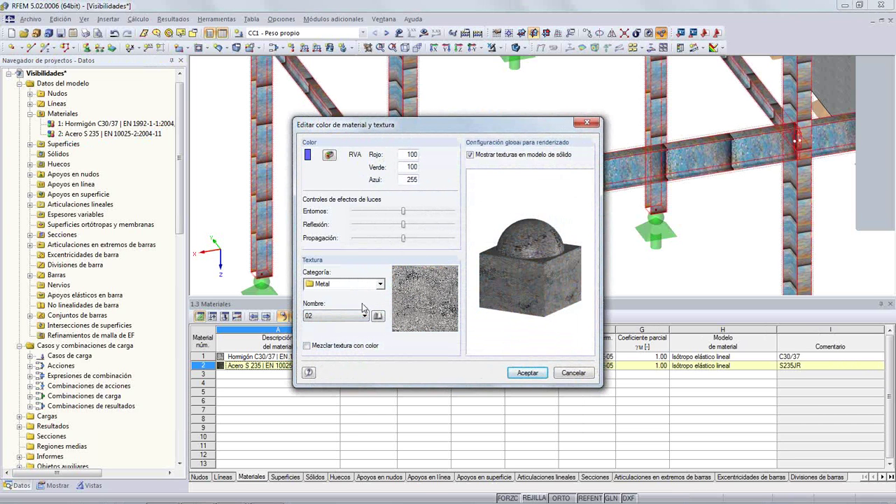
# Step: Turn off the display of textures in the solid model and apply the steel material changes
pyautogui.click(470, 155)
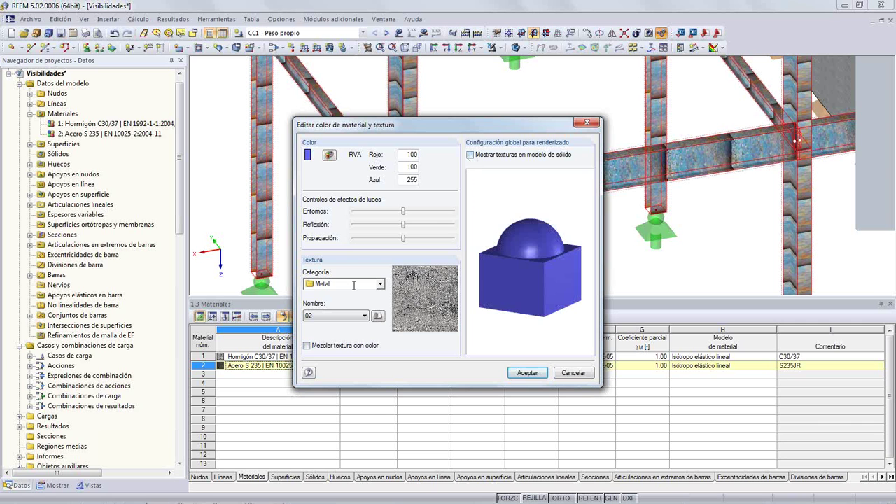
pyautogui.click(527, 373)
pyautogui.click(502, 366)
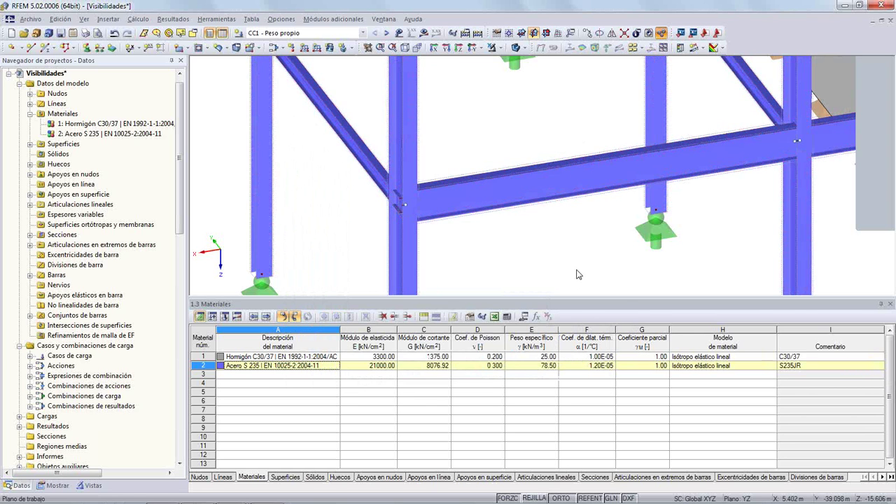
pyautogui.scroll(-2, 657, 252)
pyautogui.scroll(-1, 528, 265)
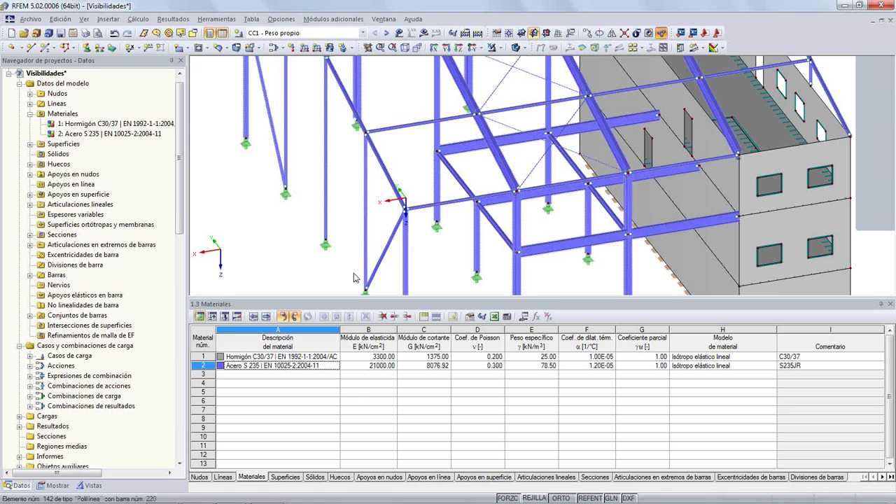
# Step: Deselect the IPE 600, IPE 500 and HEA 240 sections (4, 5 and 6) among the generated member visibilities
pyautogui.click(56, 485)
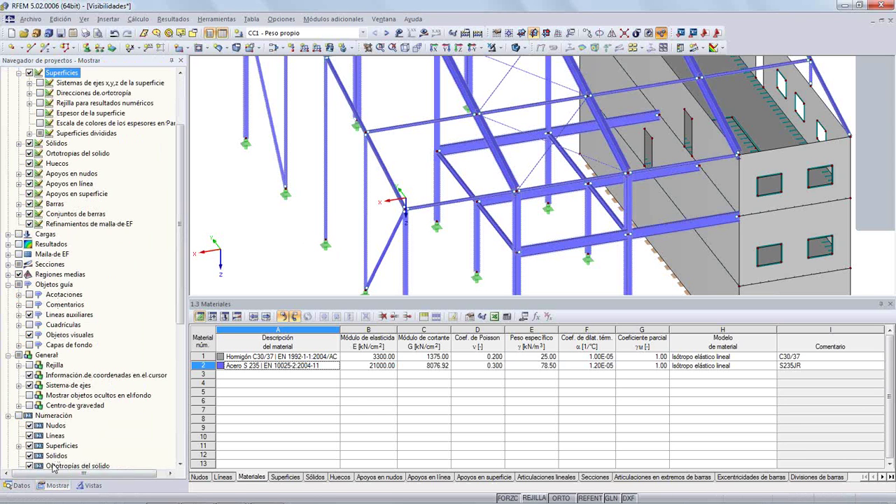
pyautogui.click(89, 484)
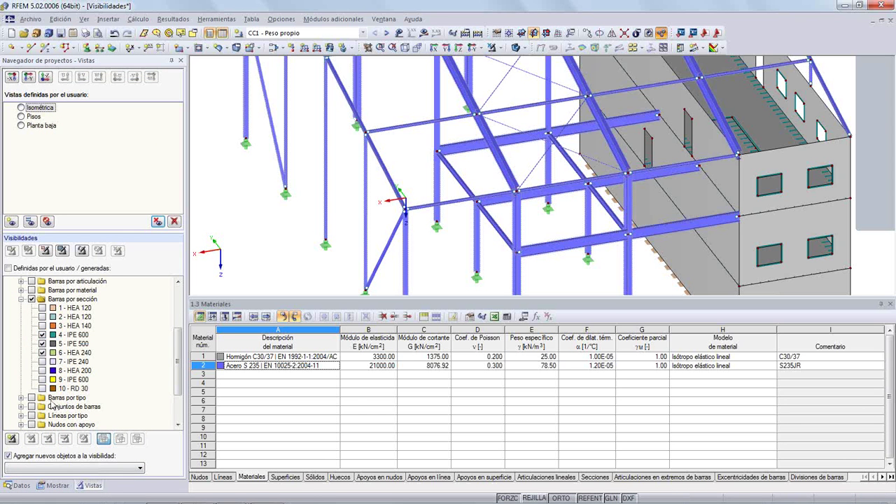
pyautogui.click(42, 344)
pyautogui.click(42, 353)
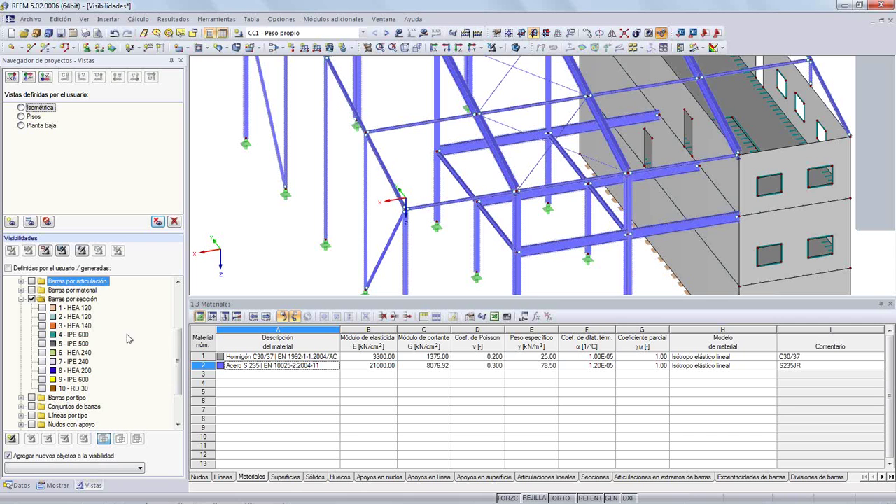
# Step: Collapse the generated visibilities, deselect Nivel 1 and show only the user-defined visibility Eje A
pyautogui.moveTo(181, 340); pyautogui.dragTo(180, 297)
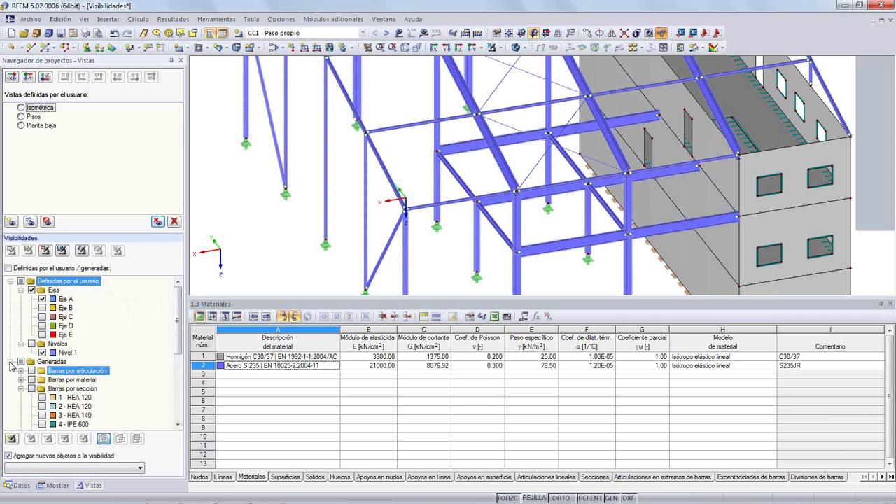
pyautogui.click(10, 362)
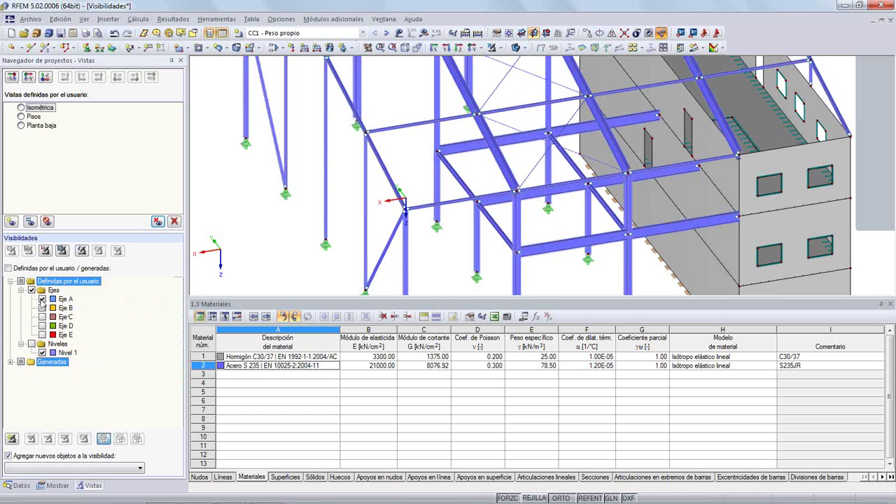
pyautogui.click(42, 299)
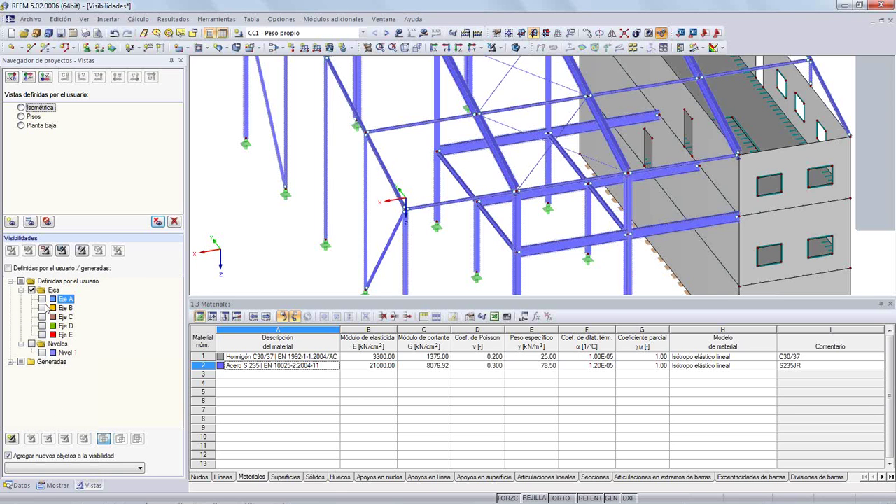
pyautogui.click(42, 299)
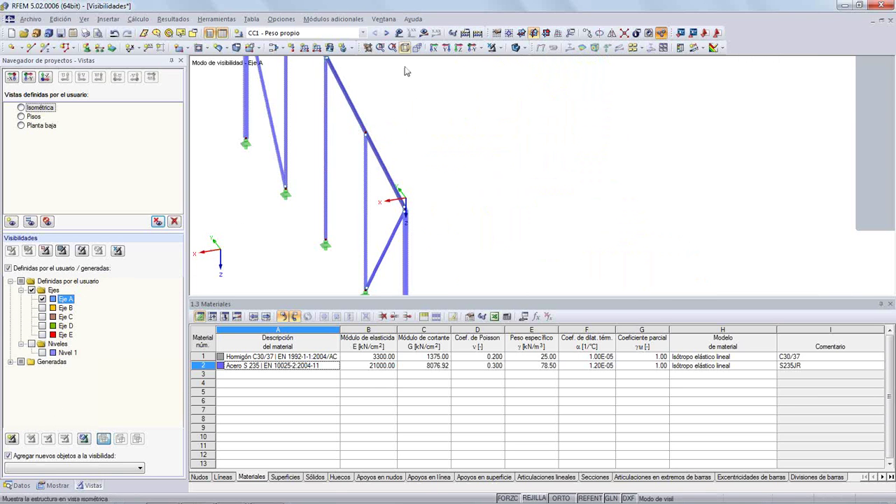
# Step: View the isolated Eje A frame in the X direction
pyautogui.scroll(-1, 438, 203)
pyautogui.click(431, 50)
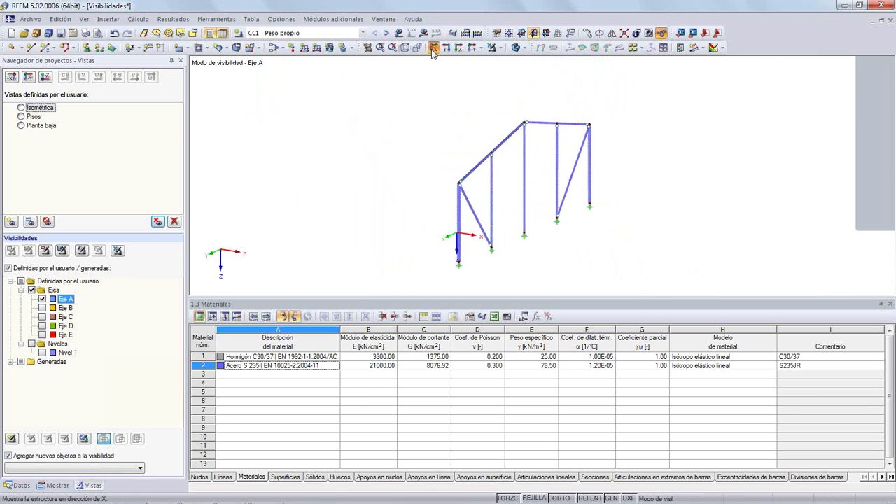
pyautogui.scroll(-2, 515, 224)
pyautogui.moveTo(497, 221); pyautogui.dragTo(420, 215, button='middle')
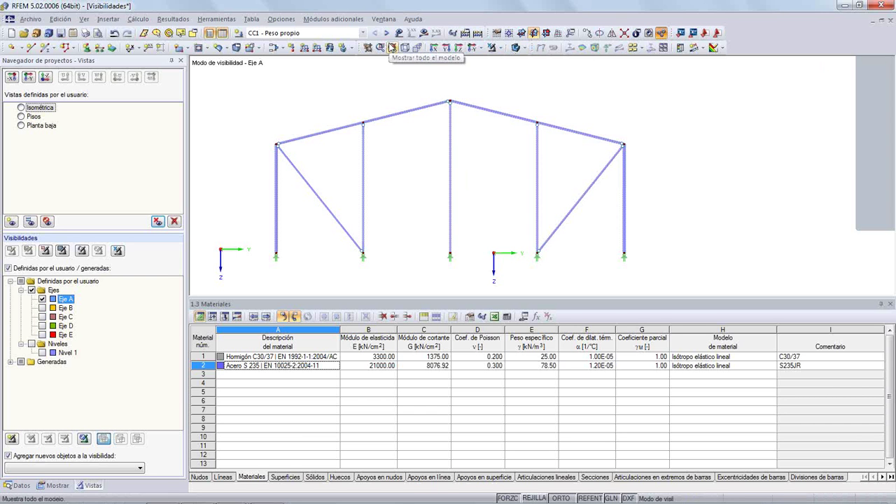
# Step: Select load case CC2 - Nieve and display its results as member internal forces My on the frame
pyautogui.click(362, 33)
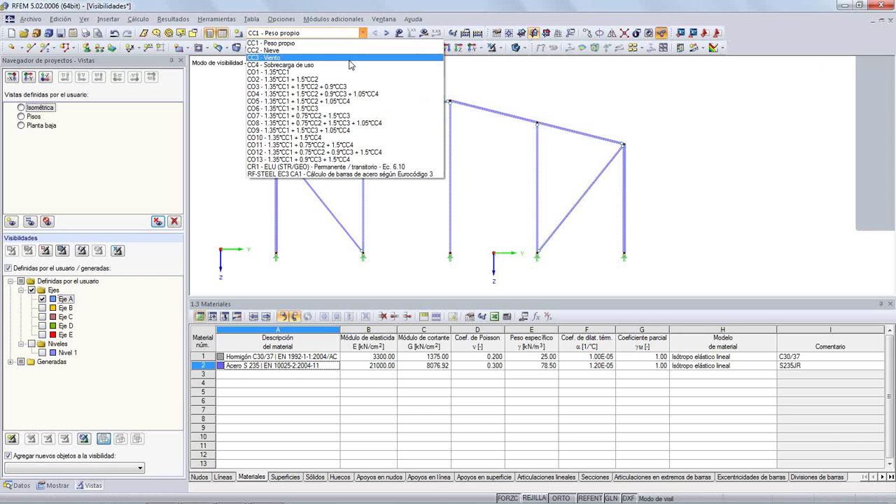
pyautogui.click(354, 51)
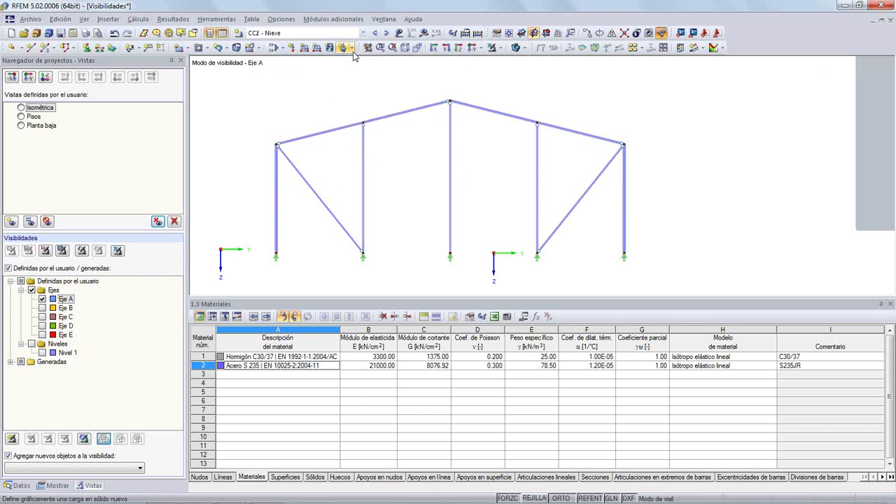
pyautogui.click(398, 34)
pyautogui.click(423, 33)
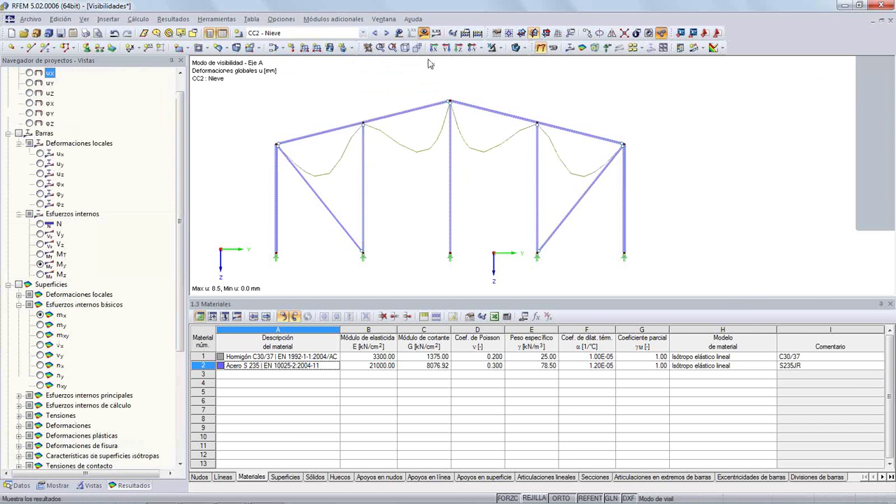
pyautogui.click(569, 48)
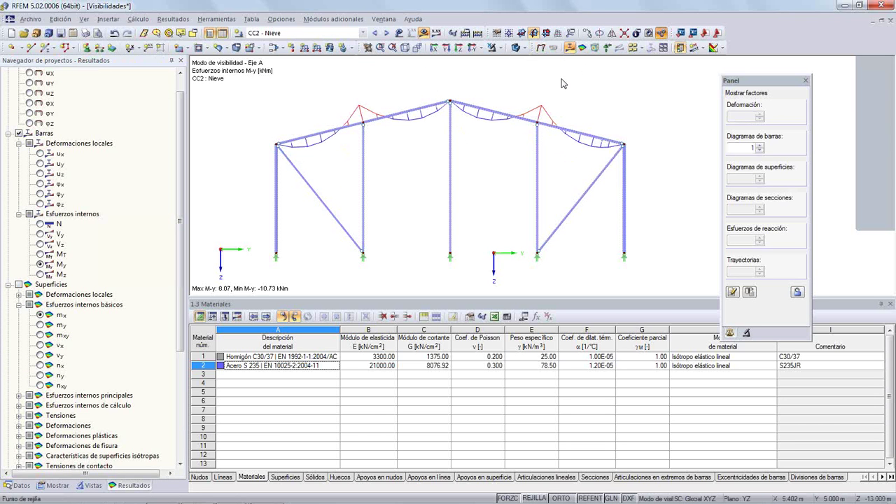
# Step: Temporarily display the surface result values and the support reactions for the snow load case, and hide them again
pyautogui.click(629, 49)
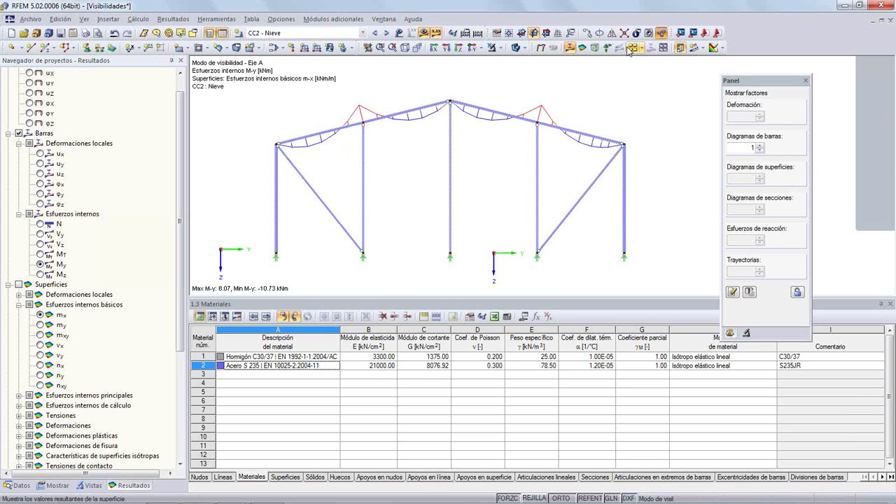
pyautogui.click(630, 51)
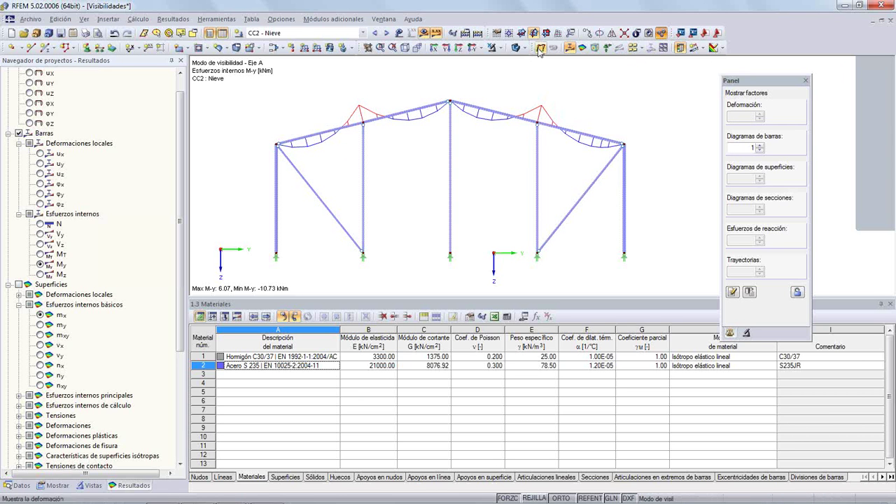
pyautogui.click(581, 47)
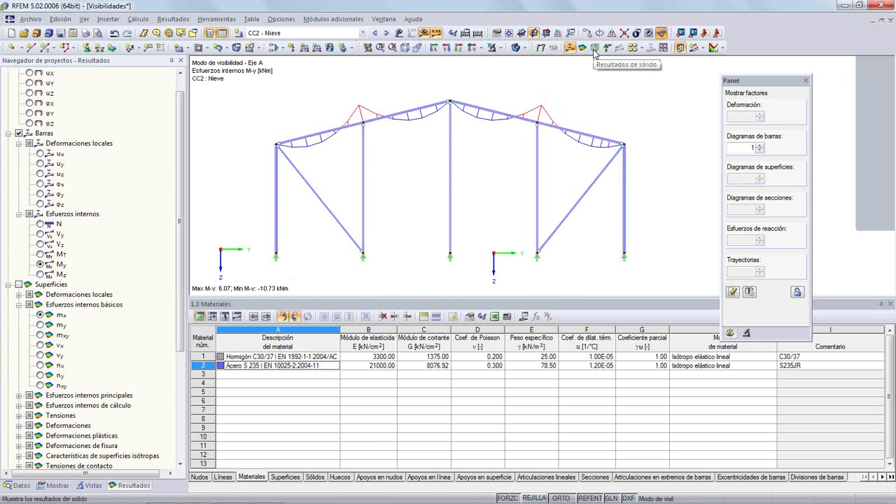
pyautogui.click(606, 48)
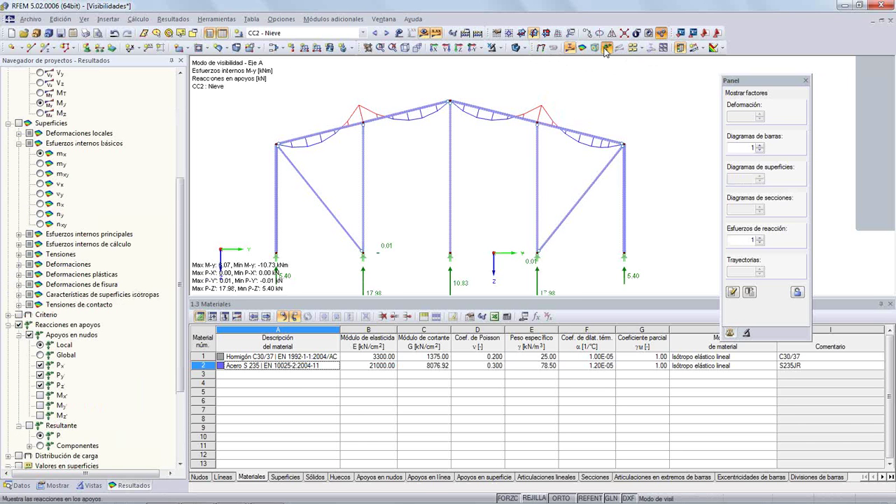
pyautogui.click(606, 49)
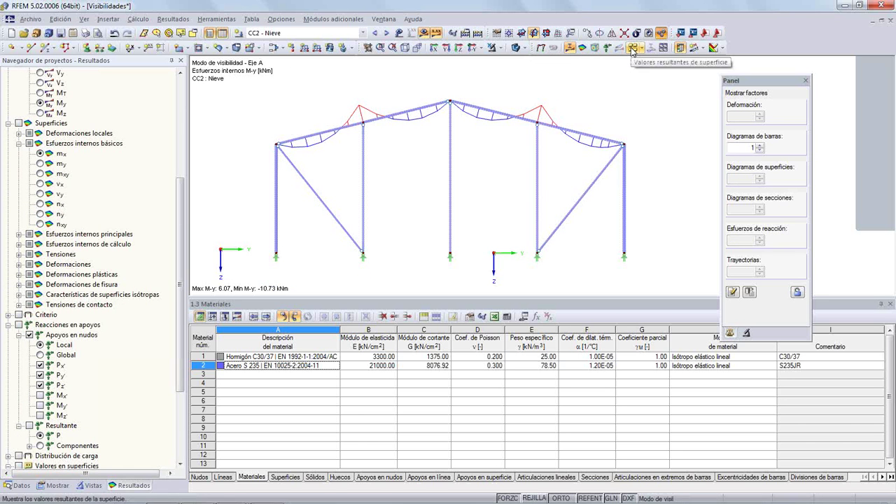
pyautogui.click(632, 48)
pyautogui.click(631, 48)
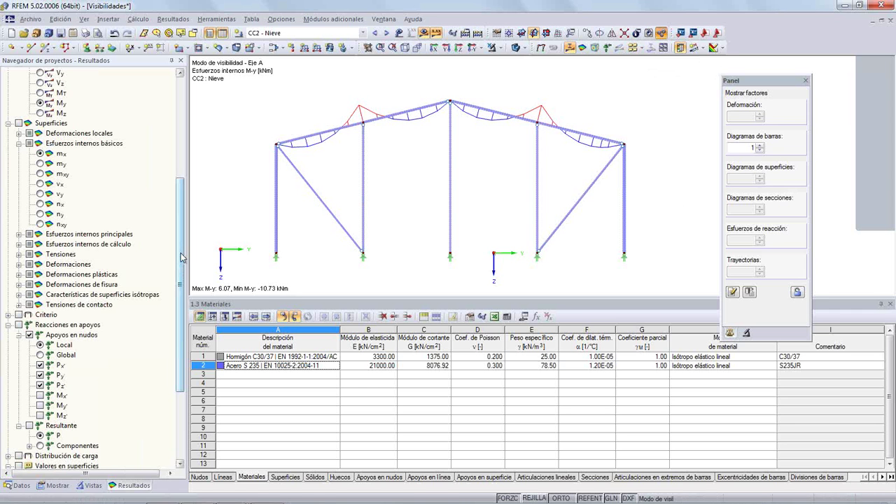
# Step: Display the support reactions and the surface results, and collapse their expanded groups and the surface values group in the results tree
pyautogui.moveTo(181, 257); pyautogui.dragTo(181, 324)
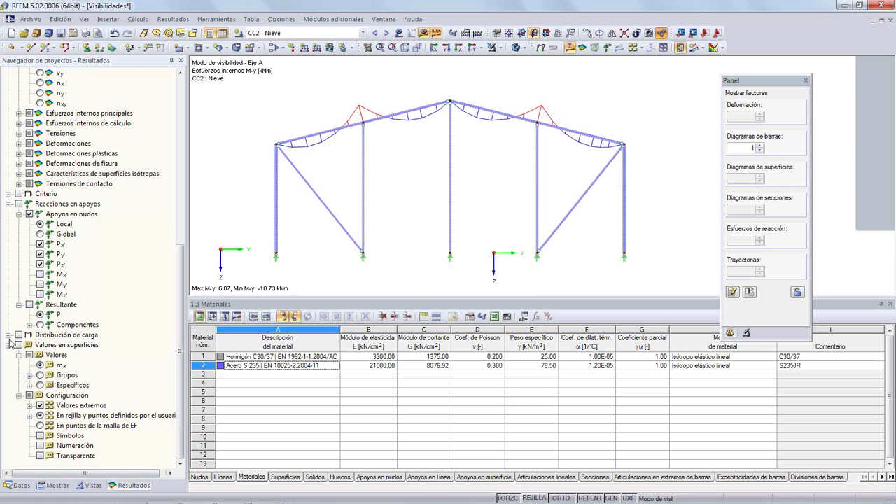
pyautogui.click(40, 325)
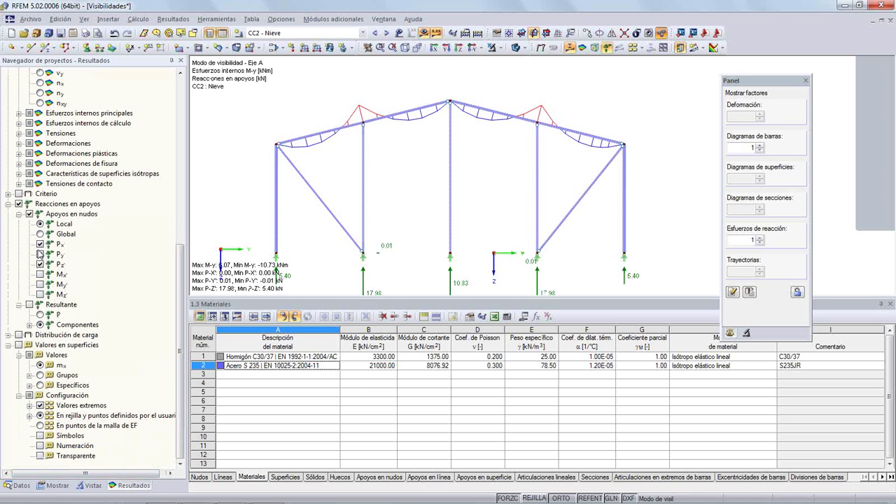
pyautogui.click(8, 203)
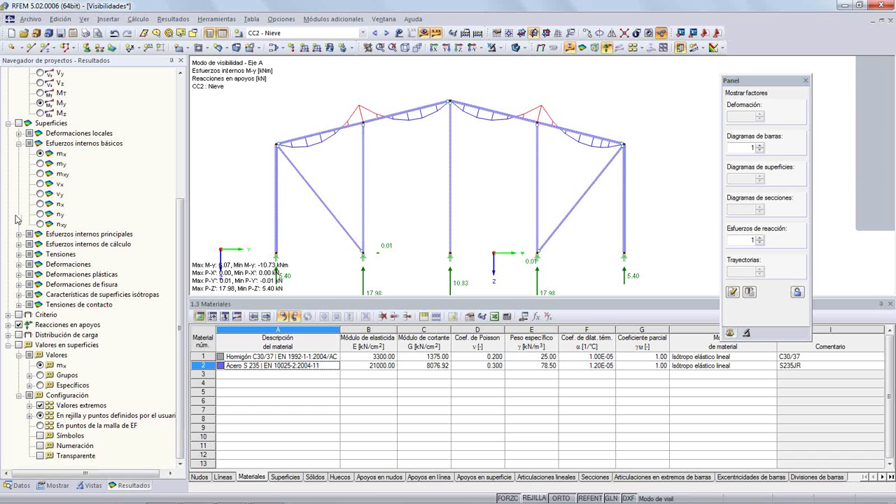
pyautogui.click(38, 154)
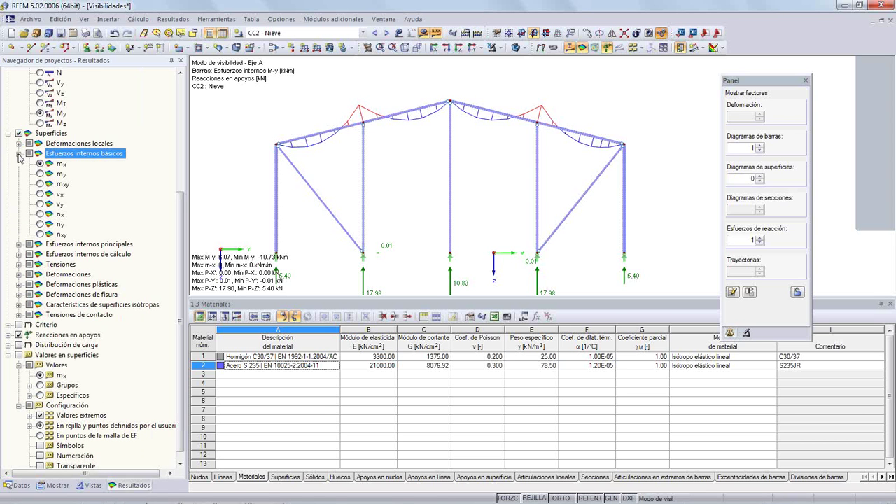
pyautogui.click(19, 153)
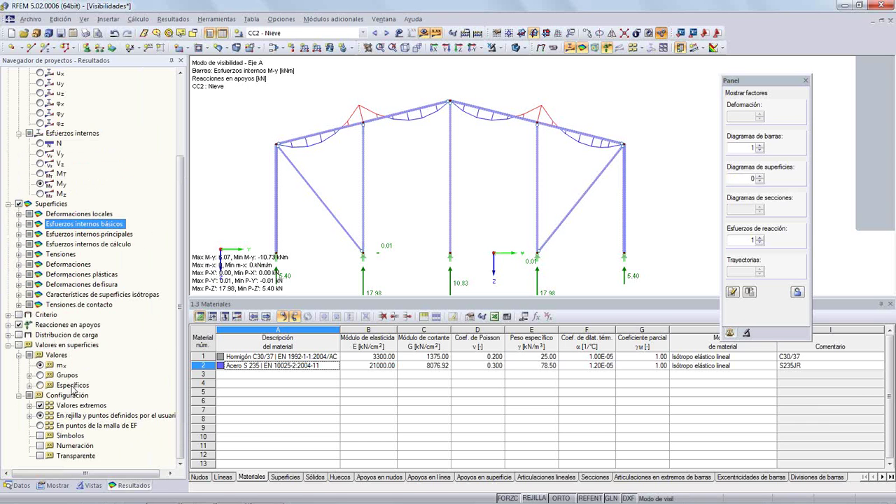
pyautogui.click(9, 345)
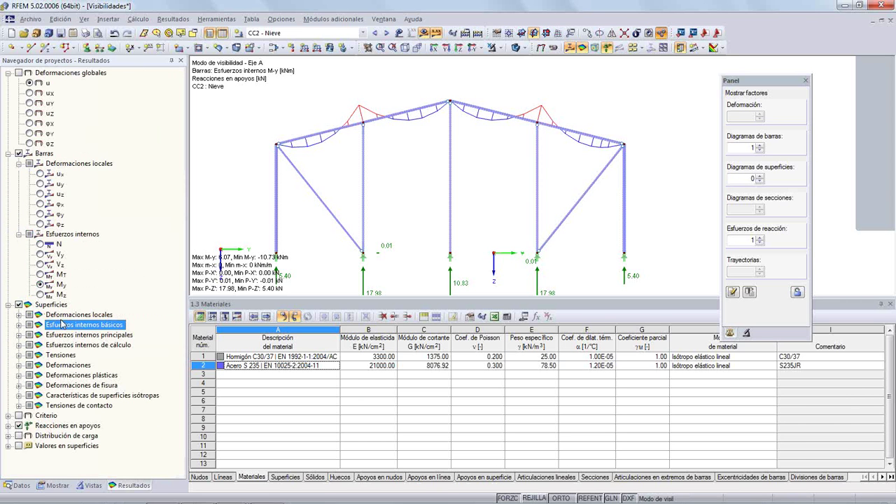
# Step: Show the member internal forces My with their values on the Eje A frame
pyautogui.click(44, 154)
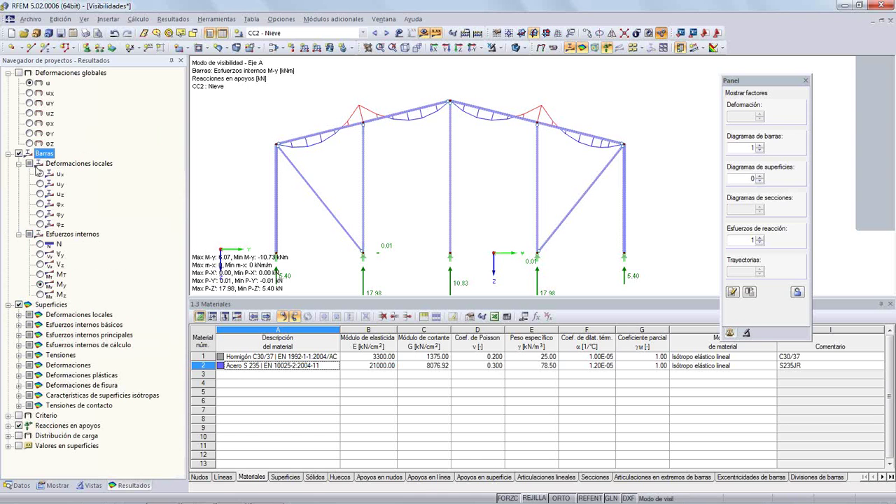
pyautogui.click(40, 285)
pyautogui.moveTo(244, 177); pyautogui.dragTo(246, 160, button='middle')
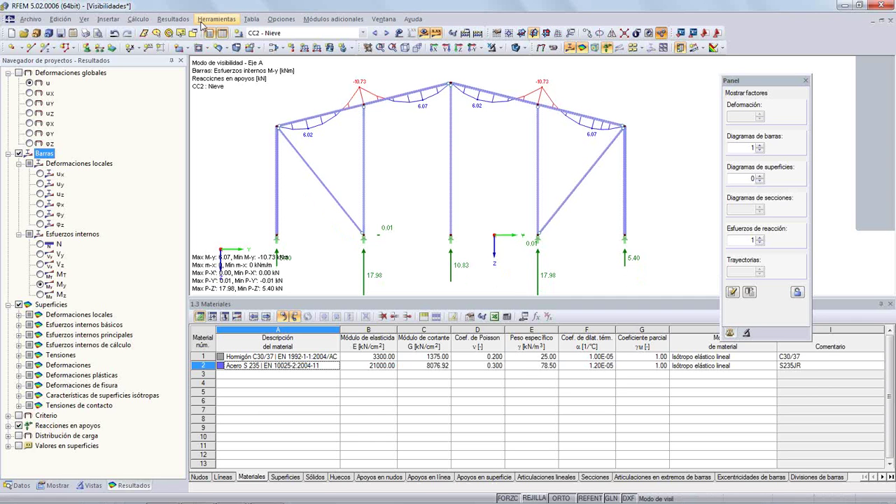
# Step: Calculate the remaining load combinations CO2, CO6 and CO10
pyautogui.click(140, 20)
pyautogui.click(166, 78)
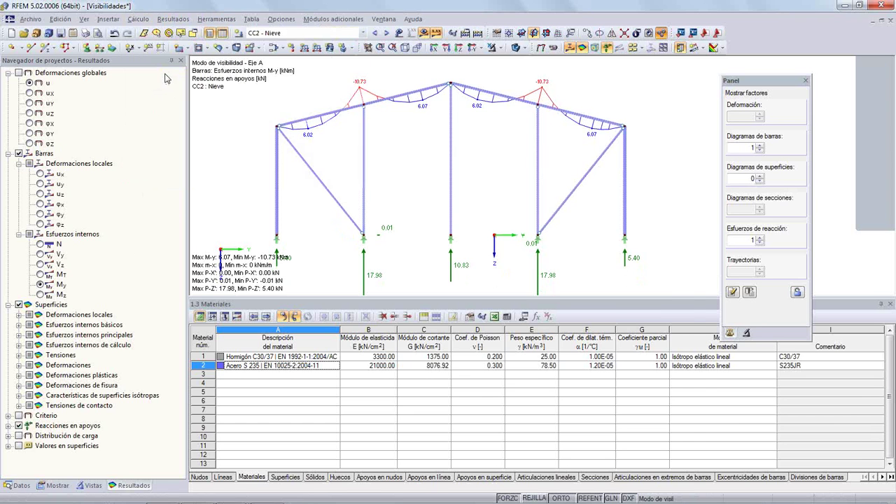
pyautogui.click(273, 140)
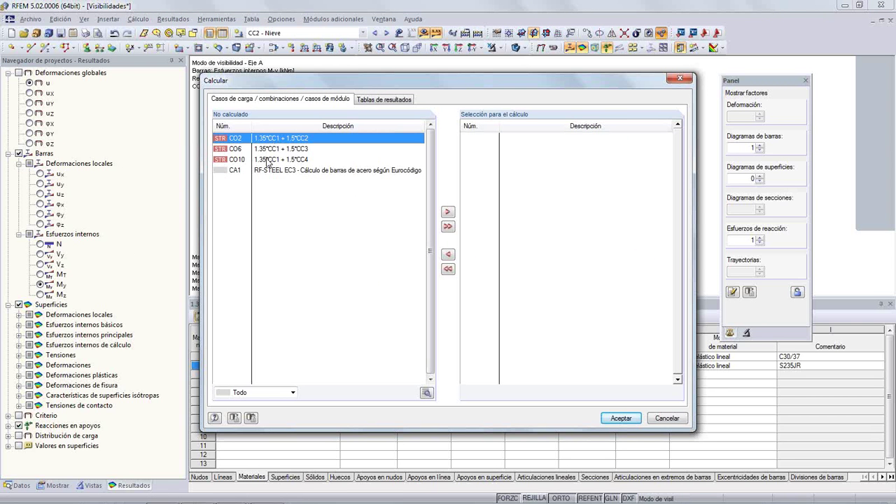
pyautogui.keyDown('shift'); pyautogui.click(267, 160); pyautogui.keyUp('shift')
pyautogui.click(447, 212)
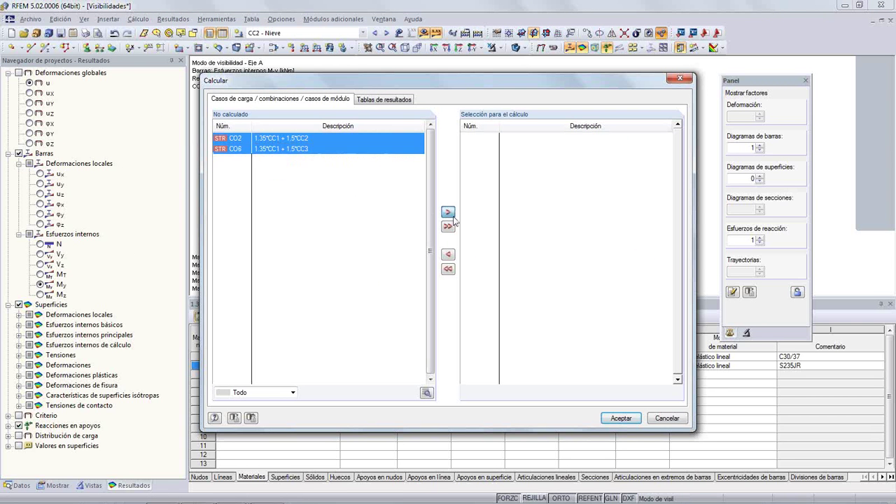
pyautogui.click(619, 417)
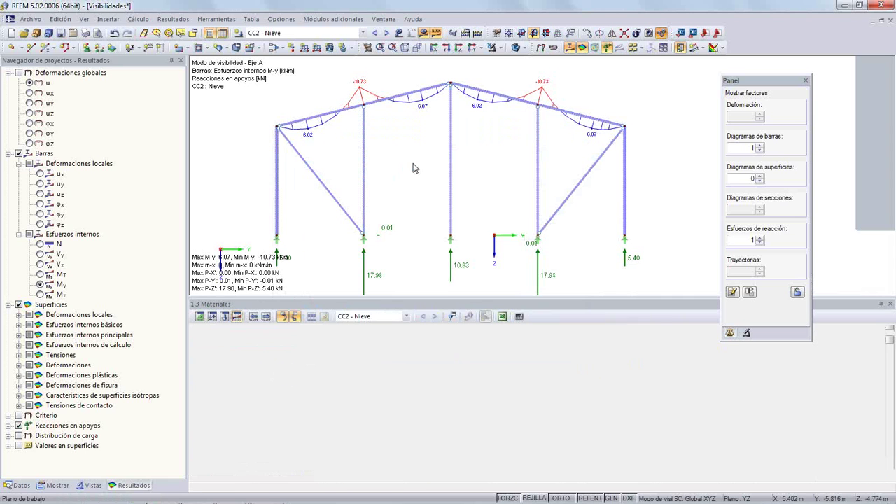
# Step: Hide the support reactions and fit the Eje A frame in the view
pyautogui.keyDown('ctrl'); pyautogui.moveTo(432, 164); pyautogui.dragTo(422, 173, button='middle'); pyautogui.keyUp('ctrl')
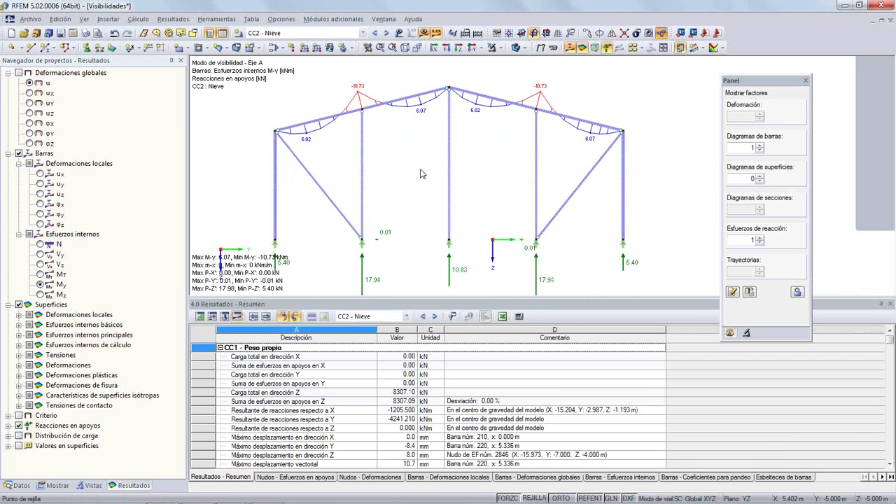
pyautogui.scroll(-1, 420, 170)
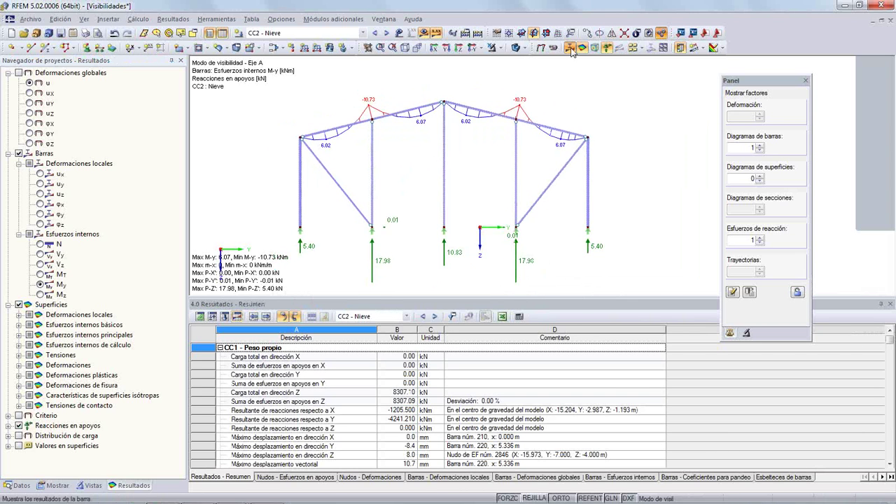
pyautogui.click(607, 47)
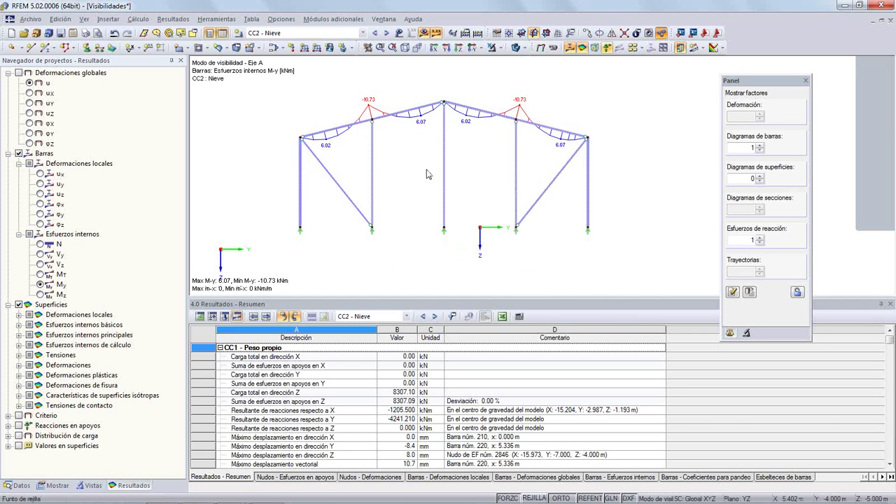
pyautogui.scroll(2, 430, 179)
pyautogui.scroll(-1, 433, 181)
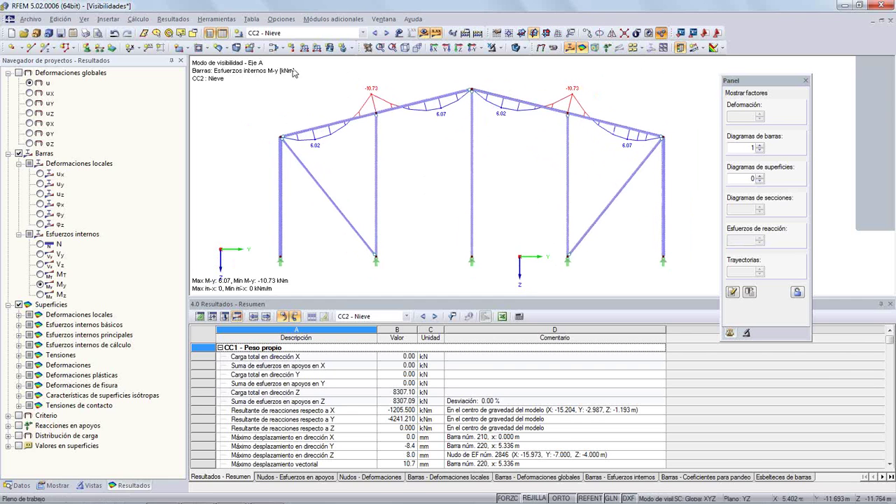
# Step: Start a graphic printout to report INF1 and set it to series printing (Impresión en serie), opening the series settings
pyautogui.click(85, 33)
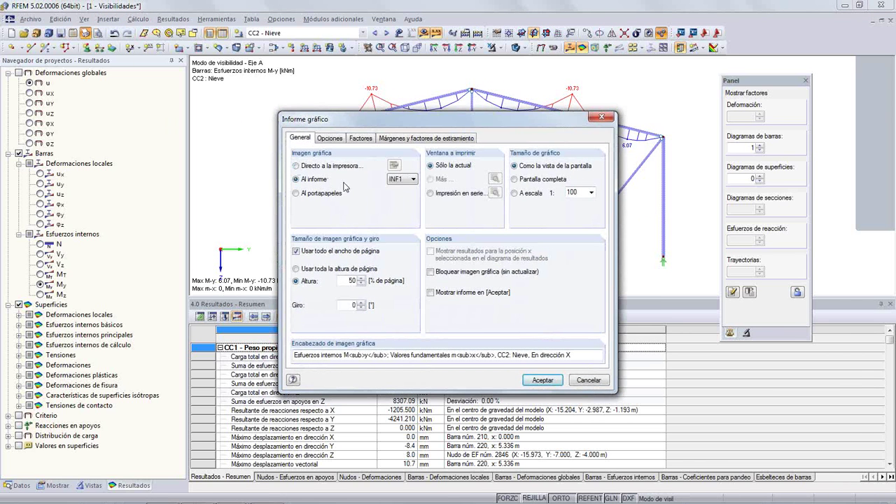
pyautogui.doubleClick(352, 279)
pyautogui.click(436, 196)
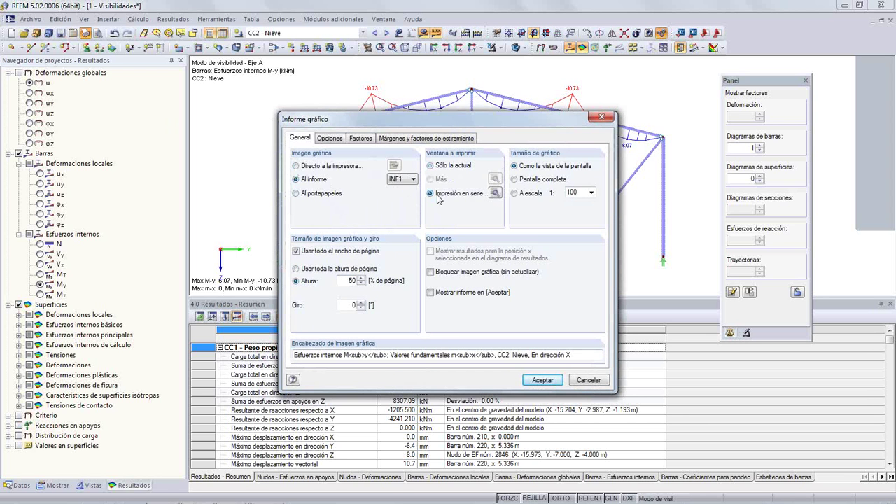
pyautogui.click(494, 193)
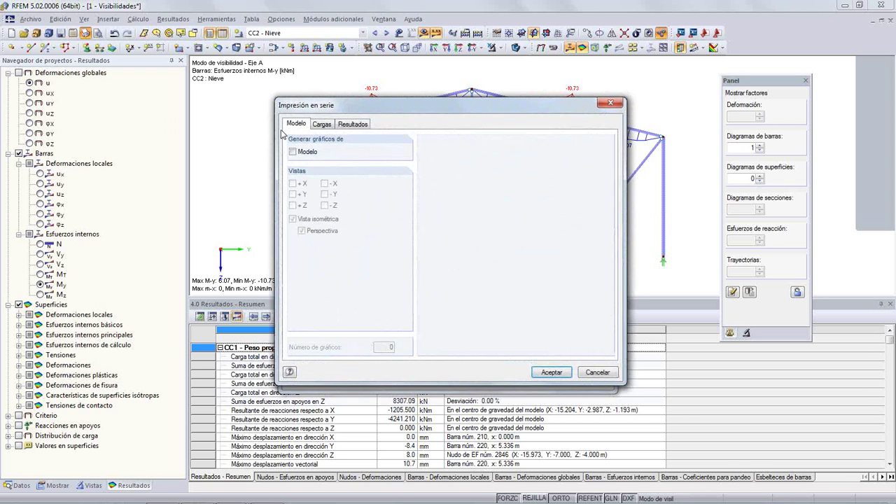
# Step: Add the member internal forces N and Vz to the results included in the series printout
pyautogui.click(321, 124)
pyautogui.click(352, 124)
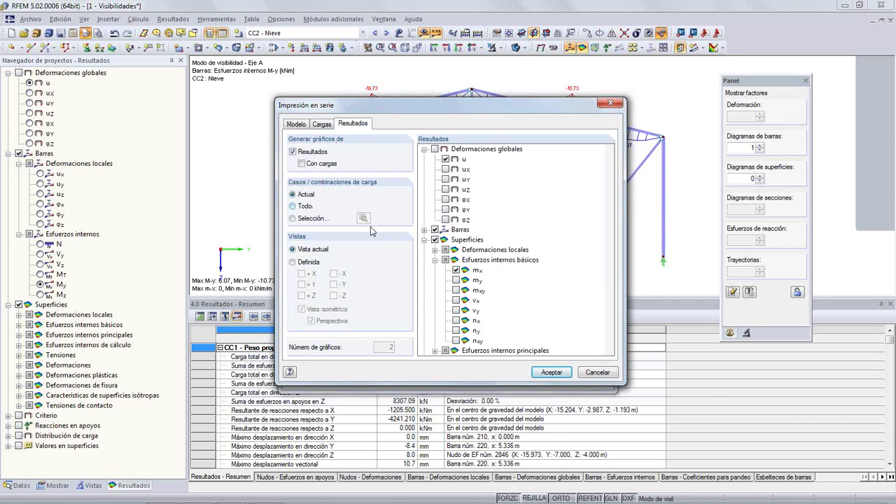
pyautogui.click(425, 229)
pyautogui.scroll(-2, 600, 238)
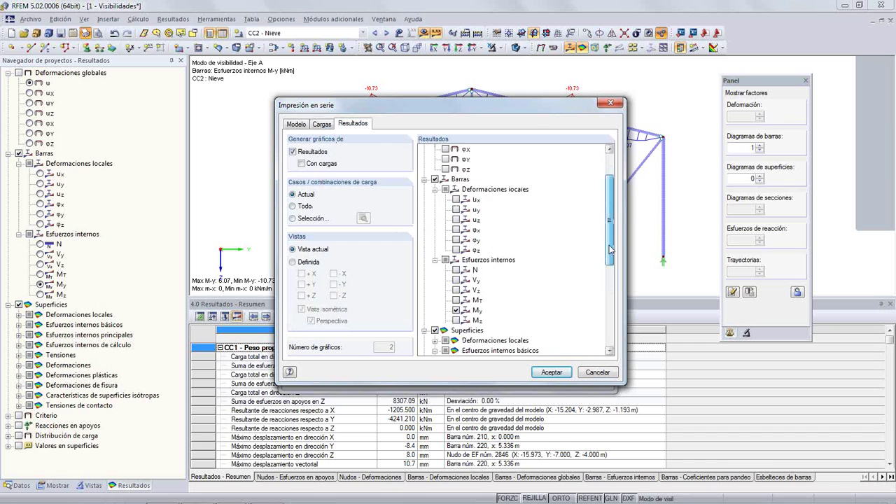
pyautogui.click(457, 250)
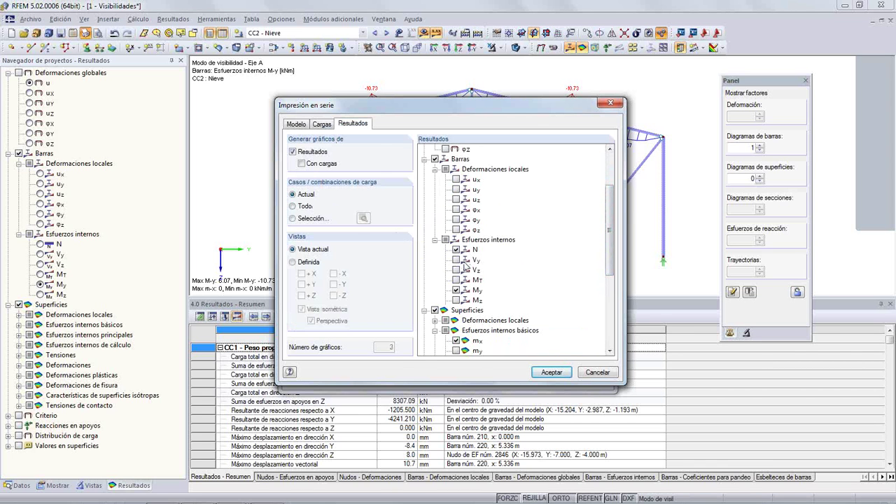
pyautogui.click(455, 270)
# Step: Limit the series printout to load combinations CO1 to CO13 and accept the series settings
pyautogui.click(293, 218)
pyautogui.click(362, 218)
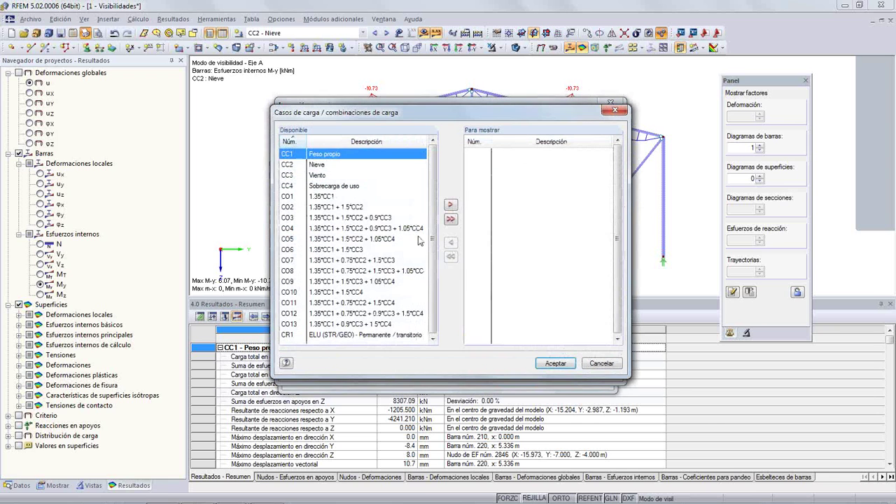
pyautogui.click(332, 198)
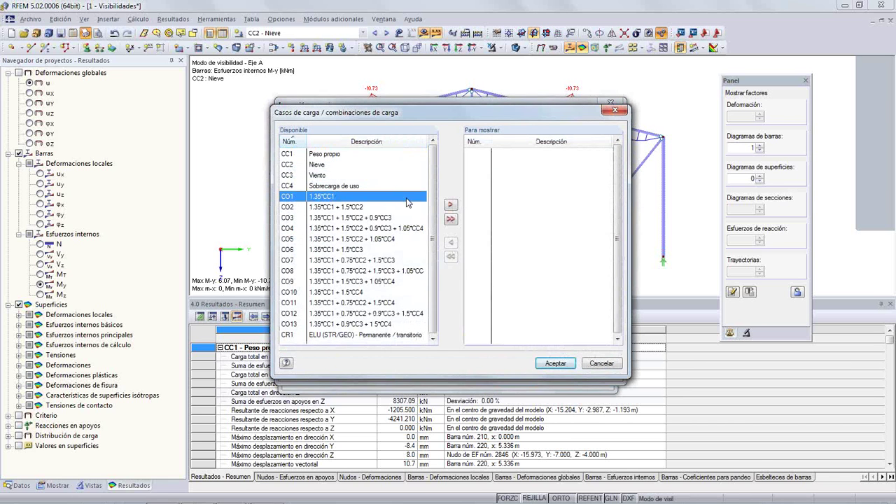
pyautogui.keyDown('shift'); pyautogui.click(367, 324); pyautogui.keyUp('shift')
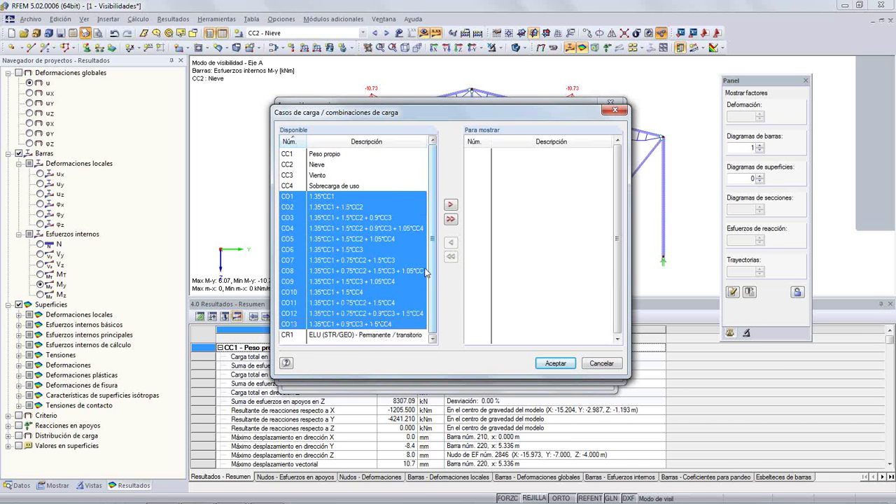
pyautogui.click(452, 205)
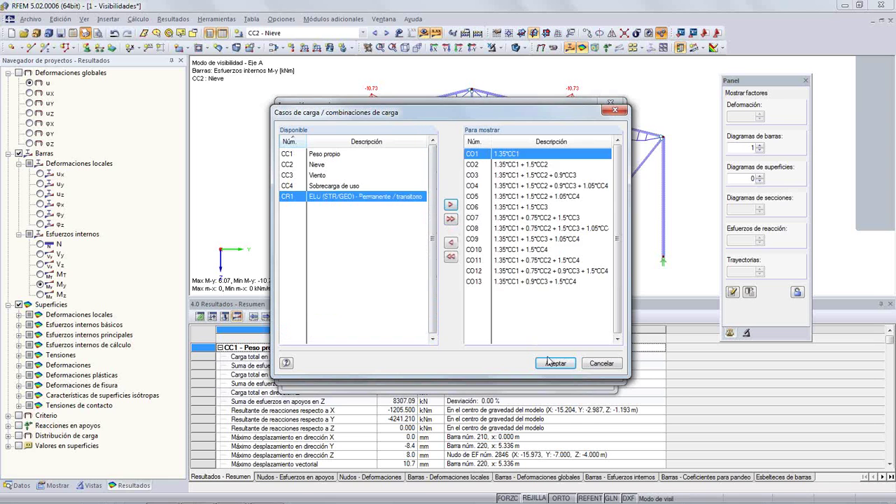
pyautogui.click(554, 363)
pyautogui.click(544, 372)
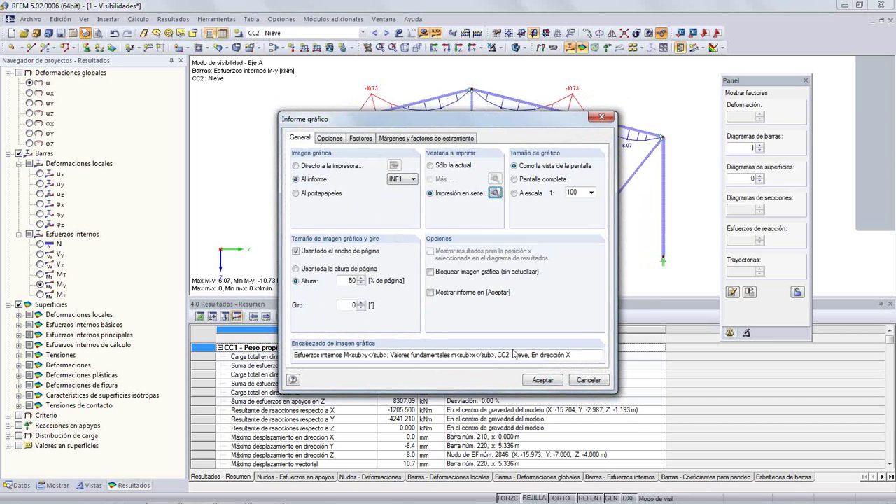
# Step: Turn on showing the report on acceptance, generate the series of graphics and open report INF1
pyautogui.click(431, 293)
pyautogui.click(527, 382)
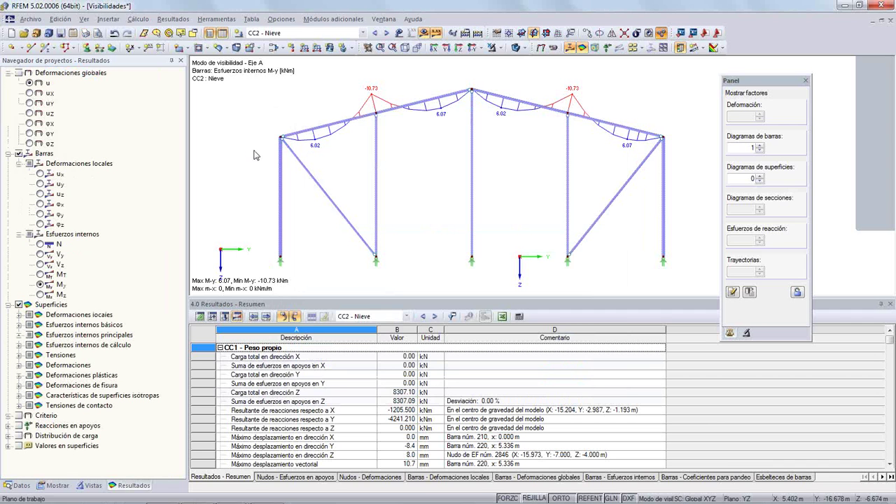
pyautogui.click(98, 33)
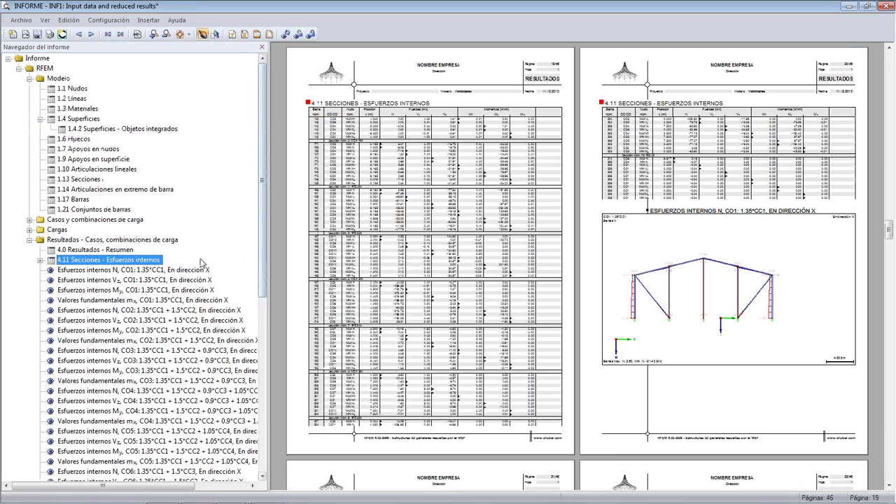
# Step: Examine the generated internal force graphics for the first load combinations in the report
pyautogui.click(197, 271)
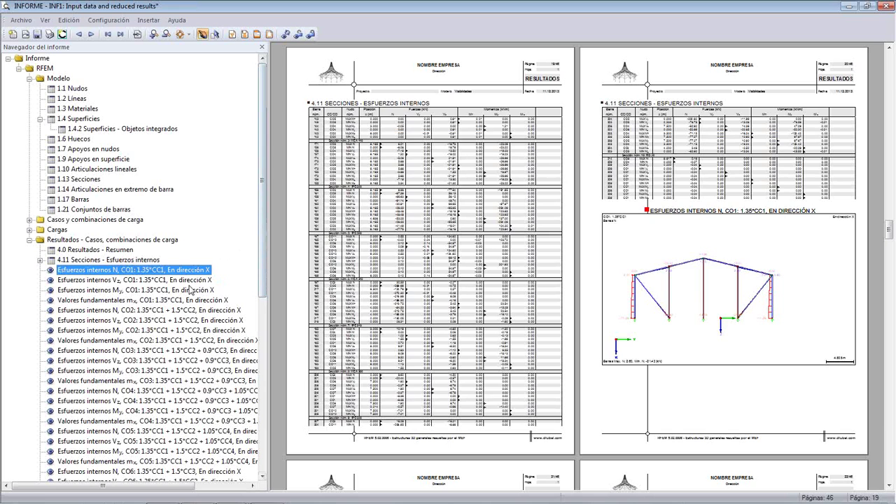
pyautogui.click(184, 282)
pyautogui.click(185, 289)
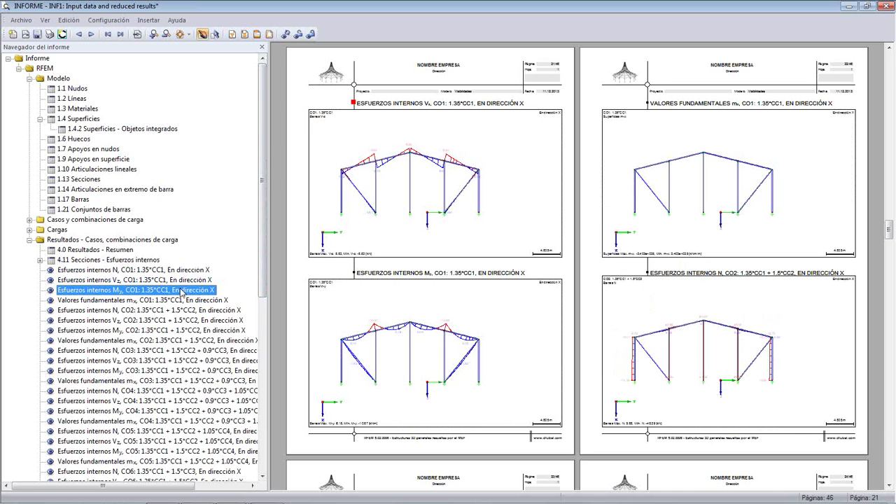
pyautogui.click(174, 301)
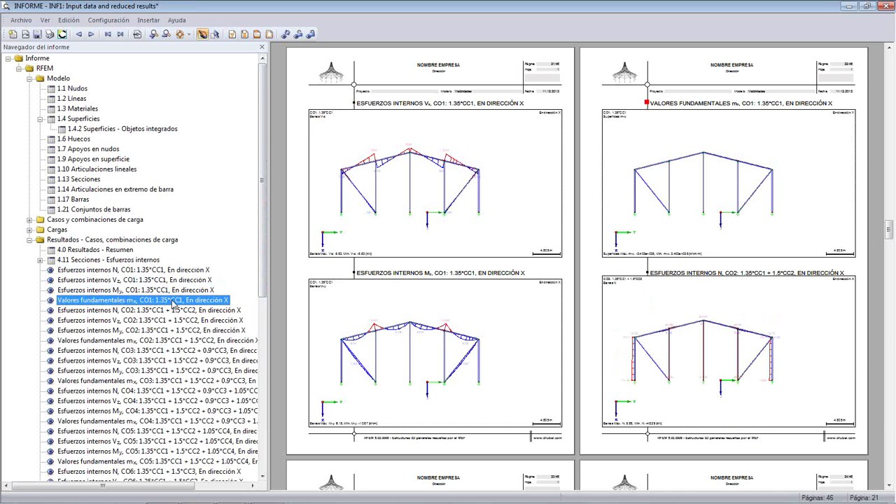
pyautogui.moveTo(170, 305)
pyautogui.mouseDown()
pyautogui.moveTo(150, 300)
pyautogui.moveTo(149, 310)
pyautogui.mouseUp()
pyautogui.click(150, 311)
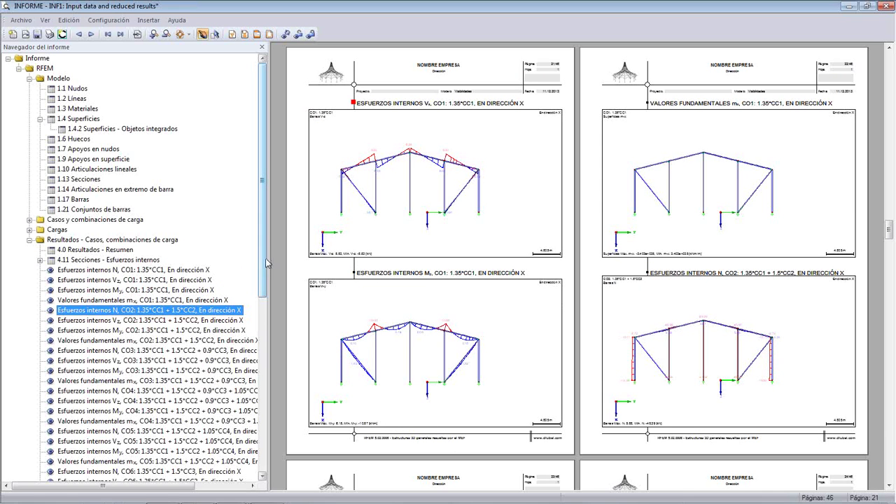
pyautogui.click(164, 322)
pyautogui.click(161, 331)
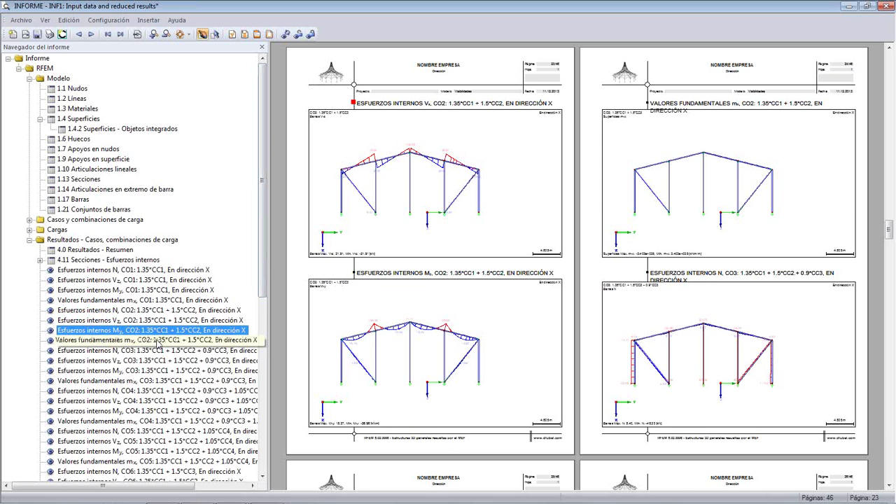
pyautogui.click(158, 351)
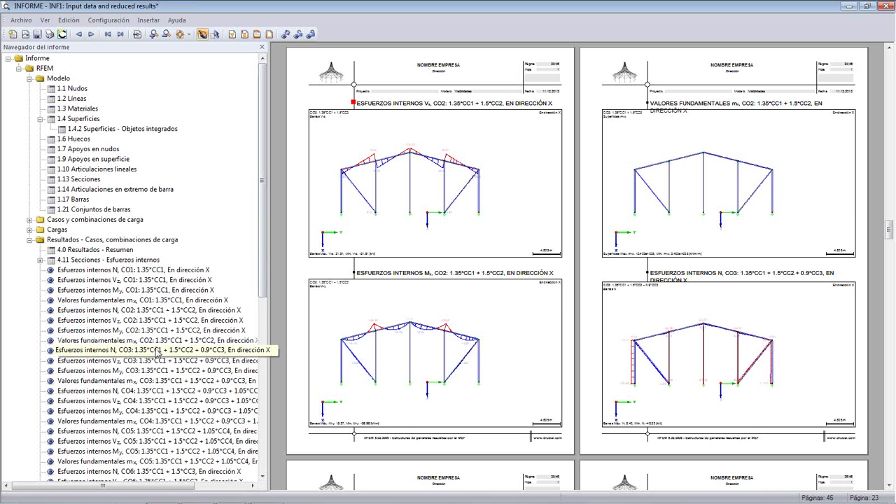
# Step: Examine the generated internal force graphics for load combinations CO3 to CO7 in the report
pyautogui.click(157, 361)
pyautogui.click(158, 369)
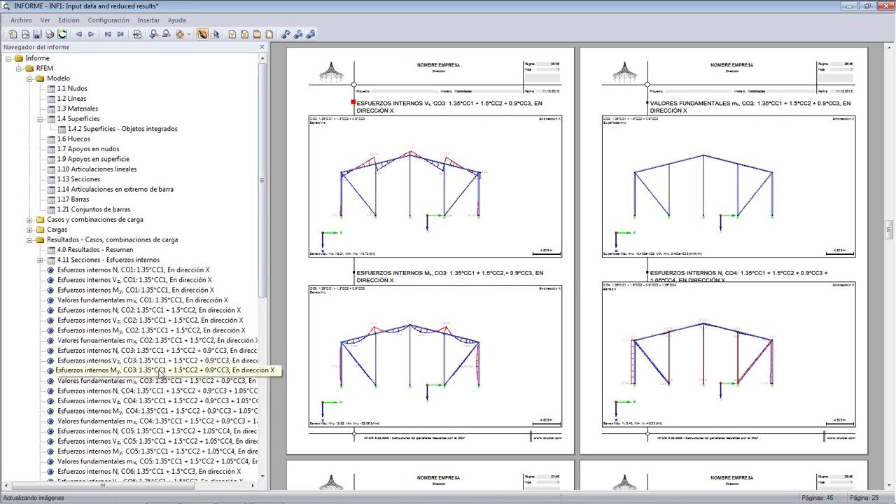
pyautogui.click(163, 382)
pyautogui.click(169, 392)
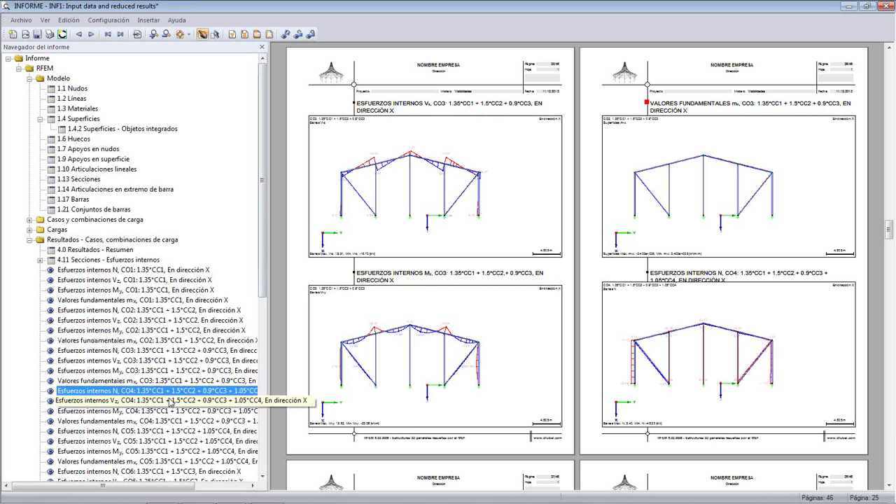
pyautogui.click(168, 402)
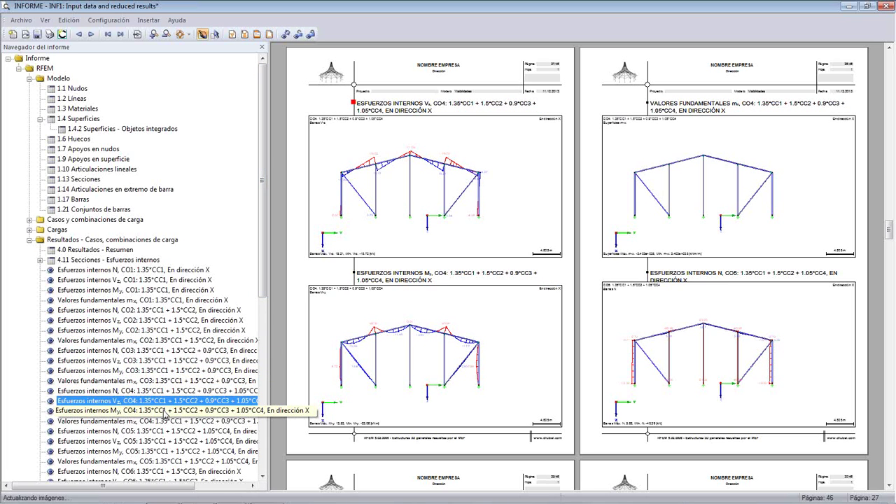
pyautogui.click(169, 422)
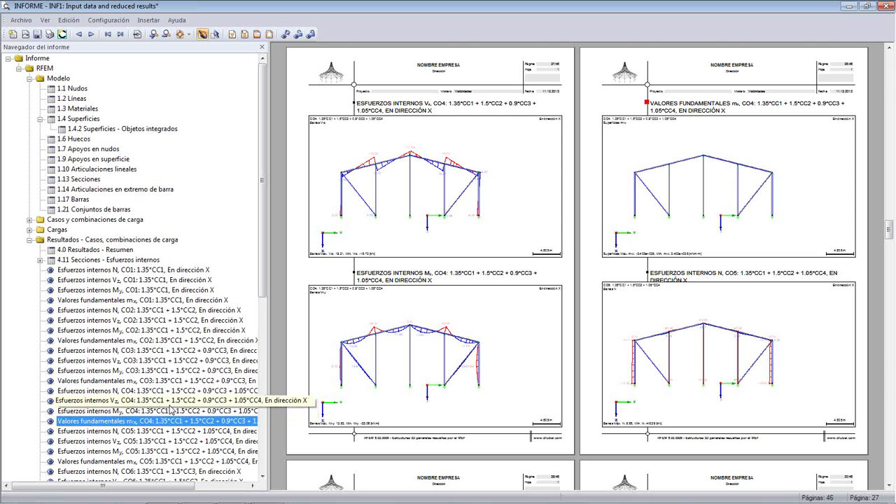
pyautogui.click(165, 431)
pyautogui.scroll(-3, 483, 289)
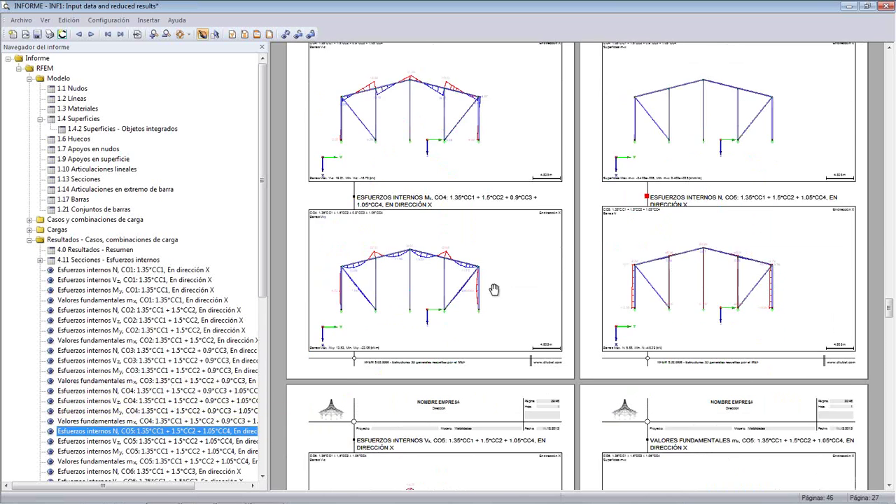
pyautogui.scroll(-20, 515, 300)
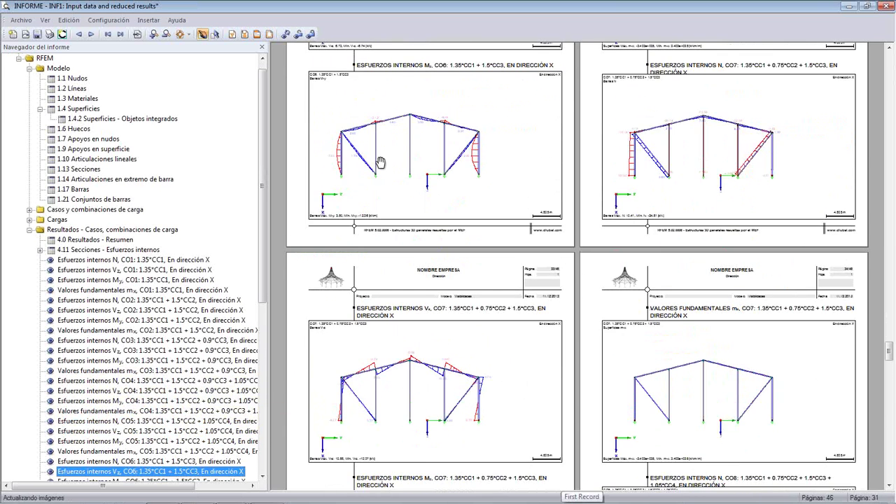
pyautogui.scroll(4, 413, 90)
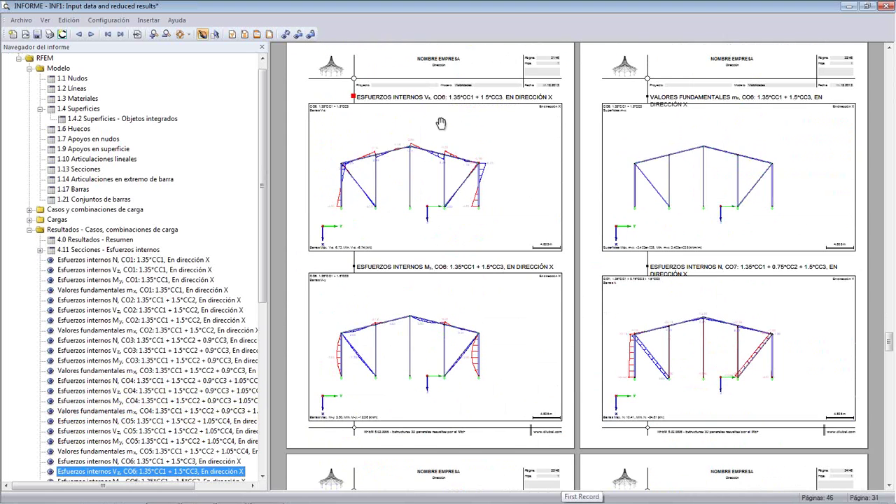
pyautogui.scroll(1, 531, 233)
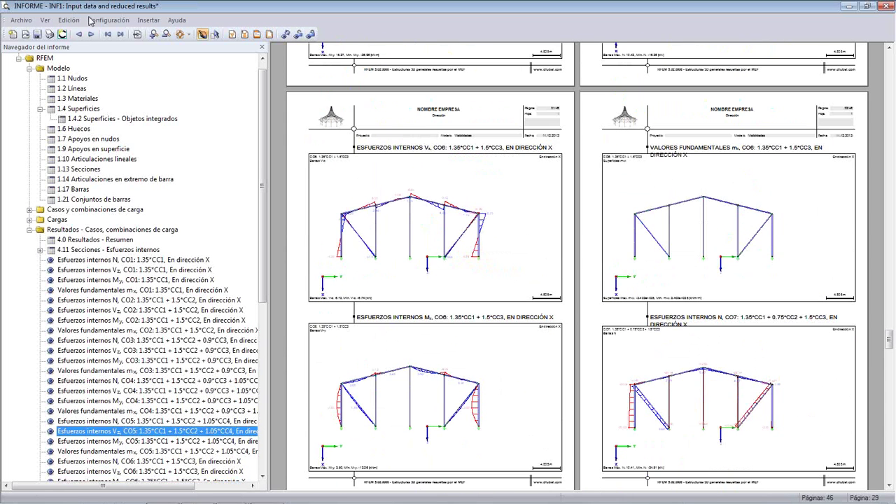
# Step: Examine the generated graphics for load combinations CO8 to CO10 further down the report
pyautogui.click(45, 19)
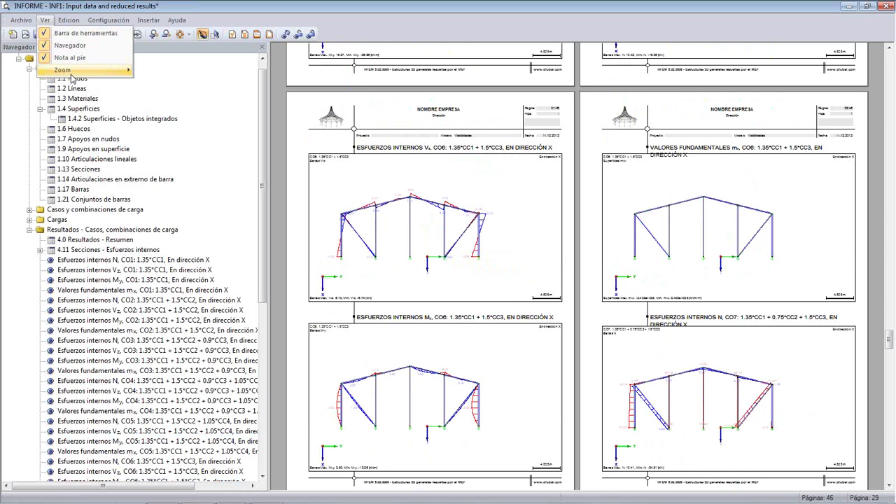
pyautogui.moveTo(128, 71)
pyautogui.click(185, 108)
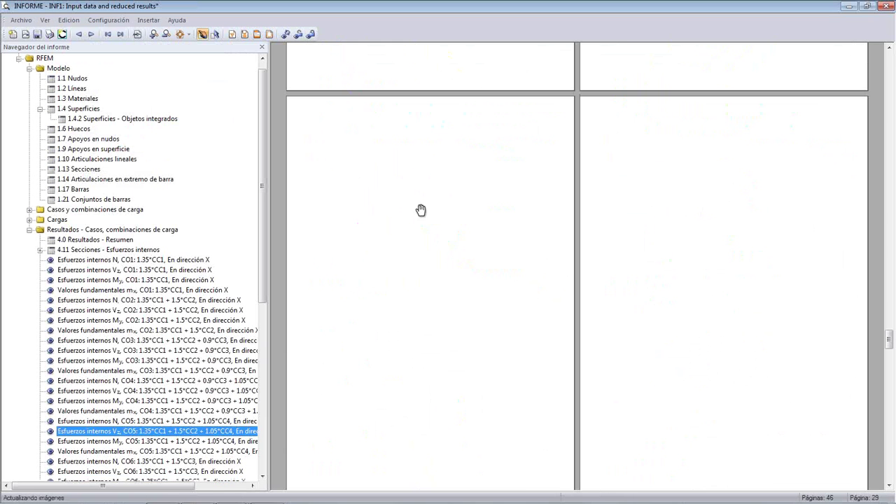
pyautogui.scroll(-10, 479, 230)
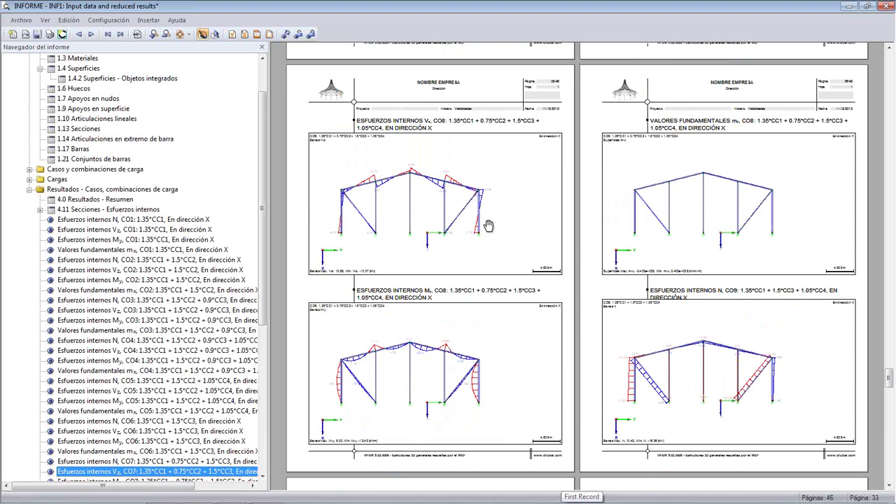
pyautogui.scroll(-10, 526, 253)
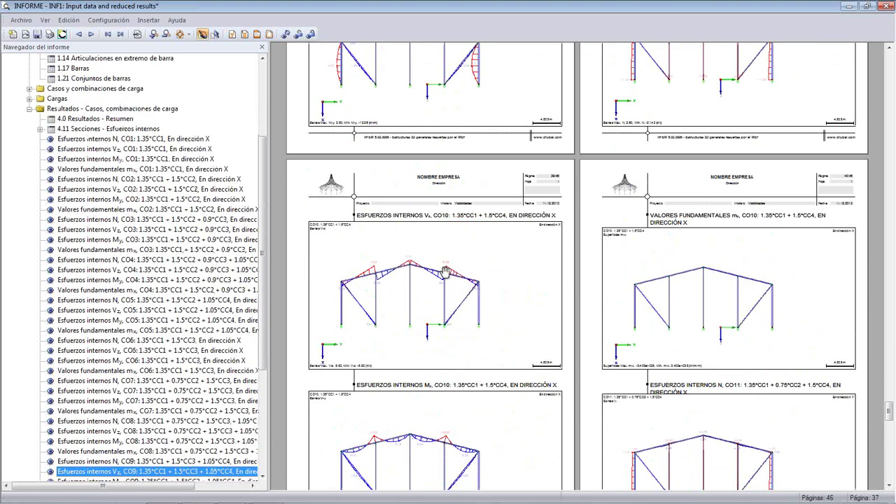
# Step: Save report INF1, return to its first page and exit the report to the RFEM model
pyautogui.click(38, 34)
pyautogui.click(107, 20)
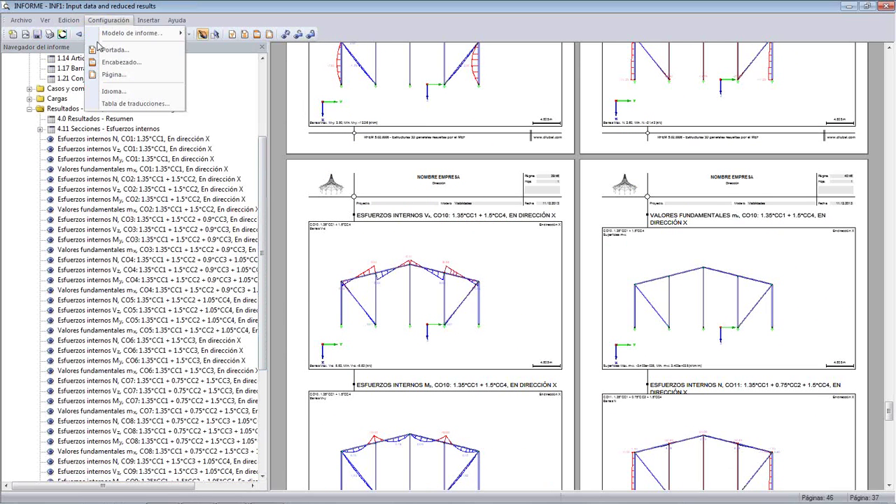
pyautogui.click(98, 23)
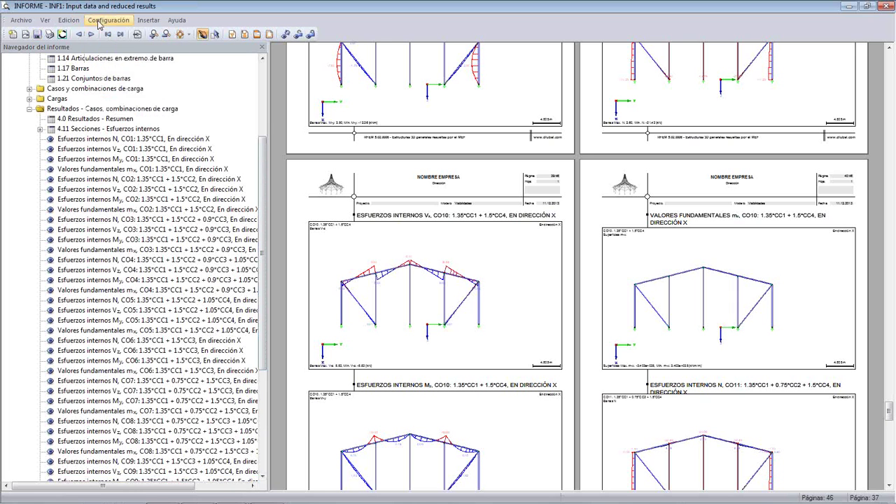
pyautogui.scroll(5, 140, 140)
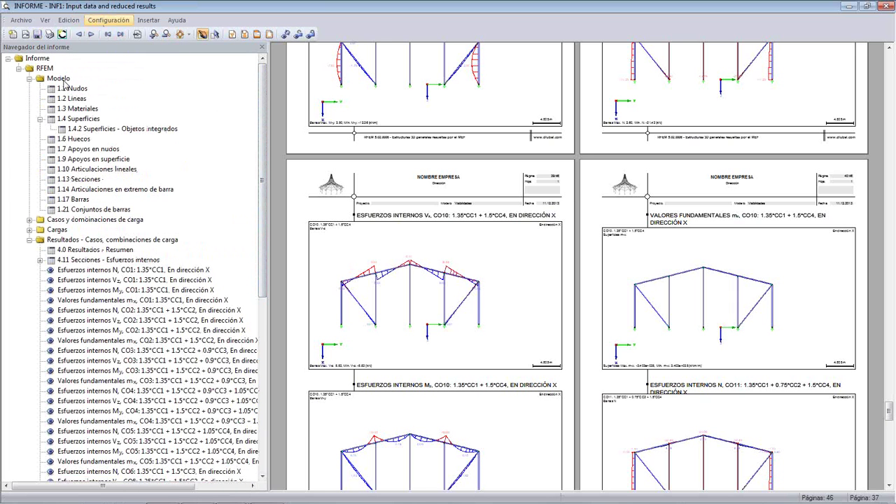
pyautogui.click(44, 69)
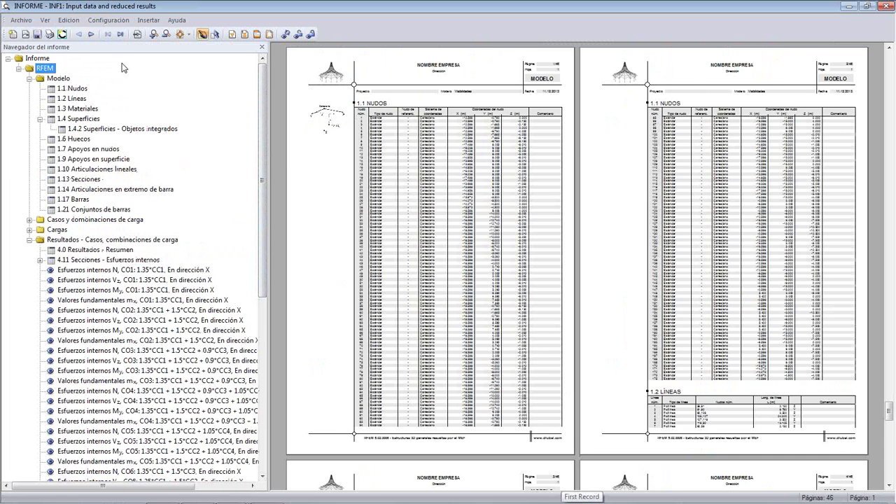
pyautogui.click(21, 20)
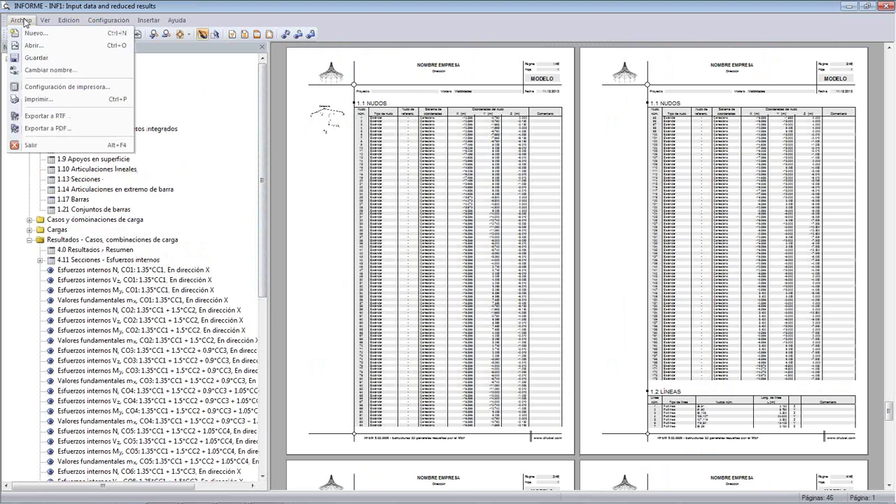
pyautogui.click(32, 145)
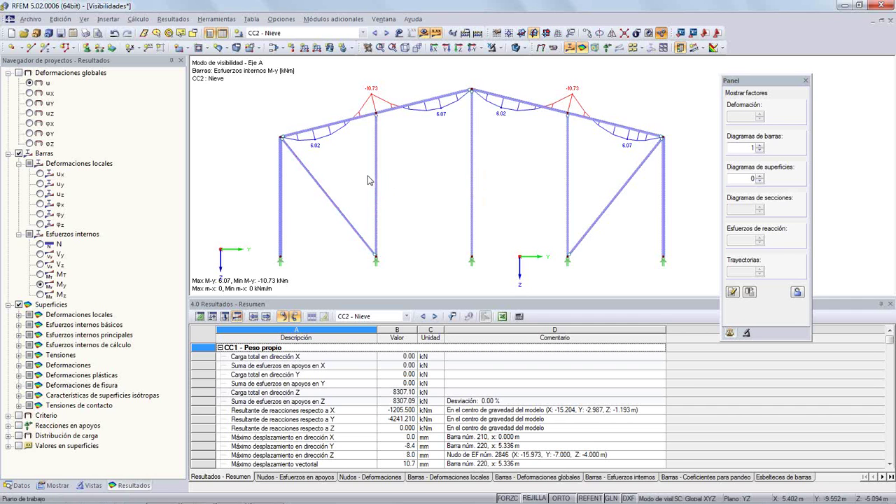
# Step: Enable adding new objects to the visibility and assign them to Ejes - Eje A
pyautogui.moveTo(428, 179); pyautogui.dragTo(412, 175, button='middle')
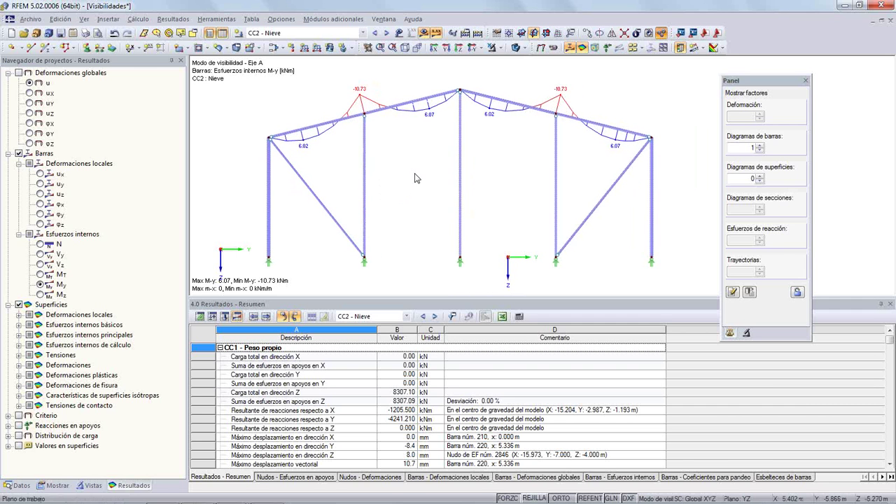
pyautogui.click(98, 485)
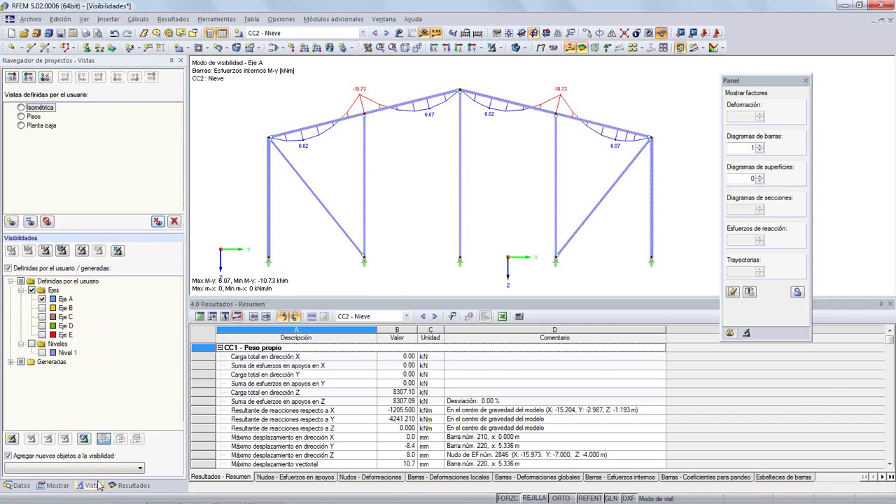
pyautogui.click(25, 455)
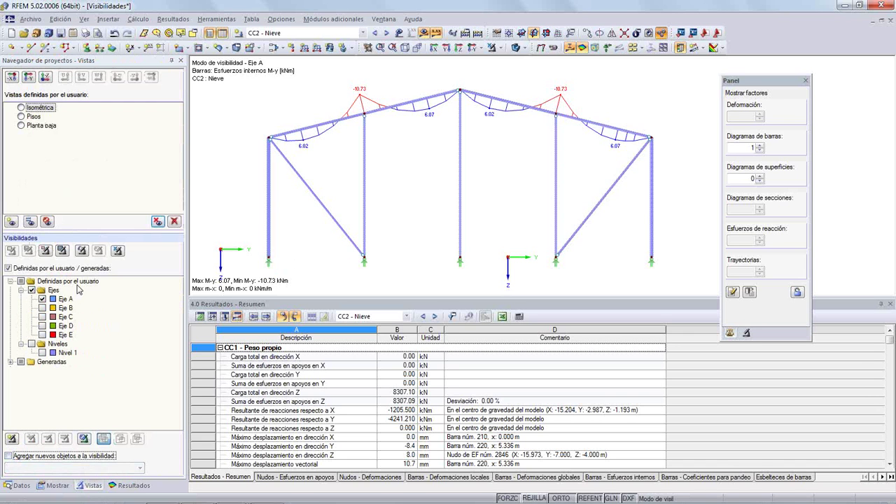
pyautogui.click(42, 299)
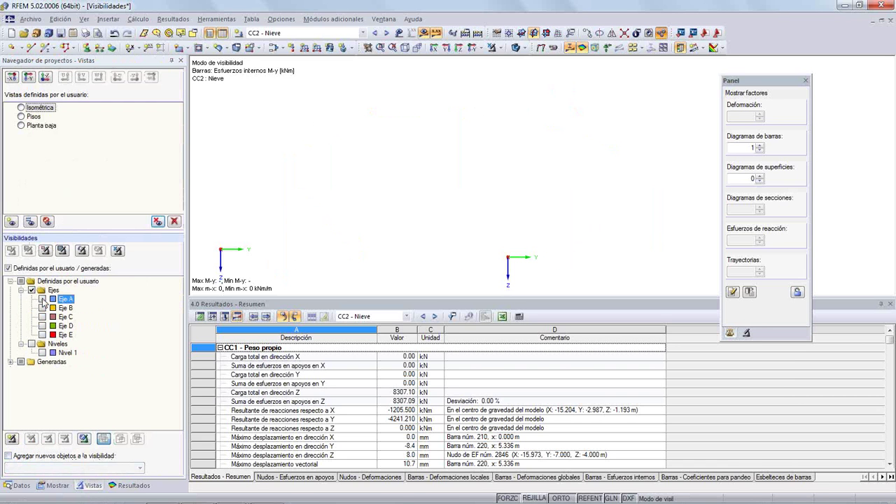
pyautogui.click(42, 299)
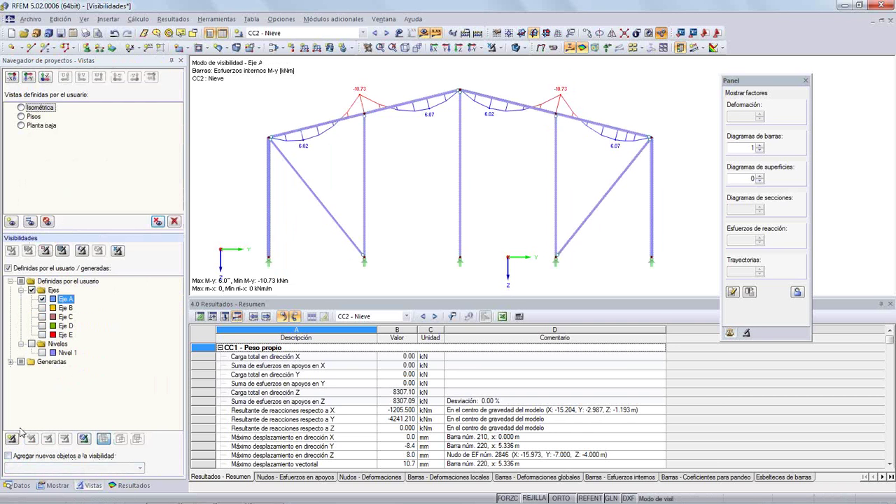
pyautogui.click(8, 456)
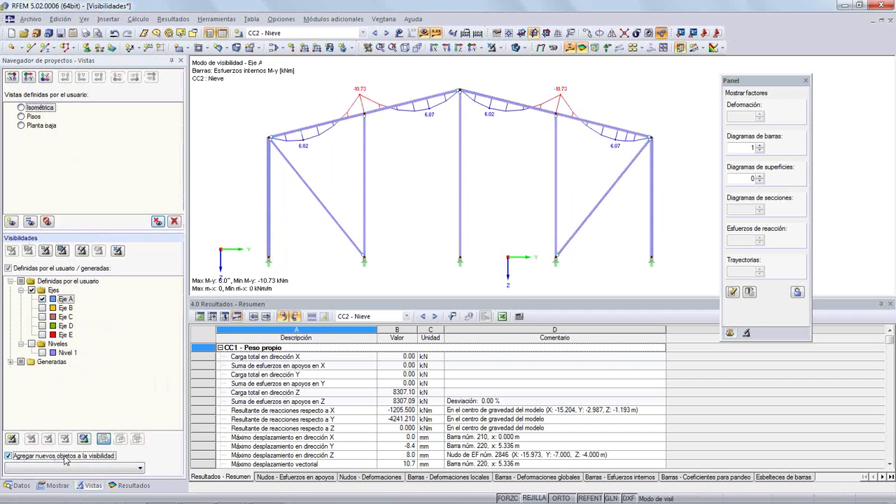
pyautogui.click(138, 468)
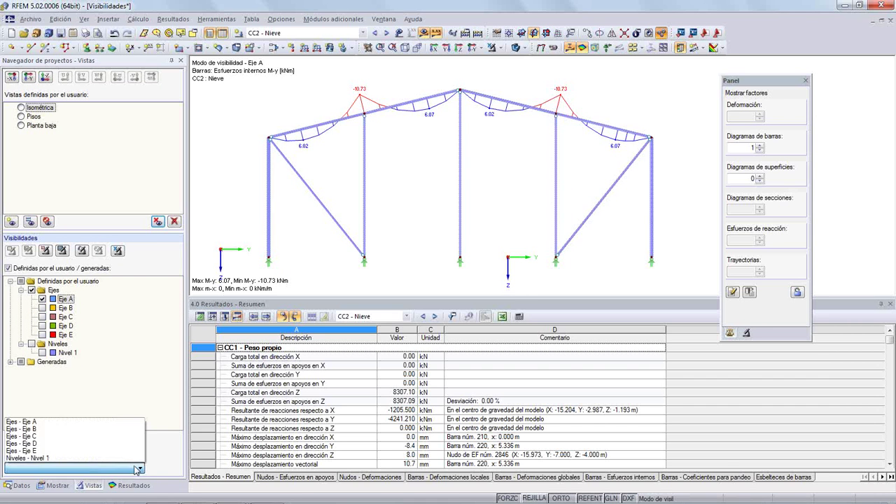
pyautogui.click(49, 424)
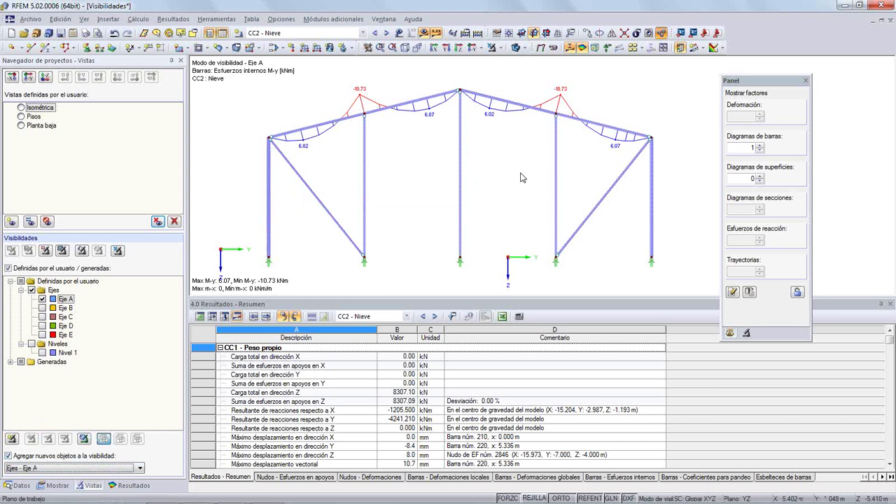
# Step: Close the results table and turn on the work plane grid around the Eje A frame
pyautogui.keyDown('ctrl'); pyautogui.moveTo(520, 177); pyautogui.dragTo(488, 222, button='middle'); pyautogui.keyUp('ctrl')
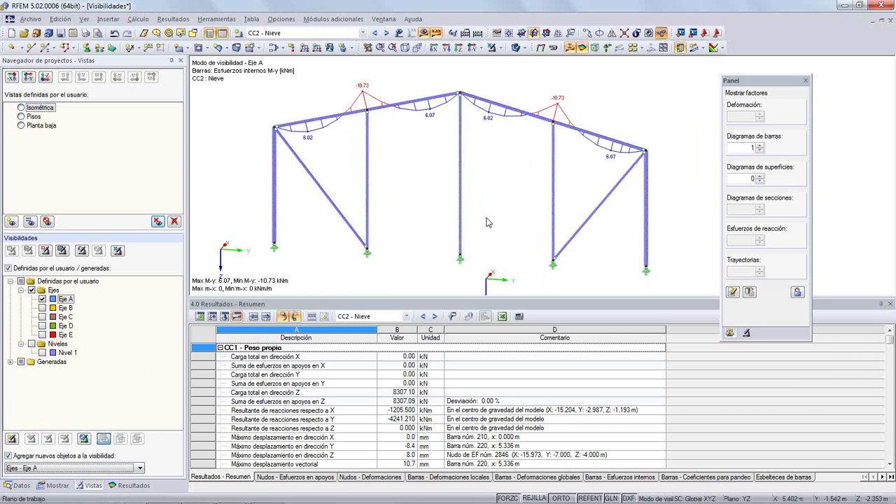
pyautogui.click(890, 304)
pyautogui.moveTo(501, 227); pyautogui.dragTo(507, 245, button='middle')
pyautogui.scroll(3, 525, 252)
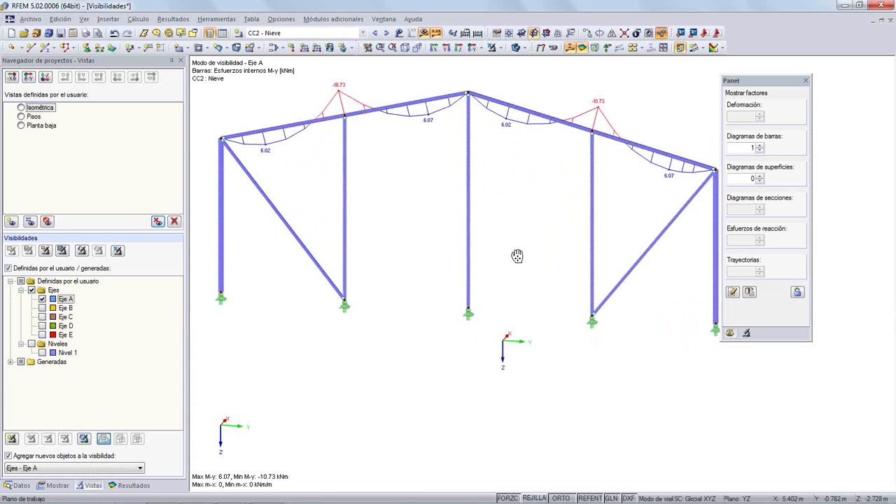
pyautogui.click(534, 498)
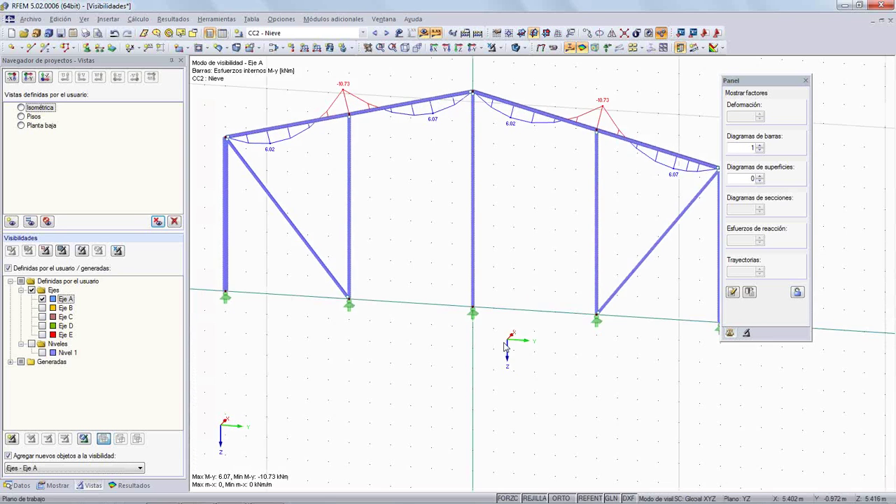
pyautogui.keyDown('ctrl'); pyautogui.moveTo(547, 265); pyautogui.dragTo(507, 284, button='middle'); pyautogui.keyUp('ctrl')
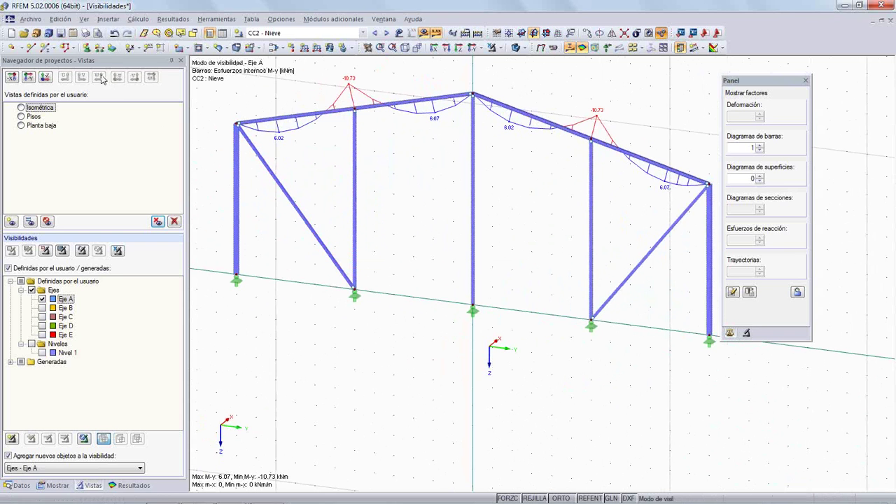
# Step: Define a new HEA 120 member by importing the properties of the frame's existing diagonal, and accept deleting the results and FE mesh
pyautogui.click(43, 48)
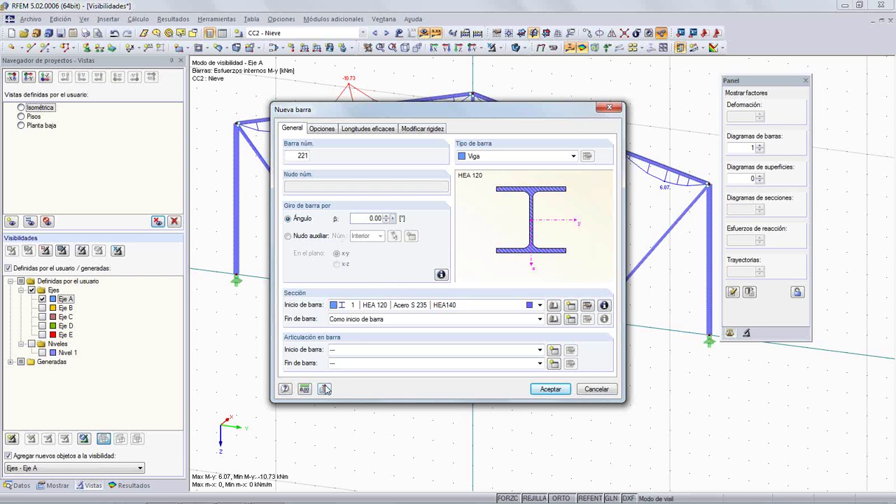
pyautogui.click(324, 389)
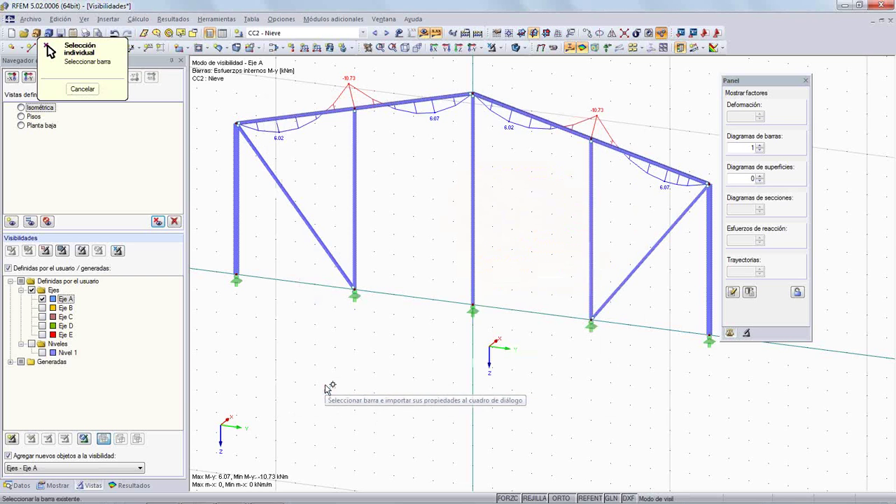
pyautogui.click(305, 219)
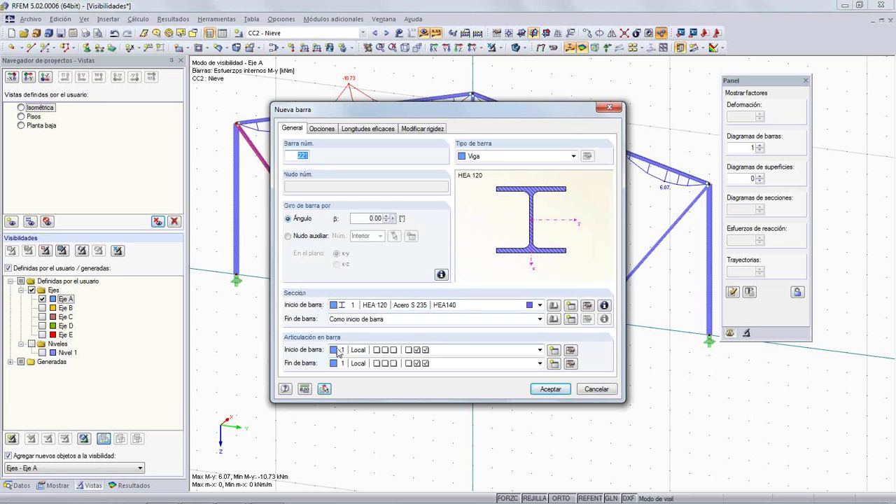
pyautogui.click(543, 391)
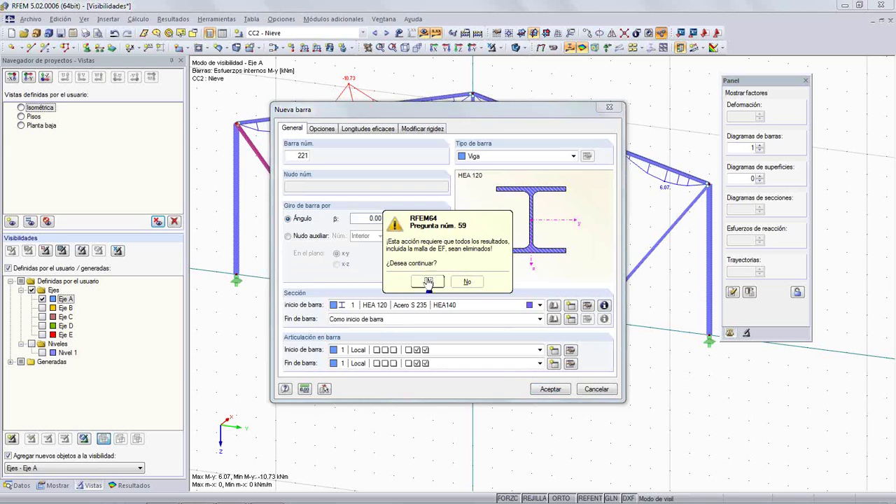
pyautogui.click(428, 281)
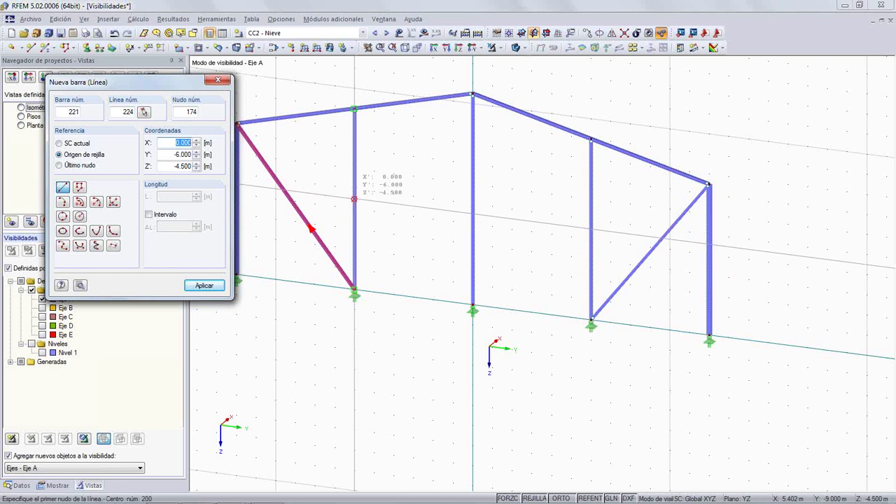
# Step: Switch to wireframe display and draw a horizontal member at Z' -4.500 m from Y' -6.000 m to the central column at Y' 0.000 m
pyautogui.click(516, 48)
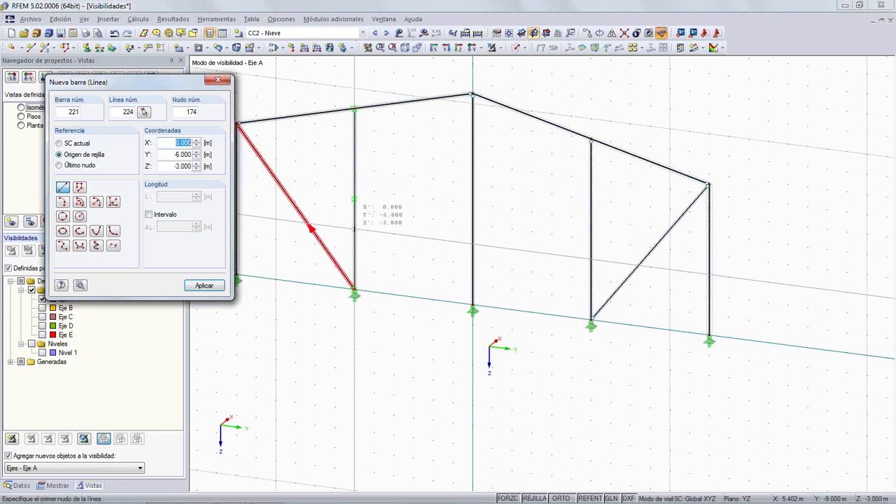
pyautogui.scroll(1, 353, 200)
pyautogui.scroll(3, 352, 203)
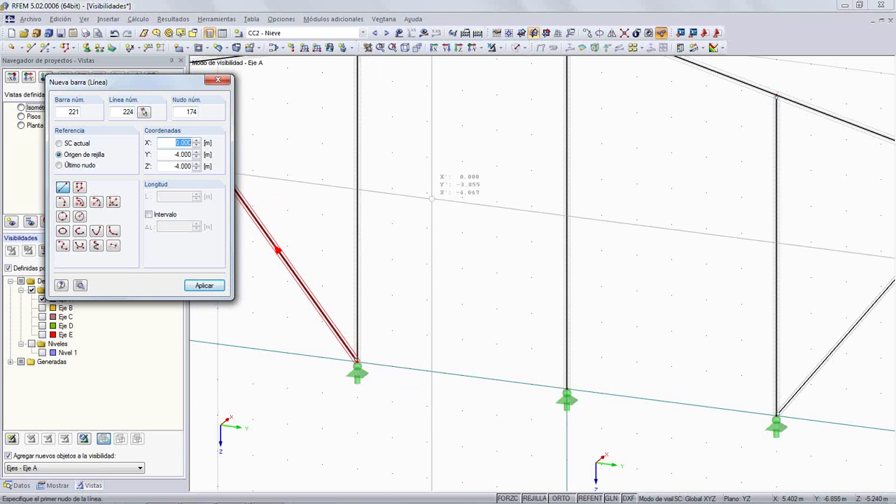
pyautogui.keyDown('ctrl'); pyautogui.moveTo(416, 199); pyautogui.dragTo(518, 193, button='middle'); pyautogui.keyUp('ctrl')
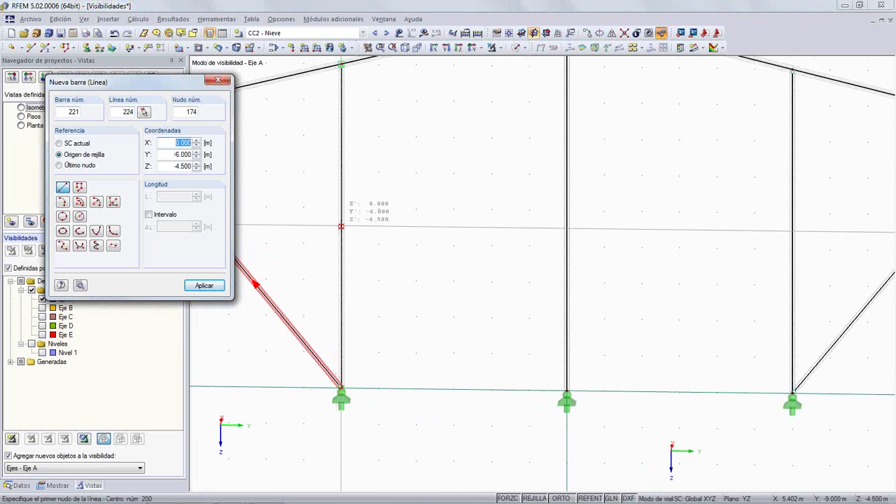
pyautogui.click(341, 226)
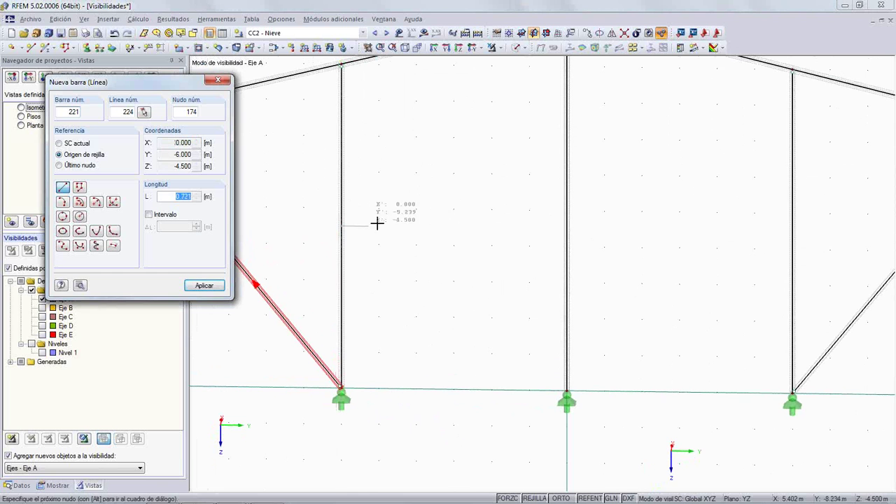
pyautogui.click(567, 227)
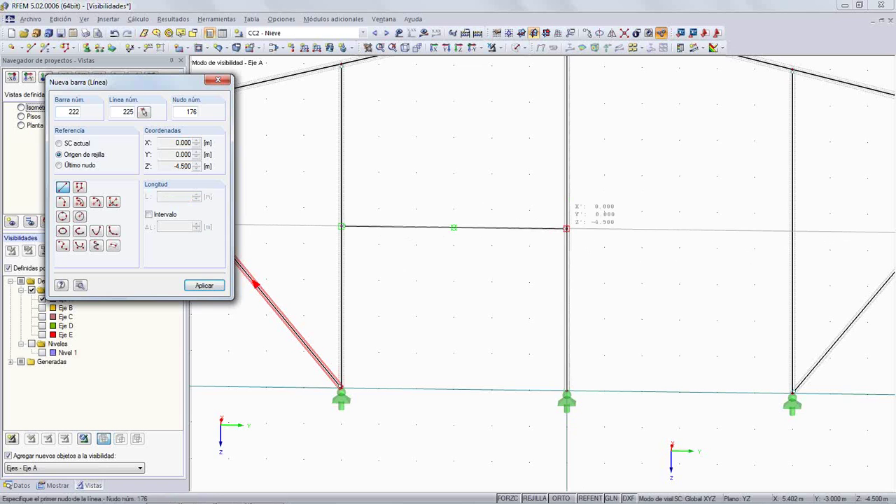
# Step: Add a second horizontal member at Z' -4.500 m from the central column to the column at Y' 6.000 m, and end member input
pyautogui.click(565, 228)
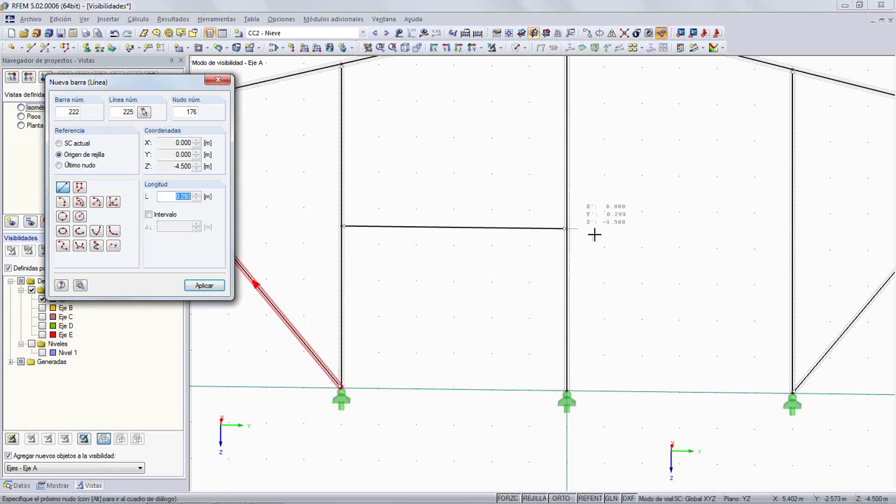
pyautogui.click(791, 231)
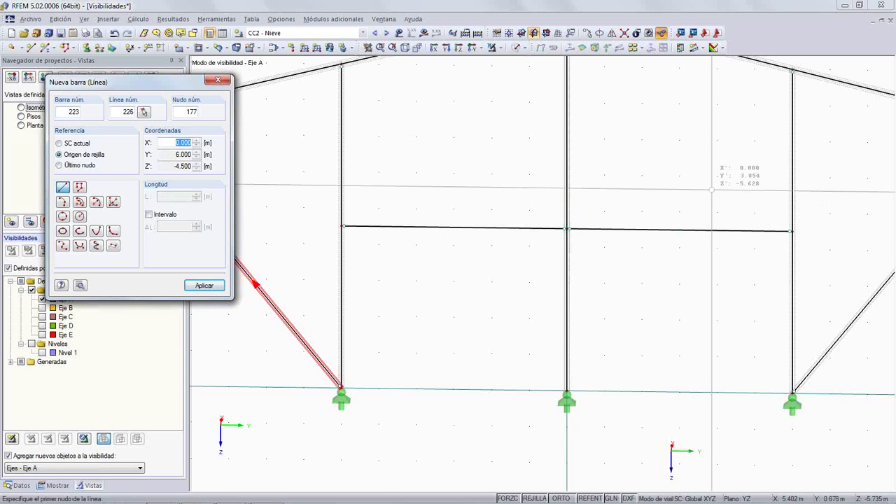
pyautogui.press('Escape')
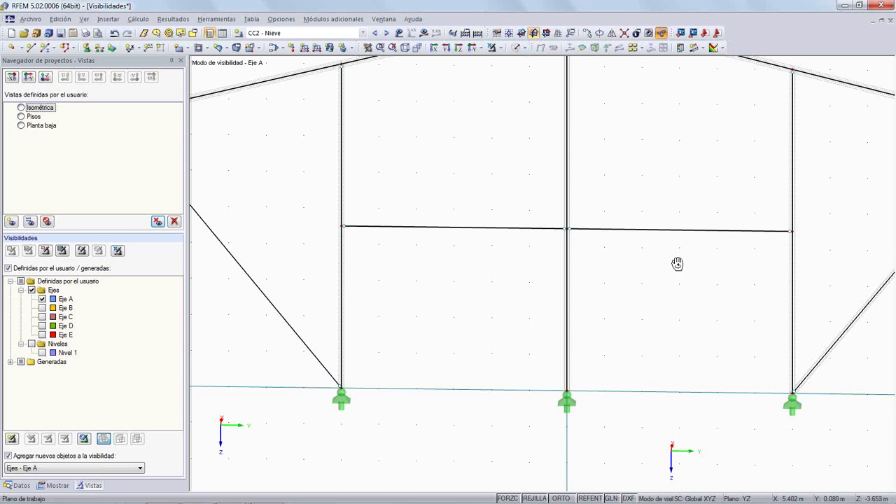
# Step: Restore the solid rendering of the members and show the whole Eje A frame in a slightly rotated view
pyautogui.keyDown('ctrl'); pyautogui.moveTo(676, 263); pyautogui.dragTo(698, 251, button='middle'); pyautogui.keyUp('ctrl')
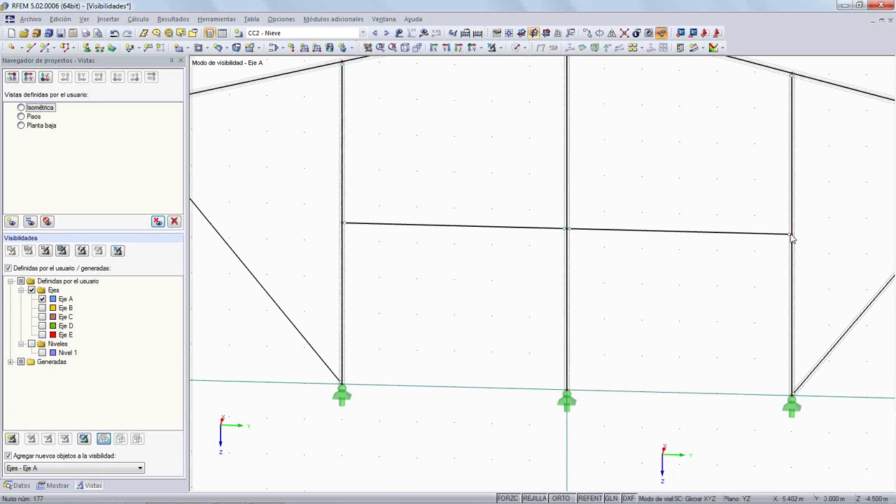
pyautogui.moveTo(792, 238)
pyautogui.click(515, 47)
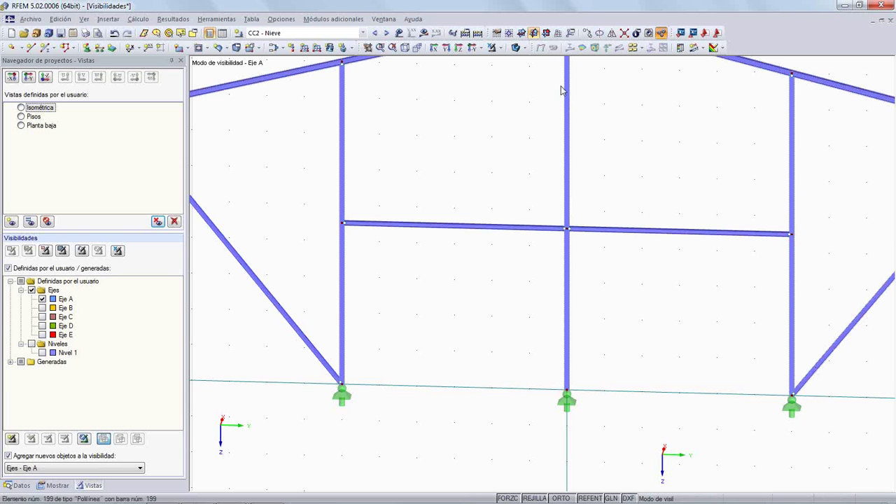
pyautogui.click(443, 51)
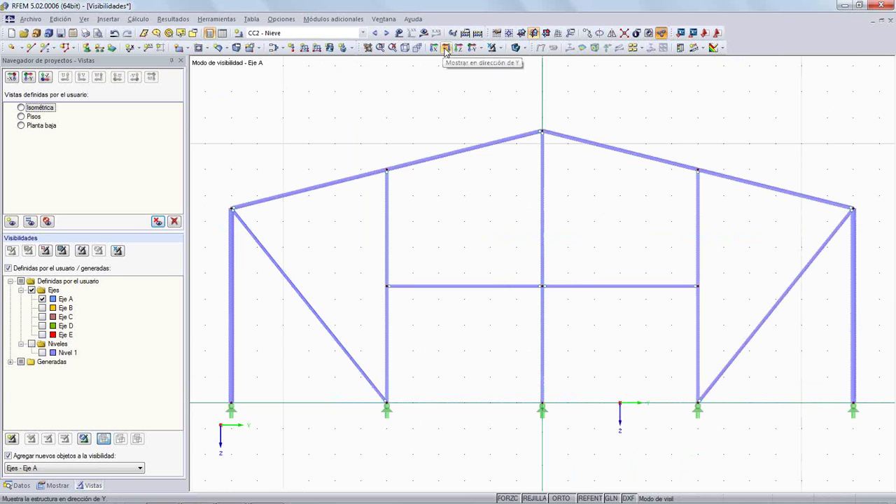
pyautogui.keyDown('ctrl'); pyautogui.moveTo(527, 210); pyautogui.dragTo(453, 272, button='middle'); pyautogui.keyUp('ctrl')
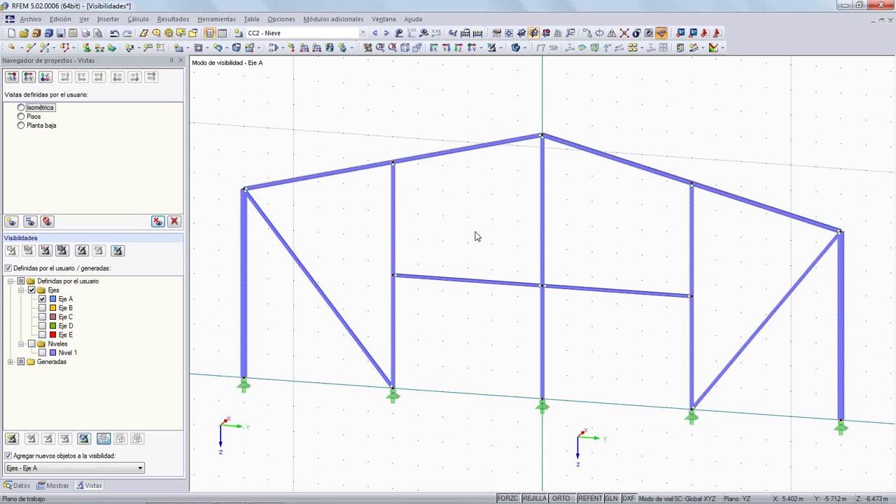
# Step: Calculate the load combinations CO1 to CO13 only
pyautogui.click(135, 19)
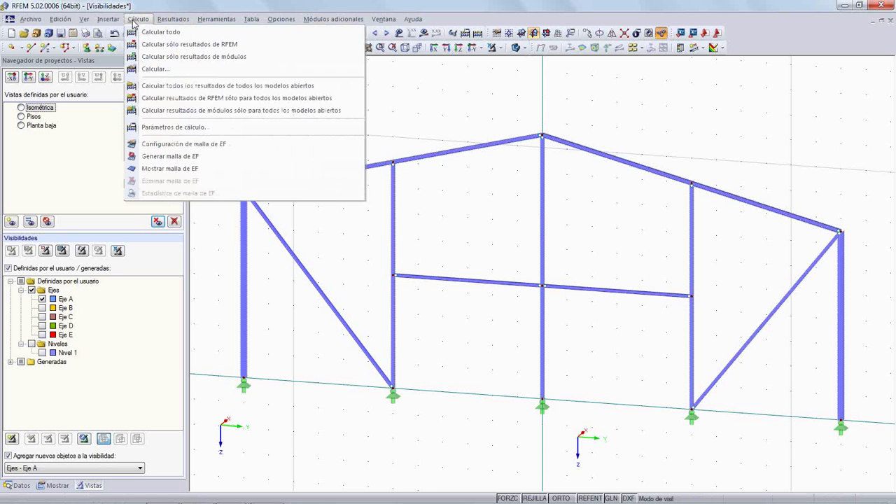
pyautogui.click(155, 69)
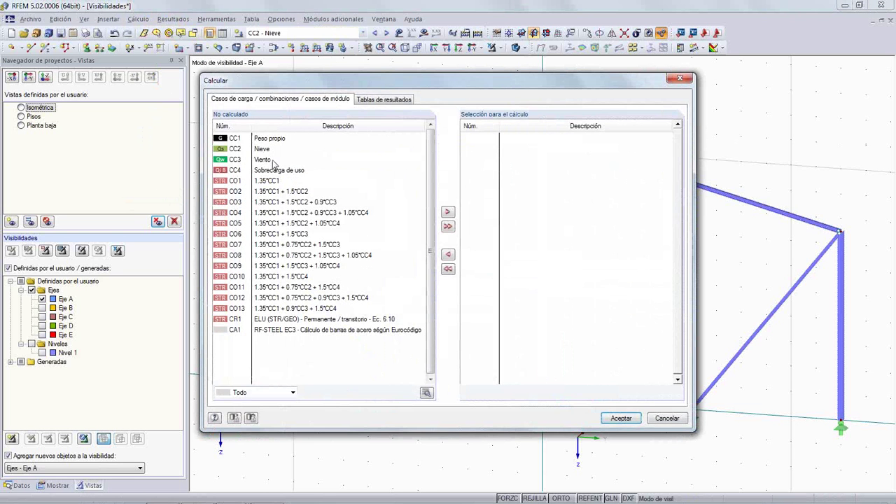
pyautogui.click(268, 182)
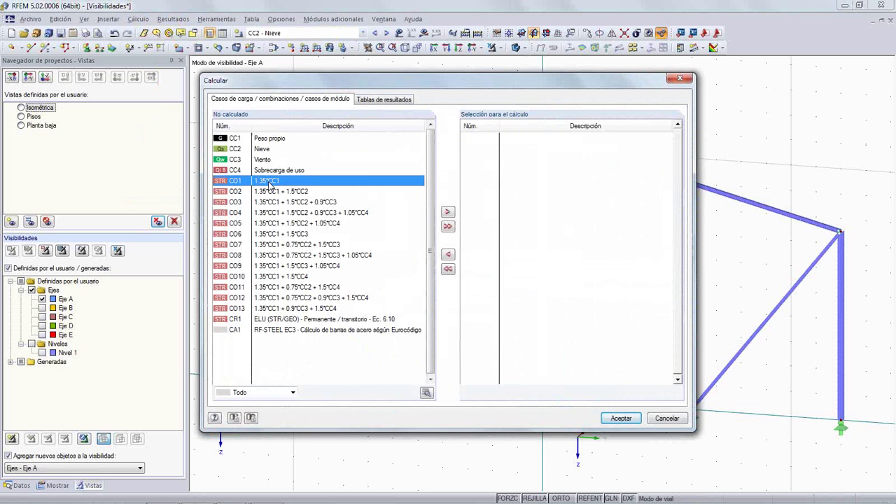
pyautogui.keyDown('shift'); pyautogui.click(284, 309); pyautogui.keyUp('shift')
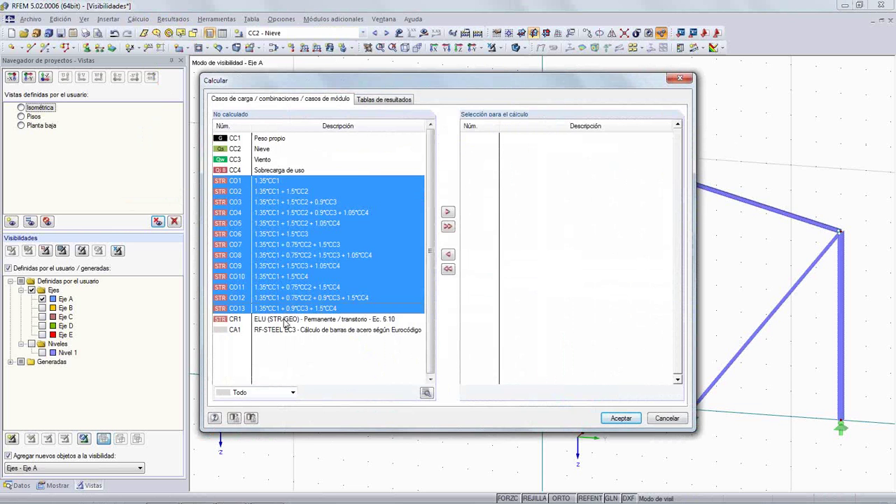
pyautogui.click(447, 211)
pyautogui.click(610, 418)
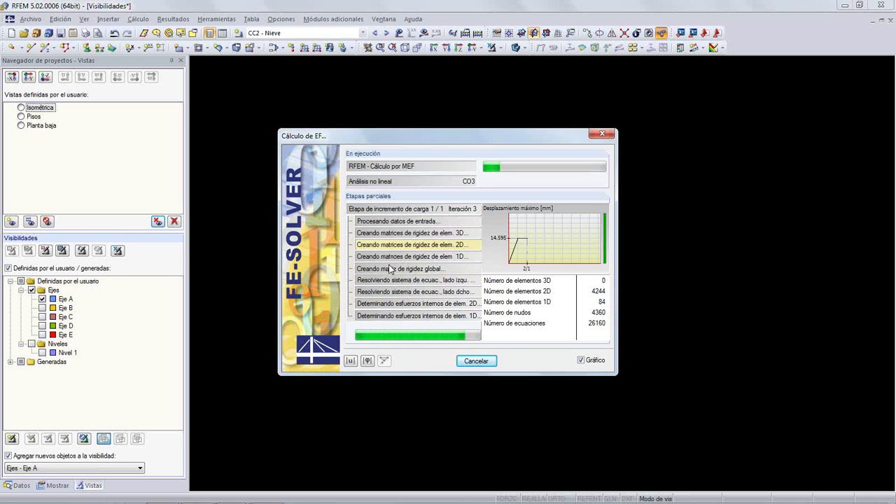
# Step: Examine the iteration diagrams of maximum displacement and maximum rotation while the calculation runs, closing each one
pyautogui.click(352, 360)
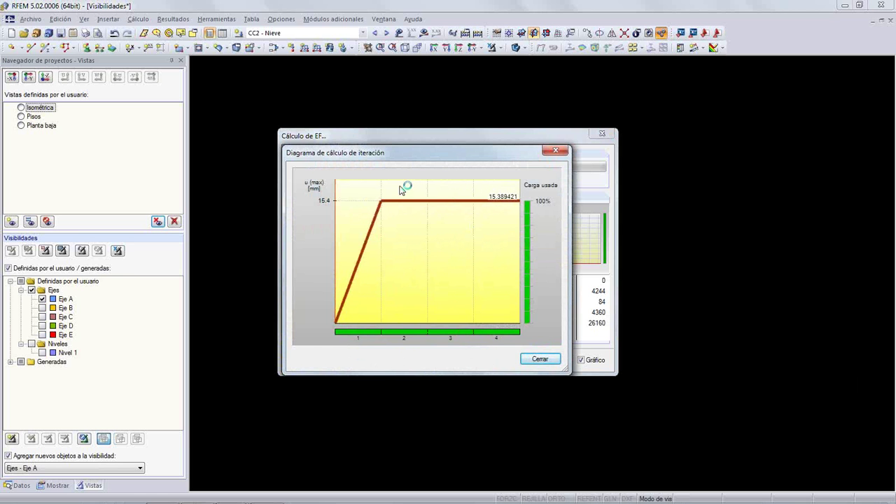
pyautogui.click(538, 359)
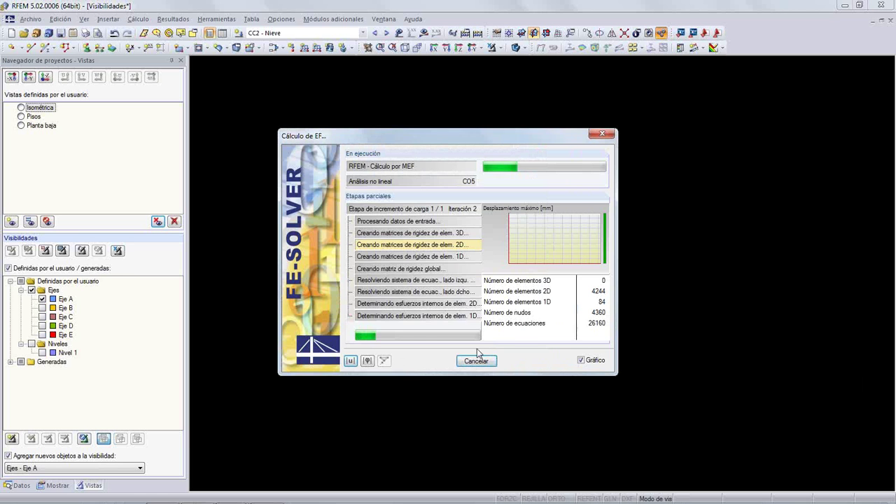
pyautogui.click(368, 360)
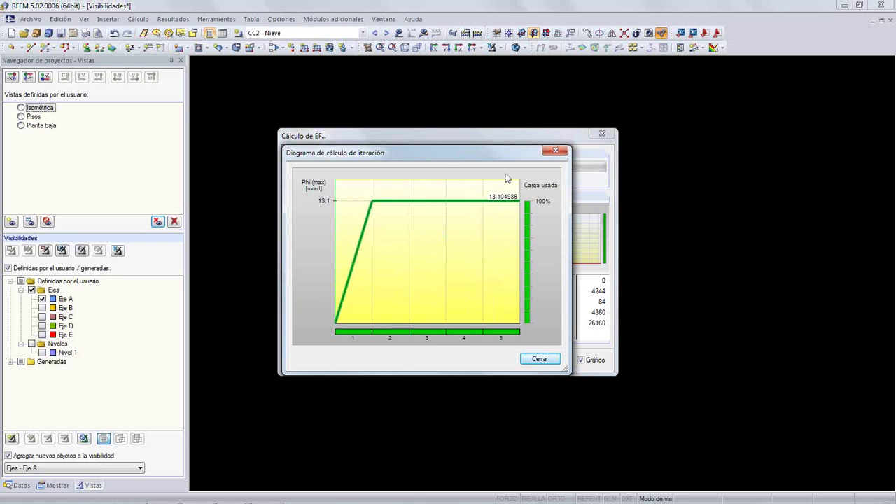
pyautogui.click(558, 152)
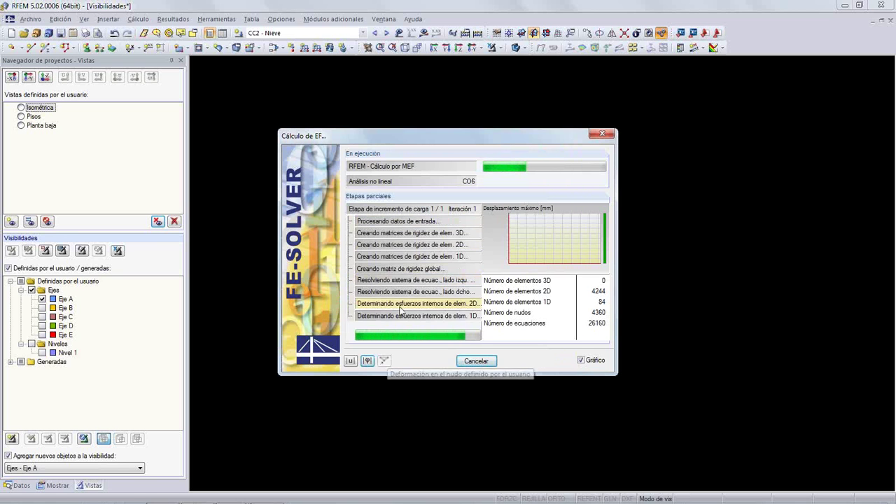
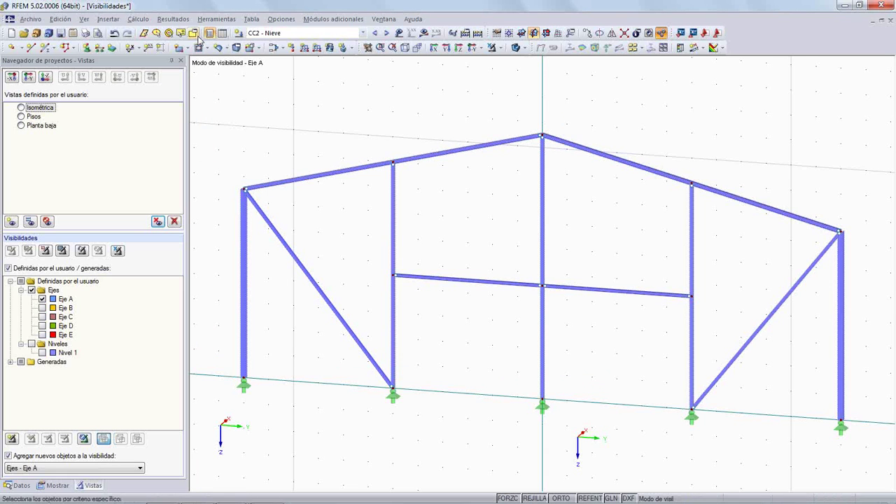
# Step: Display the results of load combination CO2, 1.35*CC1 + 1.5*CC2, on the Eje A frame
pyautogui.click(423, 32)
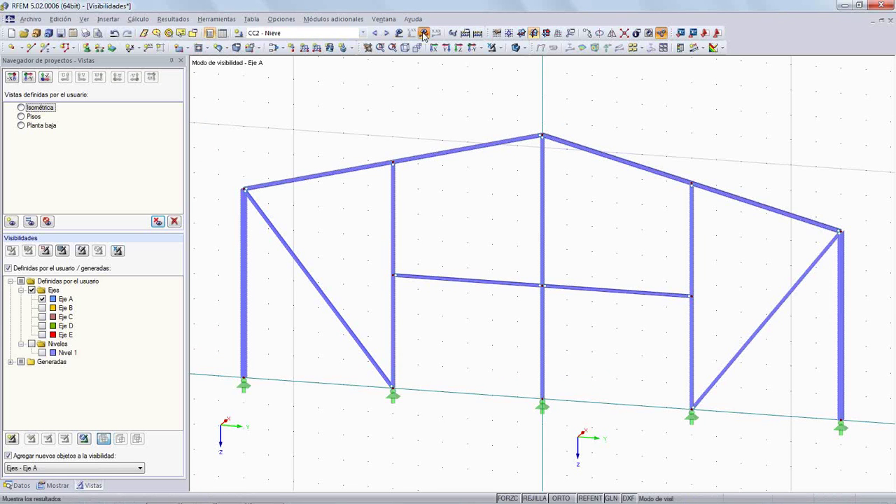
pyautogui.click(465, 279)
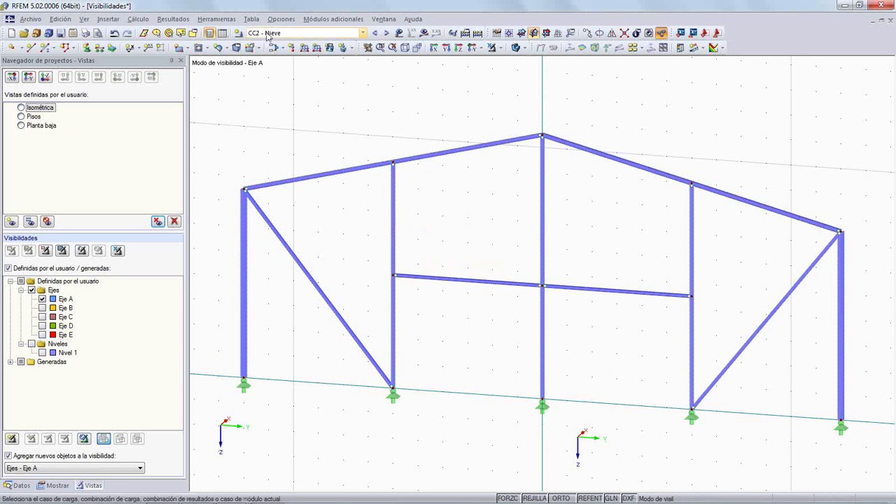
pyautogui.click(361, 33)
pyautogui.click(370, 61)
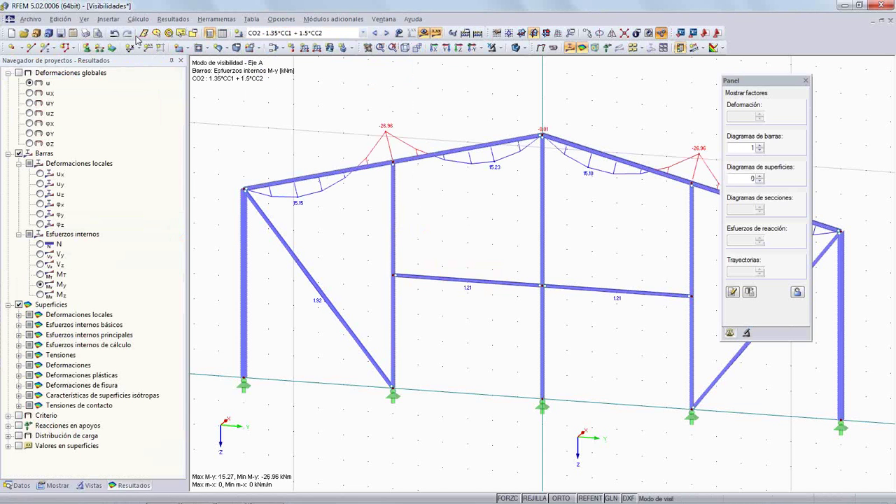
# Step: Open report INF1, go to the CO1 basic values mx graphic and look through the result graphics for the added members
pyautogui.click(100, 34)
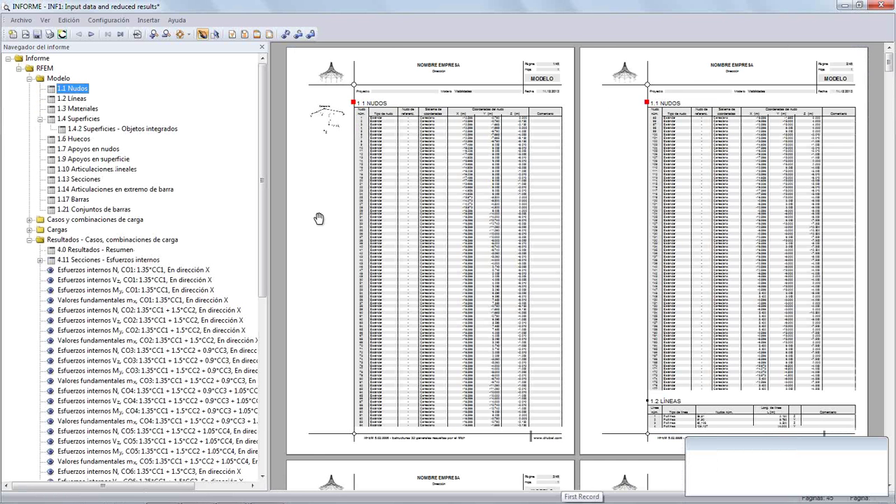
pyautogui.scroll(-5, 324, 257)
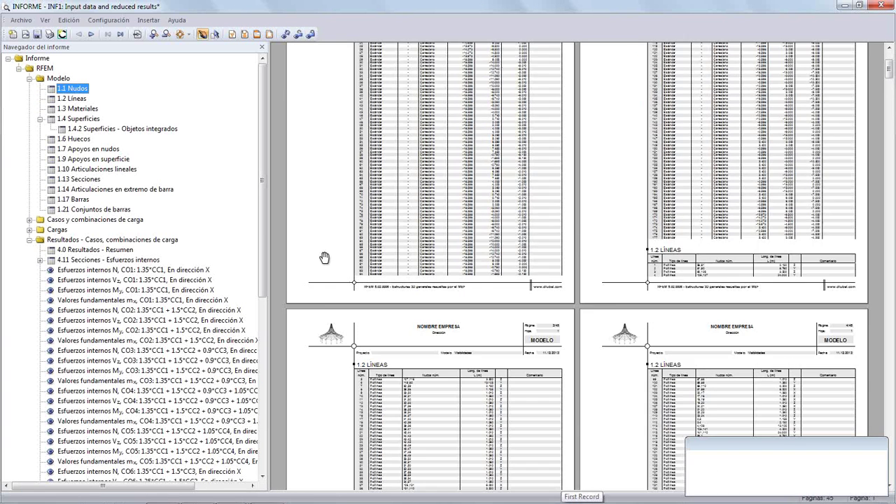
pyautogui.click(170, 300)
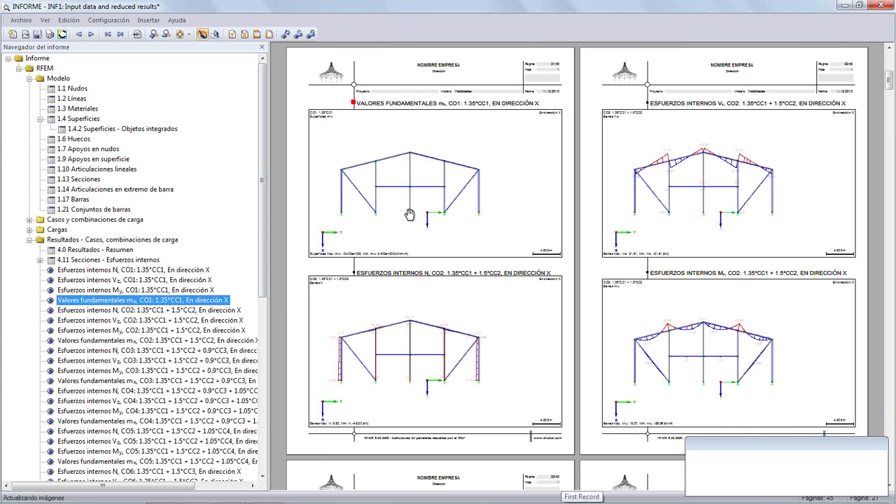
pyautogui.scroll(3, 410, 210)
pyautogui.scroll(-20, 409, 212)
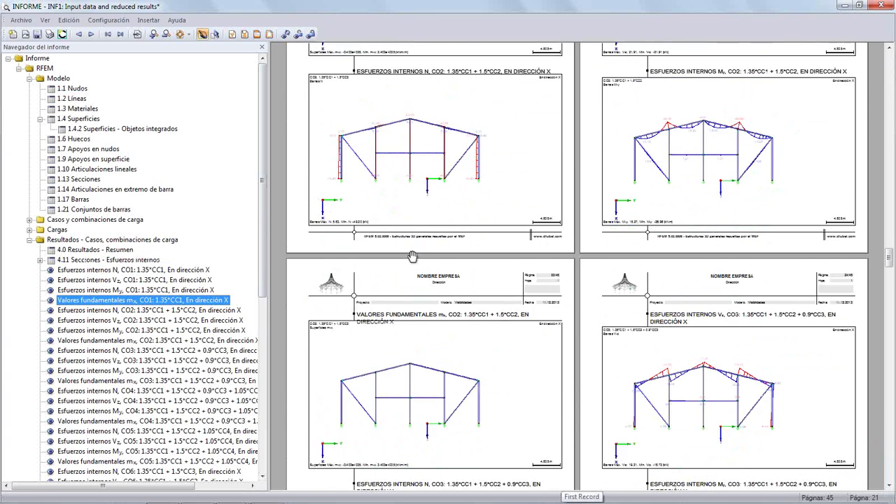
pyautogui.scroll(-3, 422, 266)
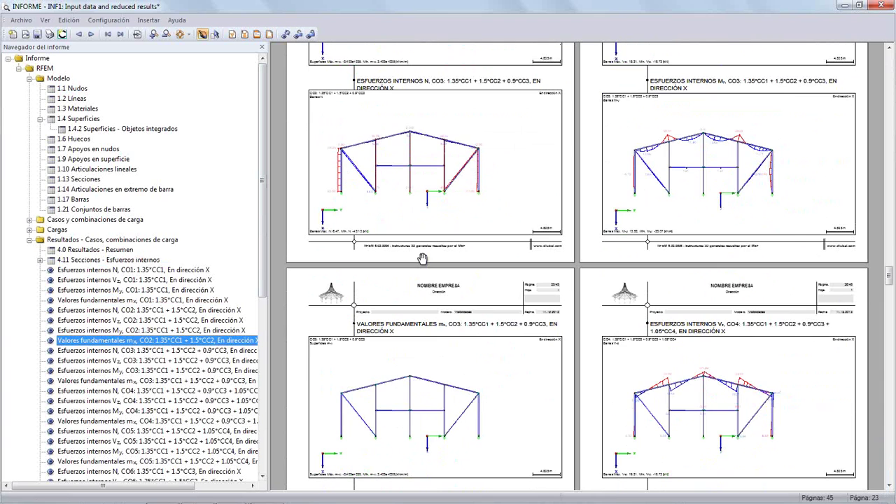
# Step: Inspect the CO3 internal force diagrams N and Vz up close, and close the report, saving it
pyautogui.keyDown('ctrl'); pyautogui.scroll(3, 415, 177); pyautogui.keyUp('ctrl')
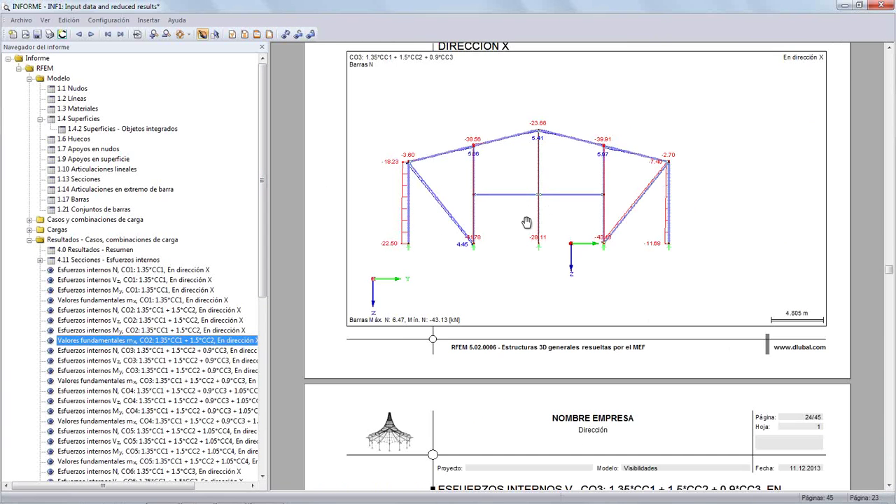
pyautogui.scroll(-15, 526, 234)
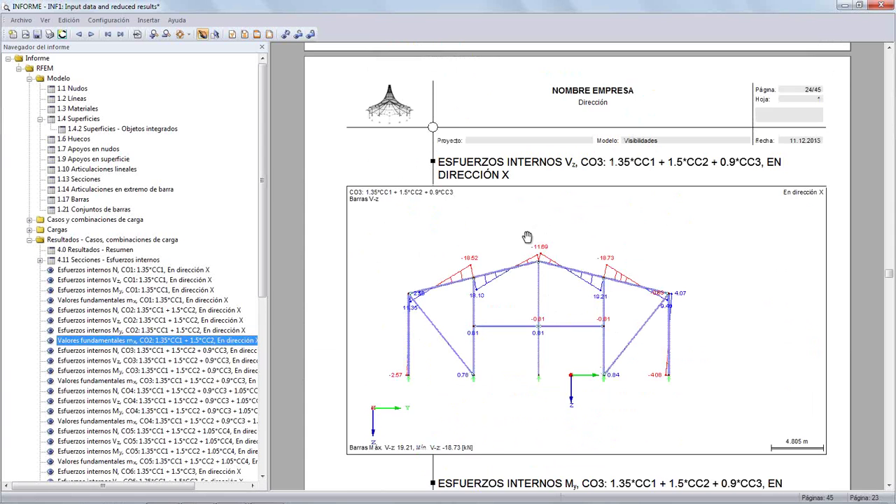
pyautogui.keyDown('ctrl'); pyautogui.scroll(1, 544, 283); pyautogui.keyUp('ctrl')
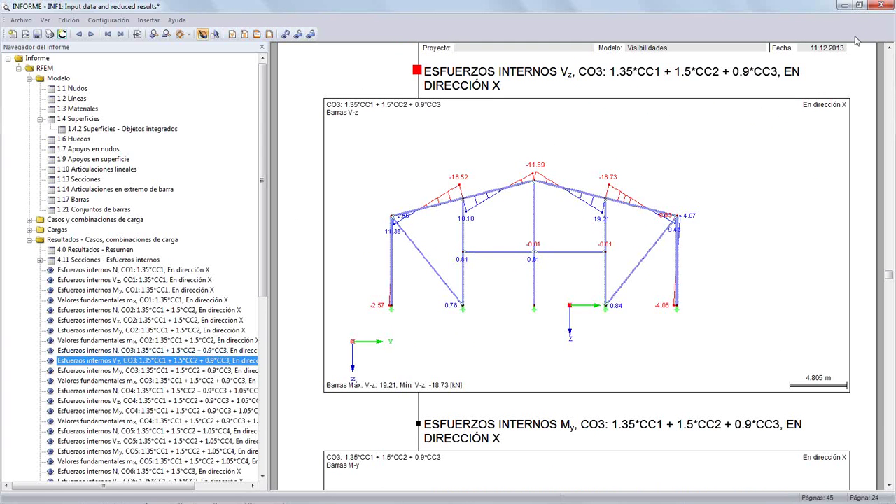
pyautogui.click(883, 6)
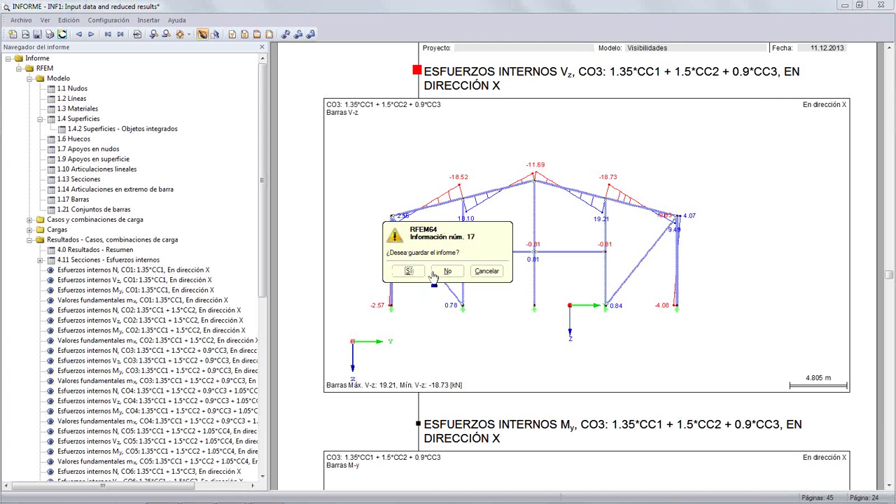
pyautogui.click(409, 272)
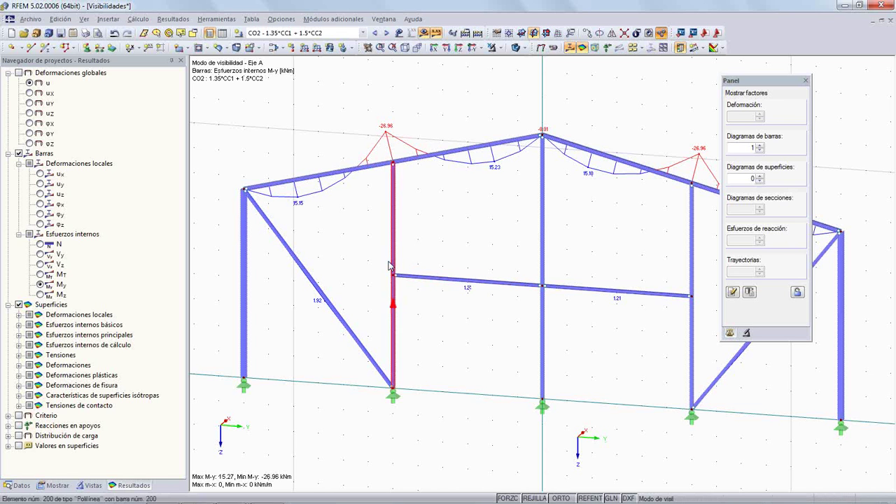
# Step: Try the automatic connection of lines and members, and inspect the node where the added horizontal member meets the column
pyautogui.moveTo(396, 278)
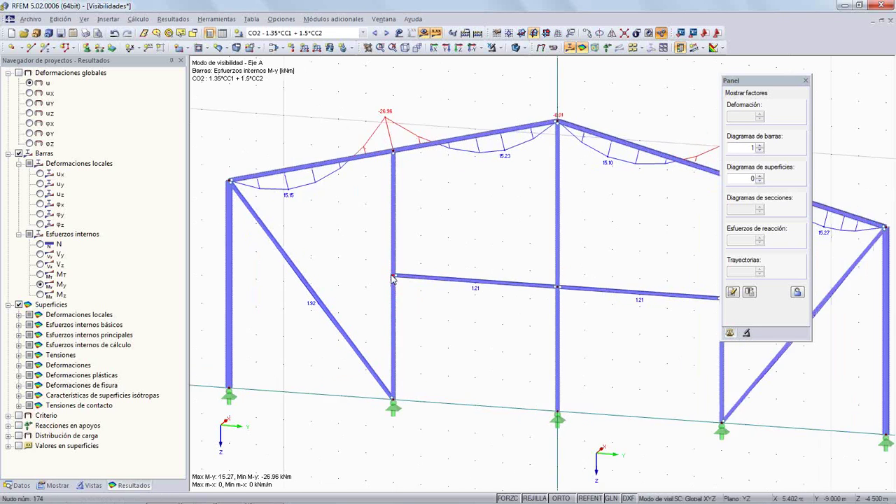
pyautogui.scroll(3, 395, 274)
pyautogui.scroll(-3, 397, 275)
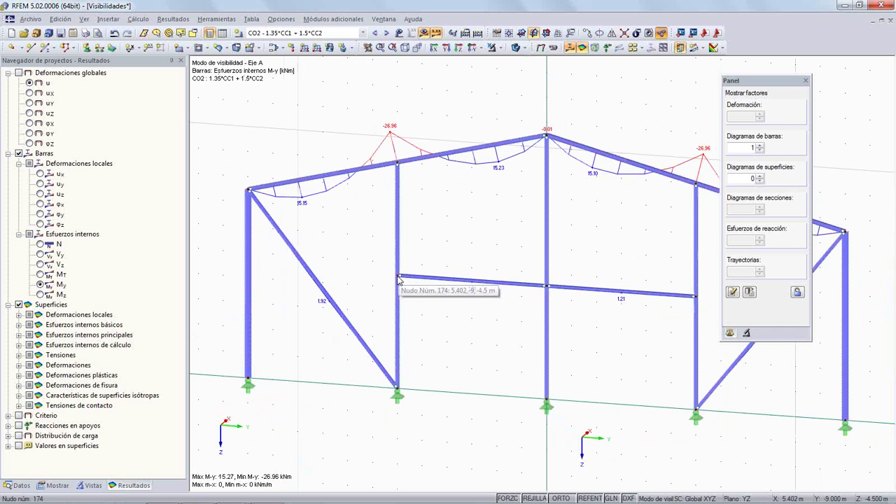
pyautogui.rightClick(441, 219)
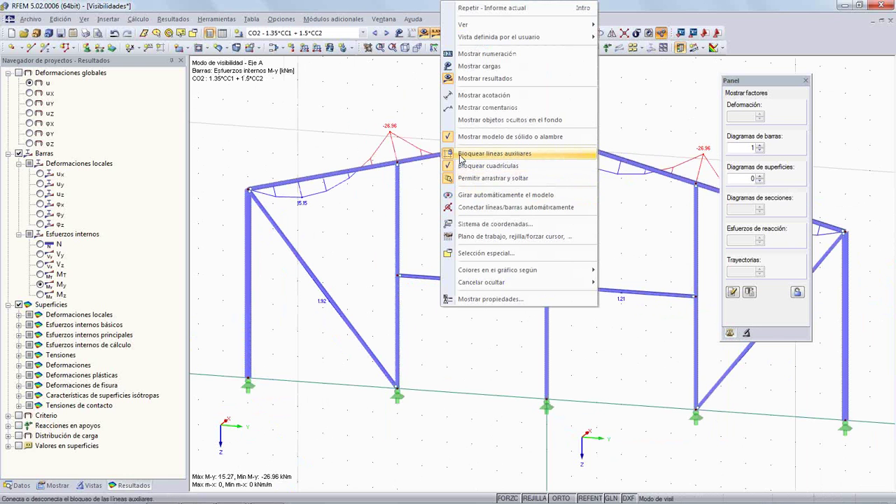
pyautogui.click(455, 207)
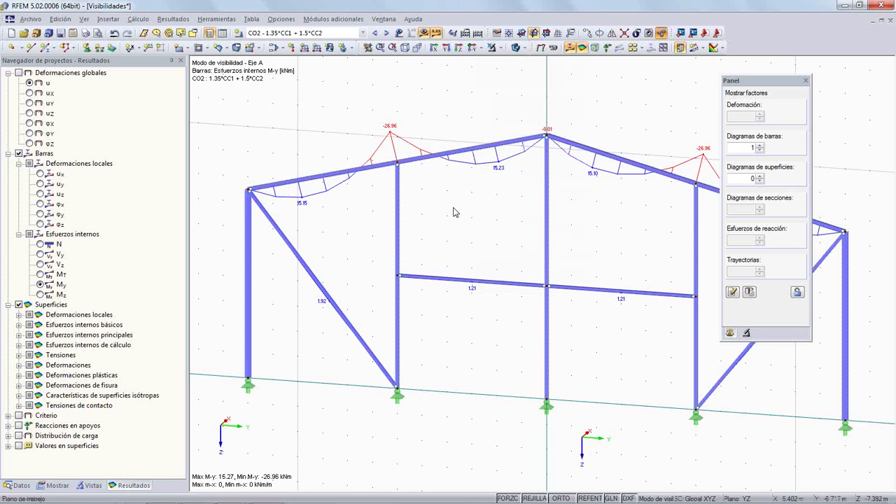
pyautogui.scroll(2, 397, 273)
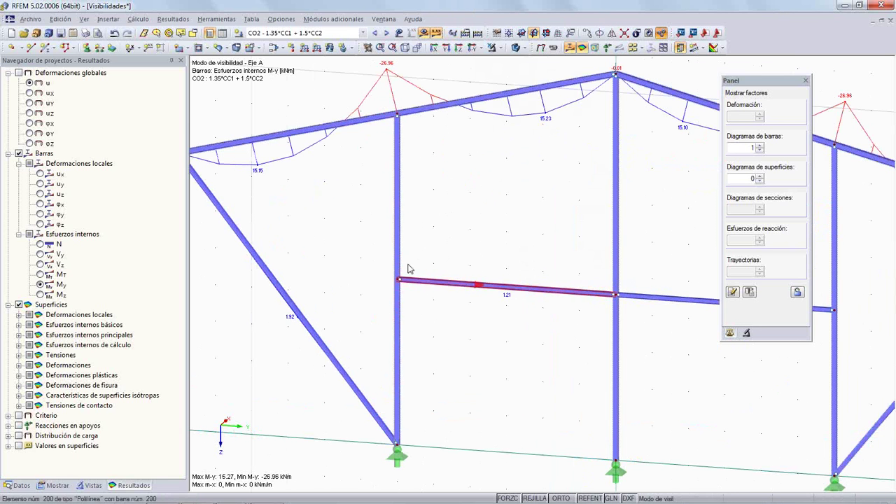
pyautogui.rightClick(502, 175)
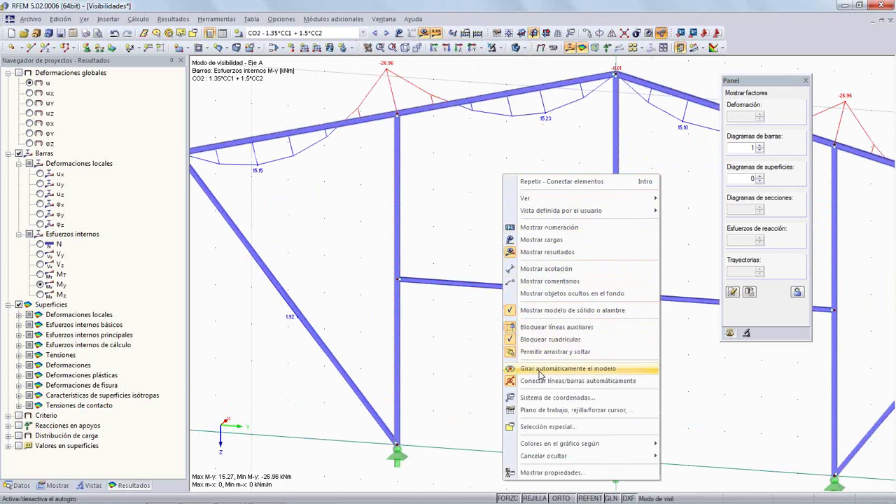
pyautogui.press('Escape')
pyautogui.scroll(-2, 470, 208)
pyautogui.scroll(2, 470, 208)
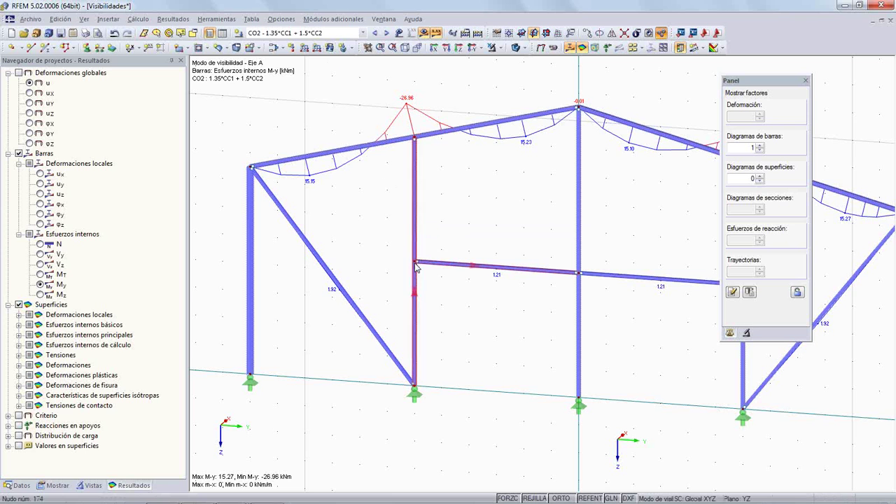
# Step: Review the FE mesh settings for dividing members with nodes lying on them, and leave without changes
pyautogui.click(144, 20)
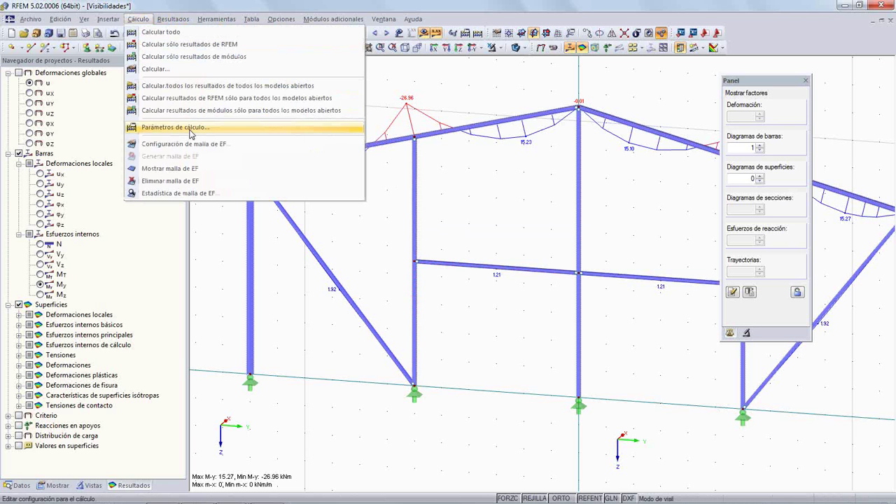
pyautogui.click(235, 145)
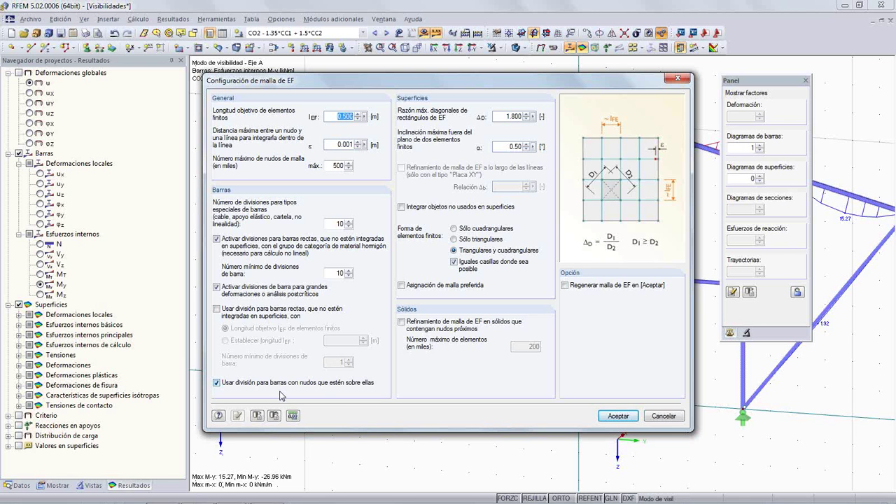
pyautogui.click(659, 416)
# Step: Try to move the central column node joining the two horizontal members, declining the deletion of the results
pyautogui.scroll(2, 455, 272)
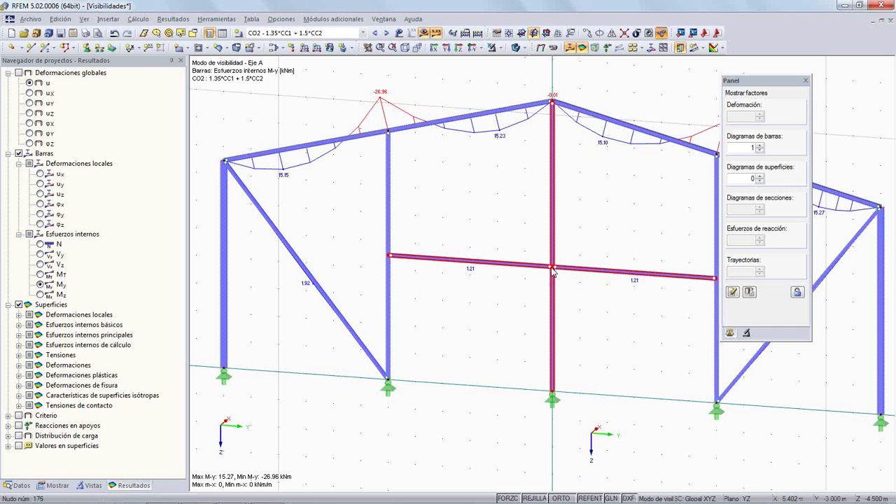
pyautogui.moveTo(553, 267); pyautogui.dragTo(520, 245)
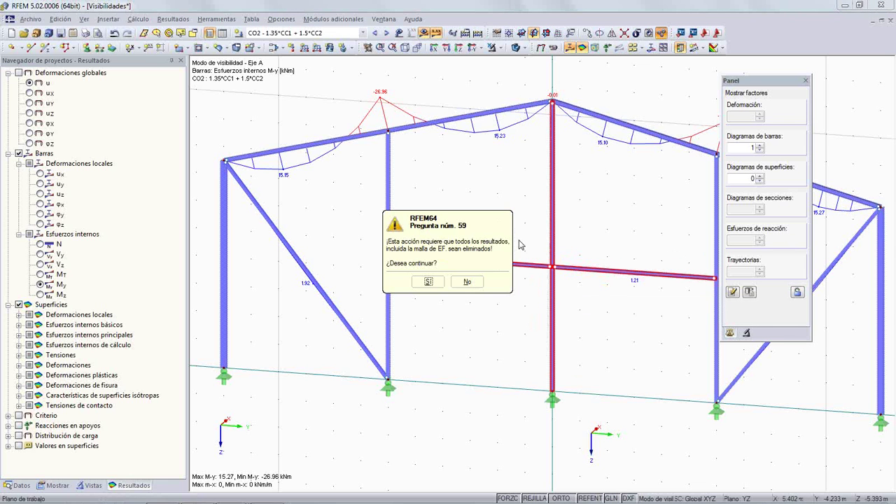
pyautogui.click(466, 283)
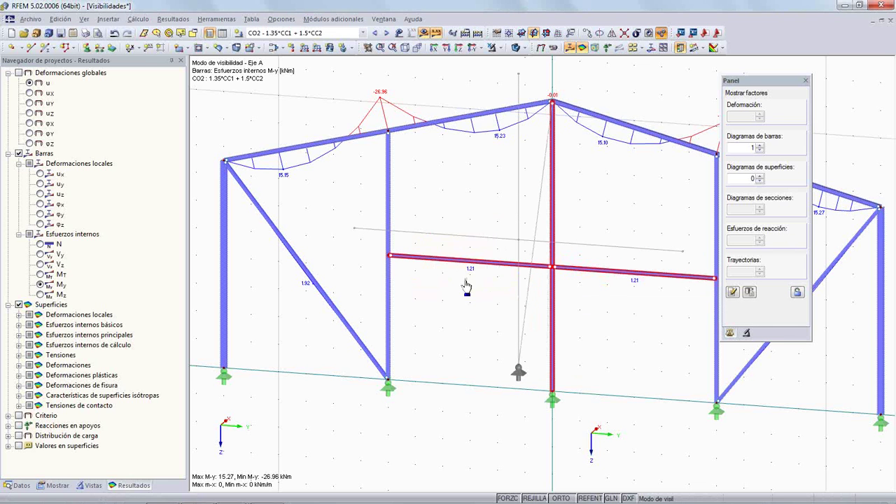
# Step: Turn off drag and drop for model objects, clear the selection, and turn drag and drop back on
pyautogui.rightClick(477, 179)
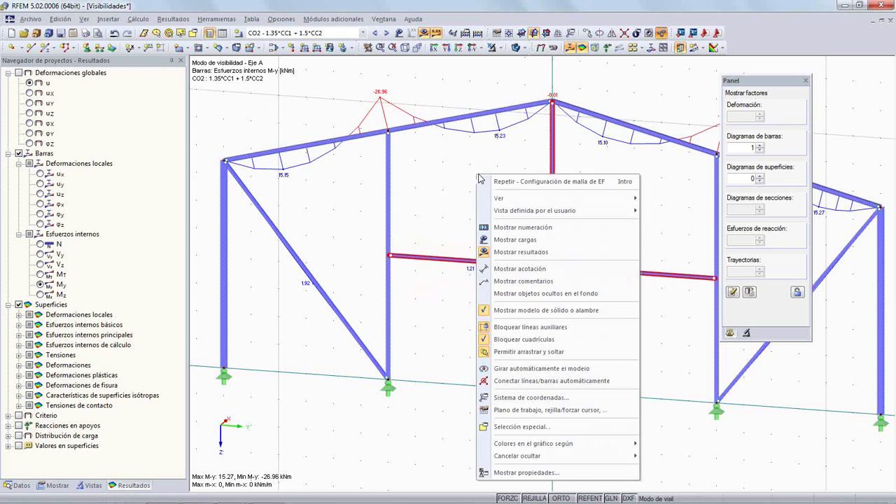
pyautogui.click(530, 352)
pyautogui.rightClick(465, 228)
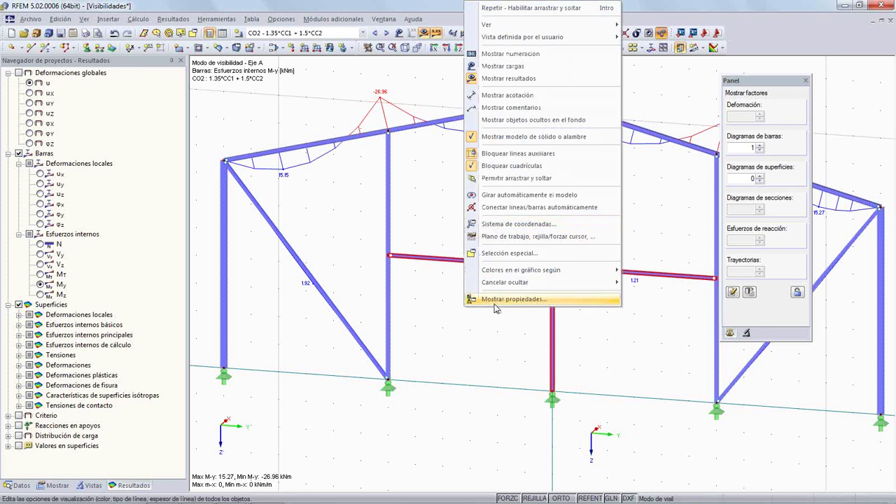
pyautogui.click(492, 182)
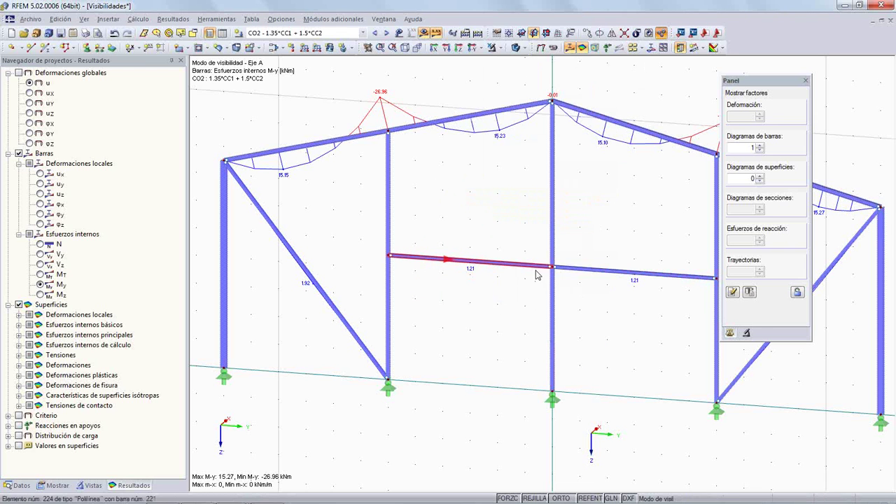
pyautogui.rightClick(464, 186)
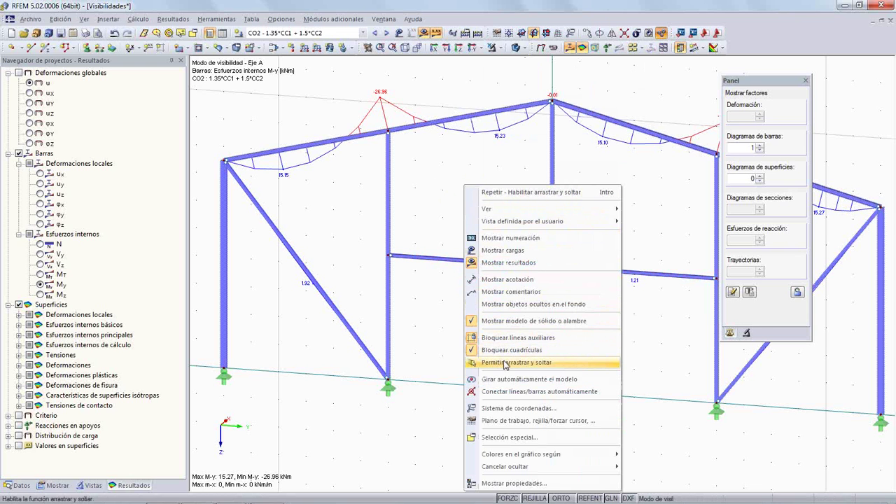
pyautogui.click(505, 362)
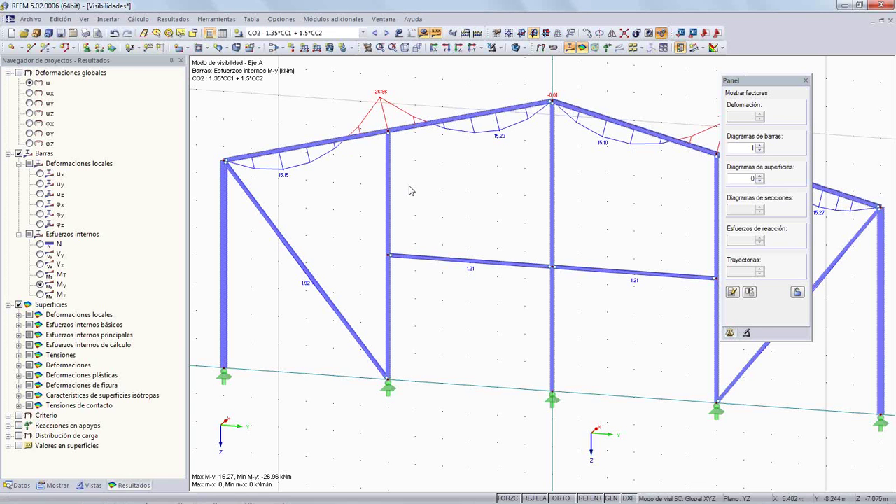
# Step: Cancel the Eje A visibility mode to show the whole building, and view it with its surface results from the opposite side
pyautogui.scroll(-2, 410, 190)
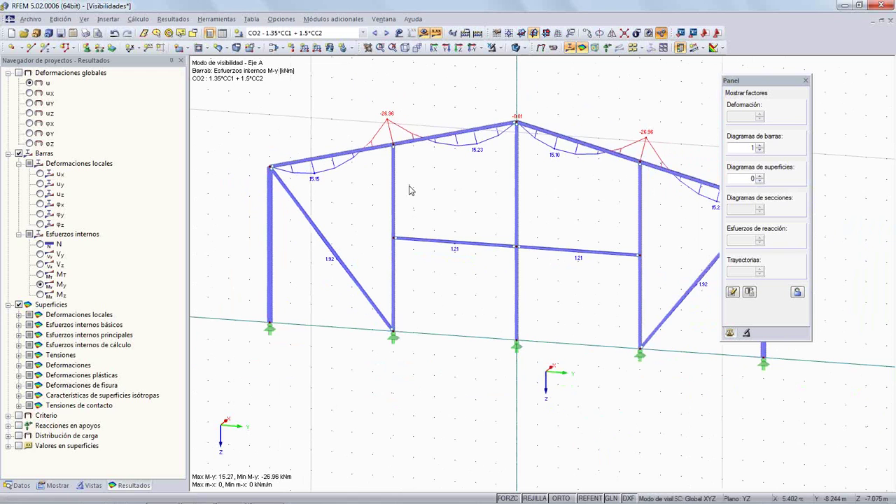
pyautogui.click(492, 47)
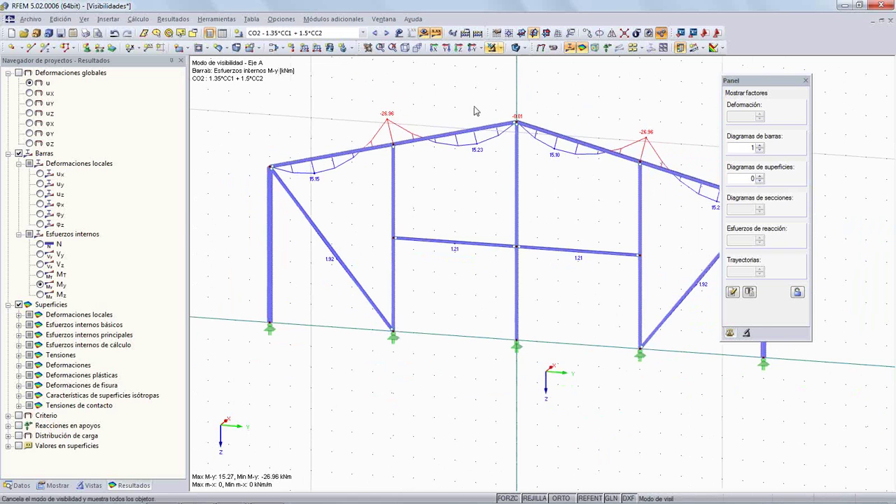
pyautogui.scroll(-6, 459, 143)
pyautogui.scroll(5, 404, 173)
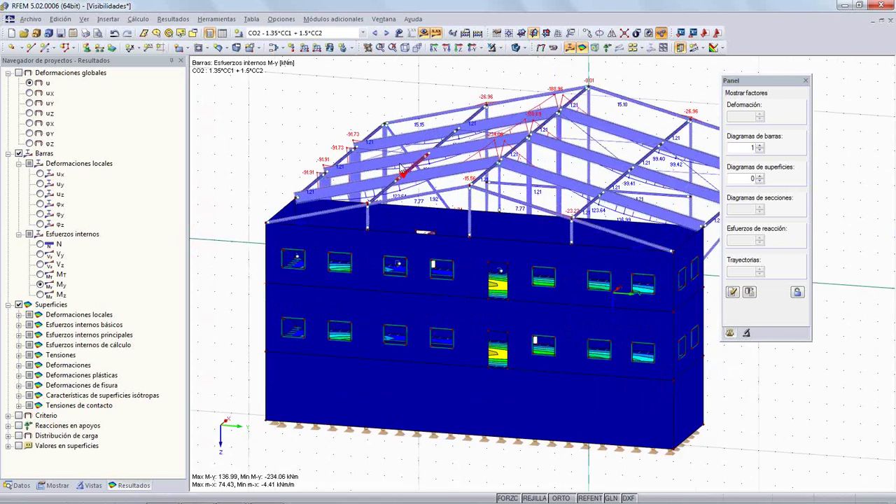
pyautogui.scroll(-4, 404, 174)
pyautogui.keyDown('ctrl'); pyautogui.moveTo(611, 196); pyautogui.dragTo(390, 334, button='middle'); pyautogui.keyUp('ctrl')
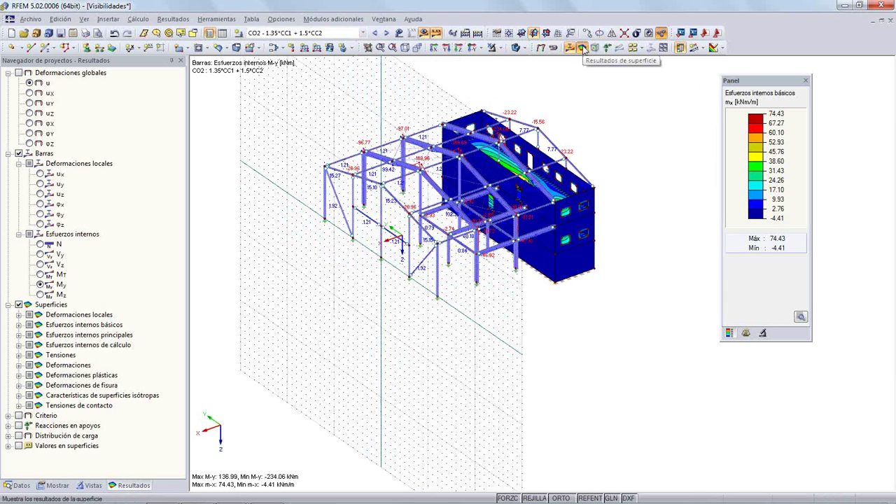
# Step: Display the basic internal force my on the surfaces and look over the frame and walls
pyautogui.click(131, 486)
pyautogui.click(46, 286)
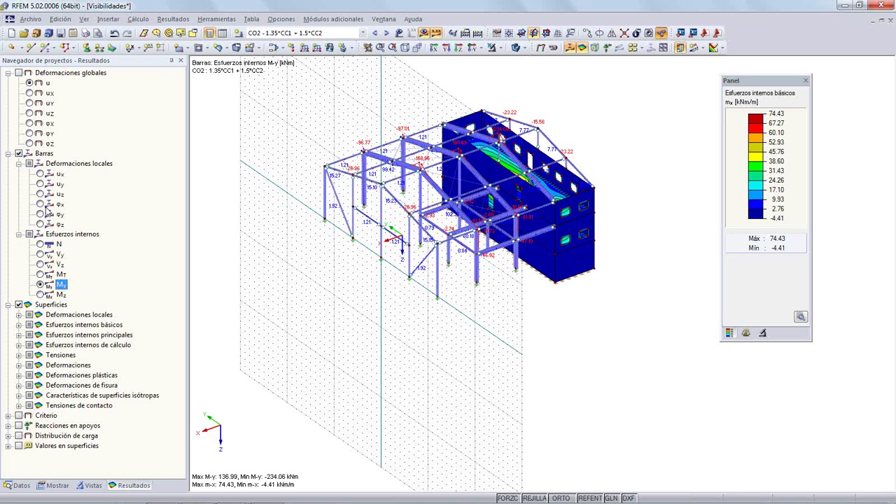
pyautogui.click(19, 315)
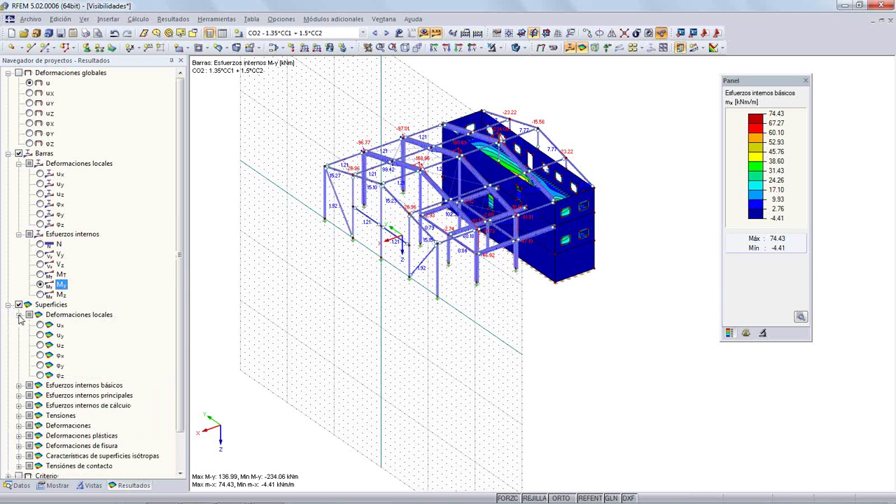
pyautogui.click(19, 385)
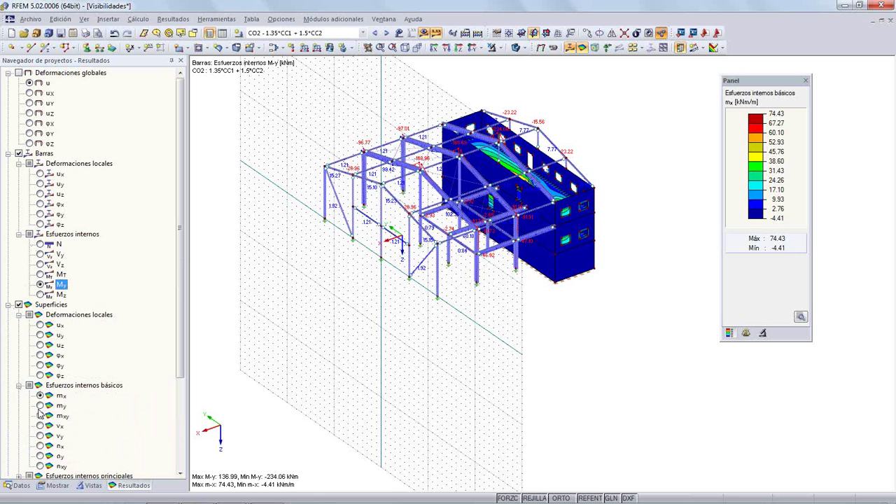
pyautogui.click(40, 405)
pyautogui.scroll(3, 453, 238)
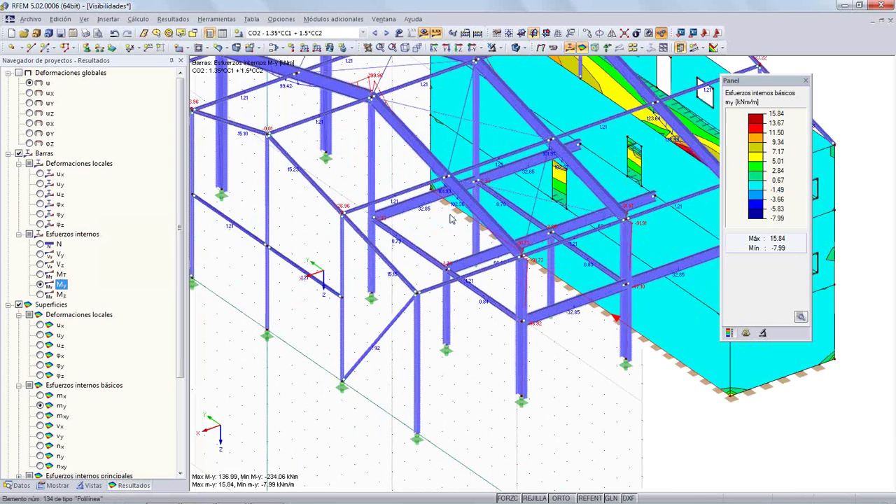
pyautogui.scroll(-4, 454, 238)
pyautogui.scroll(1, 453, 228)
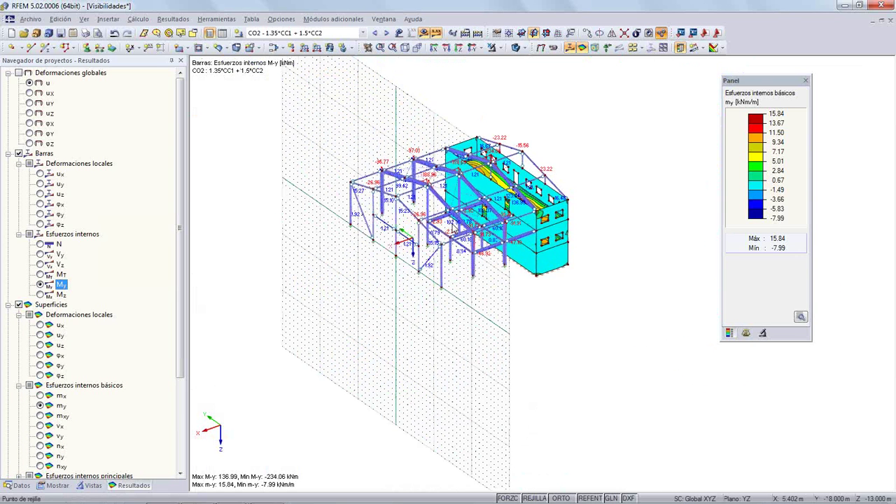
pyautogui.scroll(1, 453, 228)
# Step: Insert a clipping plane in the X-Z orientation and view the cut building from the side
pyautogui.click(106, 19)
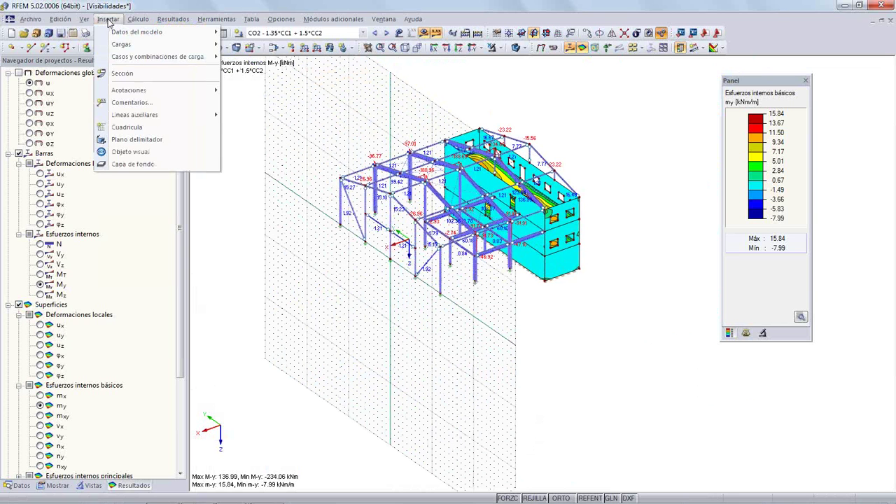
pyautogui.click(173, 140)
pyautogui.keyDown('ctrl'); pyautogui.moveTo(293, 182); pyautogui.dragTo(497, 207, button='middle'); pyautogui.keyUp('ctrl')
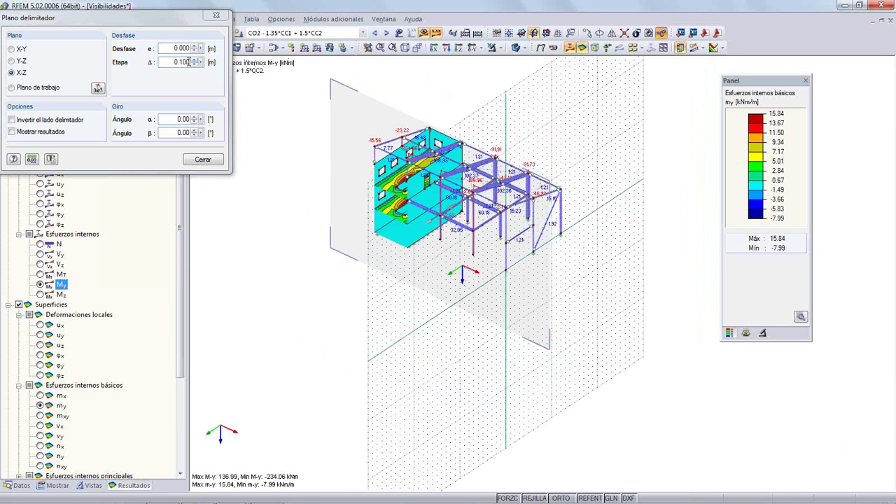
# Step: Raise the X-Z clipping plane's offset in 0.100 m steps to 2.500 m to cut through the building's walls and floors
pyautogui.click(196, 63)
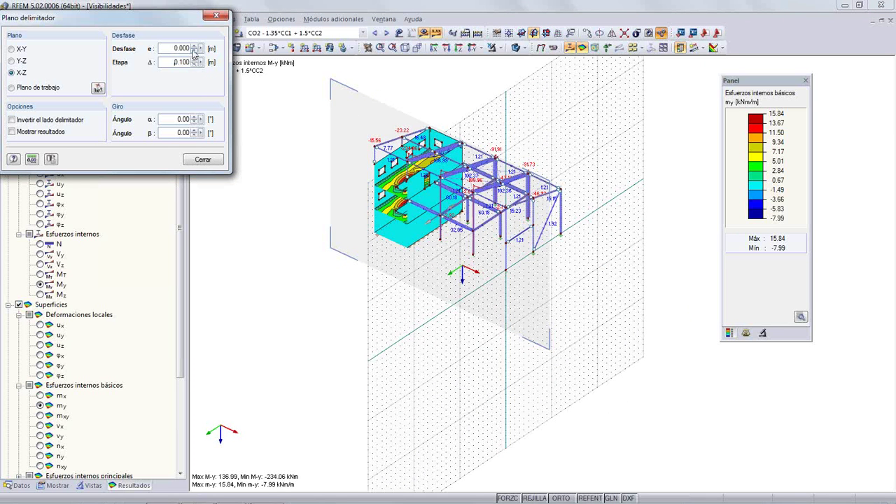
pyautogui.click(194, 46)
pyautogui.click(195, 46)
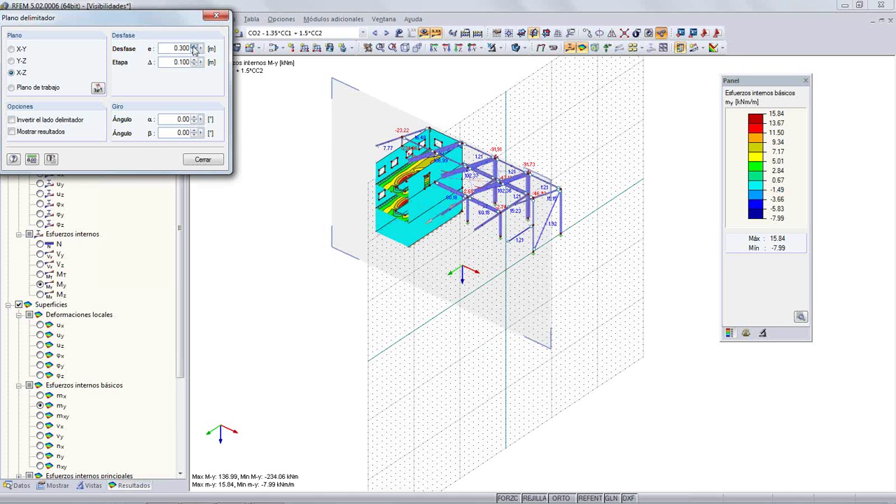
pyautogui.click(194, 46)
pyautogui.click(194, 46)
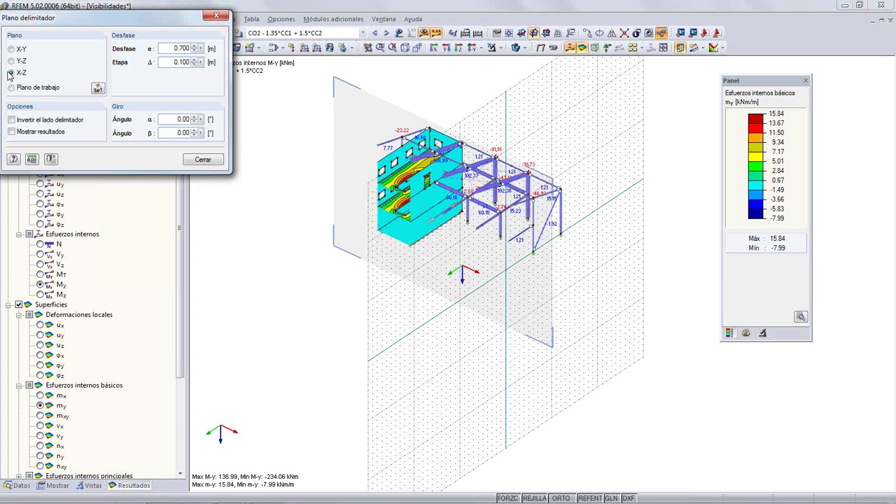
pyautogui.scroll(1, 456, 283)
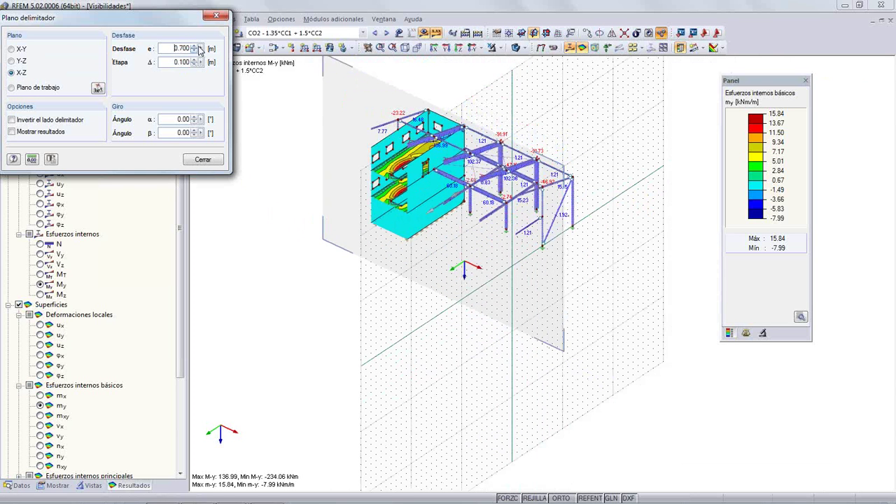
pyautogui.click(195, 47)
pyautogui.click(196, 46)
pyautogui.click(196, 46)
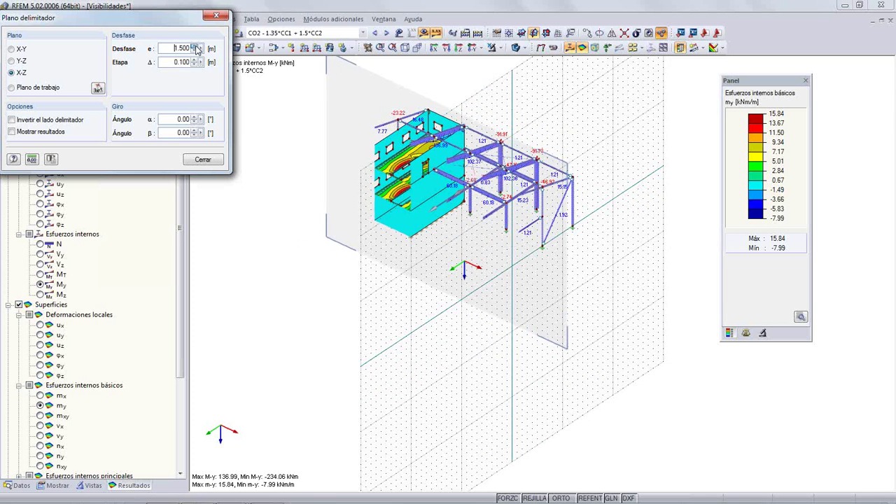
pyautogui.click(196, 46)
pyautogui.click(196, 46)
pyautogui.click(196, 46)
pyautogui.scroll(5, 383, 131)
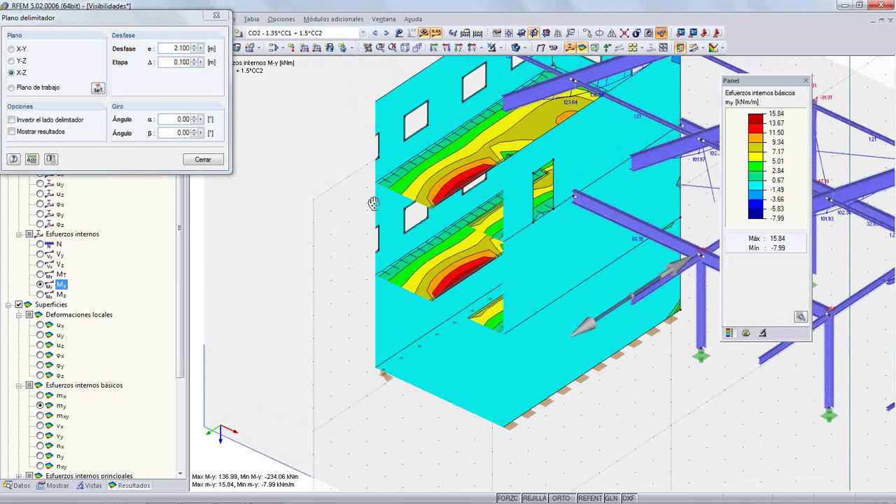
pyautogui.click(196, 46)
pyautogui.click(196, 46)
pyautogui.click(196, 47)
pyautogui.click(196, 46)
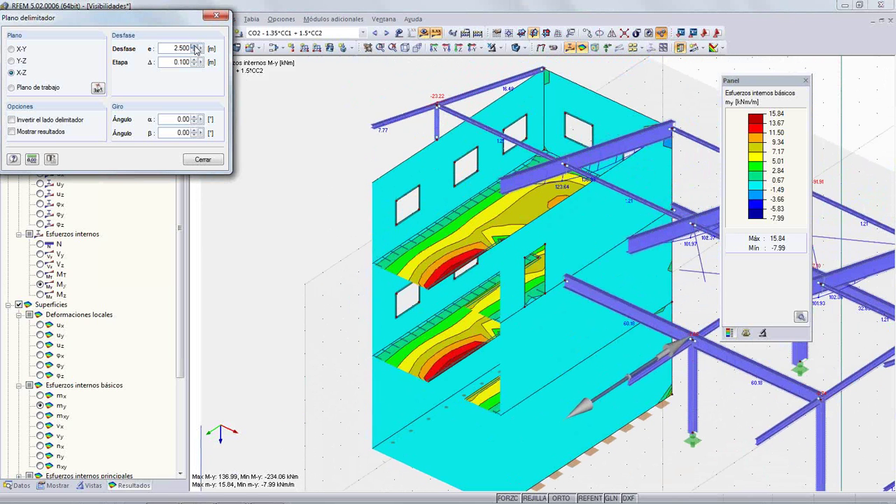
# Step: Move the X-Z clipping plane deeper into the building in 0.100 m steps up to an offset of 5.200 m
pyautogui.click(196, 47)
pyautogui.click(196, 46)
pyautogui.click(196, 46)
pyautogui.click(195, 46)
pyautogui.click(196, 47)
pyautogui.click(196, 46)
pyautogui.click(196, 47)
pyautogui.click(196, 46)
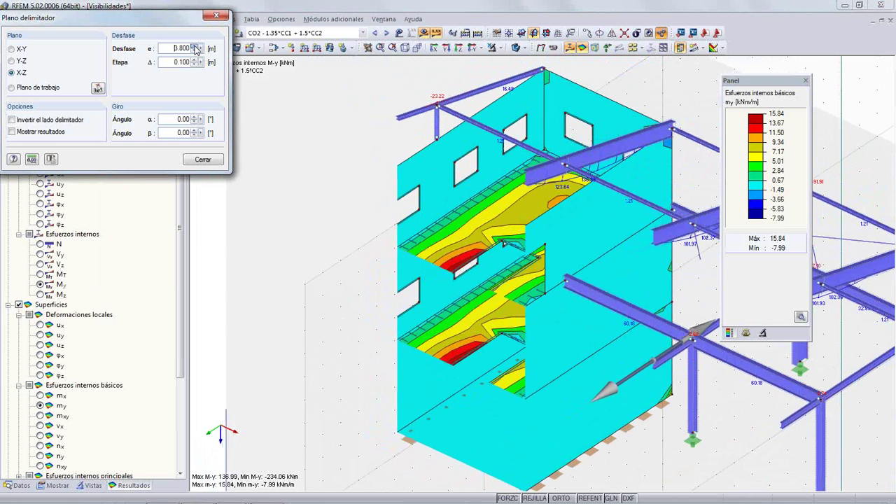
pyautogui.click(195, 46)
pyautogui.click(196, 47)
pyautogui.click(196, 46)
pyautogui.click(196, 47)
pyautogui.click(196, 47)
pyautogui.click(196, 46)
pyautogui.click(196, 46)
pyautogui.click(196, 46)
pyautogui.click(196, 46)
pyautogui.click(196, 46)
pyautogui.click(196, 46)
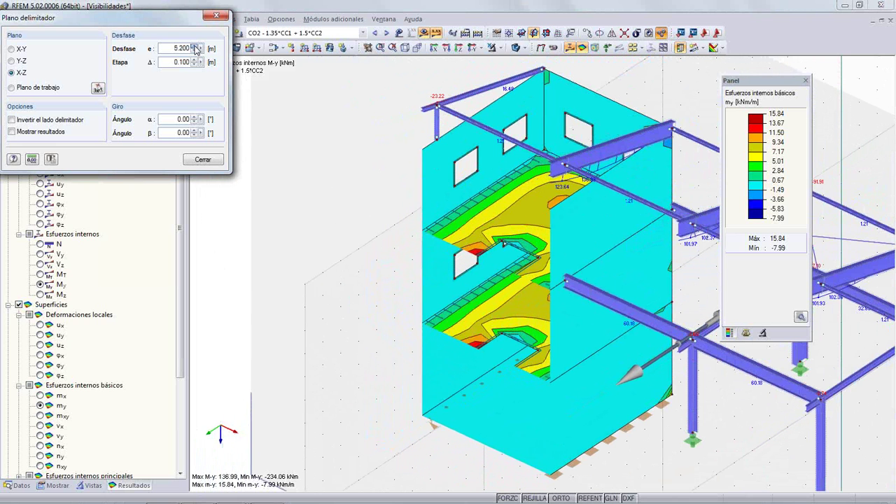
# Step: Switch the clipping plane to the X-Y orientation and raise its offset to 5.400 m, cutting down through the storeys
pyautogui.click(11, 50)
pyautogui.scroll(-3, 314, 247)
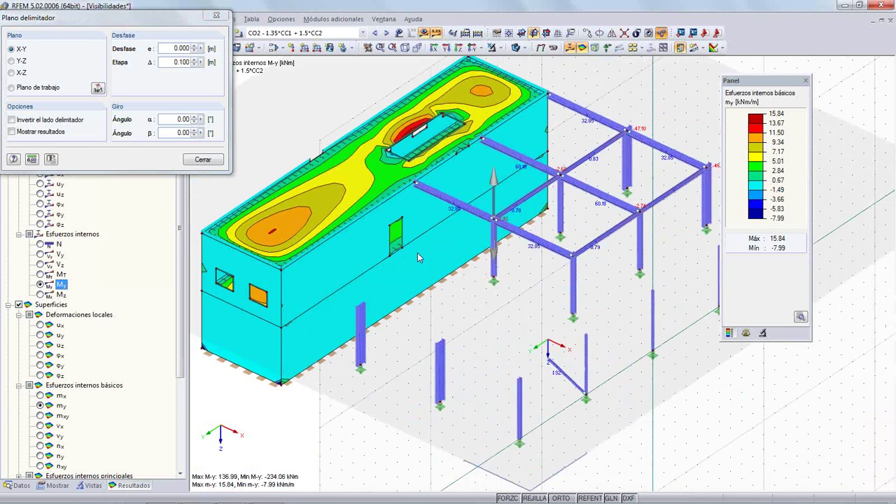
pyautogui.scroll(-2, 417, 254)
pyautogui.click(196, 46)
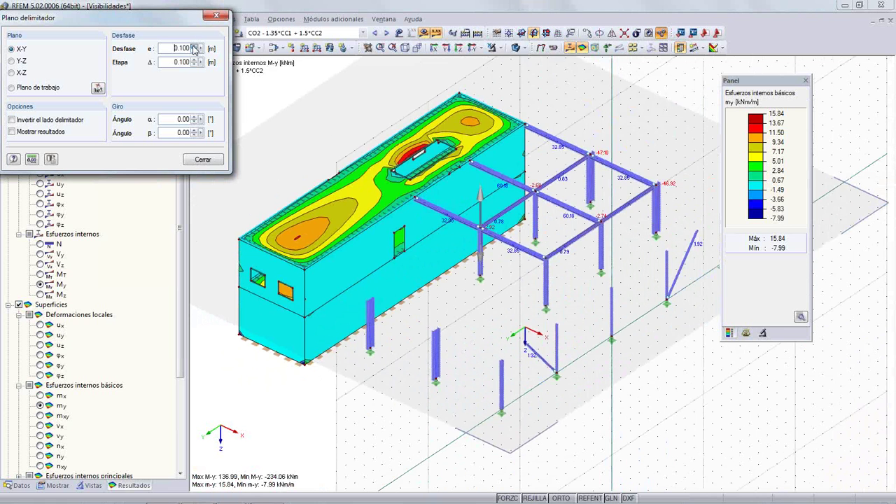
pyautogui.click(196, 47)
pyautogui.click(195, 46)
pyautogui.click(196, 46)
pyautogui.click(196, 46)
pyautogui.click(196, 46)
pyautogui.click(195, 47)
pyautogui.click(196, 46)
pyautogui.click(196, 46)
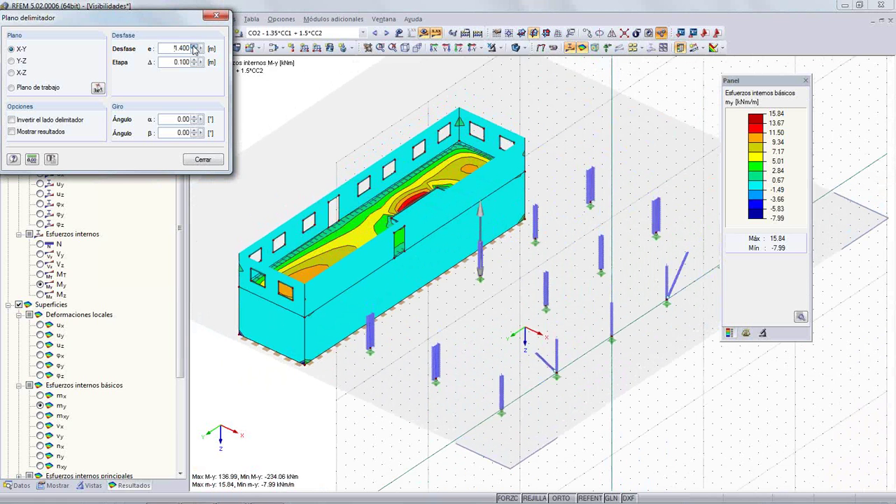
pyautogui.click(196, 46)
pyautogui.click(196, 47)
pyautogui.click(196, 46)
pyautogui.click(196, 46)
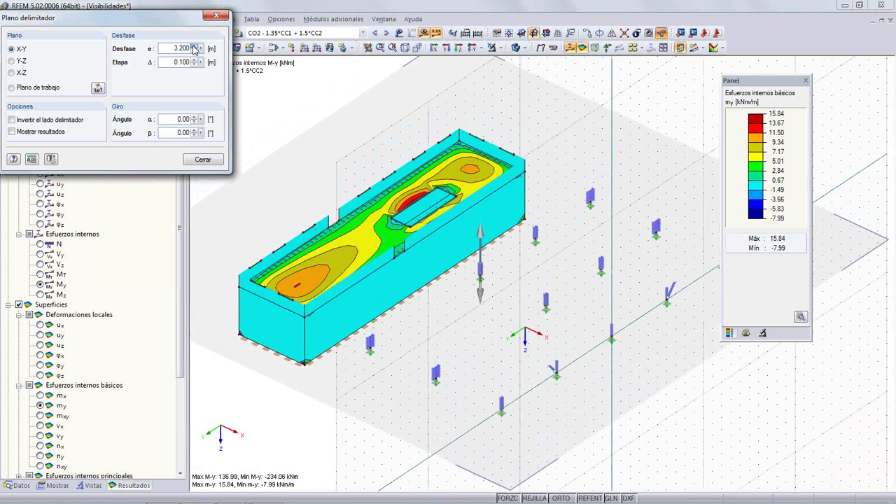
pyautogui.click(196, 46)
pyautogui.click(196, 46)
pyautogui.click(196, 46)
pyautogui.click(196, 46)
pyautogui.click(195, 46)
pyautogui.click(196, 46)
pyautogui.click(196, 47)
pyautogui.click(196, 46)
pyautogui.click(195, 47)
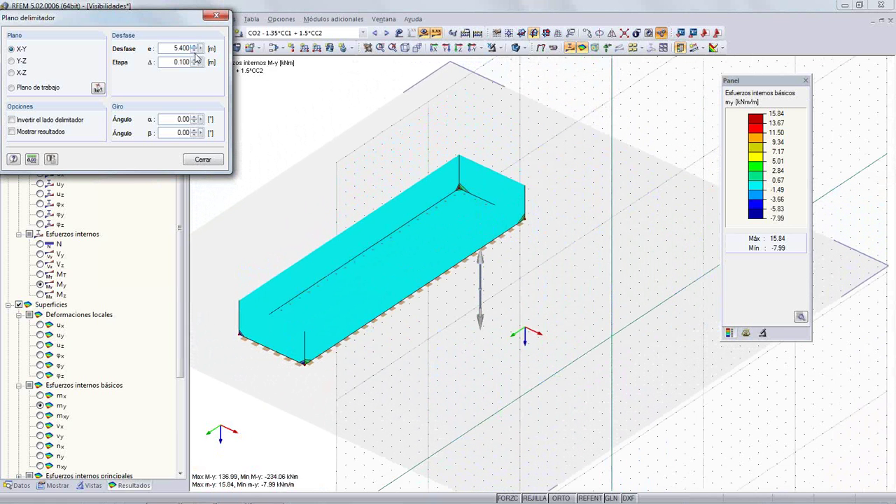
# Step: Lower the X-Y clipping plane's offset in 0.100 m steps to 1.900 m
pyautogui.click(196, 51)
pyautogui.click(196, 52)
pyautogui.click(196, 51)
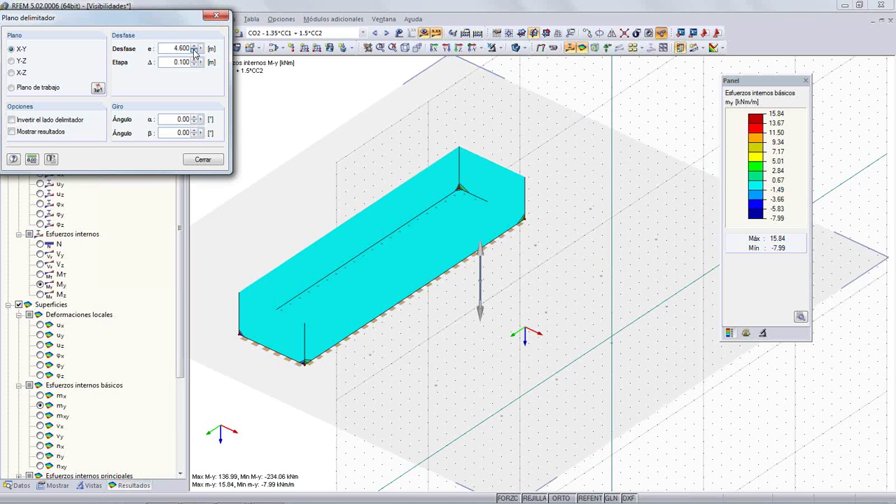
pyautogui.click(196, 51)
pyautogui.click(195, 51)
pyautogui.click(195, 51)
pyautogui.click(195, 52)
pyautogui.click(195, 52)
pyautogui.click(195, 51)
pyautogui.click(196, 51)
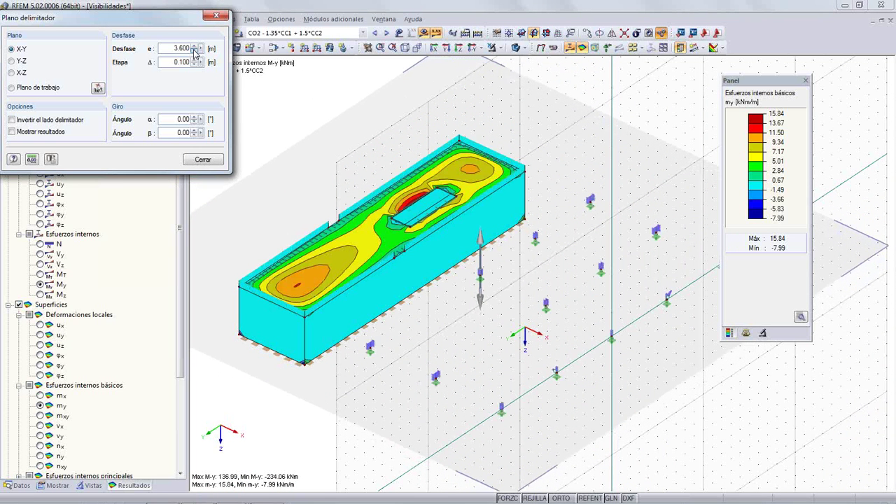
pyautogui.click(195, 51)
pyautogui.click(195, 51)
pyautogui.click(195, 51)
pyautogui.click(195, 51)
pyautogui.click(195, 51)
pyautogui.click(195, 51)
pyautogui.click(195, 51)
pyautogui.click(195, 51)
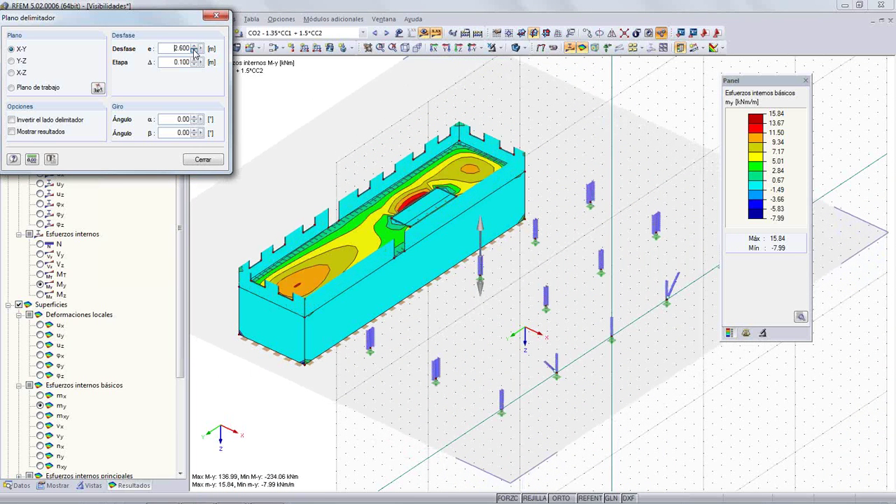
pyautogui.click(195, 51)
pyautogui.click(195, 51)
pyautogui.click(195, 51)
pyautogui.click(195, 51)
pyautogui.click(195, 51)
# Step: Examine the my results on the cut-open floor from several directions, and close the clipping plane
pyautogui.moveTo(327, 227); pyautogui.dragTo(489, 248, button='middle')
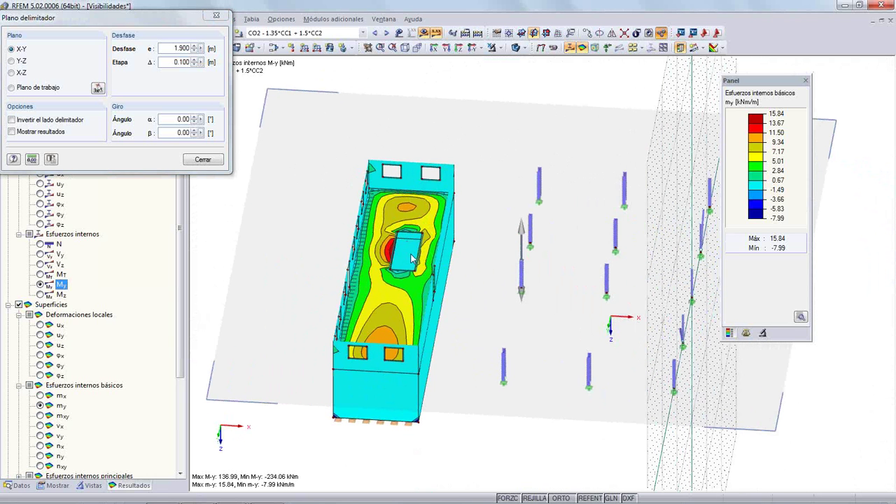
pyautogui.scroll(-4, 411, 259)
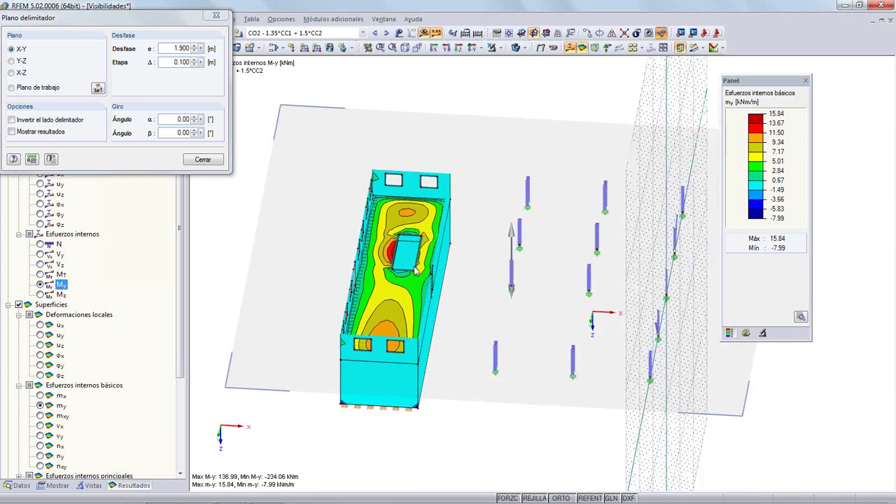
pyautogui.keyDown('ctrl'); pyautogui.moveTo(436, 296); pyautogui.dragTo(327, 273, button='middle'); pyautogui.keyUp('ctrl')
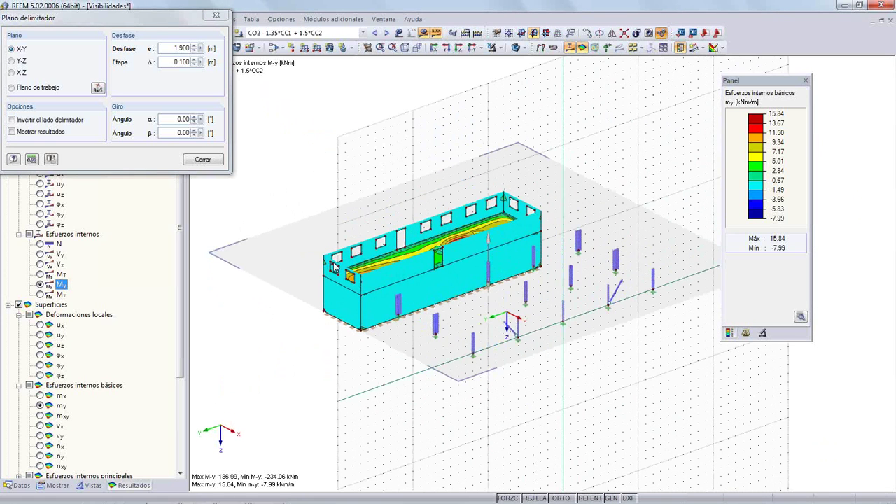
pyautogui.scroll(3, 333, 267)
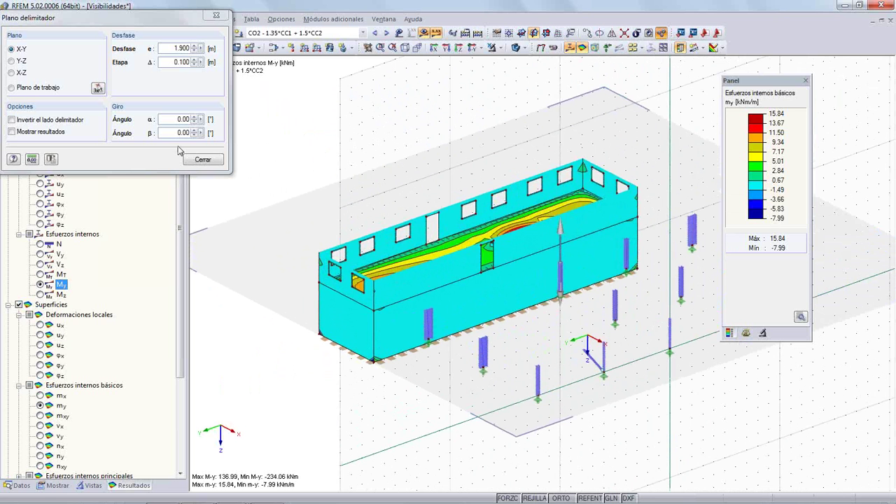
pyautogui.click(216, 15)
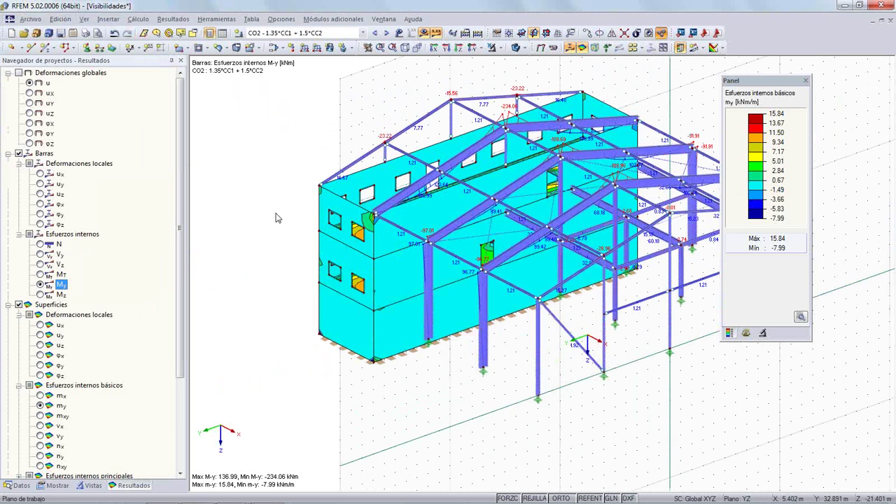
# Step: Look over the whole building from both sides and turn off the display of results
pyautogui.keyDown('ctrl'); pyautogui.moveTo(391, 365); pyautogui.dragTo(699, 411, button='middle'); pyautogui.keyUp('ctrl')
pyautogui.keyDown('ctrl'); pyautogui.moveTo(624, 400); pyautogui.dragTo(329, 377, button='middle'); pyautogui.keyUp('ctrl')
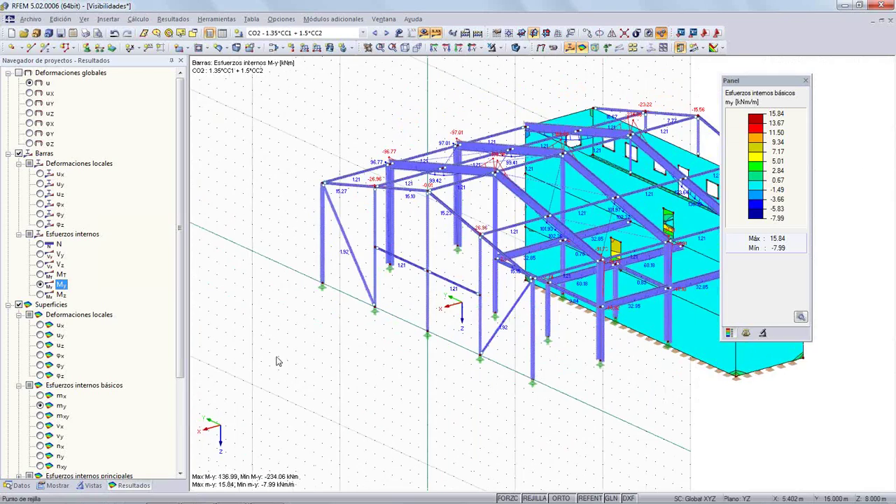
pyautogui.keyDown('ctrl'); pyautogui.moveTo(300, 350); pyautogui.dragTo(417, 164, button='middle'); pyautogui.keyUp('ctrl')
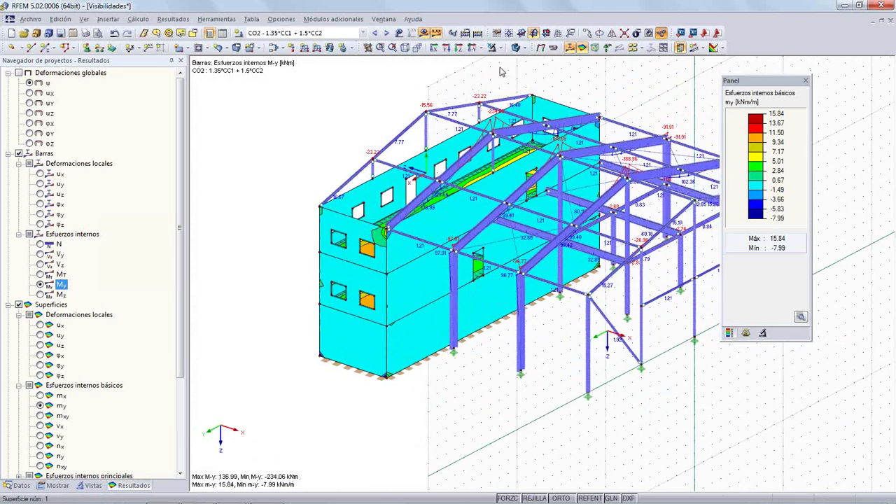
pyautogui.click(423, 34)
pyautogui.keyDown('ctrl'); pyautogui.moveTo(280, 225); pyautogui.dragTo(228, 226, button='middle'); pyautogui.keyUp('ctrl')
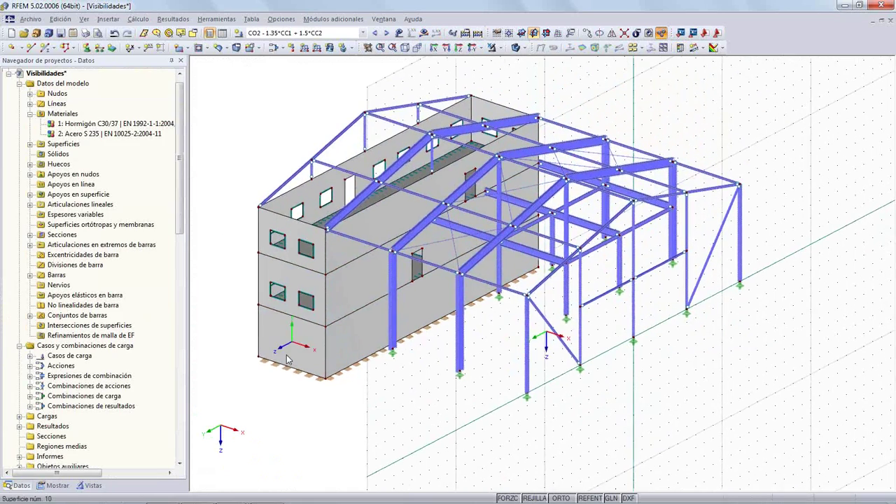
# Step: Create a new visual object from the file Woman with dog N240412.3DS in the Mujer con perro folder of Objetos 3D
pyautogui.keyDown('ctrl'); pyautogui.moveTo(287, 359); pyautogui.dragTo(265, 301, button='middle'); pyautogui.keyUp('ctrl')
pyautogui.scroll(3, 407, 289)
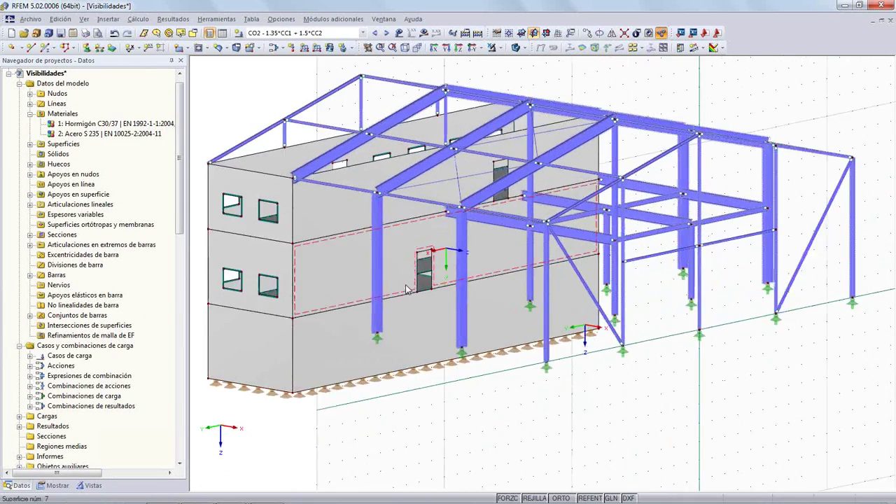
pyautogui.scroll(1, 407, 289)
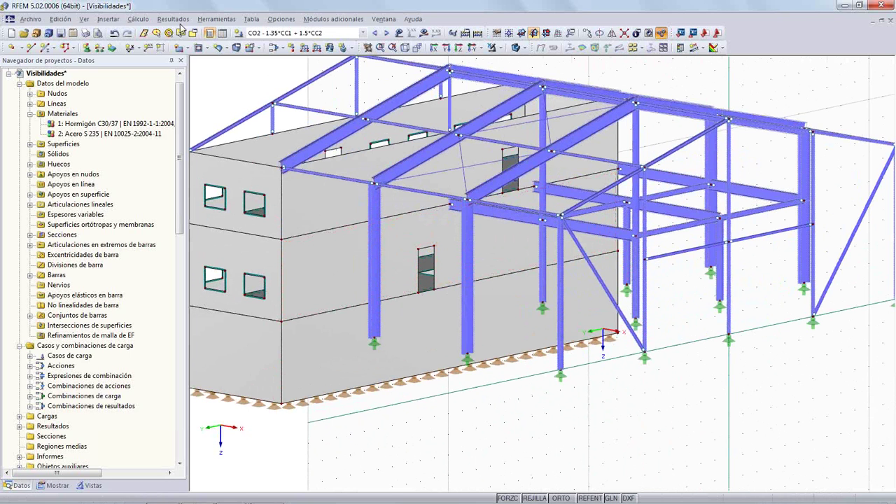
pyautogui.click(107, 19)
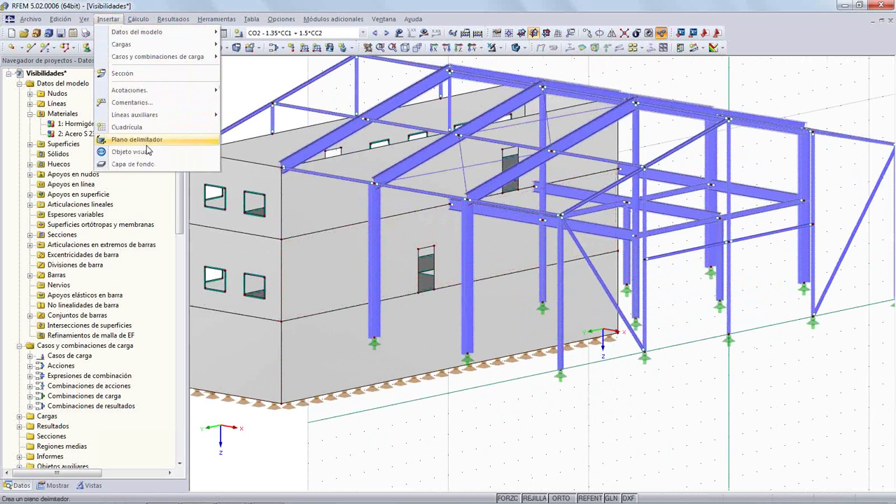
pyautogui.click(132, 151)
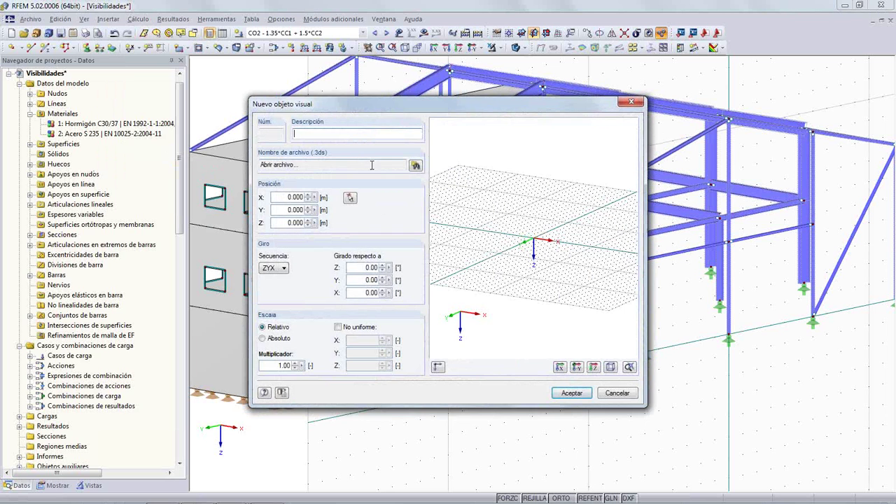
pyautogui.click(414, 166)
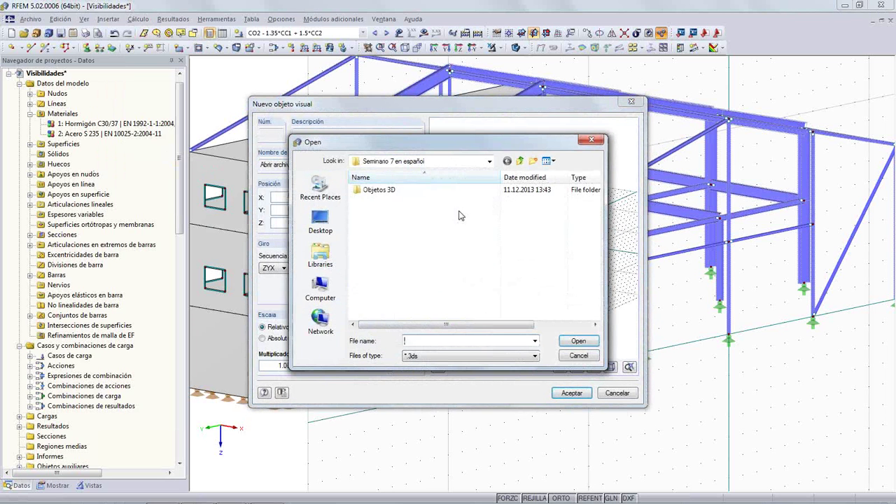
pyautogui.click(395, 192)
pyautogui.doubleClick(397, 192)
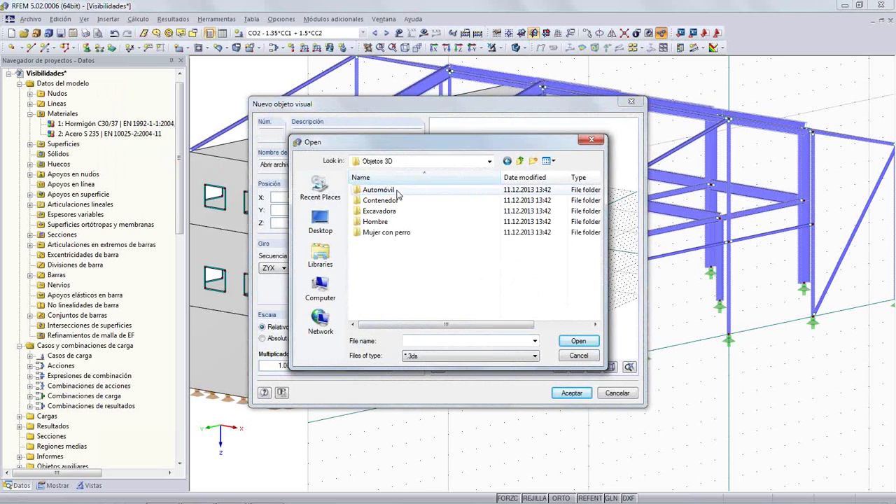
pyautogui.doubleClick(381, 231)
pyautogui.click(378, 190)
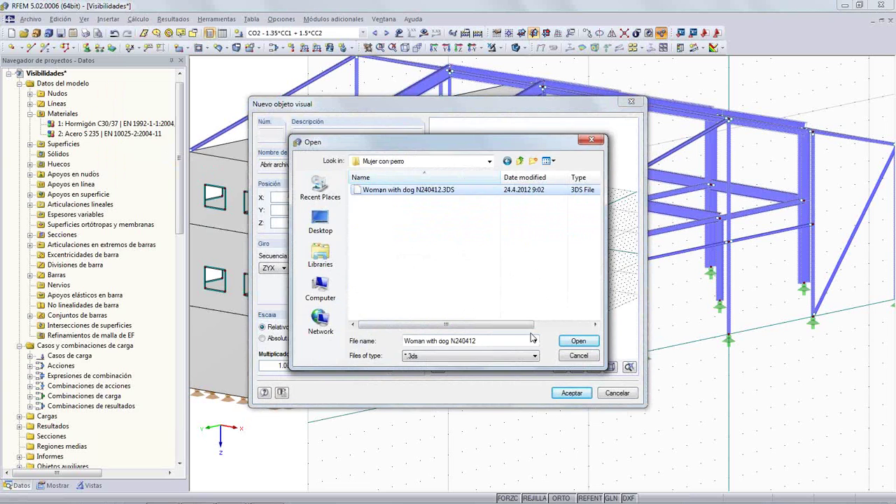
pyautogui.click(578, 340)
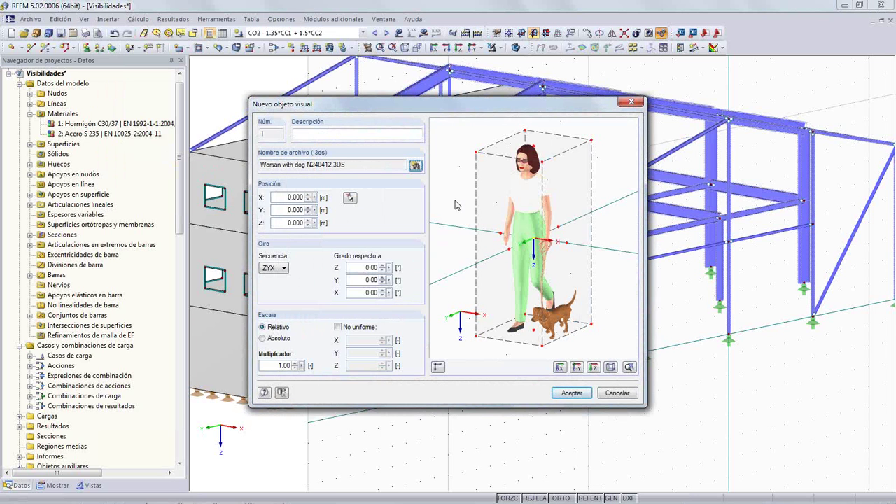
pyautogui.click(415, 165)
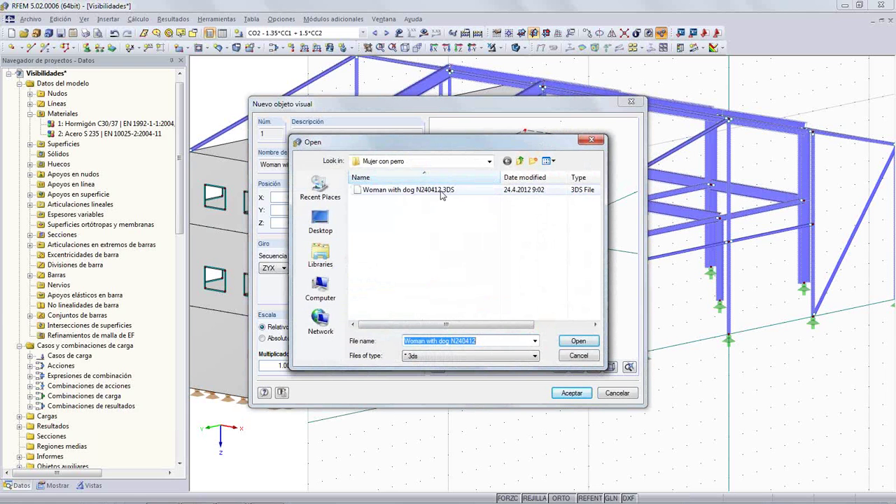
pyautogui.click(578, 341)
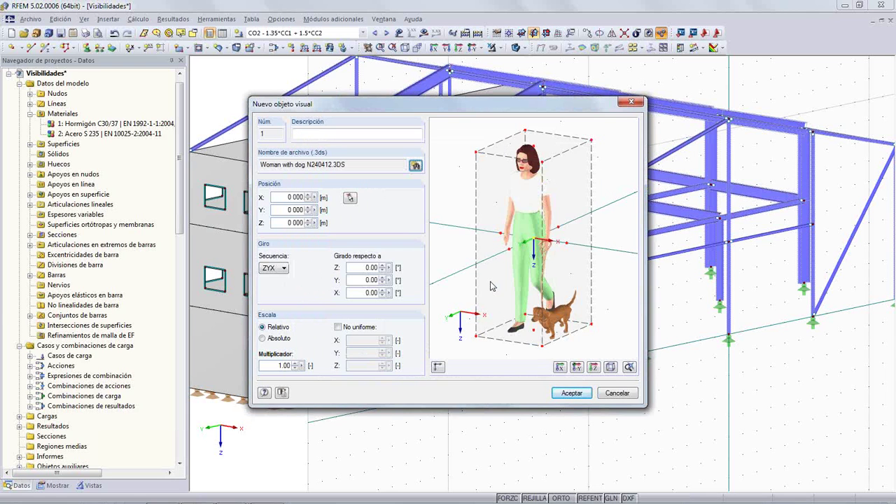
# Step: Use a lower corner of the object's bounding box as its reference point and place it by the doorway at X -12.598, Y -0.760, Z 0.000 m
pyautogui.click(476, 339)
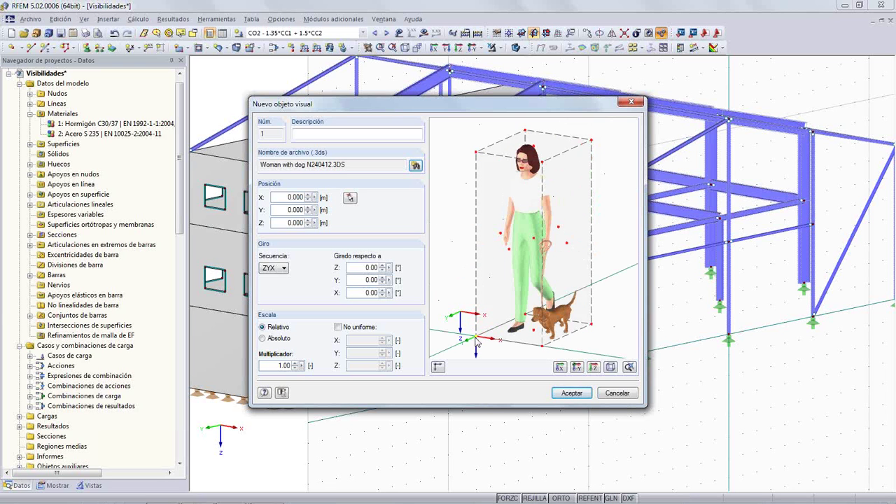
pyautogui.click(350, 198)
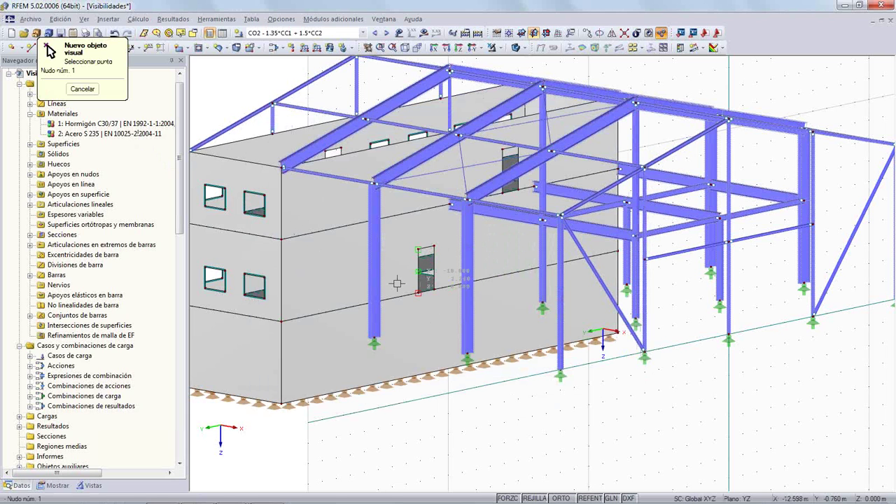
pyautogui.click(420, 340)
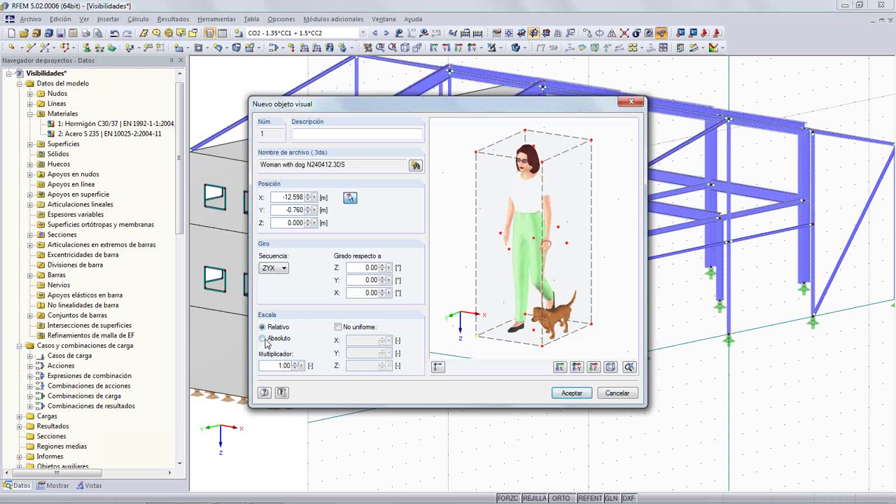
pyautogui.click(564, 395)
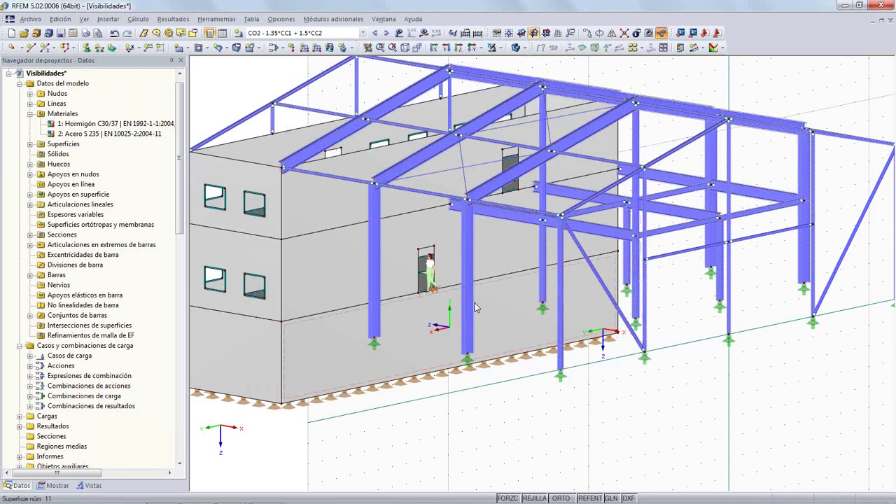
# Step: Dimension the doorway's height along its vertical edge as a length in the second plane, offset about -1.1 m beside the opening
pyautogui.scroll(5, 438, 279)
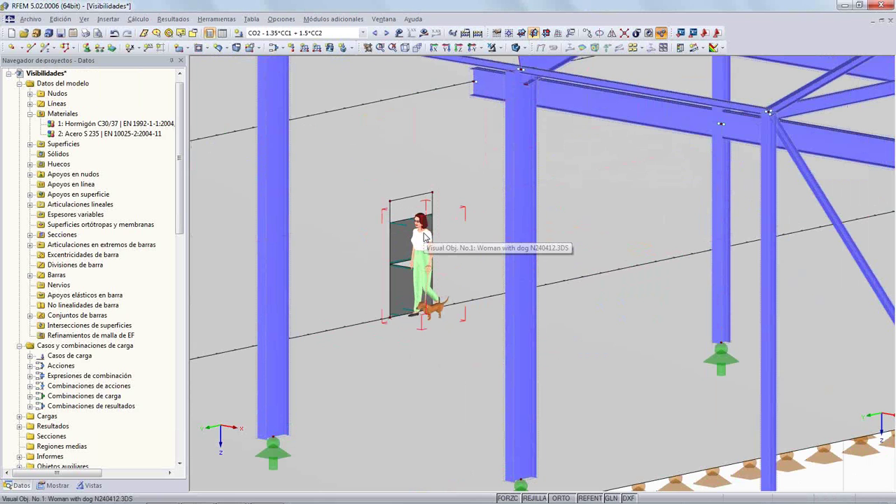
pyautogui.click(141, 49)
pyautogui.click(196, 61)
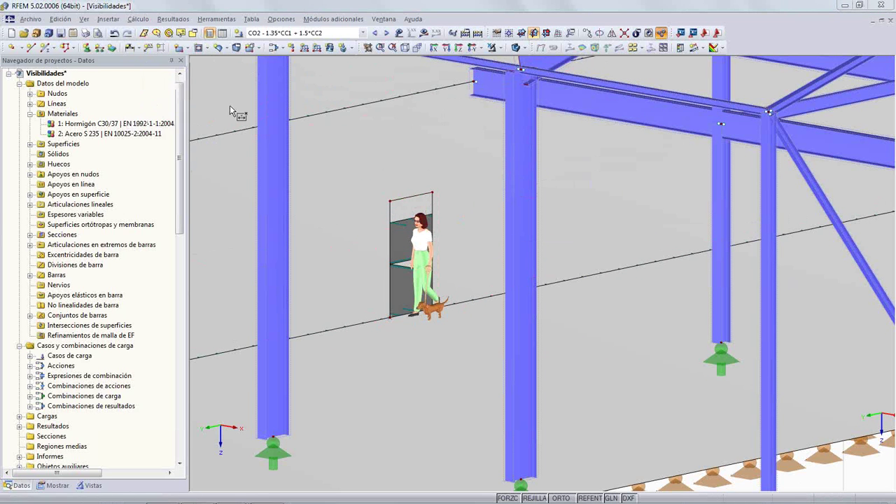
pyautogui.click(391, 201)
pyautogui.click(390, 317)
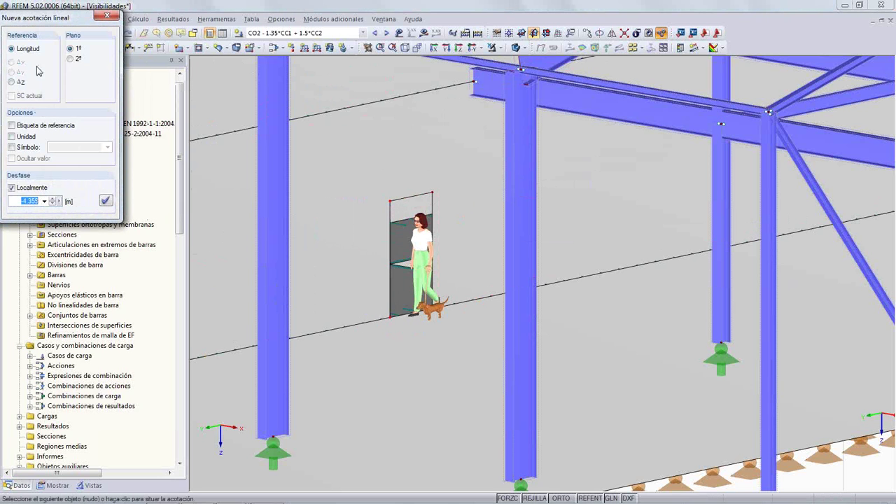
pyautogui.click(69, 59)
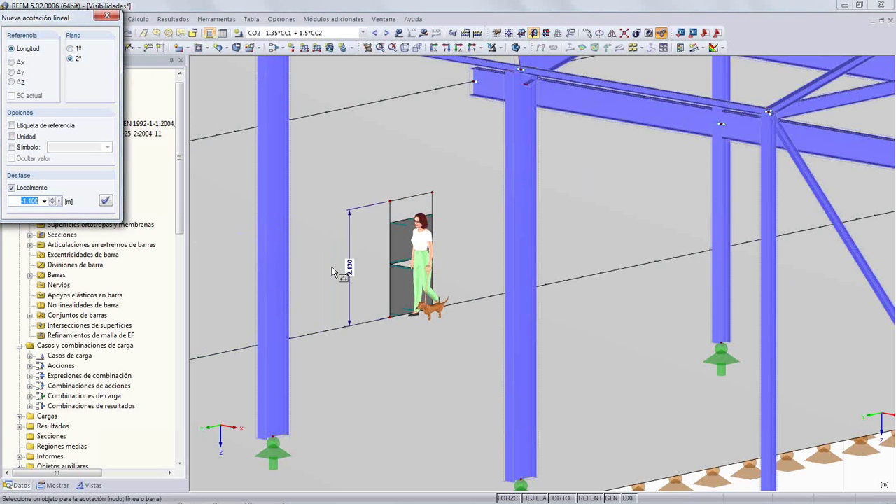
pyautogui.click(322, 152)
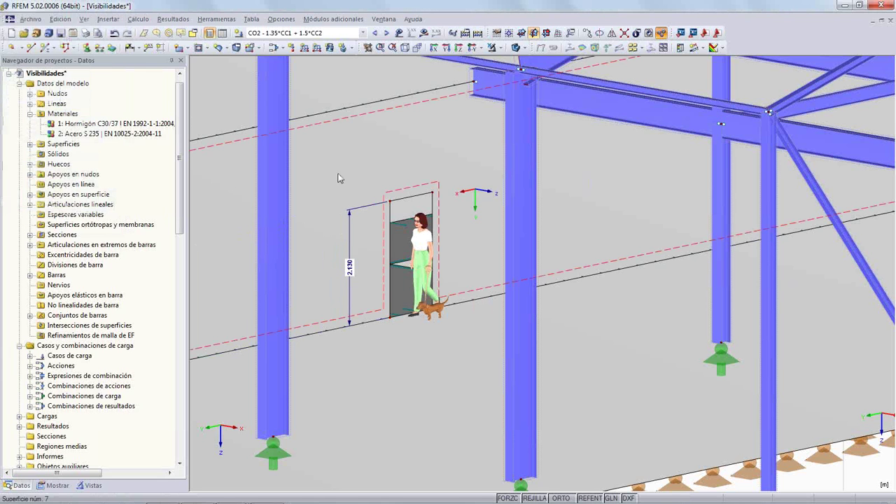
# Step: Scale the woman-with-dog visual object at the doorway with a relative multiplier of 0.8
pyautogui.doubleClick(416, 233)
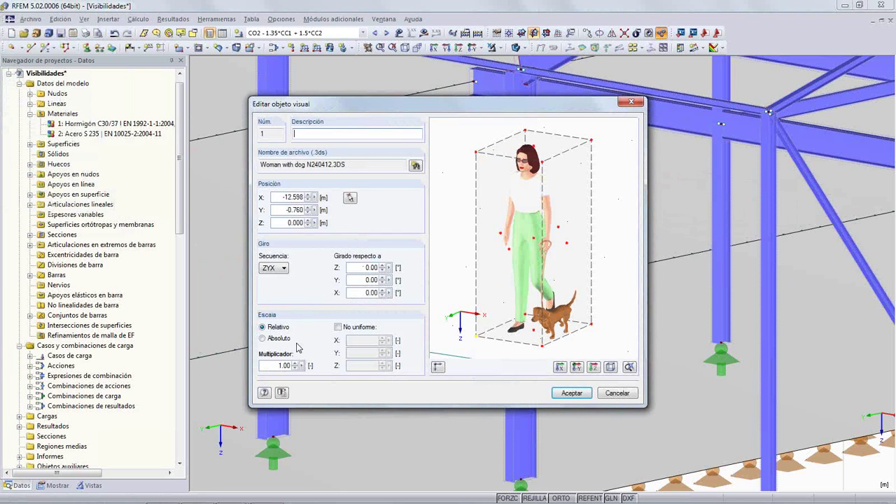
pyautogui.doubleClick(282, 365)
pyautogui.write('0.')
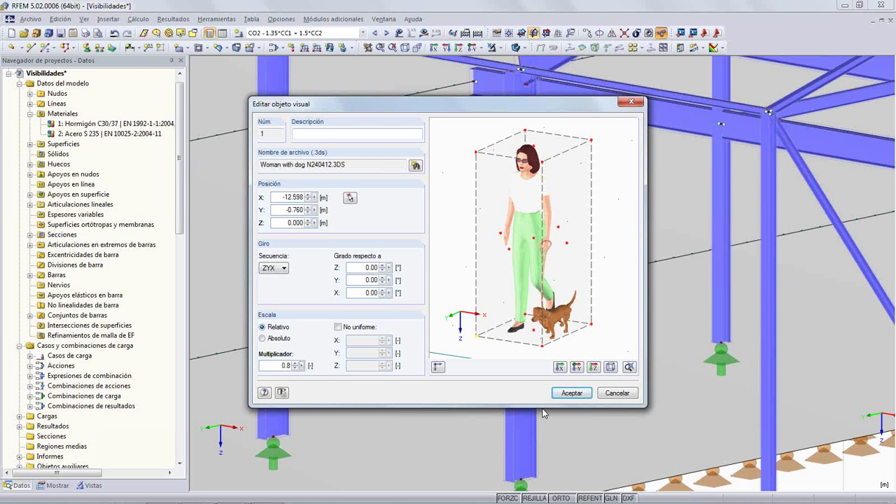
pyautogui.click(571, 393)
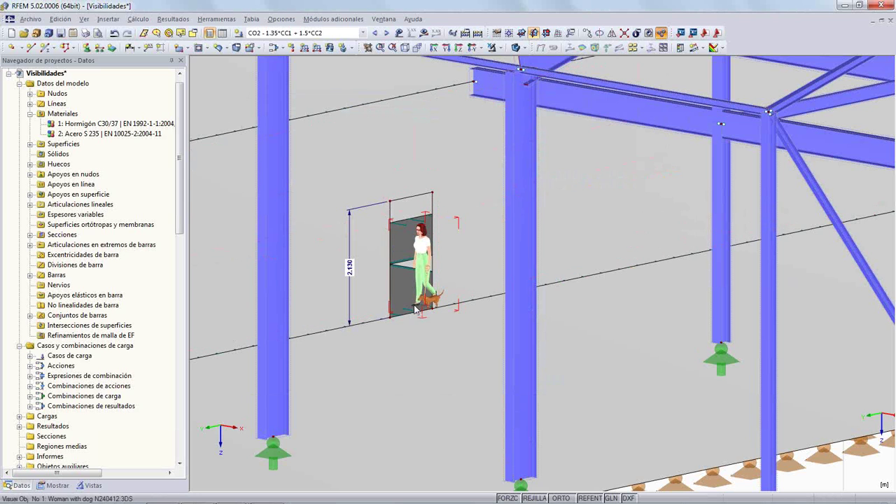
pyautogui.scroll(-3, 428, 211)
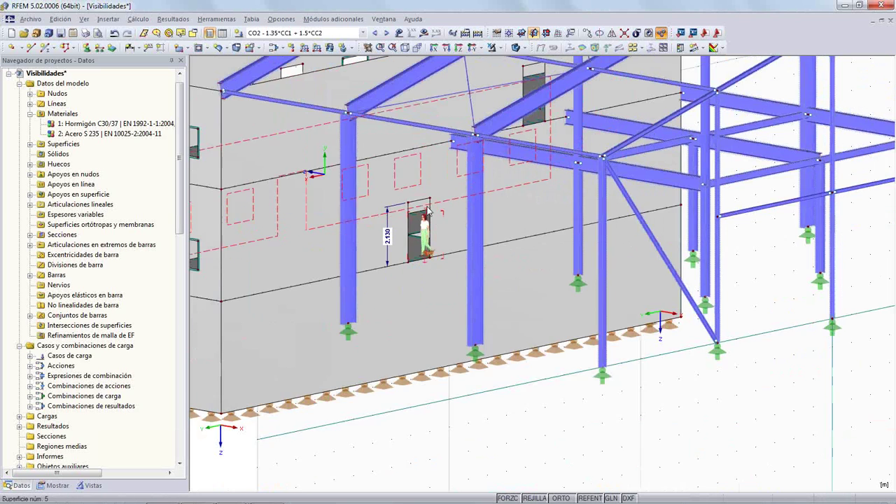
pyautogui.scroll(-2, 428, 211)
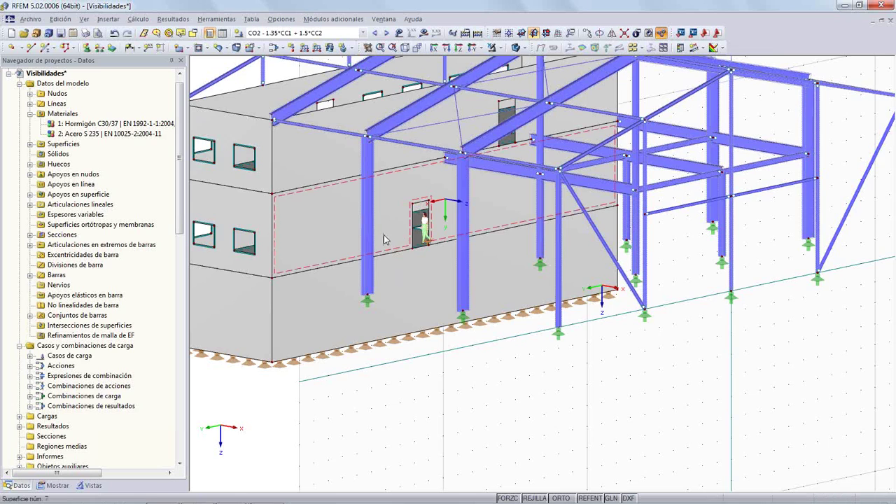
# Step: Look over the whole building and switch to the user-defined view Pisos showing only the floors and beams
pyautogui.scroll(-3, 384, 238)
pyautogui.keyDown('ctrl'); pyautogui.moveTo(375, 189); pyautogui.dragTo(399, 235, button='middle'); pyautogui.keyUp('ctrl')
pyautogui.scroll(-2, 394, 218)
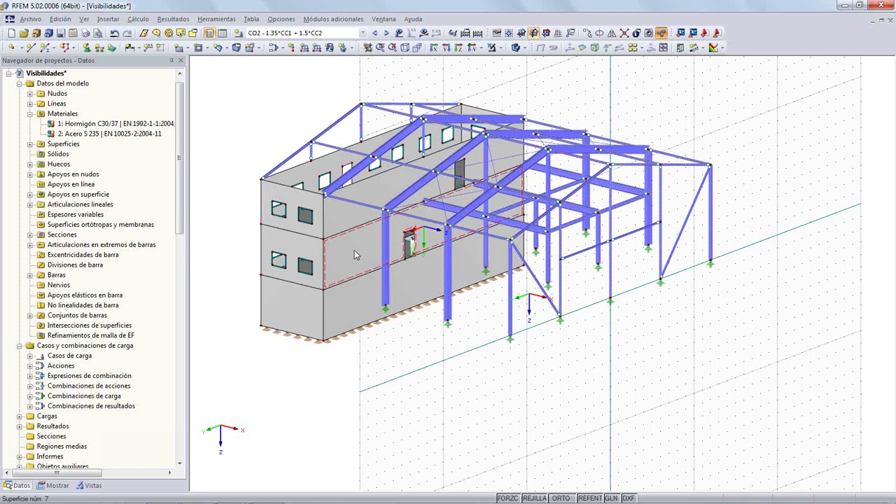
pyautogui.scroll(1, 354, 250)
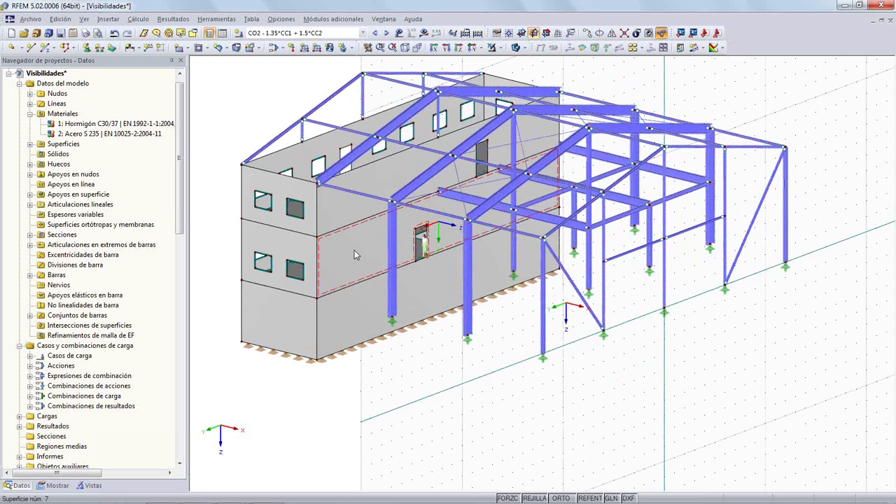
pyautogui.click(354, 250)
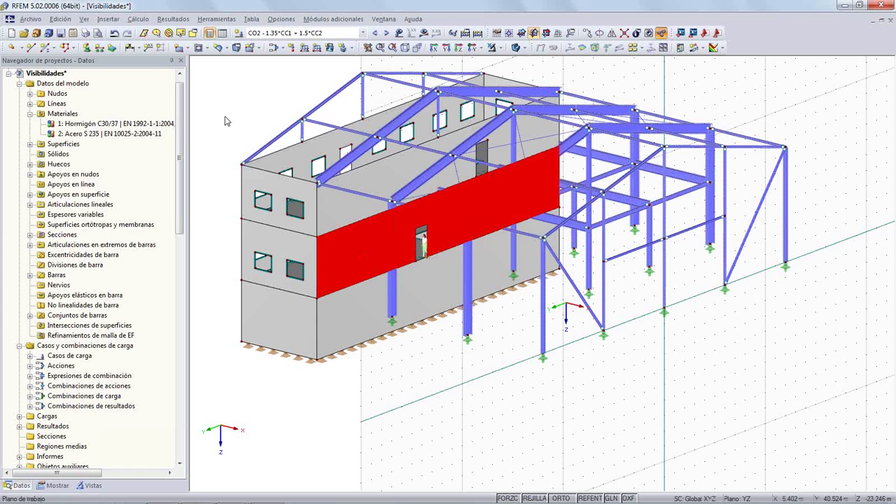
pyautogui.click(91, 485)
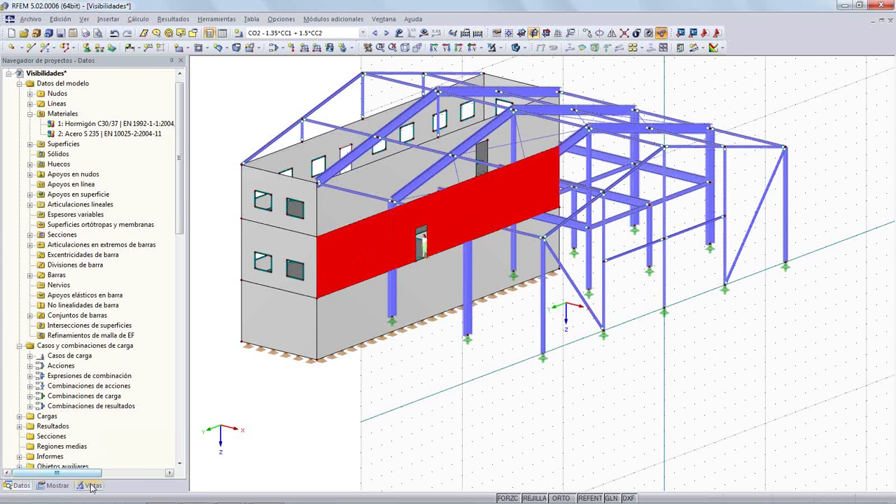
pyautogui.click(22, 116)
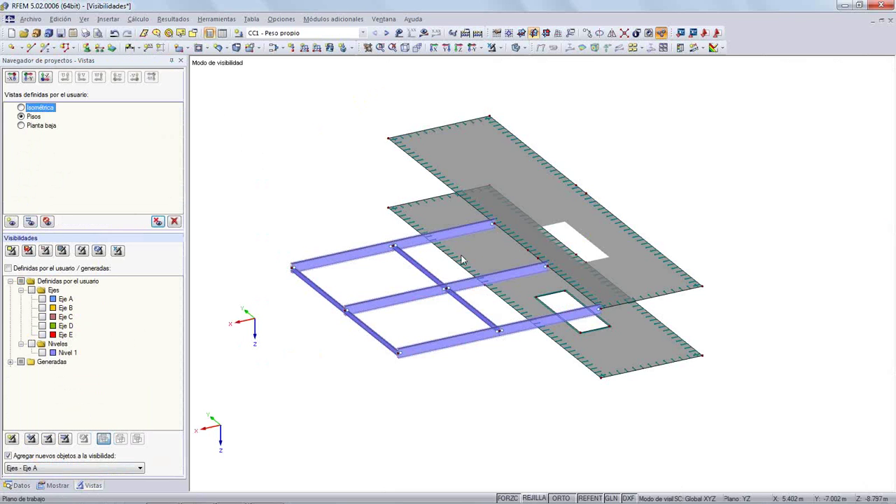
pyautogui.keyDown('ctrl'); pyautogui.moveTo(737, 224); pyautogui.dragTo(704, 189, button='middle'); pyautogui.keyUp('ctrl')
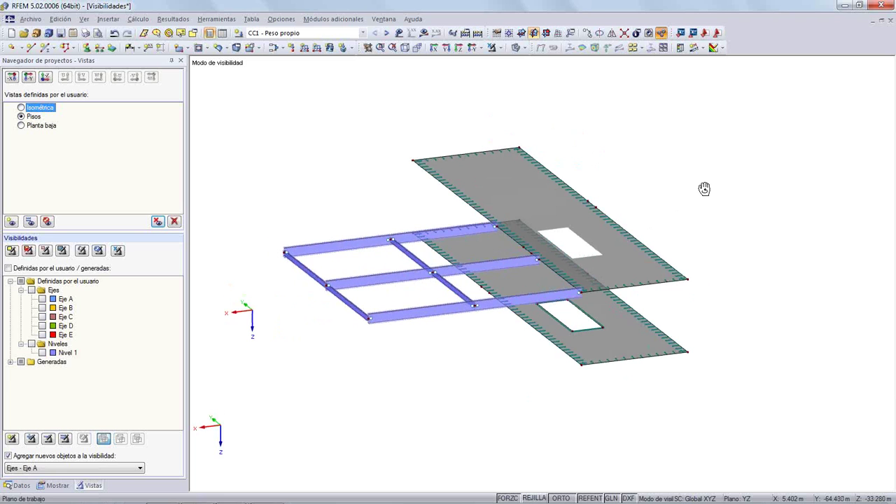
# Step: Make load combination CO2 - 1.35*CC1 + 1.5*CC2 active and display the floors as a solid model
pyautogui.click(362, 33)
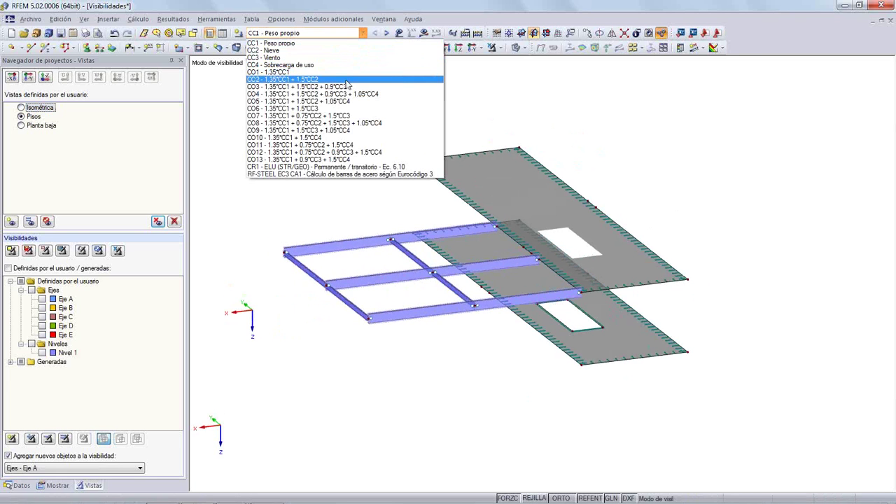
pyautogui.click(347, 80)
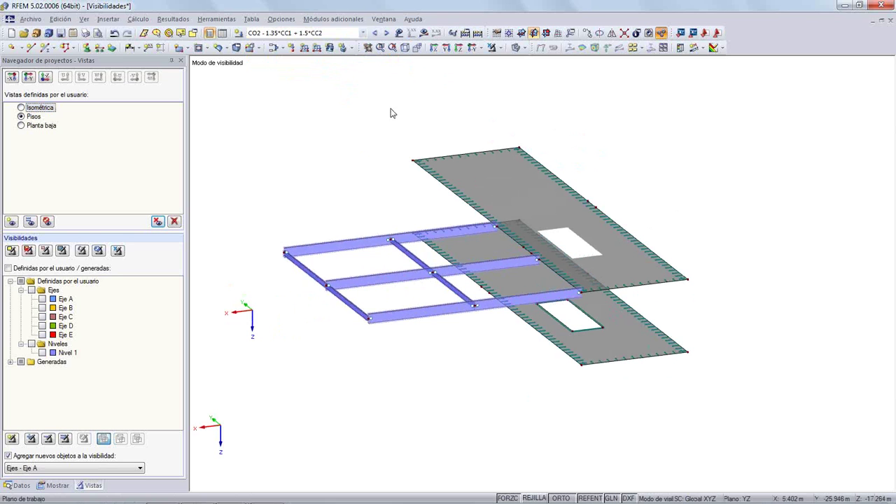
pyautogui.click(519, 48)
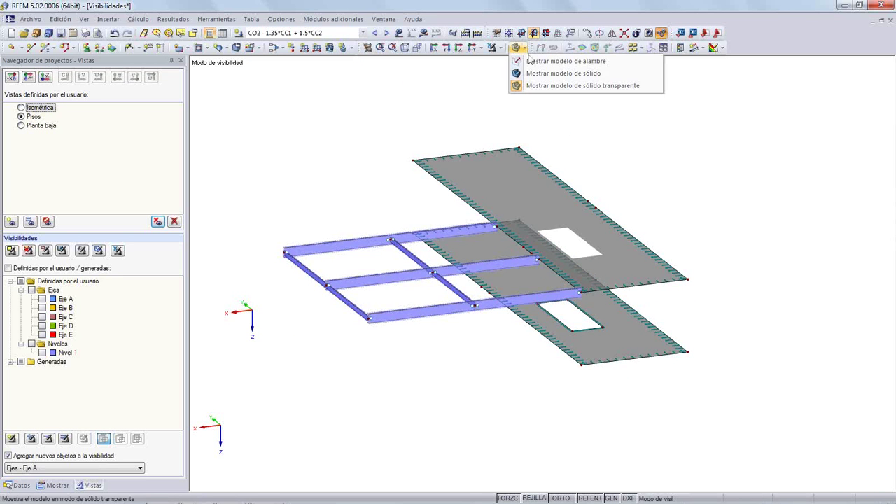
pyautogui.click(535, 74)
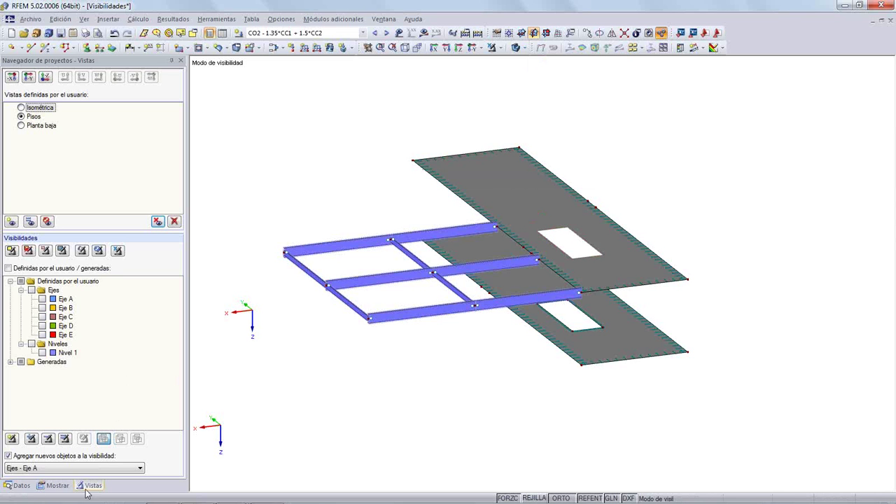
# Step: Turn on the results, showing the basic internal force my on the surfaces and the My moment diagrams on the beams
pyautogui.click(423, 33)
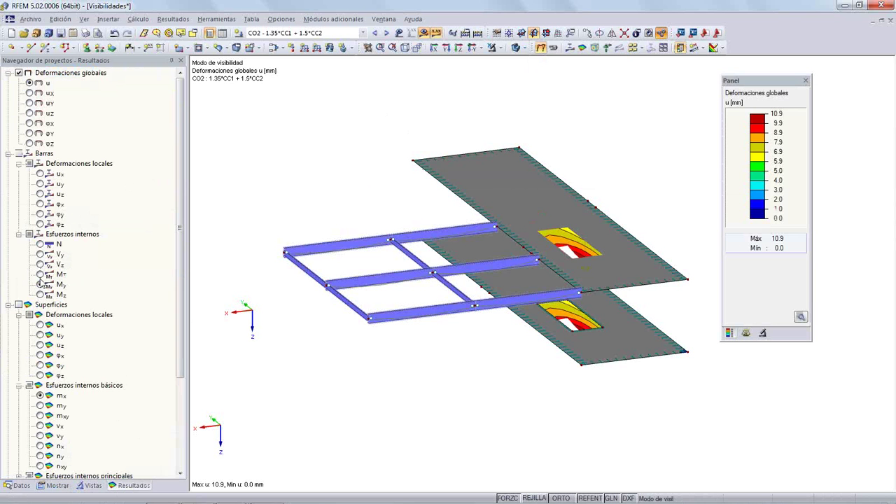
pyautogui.click(48, 406)
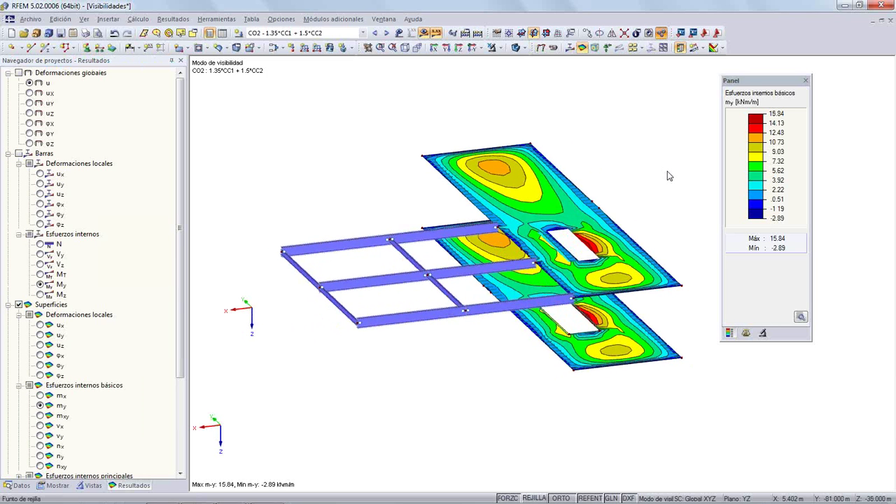
pyautogui.click(570, 47)
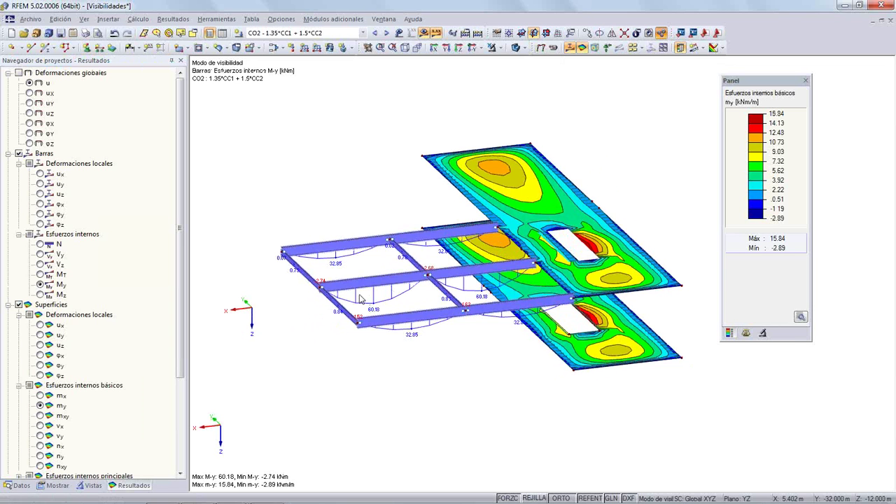
pyautogui.scroll(2, 371, 301)
pyautogui.moveTo(390, 207); pyautogui.dragTo(340, 138, button='middle')
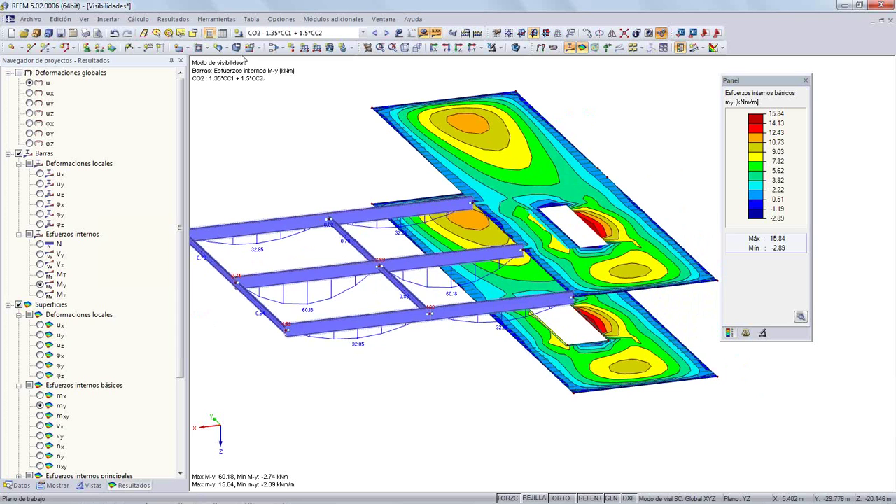
# Step: Examine the beams and floor slabs with the object information tool, including the my value beside the lower slab's opening, and end the query
pyautogui.click(217, 19)
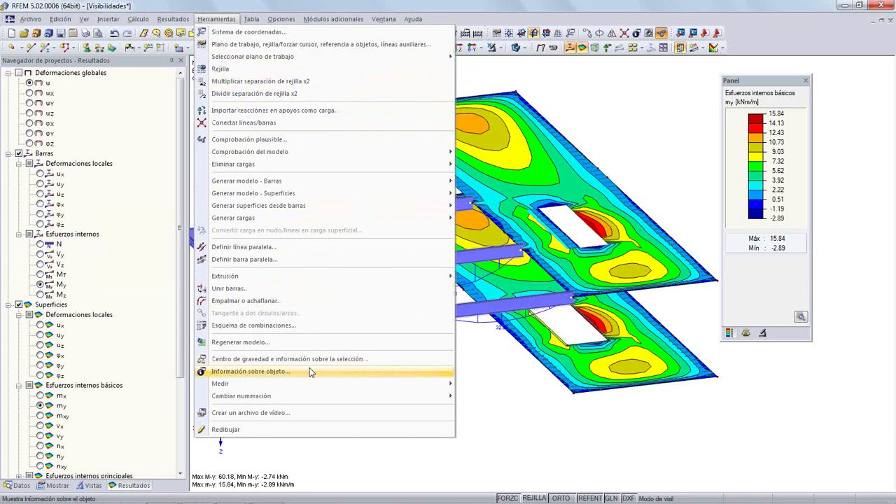
pyautogui.click(311, 371)
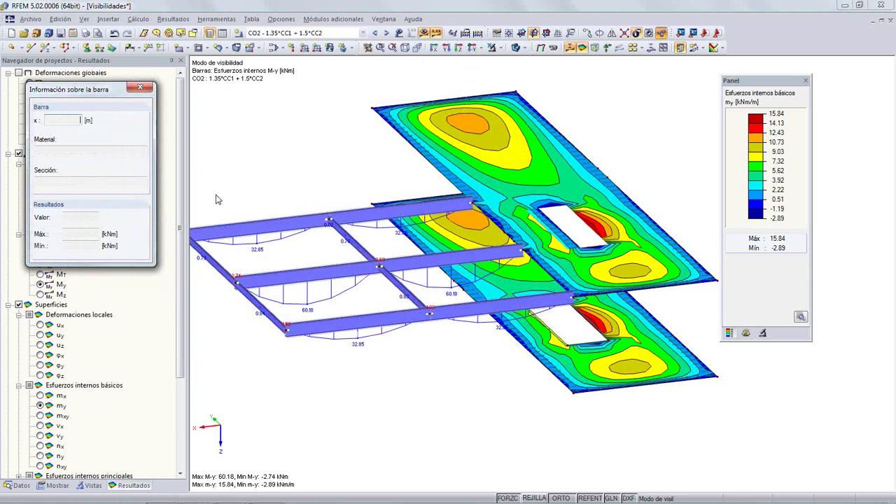
pyautogui.moveTo(216, 195); pyautogui.dragTo(242, 197, button='middle')
pyautogui.moveTo(218, 234)
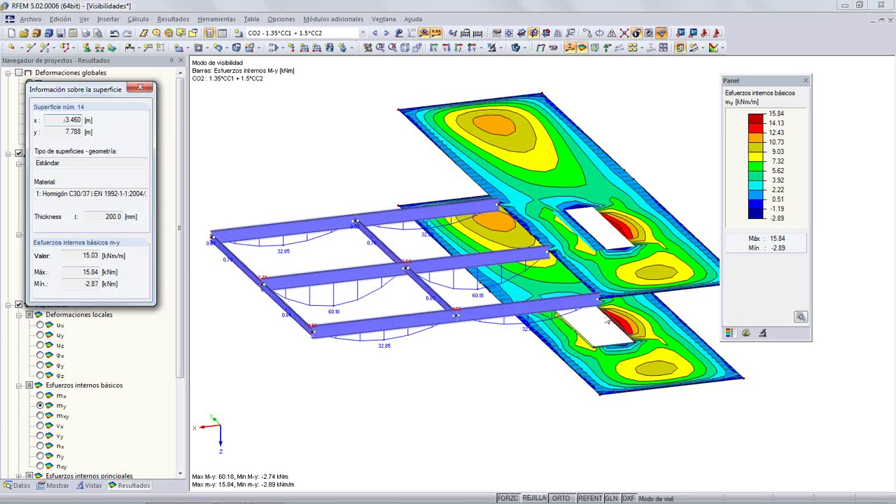
pyautogui.click(620, 327)
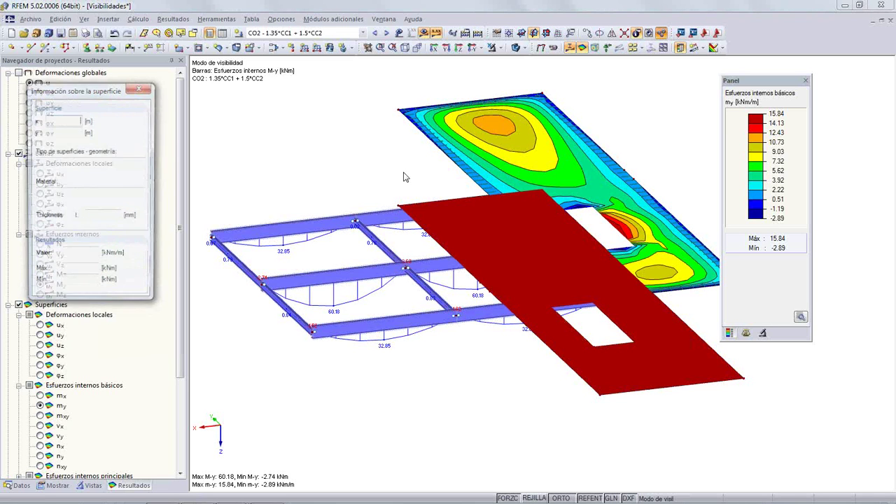
pyautogui.rightClick(333, 145)
pyautogui.click(287, 127)
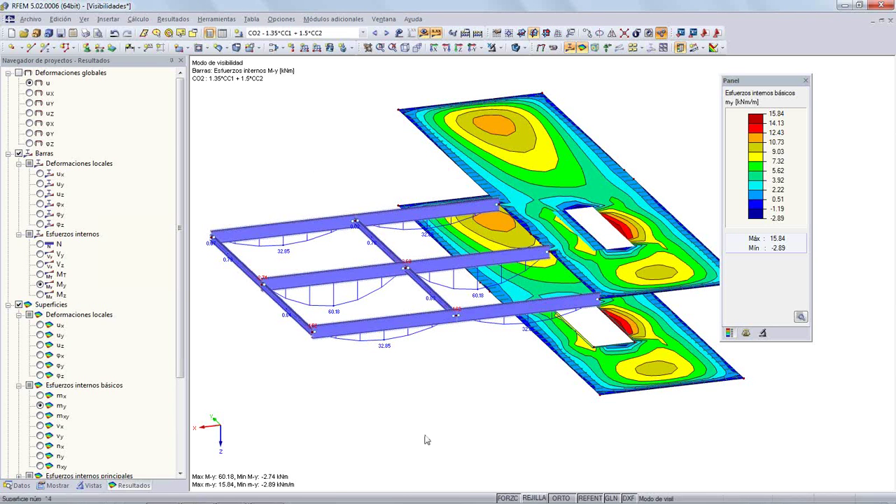
pyautogui.moveTo(307, 494)
pyautogui.click(273, 492)
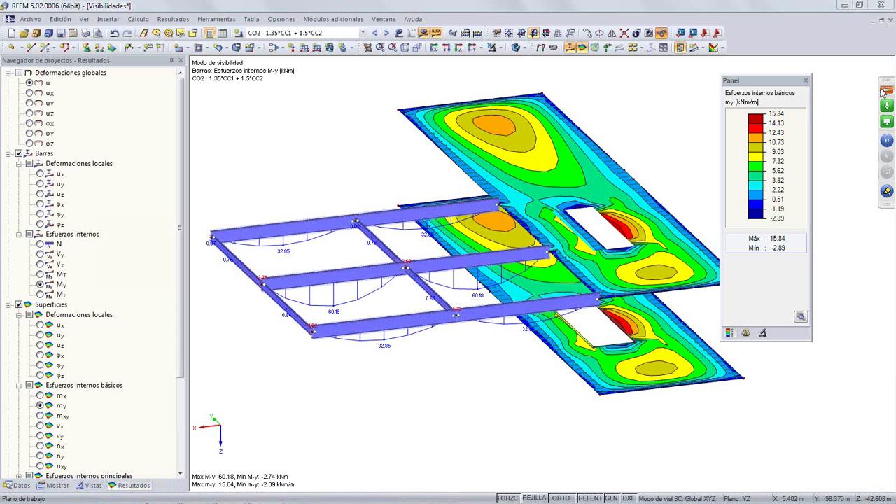
pyautogui.click(885, 91)
pyautogui.hotkey('alt', 'Tab')
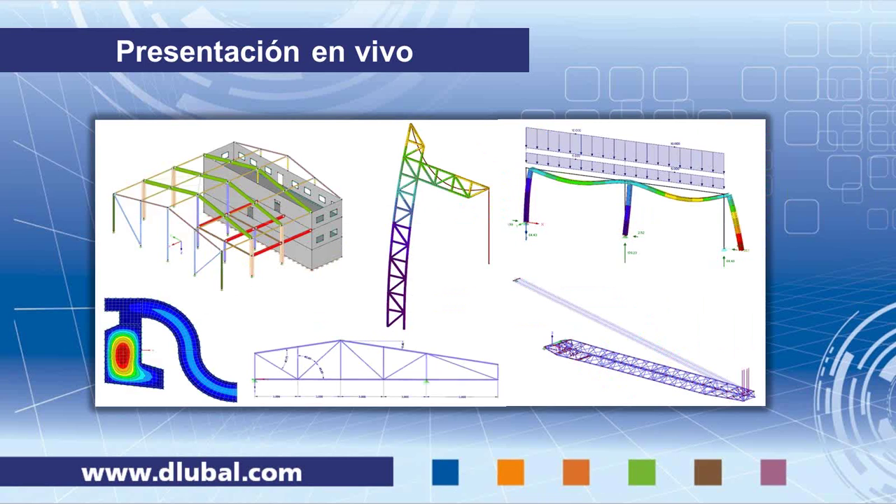
pyautogui.press('Right')
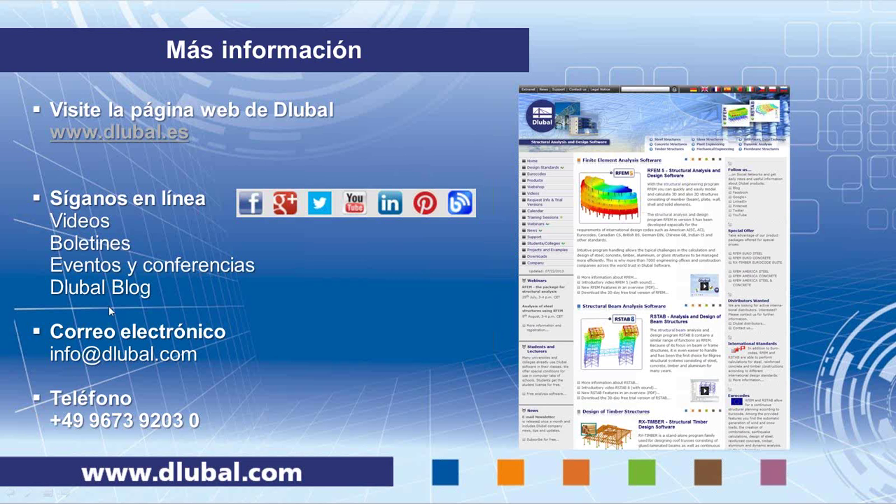
# Step: Switch to the browser with the dlubal.es site, view Dlubal's Spanish YouTube channel, and close the channel's page
pyautogui.click(510, 262)
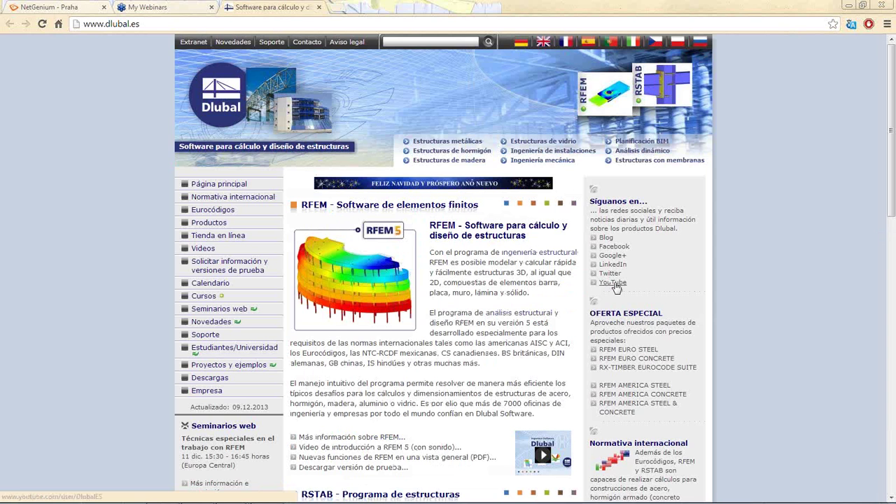
pyautogui.click(613, 283)
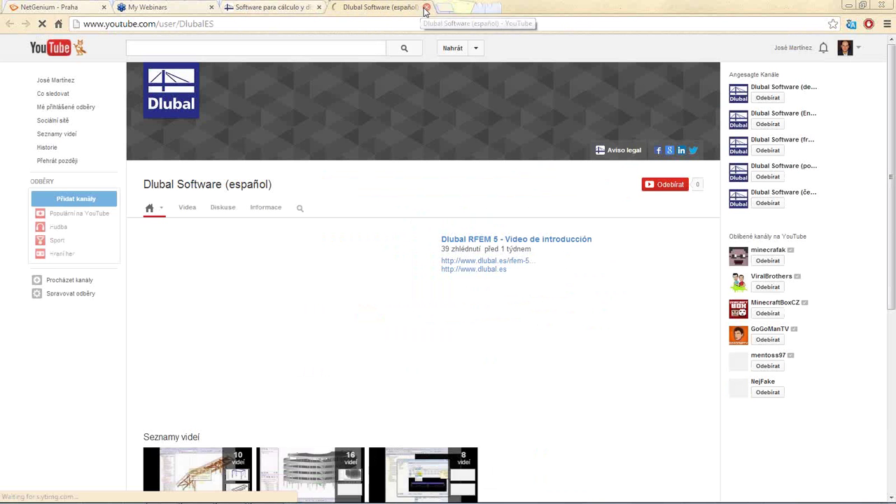
pyautogui.click(426, 8)
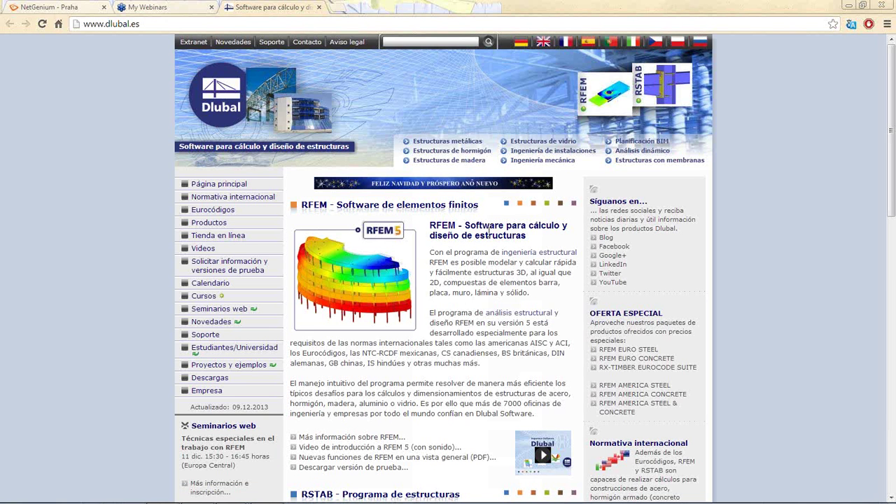
# Step: Open the trial version download page from the RFEM section, view its product list, and continue to the beginners' page "Para principiantes"
pyautogui.click(368, 468)
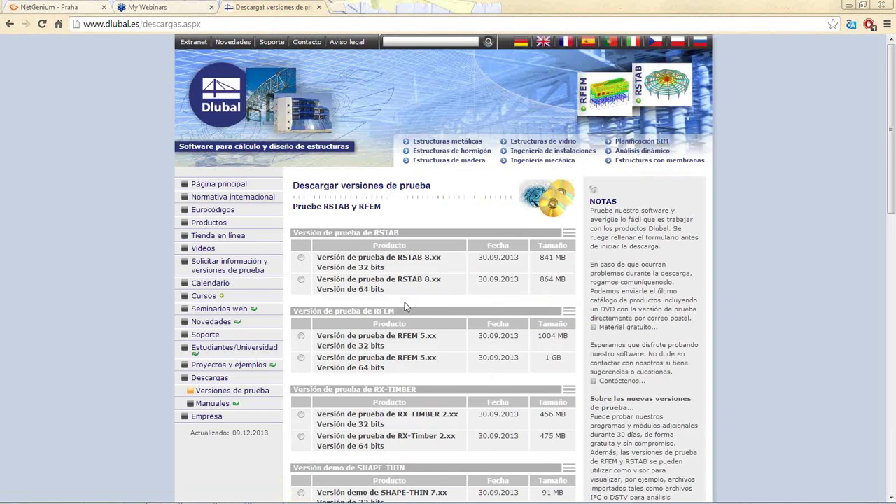
pyautogui.scroll(-2, 342, 154)
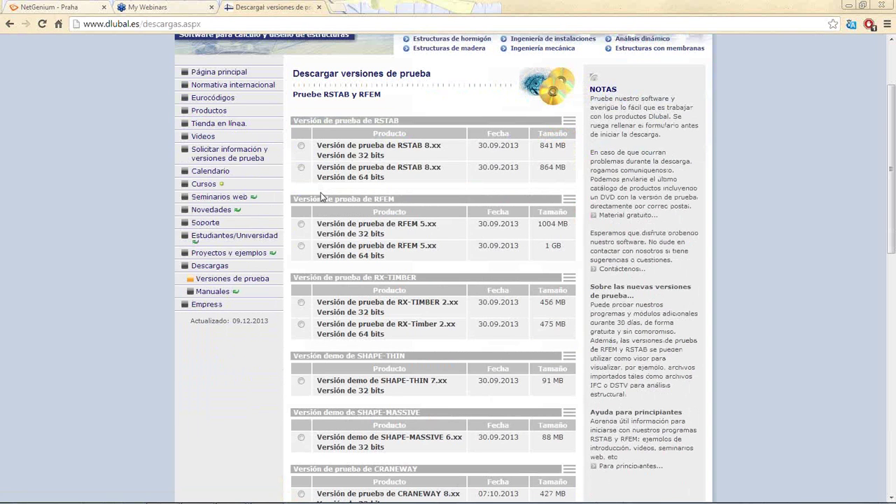
pyautogui.click(625, 466)
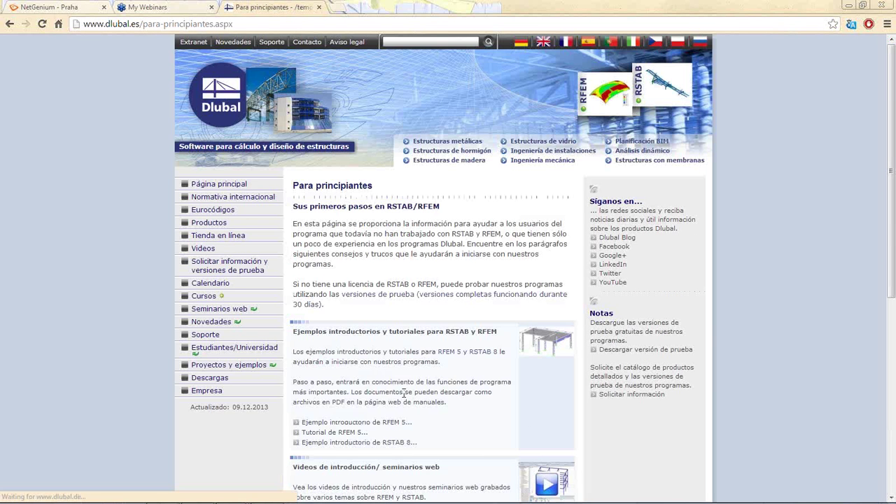
pyautogui.scroll(-3, 410, 384)
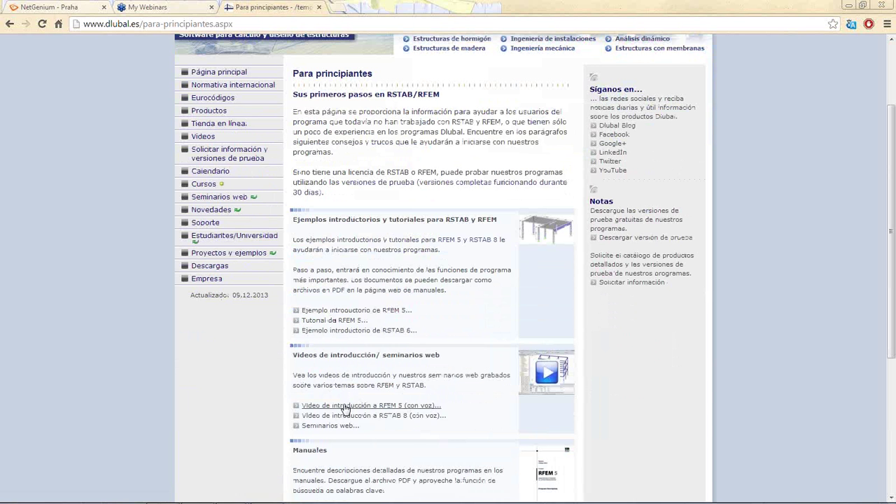
# Step: Open the Seminarios web page and look through the previous recorded webinars, including the Spanish one on steel structures using RFEM
pyautogui.click(340, 428)
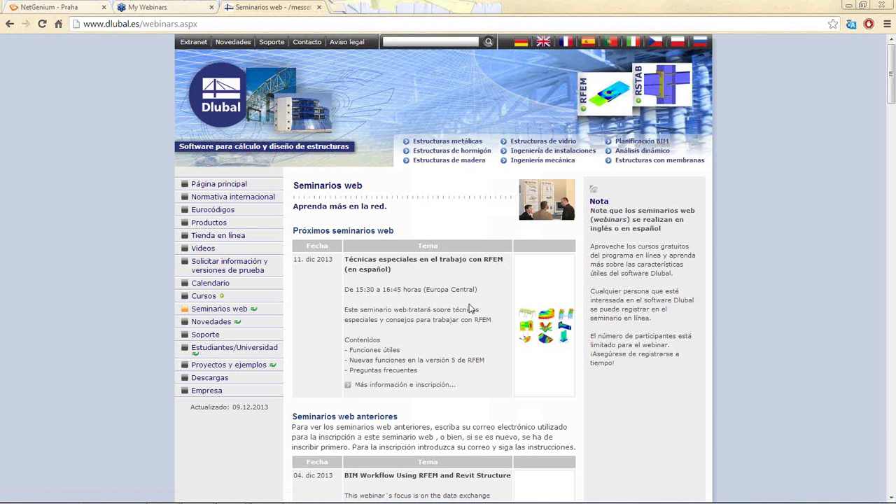
pyautogui.scroll(-3, 474, 308)
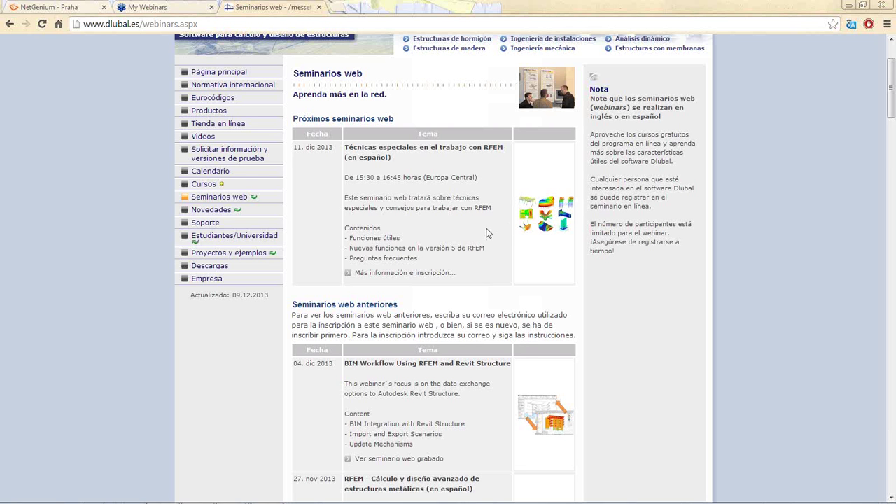
pyautogui.scroll(-15, 488, 233)
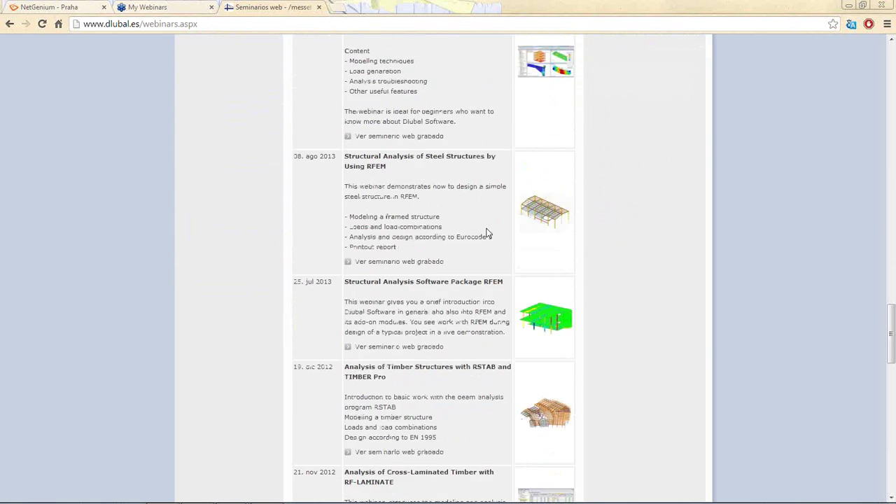
pyautogui.scroll(-6, 488, 233)
pyautogui.scroll(-3, 456, 266)
pyautogui.scroll(8, 457, 265)
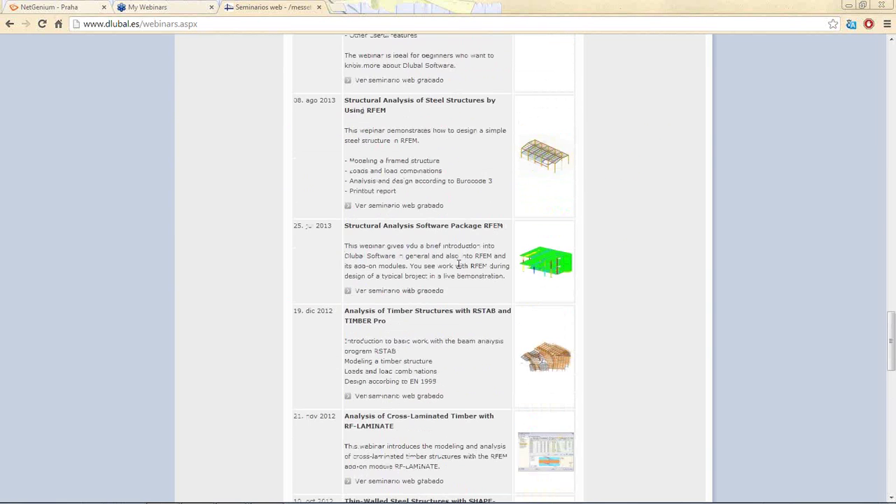
pyautogui.scroll(4, 458, 262)
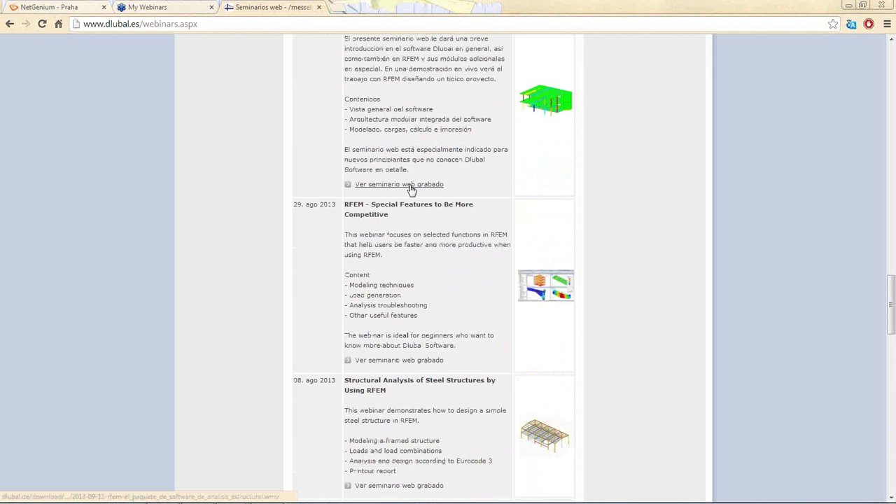
pyautogui.scroll(2, 423, 219)
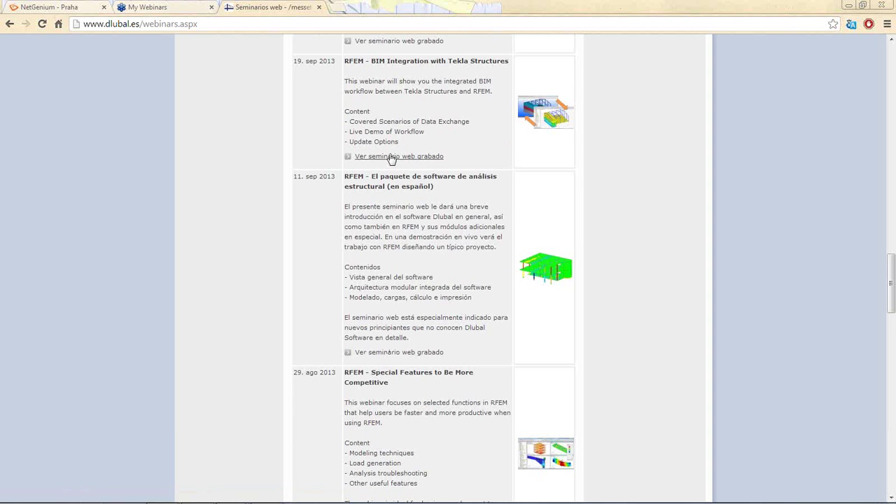
pyautogui.scroll(4, 386, 165)
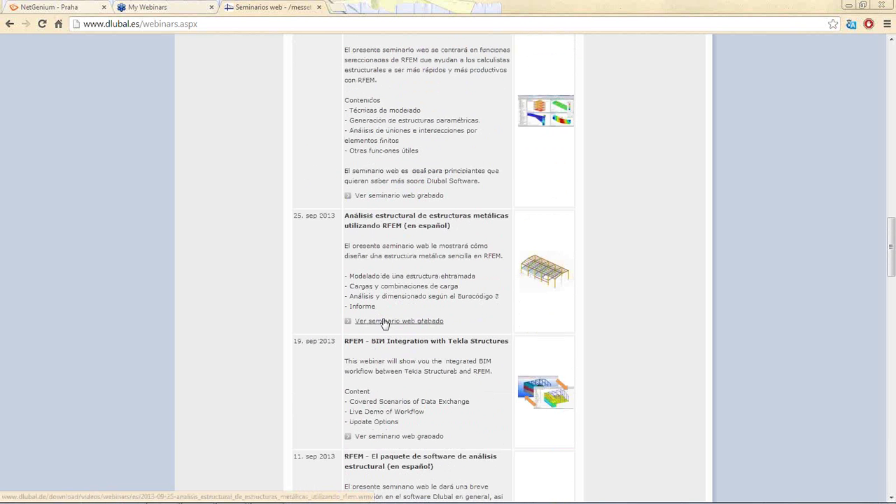
pyautogui.click(383, 322)
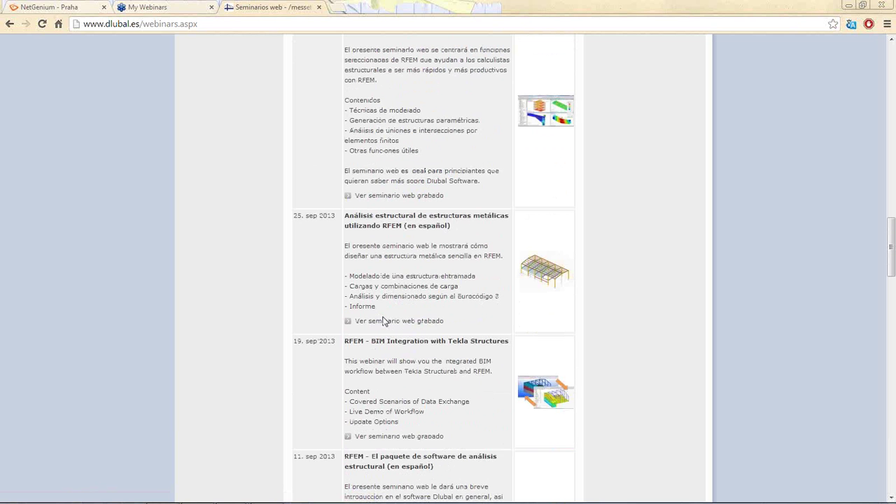
# Step: Switch to the running PowerPoint slide show and advance from the "Más información" slide to the next one
pyautogui.hotkey('alt', 'Tab')
pyautogui.hotkey('alt', 'Tab')
pyautogui.hotkey('alt', 'Tab')
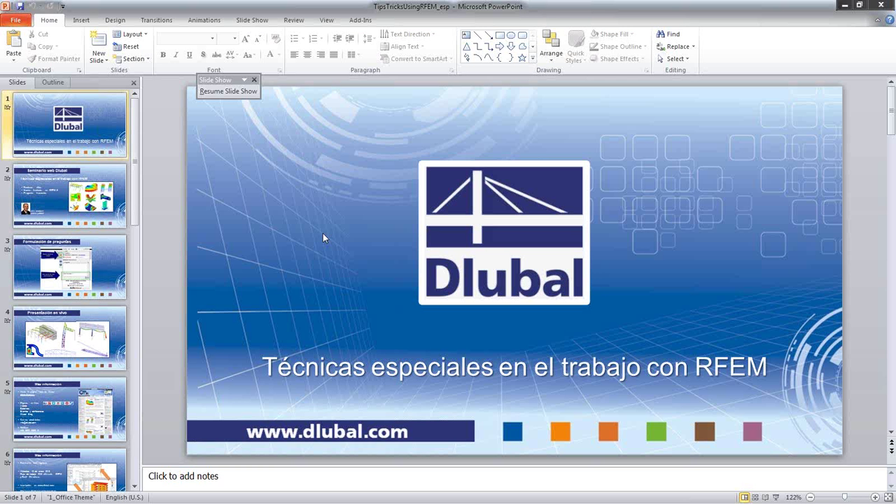
pyautogui.hotkey('alt', 'Tab')
pyautogui.hotkey('alt', 'Tab')
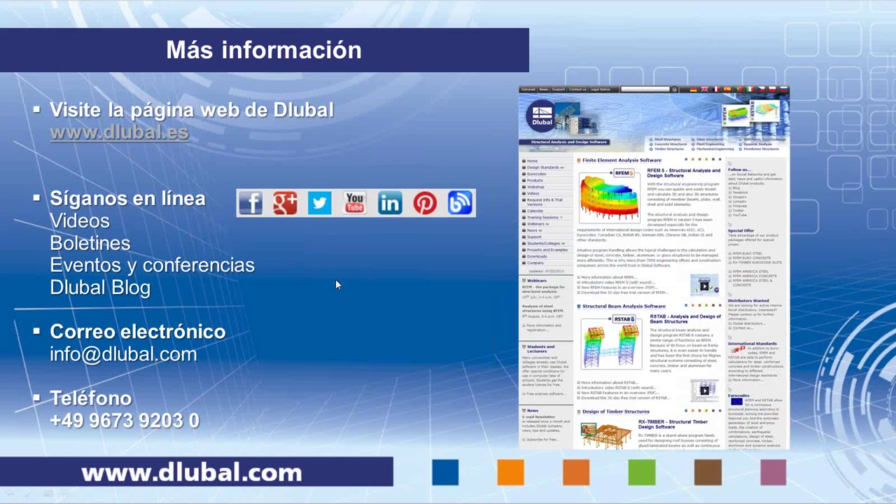
pyautogui.click(335, 279)
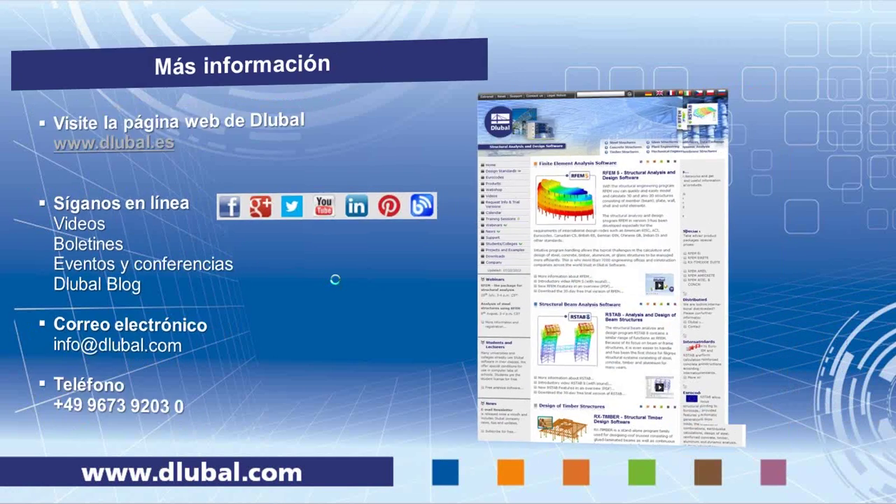